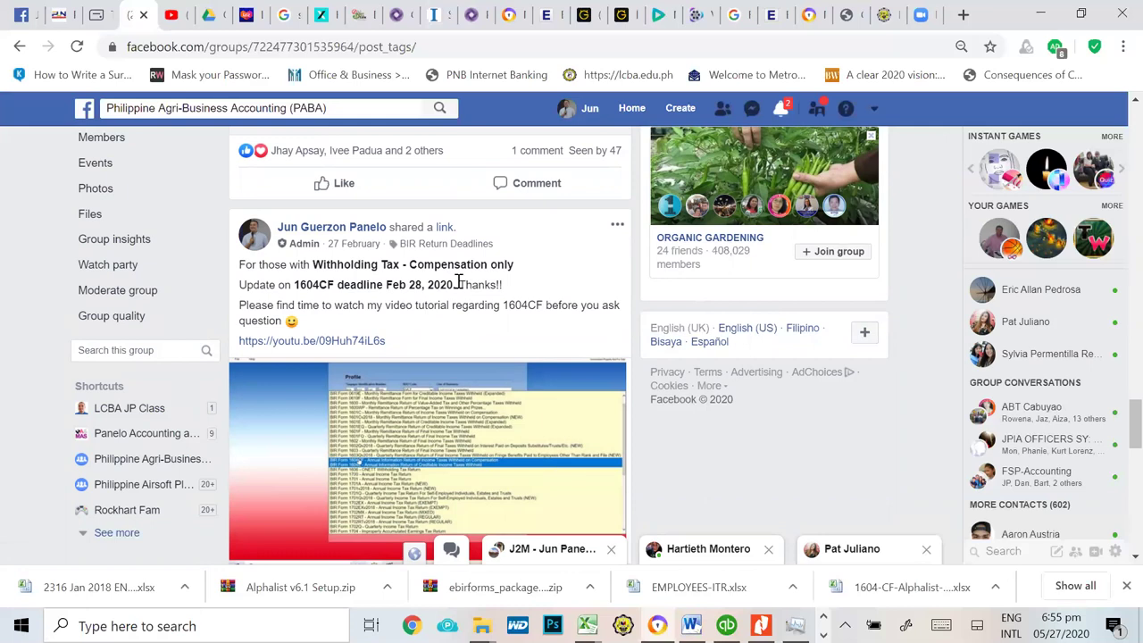
Step: Scroll the Facebook post down to the 1604C tutorial link and switch to the Book4 workbook
{"action": "scroll", "coordinate": [478, 384], "scroll_direction": "down", "scroll_amount": 1}
{"action": "scroll", "coordinate": [477, 384], "scroll_direction": "down", "scroll_amount": 2}
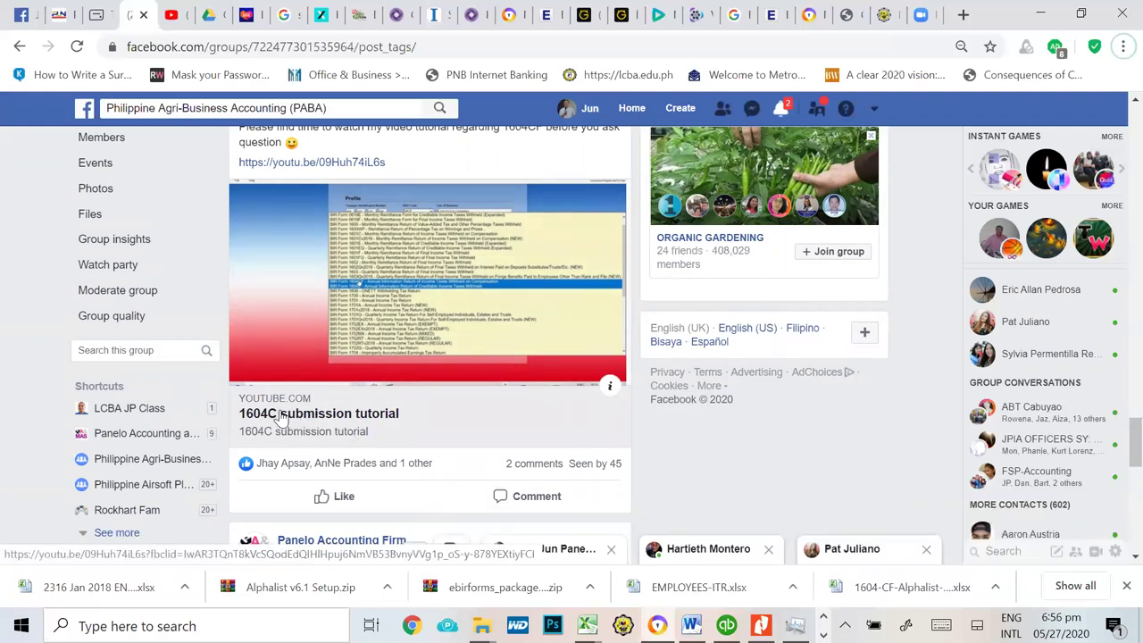
{"action": "key", "text": "alt+Tab"}
{"action": "key", "text": "alt+Tab"}
{"action": "key", "text": "alt+Tab"}
{"action": "key", "text": "alt+Tab"}
{"action": "key", "text": "alt+Tab"}
{"action": "key", "text": "alt+Tab"}
{"action": "key", "text": "alt+Tab"}
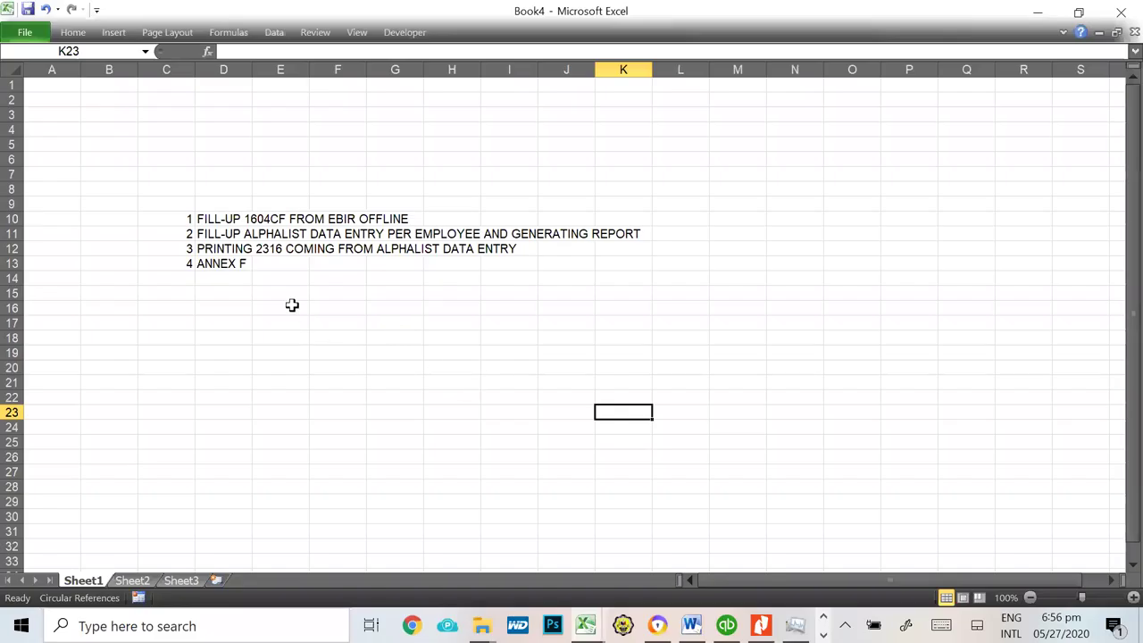
{"action": "left_click", "coordinate": [181, 223]}
{"action": "left_click", "coordinate": [173, 233]}
{"action": "left_click", "coordinate": [174, 248]}
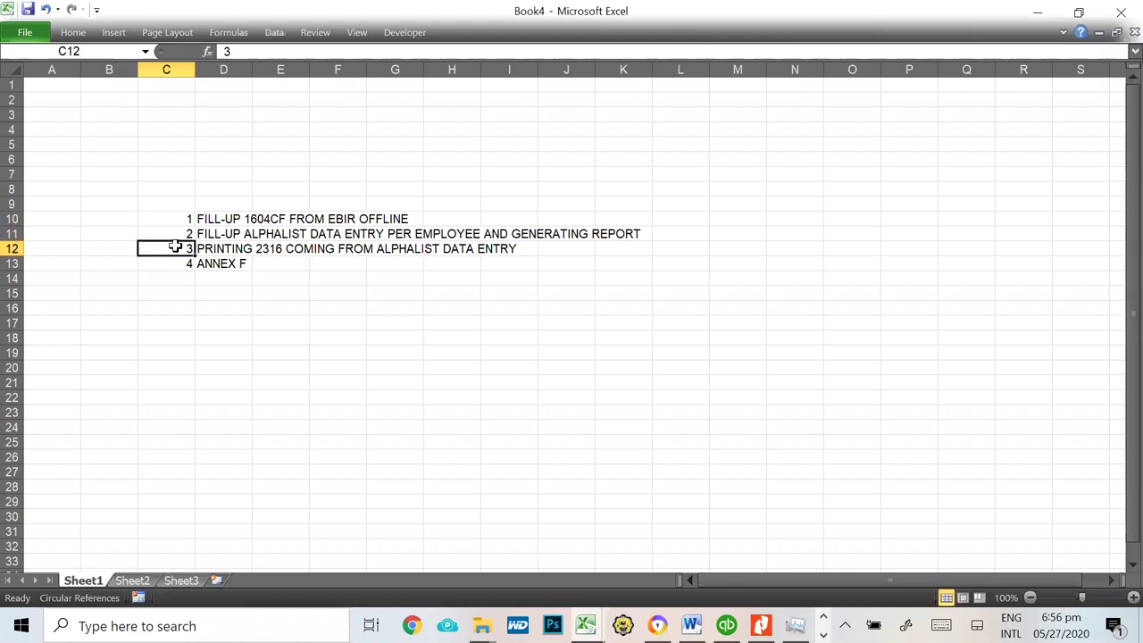
{"action": "left_click", "coordinate": [174, 262]}
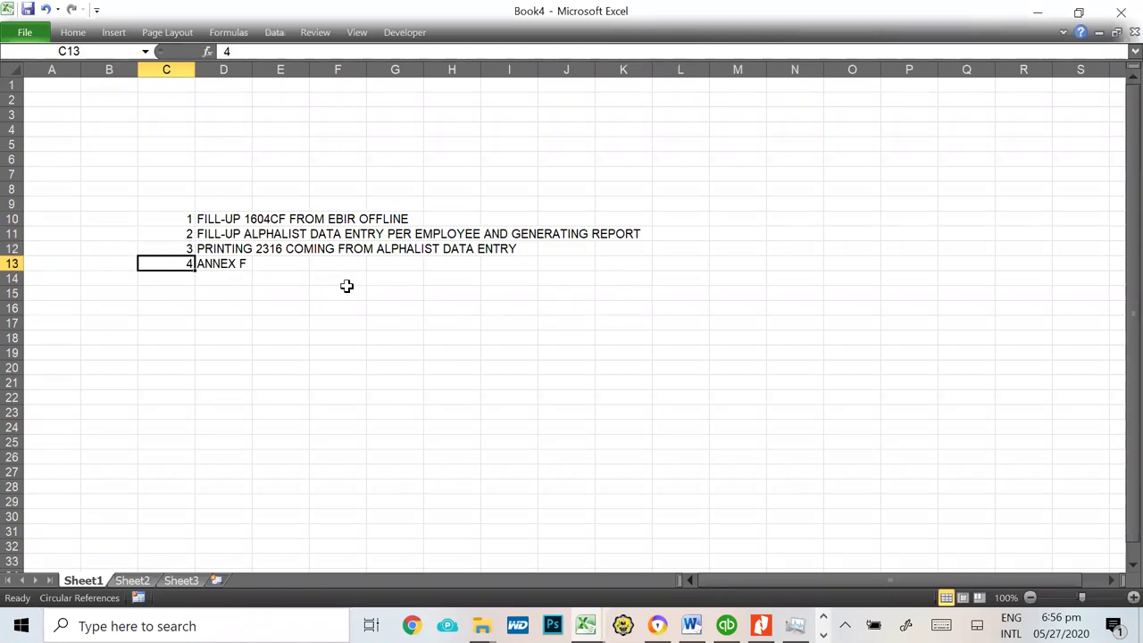
{"action": "left_click", "coordinate": [180, 217]}
{"action": "left_click_drag", "start_coordinate": [201, 216], "coordinate": [433, 216]}
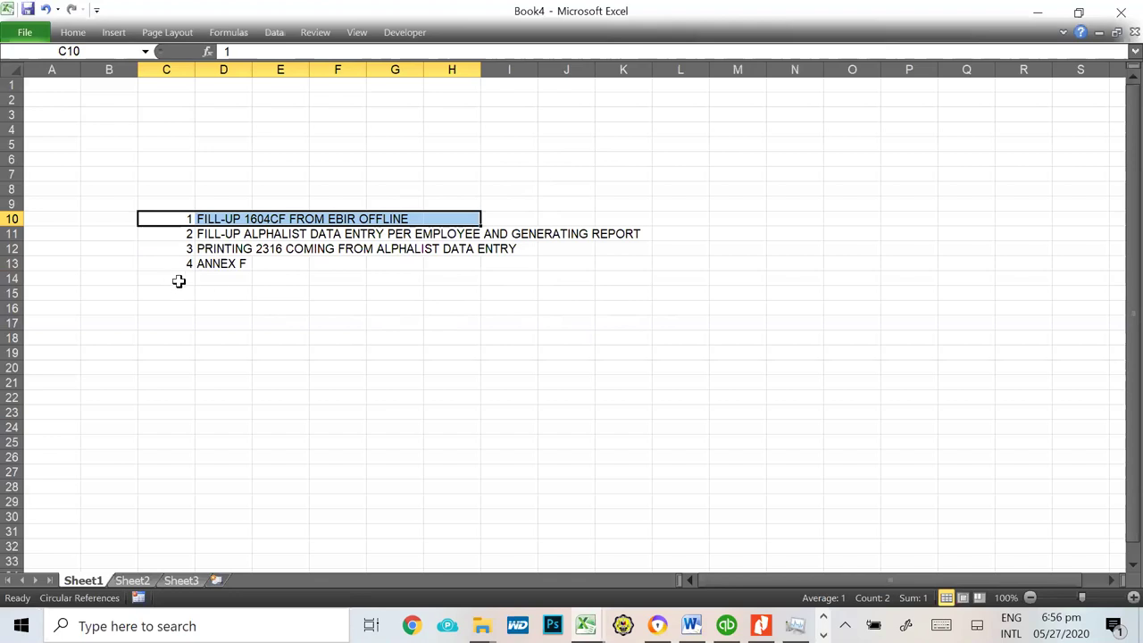
{"action": "left_click", "coordinate": [156, 239]}
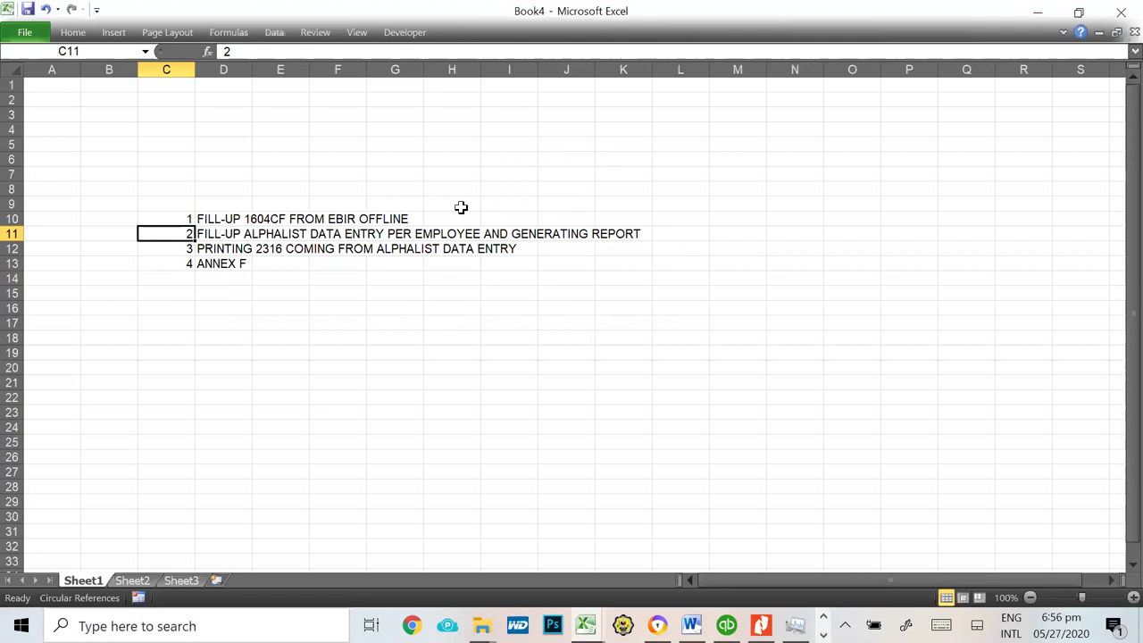
{"action": "left_click", "coordinate": [344, 234]}
{"action": "left_click", "coordinate": [192, 250]}
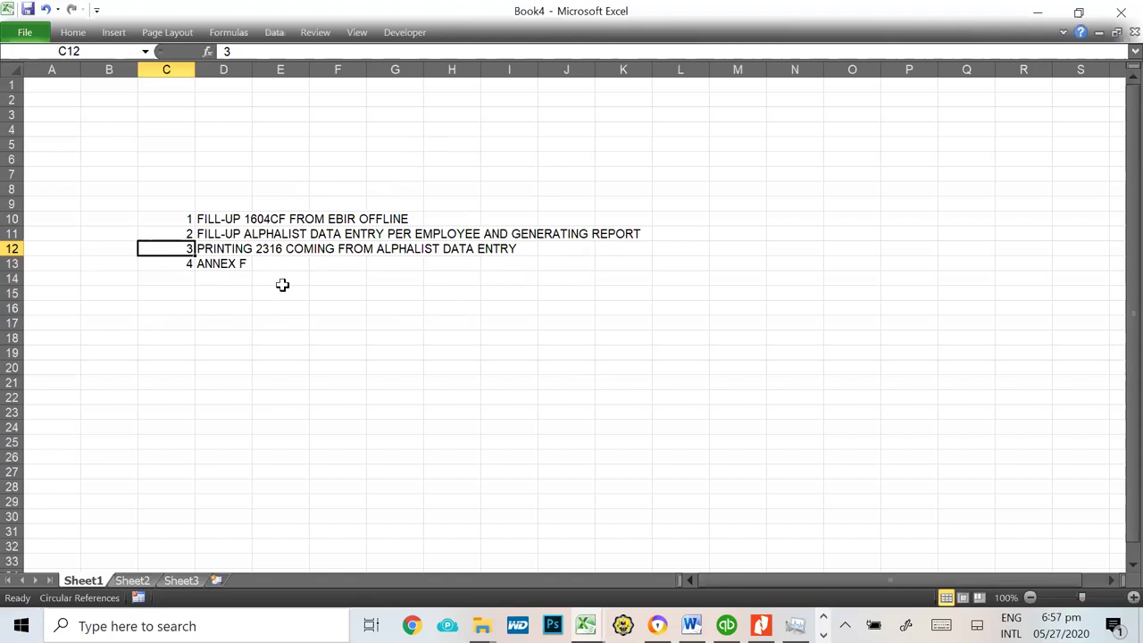
{"action": "left_click", "coordinate": [230, 221]}
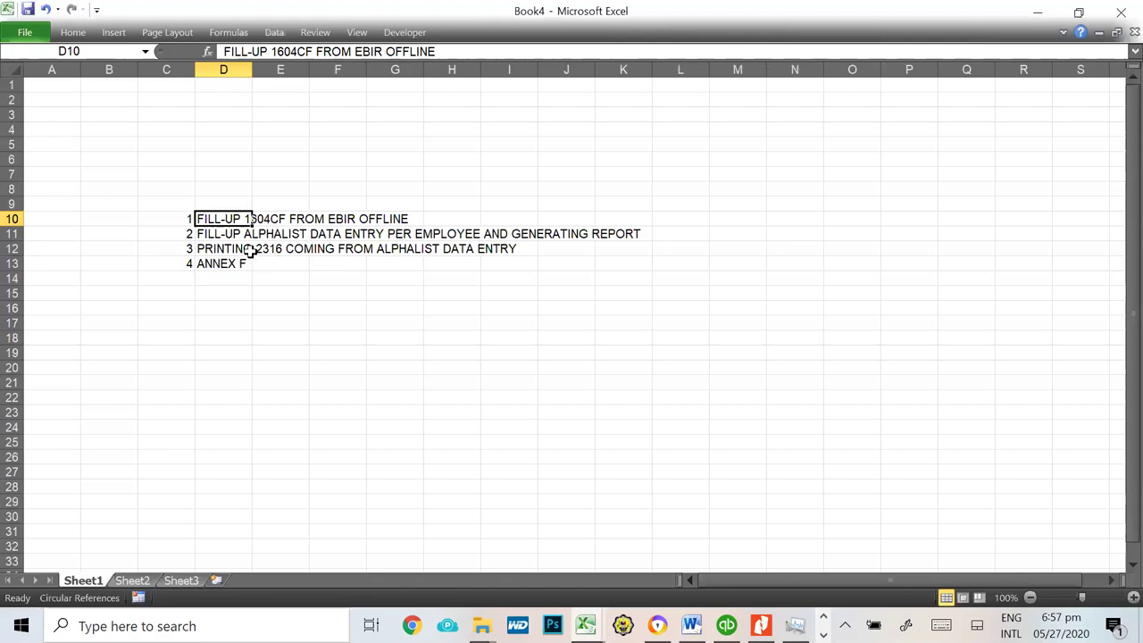
Step: Select step 2's text in row 11, then enter 6.1 in L11 and delete it again
{"action": "left_click", "coordinate": [220, 232]}
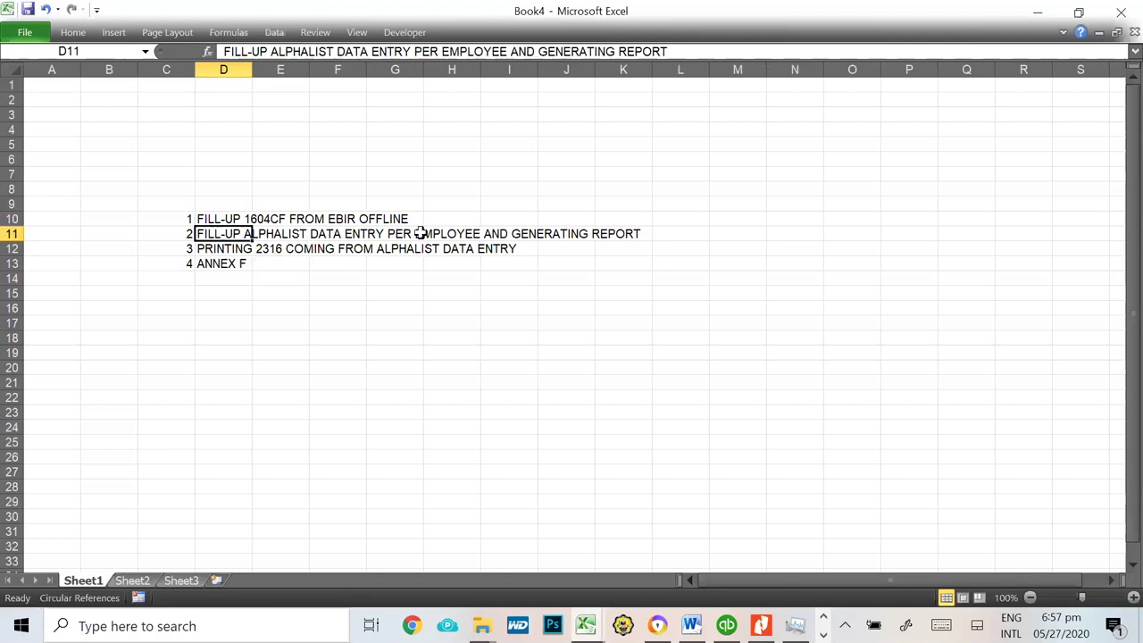
{"action": "left_click_drag", "start_coordinate": [646, 230], "coordinate": [214, 231]}
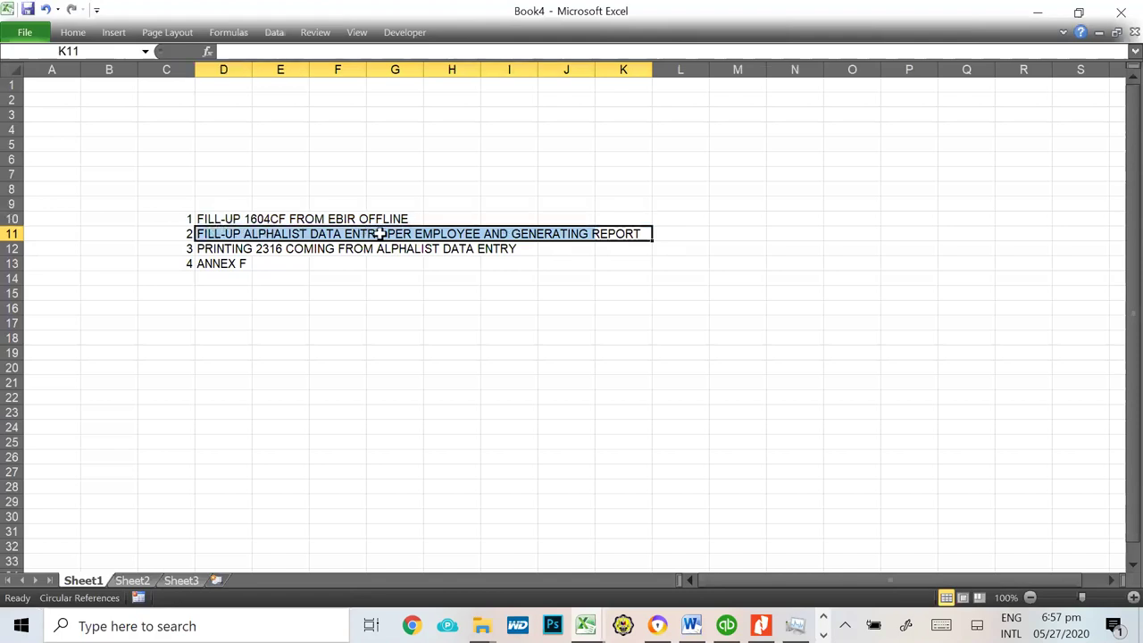
{"action": "left_click", "coordinate": [692, 231]}
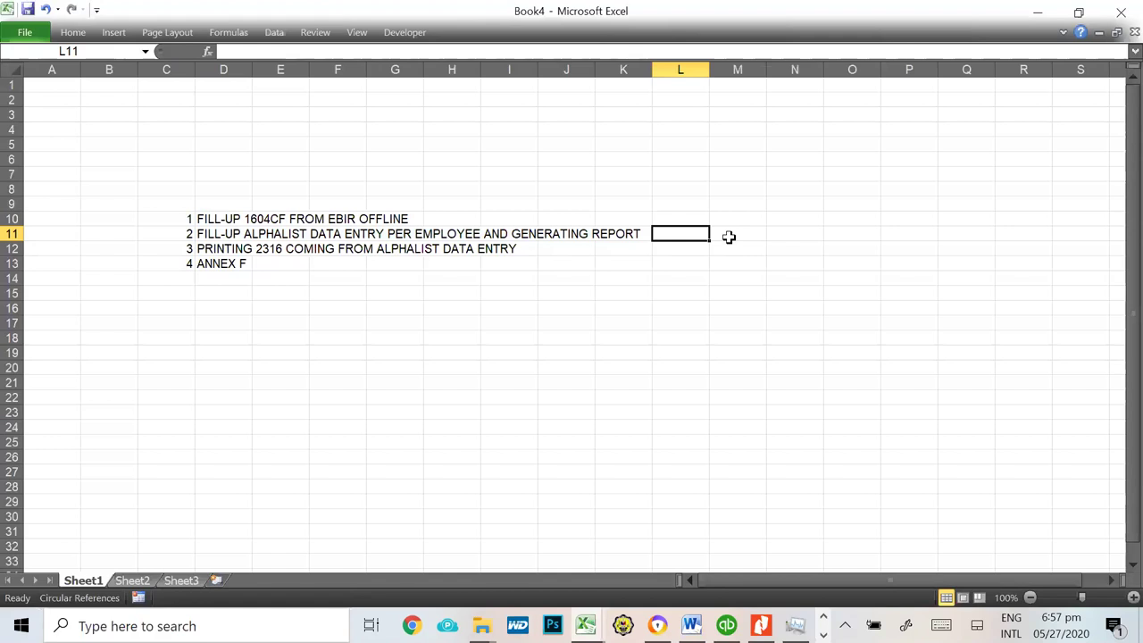
{"action": "type", "text": "6.1"}
{"action": "key", "text": "Return"}
{"action": "key", "text": "Up"}
{"action": "key", "text": "Delete"}
Step: Highlight step 1's text across C10:G10, then return to the Facebook post in the browser
{"action": "left_click", "coordinate": [293, 253]}
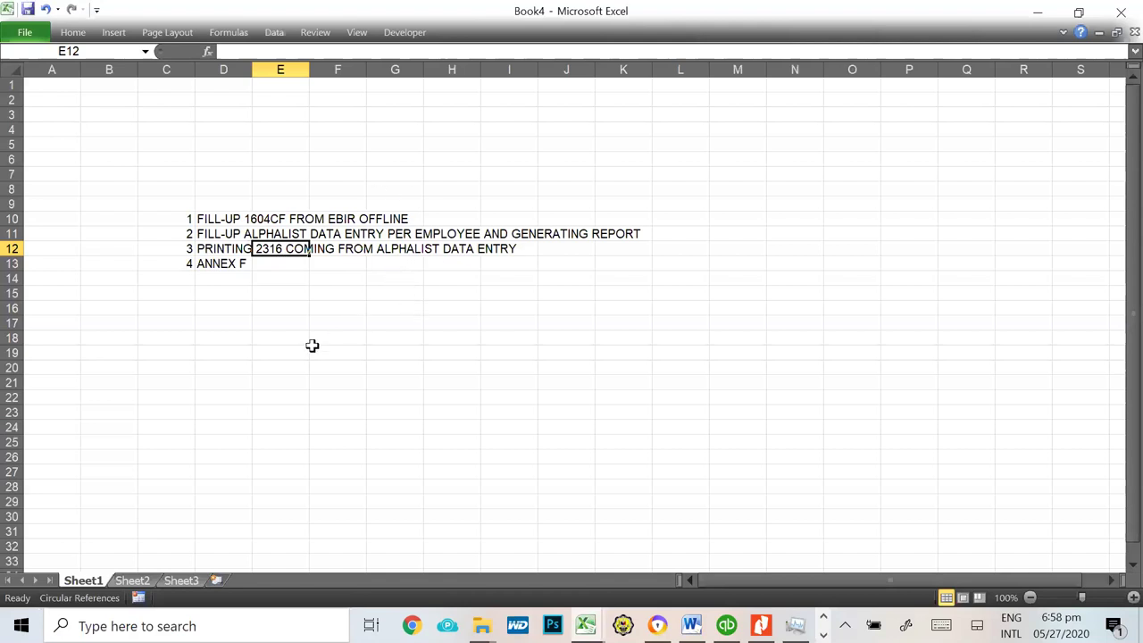
{"action": "left_click_drag", "start_coordinate": [187, 219], "coordinate": [416, 219]}
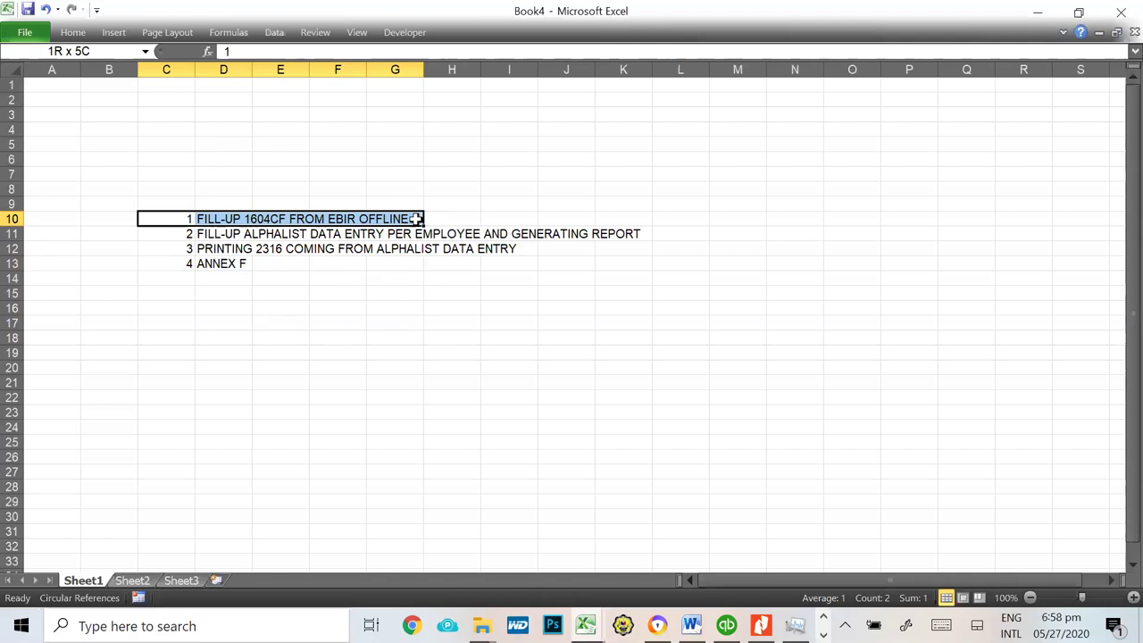
{"action": "left_click_drag", "start_coordinate": [417, 218], "coordinate": [416, 219]}
{"action": "left_click", "coordinate": [255, 237]}
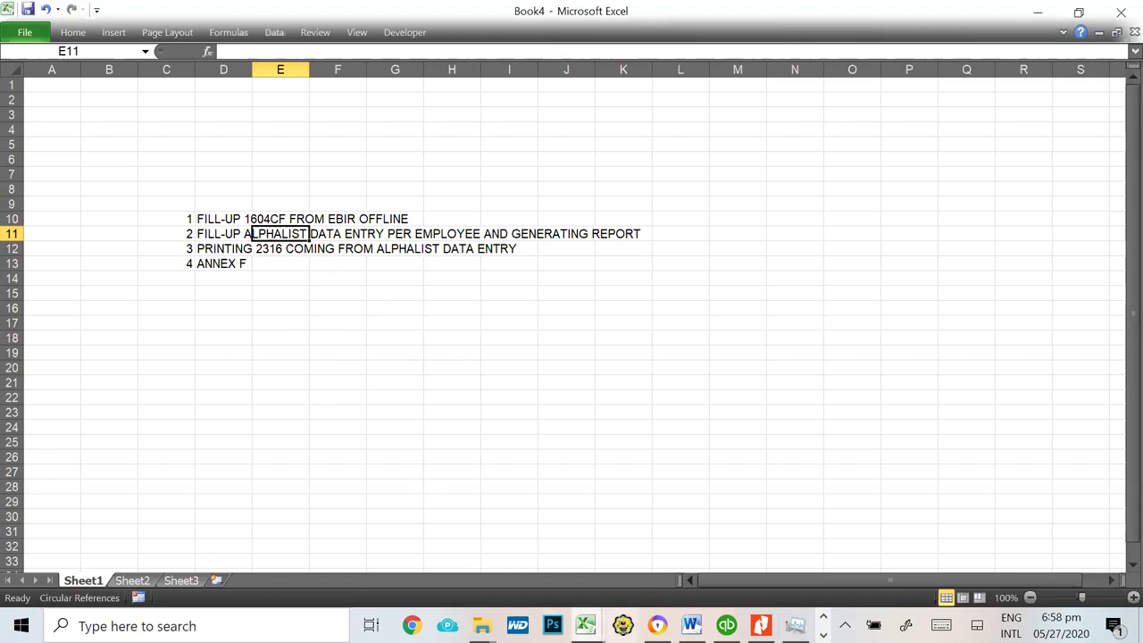
{"action": "left_click", "coordinate": [658, 625]}
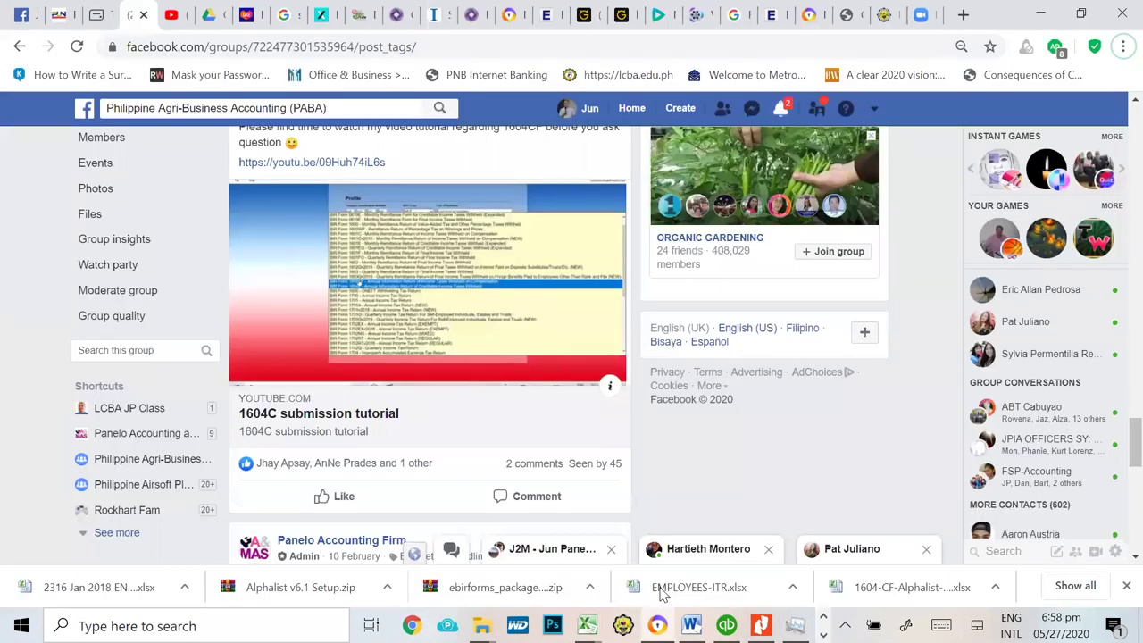
Step: Switch to the bir.gov.ph tab and open its Downloadables page
{"action": "left_click", "coordinate": [884, 15]}
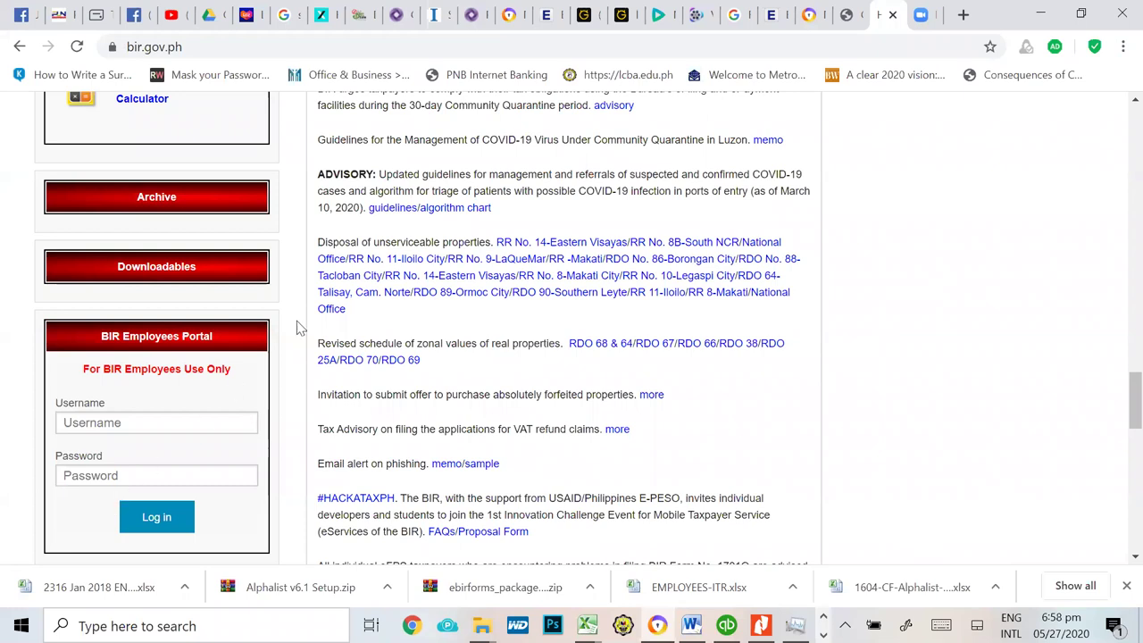
{"action": "scroll", "coordinate": [748, 239], "scroll_direction": "up", "scroll_amount": 10}
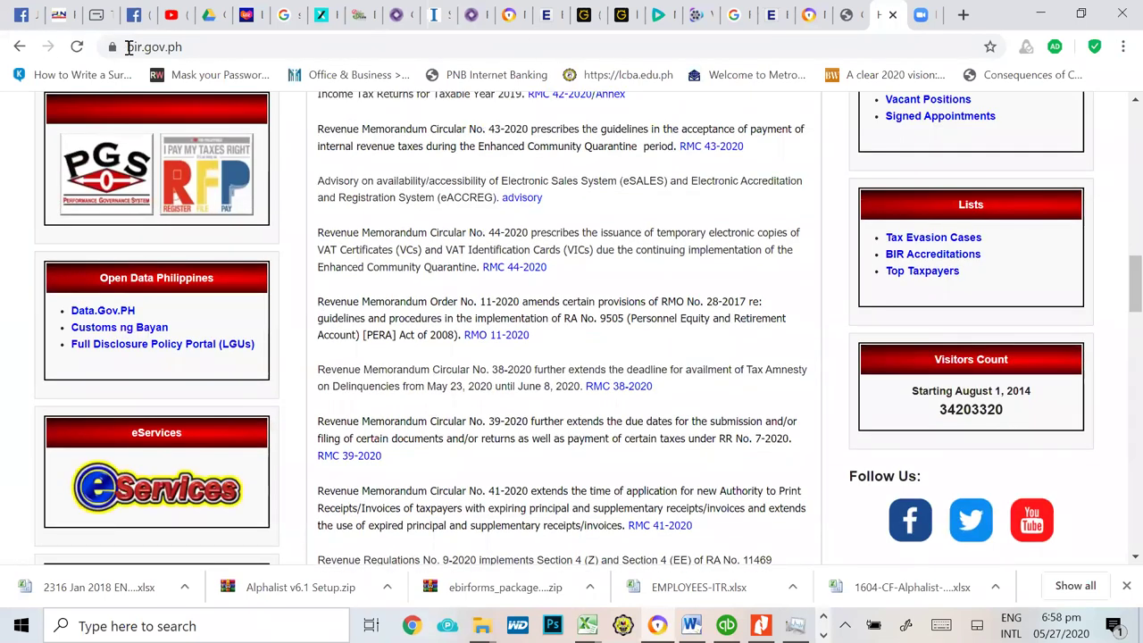
{"action": "scroll", "coordinate": [308, 236], "scroll_direction": "down", "scroll_amount": 8}
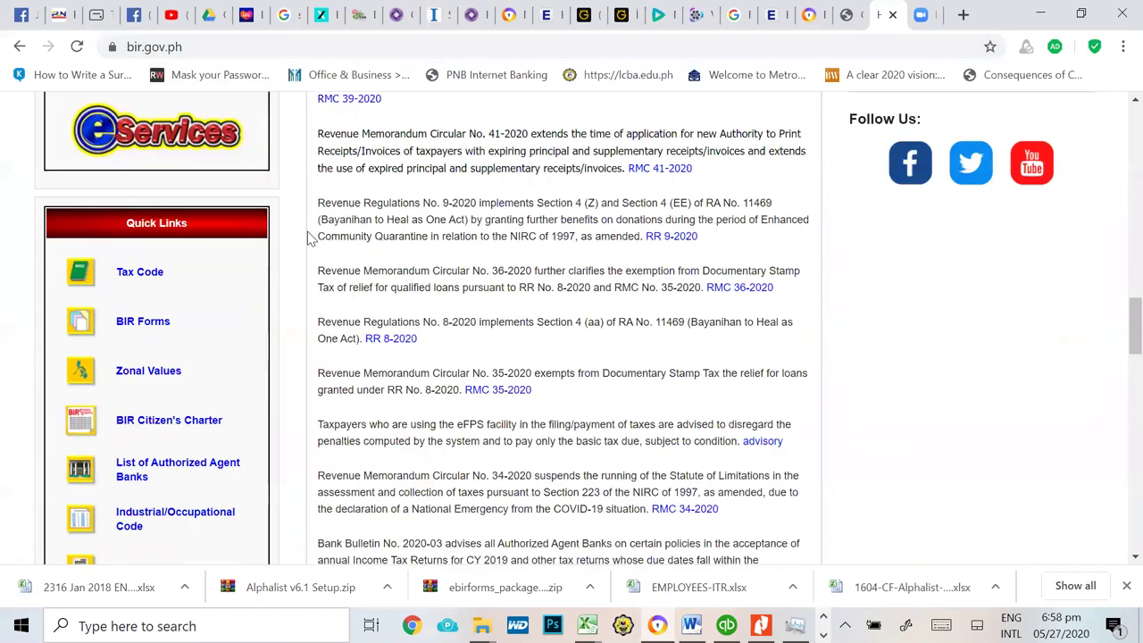
{"action": "scroll", "coordinate": [308, 237], "scroll_direction": "down", "scroll_amount": 1}
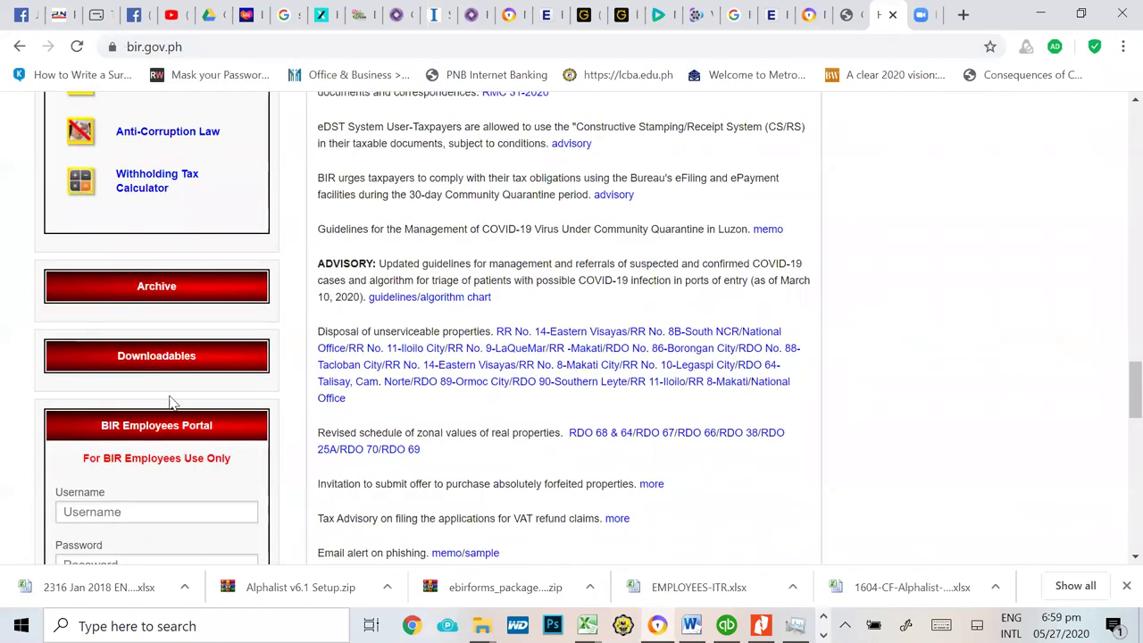
{"action": "left_click", "coordinate": [166, 363]}
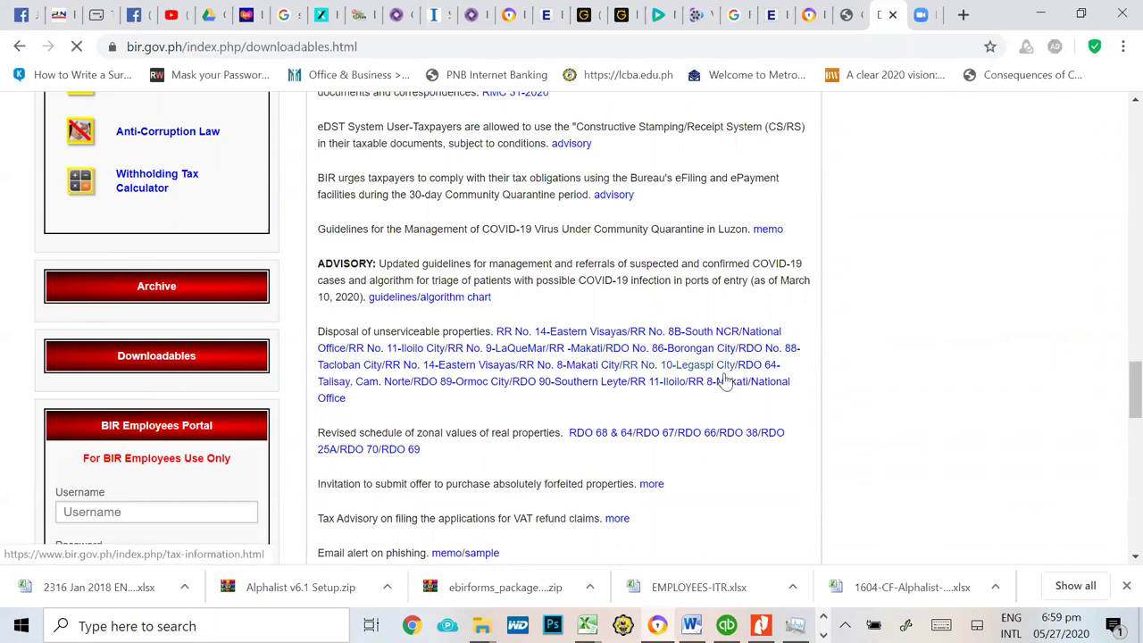
Step: Scroll to Alphalist v6.1 and show the downloaded Alphalist v6.1 Setup.zip in its folder
{"action": "scroll", "coordinate": [1002, 421], "scroll_direction": "down", "scroll_amount": 10}
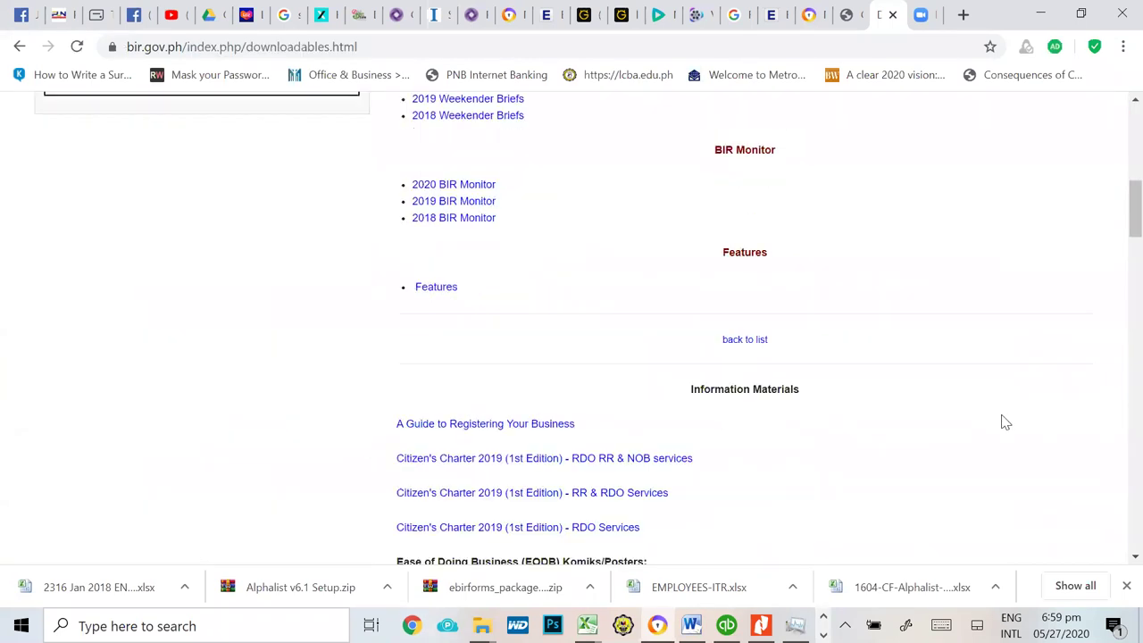
{"action": "scroll", "coordinate": [1002, 420], "scroll_direction": "down", "scroll_amount": 6}
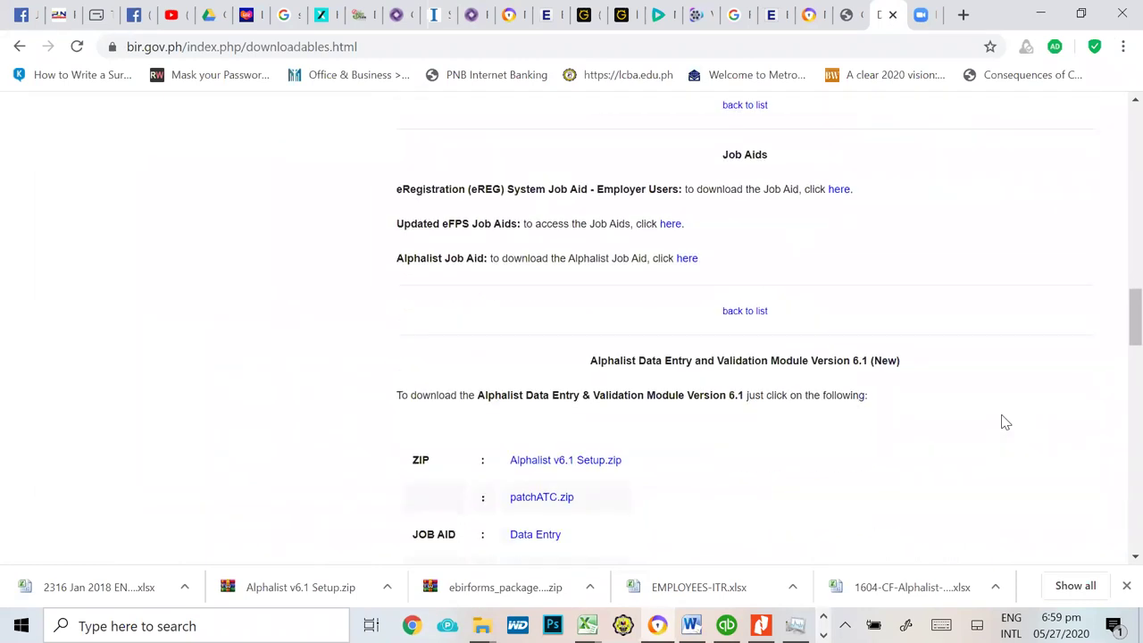
{"action": "scroll", "coordinate": [1003, 421], "scroll_direction": "down", "scroll_amount": 2}
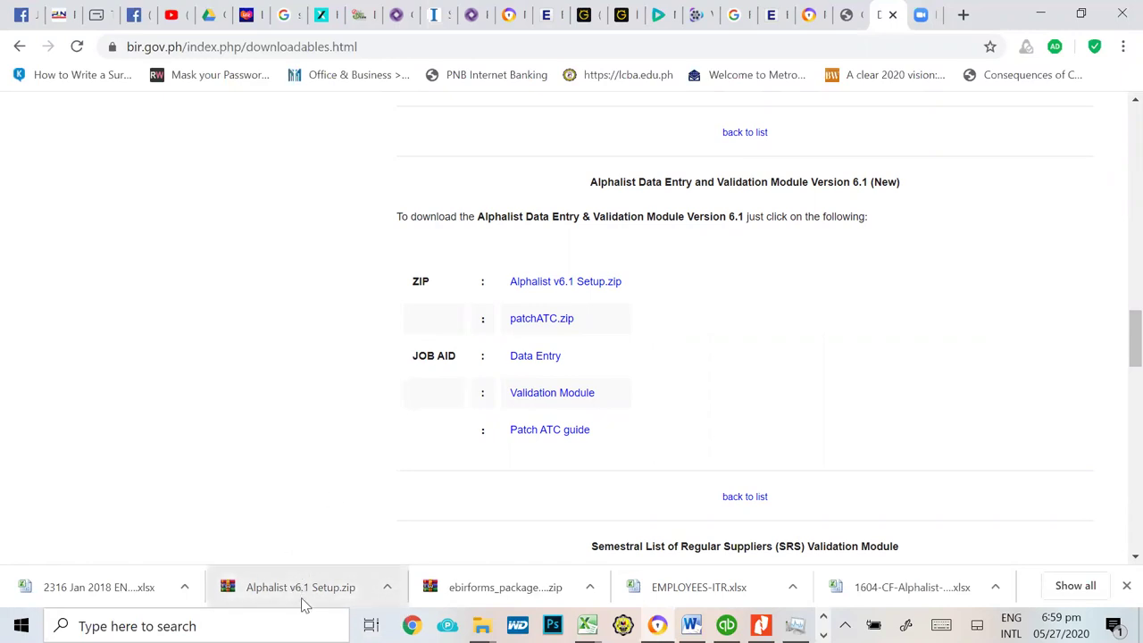
{"action": "right_click", "coordinate": [301, 597]}
{"action": "left_click", "coordinate": [360, 552]}
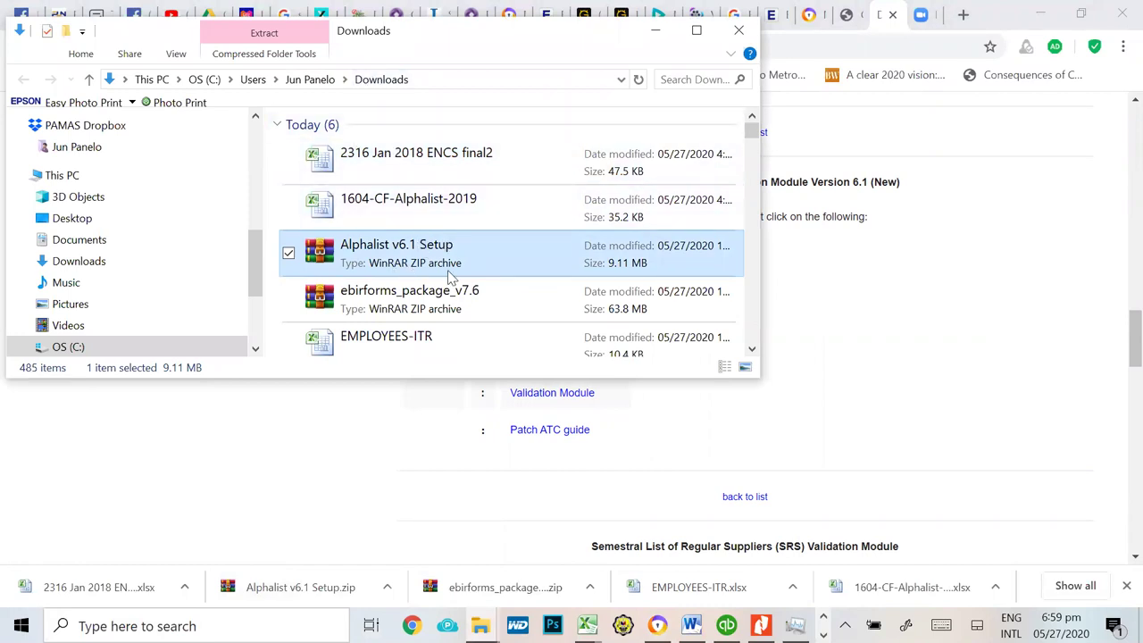
Step: Extract everything from the Alphalist v6.1 Setup zip into Downloads, replacing existing files with Yes to All
{"action": "double_click", "coordinate": [371, 265]}
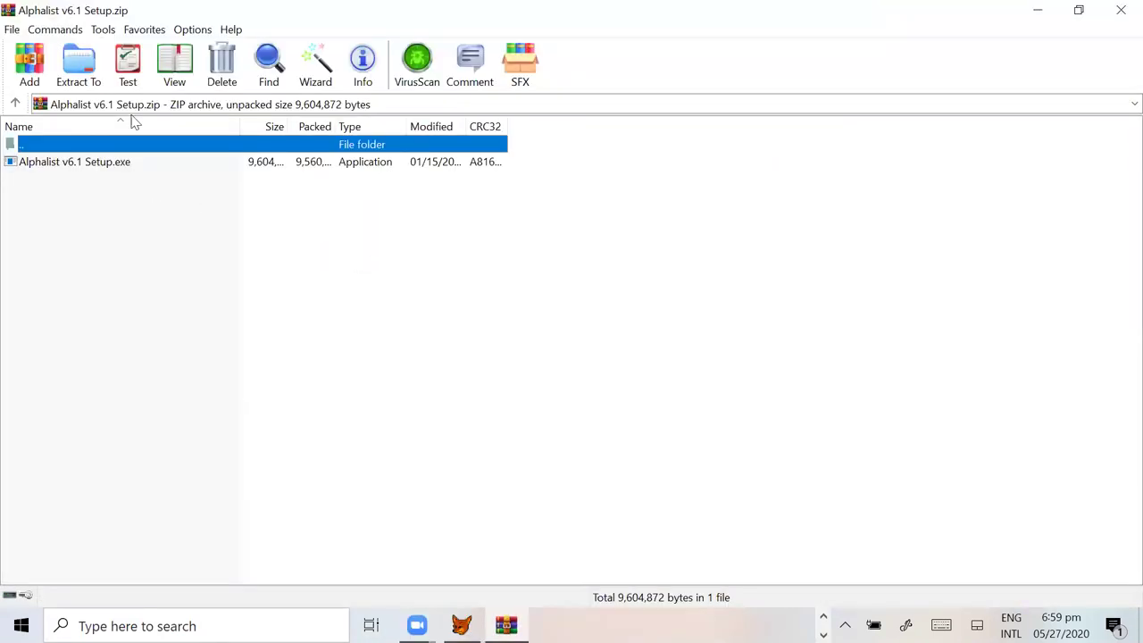
{"action": "key", "text": "ctrl+a"}
{"action": "left_click", "coordinate": [92, 80]}
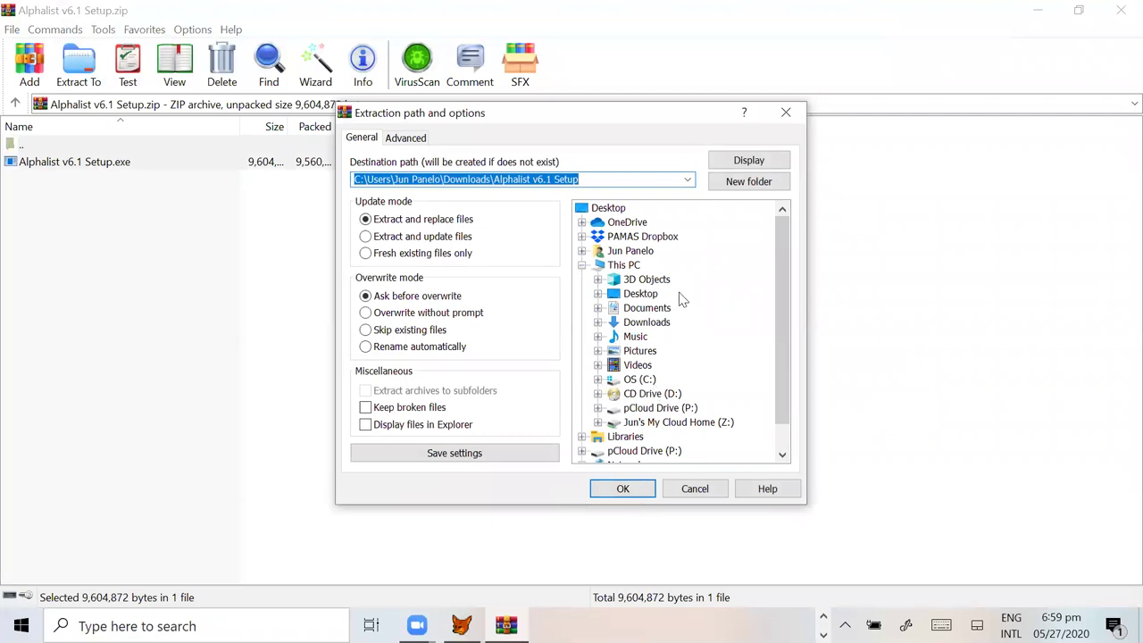
{"action": "left_click", "coordinate": [641, 492]}
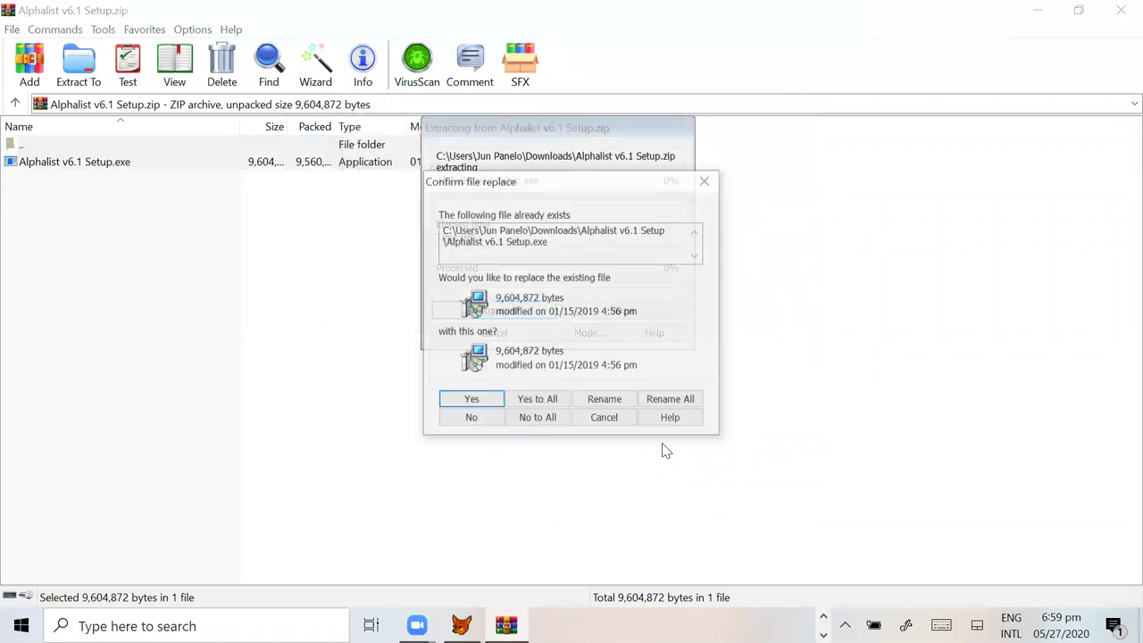
{"action": "left_click", "coordinate": [546, 404]}
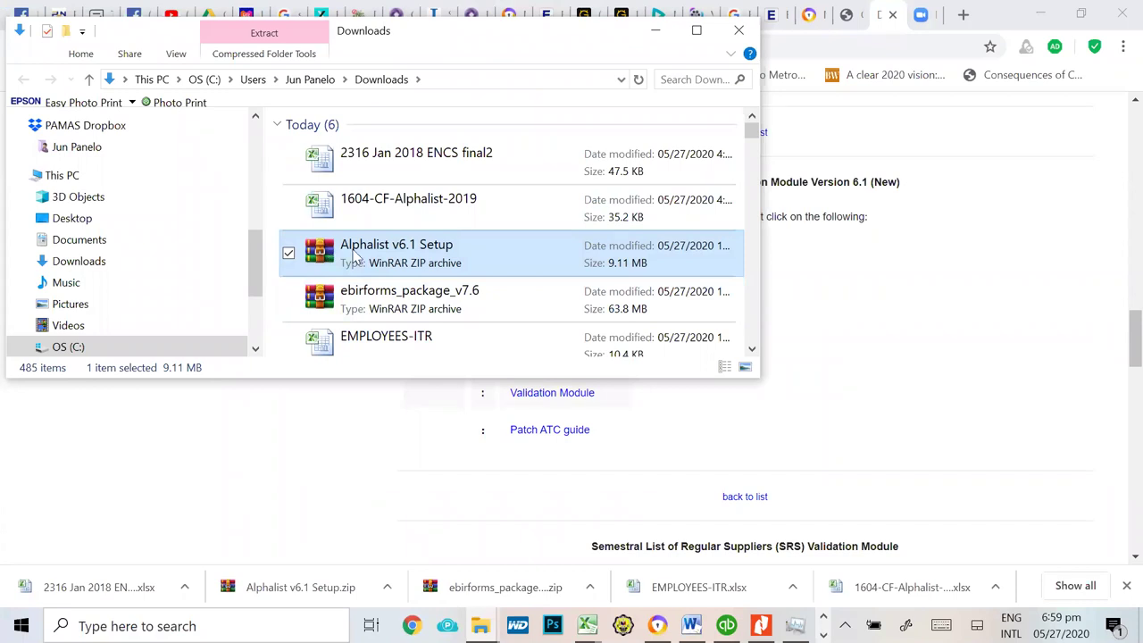
Step: Open the extracted Alphalist v6.1 Setup folder and launch the Alphalist v6.1 setup program
{"action": "scroll", "coordinate": [353, 257], "scroll_direction": "down", "scroll_amount": 3}
{"action": "left_click", "coordinate": [423, 162]}
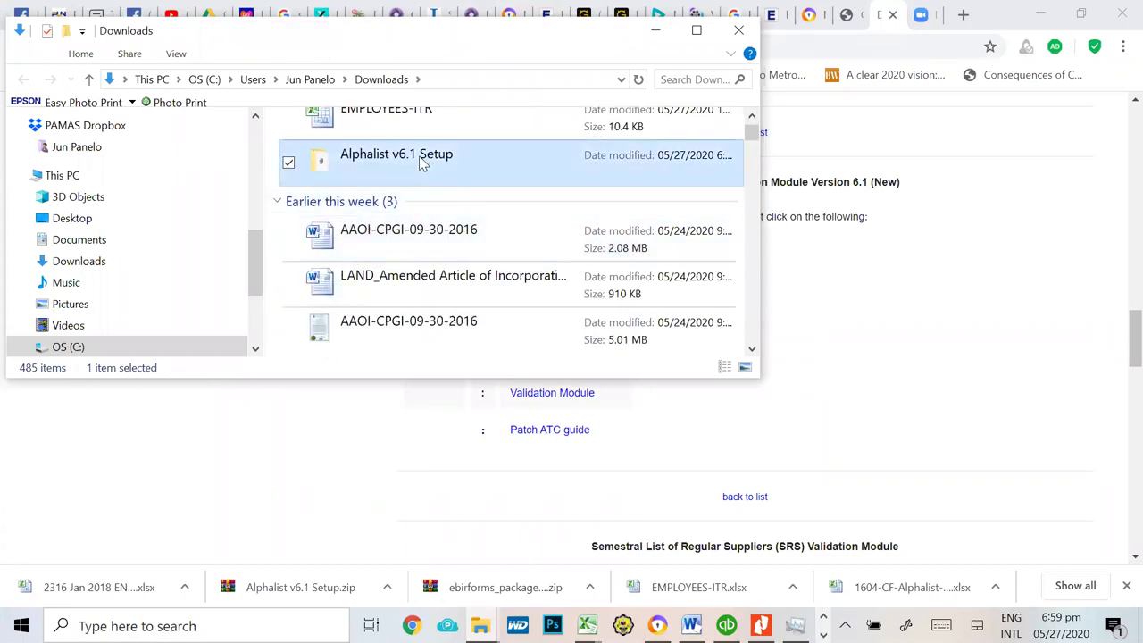
{"action": "double_click", "coordinate": [424, 163]}
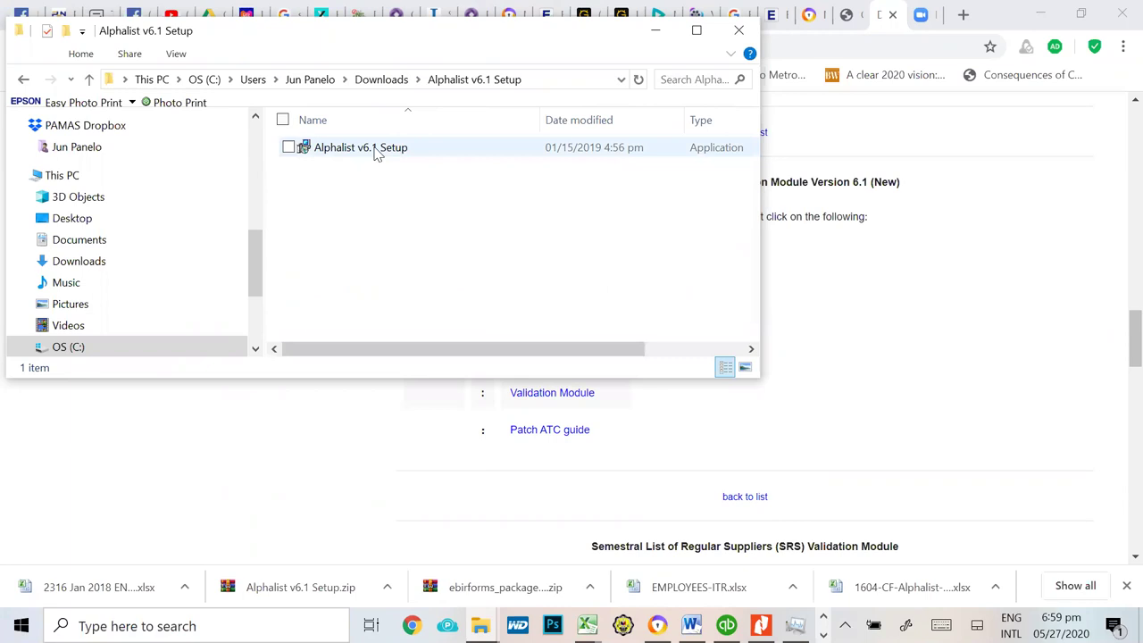
{"action": "left_click", "coordinate": [387, 157]}
{"action": "double_click", "coordinate": [386, 152]}
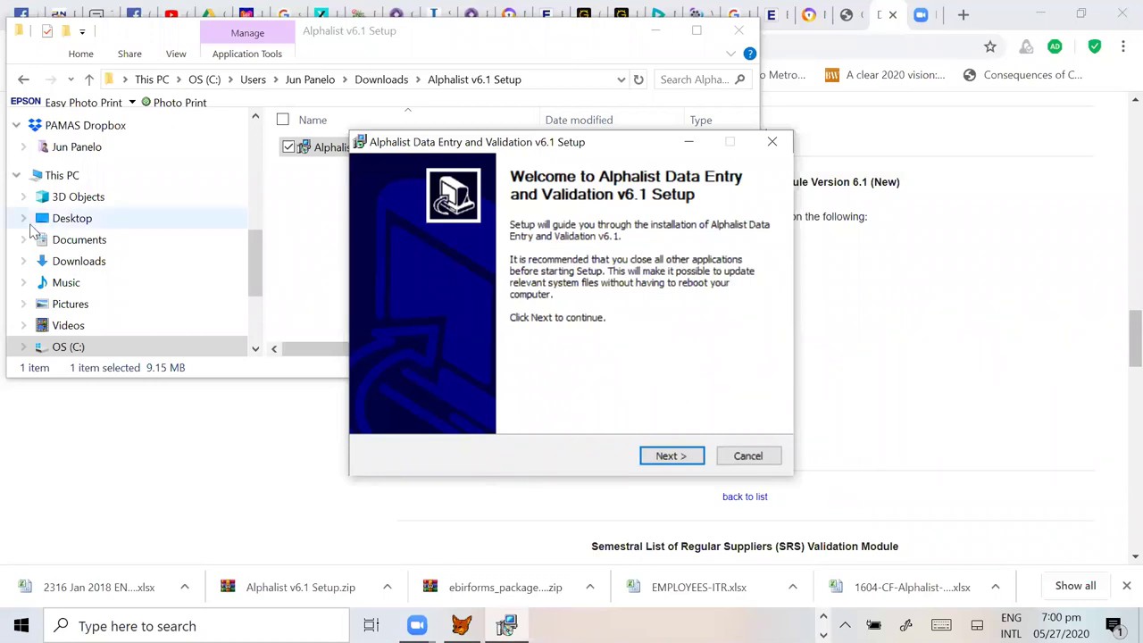
Step: Browse drive C:, select the existing BIRALPHA61 folder, and cancel and quit the setup wizard
{"action": "left_click_drag", "start_coordinate": [253, 280], "coordinate": [254, 293]}
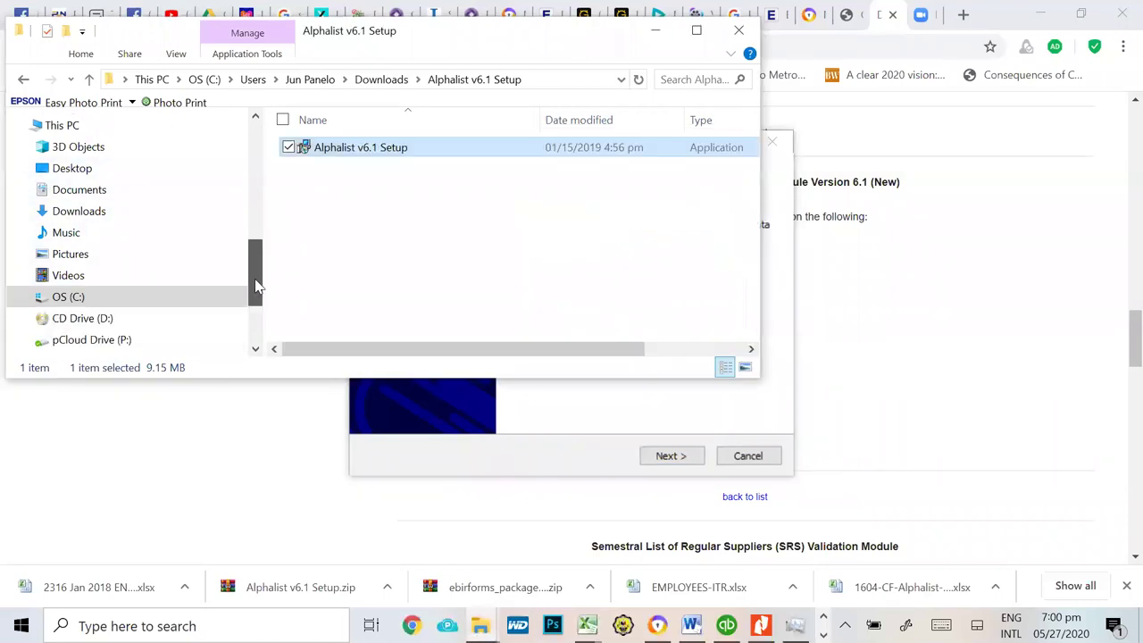
{"action": "left_click", "coordinate": [97, 300]}
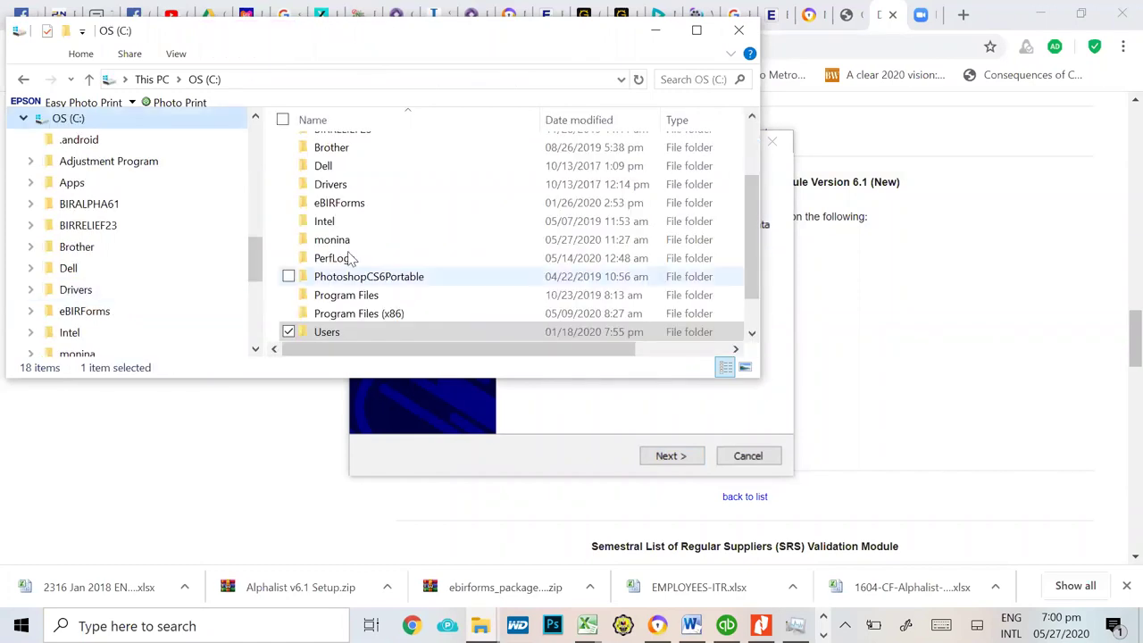
{"action": "scroll", "coordinate": [375, 263], "scroll_direction": "up", "scroll_amount": 2}
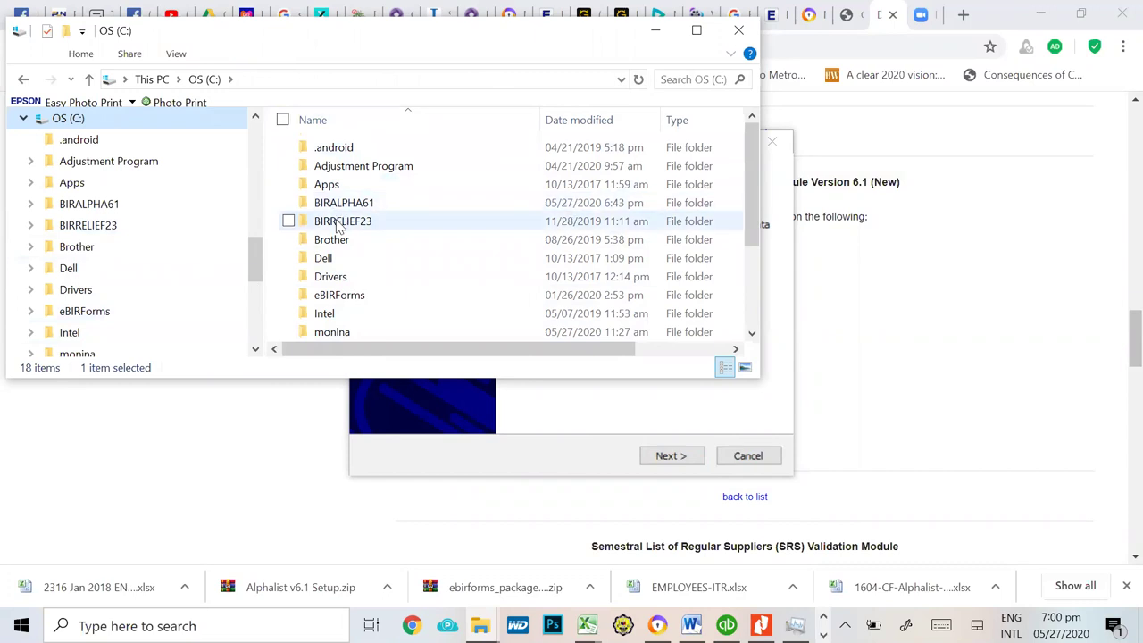
{"action": "left_click", "coordinate": [346, 204]}
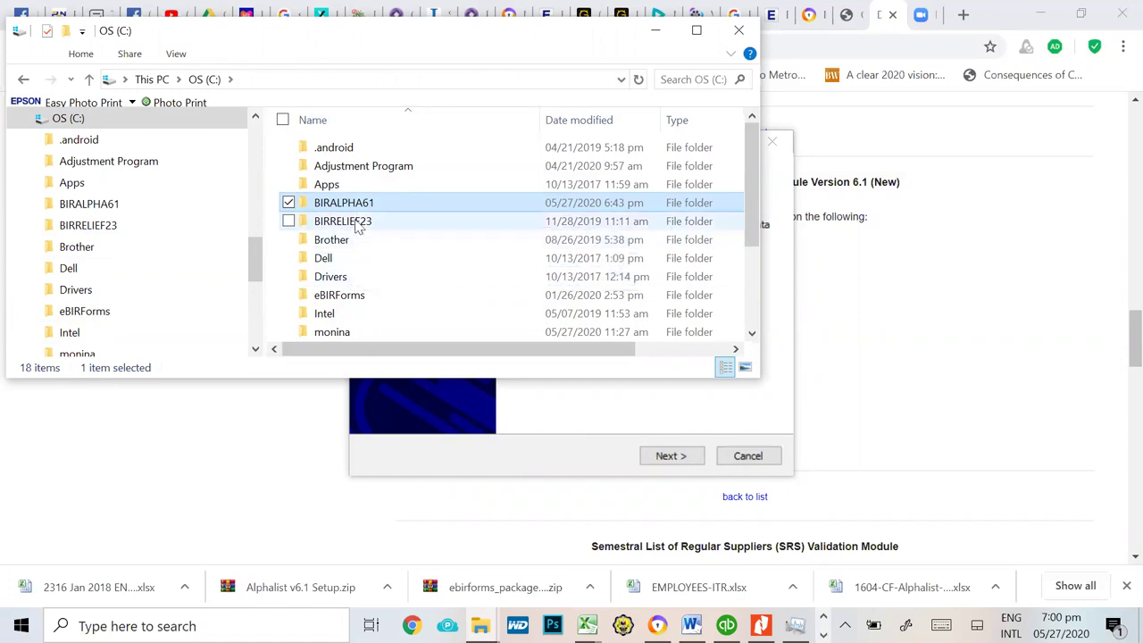
{"action": "left_click", "coordinate": [748, 456]}
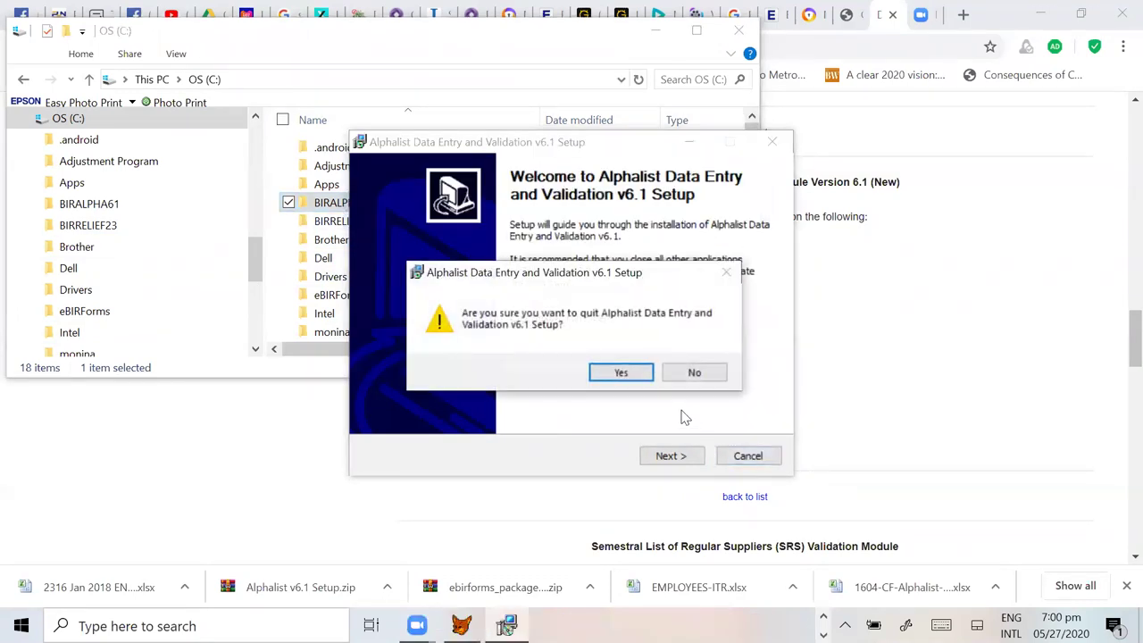
{"action": "left_click", "coordinate": [622, 375]}
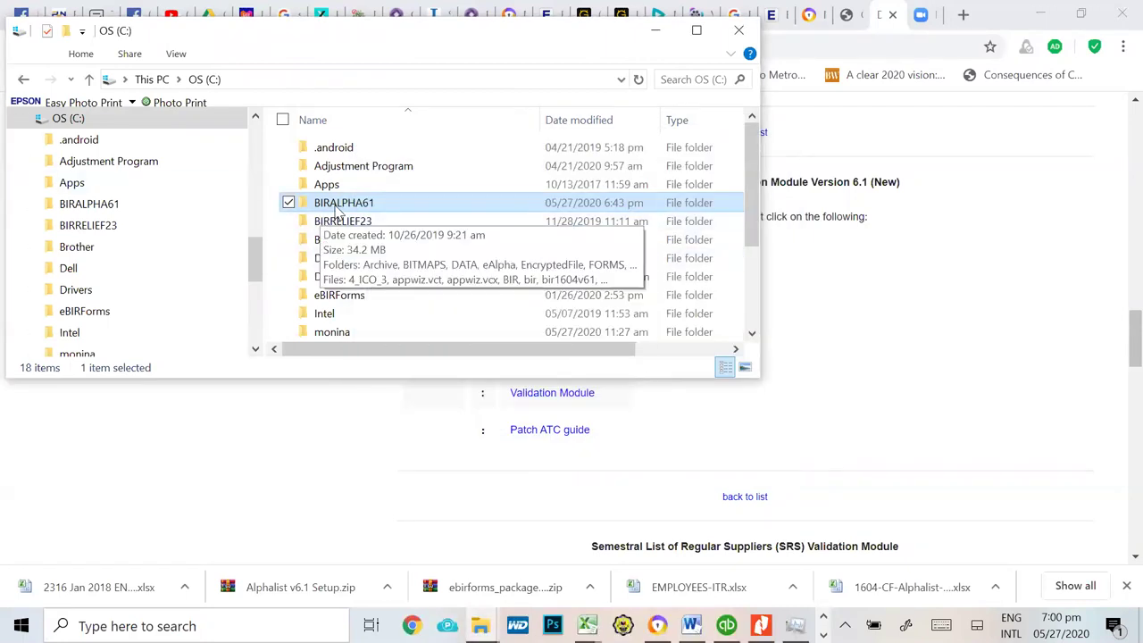
Step: Open BIRALPHA61 and look through its 49 files, selecting bir1604v61 and val1604v61
{"action": "double_click", "coordinate": [356, 204]}
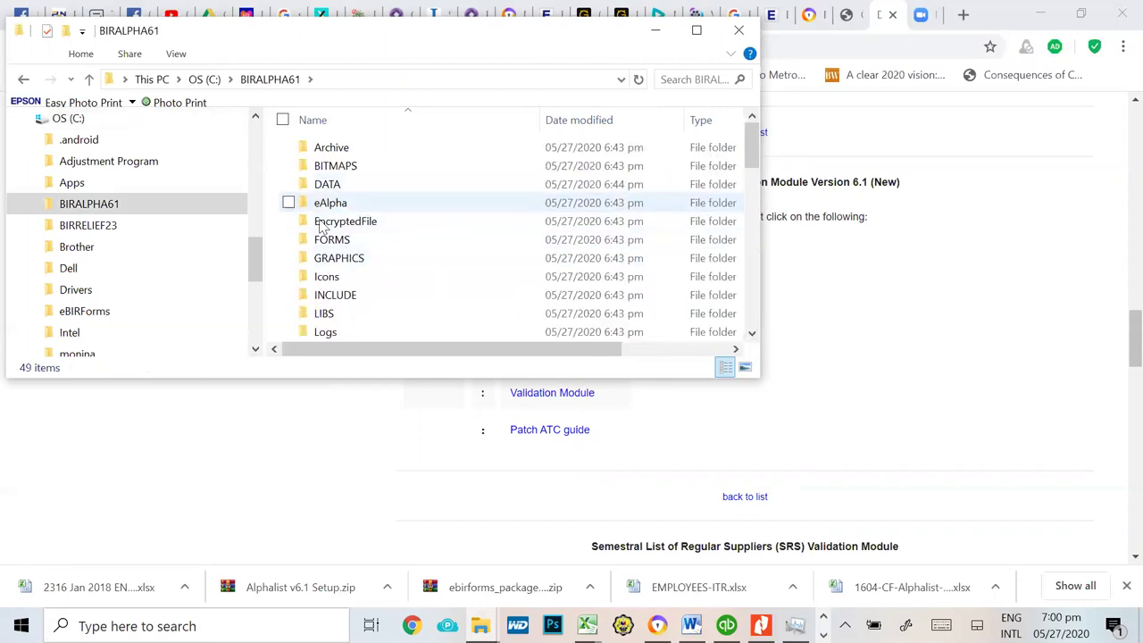
{"action": "scroll", "coordinate": [348, 239], "scroll_direction": "down", "scroll_amount": 5}
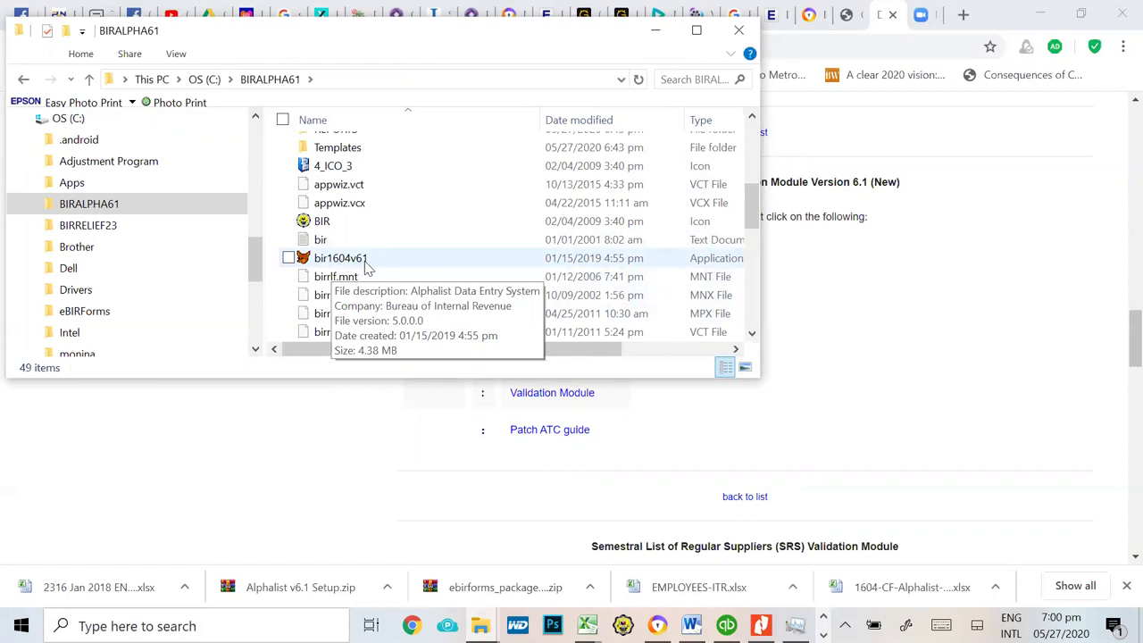
{"action": "left_click", "coordinate": [362, 267]}
{"action": "scroll", "coordinate": [396, 274], "scroll_direction": "down", "scroll_amount": 1}
{"action": "scroll", "coordinate": [397, 273], "scroll_direction": "down", "scroll_amount": 2}
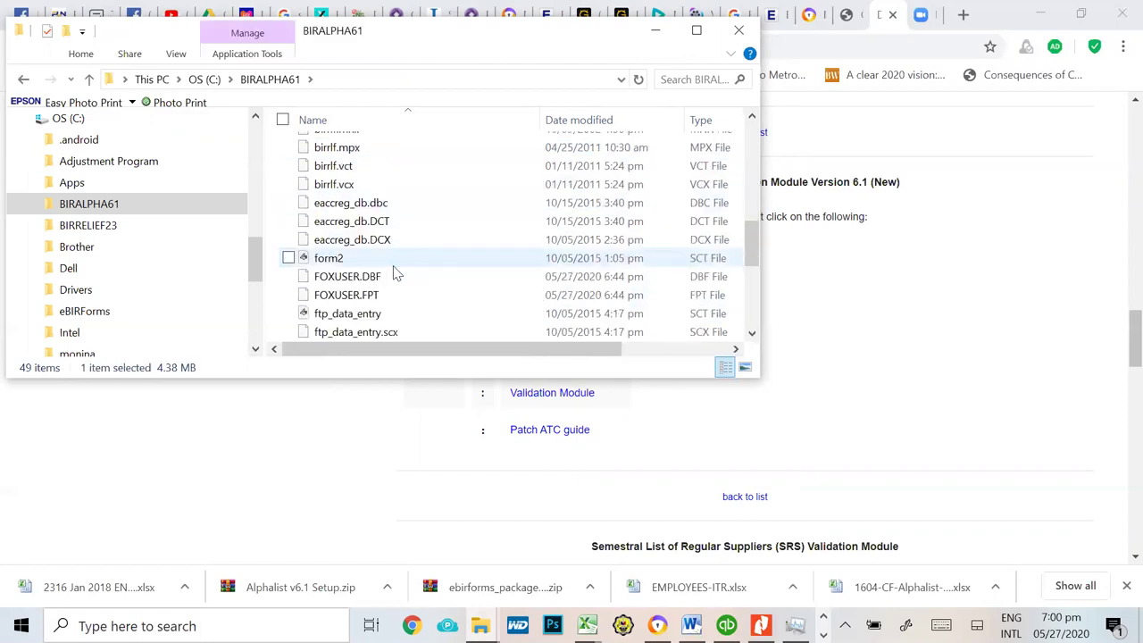
{"action": "scroll", "coordinate": [396, 270], "scroll_direction": "down", "scroll_amount": 3}
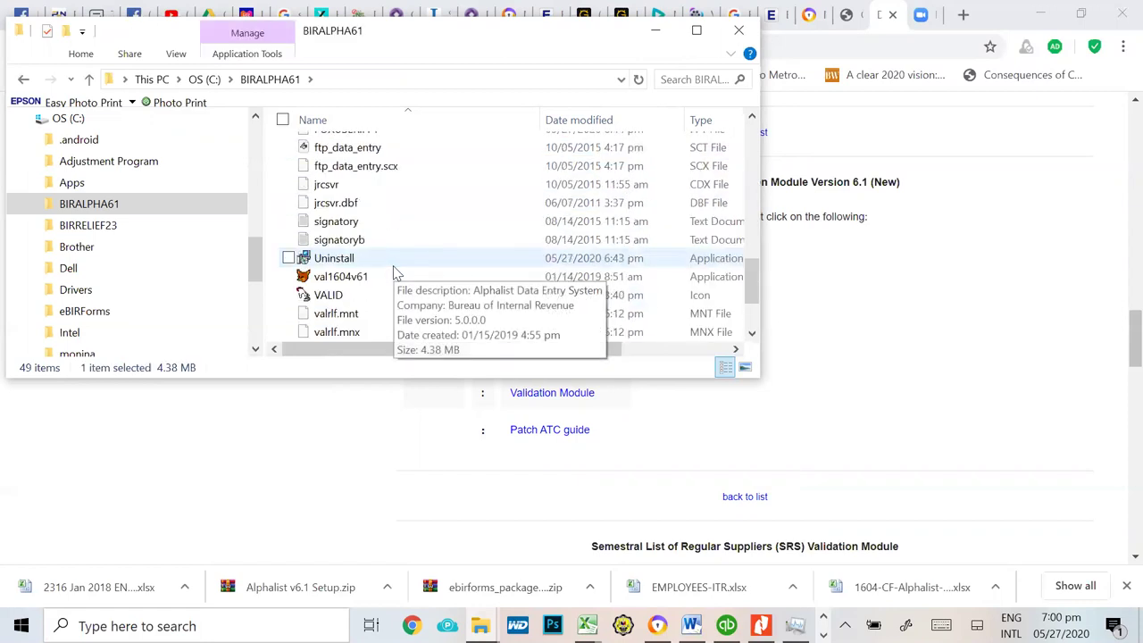
{"action": "left_click", "coordinate": [349, 280]}
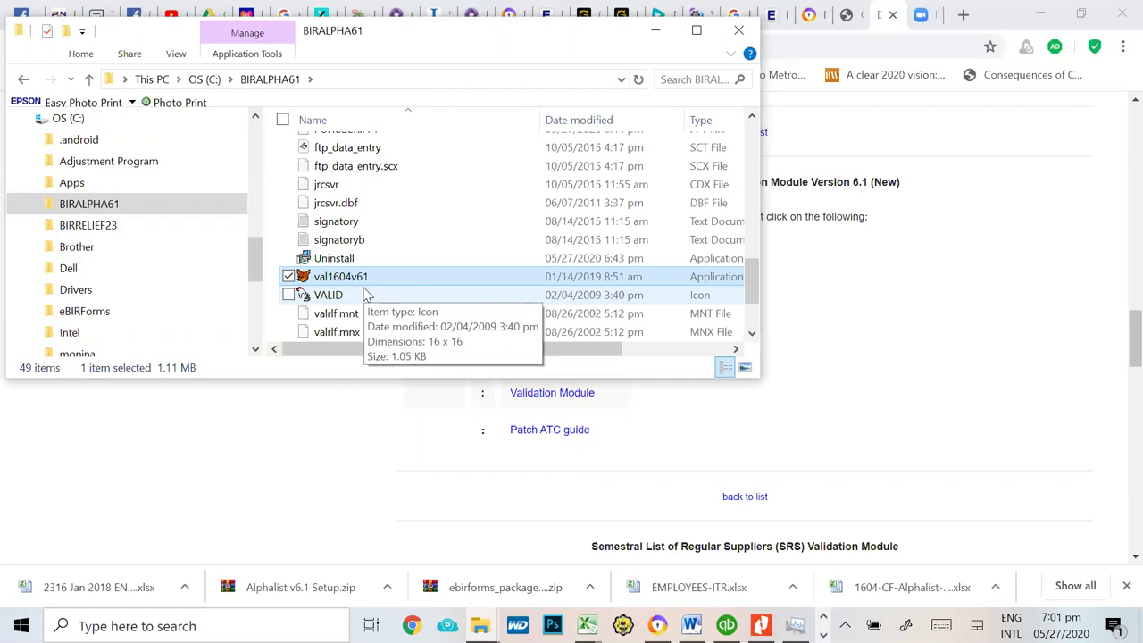
{"action": "scroll", "coordinate": [428, 277], "scroll_direction": "up", "scroll_amount": 7}
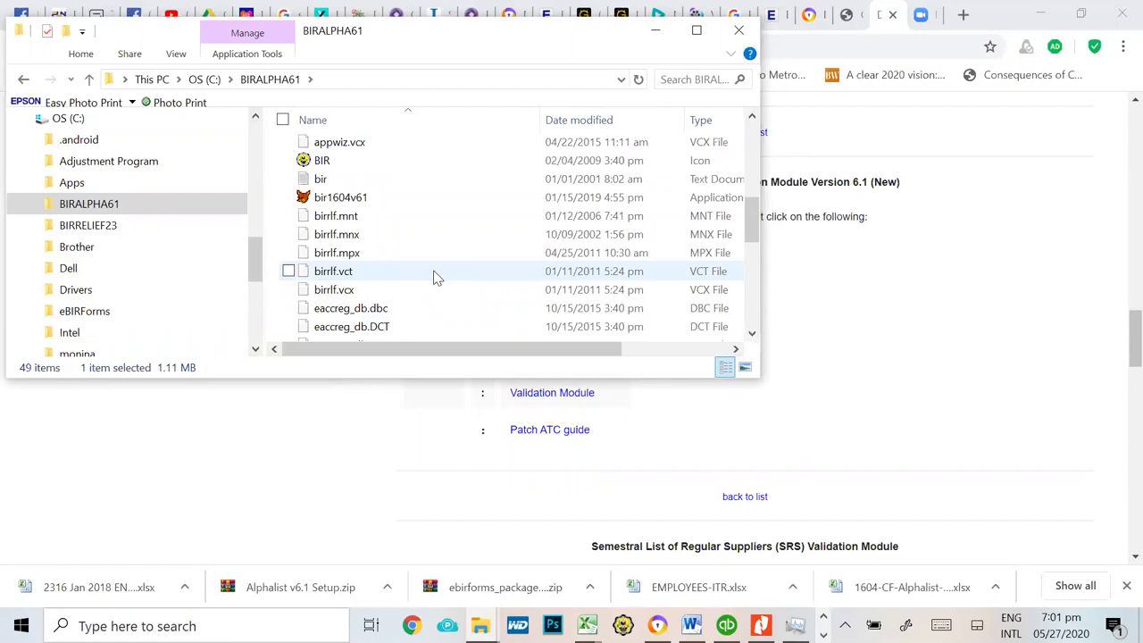
Step: Launch bir1604v61 and enter the login user name and password in the User Login dialog
{"action": "double_click", "coordinate": [376, 204]}
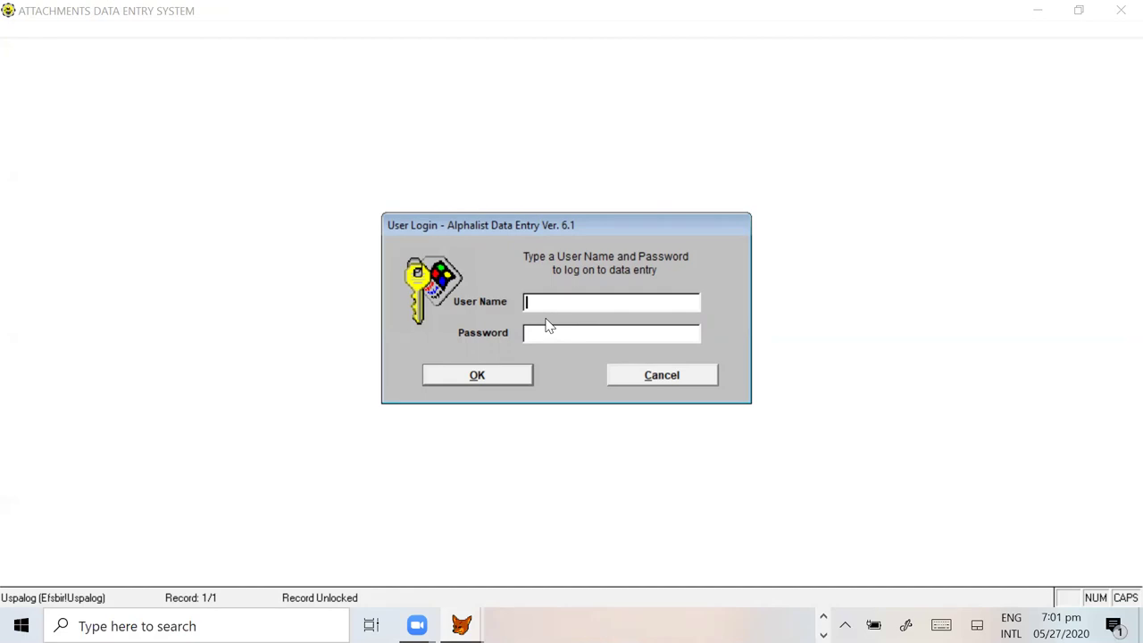
{"action": "type", "text": "ADM"}
{"action": "key", "text": "BackSpace"}
{"action": "key", "text": "BackSpace"}
{"action": "key", "text": "BackSpace"}
{"action": "key", "text": "BackSpace"}
{"action": "key", "text": "Caps_Lock"}
{"action": "type", "text": "an"}
{"action": "key", "text": "Tab"}
{"action": "left_click", "coordinate": [549, 302]}
Step: Log in, accept the prompt to enter company taxpayer info, then quit via File > Exit
{"action": "left_click", "coordinate": [497, 377]}
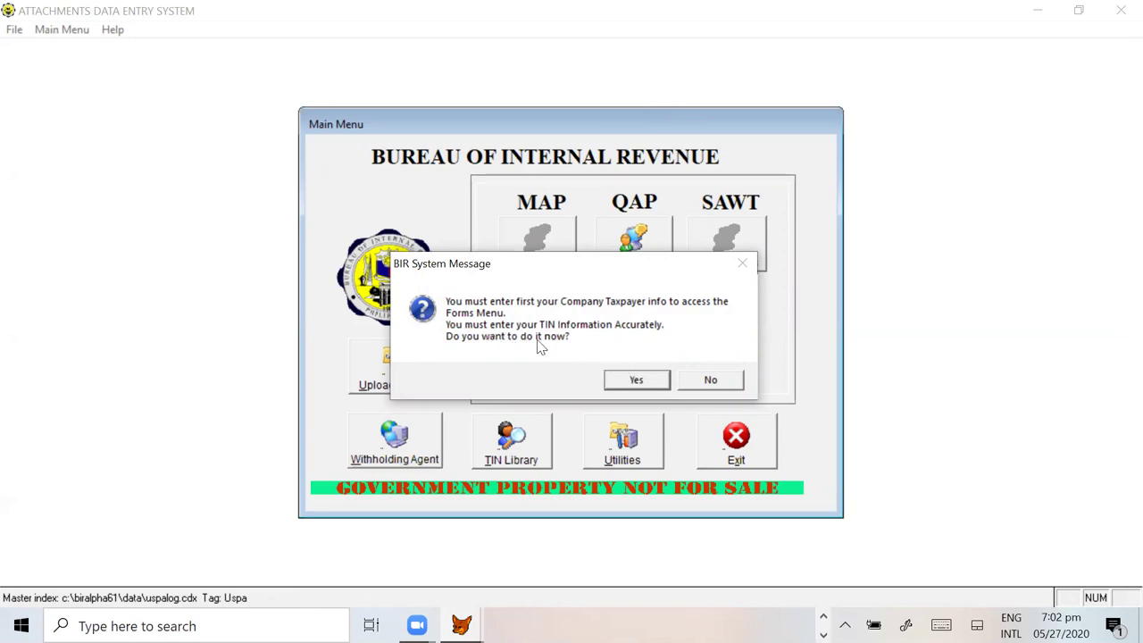
{"action": "left_click", "coordinate": [632, 383]}
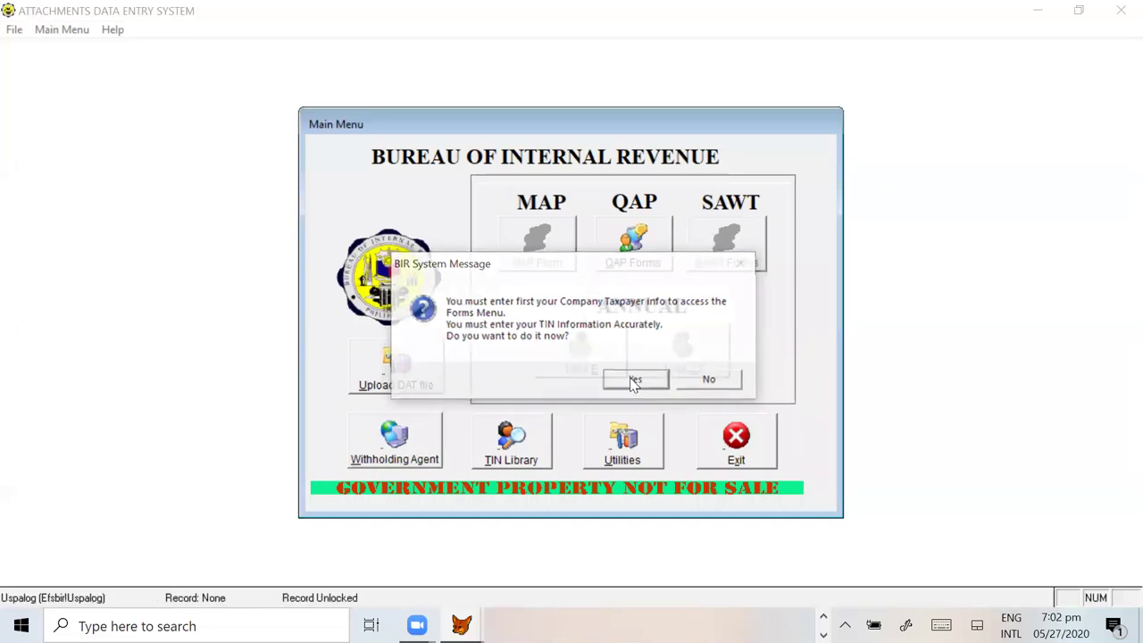
{"action": "left_click", "coordinate": [636, 382]}
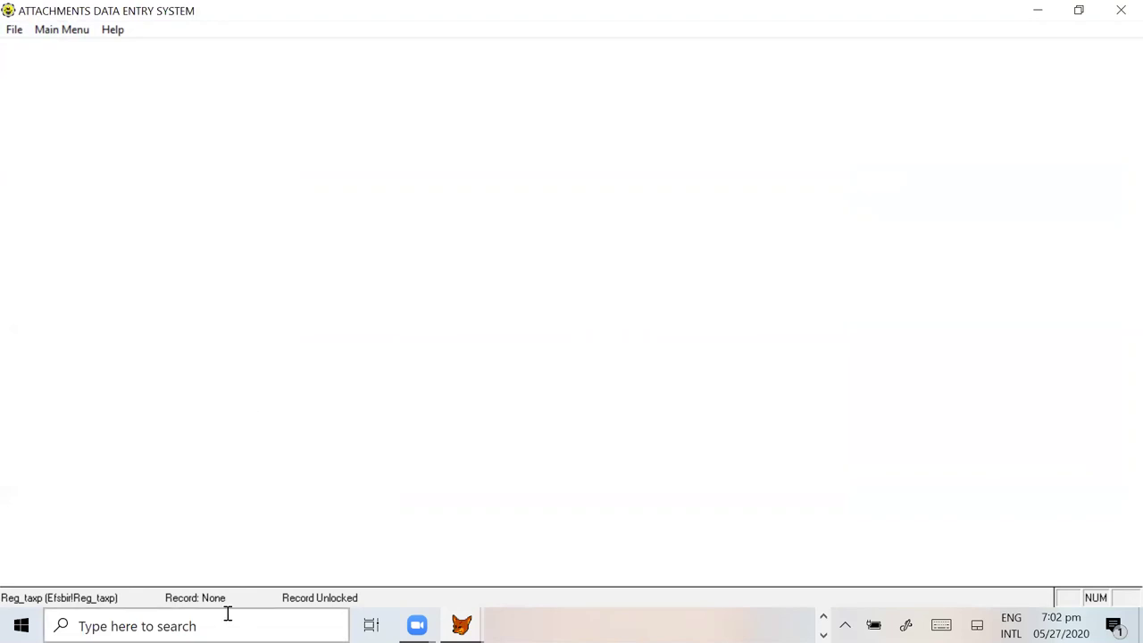
{"action": "key", "text": "alt+m"}
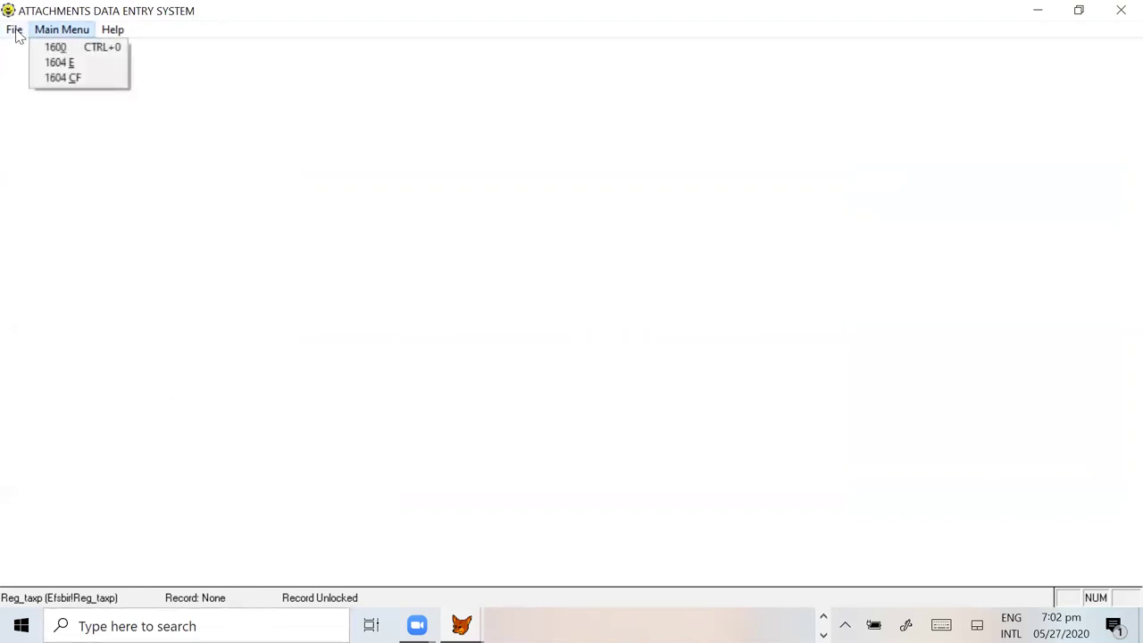
{"action": "left_click", "coordinate": [14, 29]}
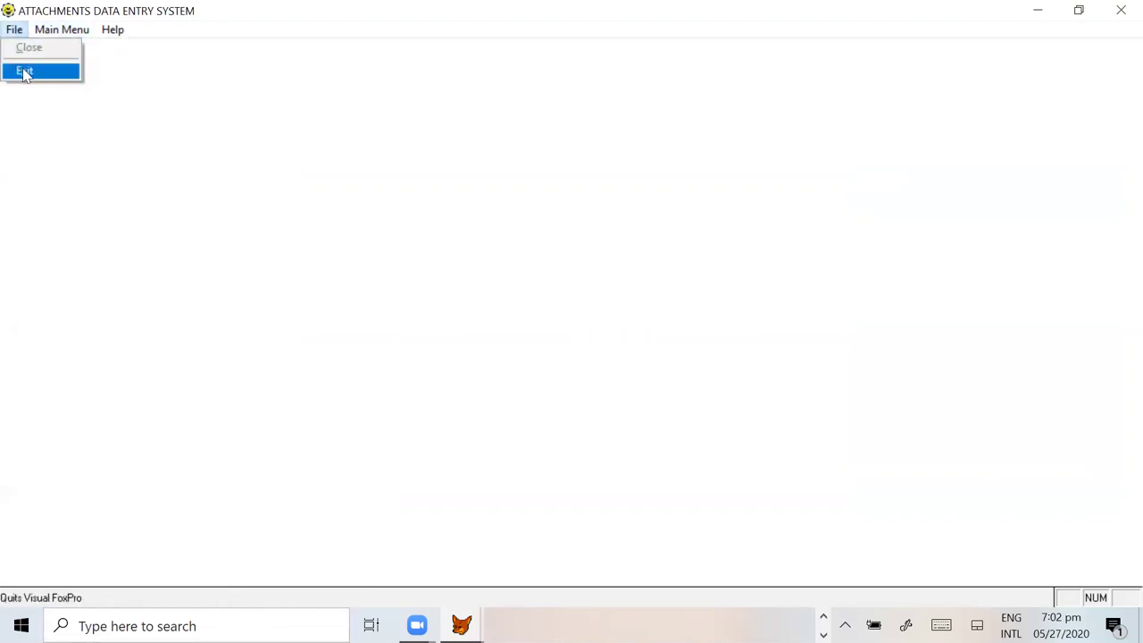
{"action": "left_click", "coordinate": [25, 69]}
Step: Relaunch bir1604v61, log in, and accept the taxpayer-info prompt
{"action": "double_click", "coordinate": [373, 197]}
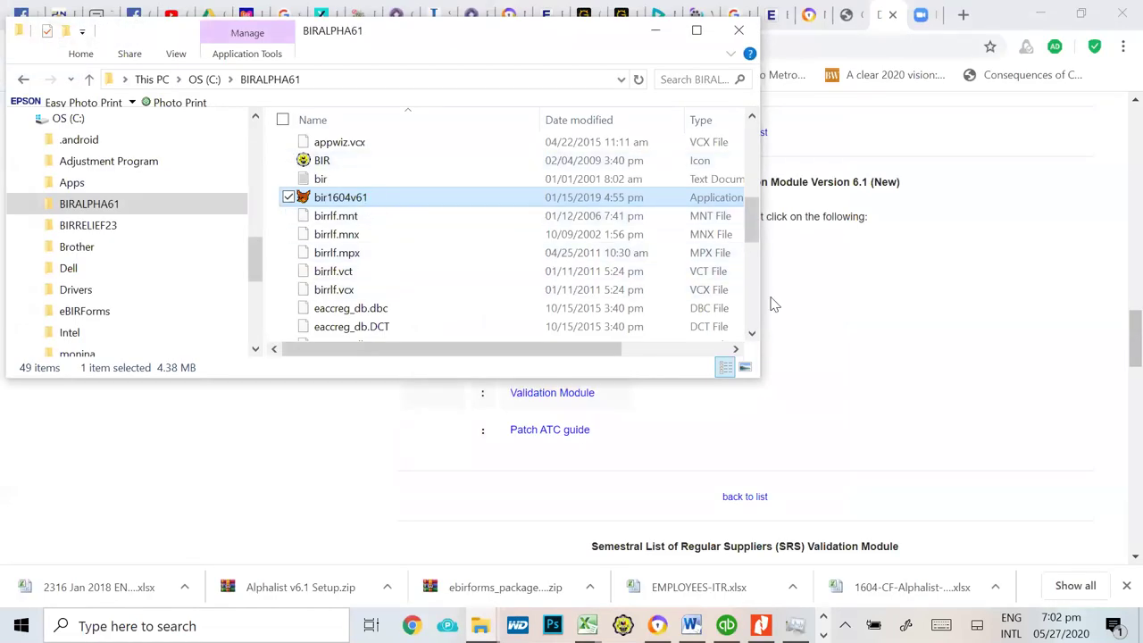
{"action": "type", "text": "admin"}
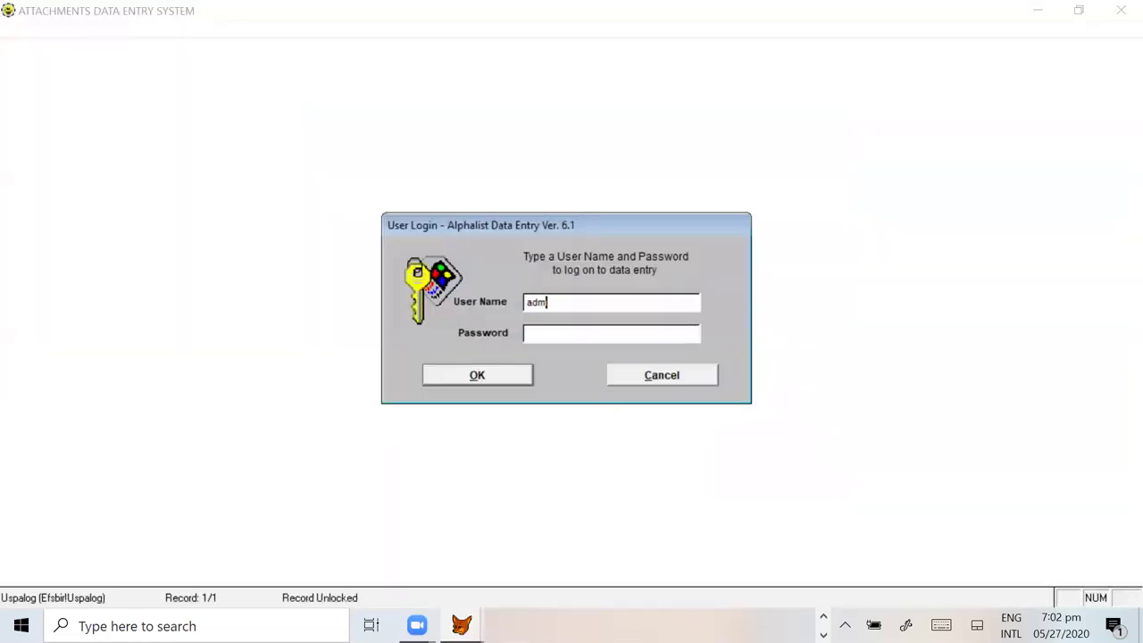
{"action": "left_click", "coordinate": [476, 382]}
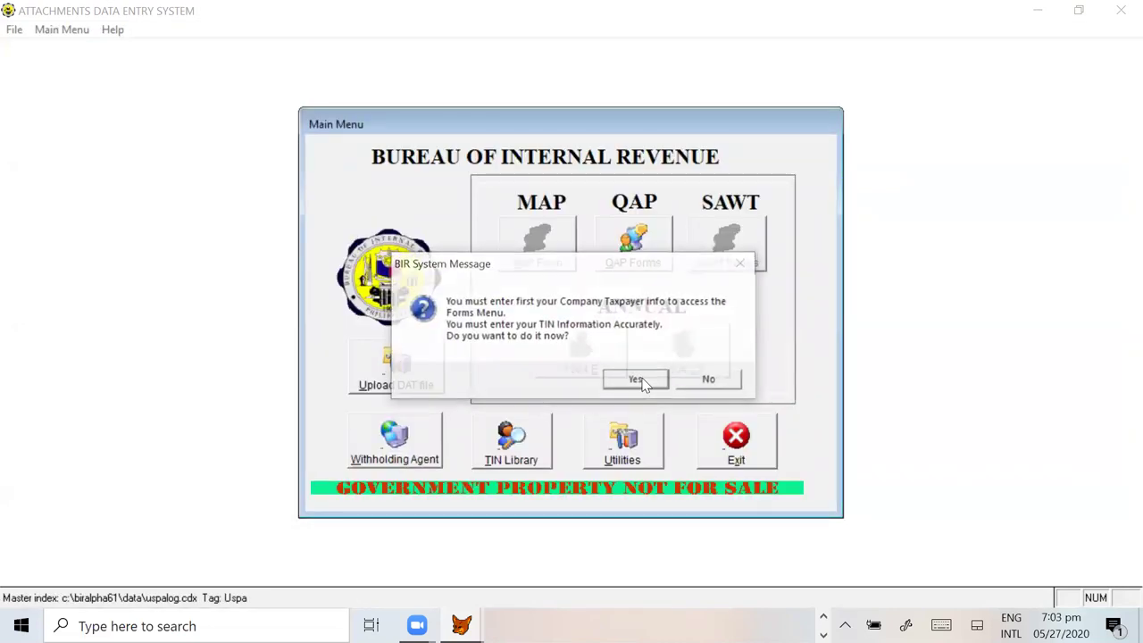
{"action": "left_click", "coordinate": [641, 382]}
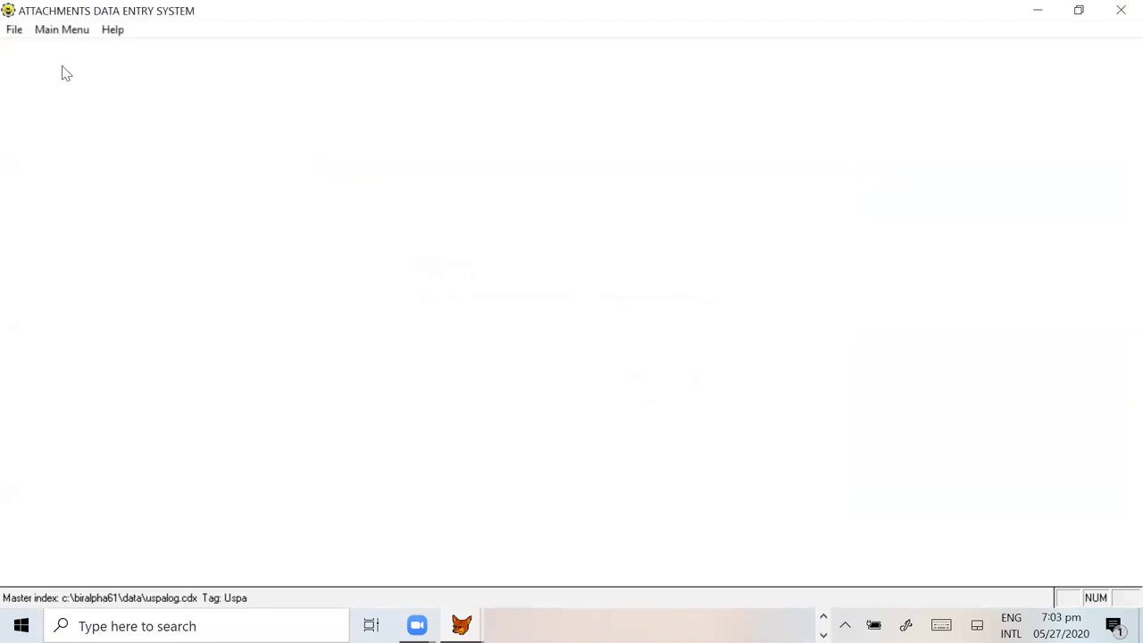
Step: Open Main Menu > 1604 CF, then quit through File > Exit
{"action": "left_click", "coordinate": [60, 32]}
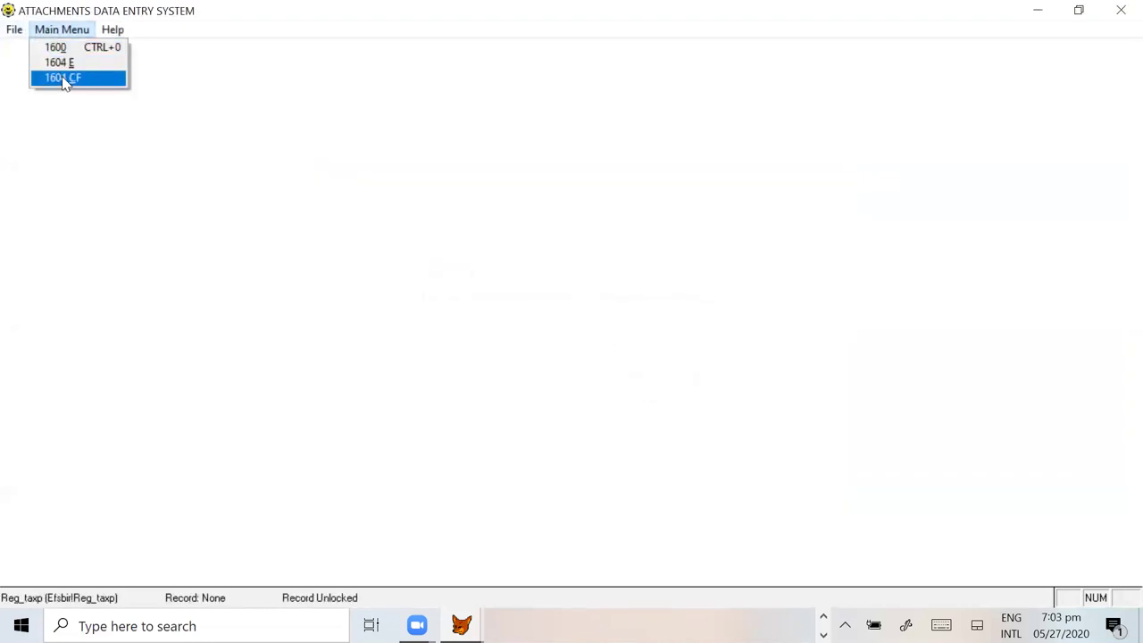
{"action": "left_click", "coordinate": [68, 78]}
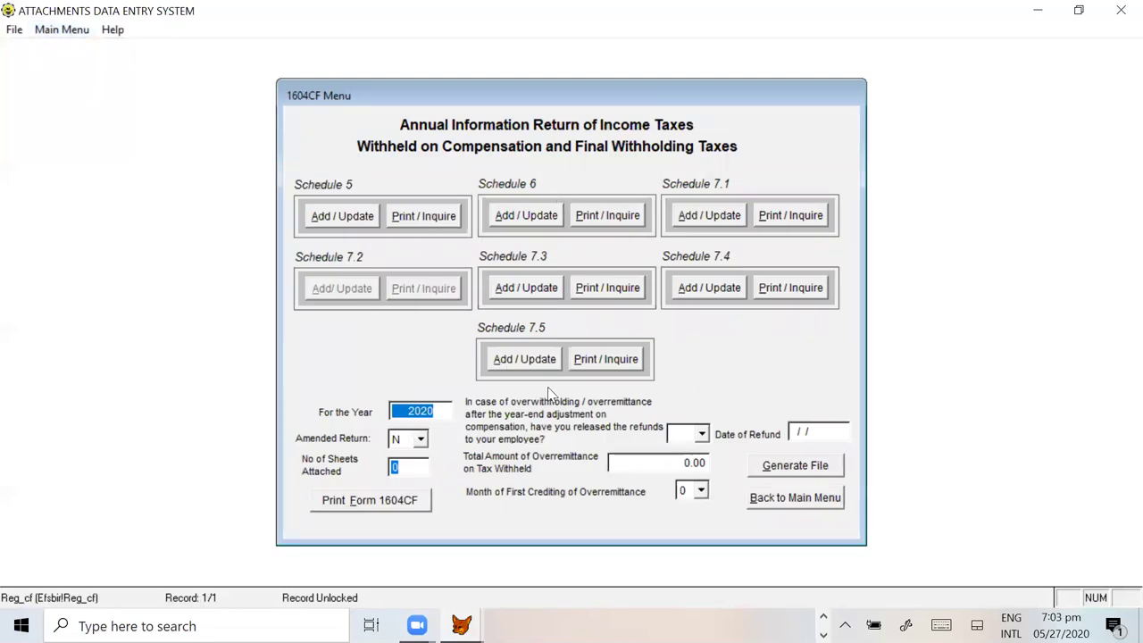
{"action": "left_click", "coordinate": [16, 31]}
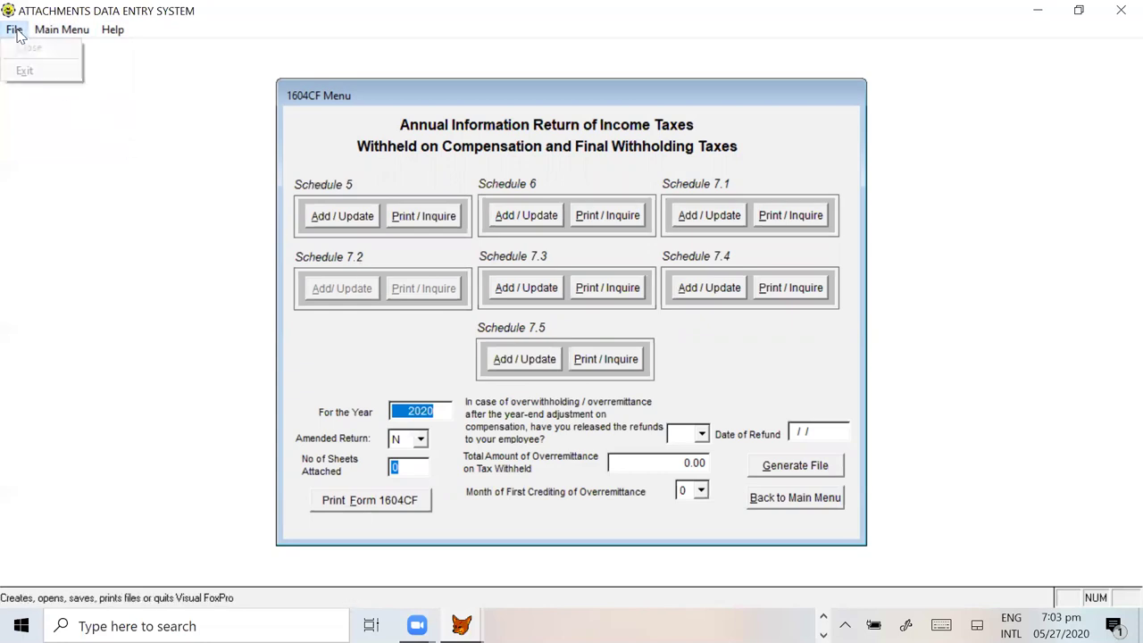
{"action": "left_click", "coordinate": [25, 72]}
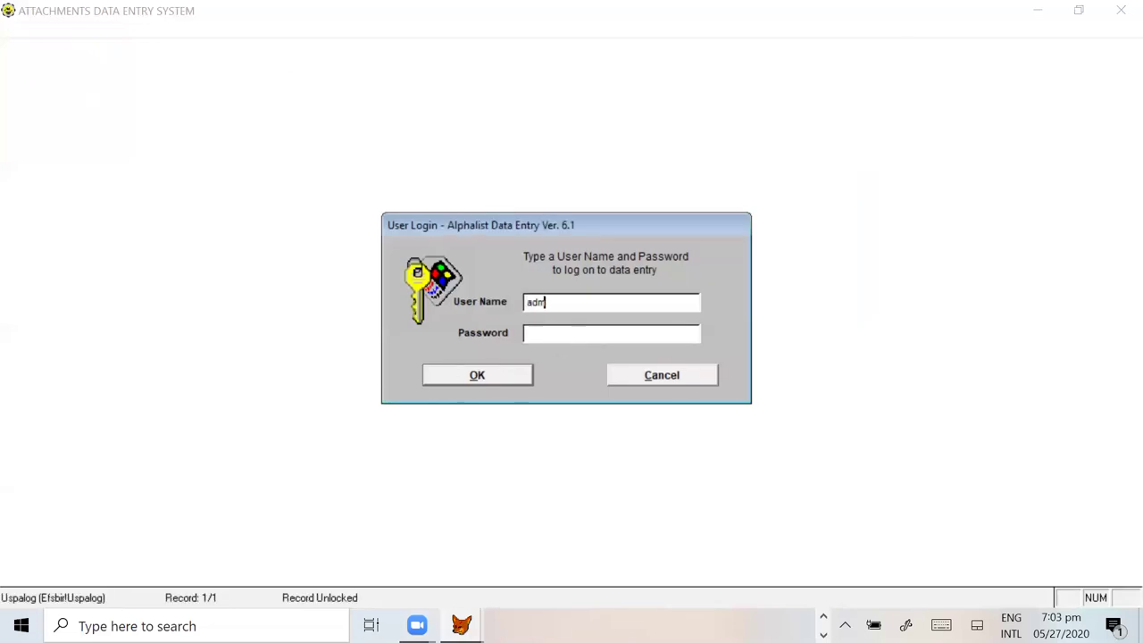
Step: Log in again, decline the taxpayer-info prompt, and open the withholding agent information form
{"action": "type", "text": "1"}
{"action": "left_click", "coordinate": [497, 375]}
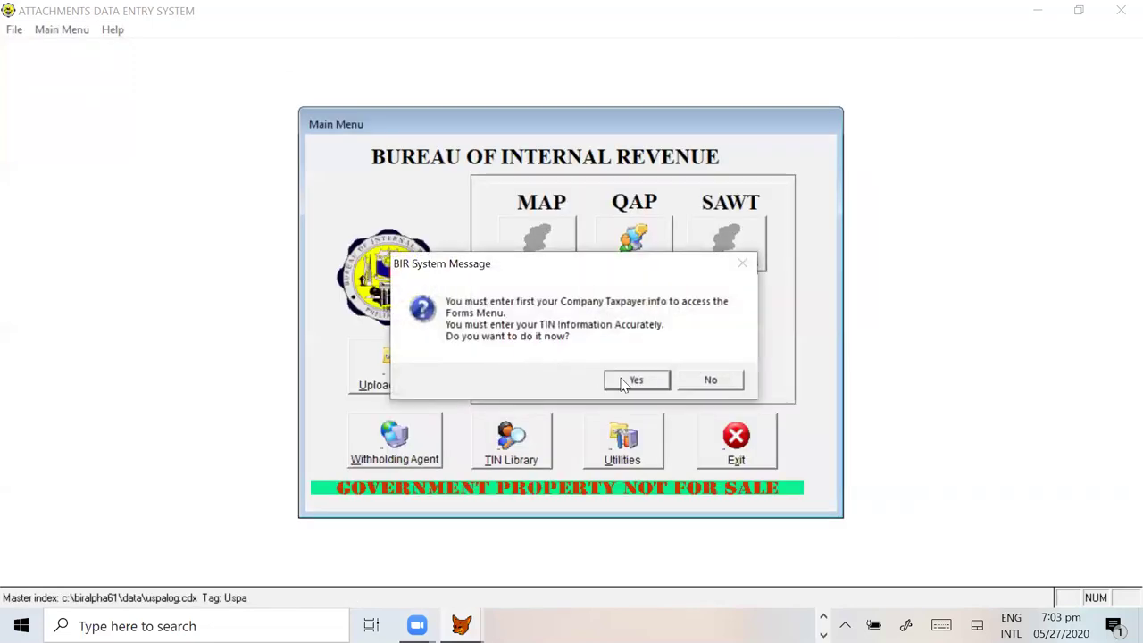
{"action": "left_click", "coordinate": [714, 382]}
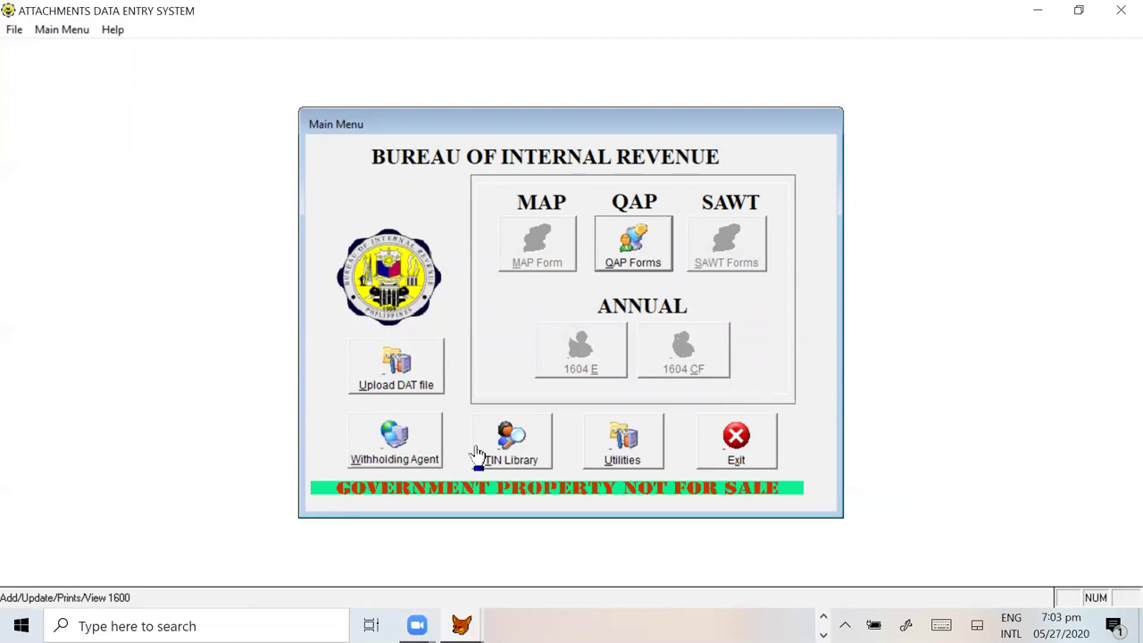
{"action": "left_click", "coordinate": [406, 446]}
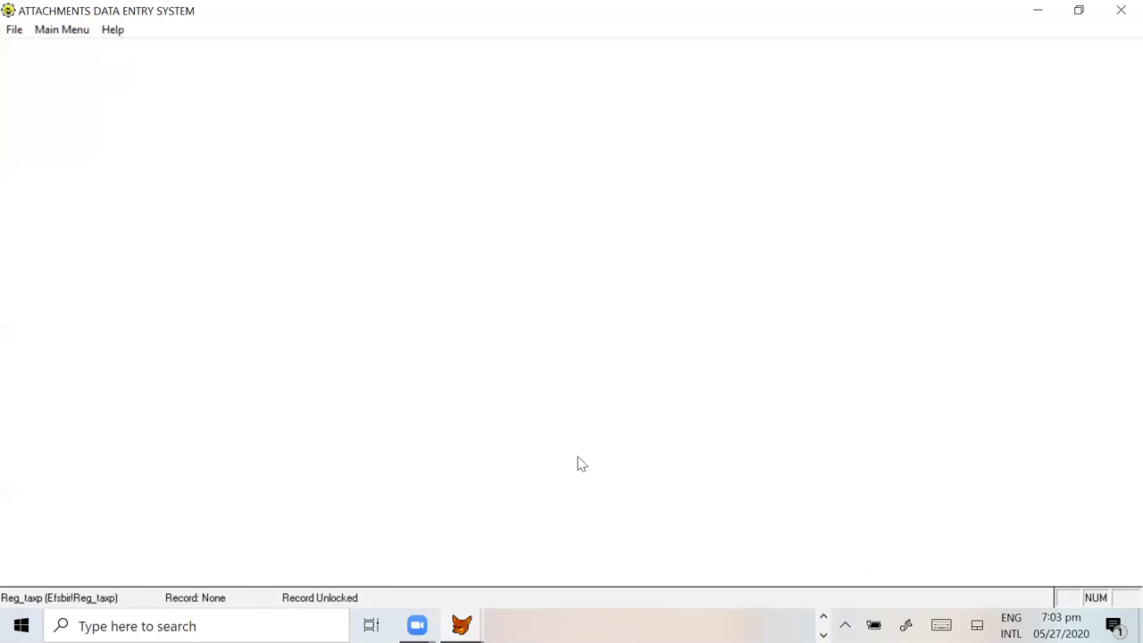
Step: Open the 1604CF schedule menu, go back to the main menu accepting the prompt, and exit
{"action": "left_click", "coordinate": [7, 34]}
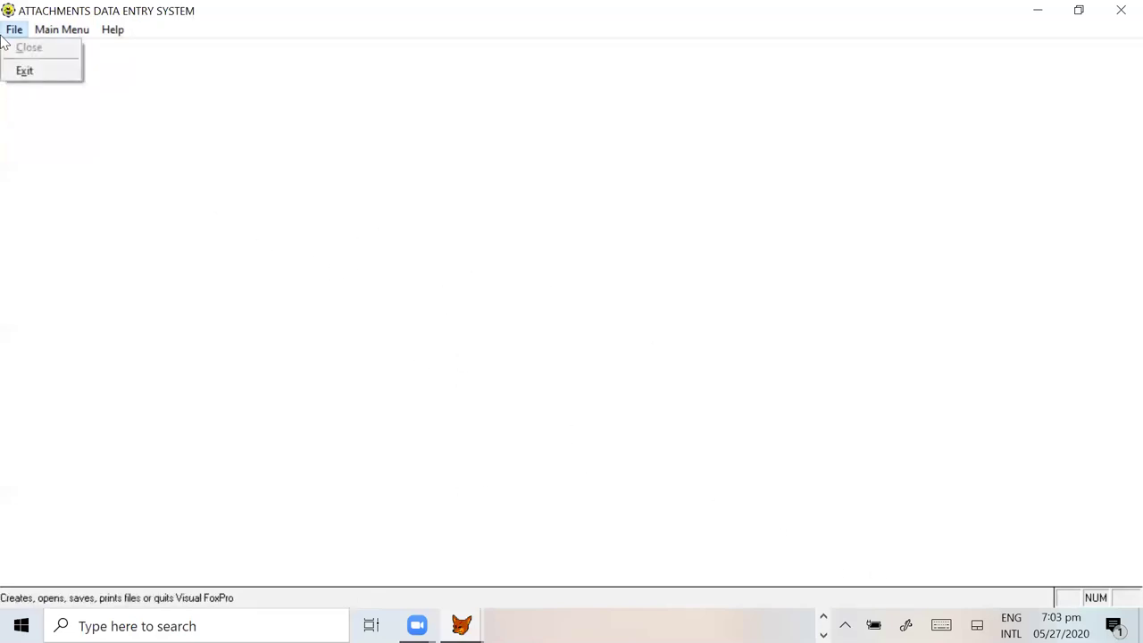
{"action": "mouse_move", "coordinate": [62, 29]}
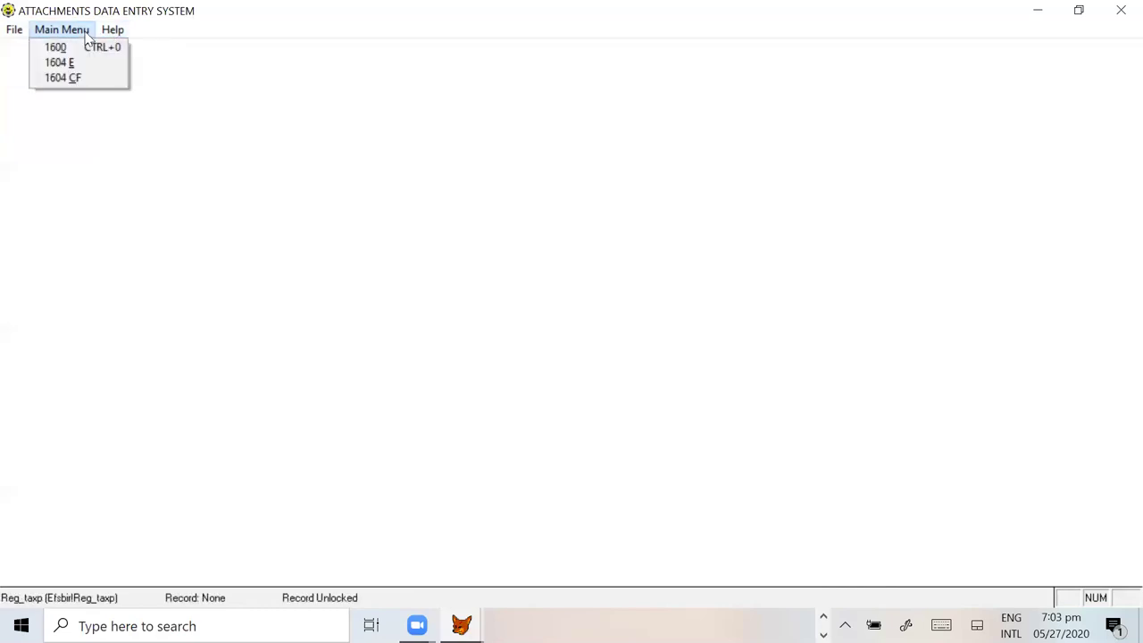
{"action": "left_click", "coordinate": [62, 78]}
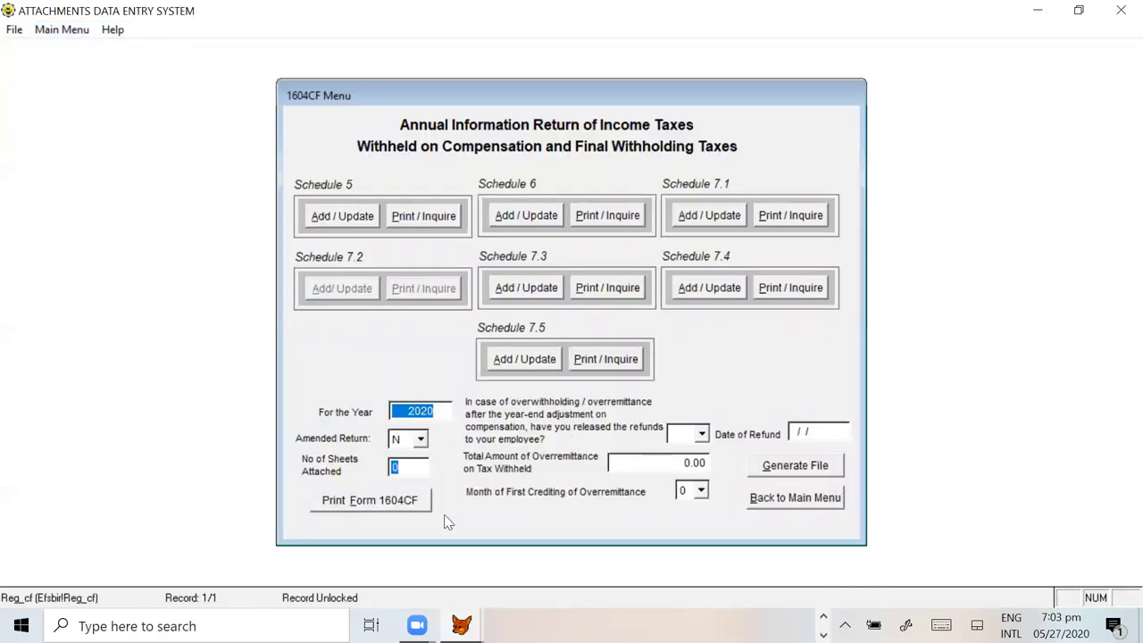
{"action": "left_click", "coordinate": [791, 506]}
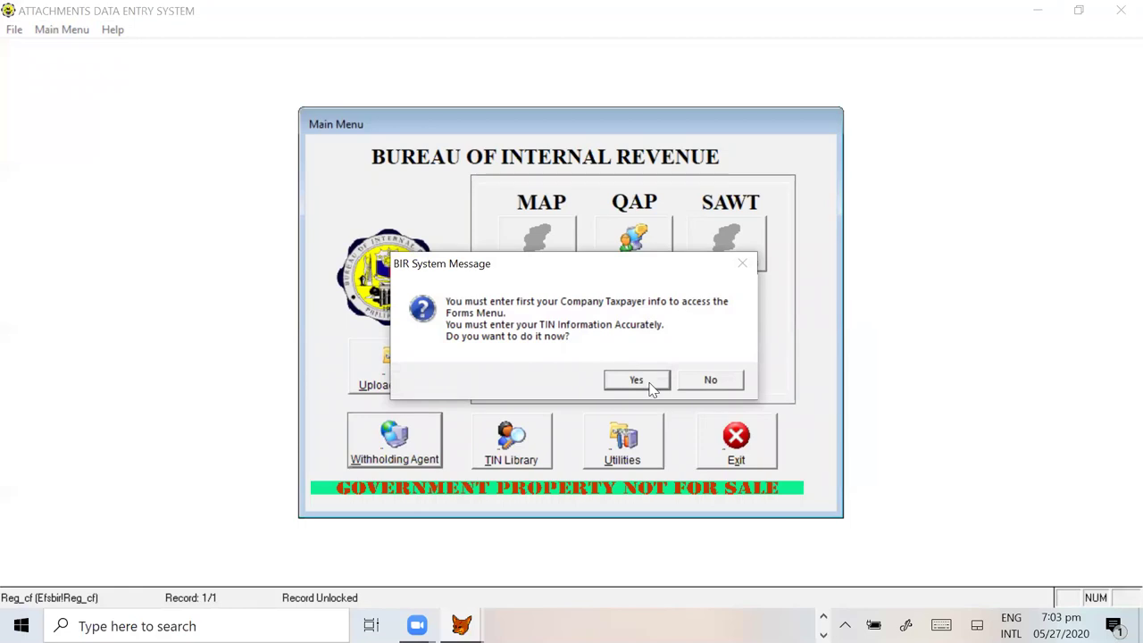
{"action": "left_click", "coordinate": [650, 383]}
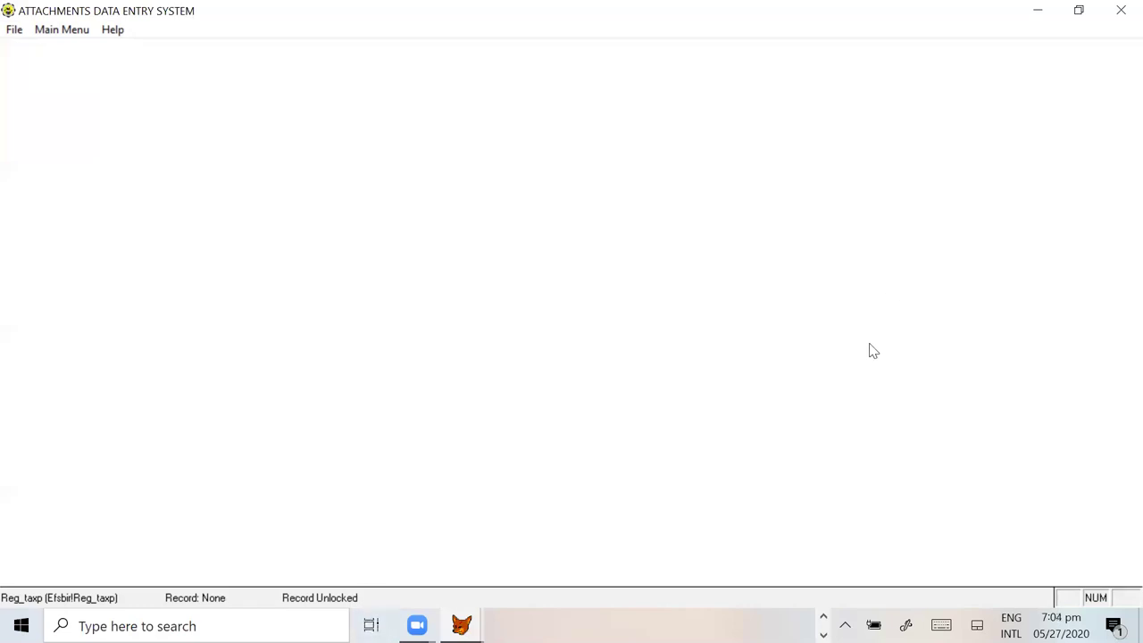
{"action": "left_click", "coordinate": [11, 31]}
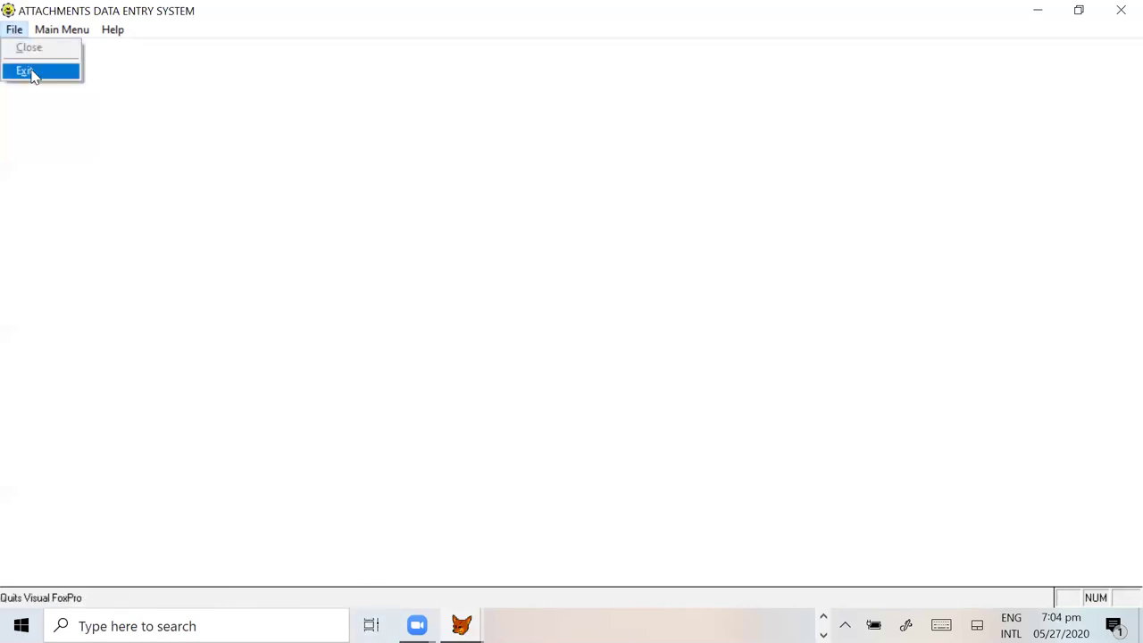
{"action": "left_click", "coordinate": [28, 69]}
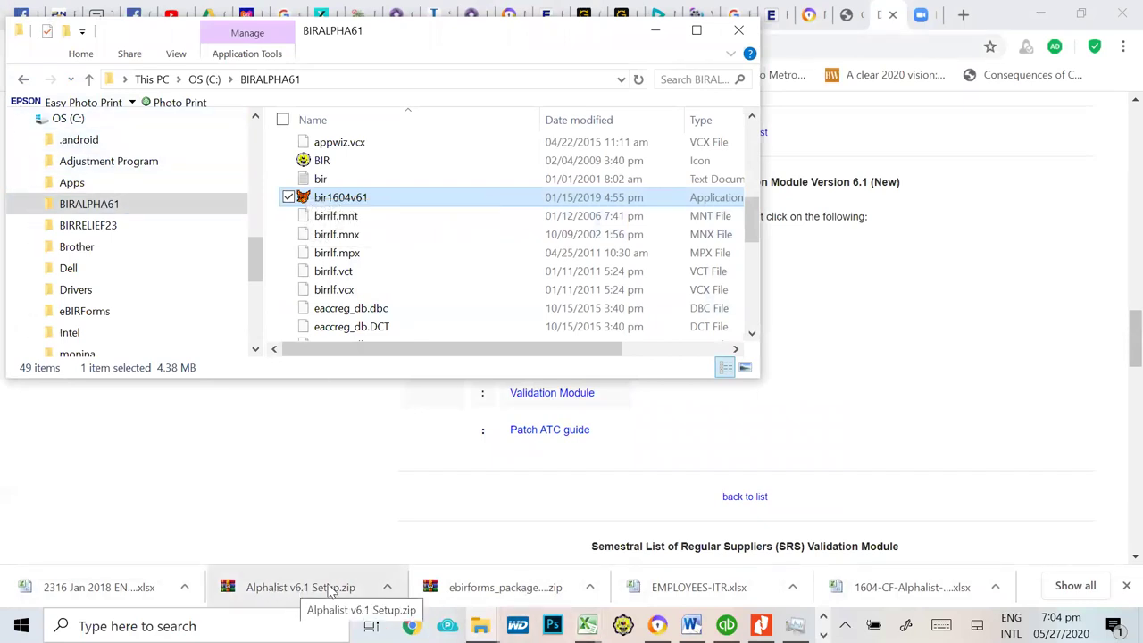
Step: Run the Uninstall program in C:\BIRALPHA61 to remove Alphalist v6.1
{"action": "scroll", "coordinate": [446, 289], "scroll_direction": "down", "scroll_amount": 5}
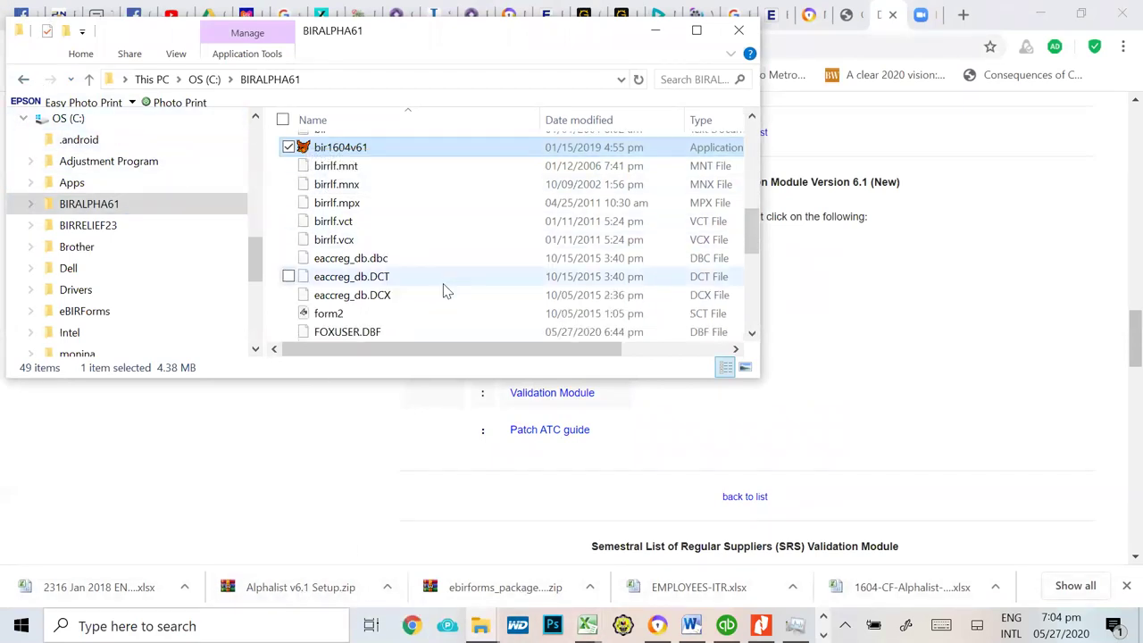
{"action": "left_click", "coordinate": [346, 259]}
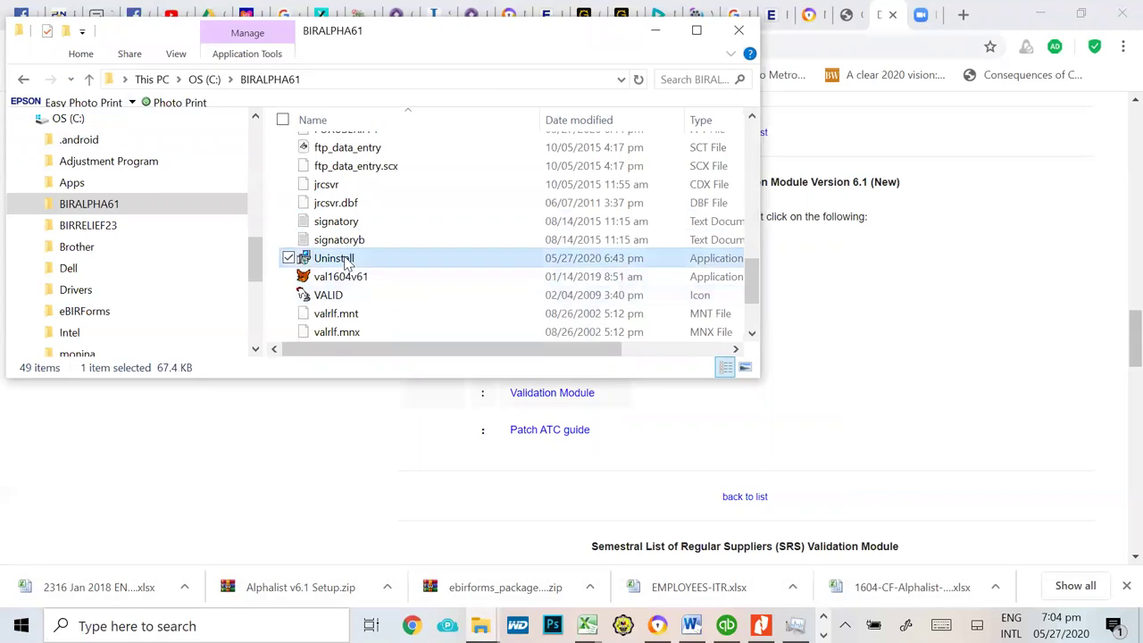
{"action": "double_click", "coordinate": [452, 258]}
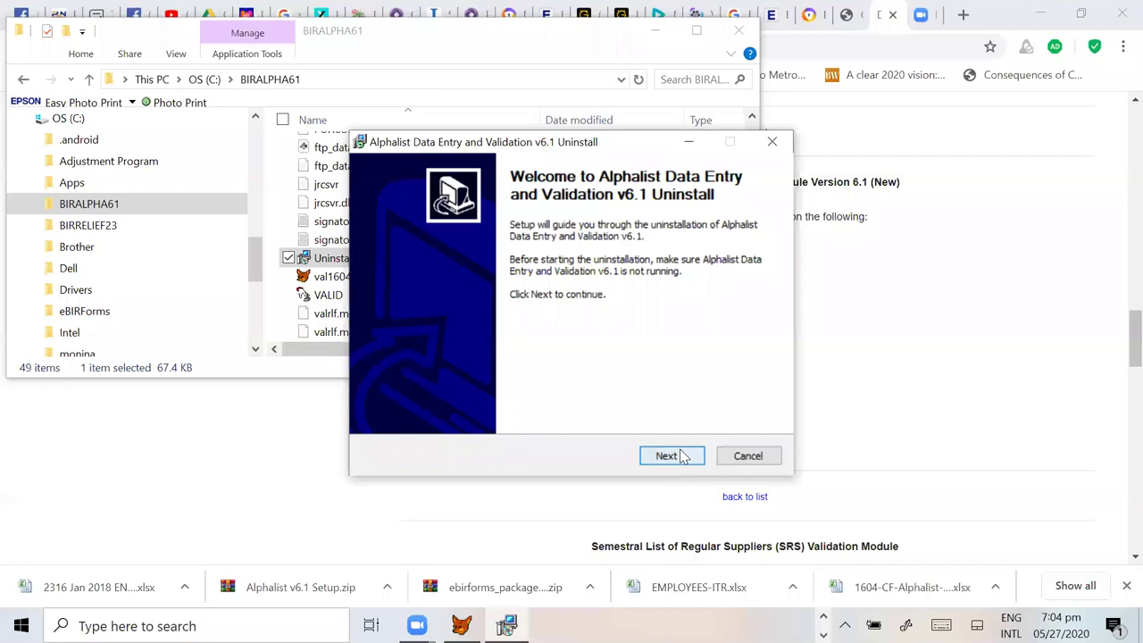
{"action": "left_click", "coordinate": [683, 456]}
{"action": "left_click", "coordinate": [677, 458]}
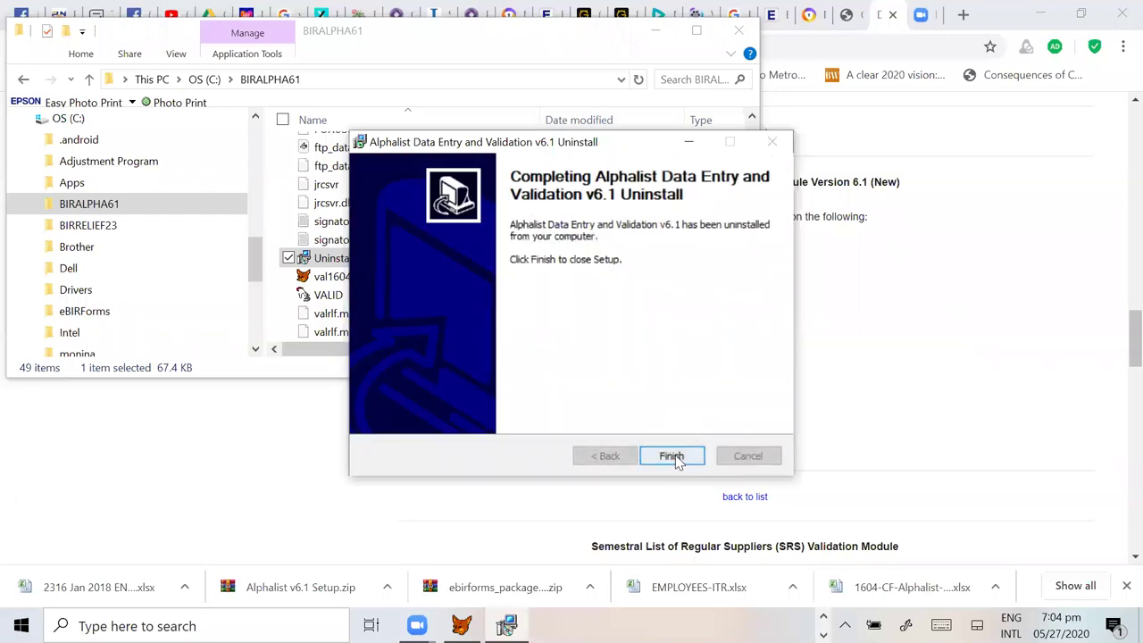
{"action": "left_click", "coordinate": [671, 456]}
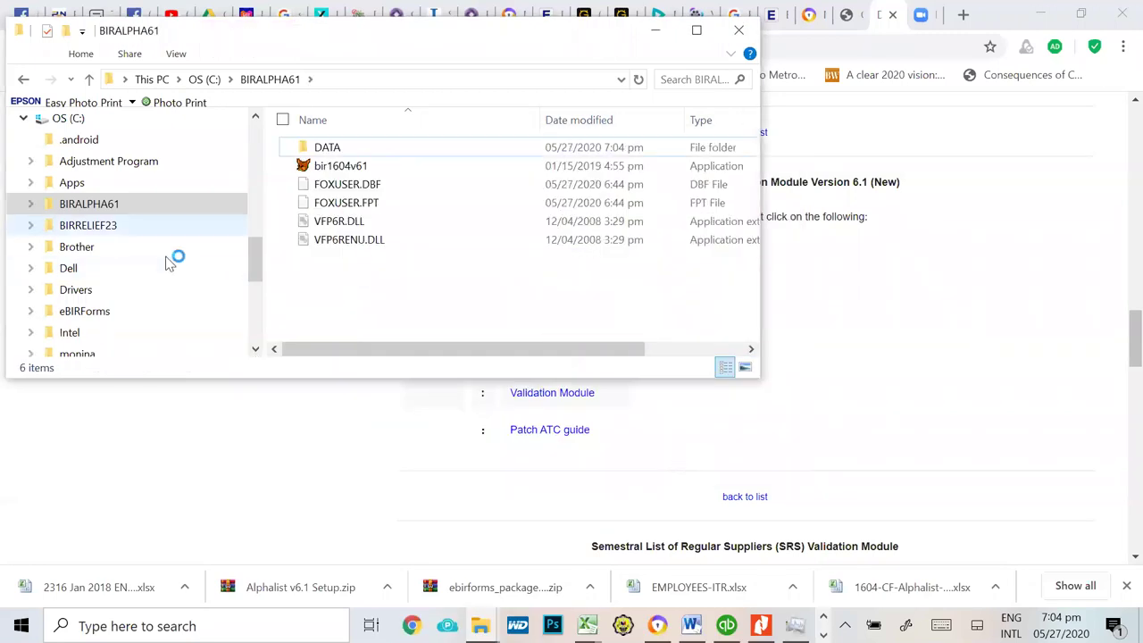
Step: Go to Downloads > Alphalist v6.1 Setup and launch the setup program
{"action": "left_click", "coordinate": [89, 205]}
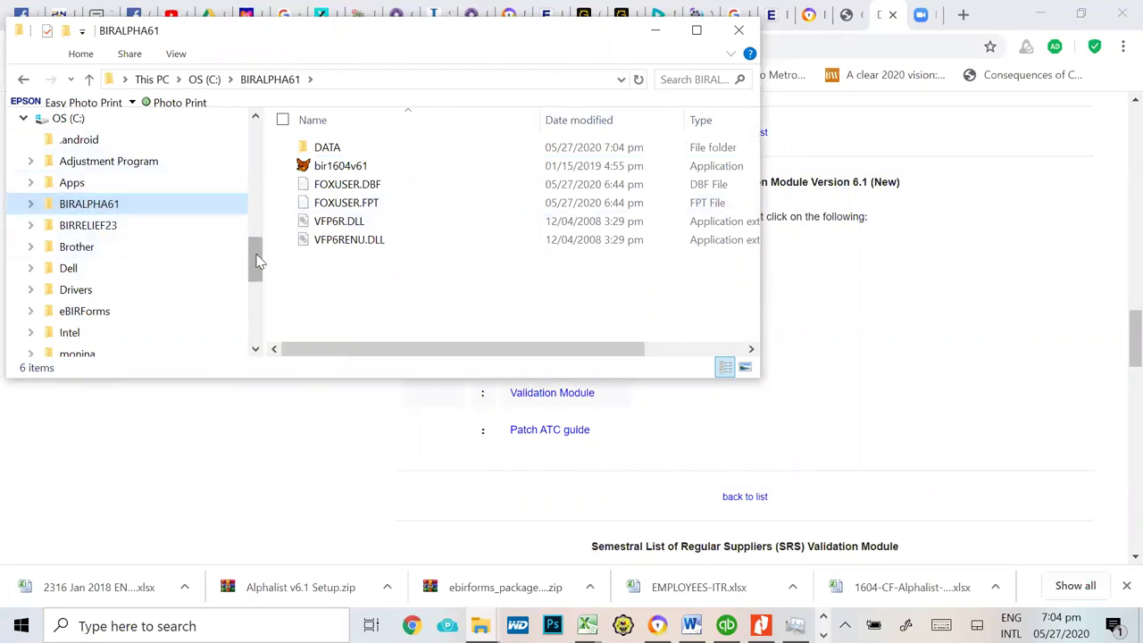
{"action": "left_click_drag", "start_coordinate": [256, 257], "coordinate": [255, 145]}
{"action": "left_click", "coordinate": [71, 176]}
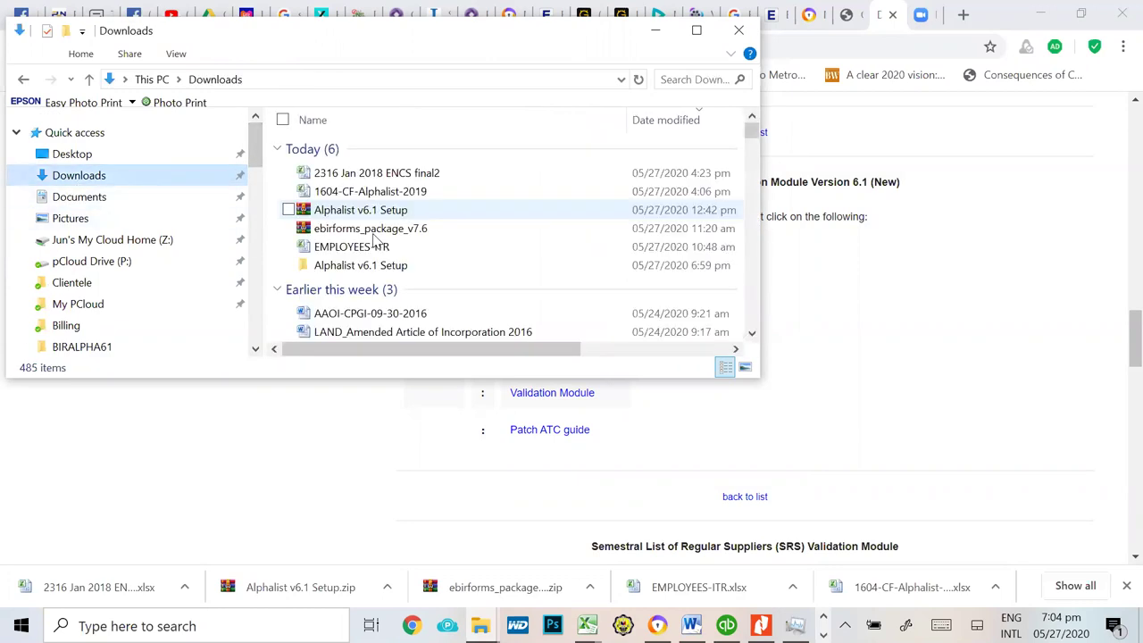
{"action": "left_click", "coordinate": [352, 268]}
{"action": "double_click", "coordinate": [355, 267]}
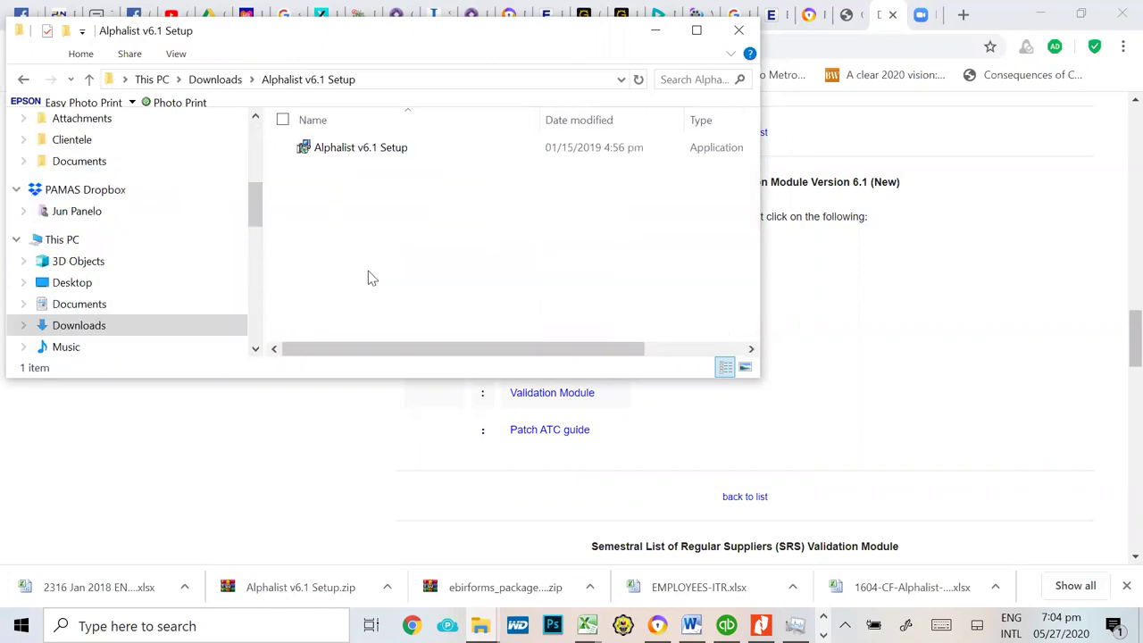
{"action": "double_click", "coordinate": [344, 150]}
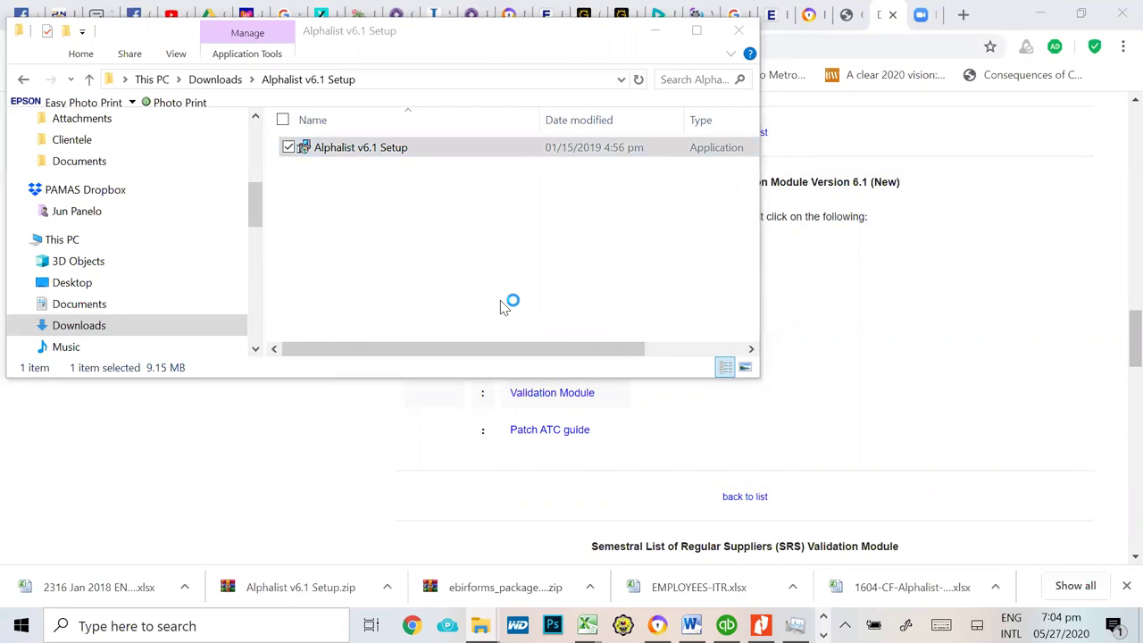
Step: Install into C:\BIRALPHA61 with all components, then abort on the FOXUSER.DBF write error
{"action": "left_click", "coordinate": [668, 455]}
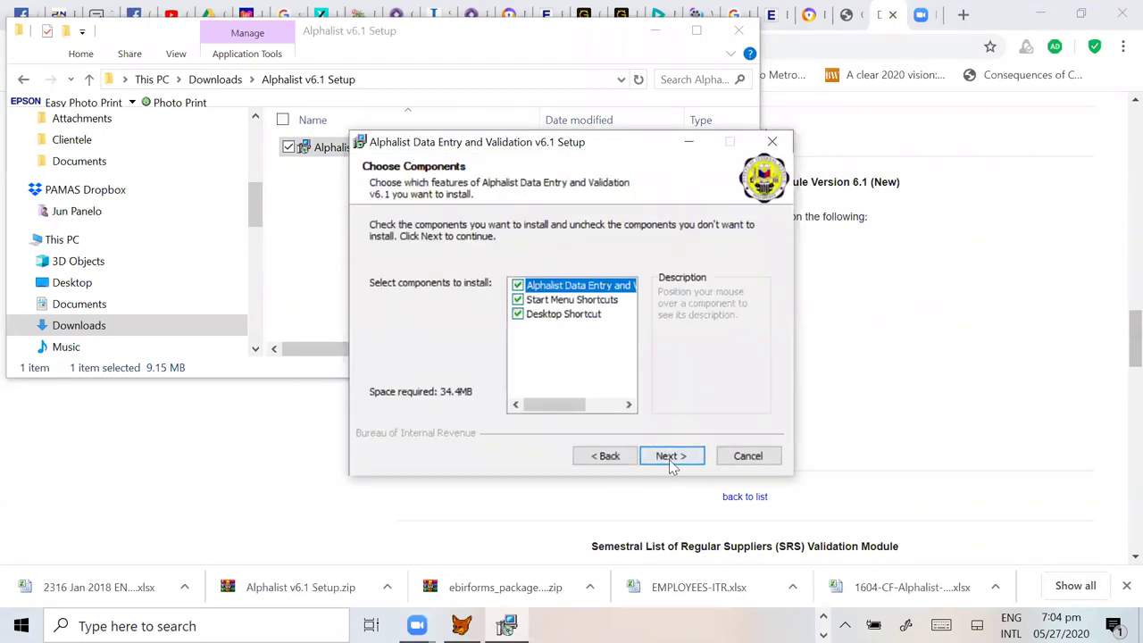
{"action": "left_click", "coordinate": [669, 458]}
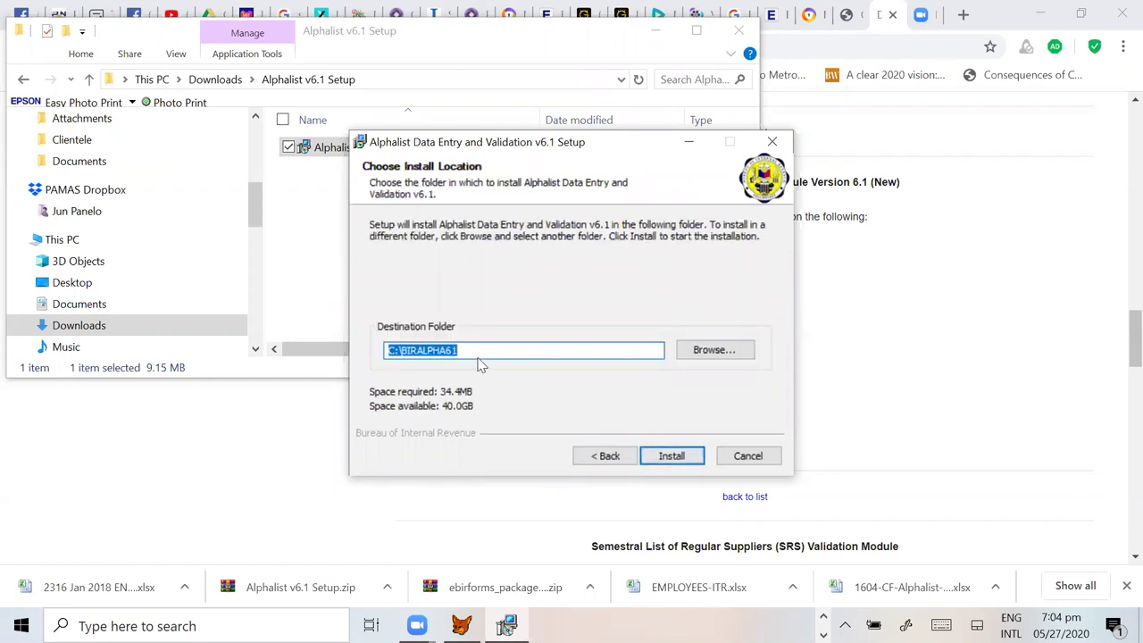
{"action": "left_click", "coordinate": [678, 458]}
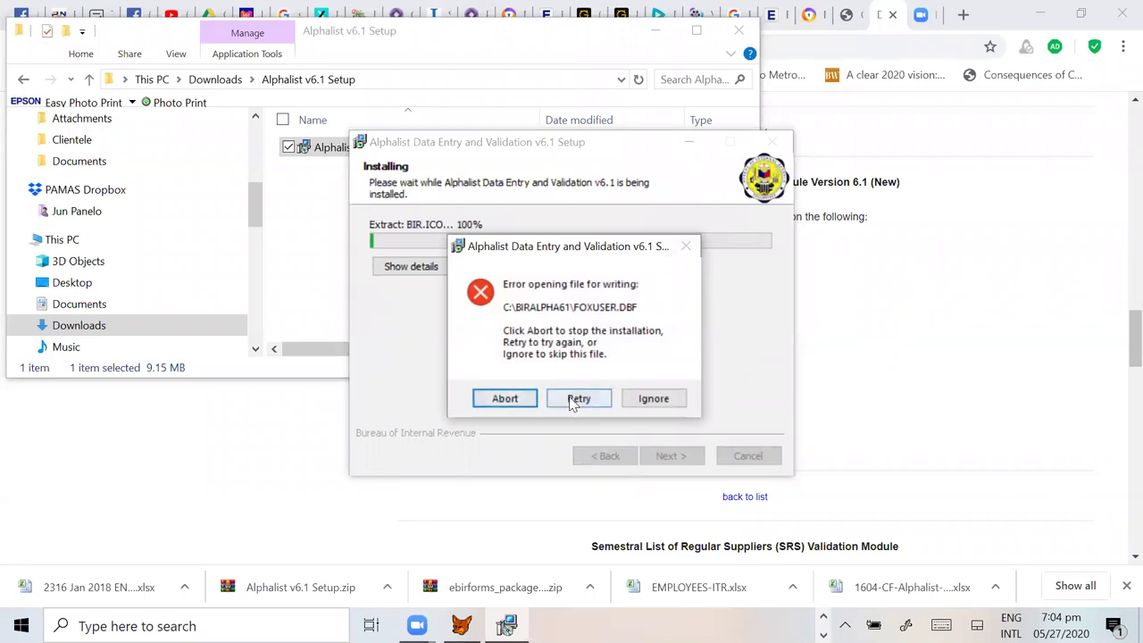
{"action": "left_click", "coordinate": [503, 398]}
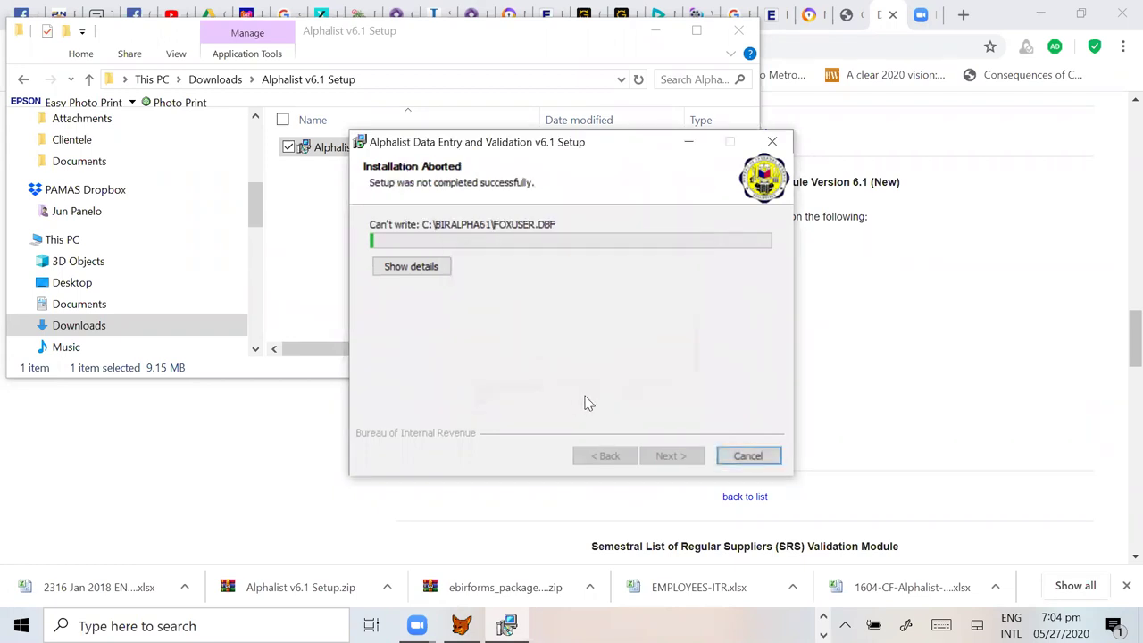
{"action": "left_click", "coordinate": [766, 457]}
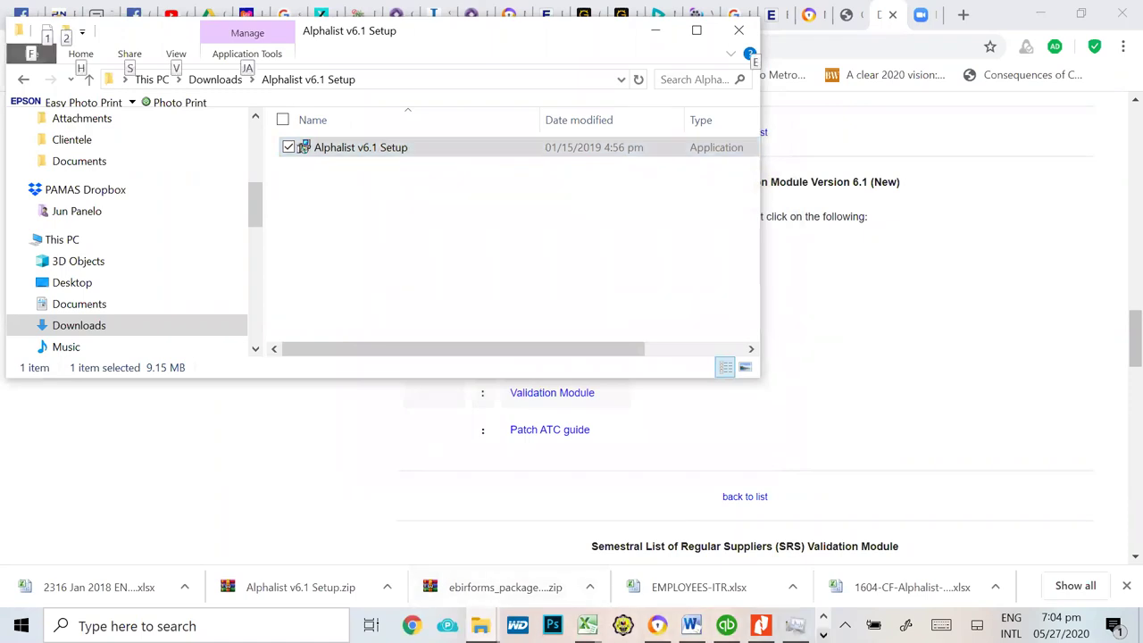
Step: Close the Attachments window and agree to enter the company's withholding agent information now
{"action": "key", "text": "alt+Tab"}
{"action": "mouse_move", "coordinate": [795, 625]}
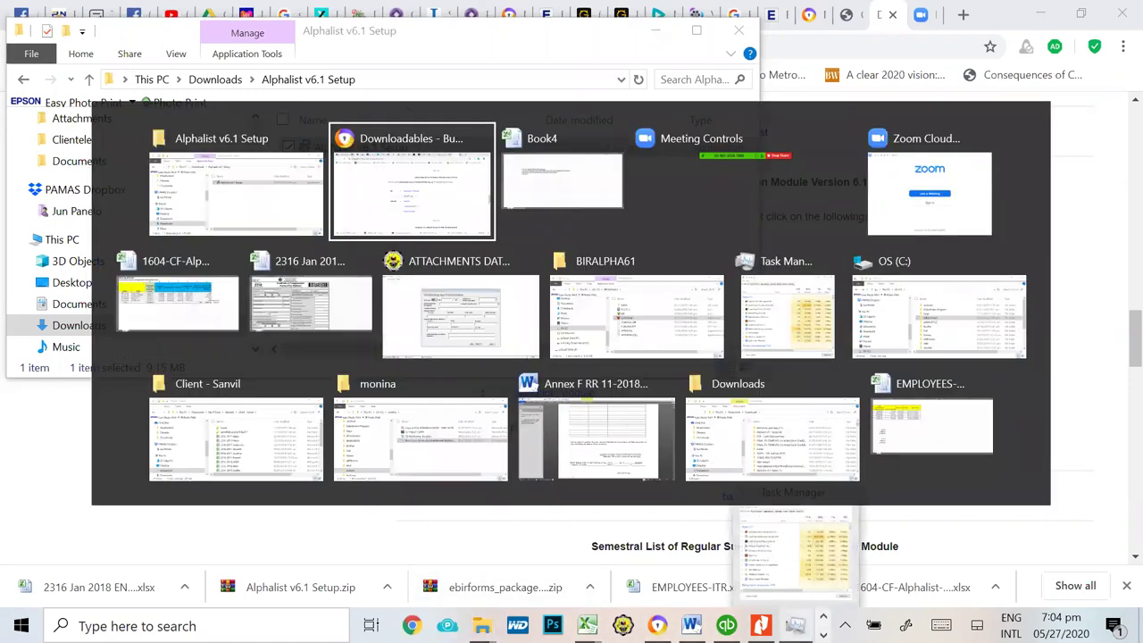
{"action": "key", "text": "alt+Tab"}
{"action": "key", "text": "alt+Tab"}
{"action": "key", "text": "alt+Tab"}
{"action": "key", "text": "alt+Tab"}
{"action": "key", "text": "alt+Tab"}
{"action": "key", "text": "alt+Tab"}
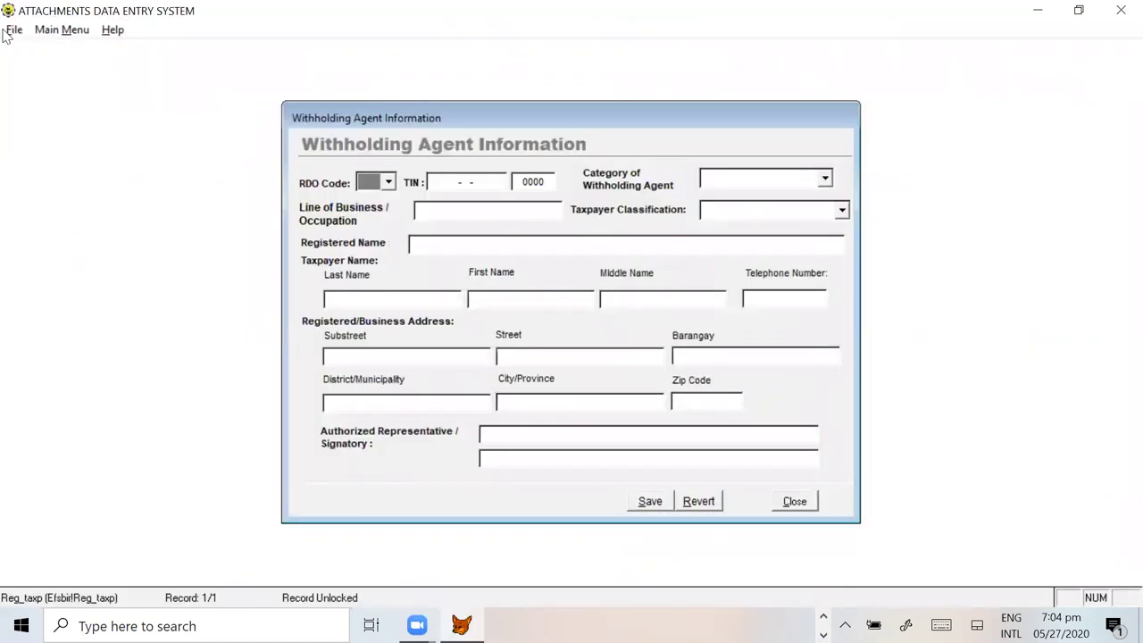
{"action": "left_click", "coordinate": [14, 30]}
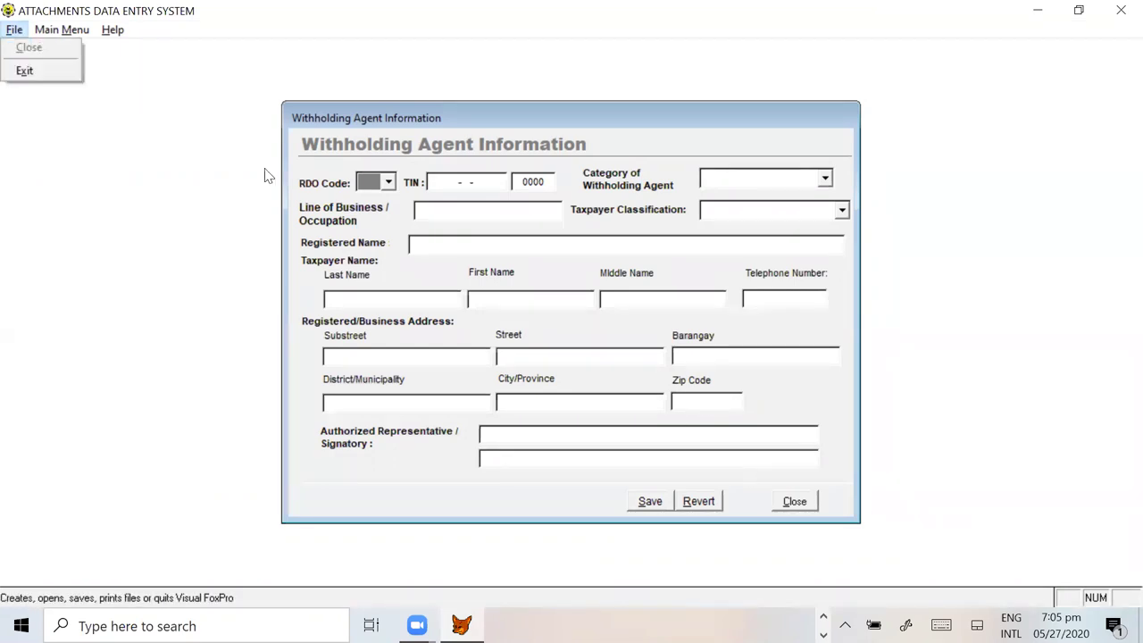
{"action": "left_click", "coordinate": [794, 500]}
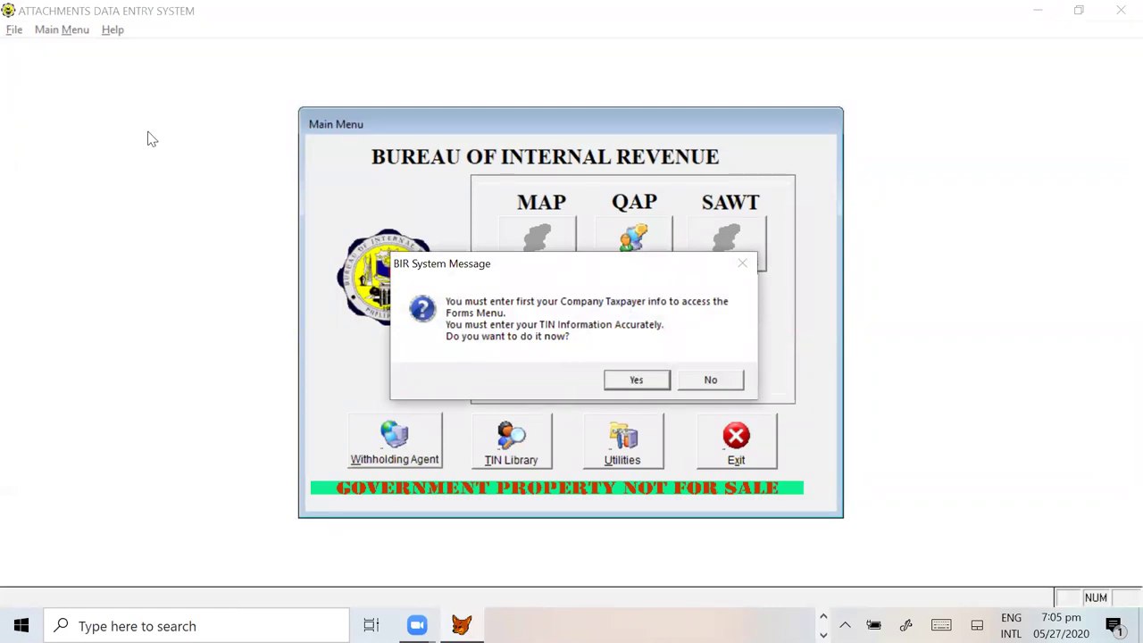
{"action": "left_click", "coordinate": [634, 381]}
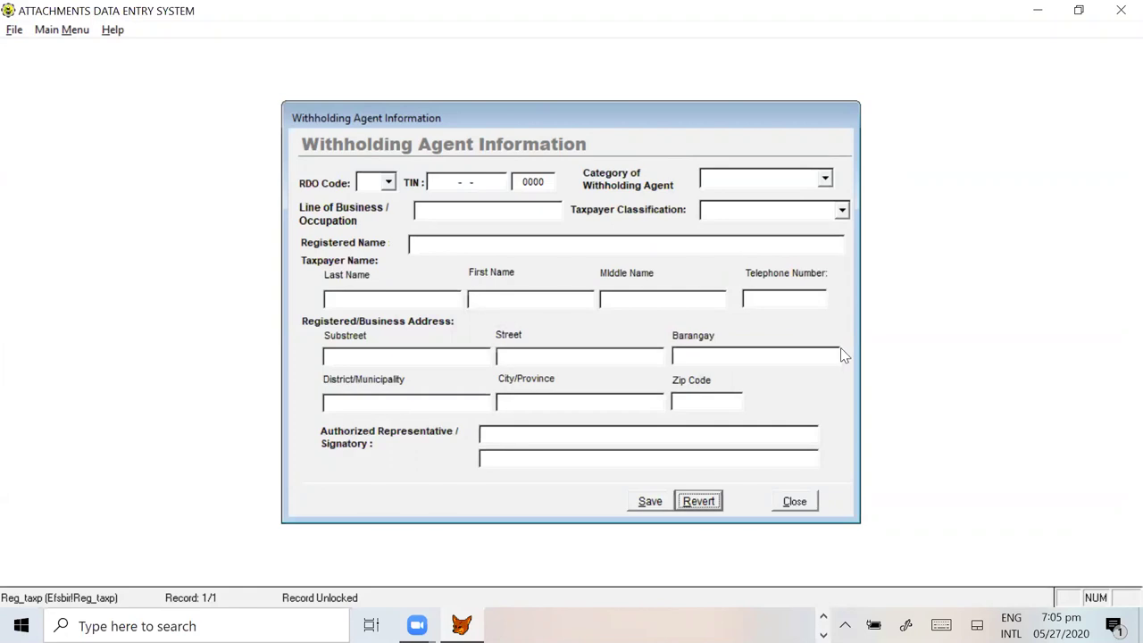
Step: Set the form's RDO Code to 059 LIPA CITY, BATANGAS
{"action": "left_click", "coordinate": [387, 182]}
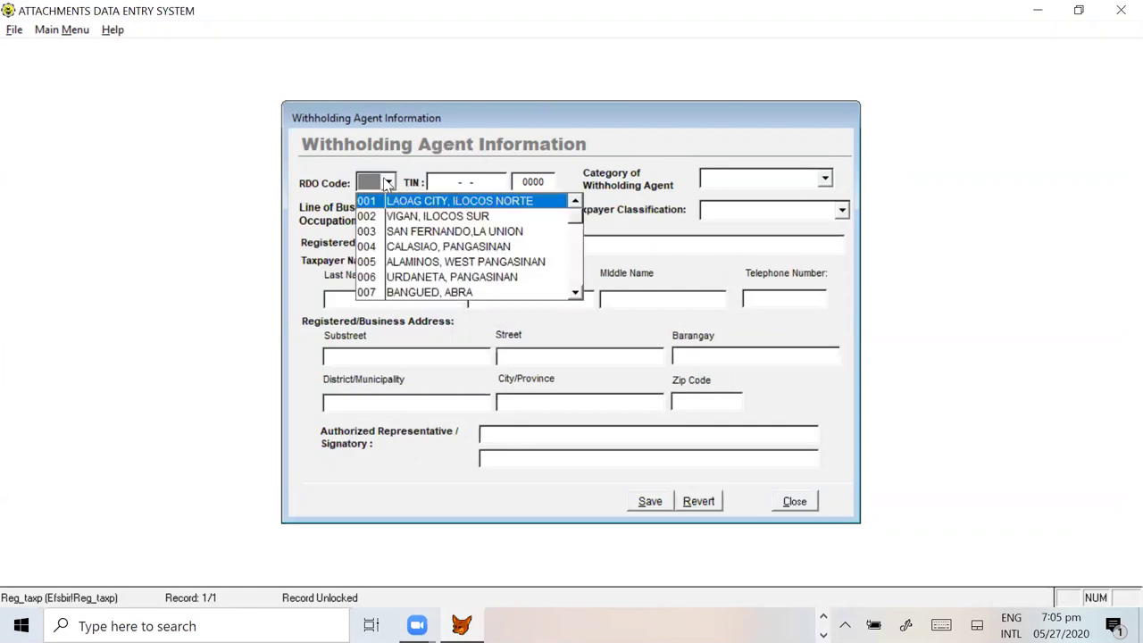
{"action": "left_click_drag", "start_coordinate": [577, 216], "coordinate": [577, 273]}
{"action": "left_click", "coordinate": [581, 219]}
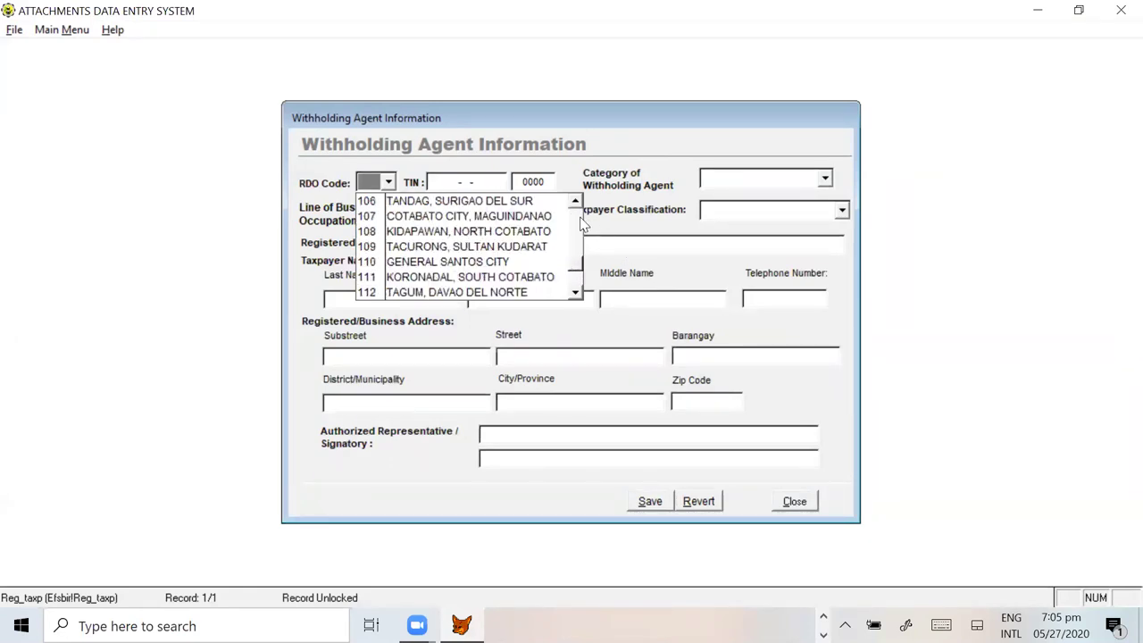
{"action": "scroll", "coordinate": [572, 228], "scroll_direction": "up", "scroll_amount": 10}
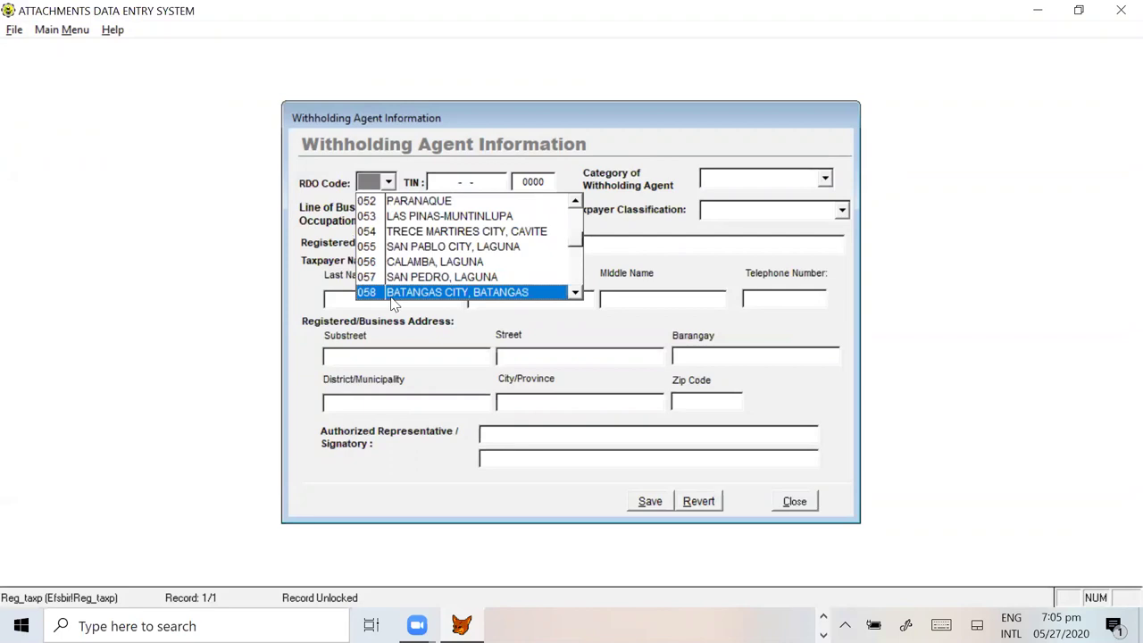
{"action": "scroll", "coordinate": [554, 294], "scroll_direction": "down", "scroll_amount": 2}
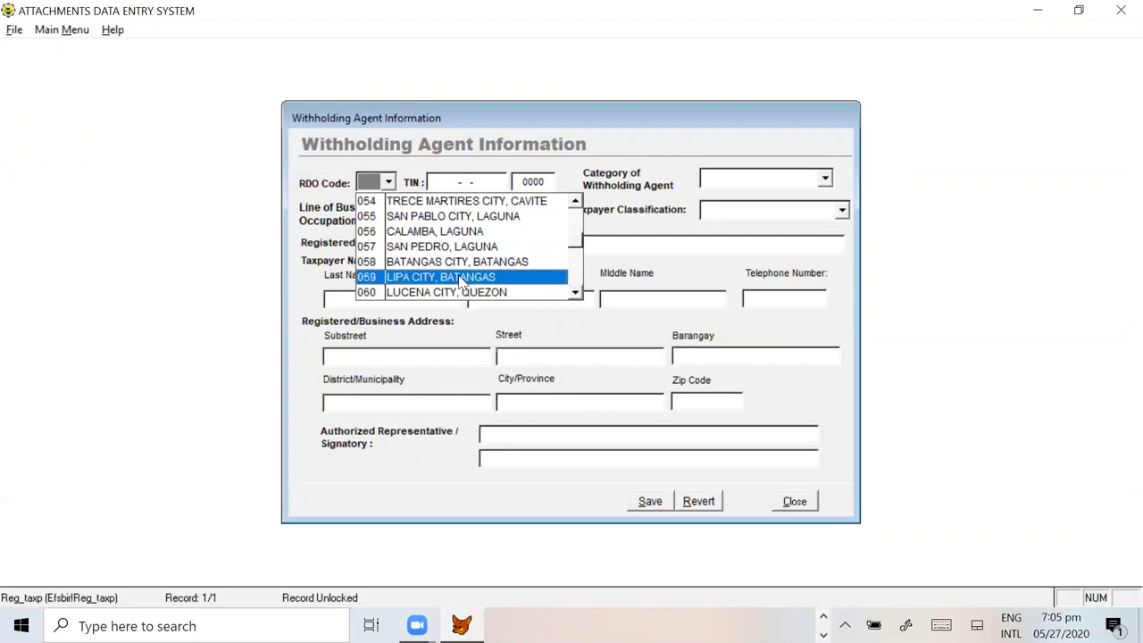
{"action": "left_click", "coordinate": [465, 278]}
{"action": "left_click", "coordinate": [439, 182]}
{"action": "key", "text": "super+Tab"}
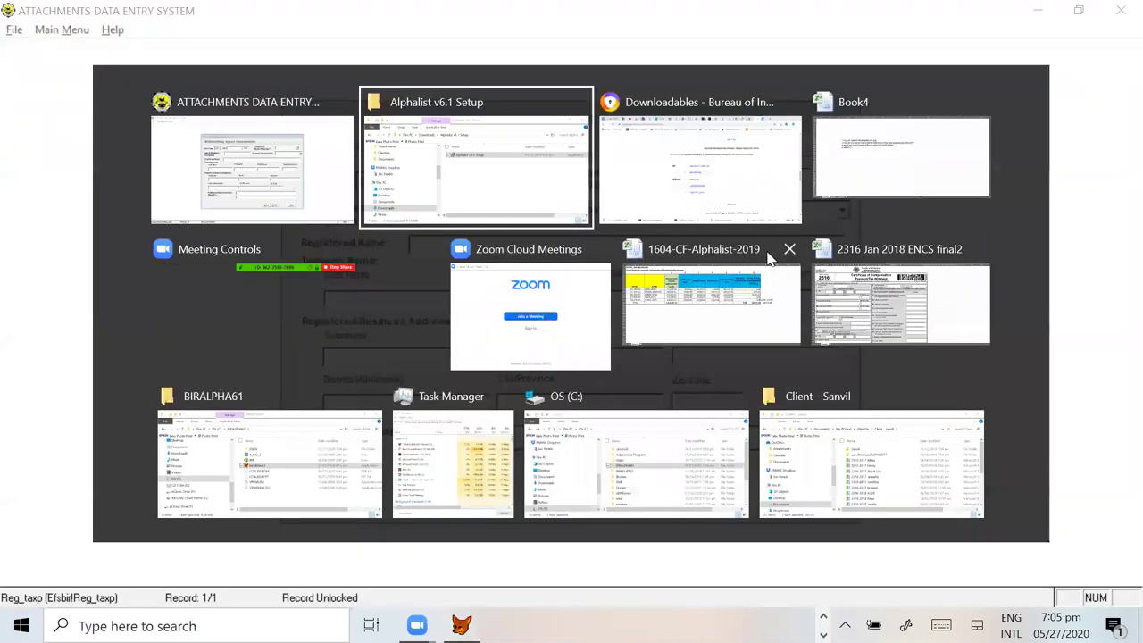
Step: Switch to the 1604-CF-Alphalist-2019 workbook and scroll up to its title rows
{"action": "key", "text": "Right"}
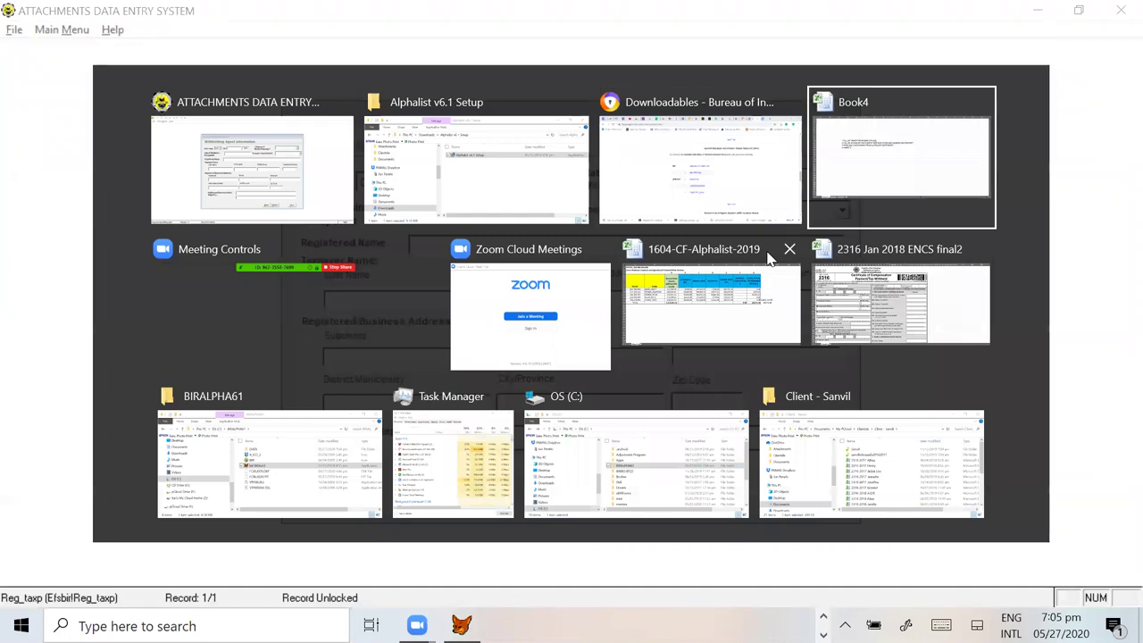
{"action": "left_click", "coordinate": [773, 323]}
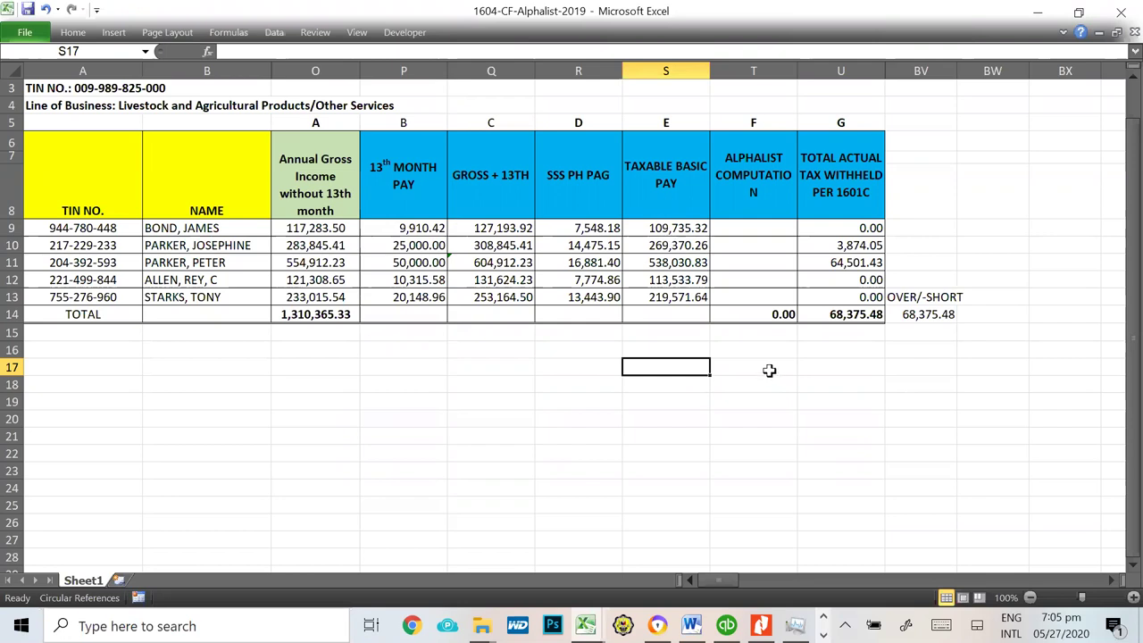
{"action": "left_click", "coordinate": [340, 352]}
{"action": "scroll", "coordinate": [531, 325], "scroll_direction": "up", "scroll_amount": 1}
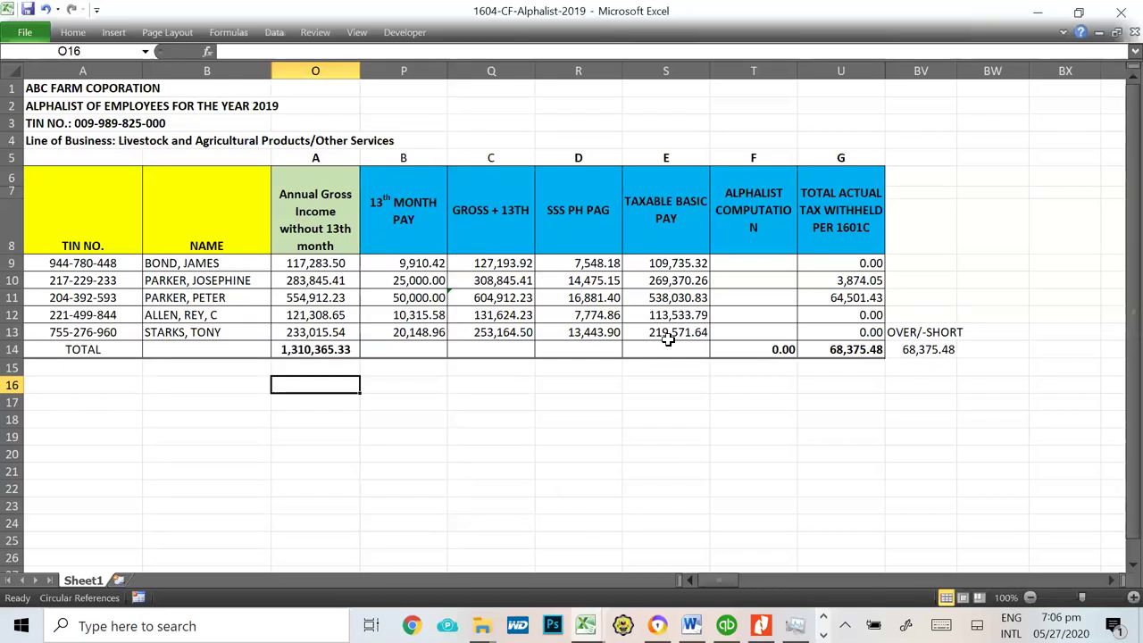
{"action": "left_click", "coordinate": [89, 262]}
{"action": "left_click", "coordinate": [79, 299]}
{"action": "left_click", "coordinate": [74, 315]}
{"action": "left_click", "coordinate": [75, 332]}
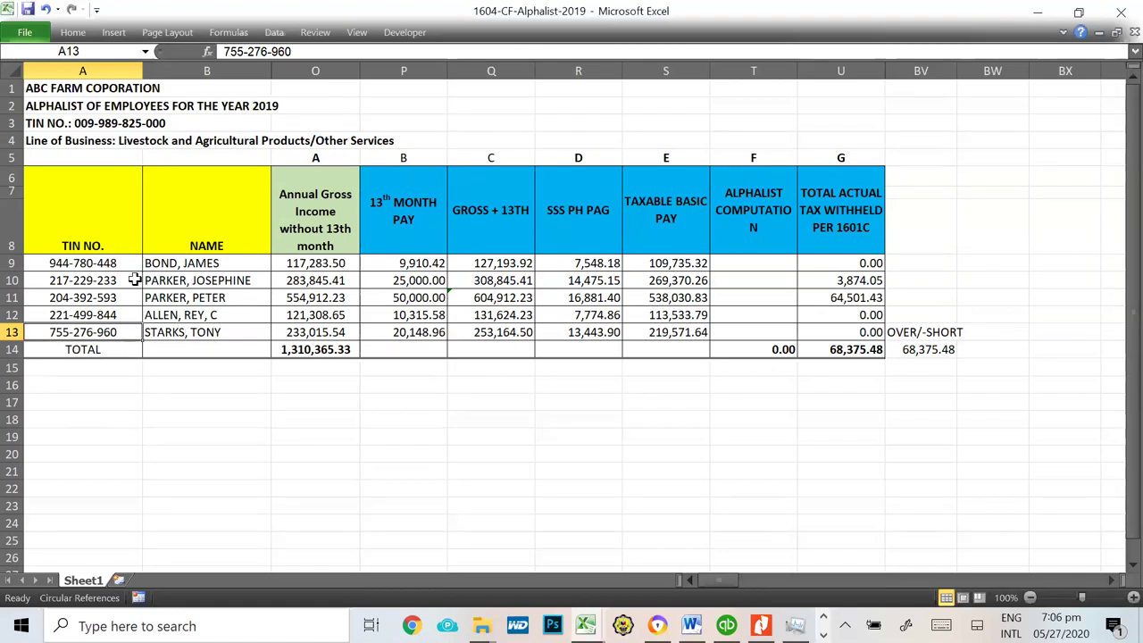
{"action": "left_click_drag", "start_coordinate": [78, 264], "coordinate": [82, 328]}
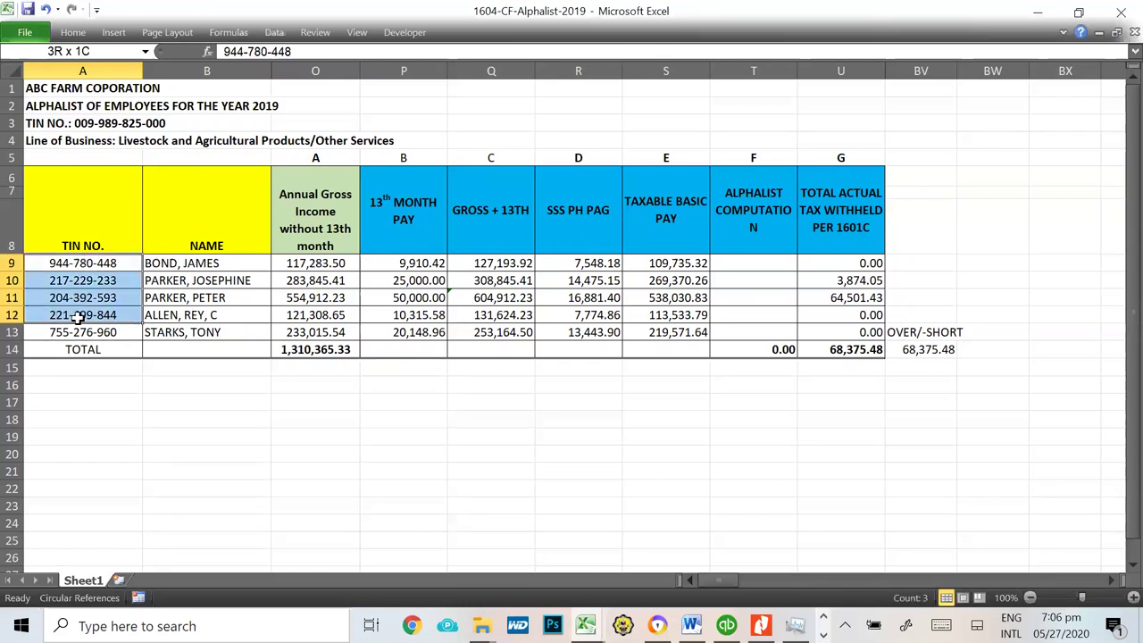
{"action": "left_click", "coordinate": [173, 264]}
{"action": "left_click_drag", "start_coordinate": [181, 277], "coordinate": [178, 329]}
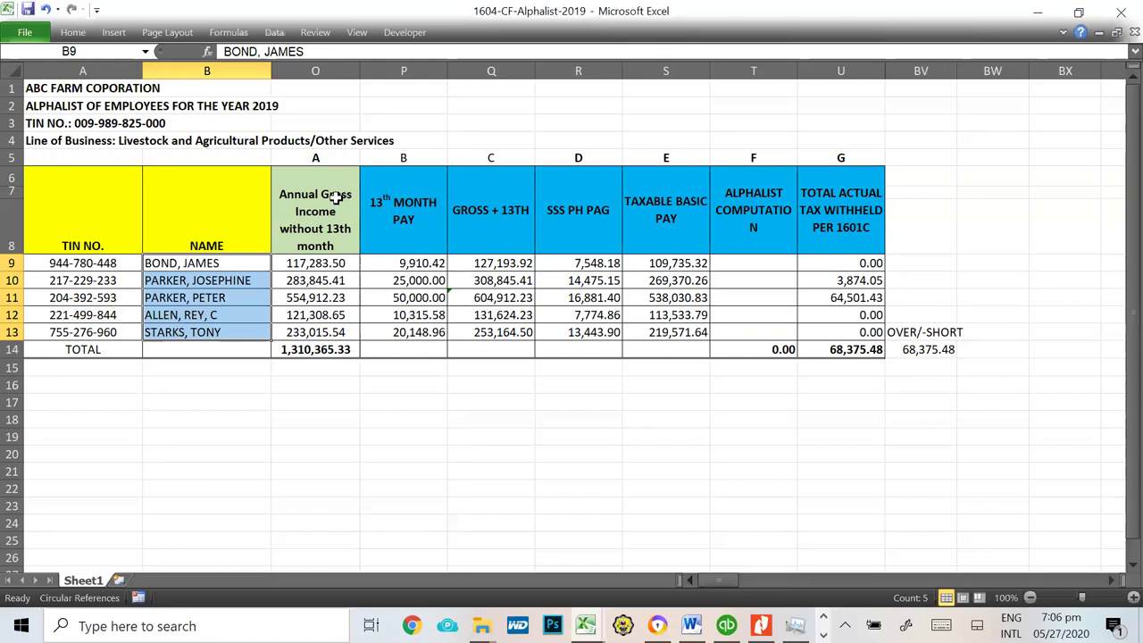
{"action": "left_click", "coordinate": [315, 263]}
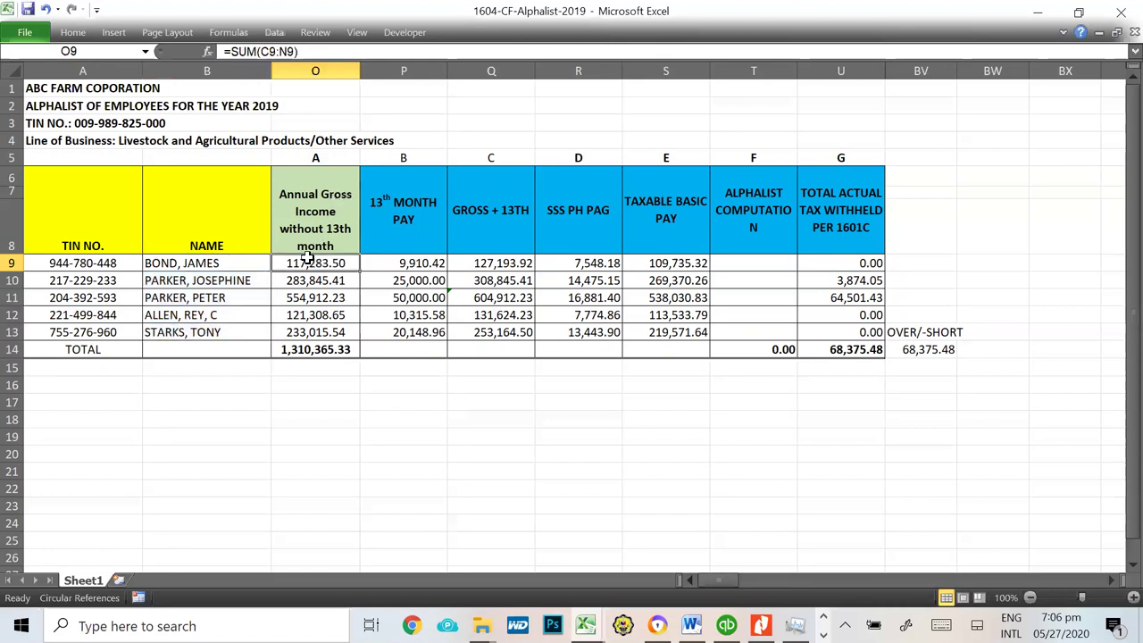
{"action": "left_click", "coordinate": [323, 214]}
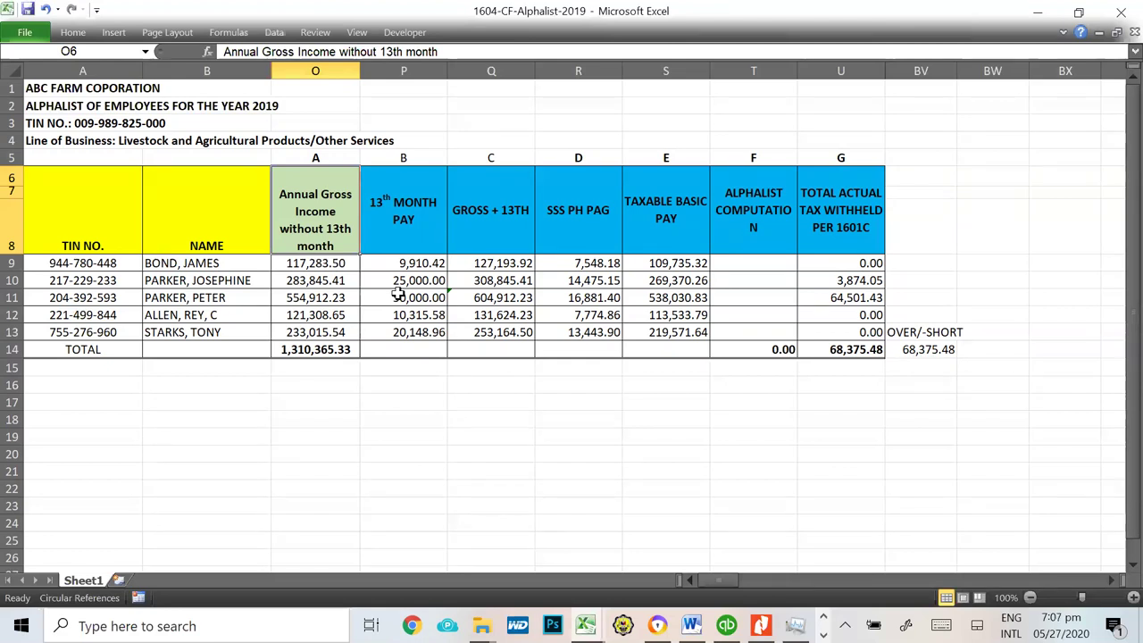
{"action": "left_click", "coordinate": [299, 265]}
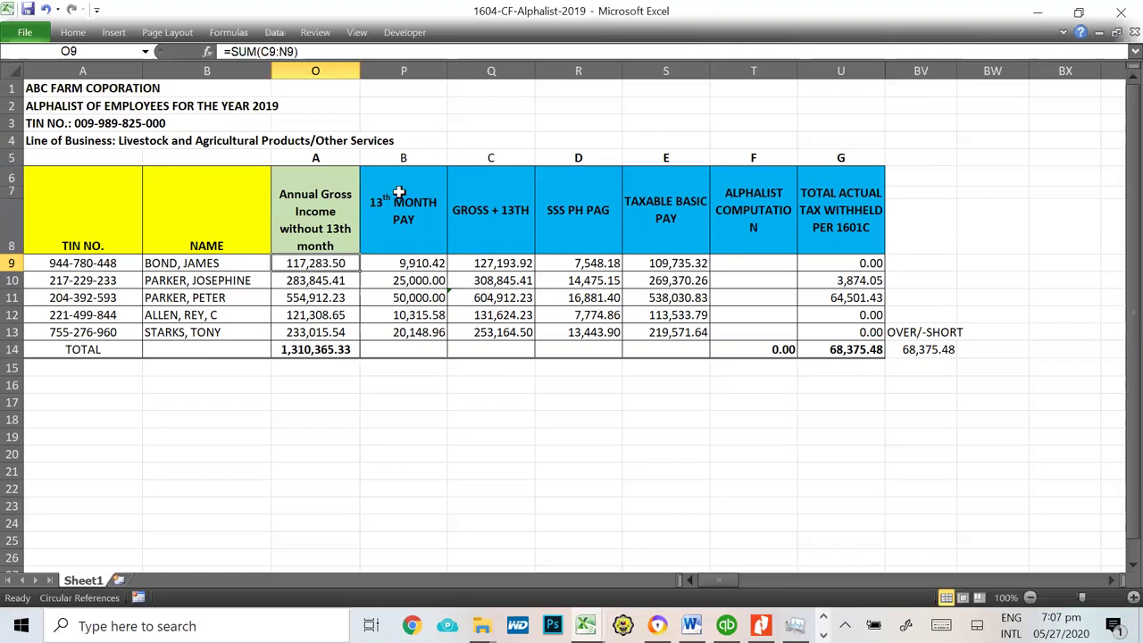
{"action": "left_click", "coordinate": [399, 193]}
{"action": "left_click", "coordinate": [409, 264]}
{"action": "left_click", "coordinate": [412, 280]}
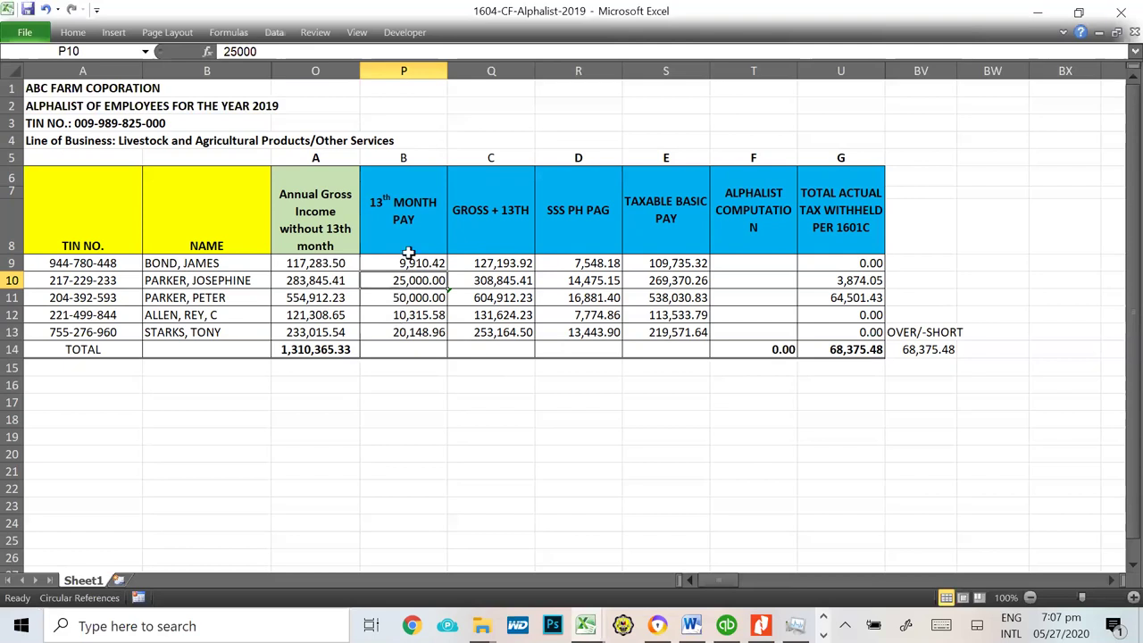
{"action": "left_click", "coordinate": [502, 224]}
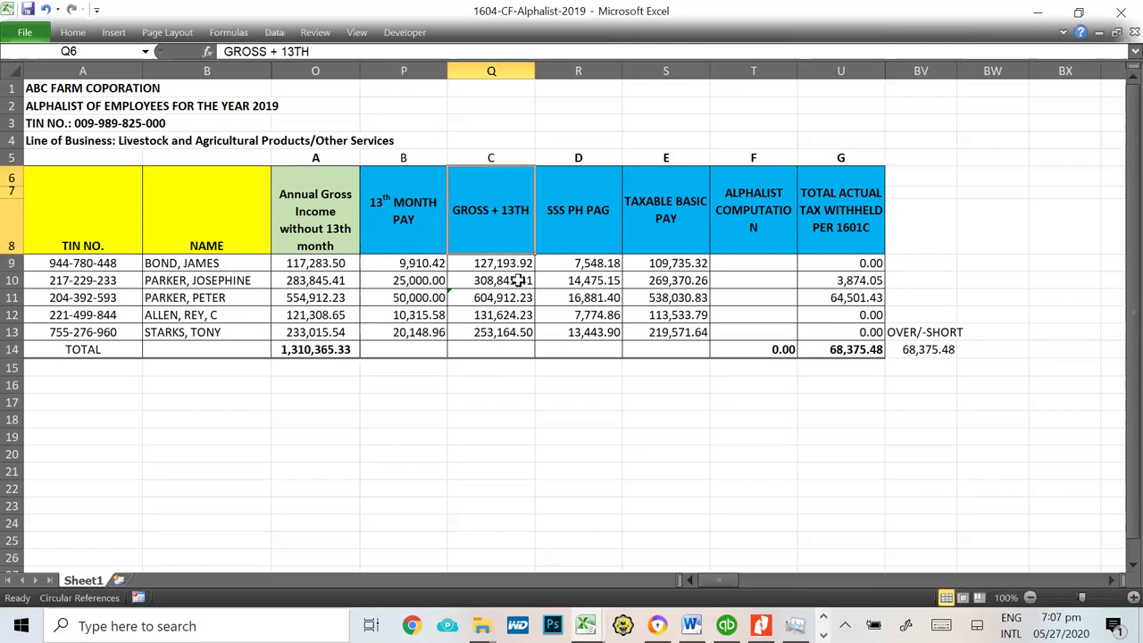
{"action": "left_click", "coordinate": [314, 218]}
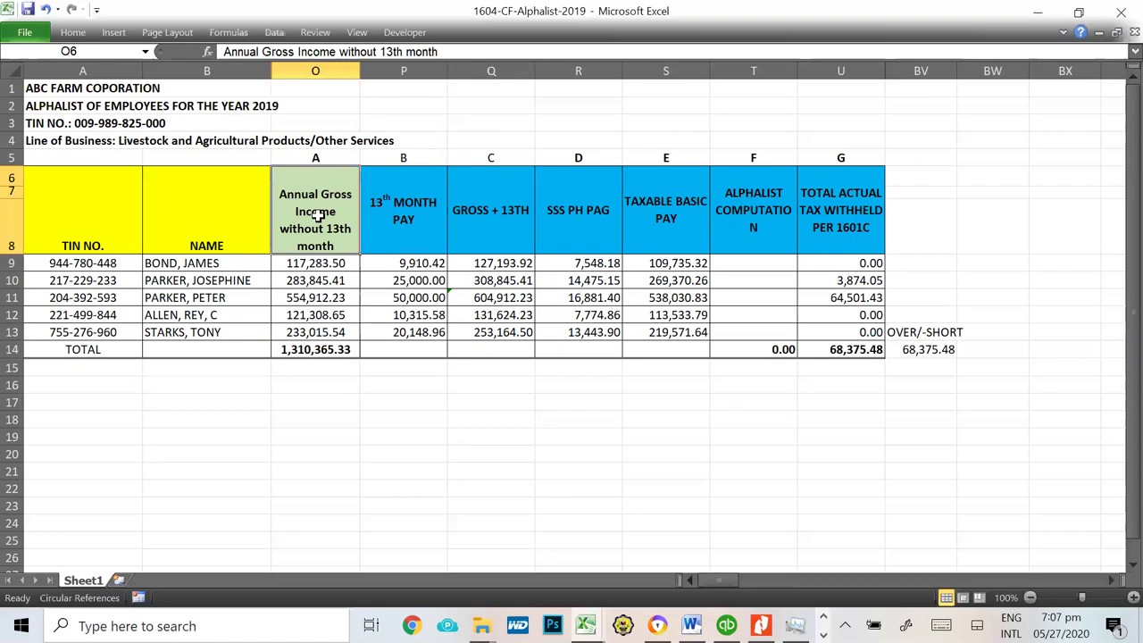
{"action": "left_click", "coordinate": [418, 205]}
{"action": "left_click", "coordinate": [492, 224]}
{"action": "left_click", "coordinate": [294, 263]}
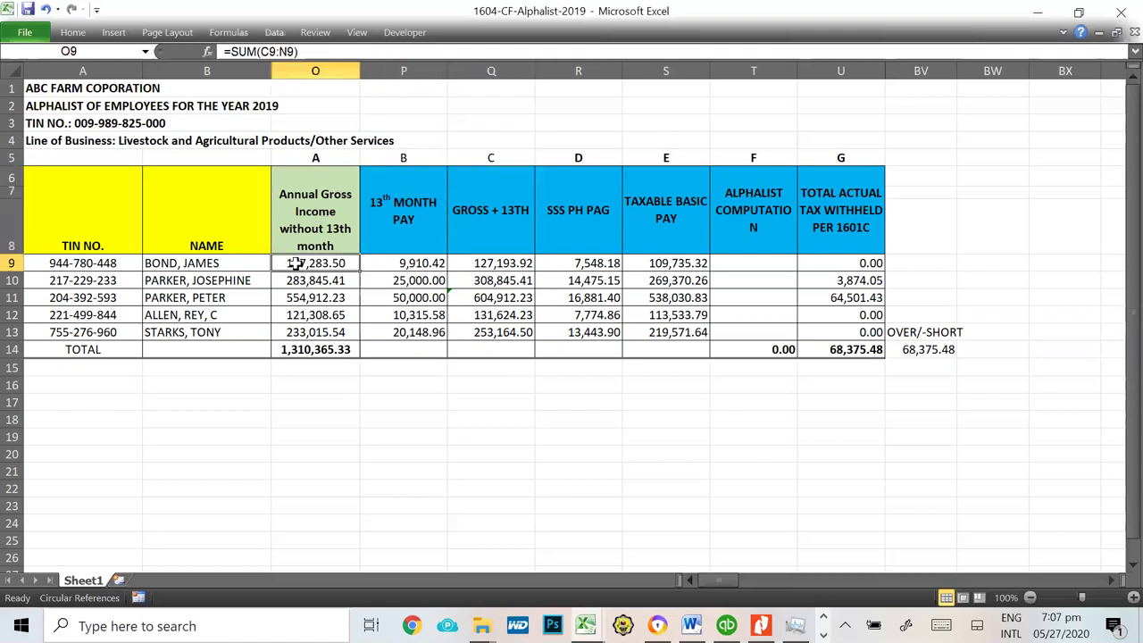
{"action": "left_click", "coordinate": [398, 265]}
{"action": "left_click", "coordinate": [481, 263]}
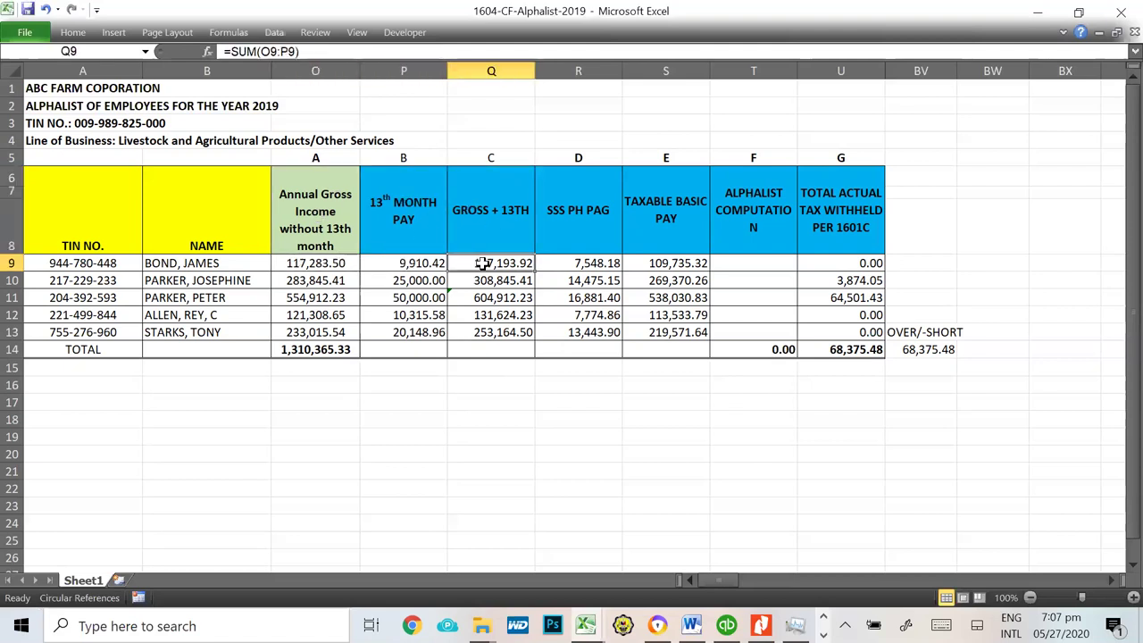
{"action": "left_click_drag", "start_coordinate": [332, 262], "coordinate": [347, 335]}
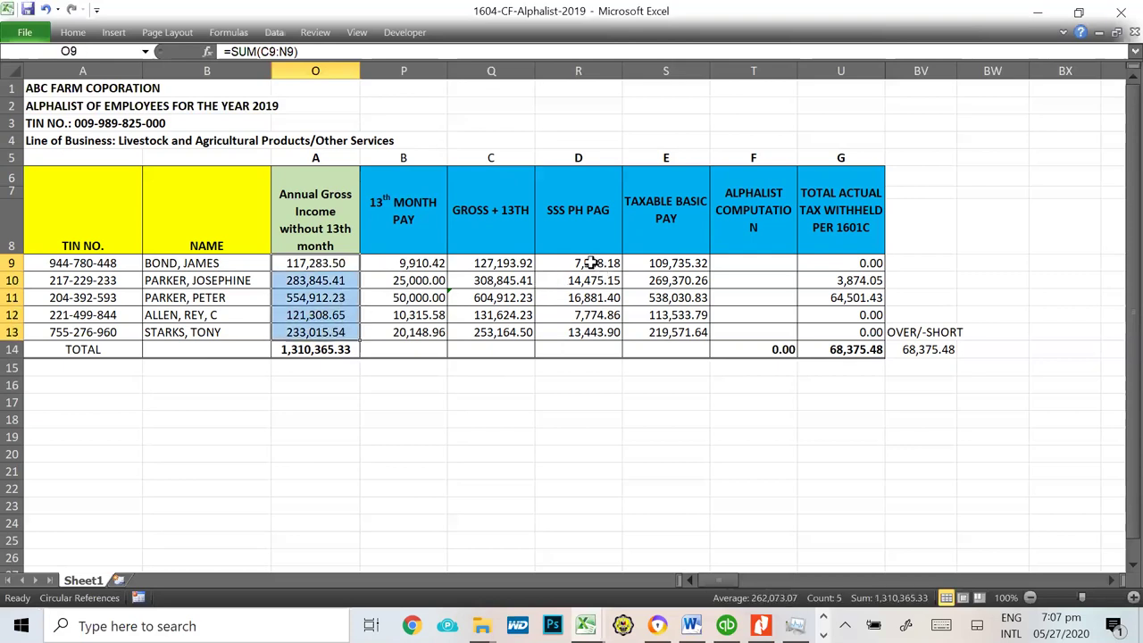
{"action": "left_click", "coordinate": [591, 264]}
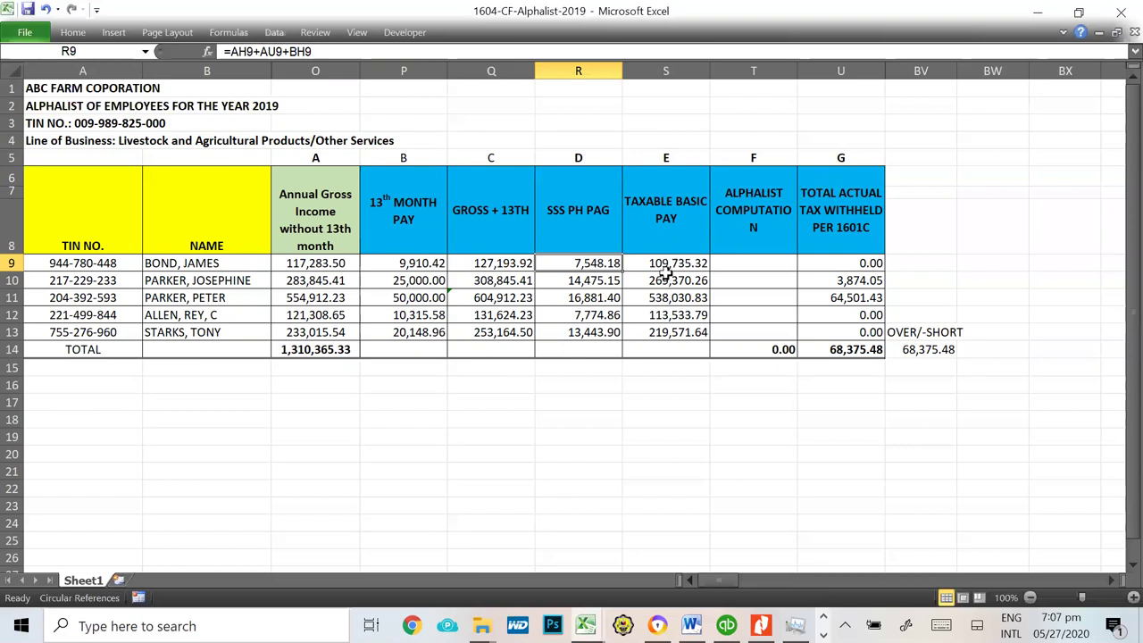
{"action": "left_click", "coordinate": [667, 263]}
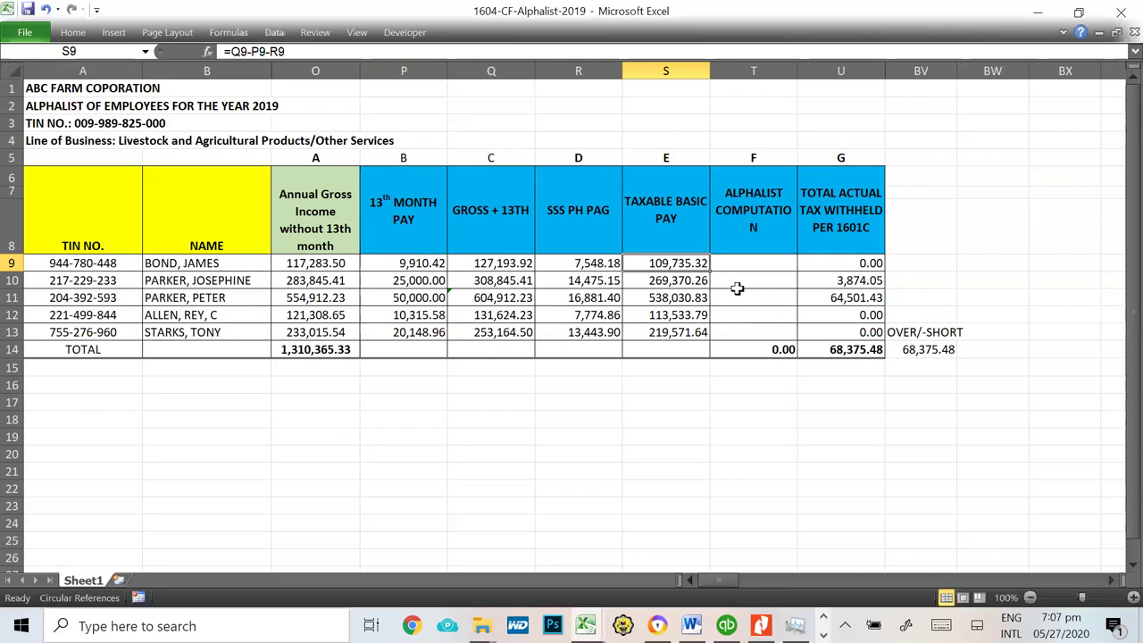
{"action": "left_click", "coordinate": [314, 51]}
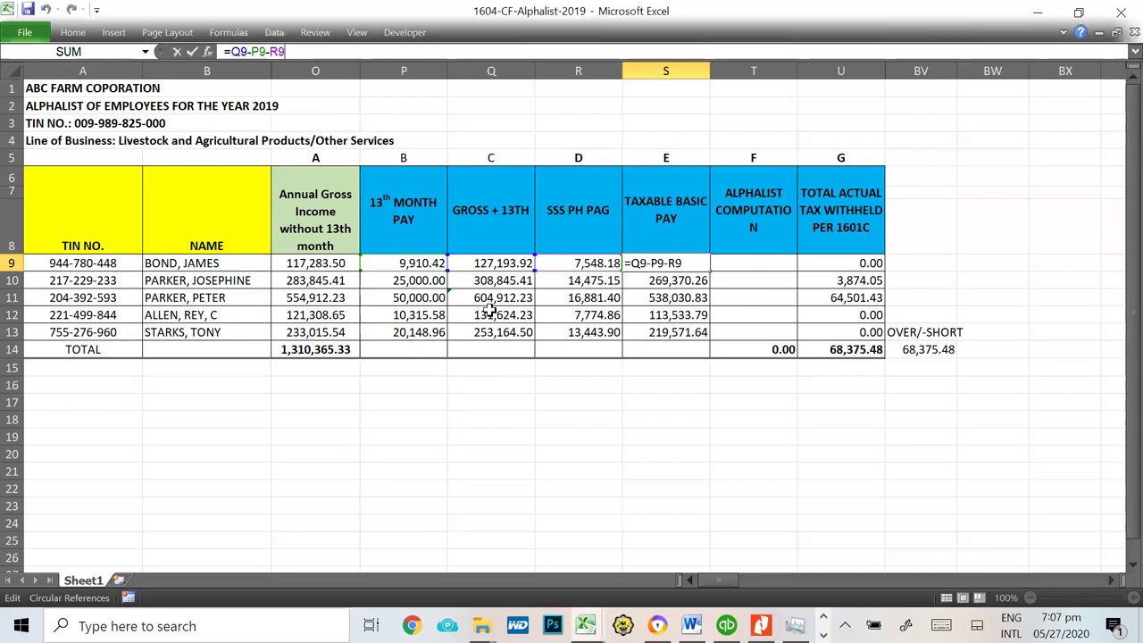
{"action": "left_click", "coordinate": [684, 316]}
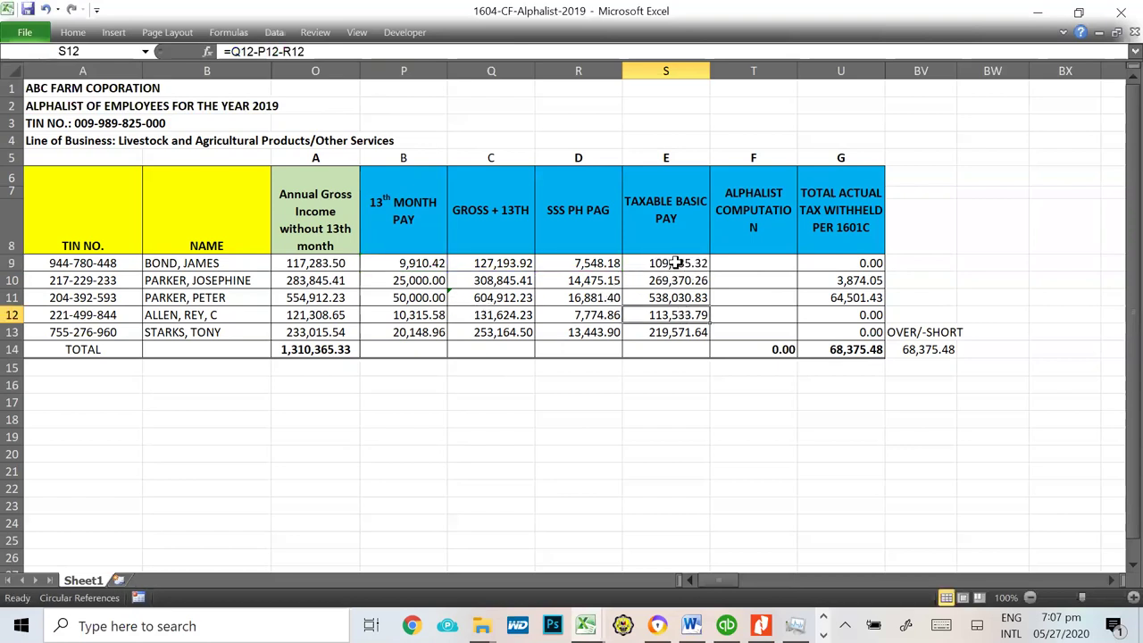
{"action": "left_click", "coordinate": [676, 264]}
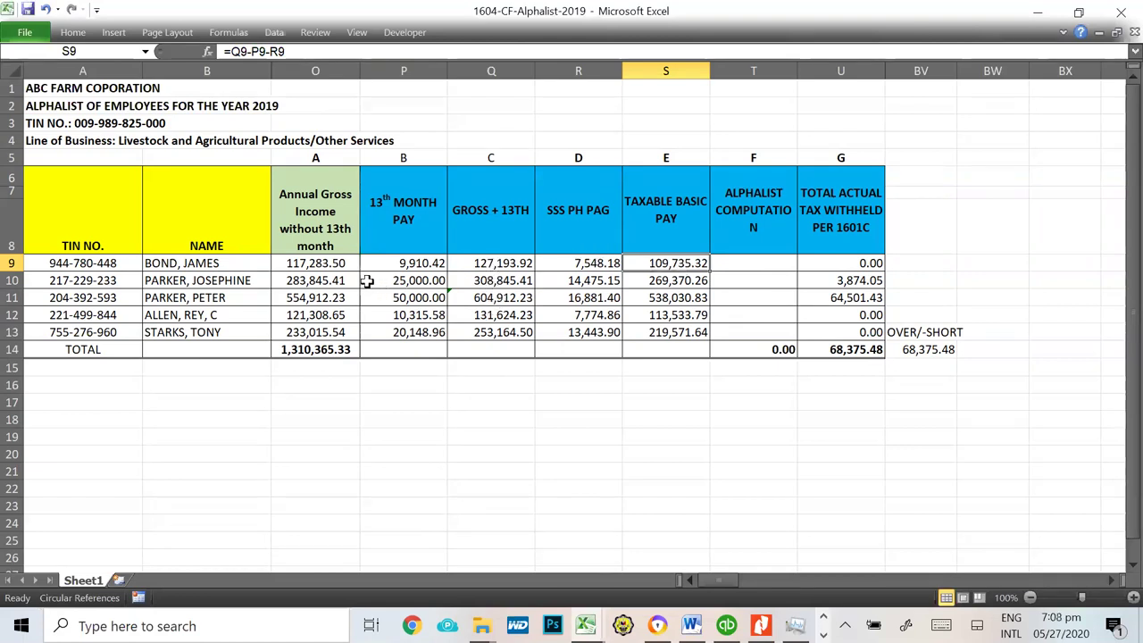
{"action": "key", "text": "F2"}
{"action": "left_click", "coordinate": [311, 53]}
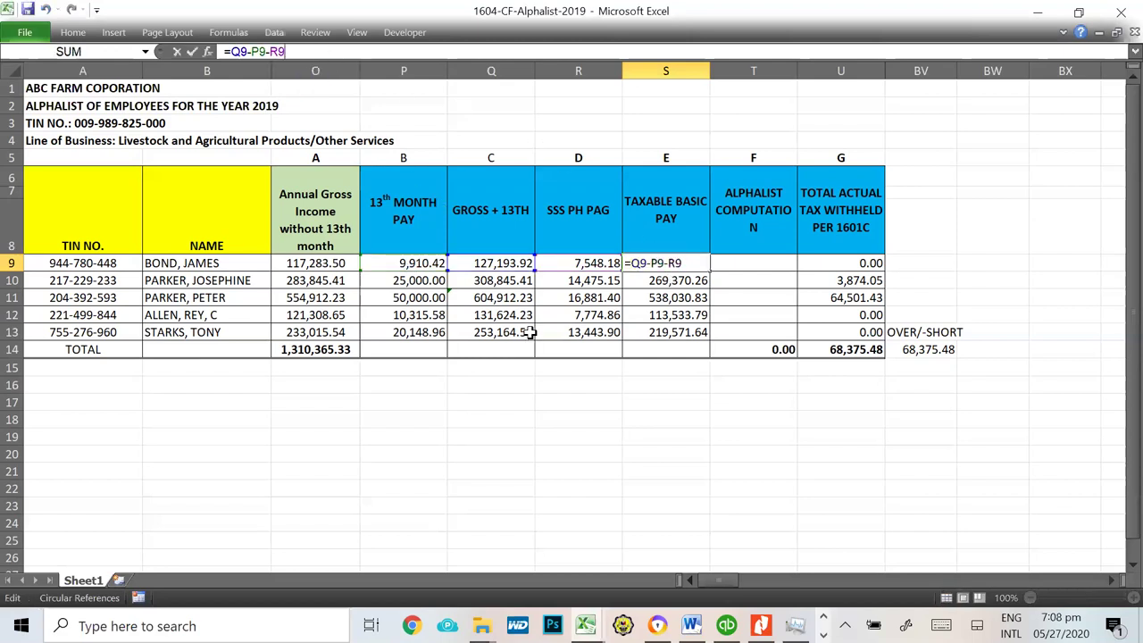
{"action": "left_click", "coordinate": [503, 264]}
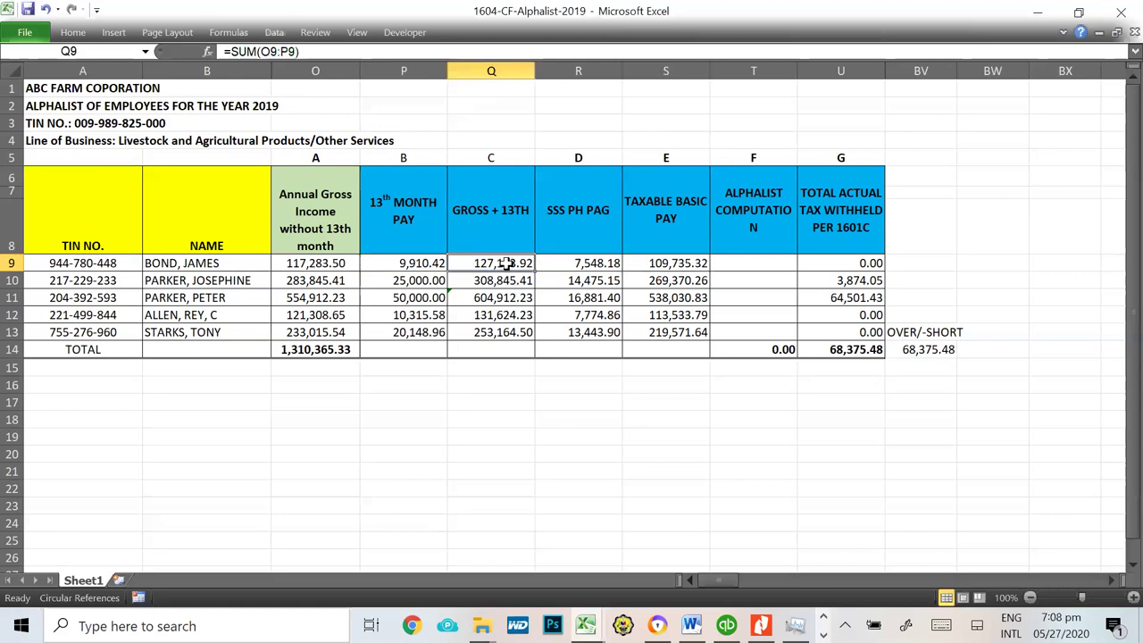
{"action": "double_click", "coordinate": [670, 263]}
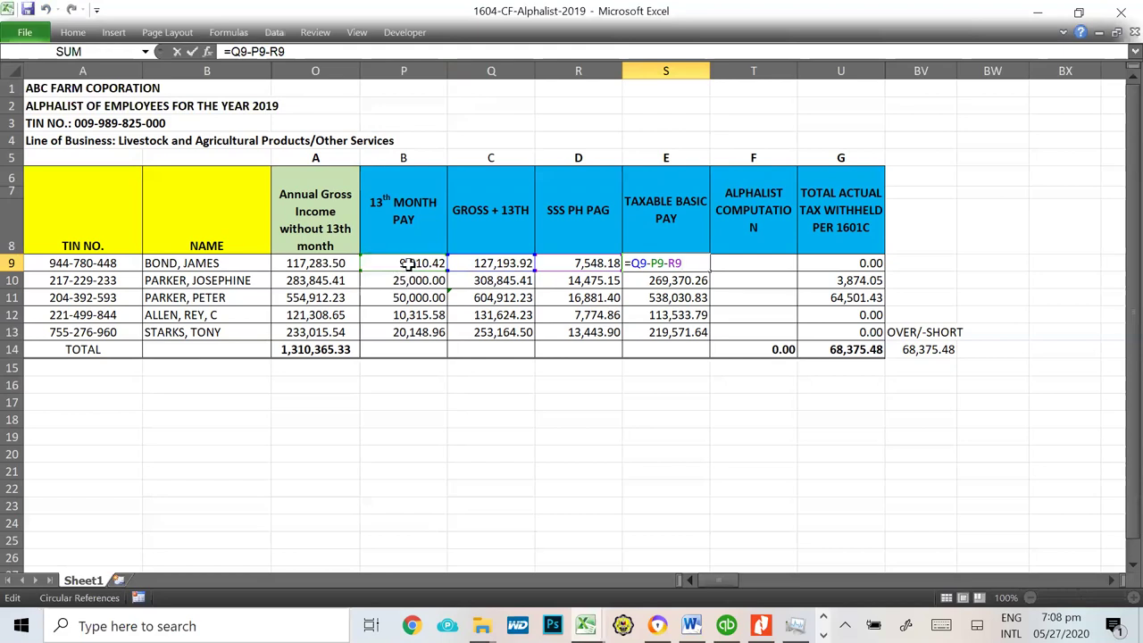
{"action": "key", "text": "Escape"}
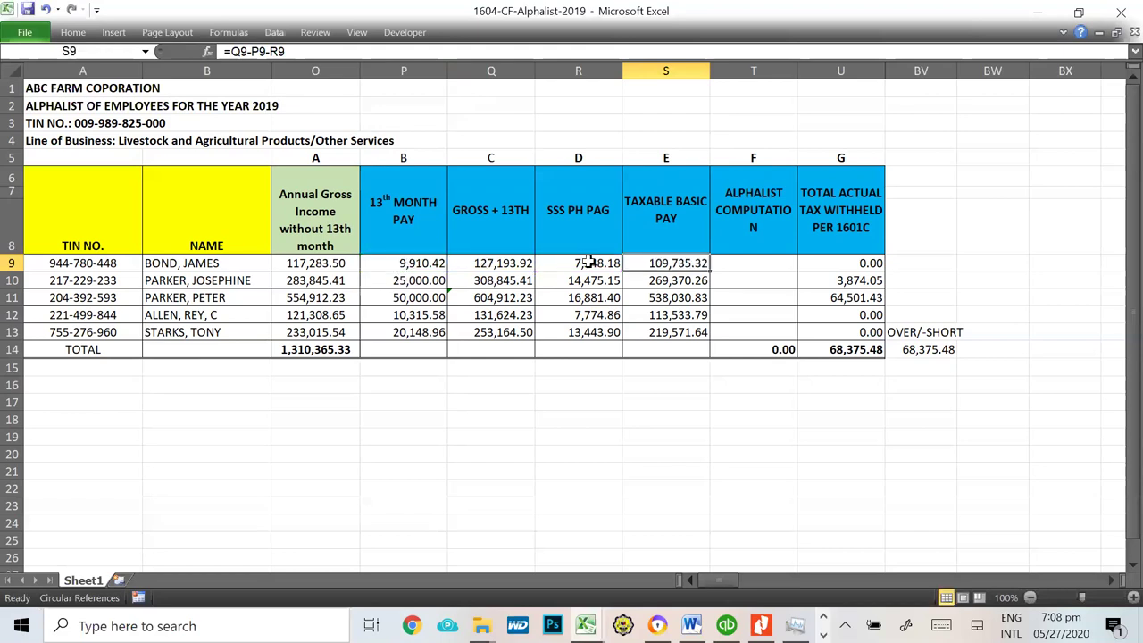
{"action": "left_click", "coordinate": [589, 263]}
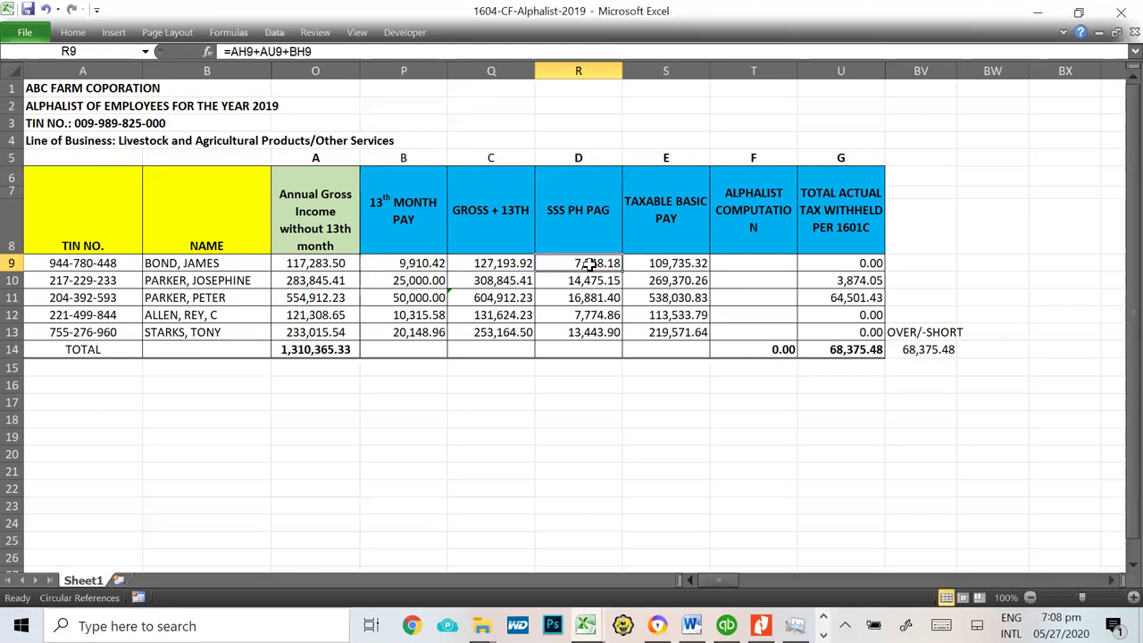
{"action": "left_click", "coordinate": [671, 265]}
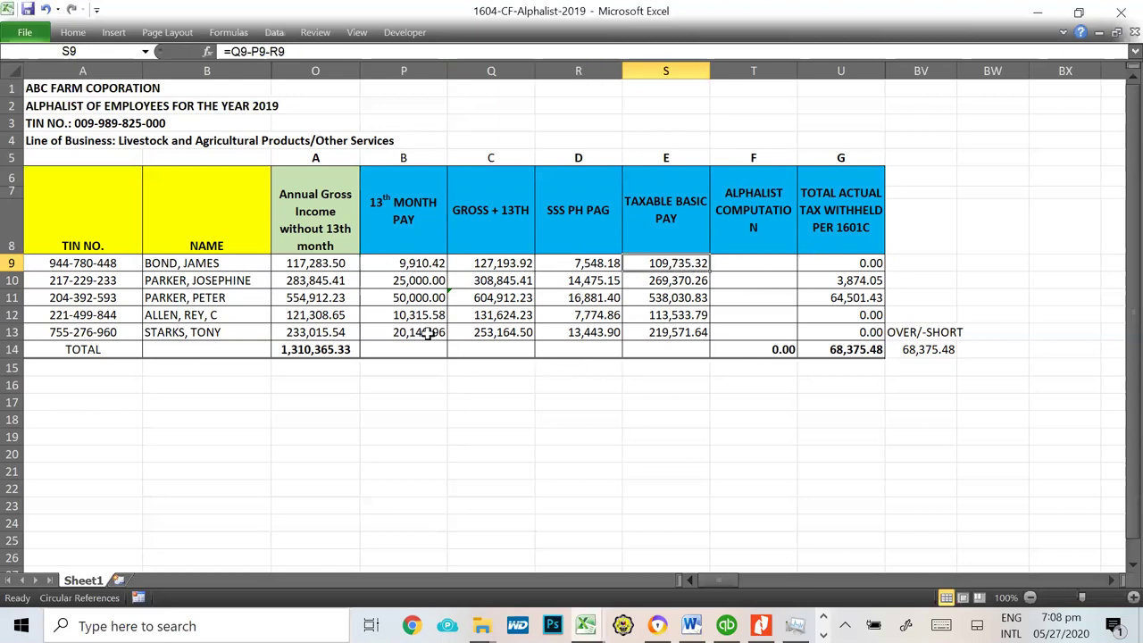
{"action": "left_click_drag", "start_coordinate": [507, 271], "coordinate": [516, 331]}
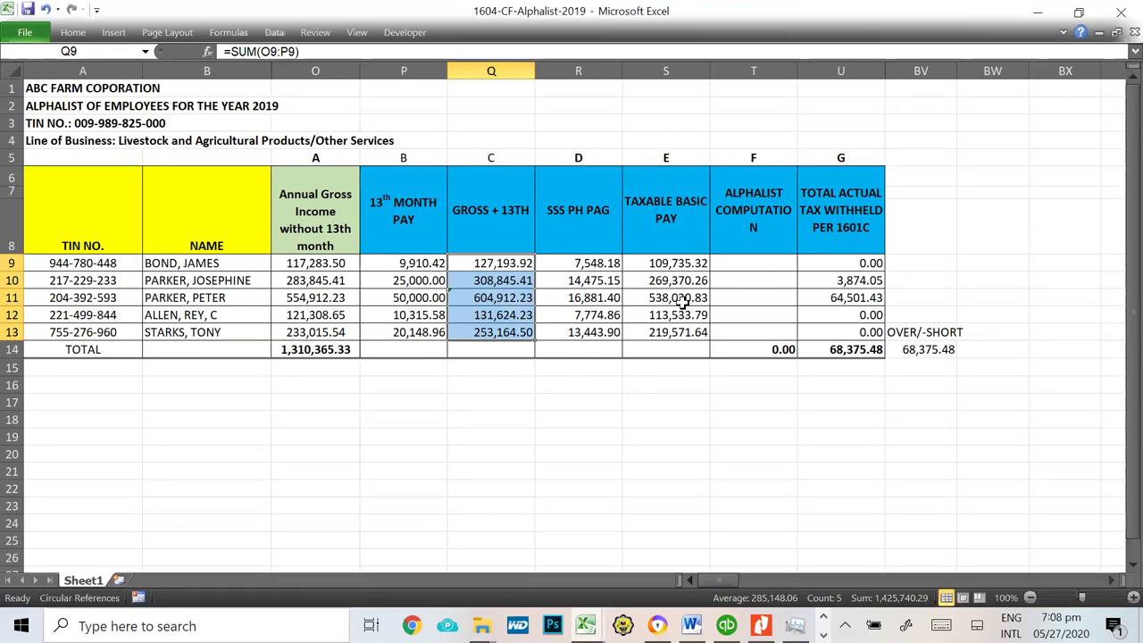
{"action": "left_click", "coordinate": [678, 262]}
{"action": "left_click", "coordinate": [679, 281]}
{"action": "left_click", "coordinate": [679, 314]}
{"action": "left_click", "coordinate": [677, 332]}
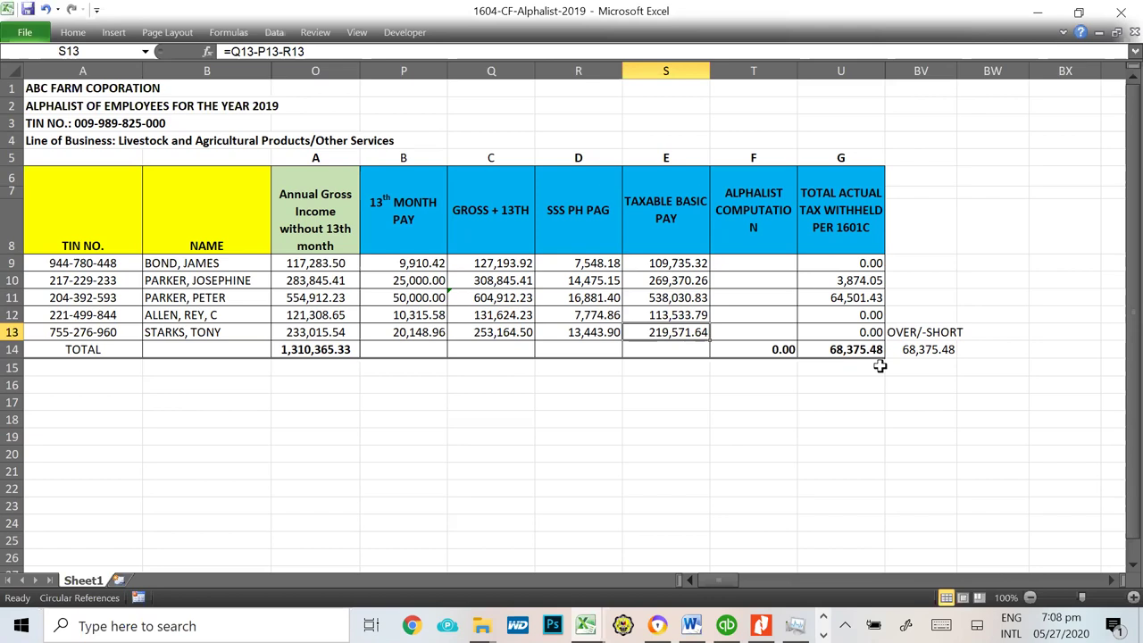
{"action": "left_click", "coordinate": [748, 266]}
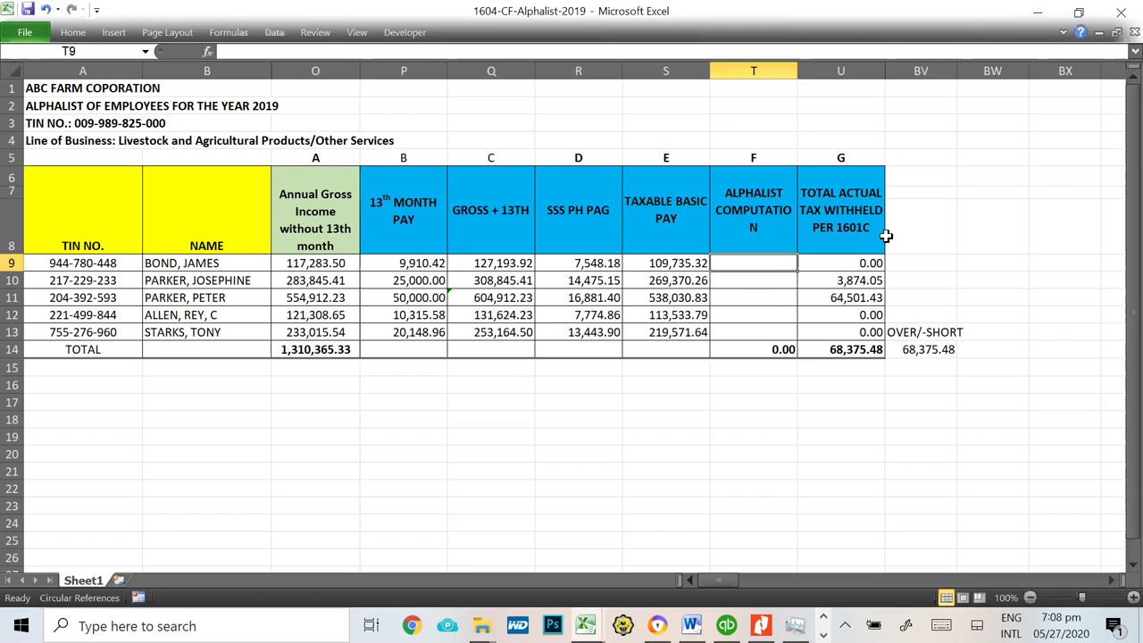
Step: Review the tax-withheld values U9 onward and enter 160 in cell U4
{"action": "left_click", "coordinate": [853, 262]}
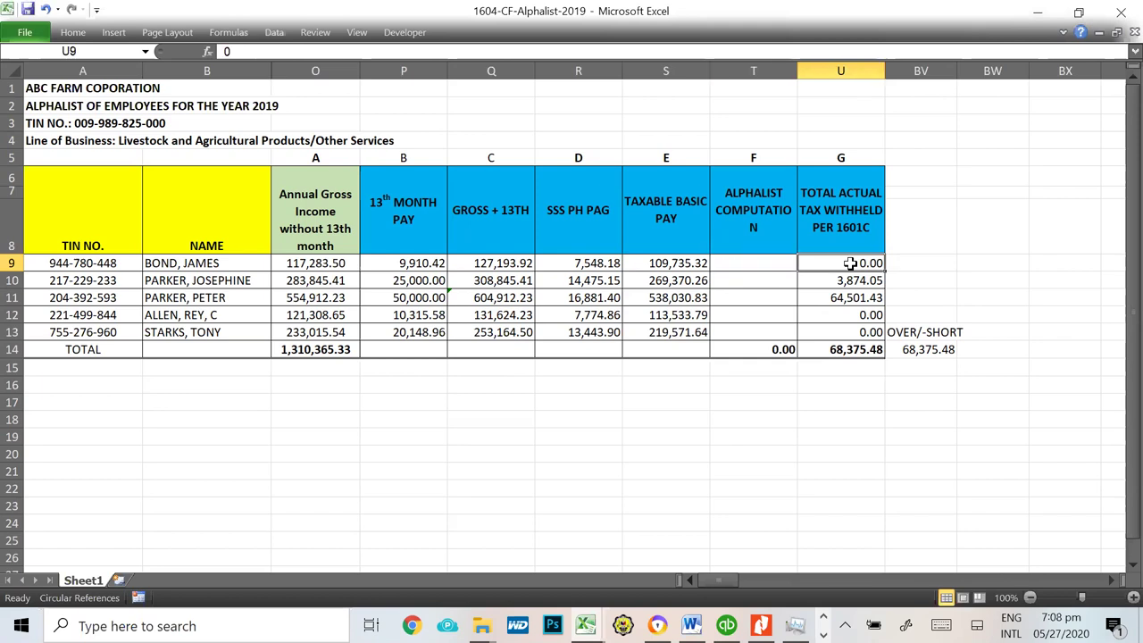
{"action": "left_click", "coordinate": [845, 282]}
{"action": "left_click", "coordinate": [844, 297]}
{"action": "left_click", "coordinate": [843, 329]}
{"action": "left_click", "coordinate": [843, 312]}
{"action": "left_click", "coordinate": [842, 135]}
{"action": "type", "text": "1601c"}
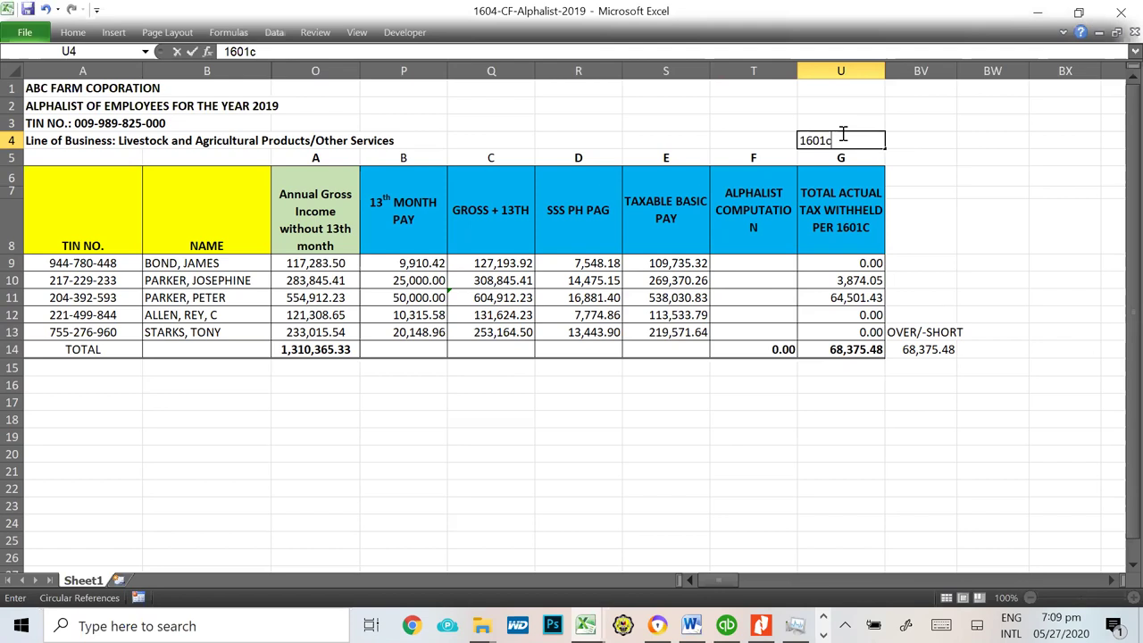
{"action": "key", "text": "Return"}
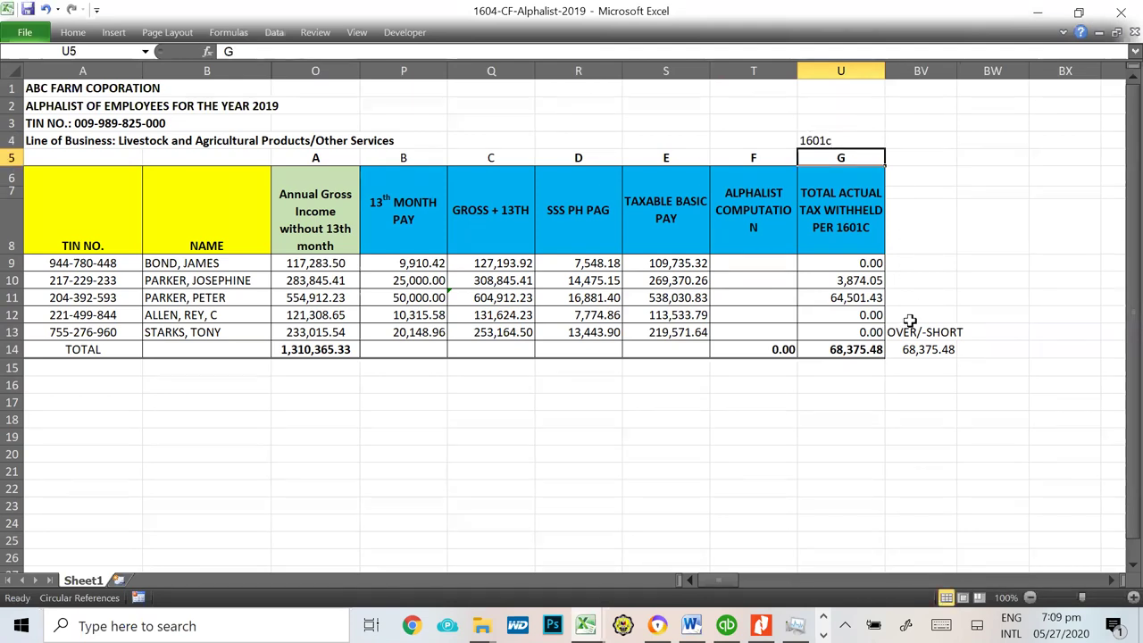
Step: Inspect the U14 total formula, the U10:U11 sum and the formula in U11
{"action": "left_click", "coordinate": [850, 351]}
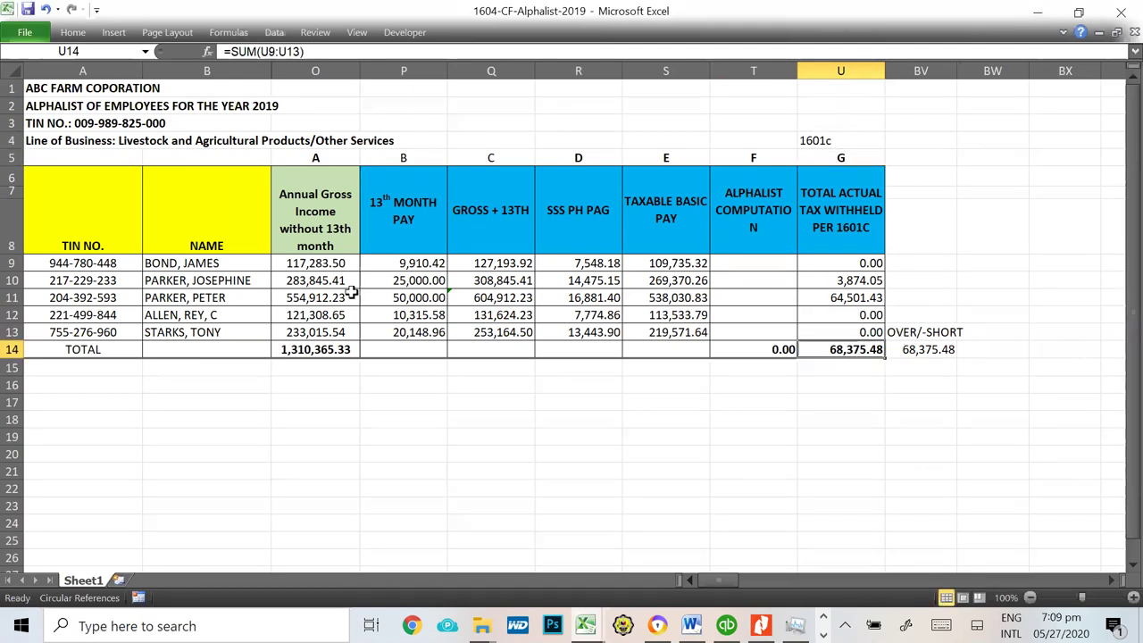
{"action": "left_click_drag", "start_coordinate": [862, 281], "coordinate": [855, 295]}
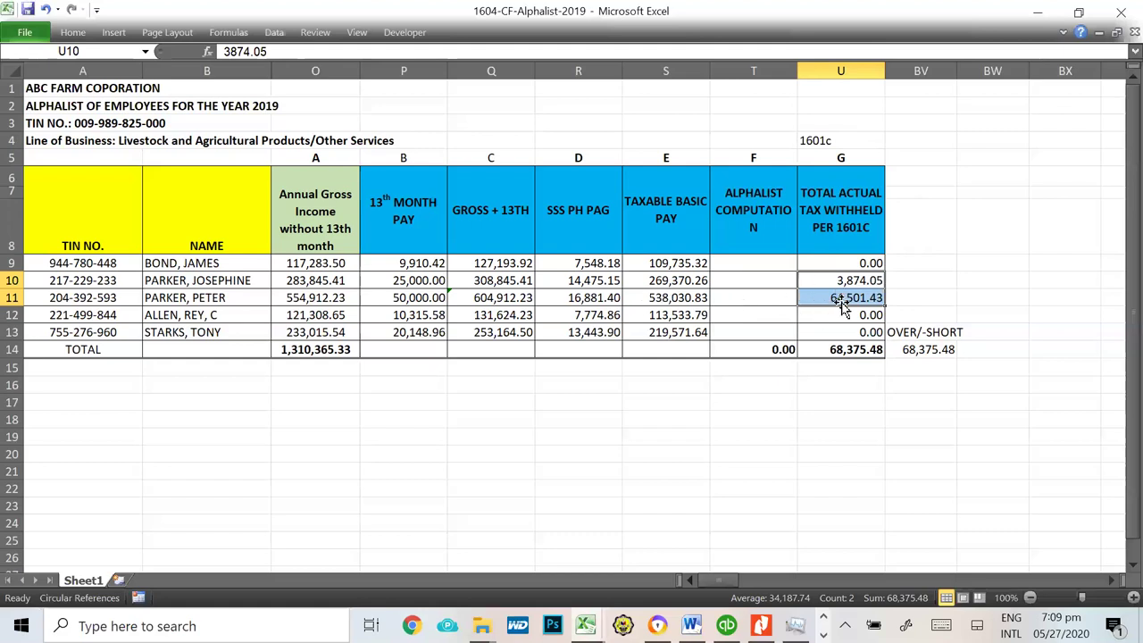
{"action": "left_click", "coordinate": [750, 286]}
{"action": "left_click", "coordinate": [751, 291]}
{"action": "left_click", "coordinate": [749, 287]}
{"action": "left_click", "coordinate": [749, 292]}
{"action": "left_click", "coordinate": [761, 278]}
{"action": "left_click", "coordinate": [755, 299]}
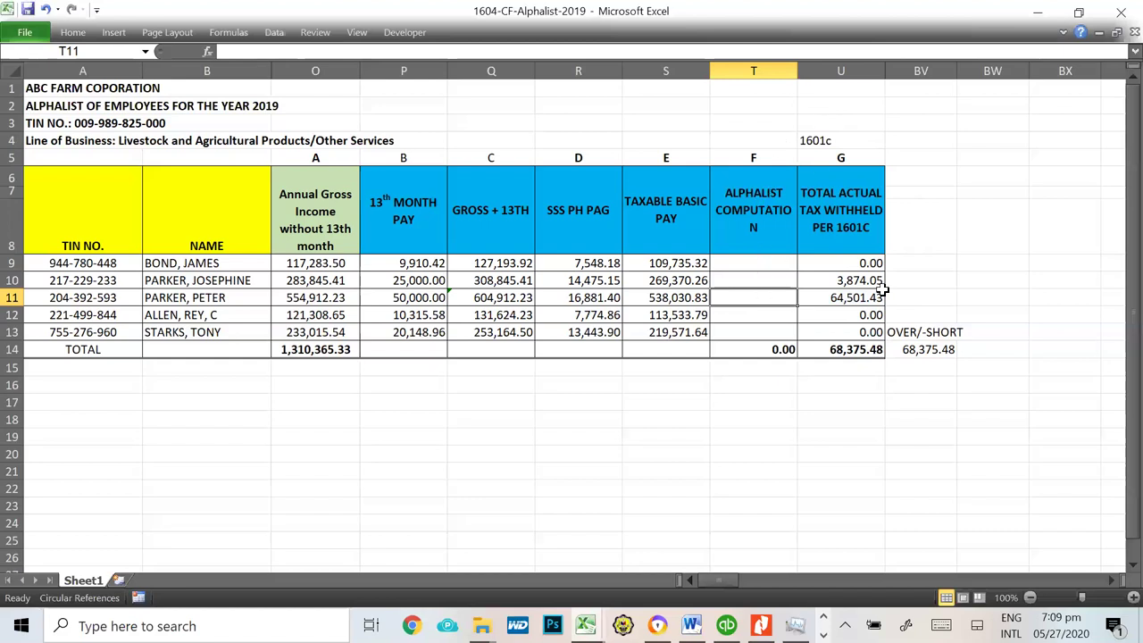
{"action": "left_click", "coordinate": [858, 298]}
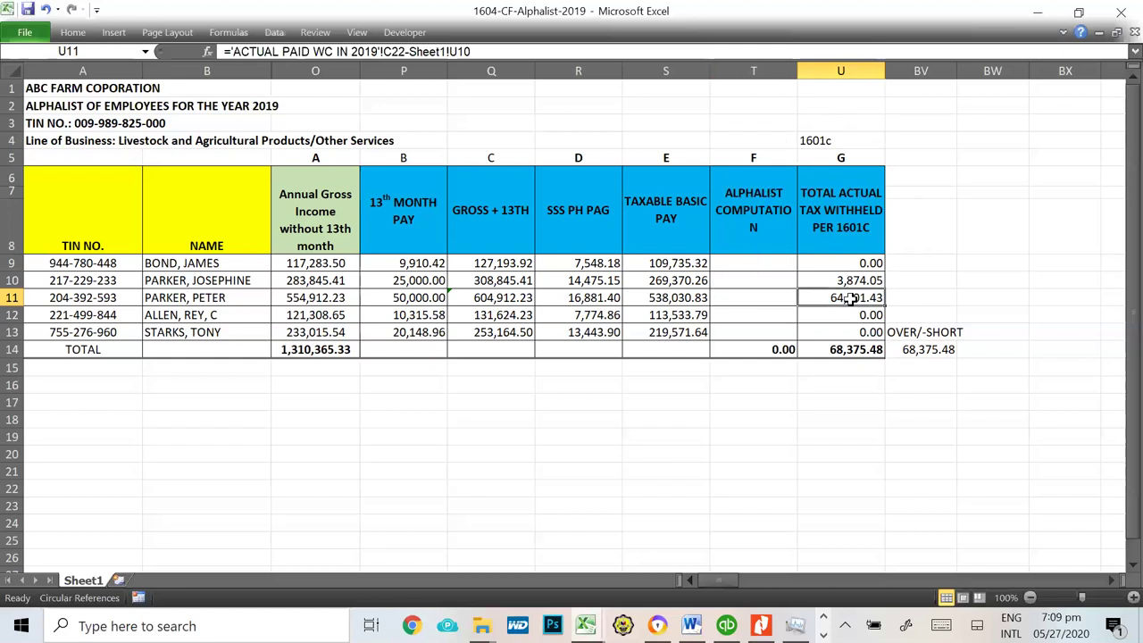
{"action": "left_click", "coordinate": [758, 298]}
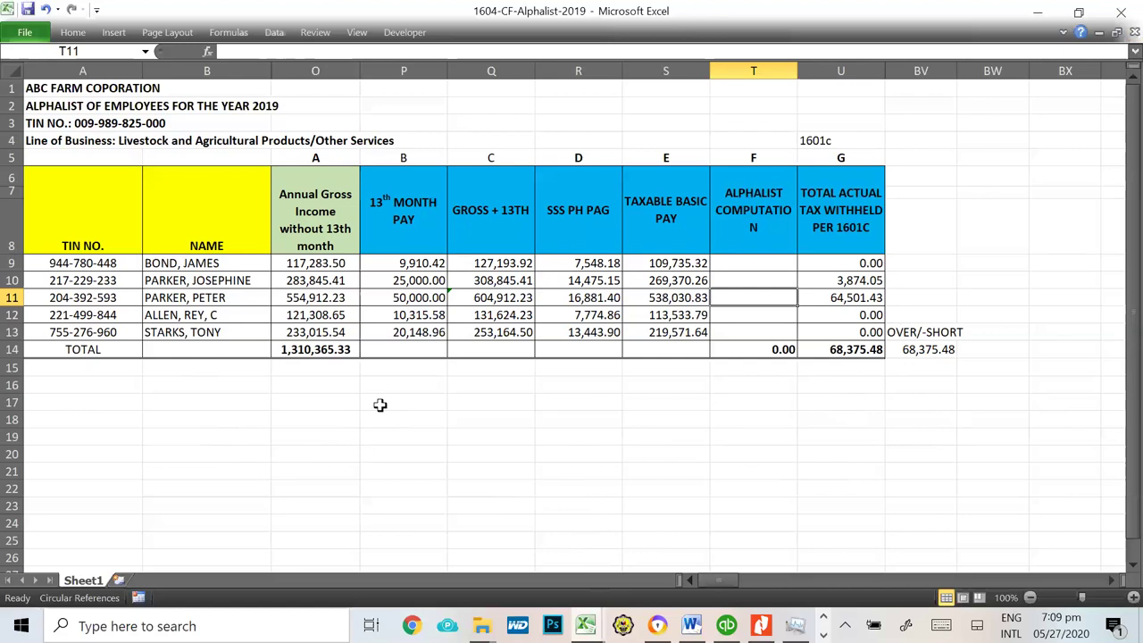
Step: Select the whole alphalist table A1:U18, then go back to the agent form
{"action": "left_click_drag", "start_coordinate": [52, 88], "coordinate": [871, 425]}
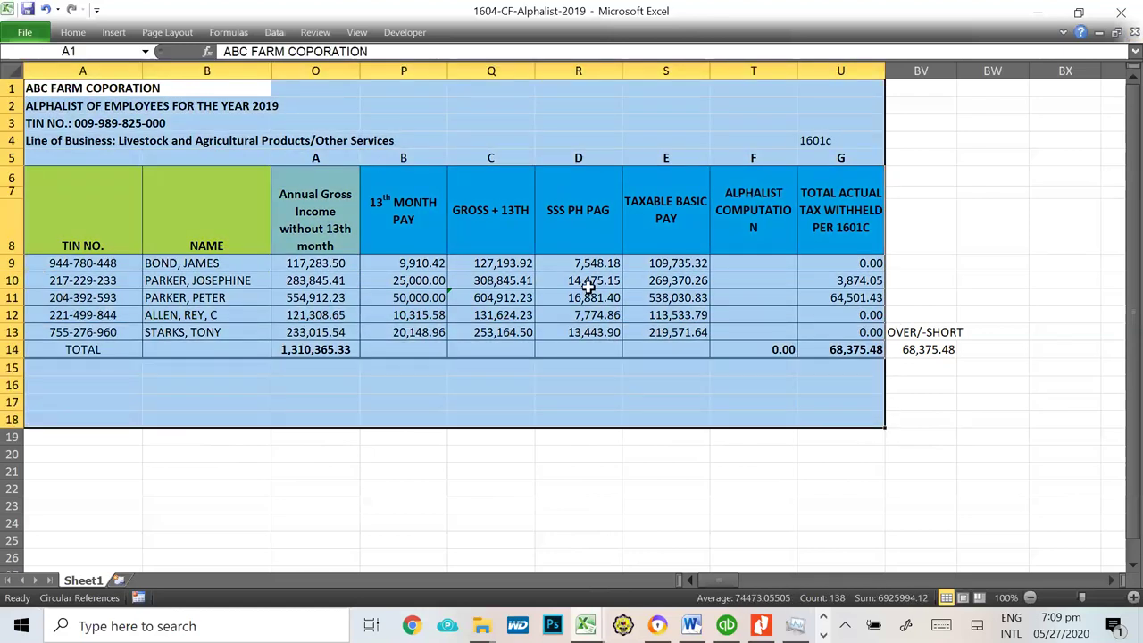
{"action": "left_click", "coordinate": [518, 488]}
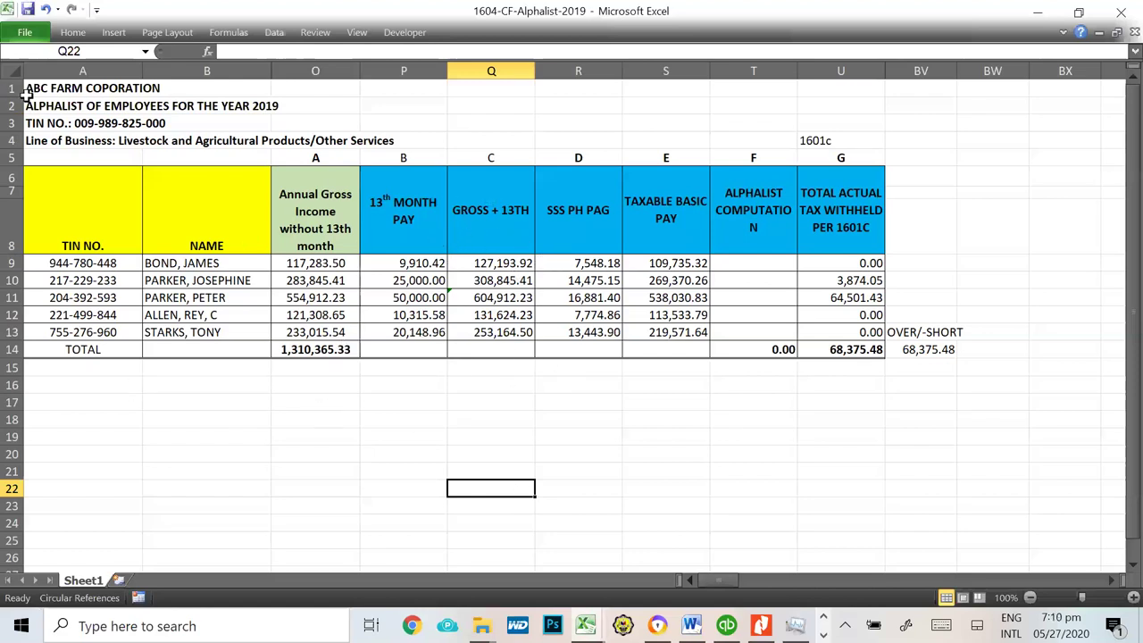
{"action": "key", "text": "alt+Tab"}
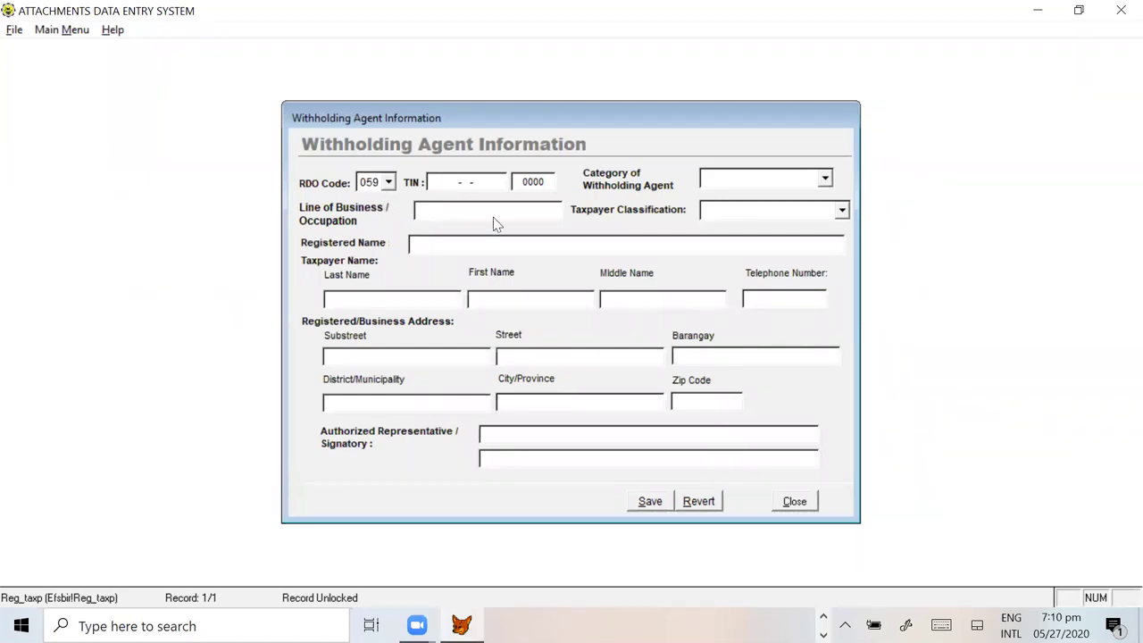
Step: Enter the company's TIN, copied from Excel cell A3
{"action": "key", "text": "alt+Tab"}
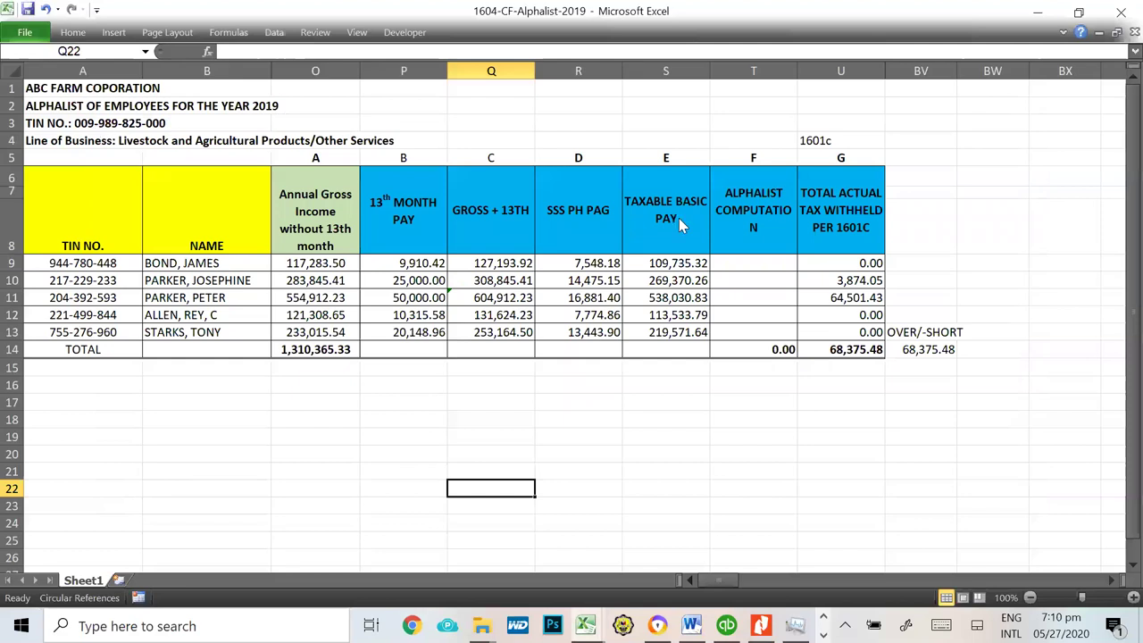
{"action": "key", "text": "alt+Tab"}
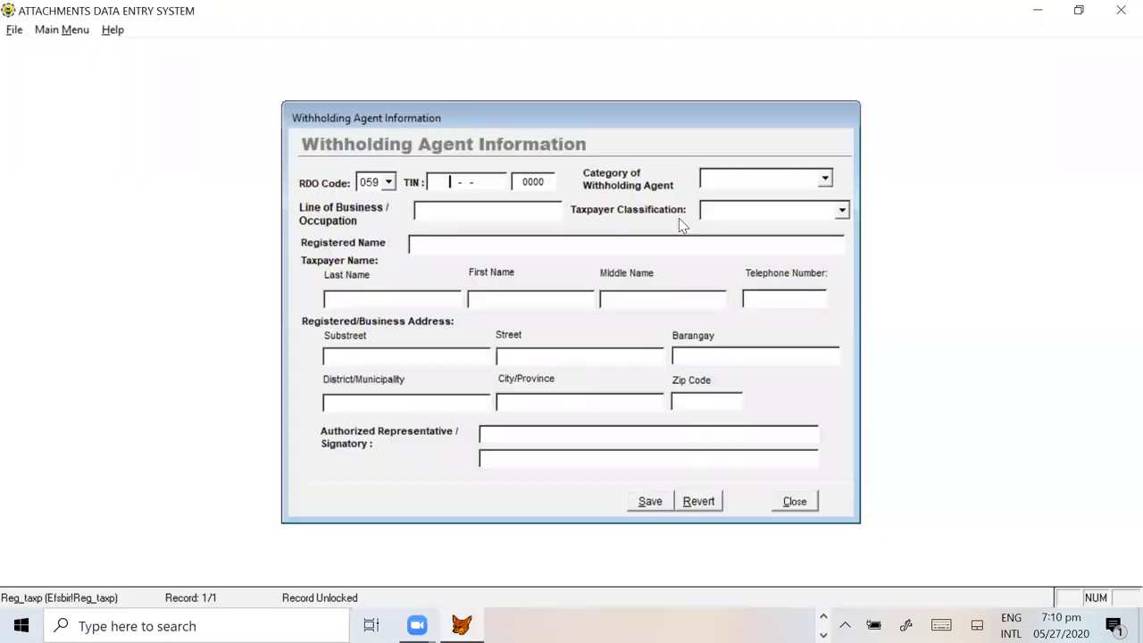
{"action": "type", "text": "0"}
{"action": "key", "text": "alt+Tab"}
{"action": "left_click", "coordinate": [80, 123]}
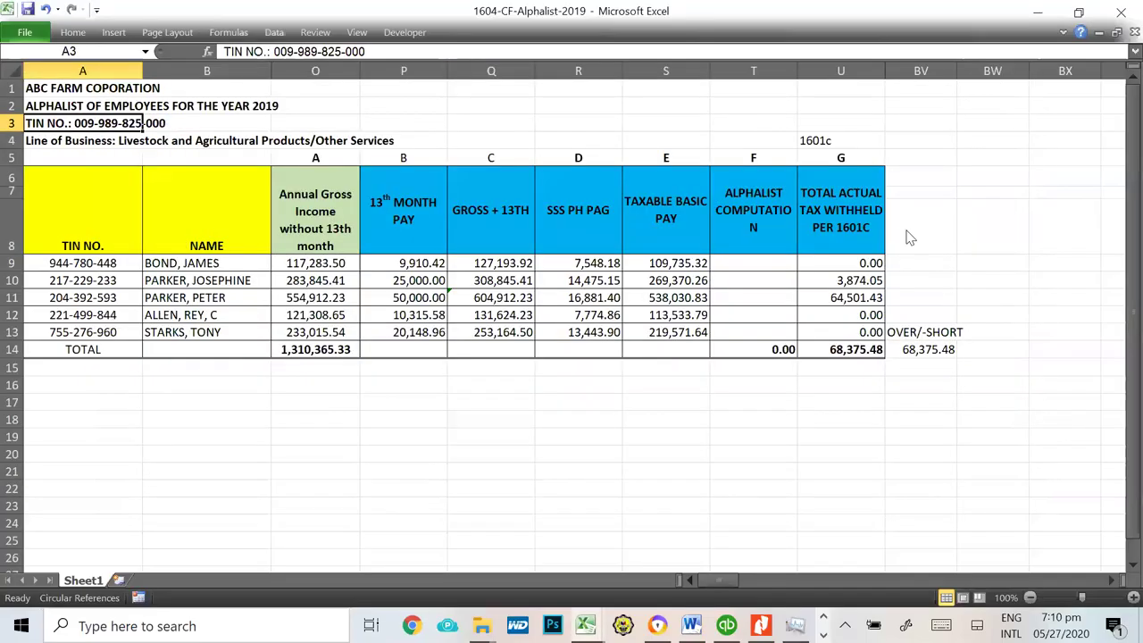
{"action": "key", "text": "alt+Tab"}
{"action": "type", "text": "989"}
{"action": "key", "text": "alt+Tab"}
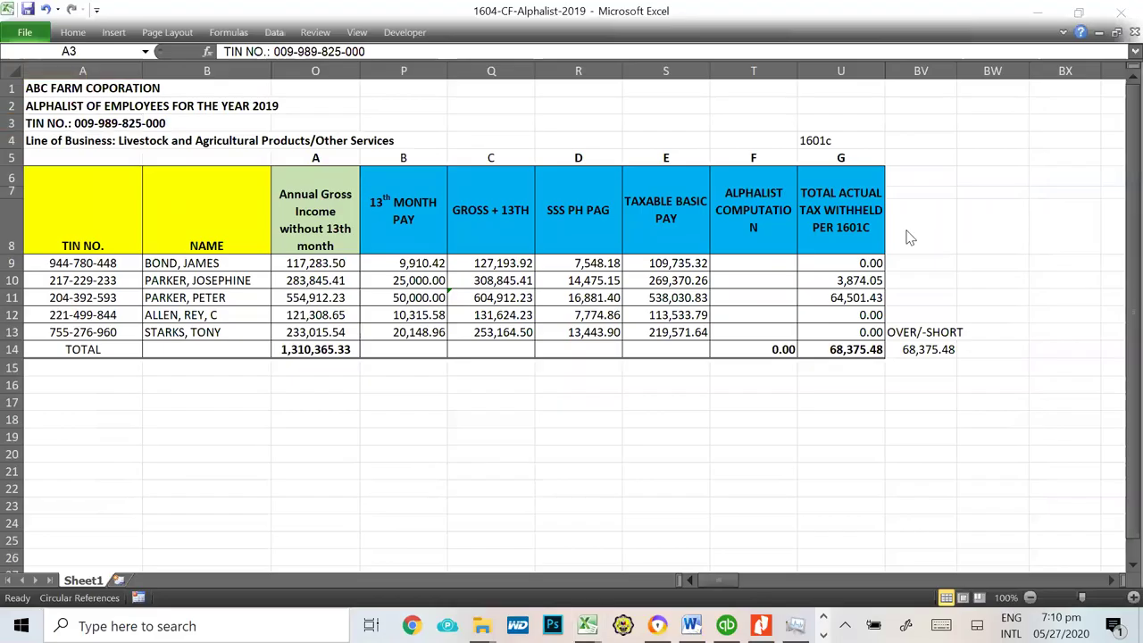
{"action": "key", "text": "alt+Tab"}
{"action": "type", "text": "825"}
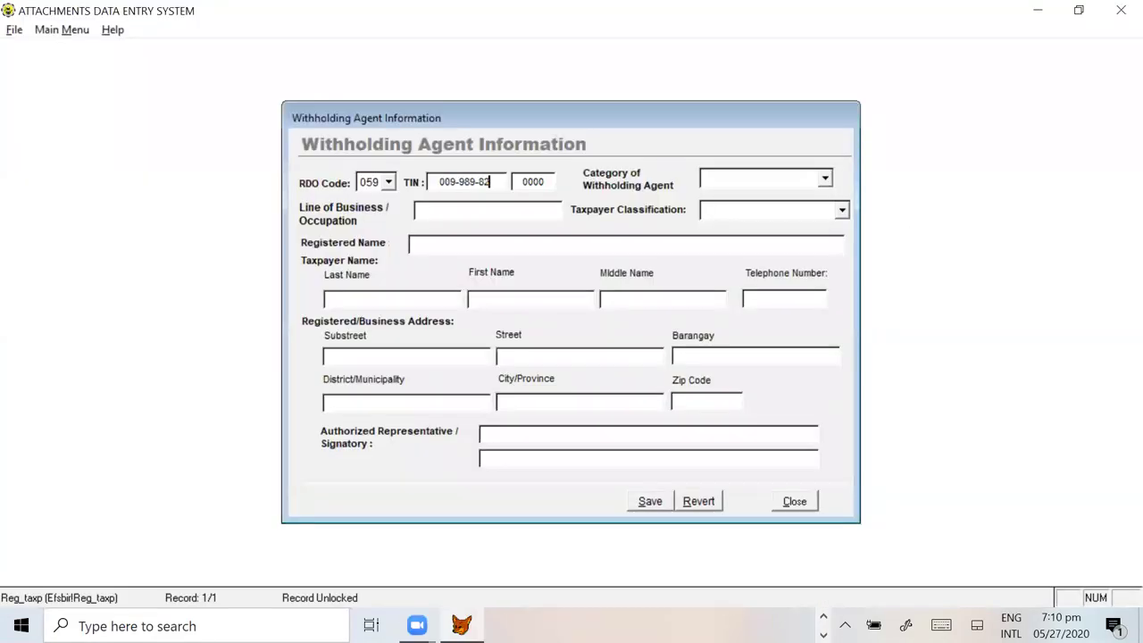
Step: Set category Private, line of business LIVESTOCK FARMING and classification Non-Individual
{"action": "left_click", "coordinate": [825, 178]}
{"action": "left_click", "coordinate": [742, 205]}
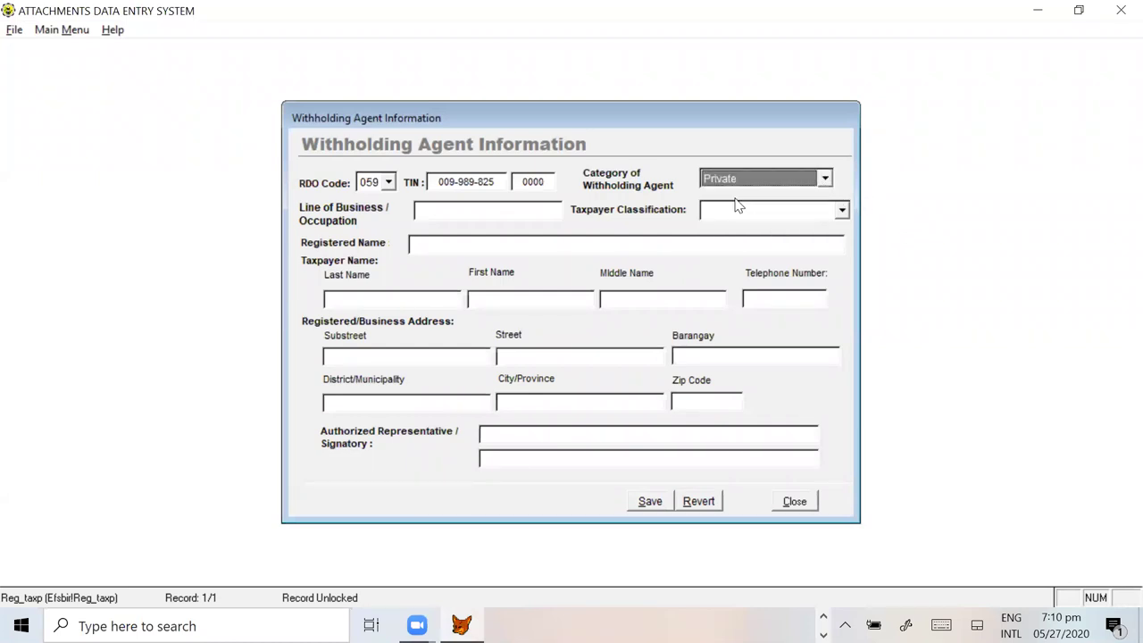
{"action": "left_click", "coordinate": [467, 207]}
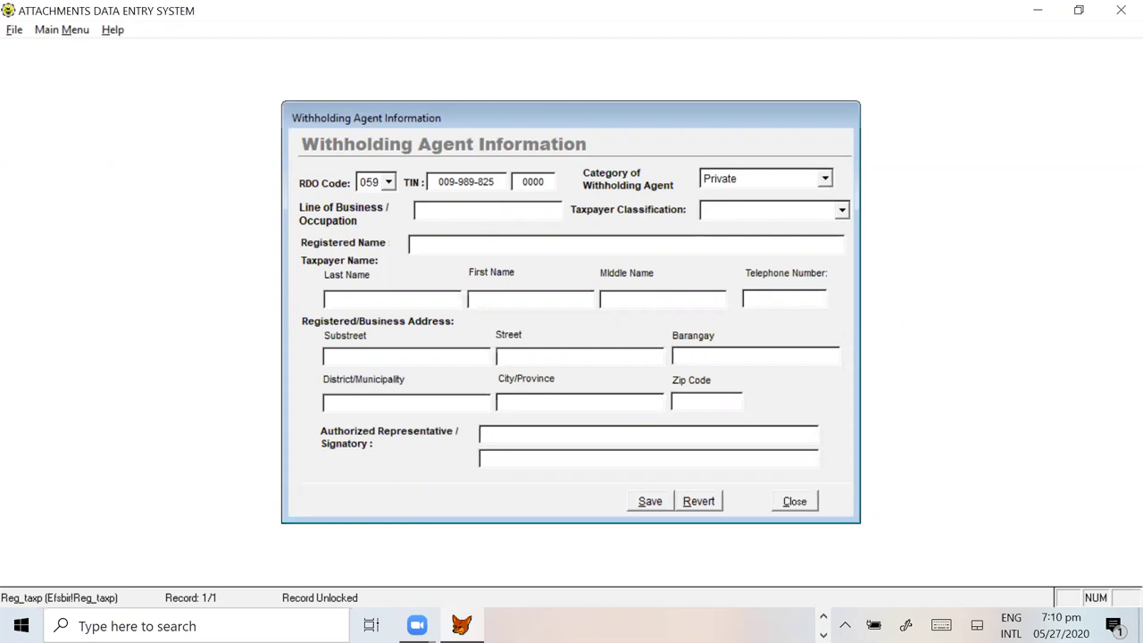
{"action": "key", "text": "Caps_Lock"}
{"action": "type", "text": "LIVESTOCK FARMING"}
{"action": "key", "text": "Tab"}
{"action": "left_click", "coordinate": [842, 213]}
{"action": "left_click", "coordinate": [741, 242]}
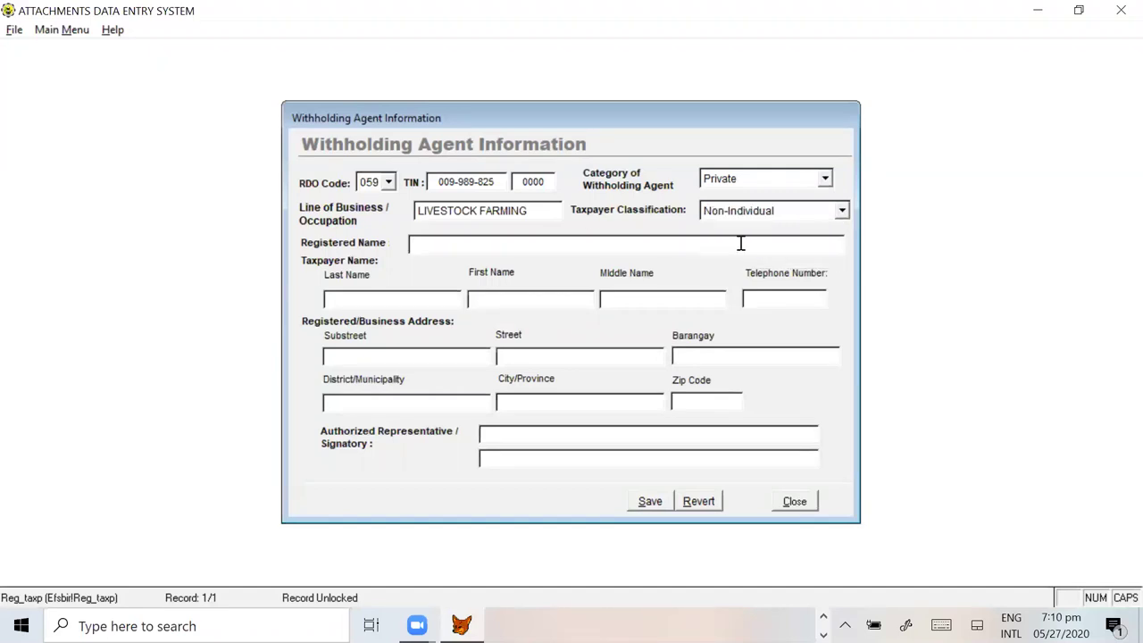
Step: Type ABC FARM CORPORATION as the registered name, checking it against the workbook
{"action": "type", "text": "ABC"}
{"action": "key", "text": "alt+Tab"}
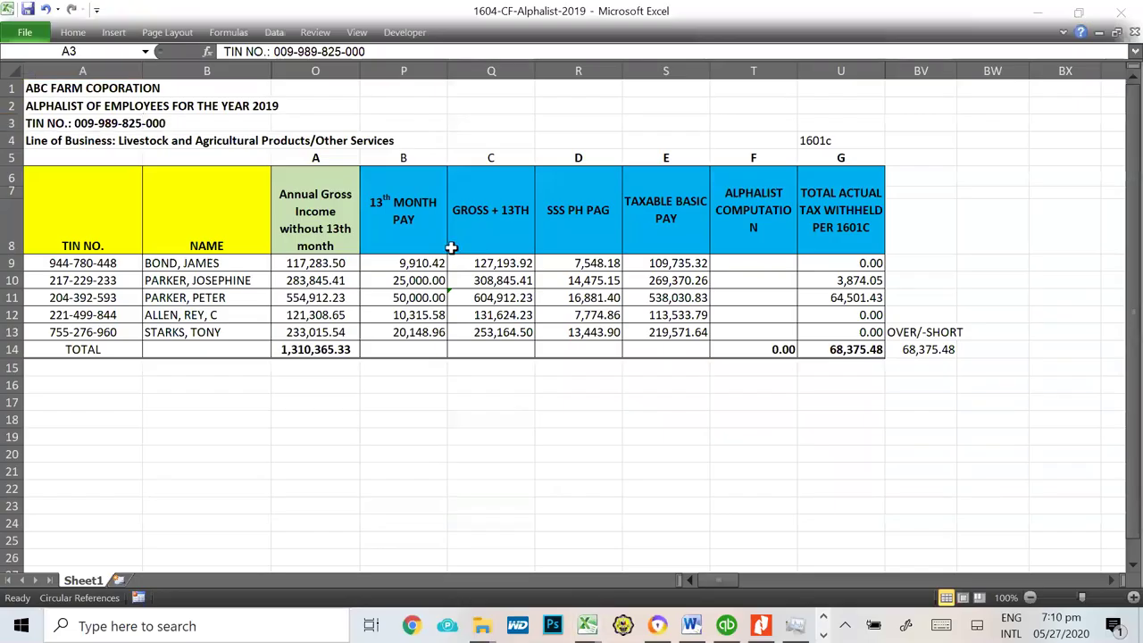
{"action": "key", "text": "alt+Tab"}
{"action": "type", "text": "FAMR"}
{"action": "type", "text": " CORPORATION"}
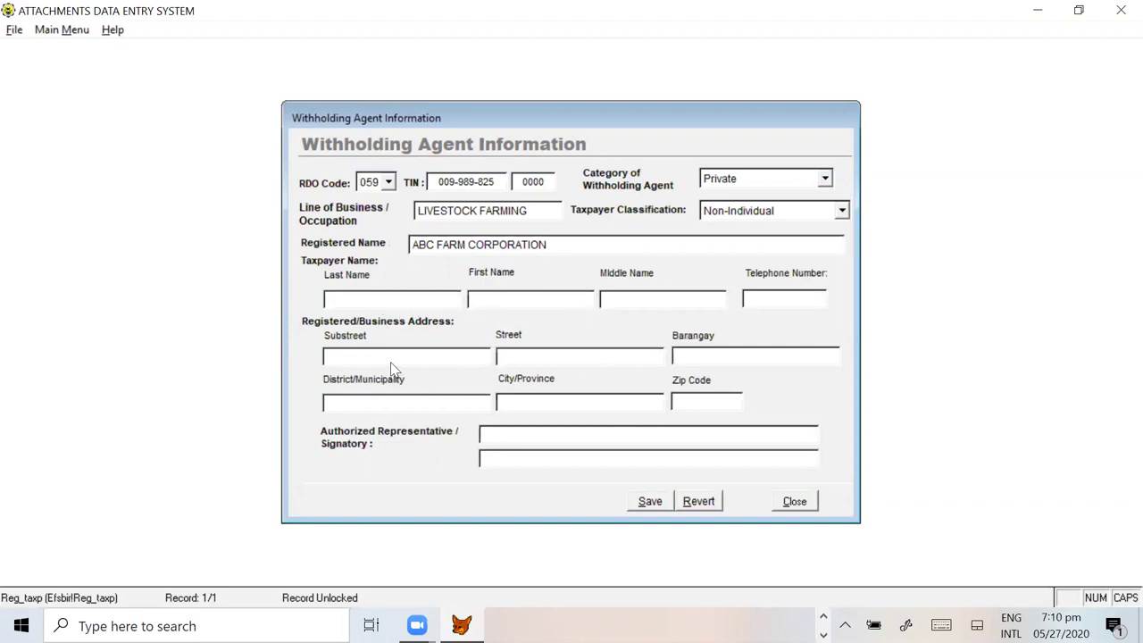
{"action": "key", "text": "alt+Tab"}
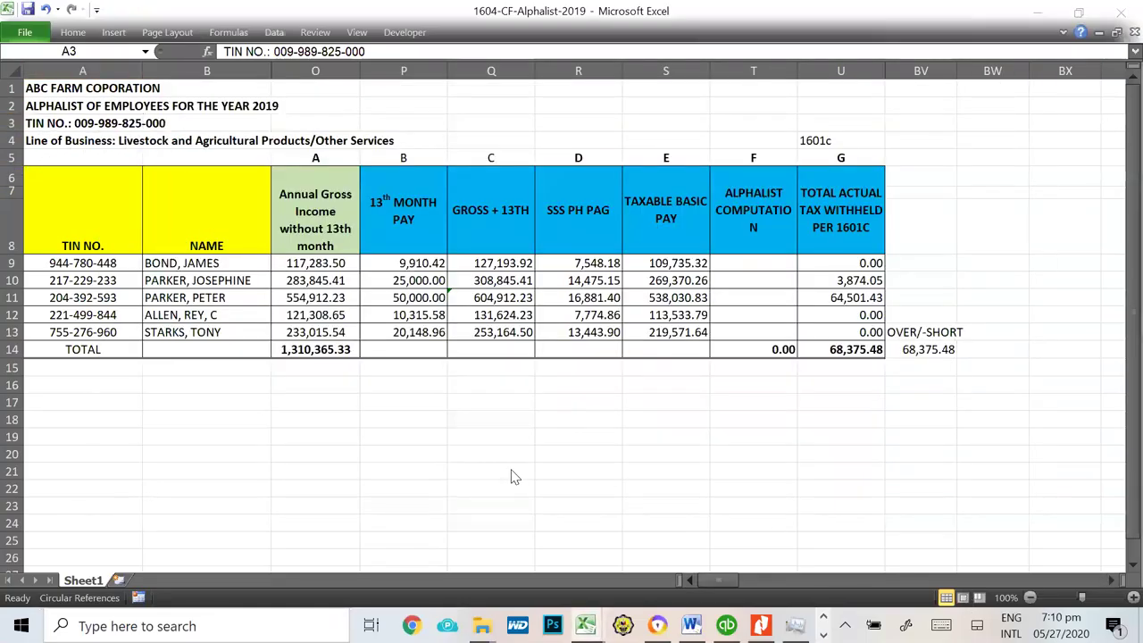
{"action": "key", "text": "alt+Tab"}
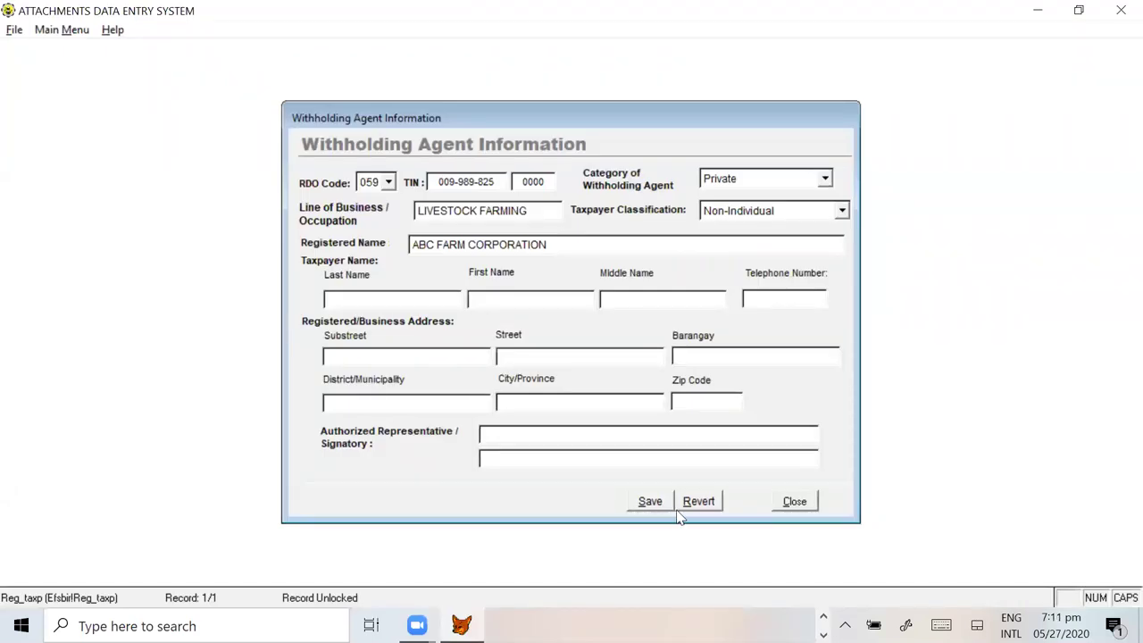
Step: Fill in the business address and the representative's name from cell B11, then save
{"action": "key", "text": "Tab"}
{"action": "type", "text": "BACALLARAN"}
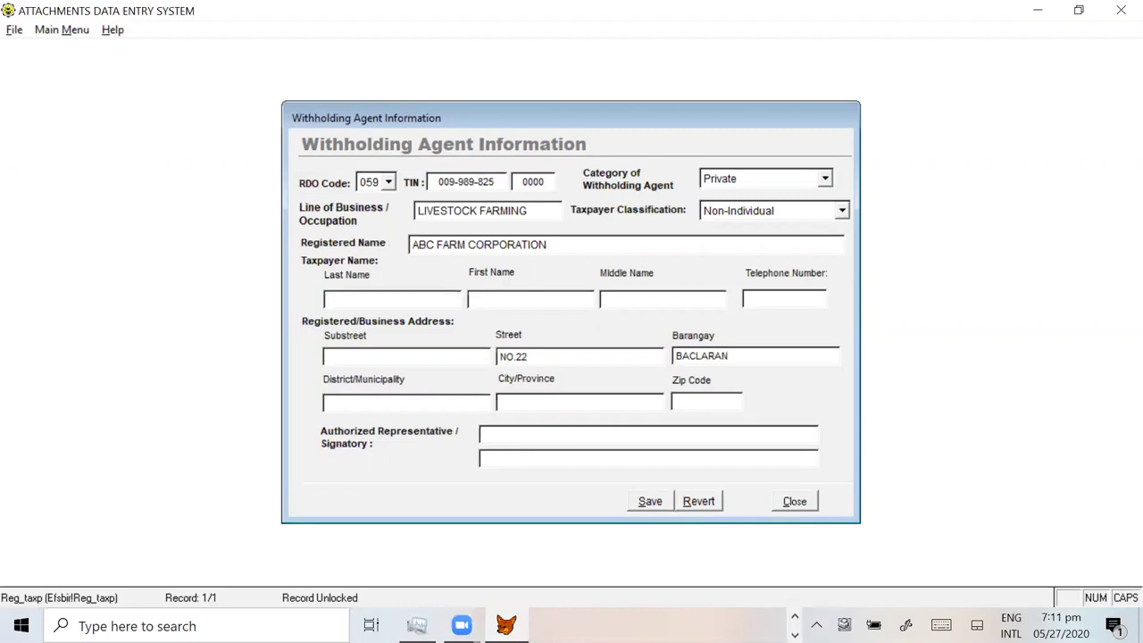
{"action": "type", "text": "TAYSAN"}
{"action": "type", "text": "BATANGAS"}
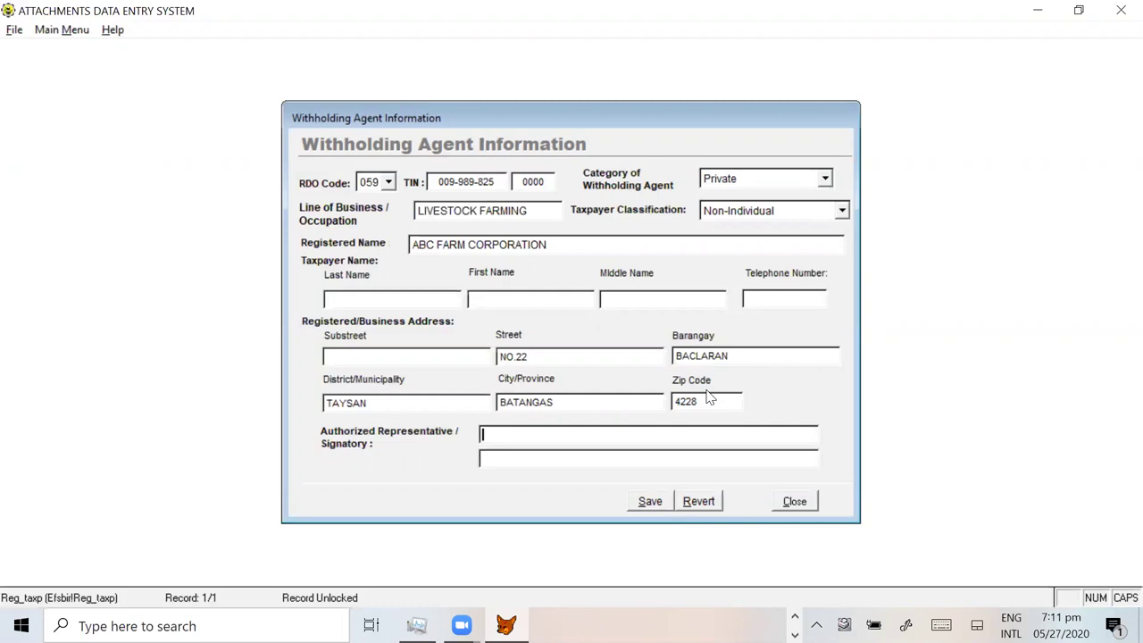
{"action": "key", "text": "alt+Tab"}
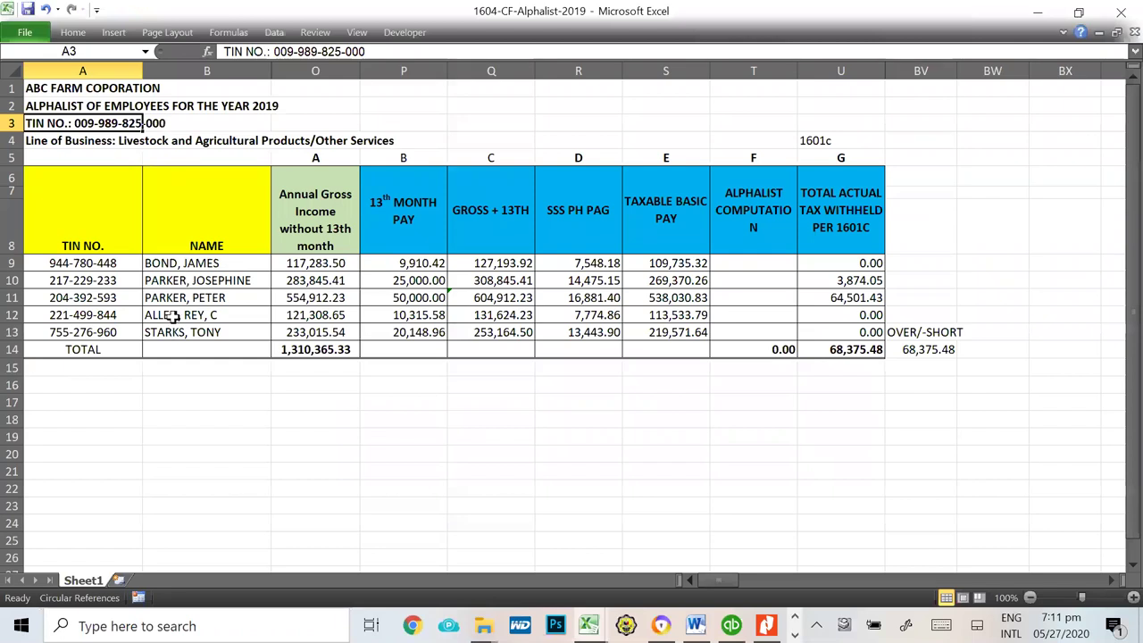
{"action": "left_click", "coordinate": [183, 297]}
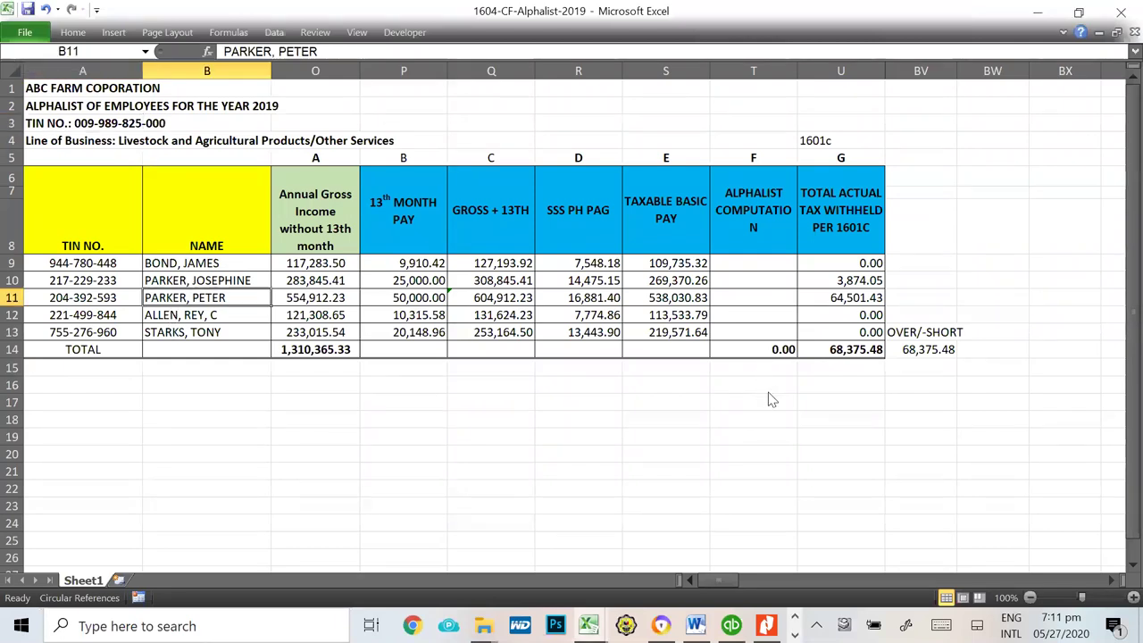
{"action": "key", "text": "alt+Tab"}
{"action": "type", "text": "FETER"}
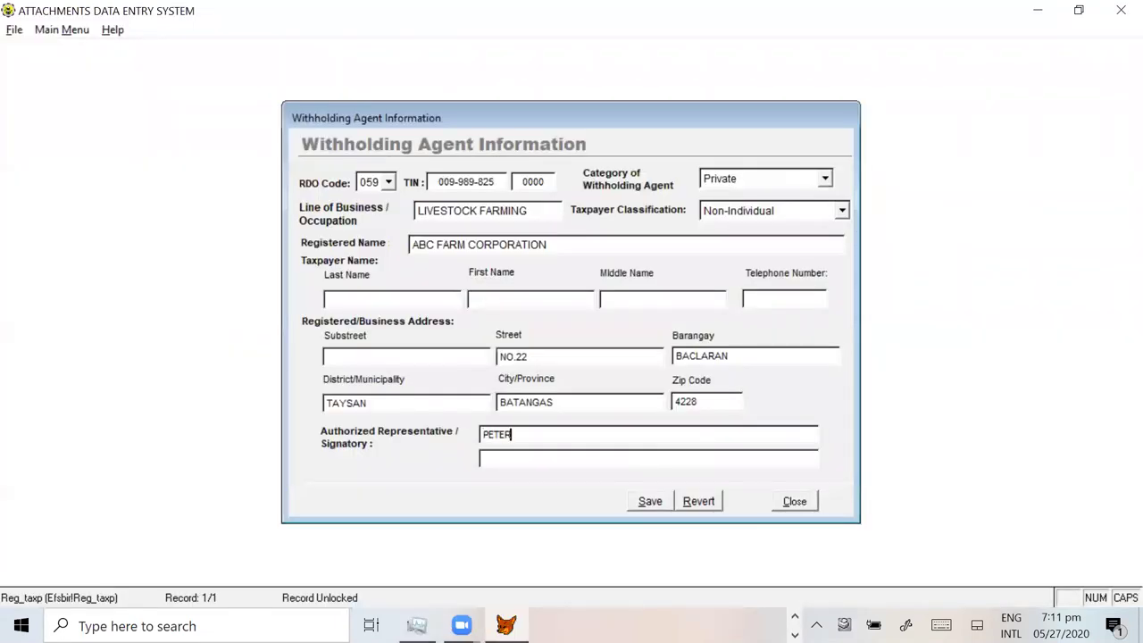
{"action": "type", "text": " PARKER"}
{"action": "left_click", "coordinate": [548, 461]}
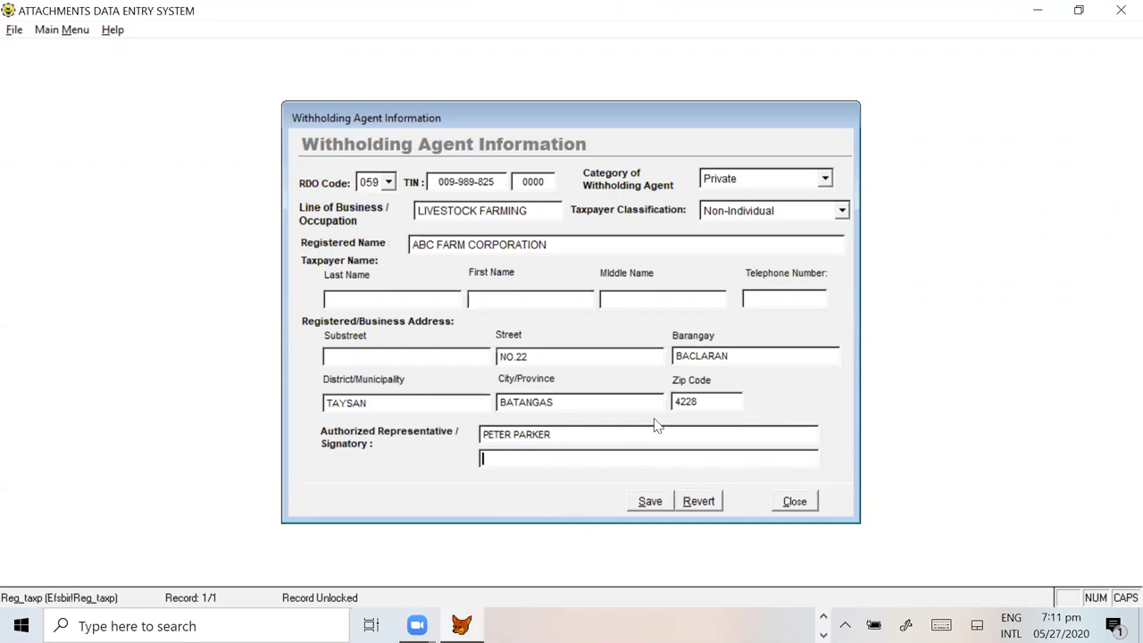
{"action": "left_click", "coordinate": [650, 501]}
Step: Close the agent form and open the 1604CF schedule menu
{"action": "left_click", "coordinate": [795, 502]}
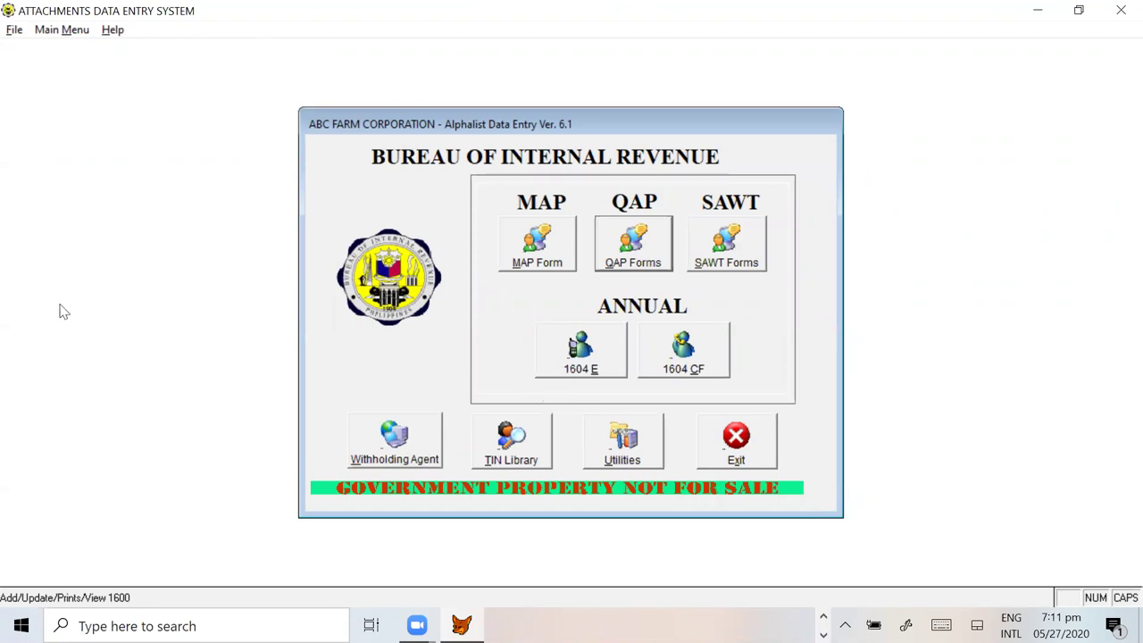
{"action": "left_click", "coordinate": [703, 365]}
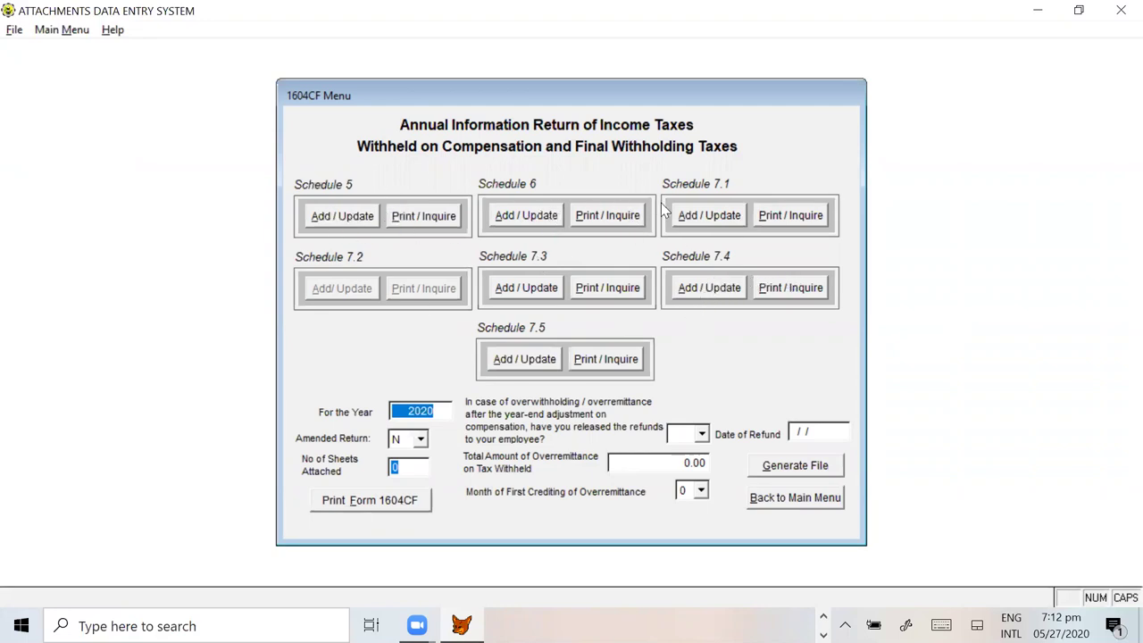
Step: Dismiss the working-year 2020 message and reopen the 1604CF menu from the Main Menu
{"action": "left_click", "coordinate": [723, 223]}
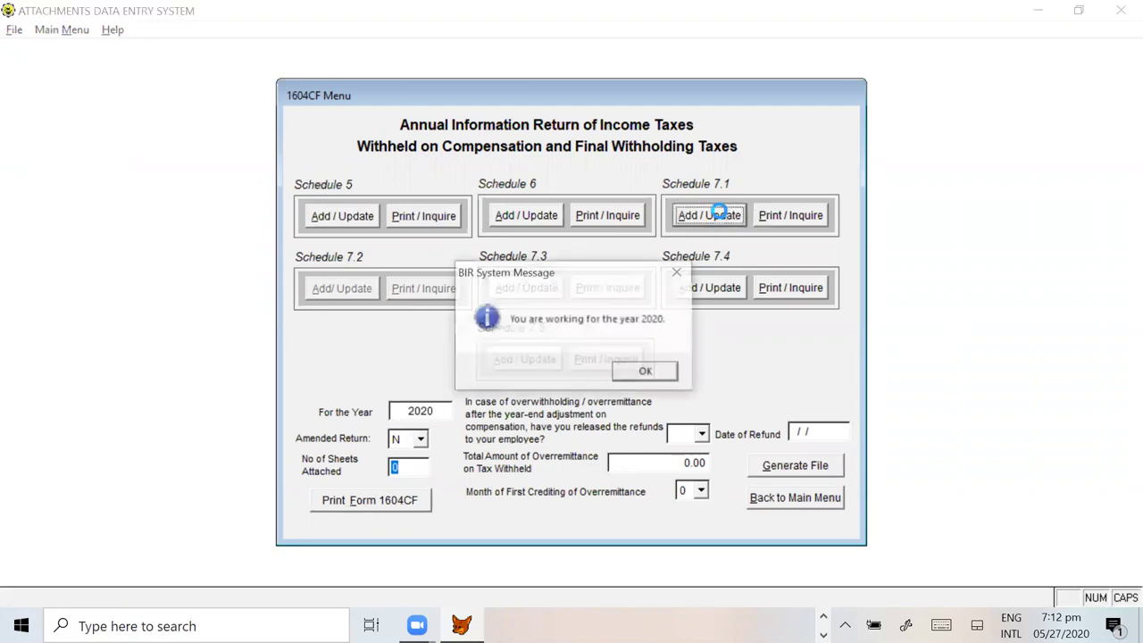
{"action": "left_click", "coordinate": [647, 372]}
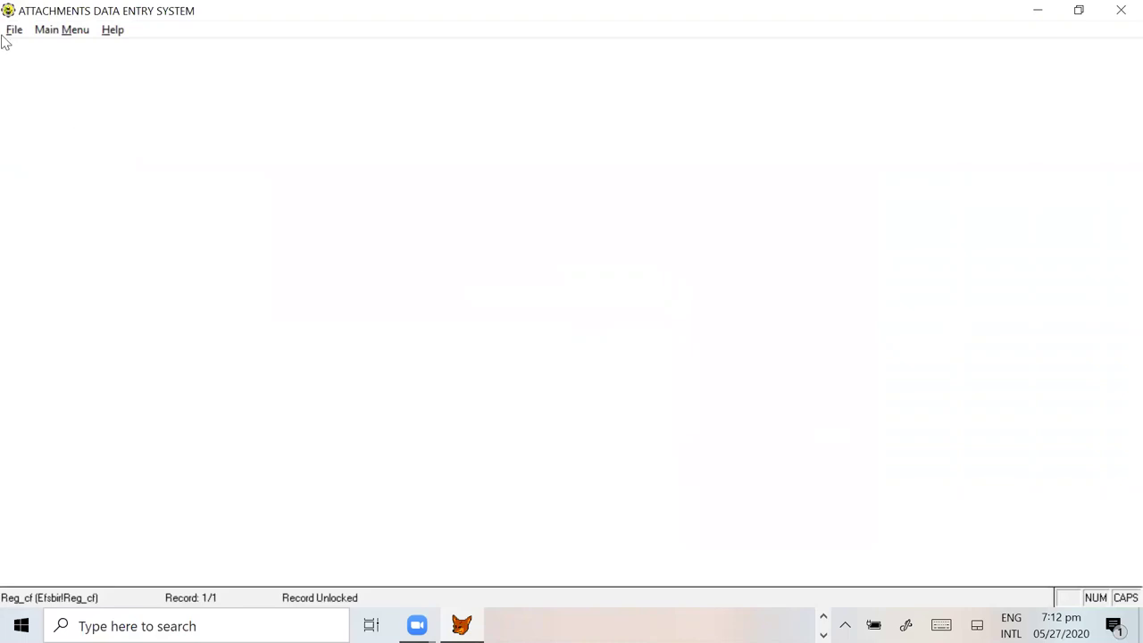
{"action": "left_click", "coordinate": [13, 30]}
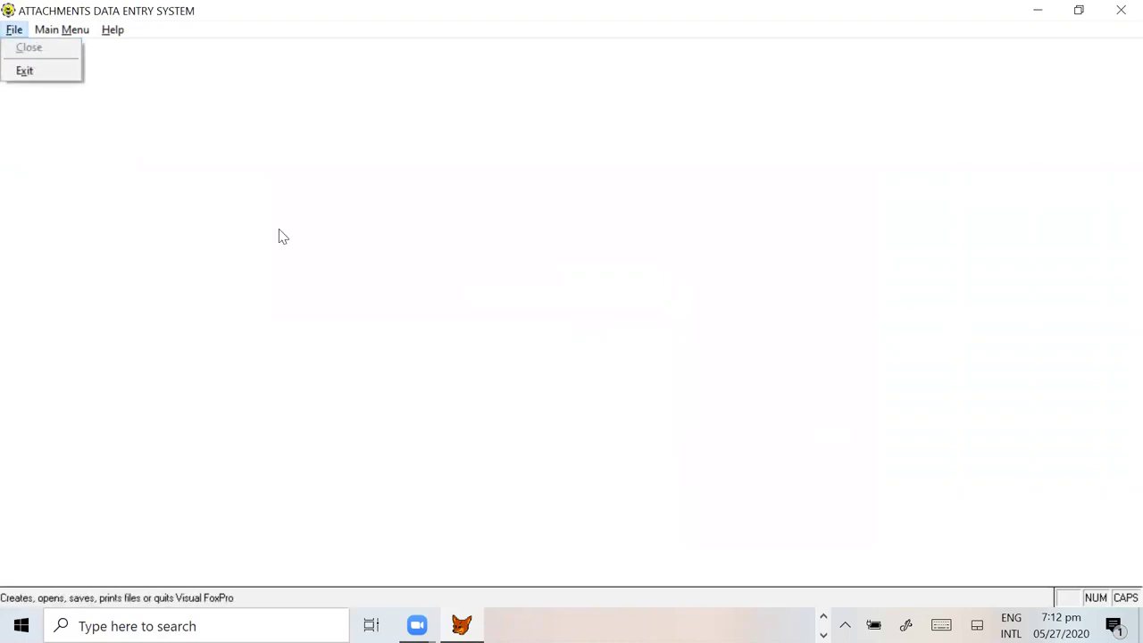
{"action": "left_click", "coordinate": [715, 332]}
{"action": "left_click", "coordinate": [14, 30]}
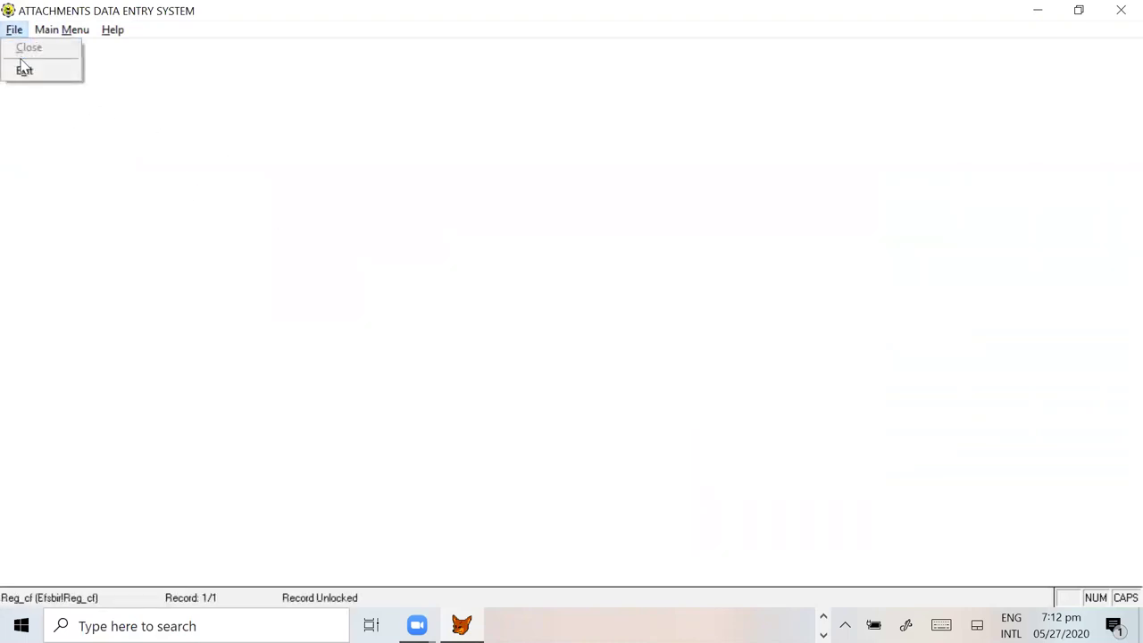
{"action": "mouse_move", "coordinate": [60, 36]}
{"action": "left_click", "coordinate": [63, 78]}
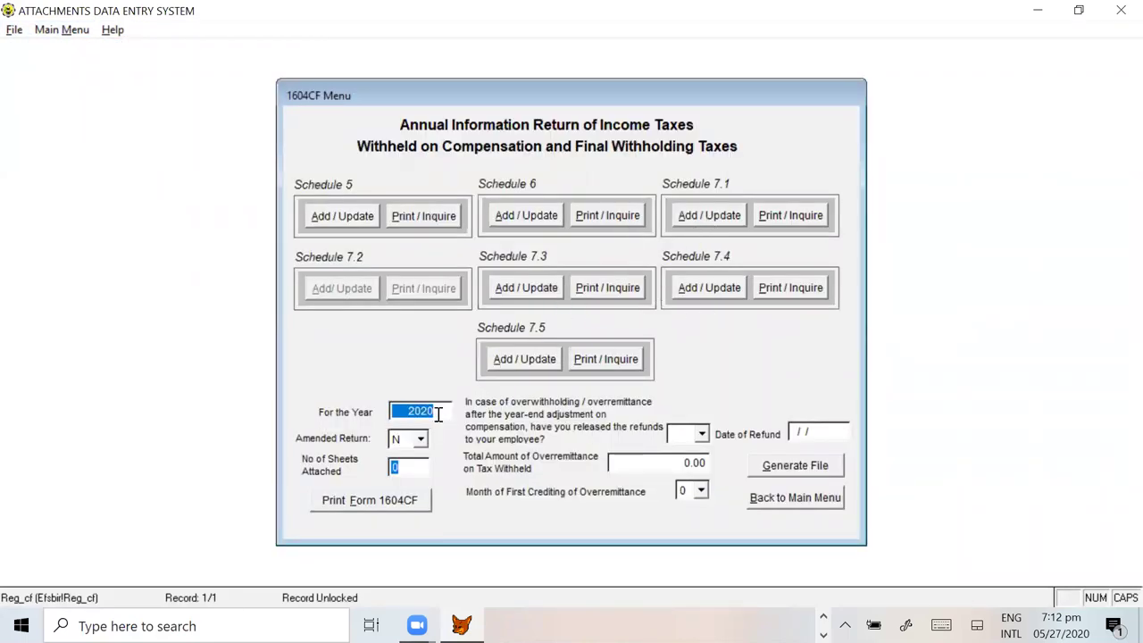
Step: Enter 2019 as the return year and answer Y for refunds released
{"action": "type", "text": "2019"}
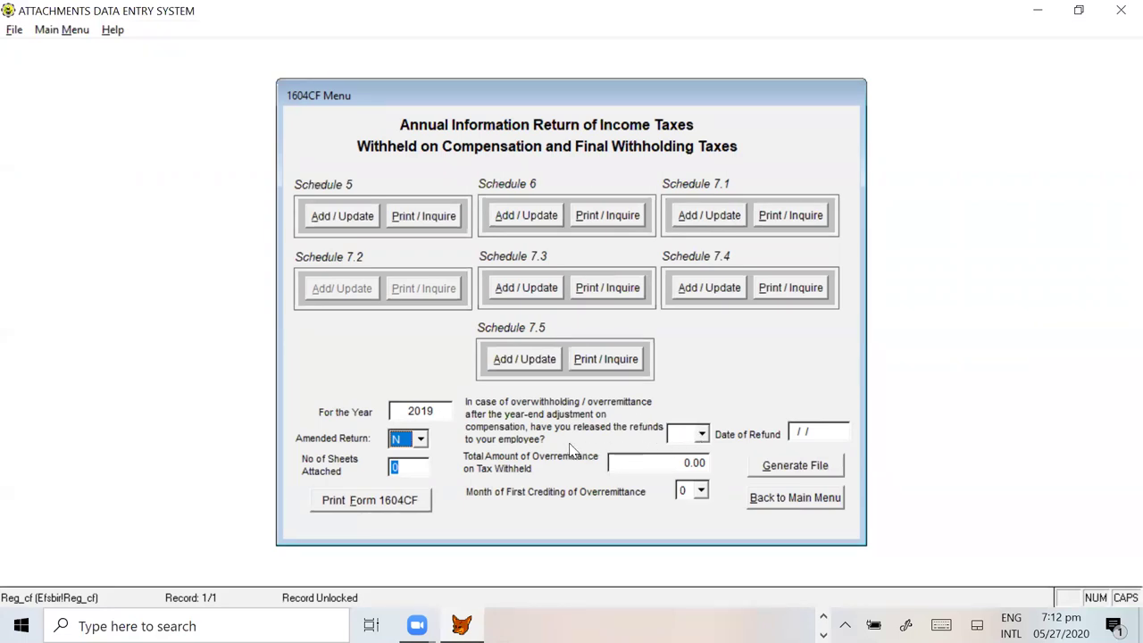
{"action": "left_click", "coordinate": [704, 435]}
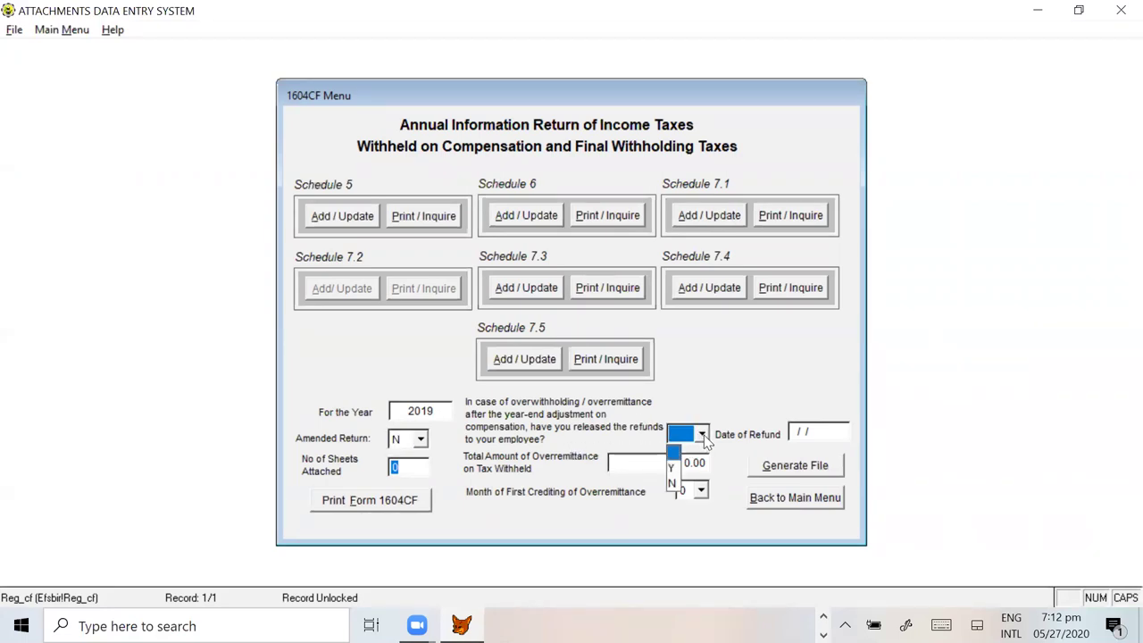
{"action": "left_click", "coordinate": [672, 468]}
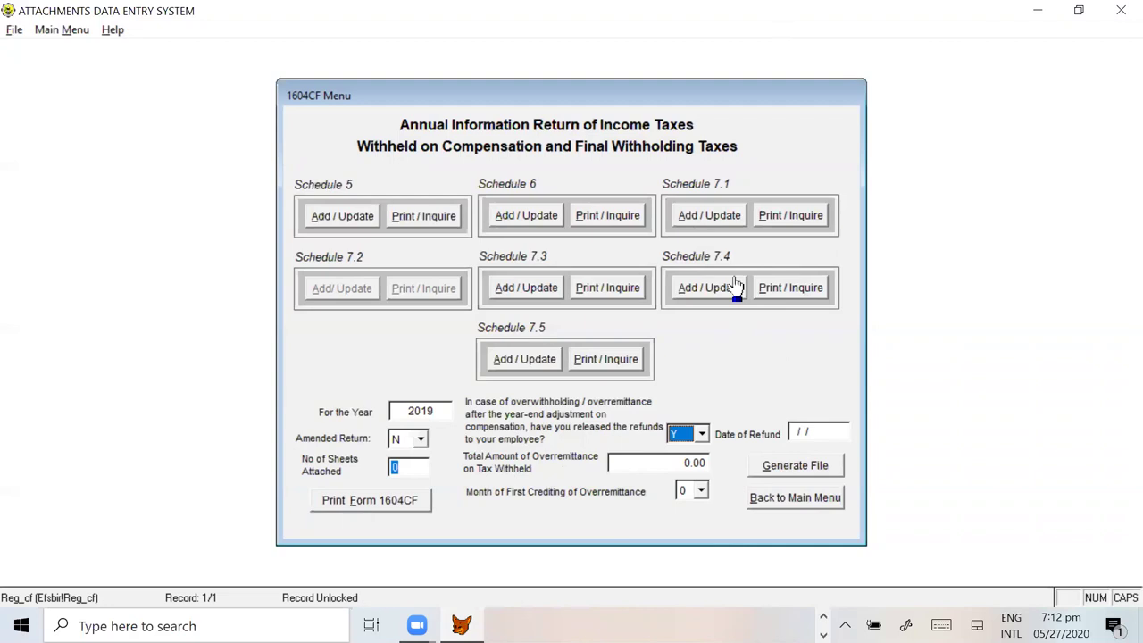
Step: Open Schedule 7.1, then Schedule 7.3, acknowledging the year 2019 notice each time
{"action": "left_click", "coordinate": [714, 221]}
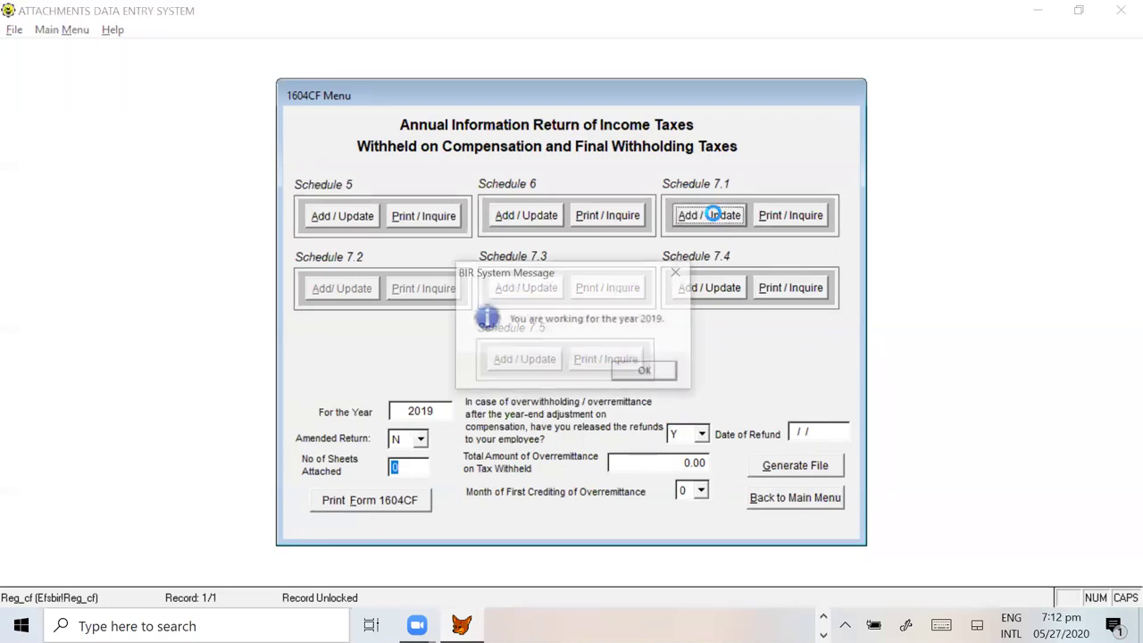
{"action": "left_click", "coordinate": [648, 379]}
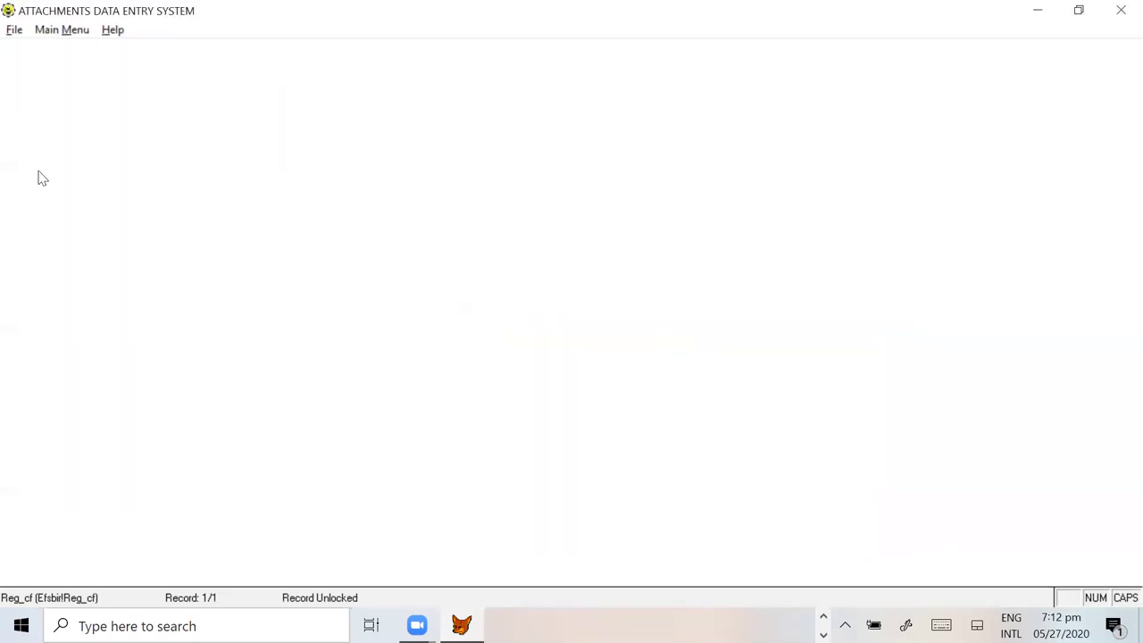
{"action": "left_click", "coordinate": [45, 31]}
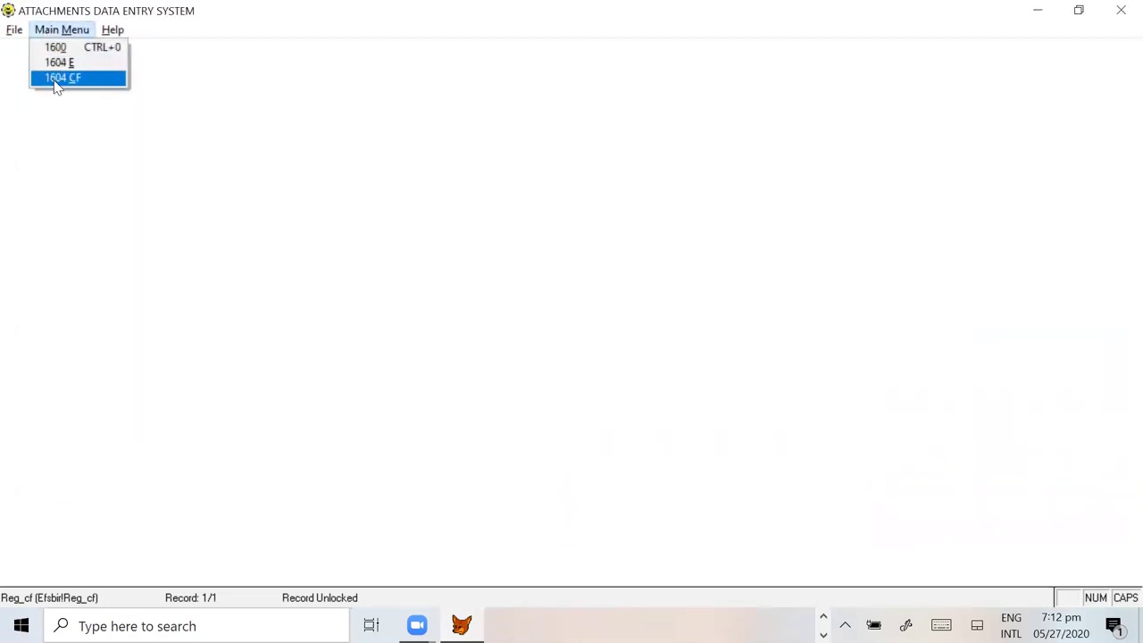
{"action": "left_click", "coordinate": [55, 78]}
{"action": "left_click", "coordinate": [555, 309]}
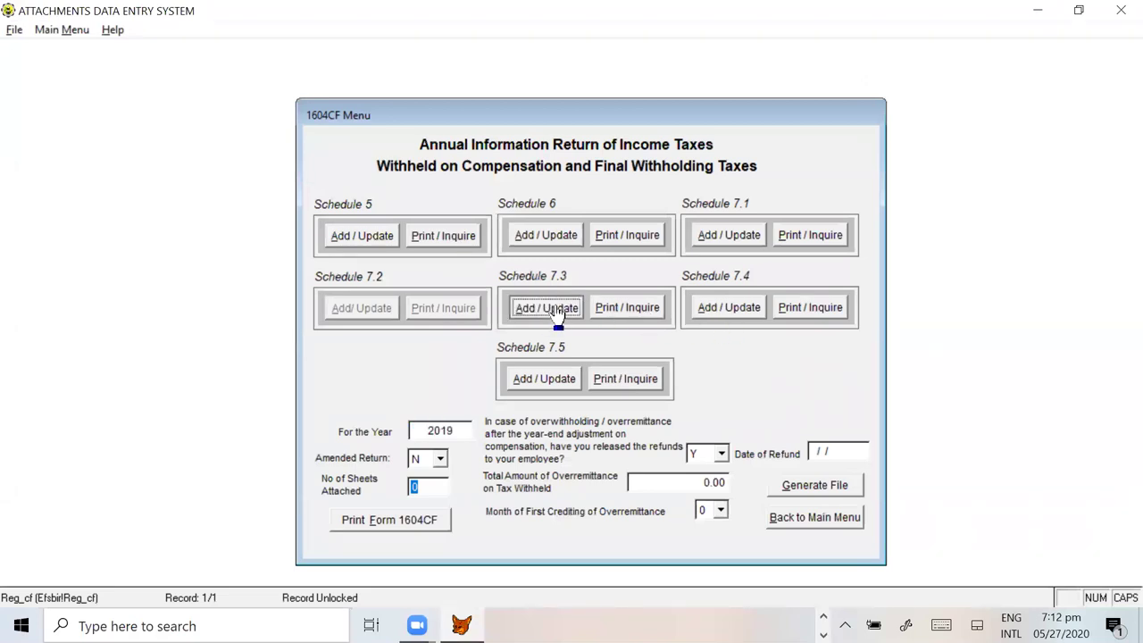
{"action": "left_click", "coordinate": [645, 373]}
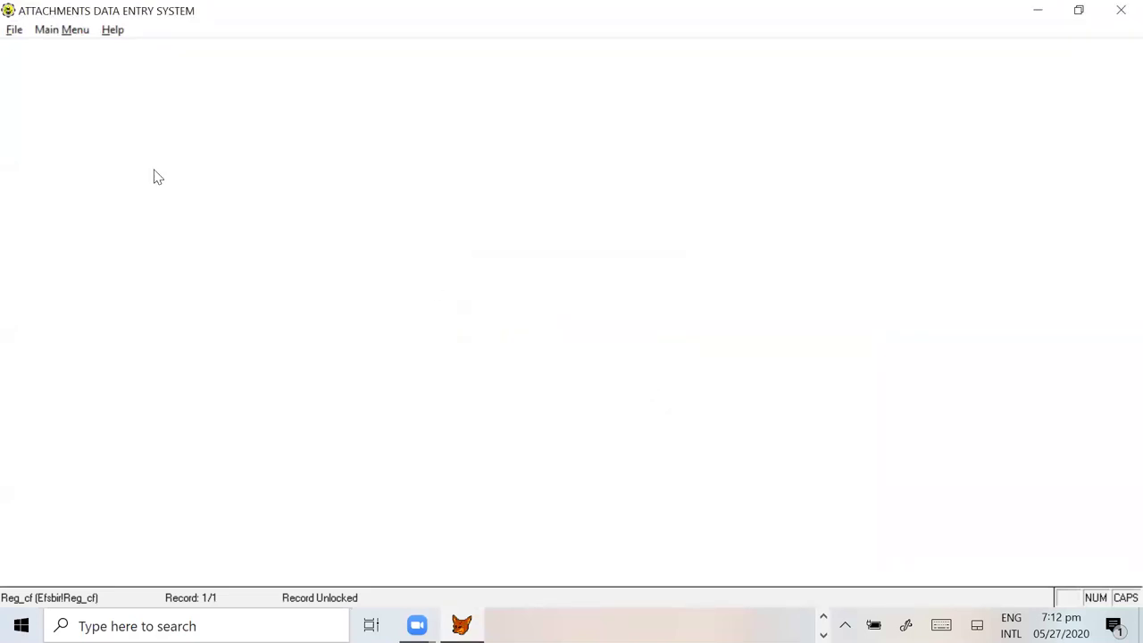
Step: Reopen the 1604CF menu, open Schedule 7.3 again, accept the notice and close the menus
{"action": "left_click", "coordinate": [48, 34]}
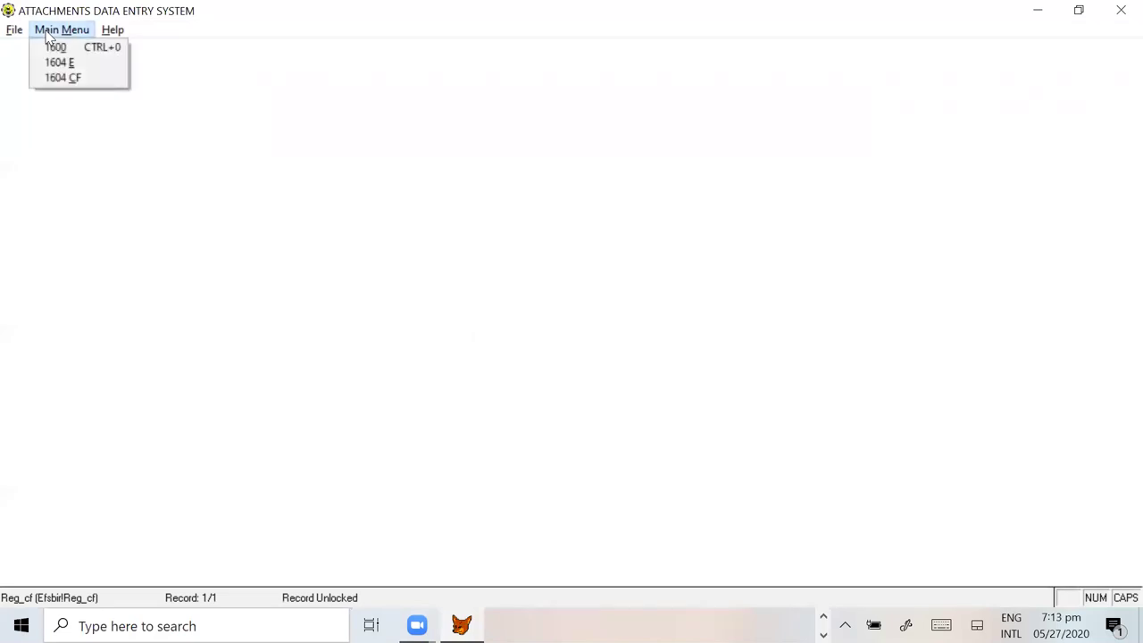
{"action": "mouse_move", "coordinate": [24, 36]}
{"action": "mouse_move", "coordinate": [60, 29]}
{"action": "left_click", "coordinate": [66, 79]}
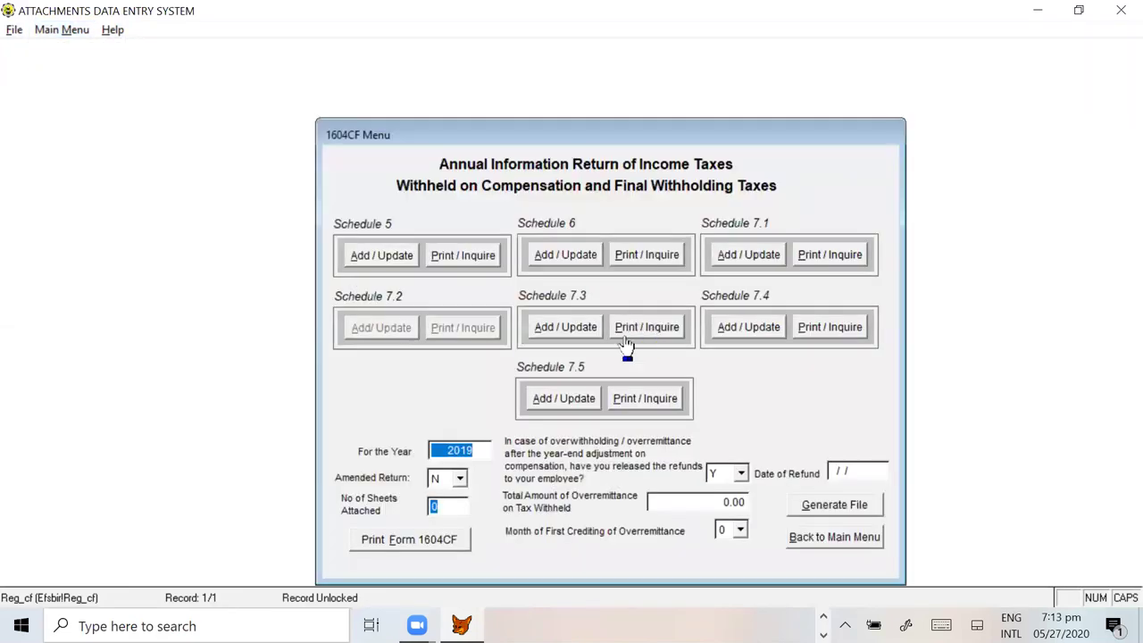
{"action": "left_click", "coordinate": [571, 328]}
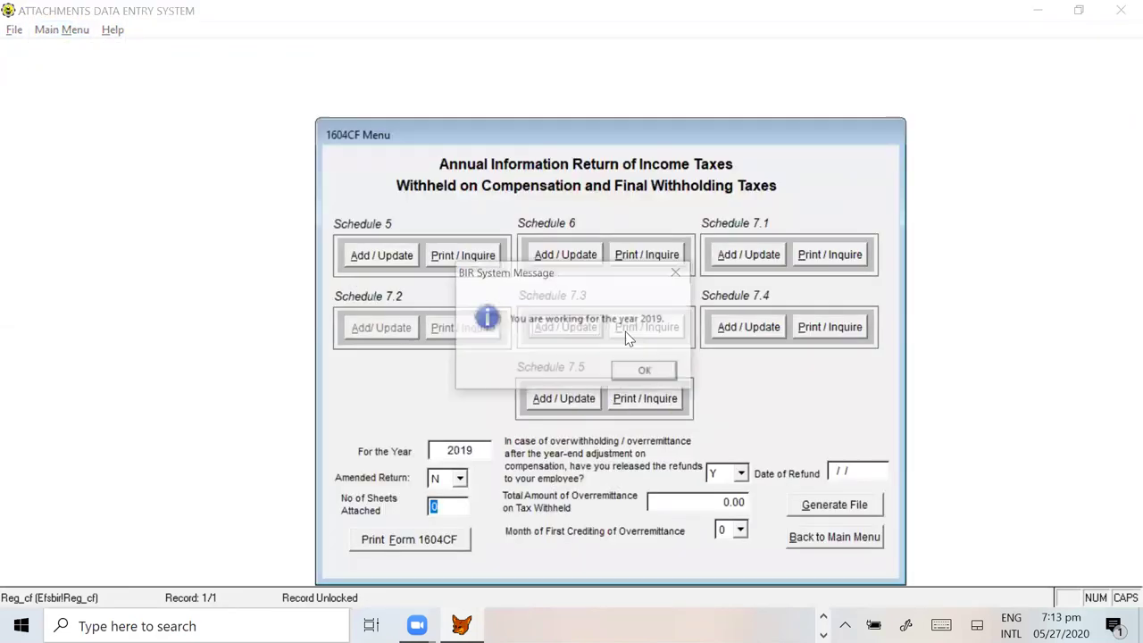
{"action": "left_click", "coordinate": [644, 369]}
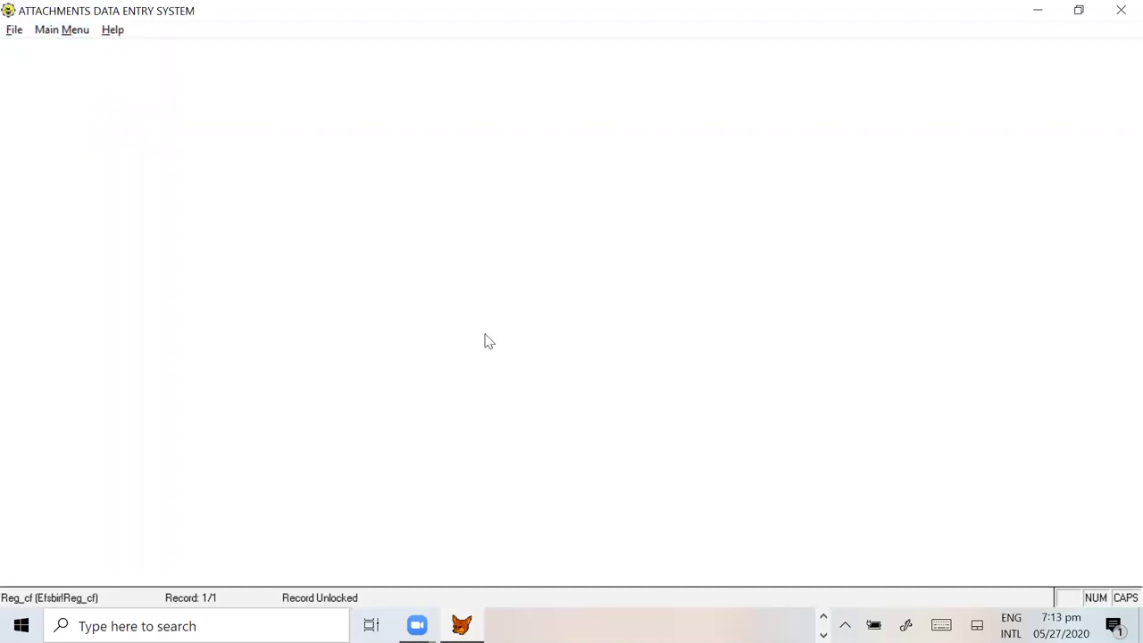
{"action": "left_click", "coordinate": [14, 29]}
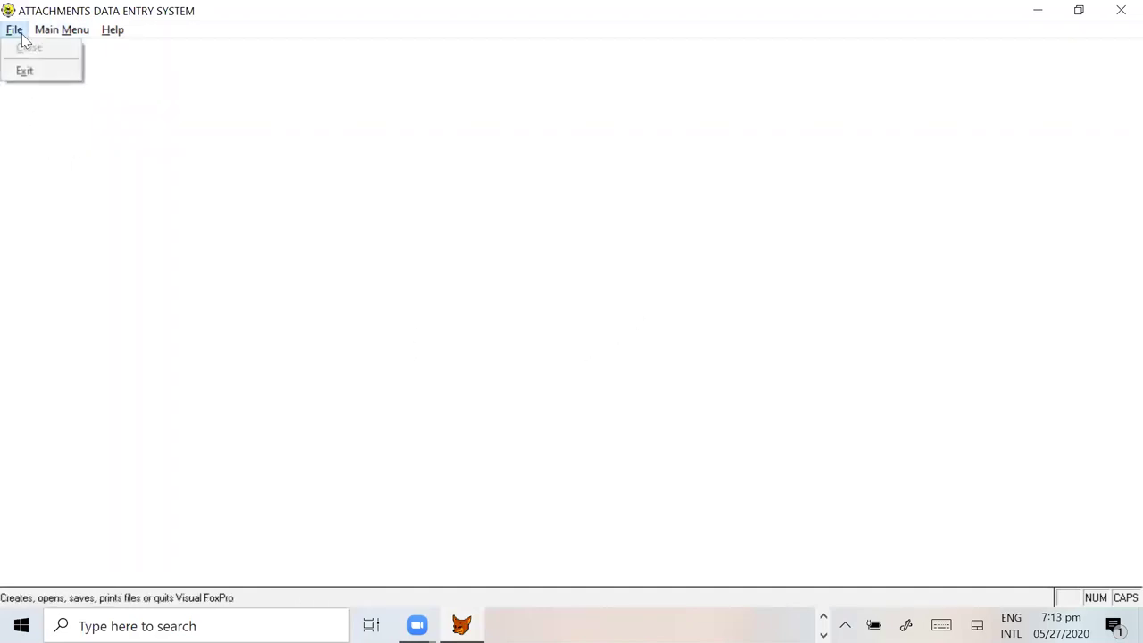
{"action": "mouse_move", "coordinate": [126, 38]}
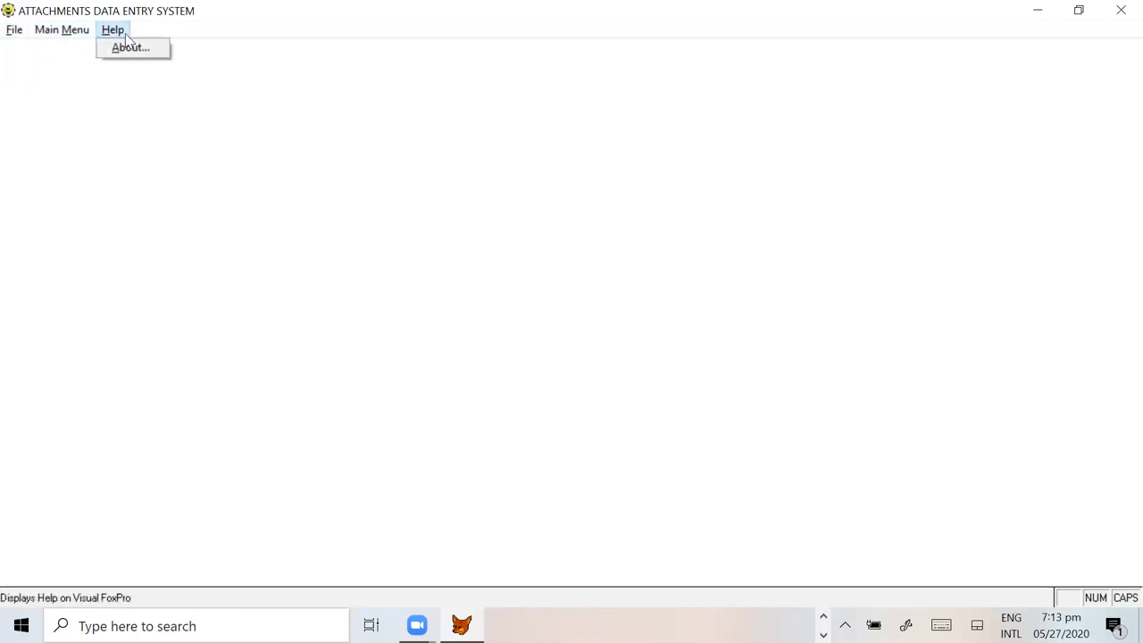
{"action": "left_click", "coordinate": [717, 207]}
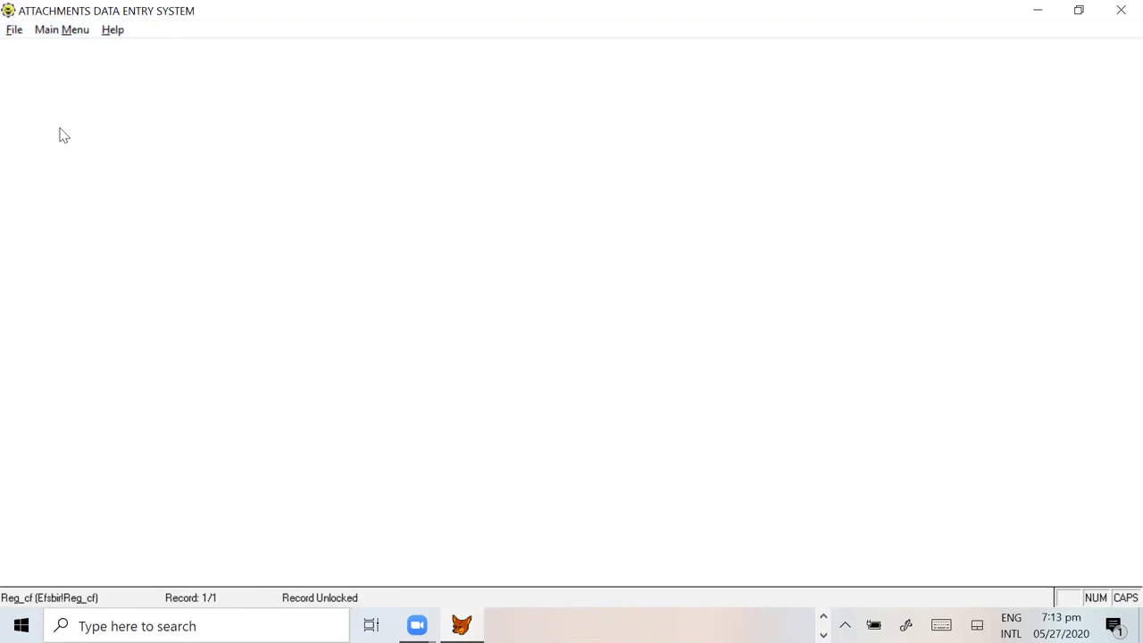
Step: Exit the Alphalist program and cycle through the open windows toward the setup folder
{"action": "left_click", "coordinate": [18, 32]}
{"action": "left_click", "coordinate": [26, 69]}
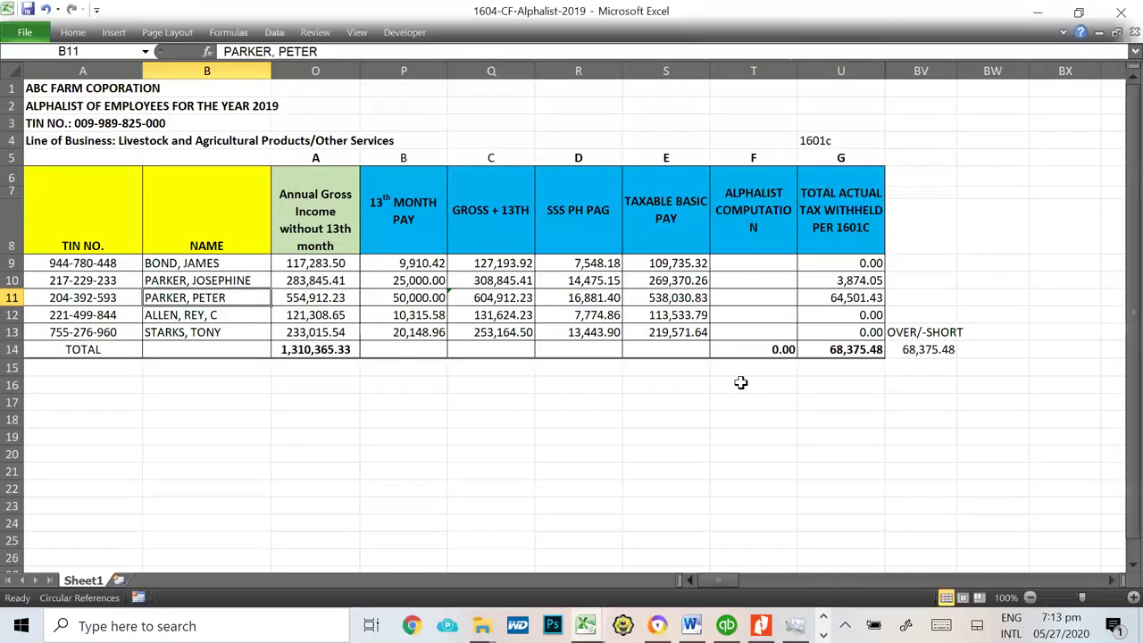
{"action": "left_click_drag", "start_coordinate": [702, 483], "coordinate": [750, 486]}
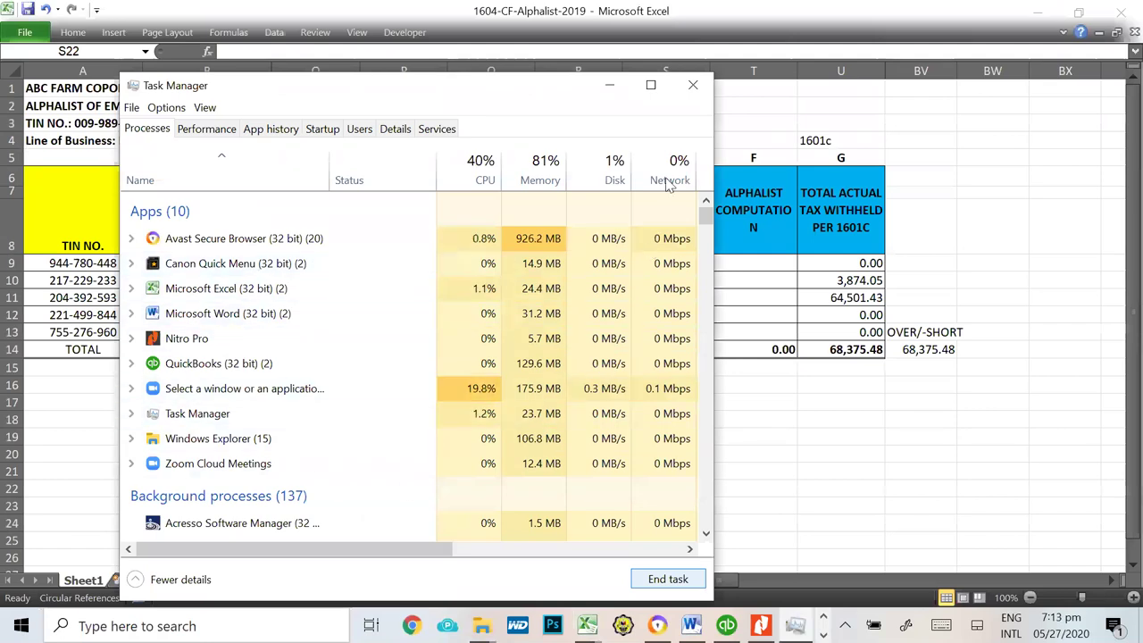
{"action": "key", "text": "alt+Tab"}
{"action": "key", "text": "alt+Tab"}
{"action": "key", "text": "alt+Tab"}
{"action": "key", "text": "alt+Tab"}
{"action": "key", "text": "alt+Tab"}
{"action": "key", "text": "alt+Tab"}
{"action": "key", "text": "alt+Tab"}
{"action": "key", "text": "alt+Tab"}
{"action": "key", "text": "alt+Tab"}
{"action": "key", "text": "alt+Tab"}
{"action": "key", "text": "alt+Tab"}
{"action": "key", "text": "alt+Tab"}
{"action": "key", "text": "alt+Tab"}
{"action": "key", "text": "alt+Tab"}
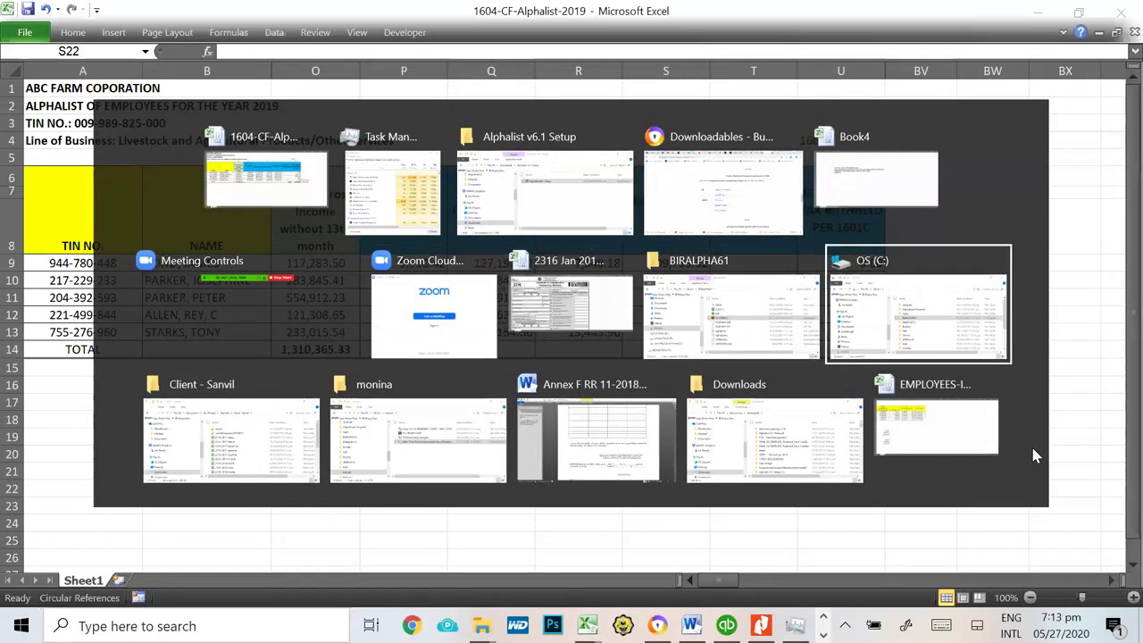
{"action": "key", "text": "alt+Tab"}
{"action": "key", "text": "alt+Tab"}
{"action": "key", "text": "alt+Tab"}
{"action": "key", "text": "alt+Tab"}
{"action": "key", "text": "alt+Tab"}
{"action": "key", "text": "alt+Tab"}
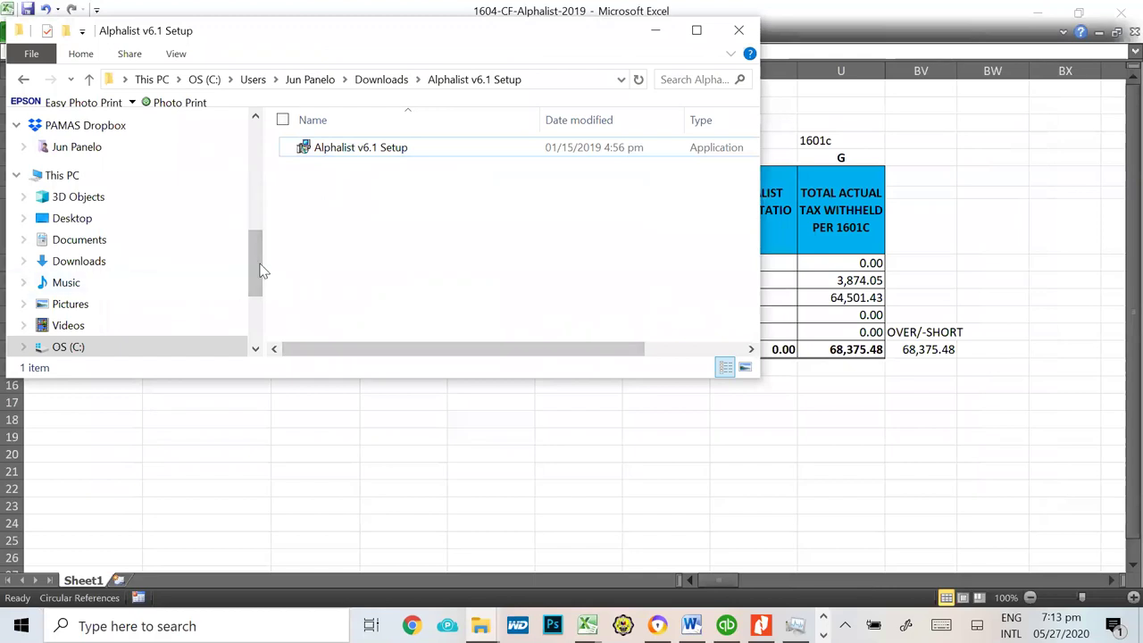
Step: Review the contents of the BIRALPHA61 install folder
{"action": "left_click_drag", "start_coordinate": [262, 270], "coordinate": [264, 159]}
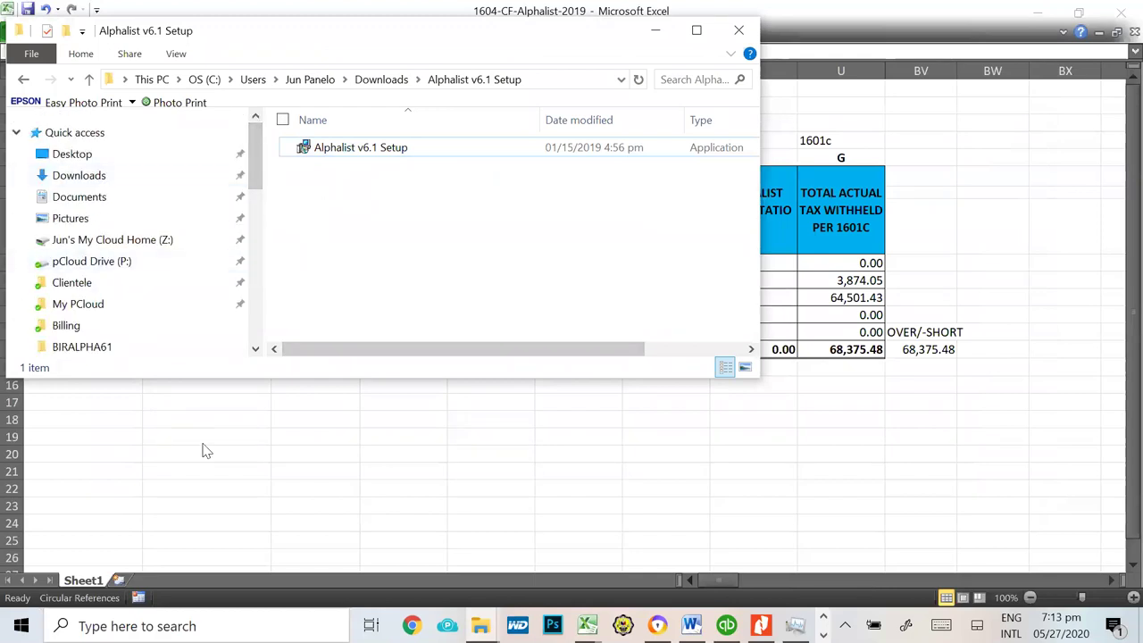
{"action": "left_click", "coordinate": [99, 349]}
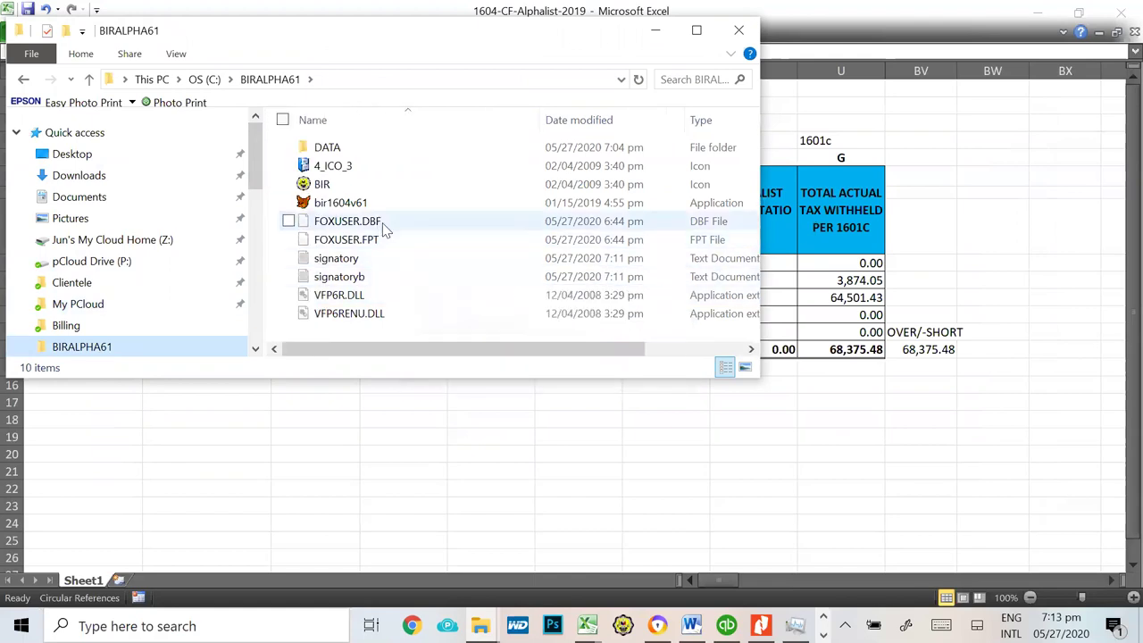
{"action": "scroll", "coordinate": [410, 276], "scroll_direction": "right", "scroll_amount": 1}
{"action": "scroll", "coordinate": [413, 276], "scroll_direction": "left", "scroll_amount": 1}
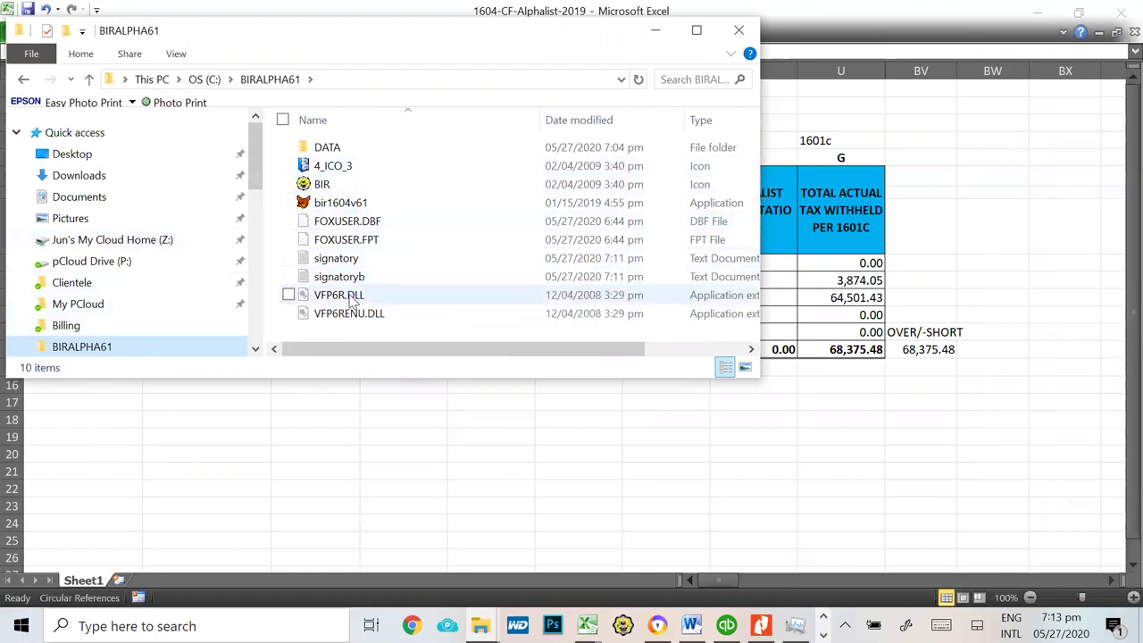
{"action": "mouse_move", "coordinate": [258, 161]}
{"action": "left_mouse_down"}
{"action": "mouse_move", "coordinate": [255, 308]}
{"action": "mouse_move", "coordinate": [255, 148]}
{"action": "left_mouse_up"}
Step: Launch the Alphalist v6.1 Setup installer from the Downloads folder
{"action": "left_click", "coordinate": [77, 177]}
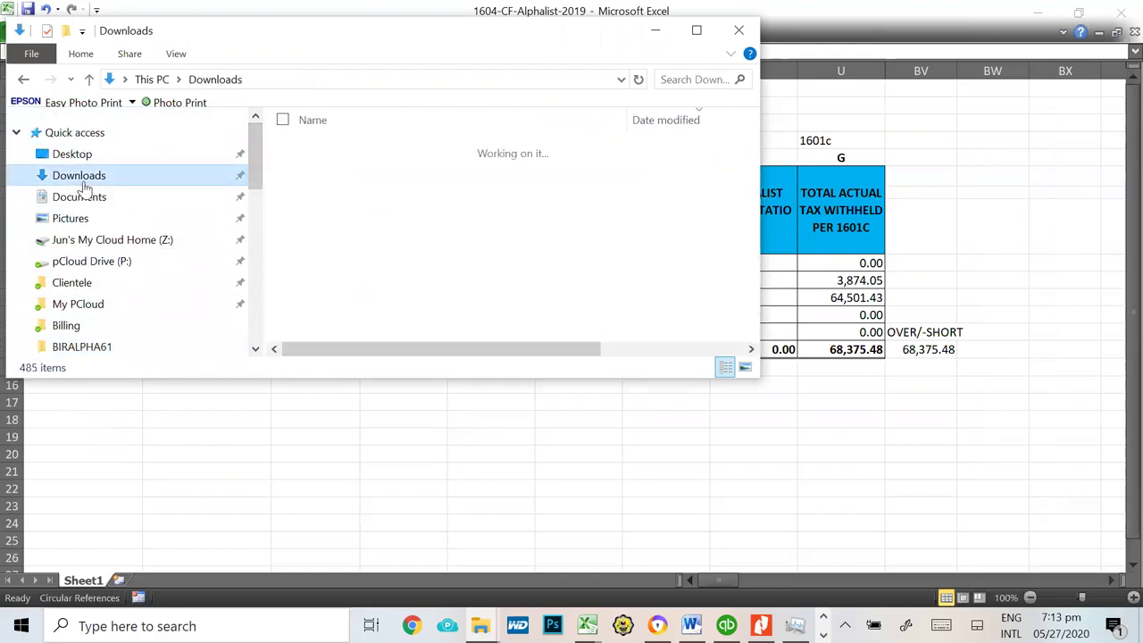
{"action": "double_click", "coordinate": [391, 267]}
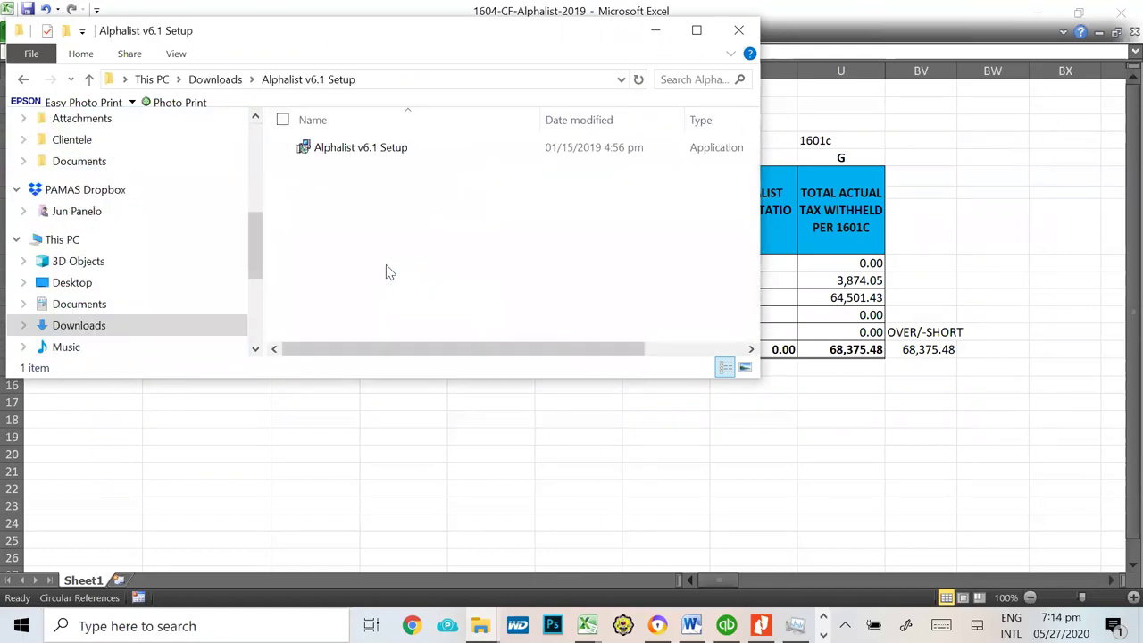
{"action": "double_click", "coordinate": [355, 152]}
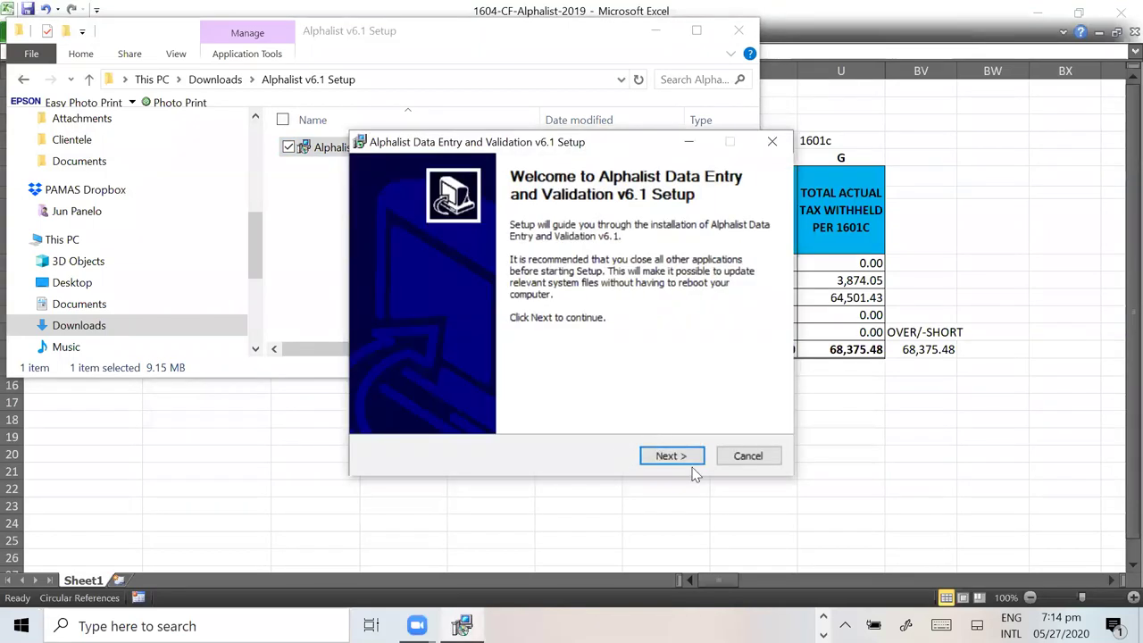
Step: Run the setup wizard with all components selected, install, and finish it
{"action": "left_click", "coordinate": [665, 457]}
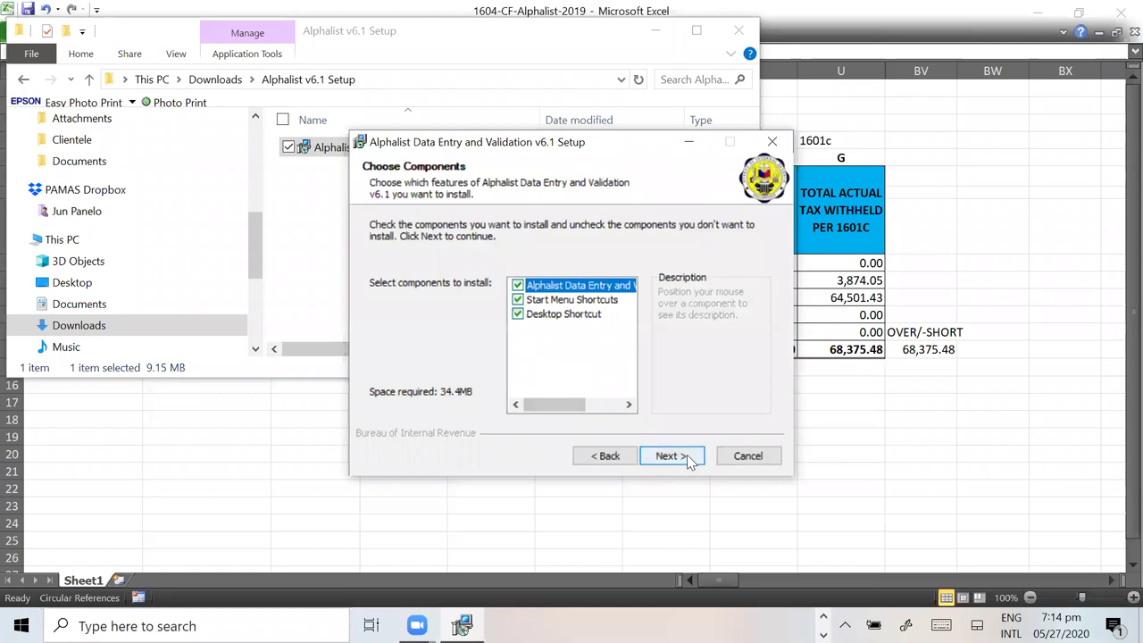
{"action": "left_click", "coordinate": [671, 456]}
{"action": "left_click", "coordinate": [665, 453]}
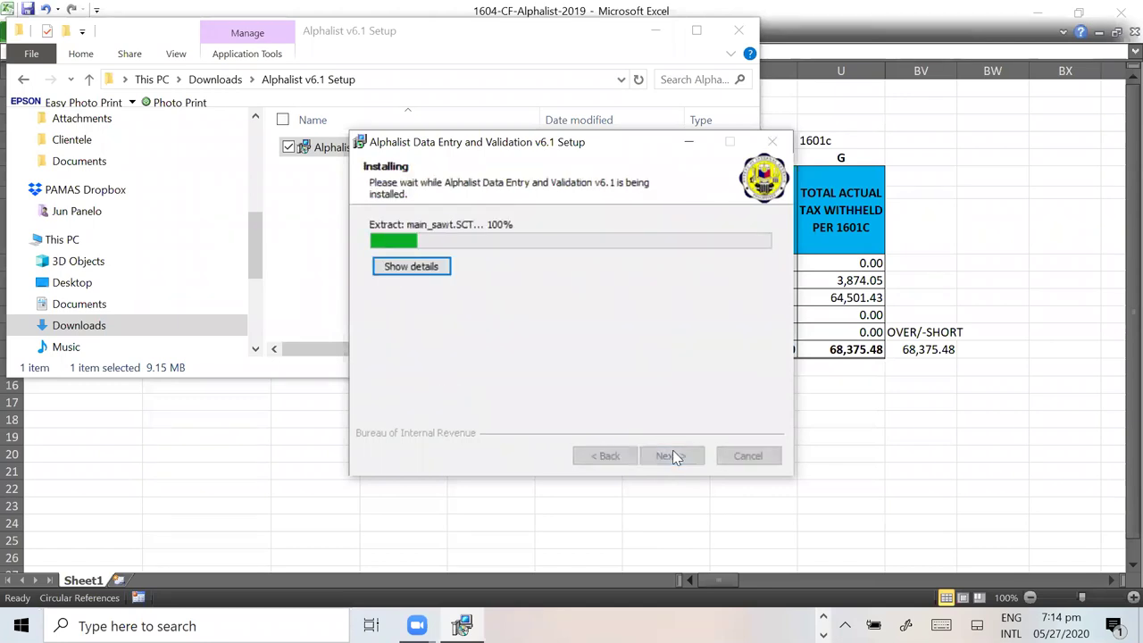
{"action": "left_click", "coordinate": [670, 456]}
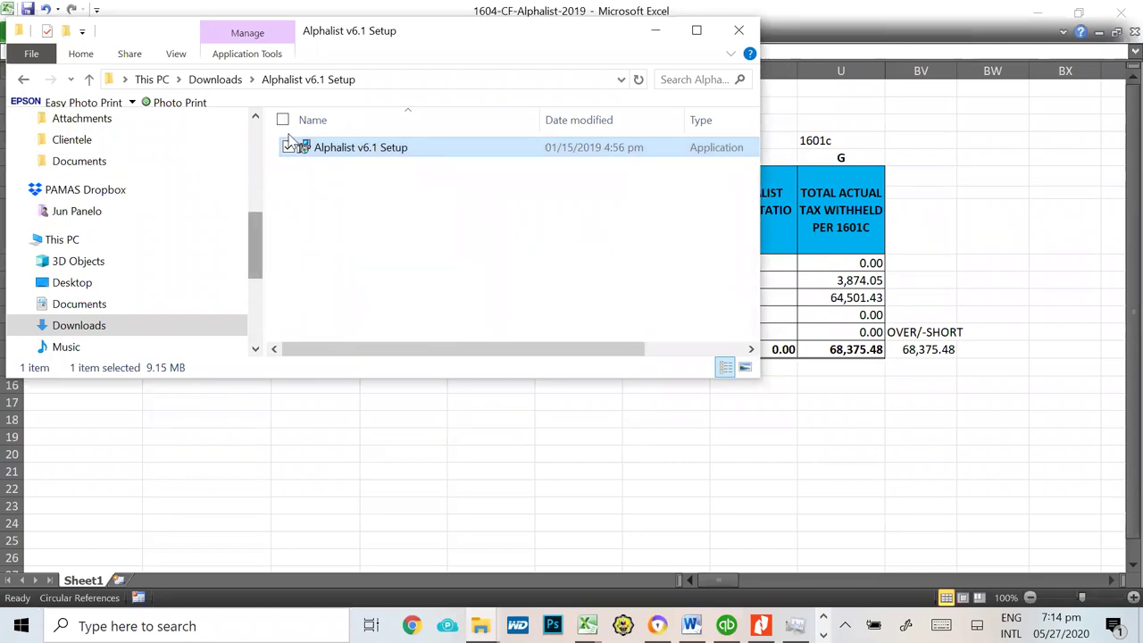
Step: Start the bir1604v61 program from the BIRALPHA61 folder on the C: drive
{"action": "left_click_drag", "start_coordinate": [259, 252], "coordinate": [257, 296]}
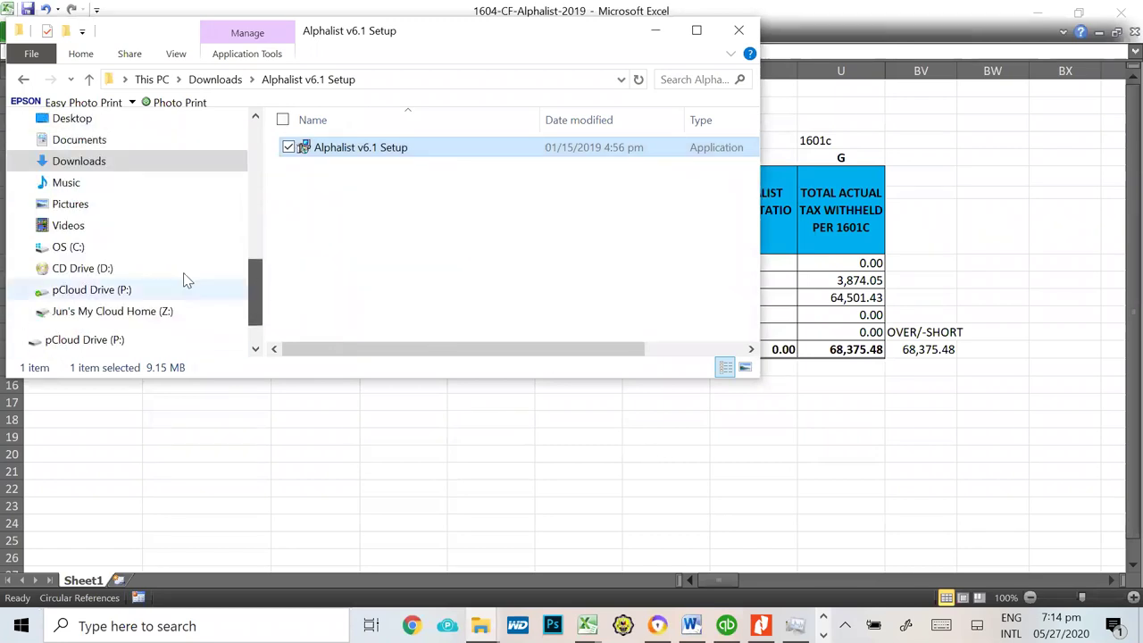
{"action": "left_click", "coordinate": [84, 248]}
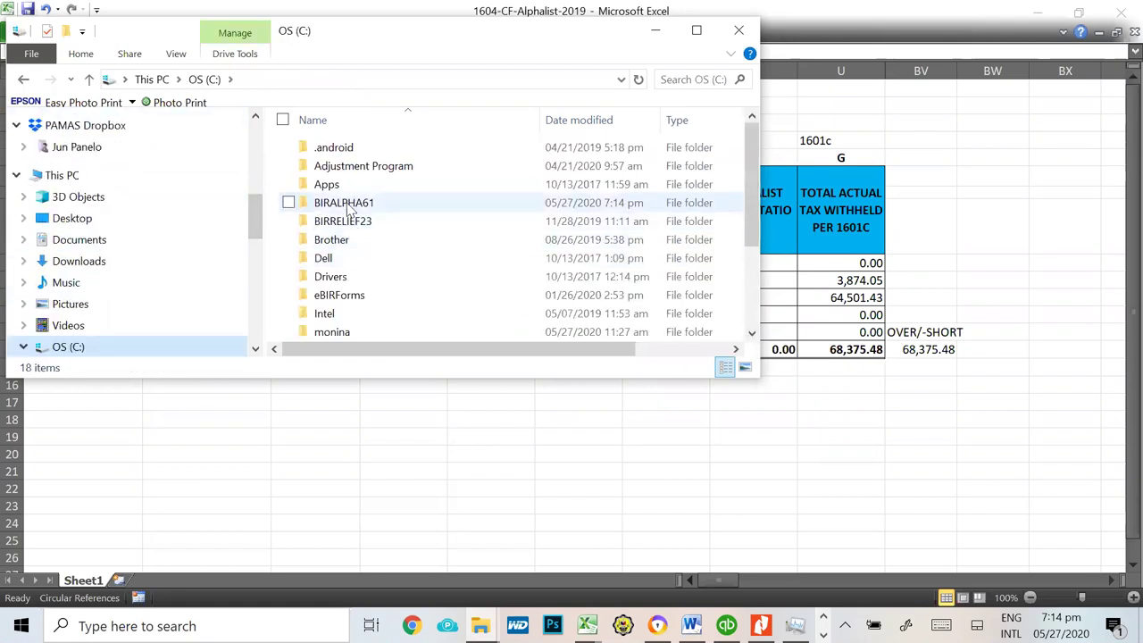
{"action": "double_click", "coordinate": [349, 203]}
{"action": "scroll", "coordinate": [543, 248], "scroll_direction": "down", "scroll_amount": 8}
{"action": "scroll", "coordinate": [357, 214], "scroll_direction": "up", "scroll_amount": 2}
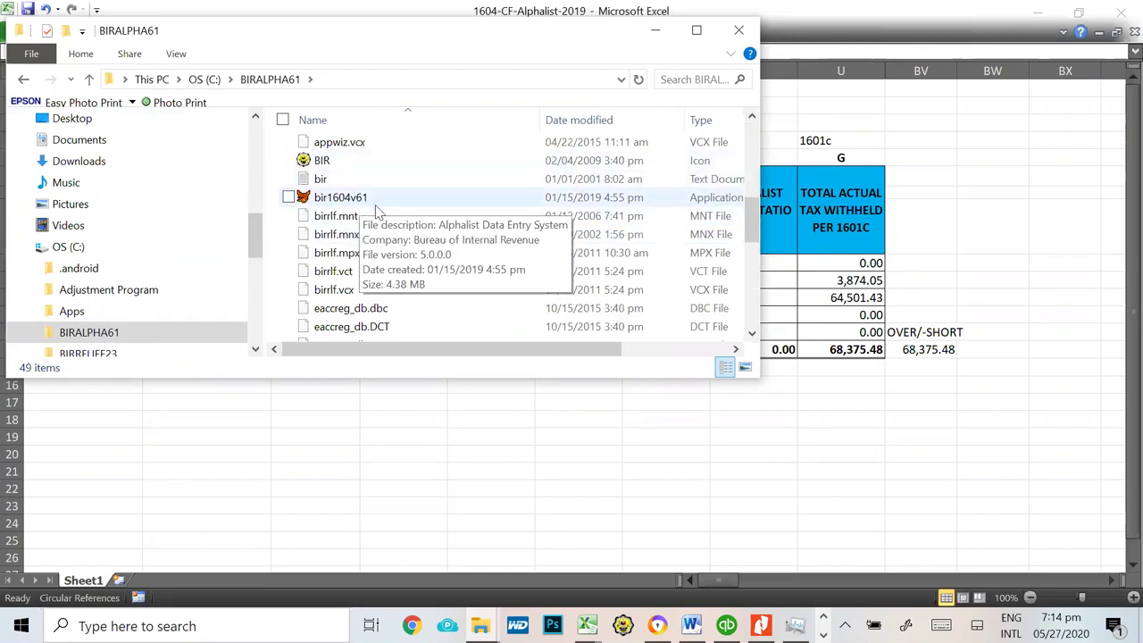
{"action": "left_click", "coordinate": [370, 201]}
{"action": "key", "text": "Return"}
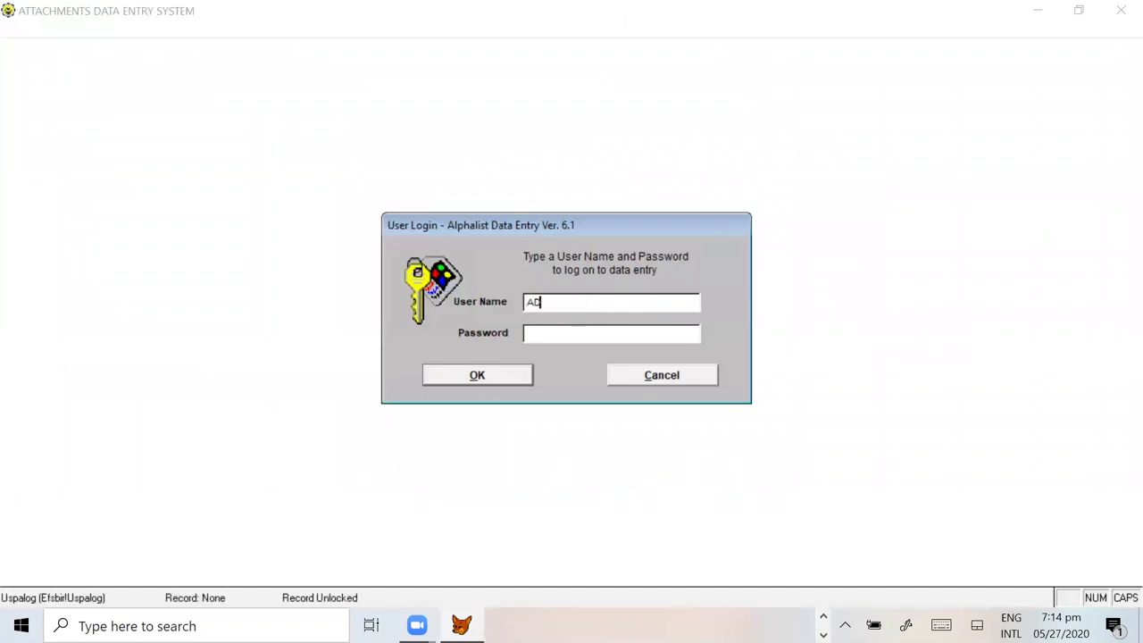
Step: Log in with the user name and password, then agree to enter company taxpayer info
{"action": "key", "text": "Tab"}
{"action": "key", "text": "Caps_Lock"}
{"action": "left_click", "coordinate": [477, 376]}
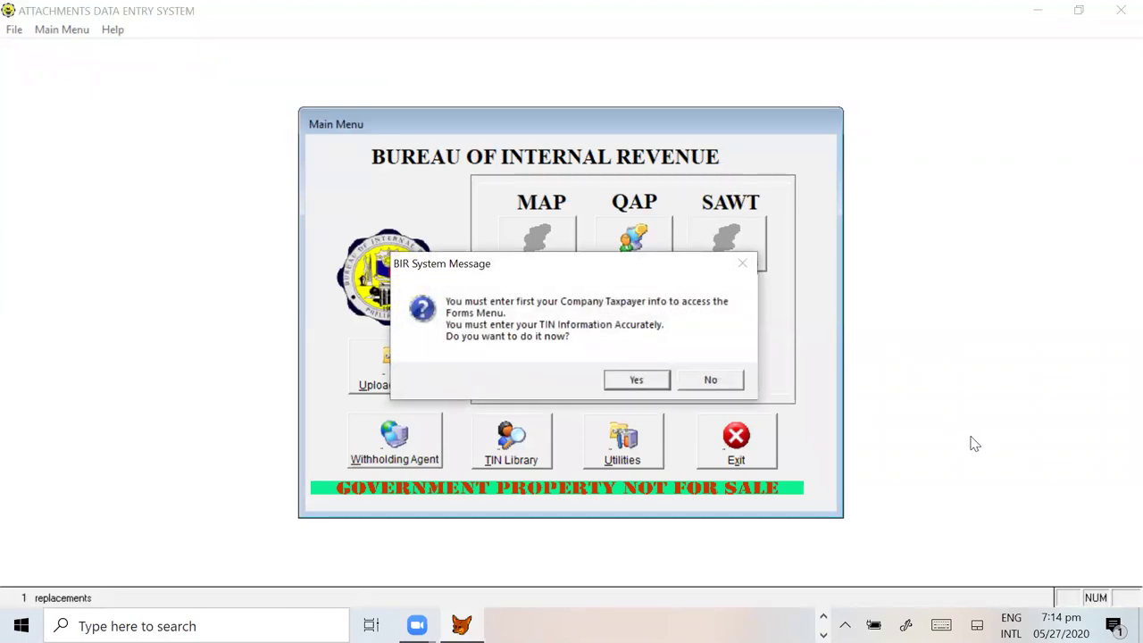
{"action": "left_click", "coordinate": [636, 383]}
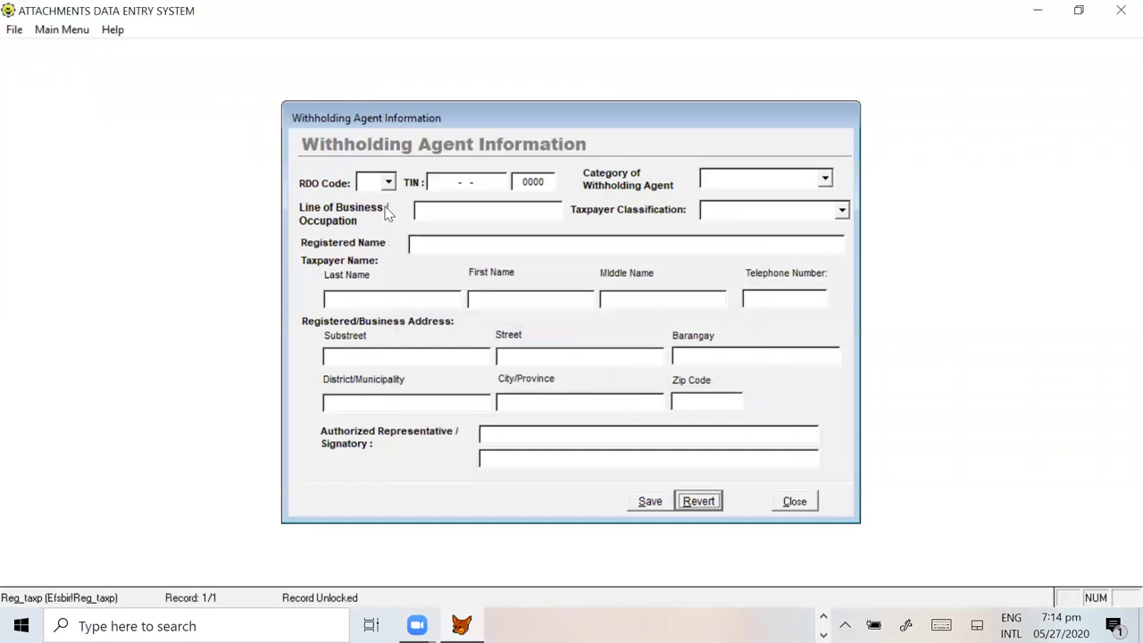
Step: Set the RDO Code to 059 and start typing the company TIN
{"action": "left_click", "coordinate": [389, 181]}
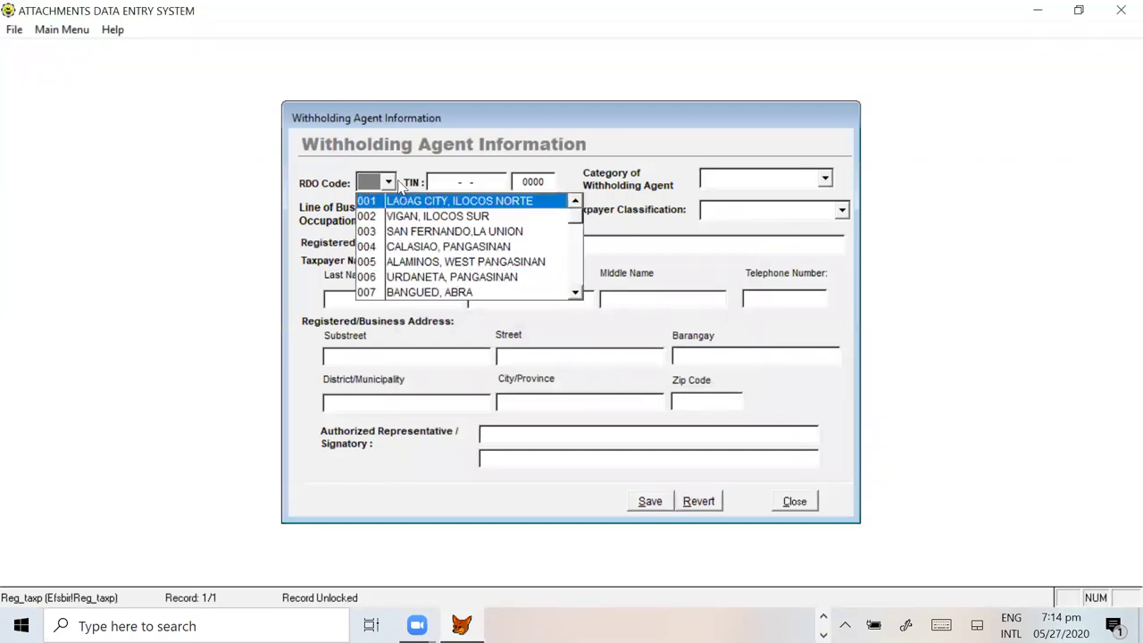
{"action": "left_click", "coordinate": [389, 183]}
{"action": "key", "text": "Down"}
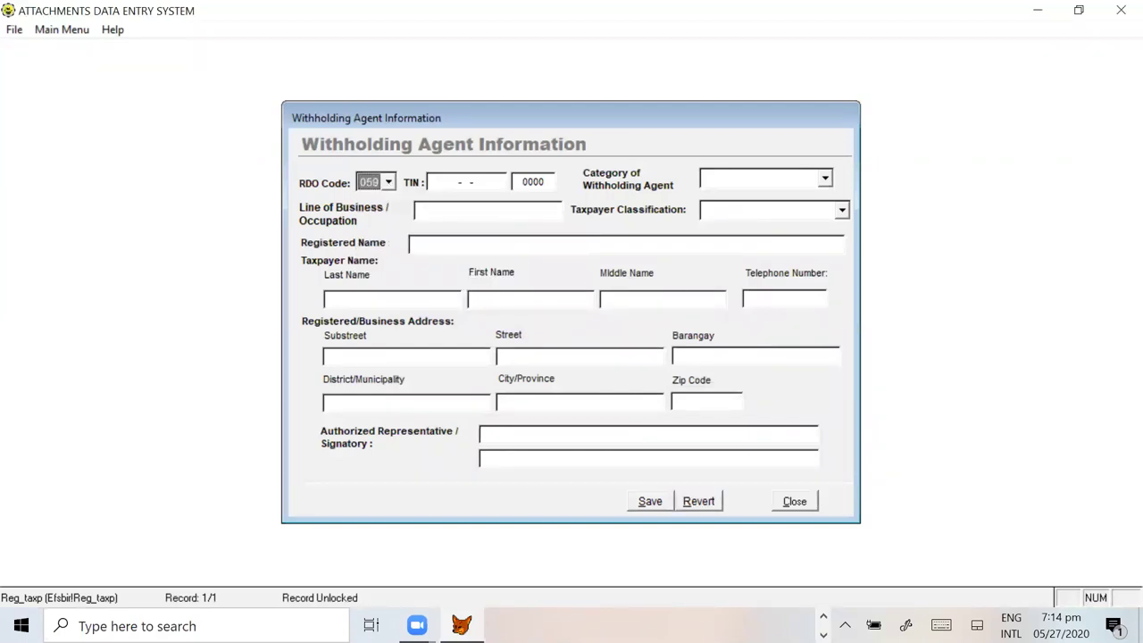
{"action": "left_click", "coordinate": [451, 182]}
{"action": "type", "text": "0"}
{"action": "left_click", "coordinate": [389, 184]}
{"action": "left_click", "coordinate": [623, 375]}
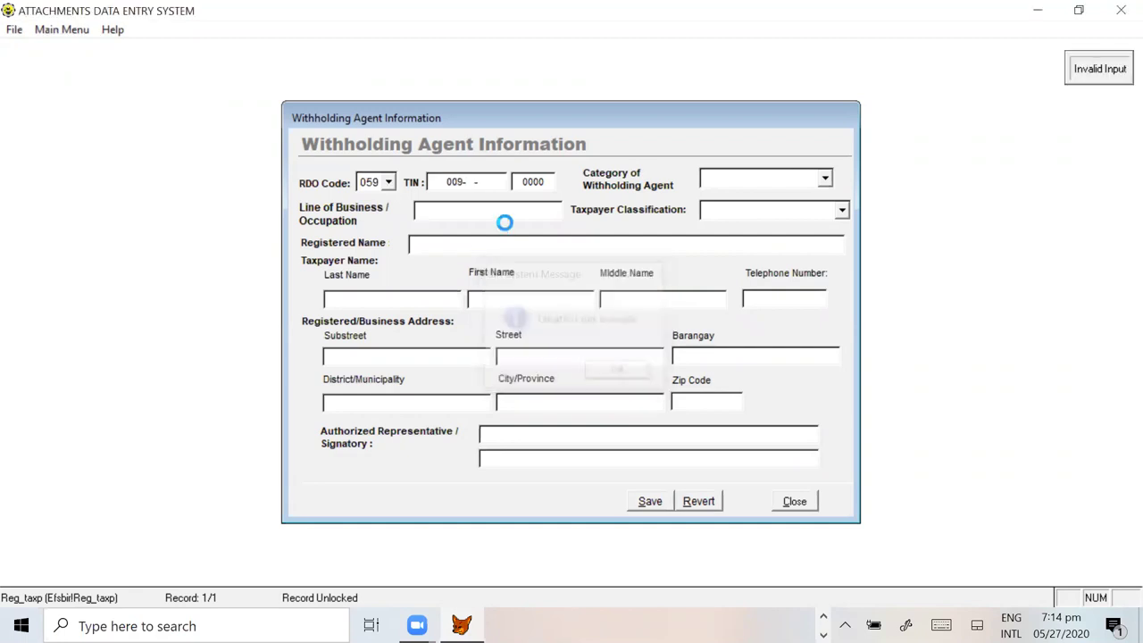
{"action": "left_click", "coordinate": [466, 181]}
{"action": "double_click", "coordinate": [490, 182]}
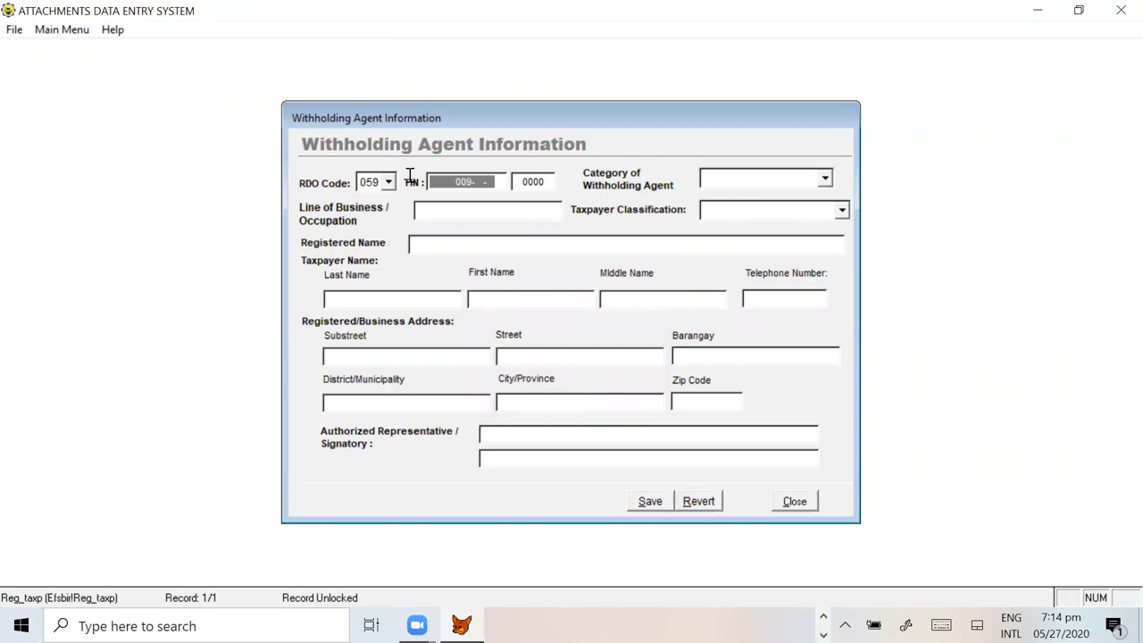
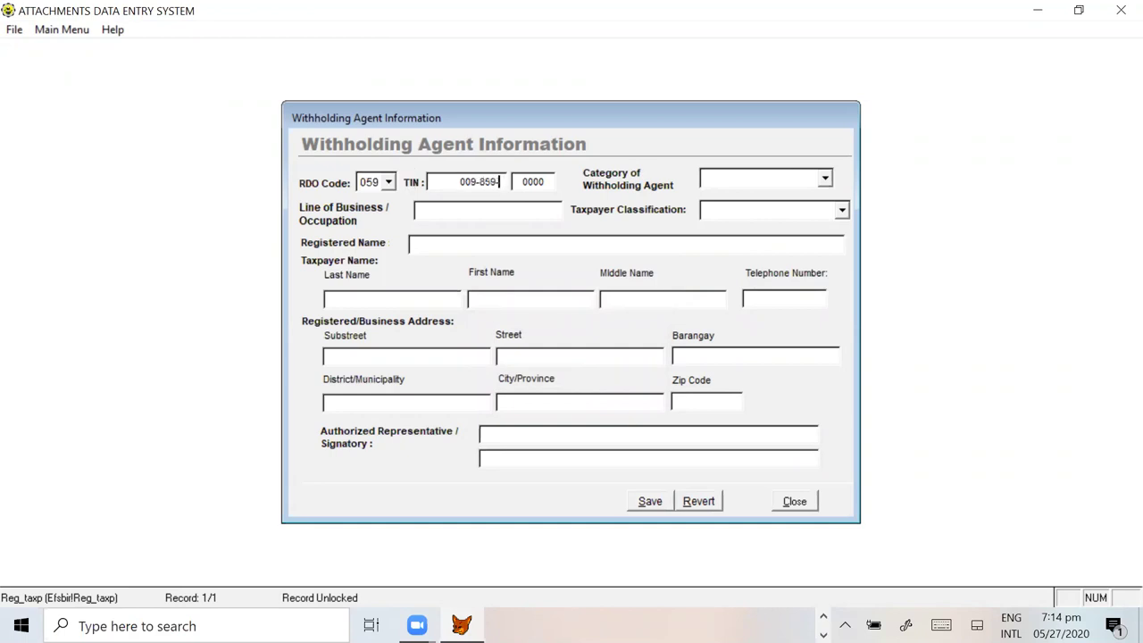
Step: Complete the company TIN, checking its digits against the Excel alphalist
{"action": "key", "text": "alt+Tab"}
{"action": "key", "text": "alt+Tab"}
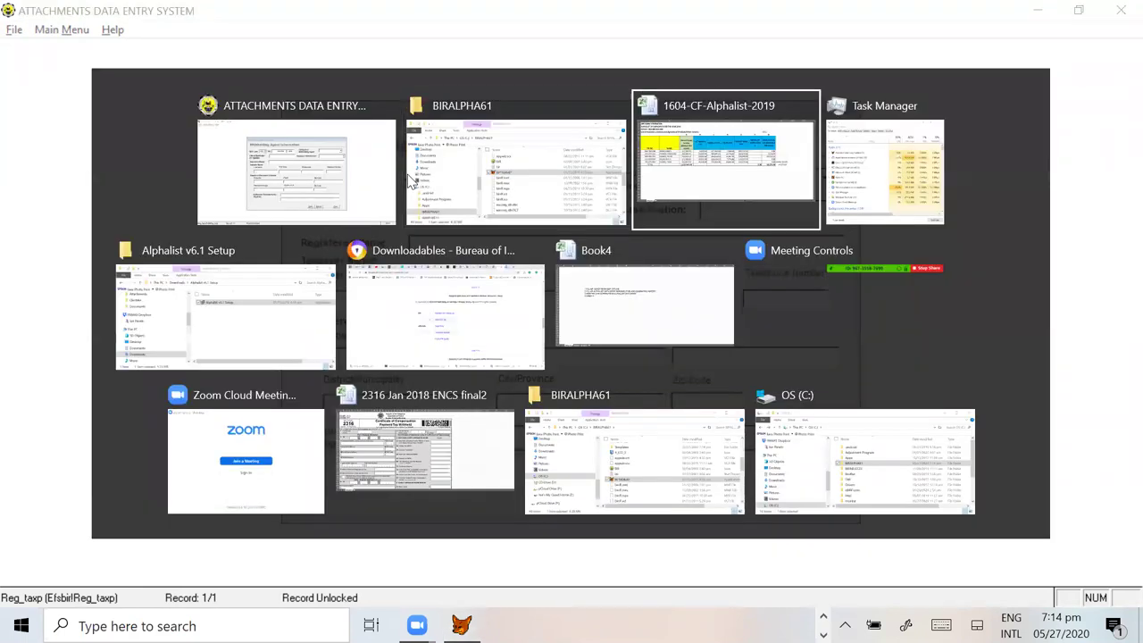
{"action": "key", "text": "alt+Tab"}
{"action": "key", "text": "alt+Tab"}
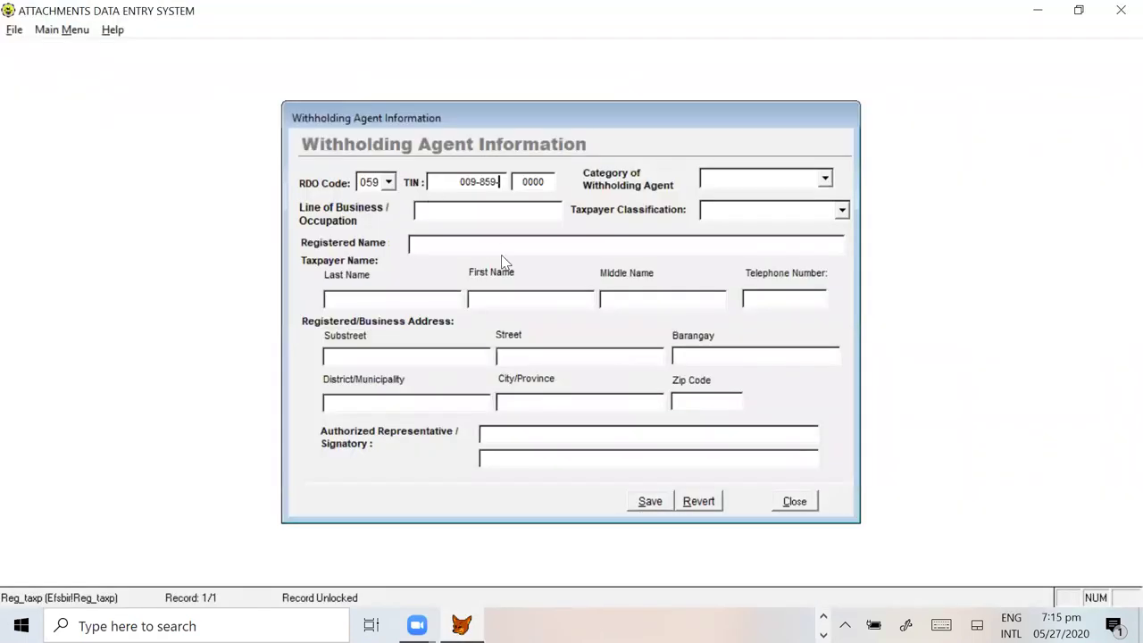
{"action": "left_click", "coordinate": [461, 179]}
{"action": "key", "text": "alt+Tab"}
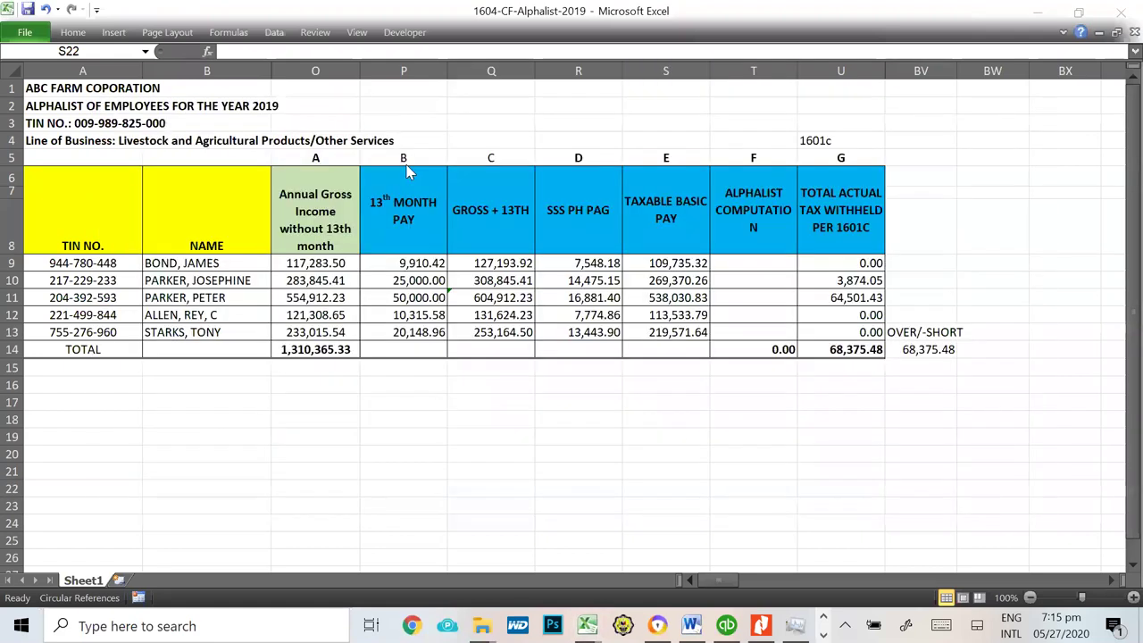
{"action": "key", "text": "alt+Tab"}
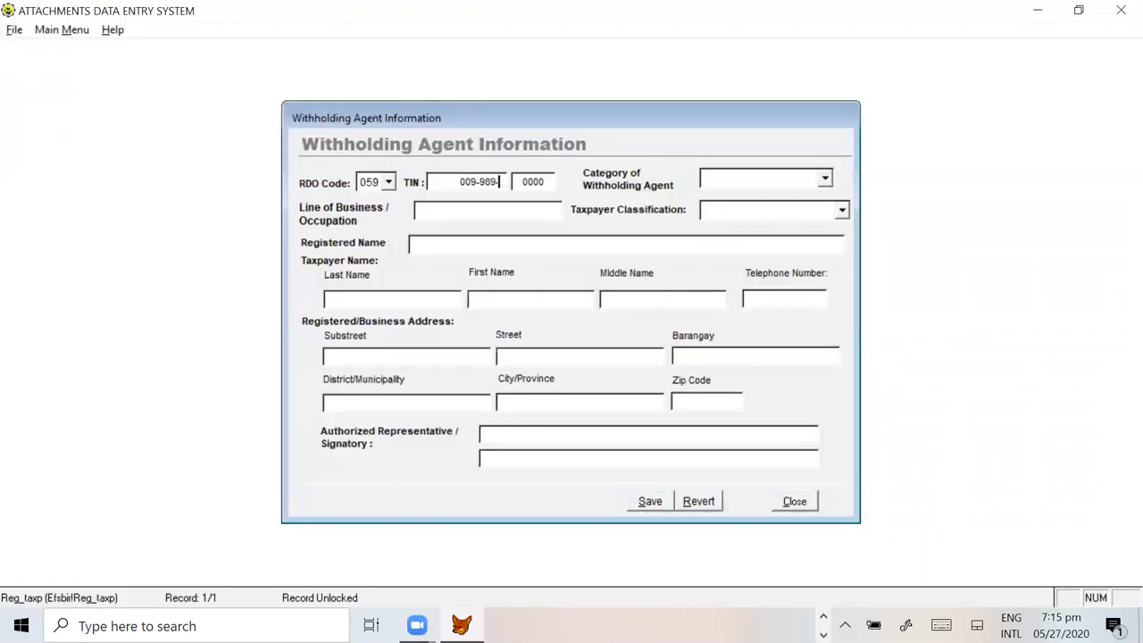
{"action": "key", "text": "alt+Tab"}
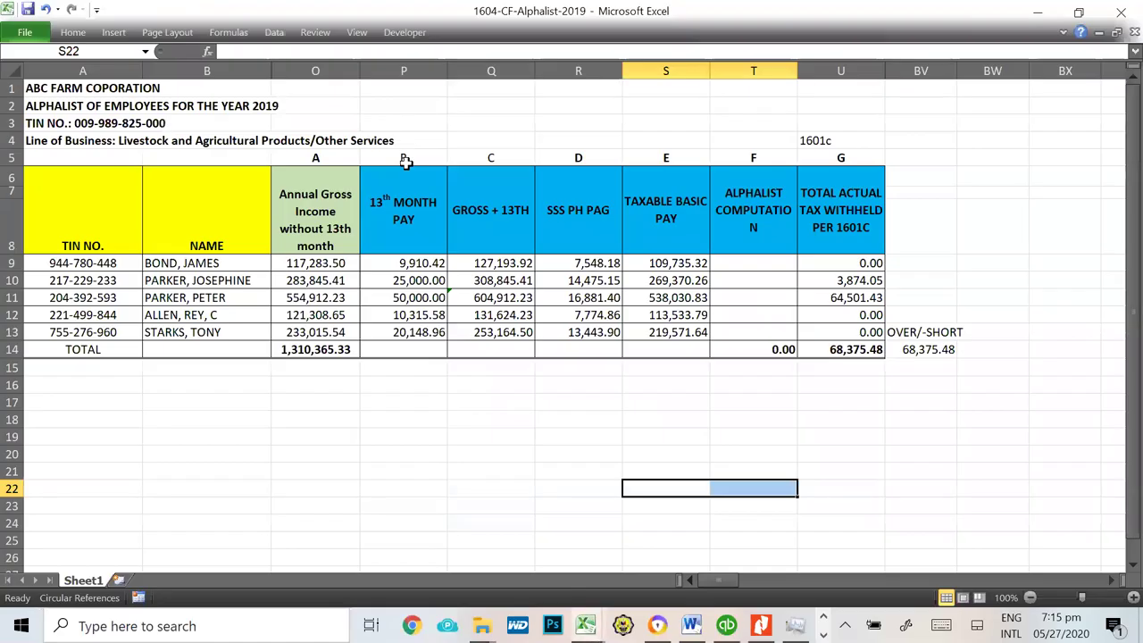
{"action": "key", "text": "alt+Tab"}
{"action": "key", "text": "Tab"}
{"action": "key", "text": "Tab"}
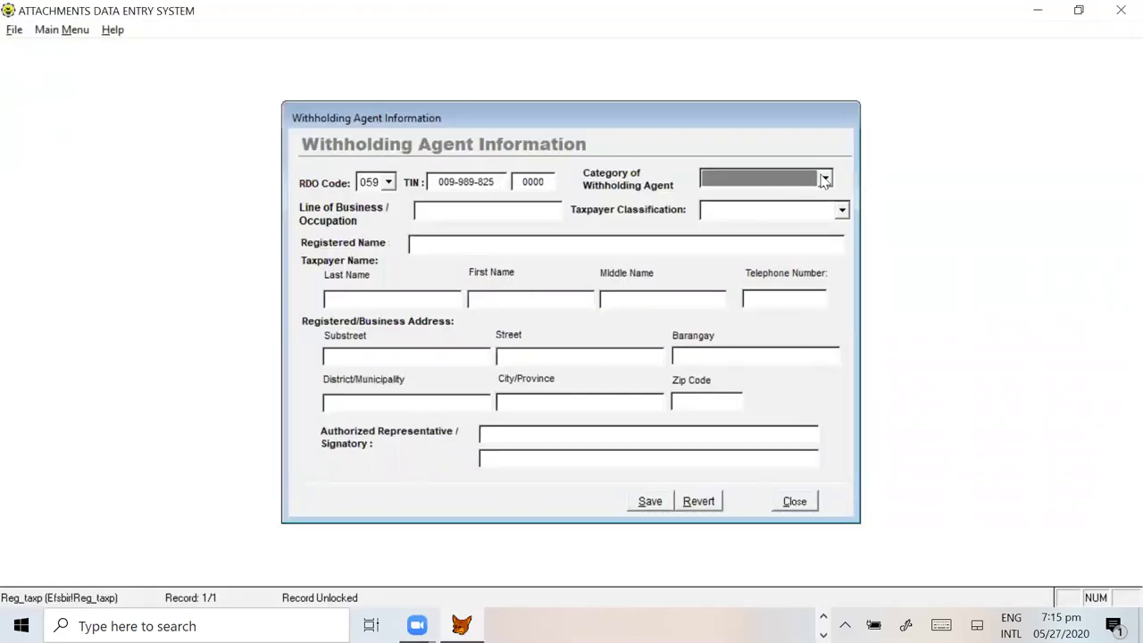
Step: Set the agent category to Private and the Line of Business to LIVESTOCK FARMING
{"action": "left_click", "coordinate": [823, 180]}
{"action": "left_click", "coordinate": [721, 197]}
{"action": "left_click", "coordinate": [442, 210]}
{"action": "type", "text": "livestock"}
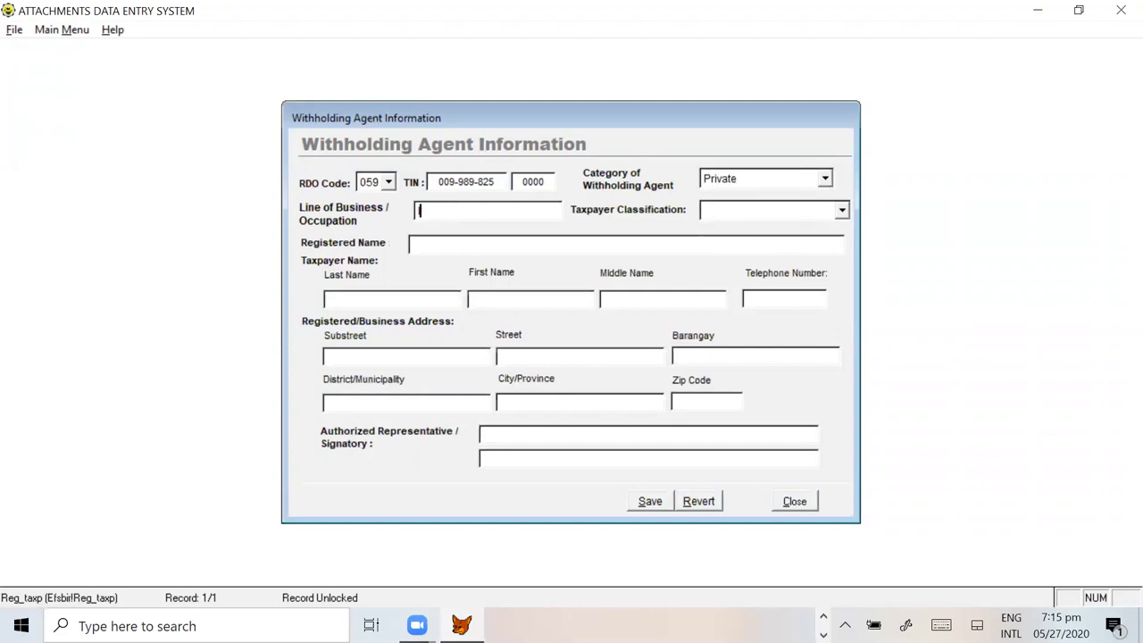
{"action": "key", "text": "BackSpace"}
{"action": "key", "text": "BackSpace"}
{"action": "key", "text": "BackSpace"}
{"action": "key", "text": "BackSpace"}
{"action": "key", "text": "BackSpace"}
{"action": "key", "text": "BackSpace"}
{"action": "key", "text": "BackSpace"}
{"action": "key", "text": "BackSpace"}
{"action": "key", "text": "BackSpace"}
{"action": "key", "text": "Caps_Lock"}
{"action": "type", "text": "L"}
{"action": "key", "text": "BackSpace"}
{"action": "type", "text": "LIVESTOCK FARMING"}
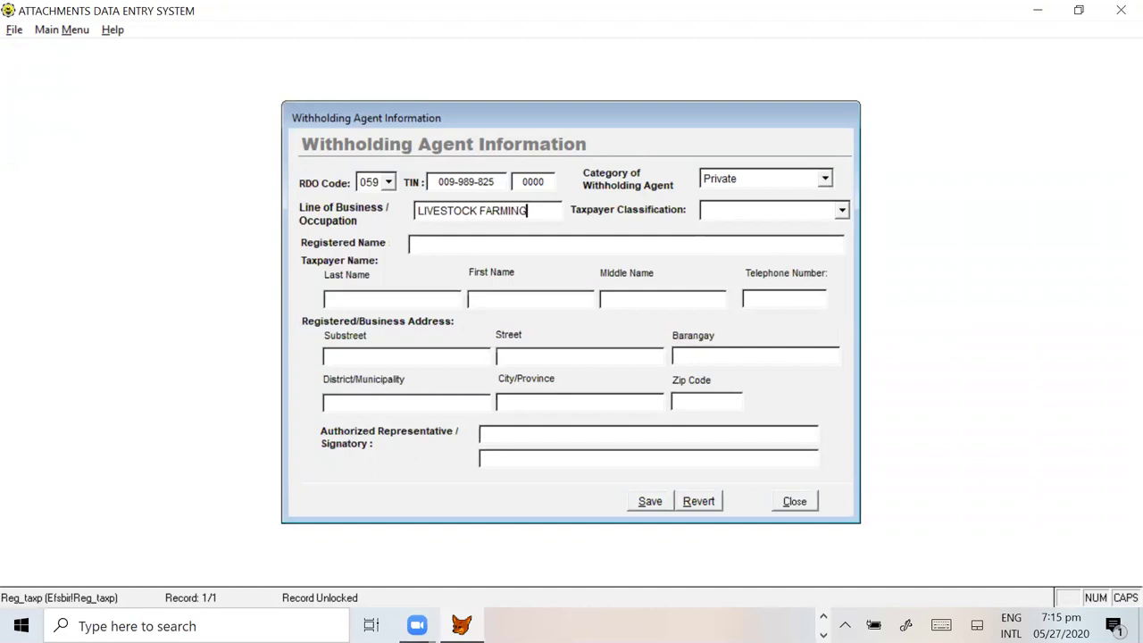
{"action": "key", "text": "Tab"}
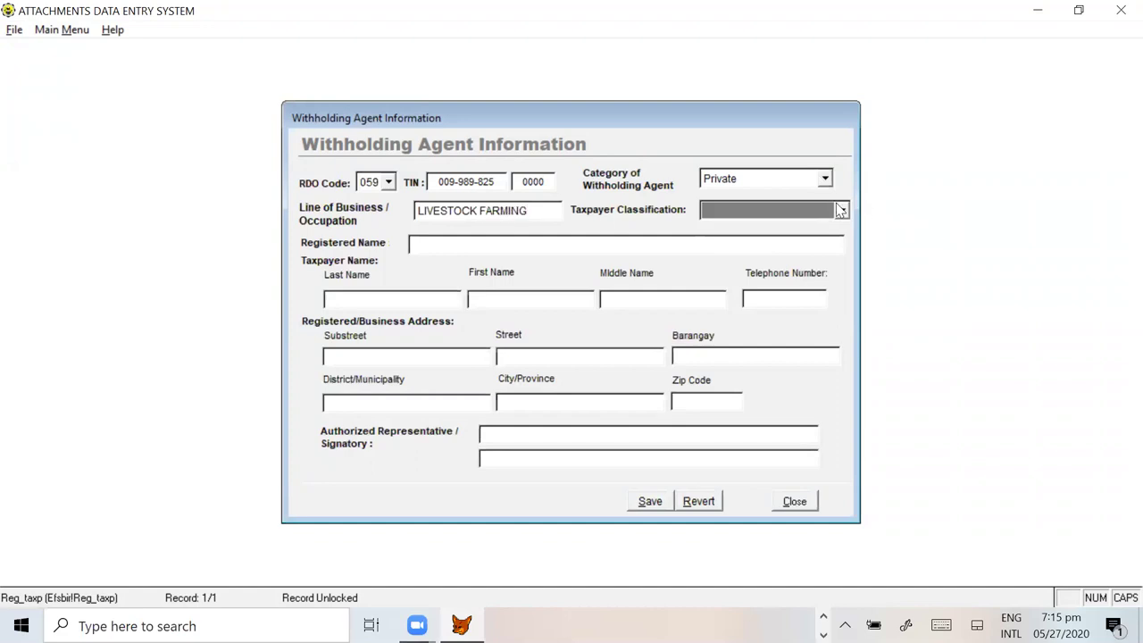
Step: Classify the taxpayer as Non-Individual with registered name ABC FARM CORPORATION
{"action": "left_click", "coordinate": [842, 209]}
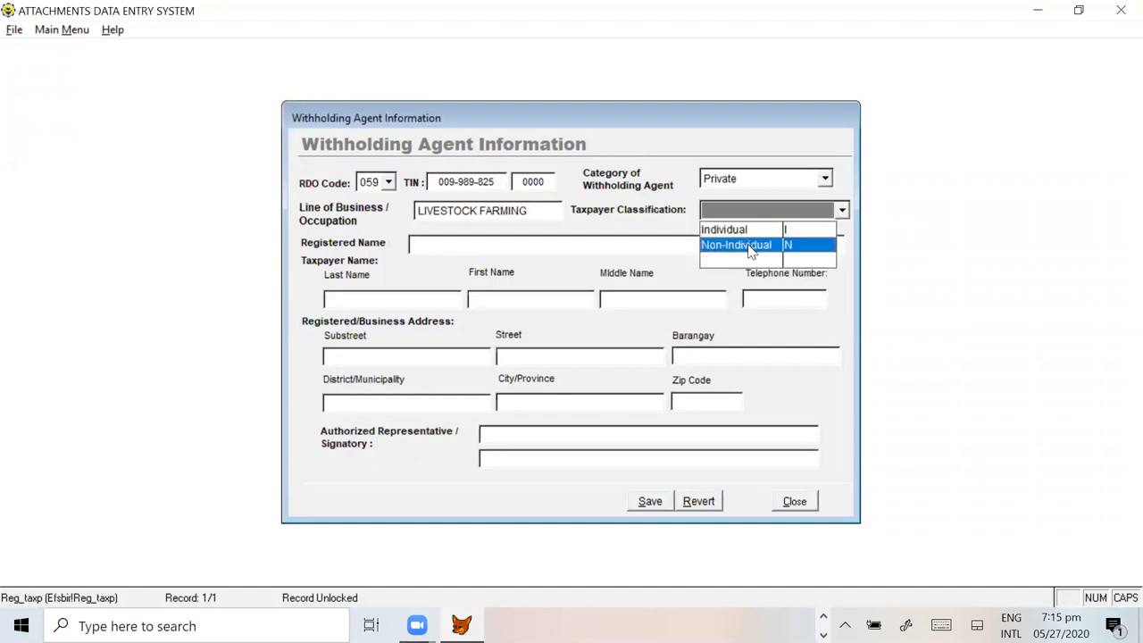
{"action": "left_click", "coordinate": [741, 244]}
{"action": "type", "text": "ABC"}
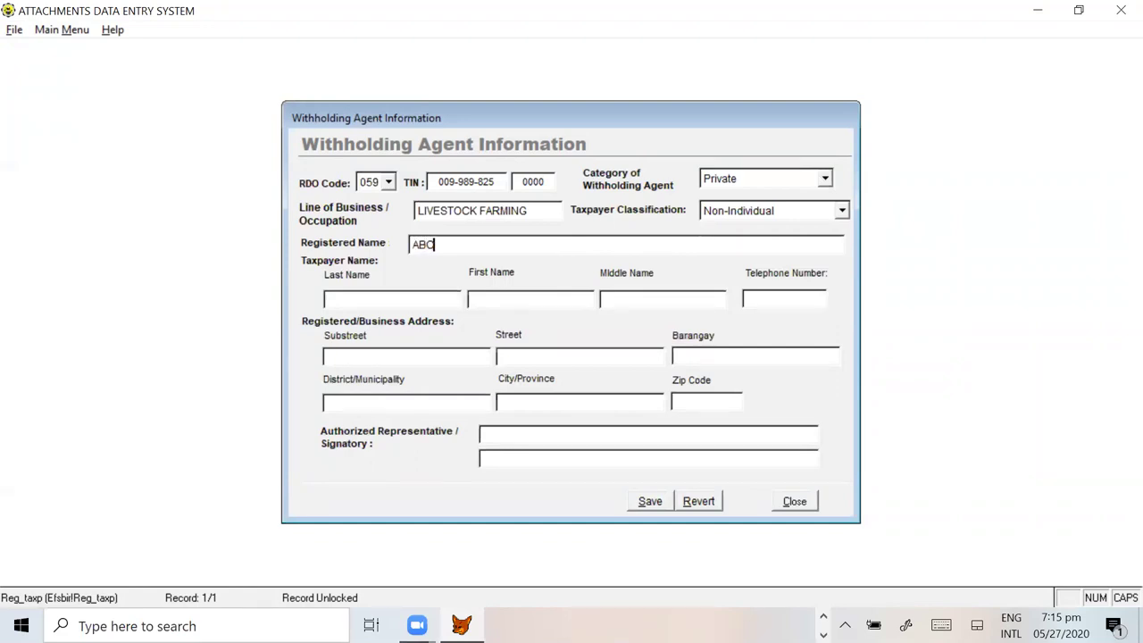
{"action": "type", "text": " FARM CORPORATION"}
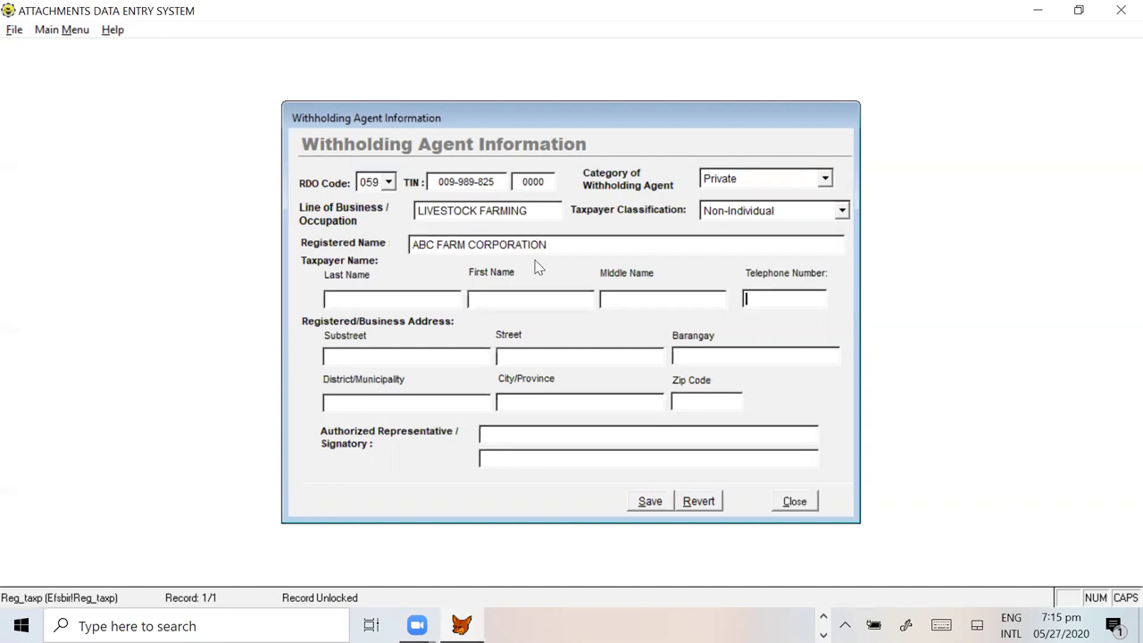
Step: Fill in the company's street, barangay, municipality, province and zip code
{"action": "left_click", "coordinate": [424, 356]}
{"action": "left_click", "coordinate": [524, 358]}
{"action": "left_click", "coordinate": [676, 356]}
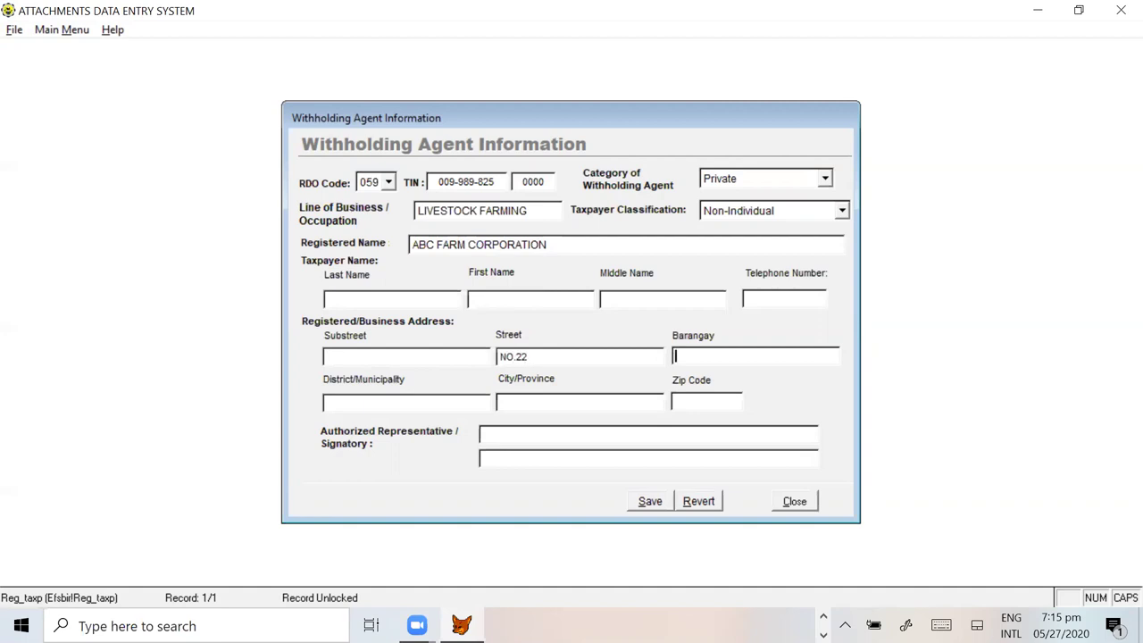
{"action": "left_click", "coordinate": [560, 356]}
{"action": "key", "text": "Tab"}
{"action": "key", "text": "Tab"}
{"action": "key", "text": "Tab"}
{"action": "key", "text": "Tab"}
Step: Enter the authorized representative's name, save and close the form, then choose 1604 CF
{"action": "key", "text": "Tab"}
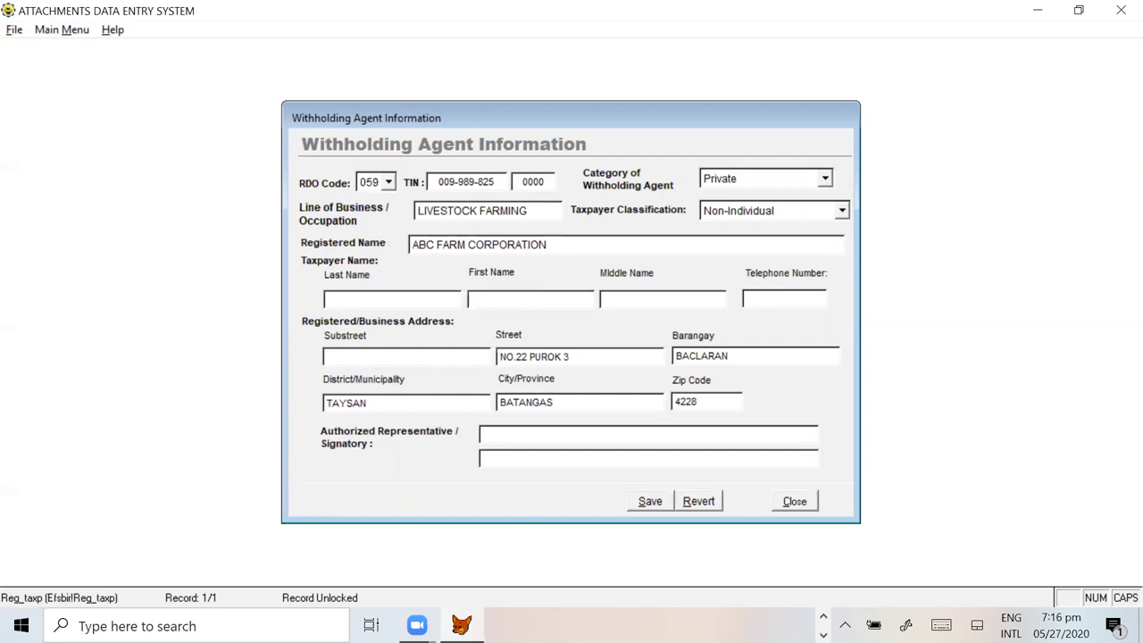
{"action": "type", "text": "PETER PARKER"}
{"action": "left_click", "coordinate": [649, 502]}
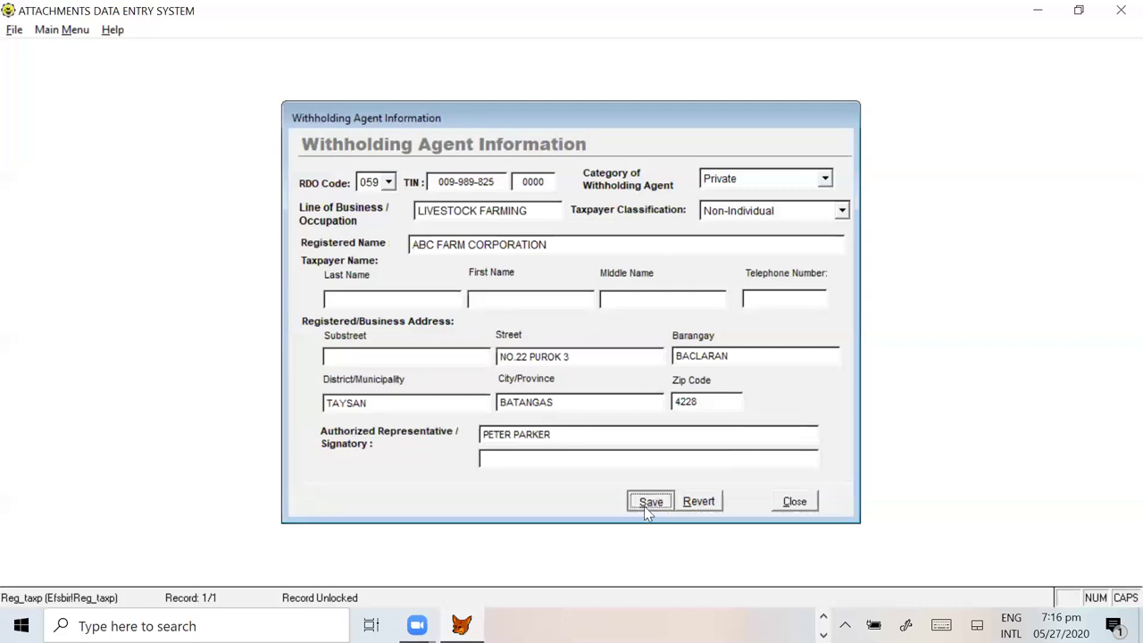
{"action": "left_click", "coordinate": [794, 501]}
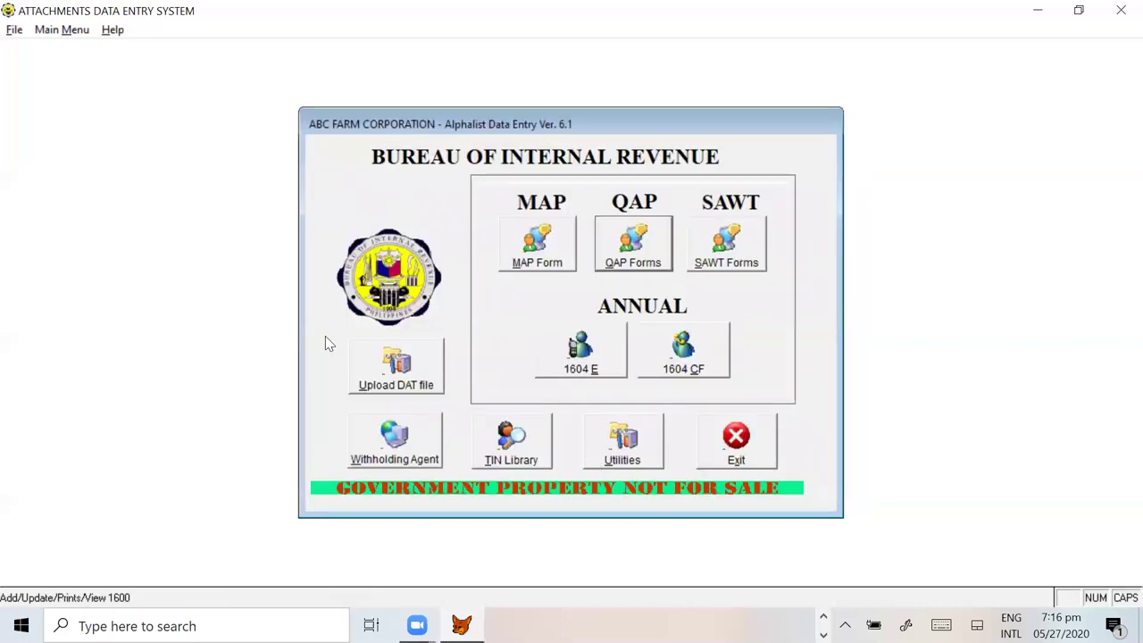
{"action": "left_click", "coordinate": [693, 364]}
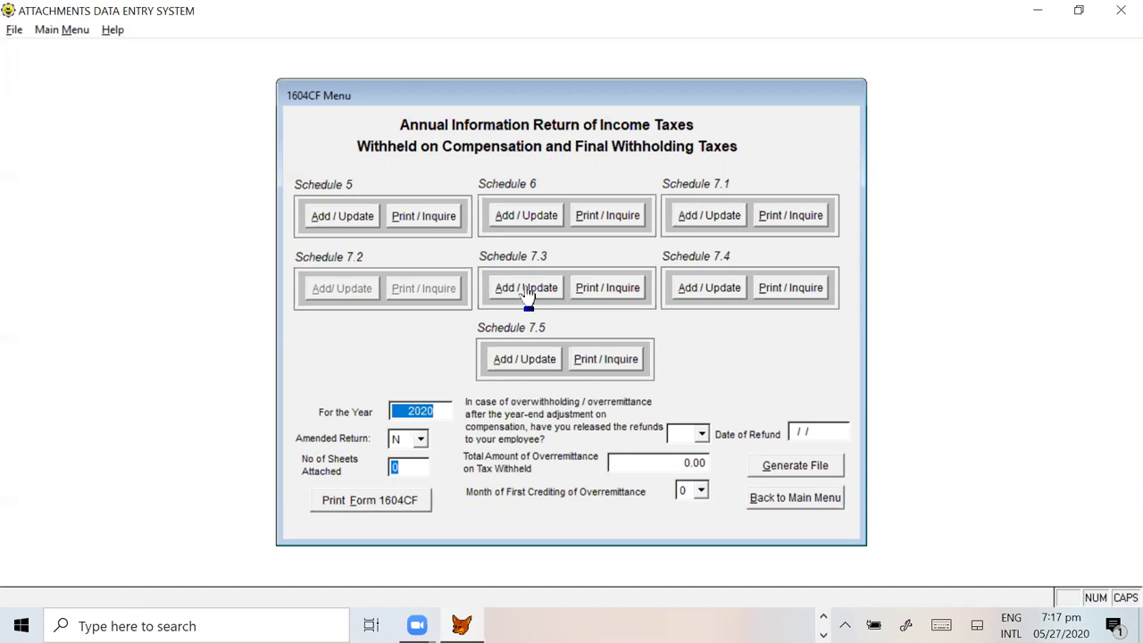
Step: Enter 2019 as the return year, answer Y to refunds released, and open the Schedule 7.3 form
{"action": "type", "text": "2019"}
{"action": "key", "text": "Tab"}
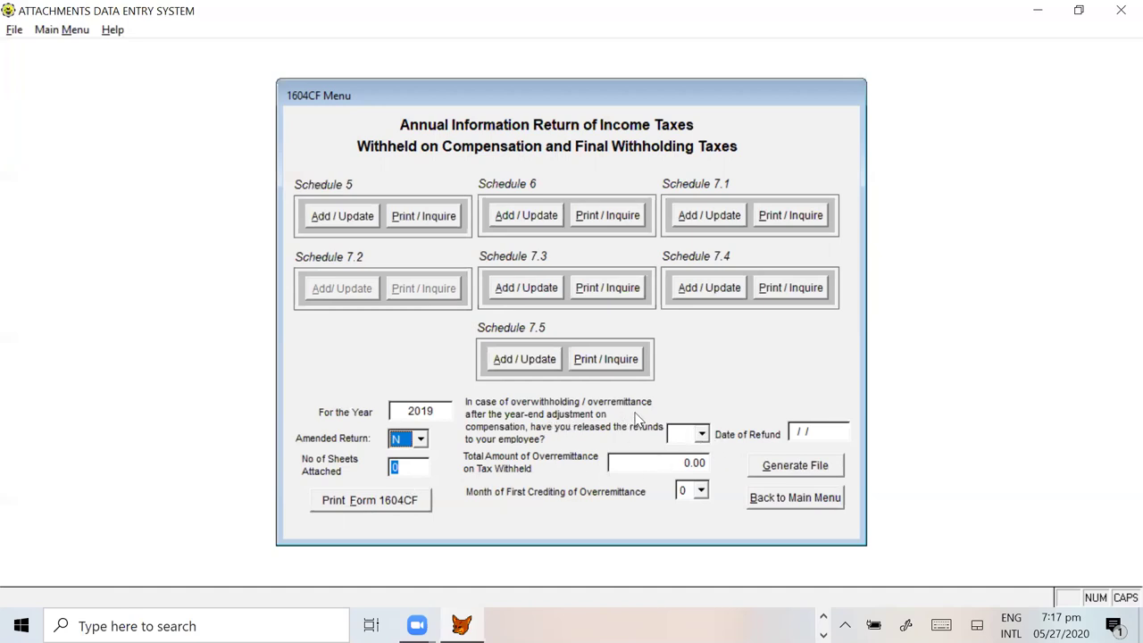
{"action": "left_click", "coordinate": [677, 435]}
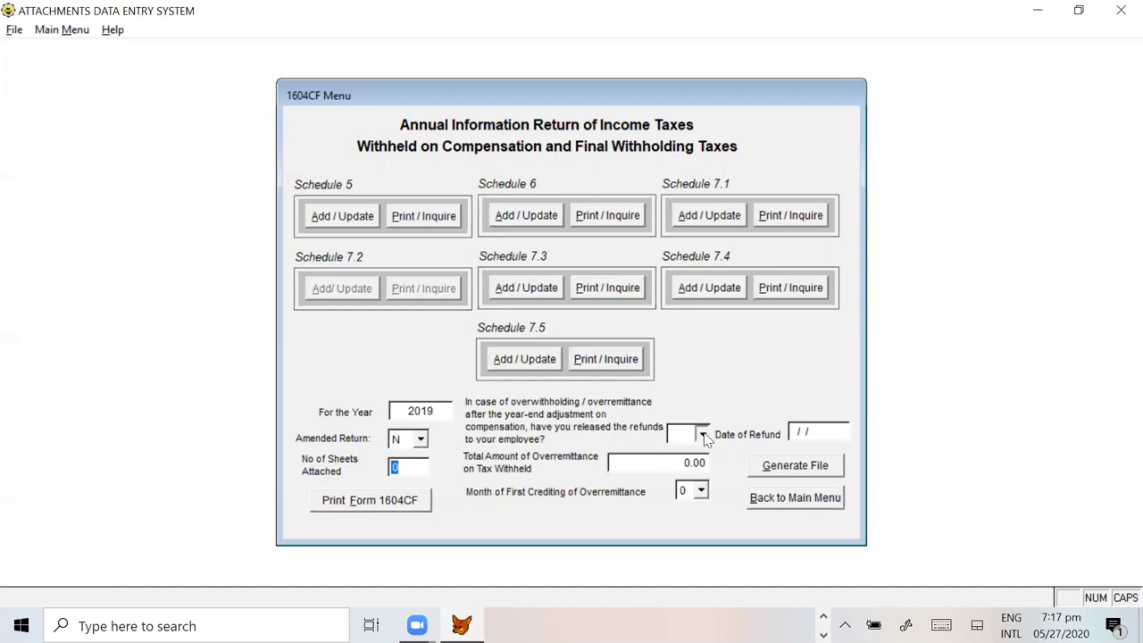
{"action": "left_click", "coordinate": [675, 468]}
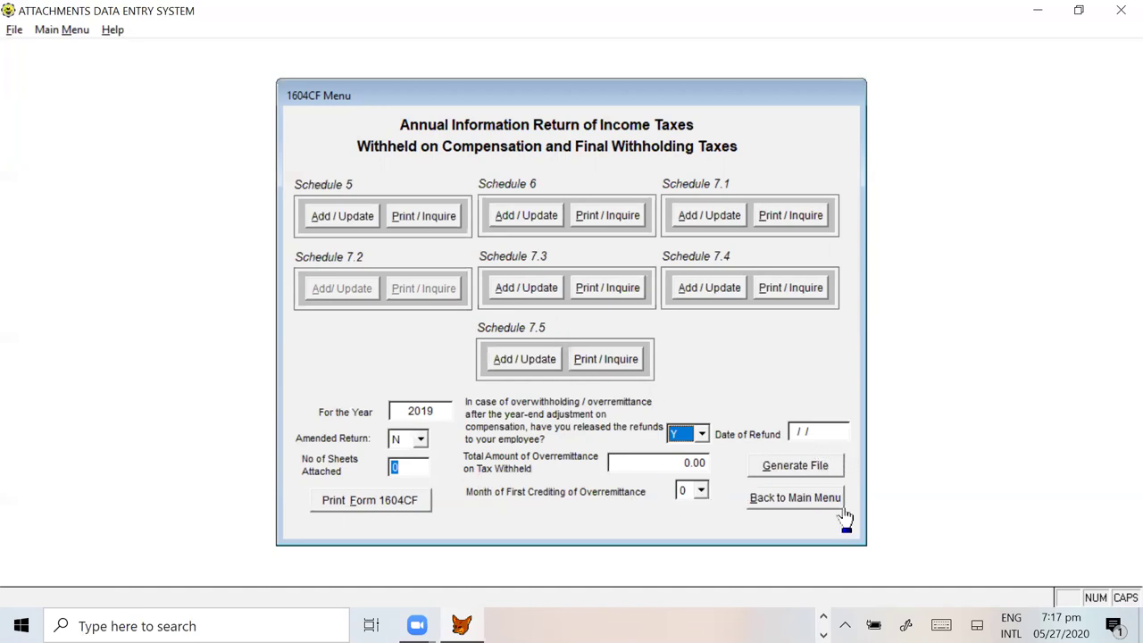
{"action": "left_click", "coordinate": [530, 292]}
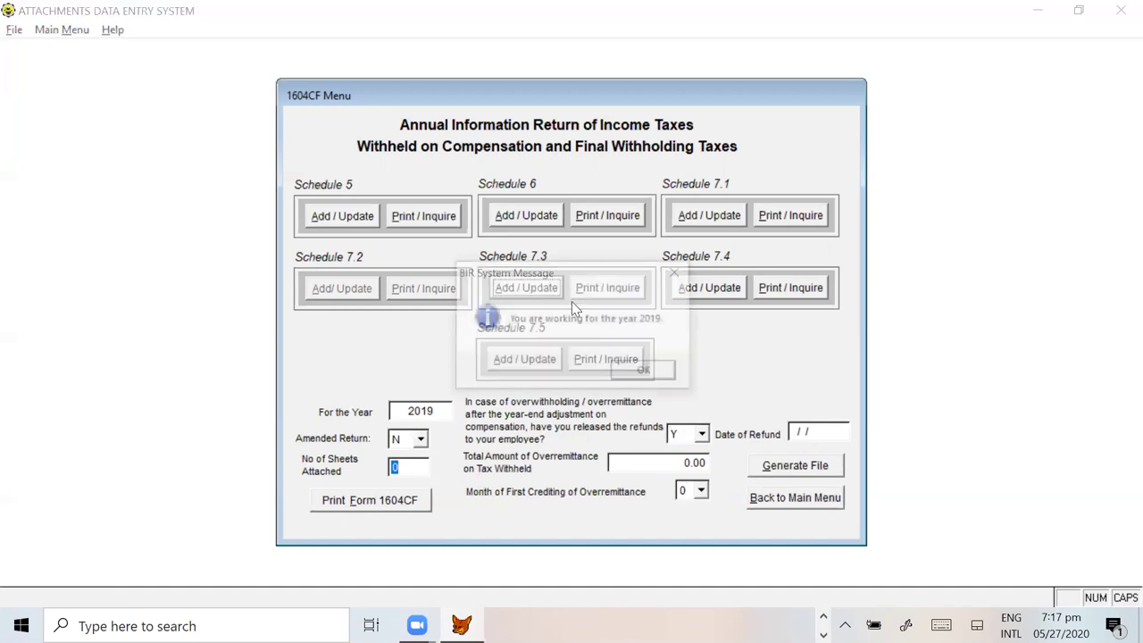
{"action": "left_click", "coordinate": [648, 373]}
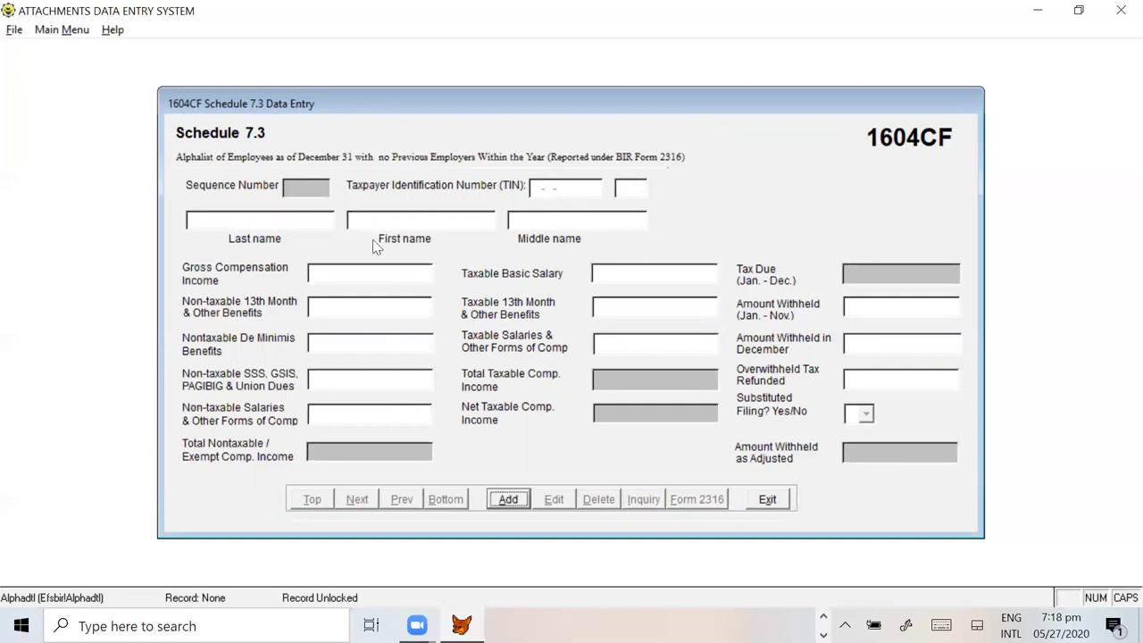
Step: Add a new record and enter the first employee's TIN from Excel cell A9
{"action": "key", "text": "alt+Tab"}
{"action": "left_click", "coordinate": [75, 264]}
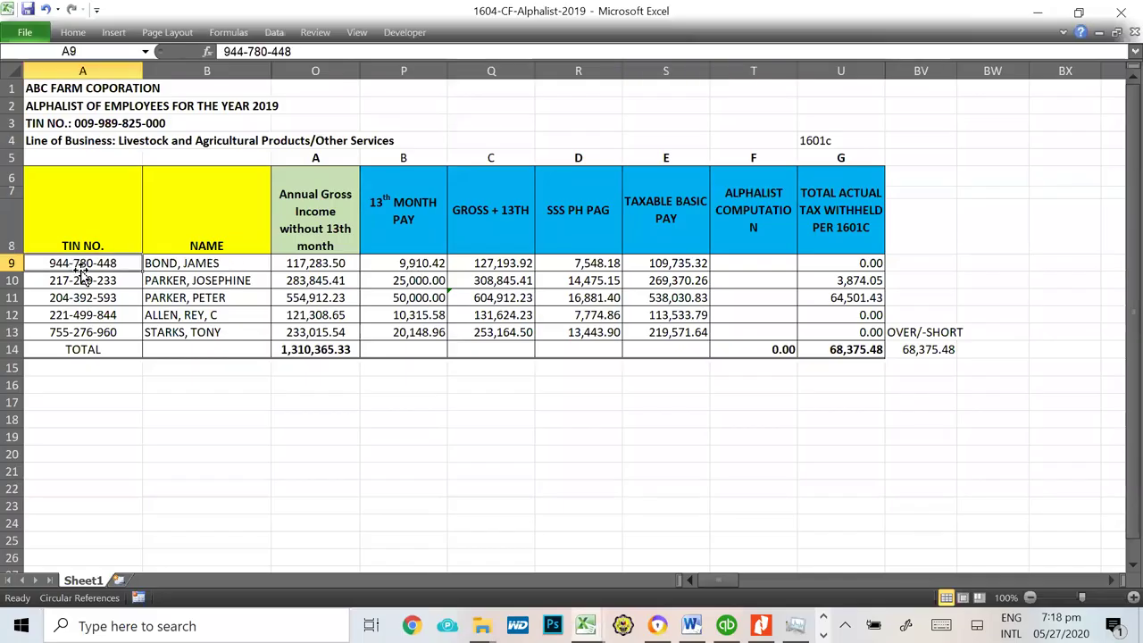
{"action": "key", "text": "alt+Tab"}
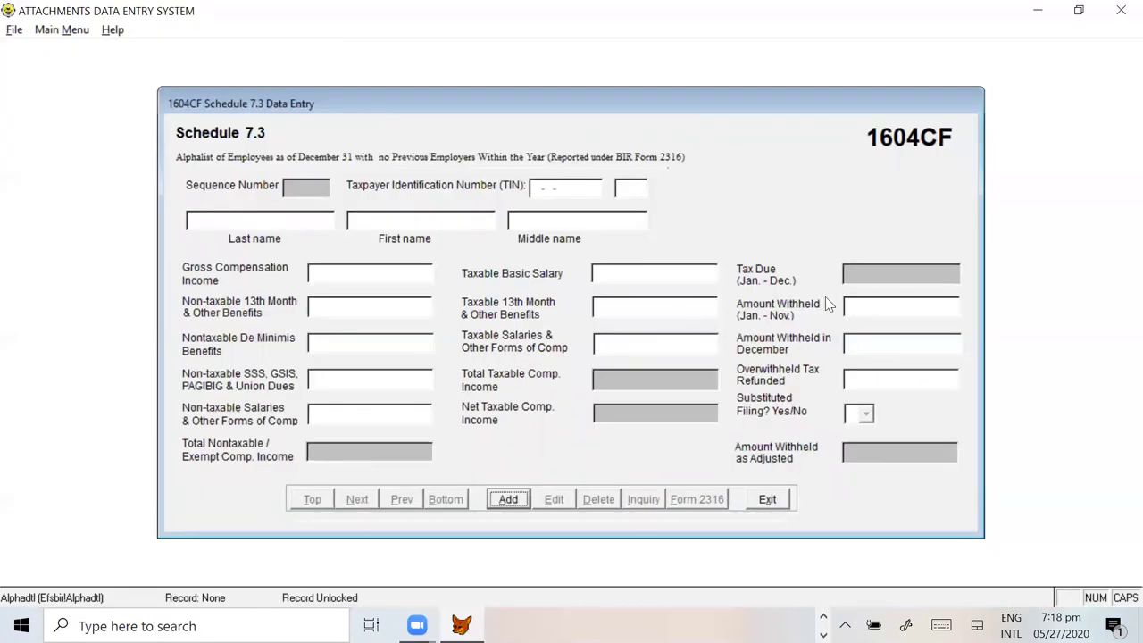
{"action": "left_click", "coordinate": [508, 499]}
{"action": "key", "text": "alt+Tab"}
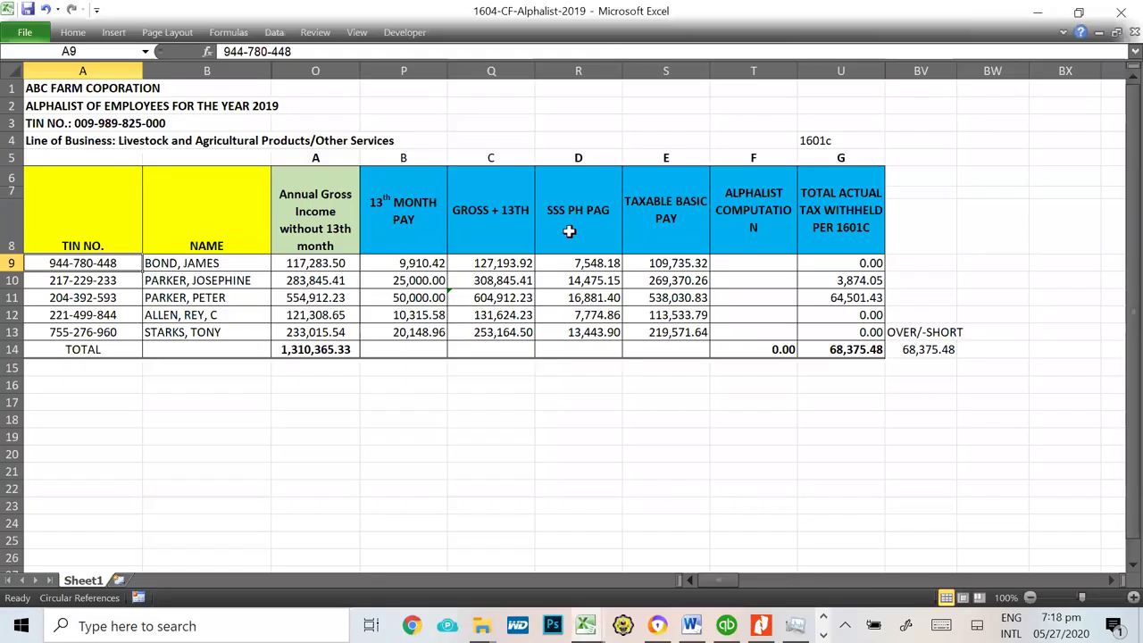
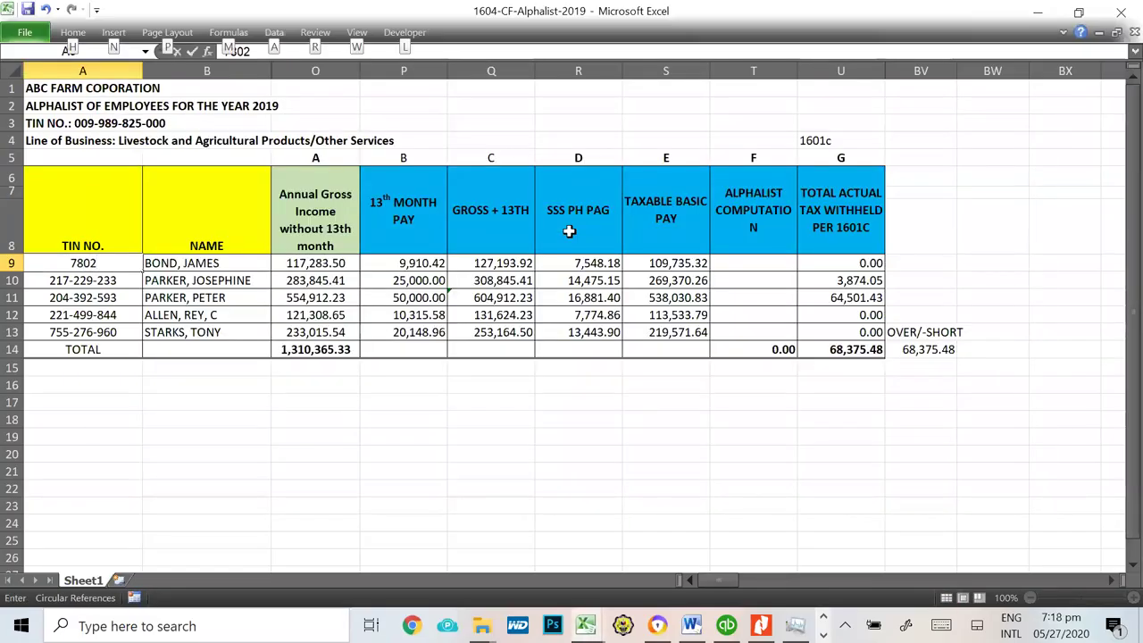
{"action": "left_click", "coordinate": [475, 452]}
{"action": "key", "text": "ctrl+z"}
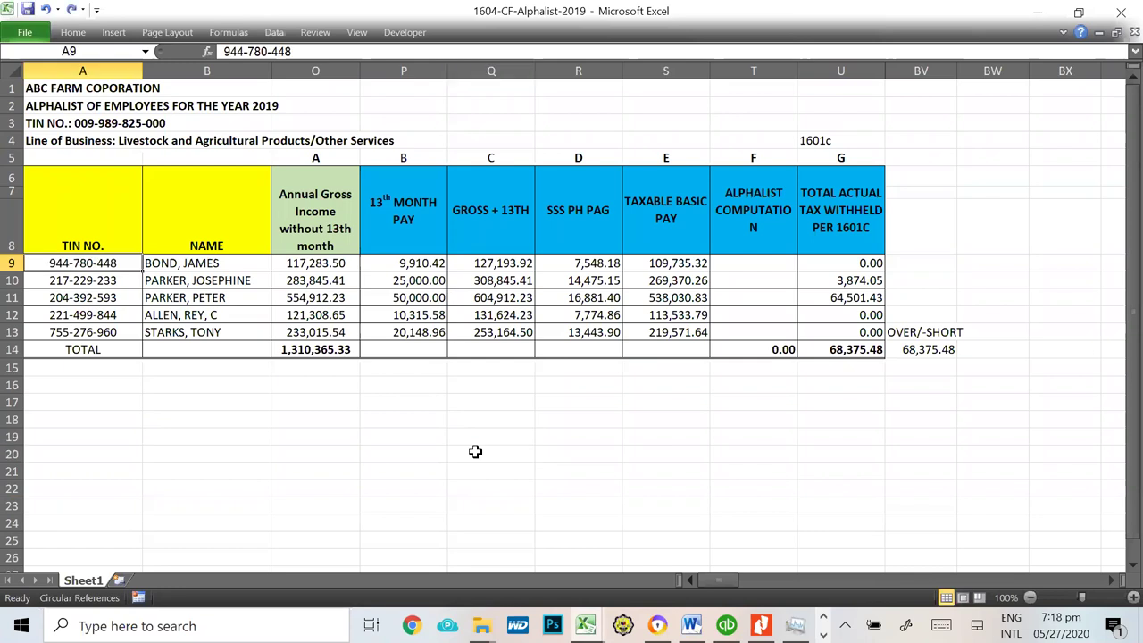
{"action": "key", "text": "alt+Tab"}
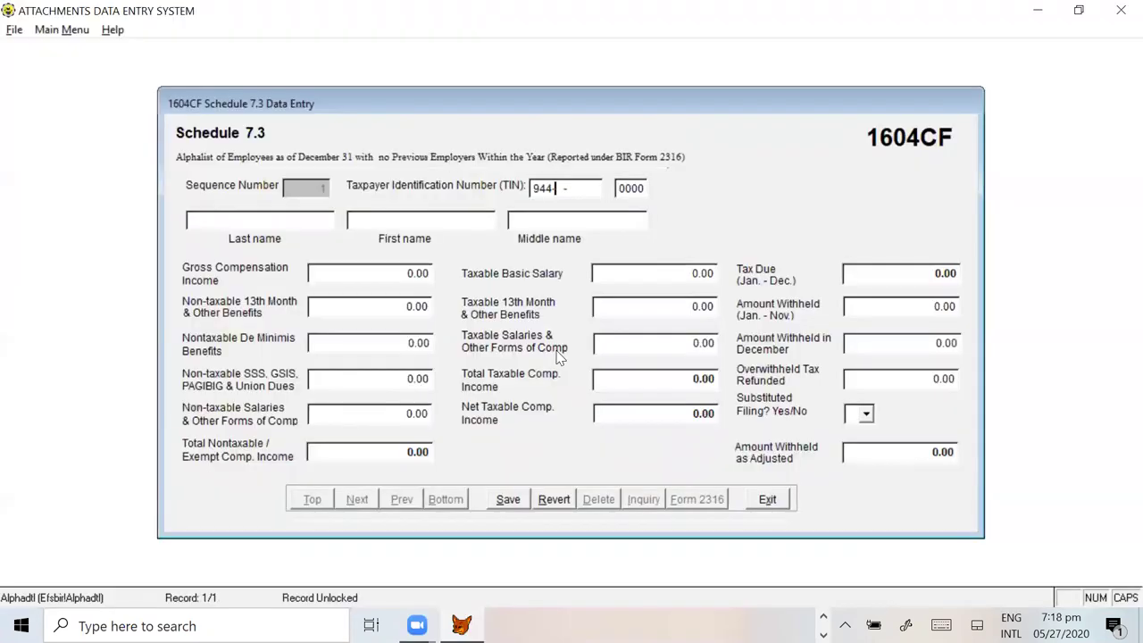
{"action": "key", "text": "alt+Tab"}
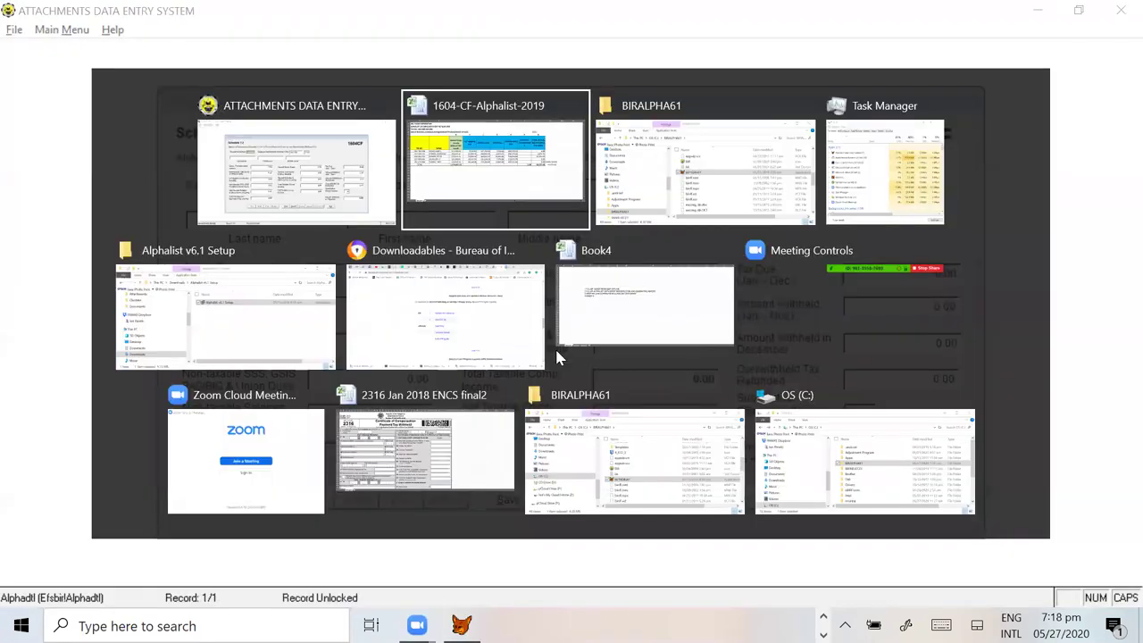
{"action": "key", "text": "alt+Tab"}
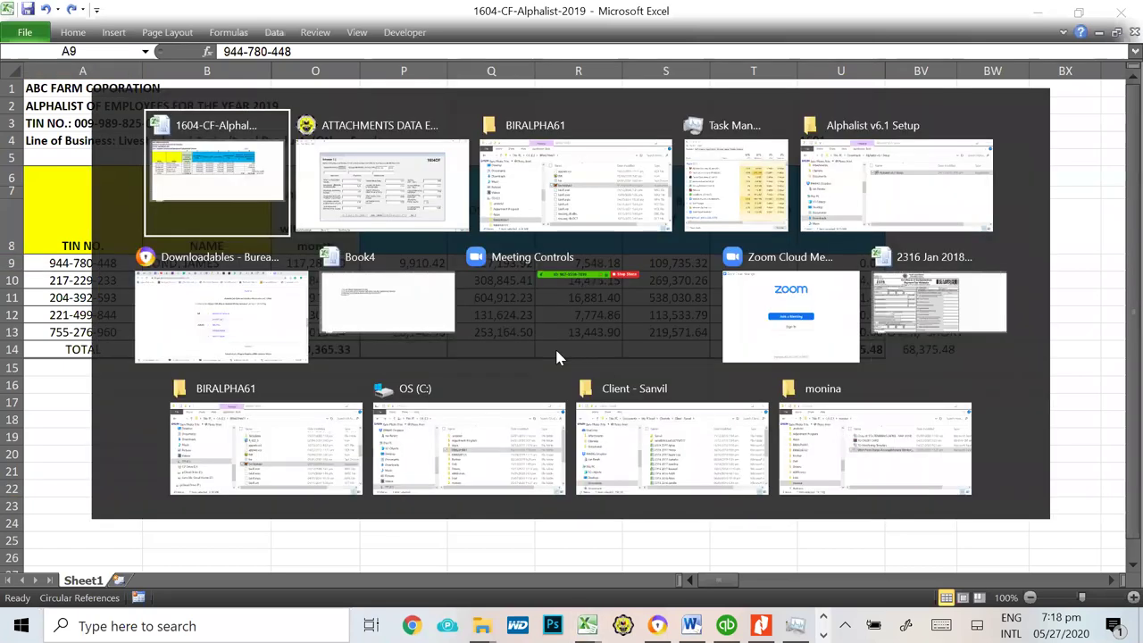
{"action": "key", "text": "Tab"}
Step: Enter the first employee's last and first name from Excel row 9
{"action": "key", "text": "alt+Tab"}
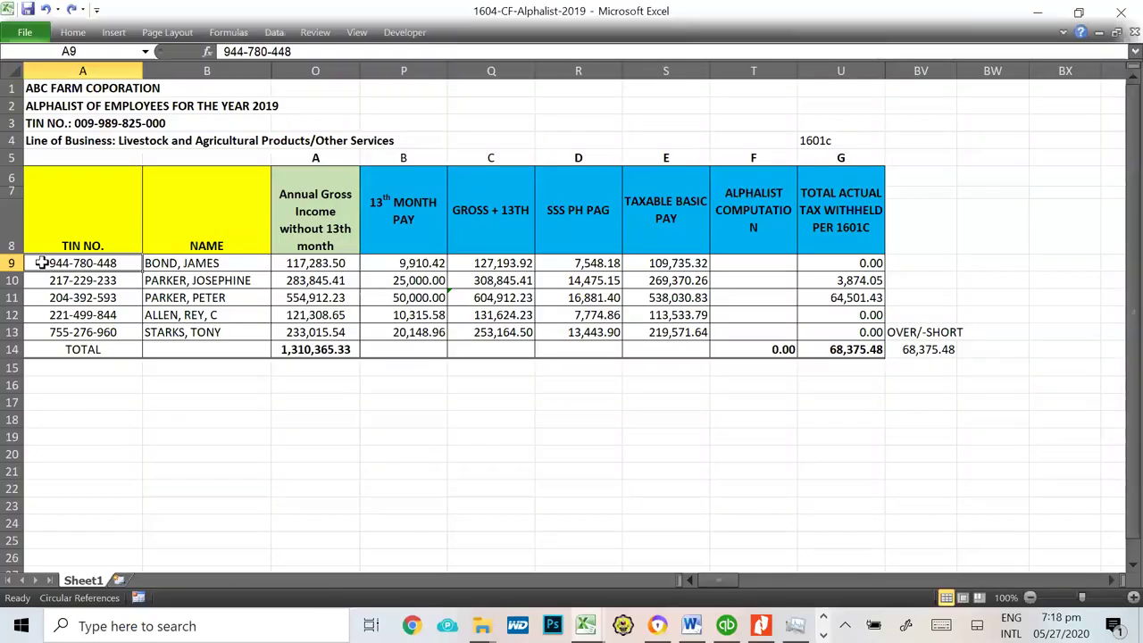
{"action": "left_click_drag", "start_coordinate": [41, 263], "coordinate": [846, 264]}
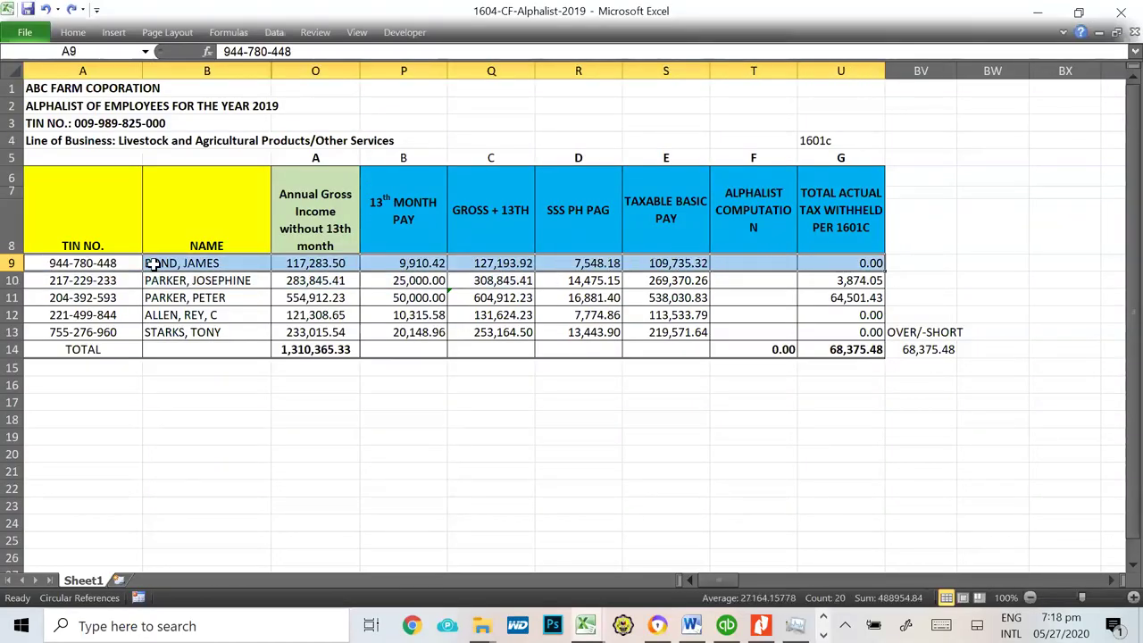
{"action": "key", "text": "alt+Tab"}
{"action": "key", "text": "alt+Tab"}
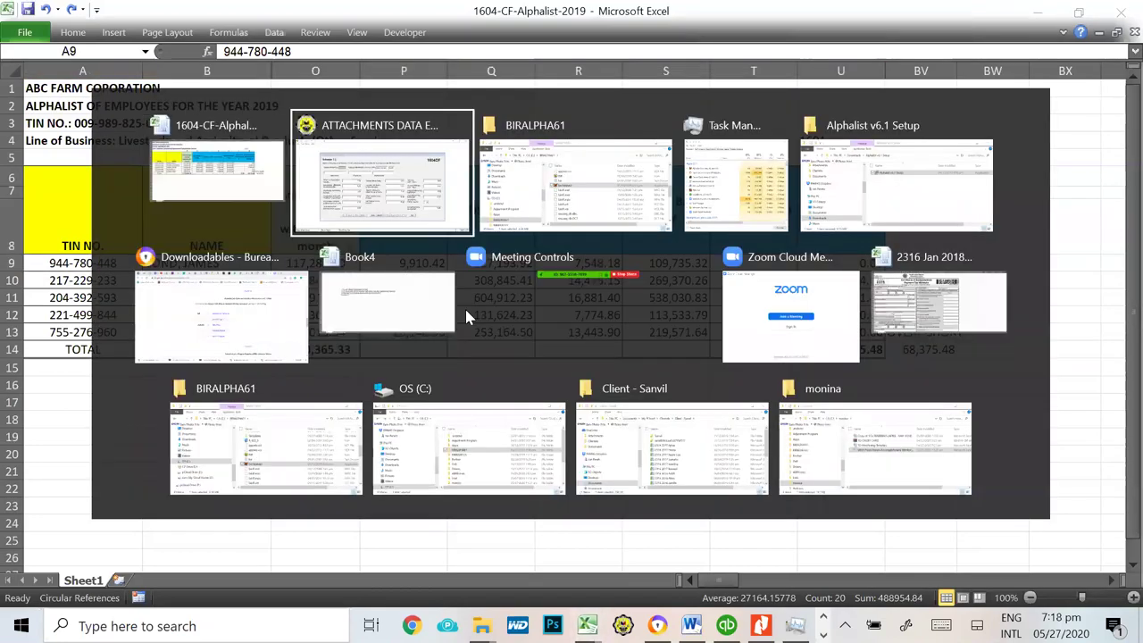
{"action": "type", "text": "BOND"}
{"action": "key", "text": "Tab"}
{"action": "type", "text": "JAMES"}
{"action": "key", "text": "Tab"}
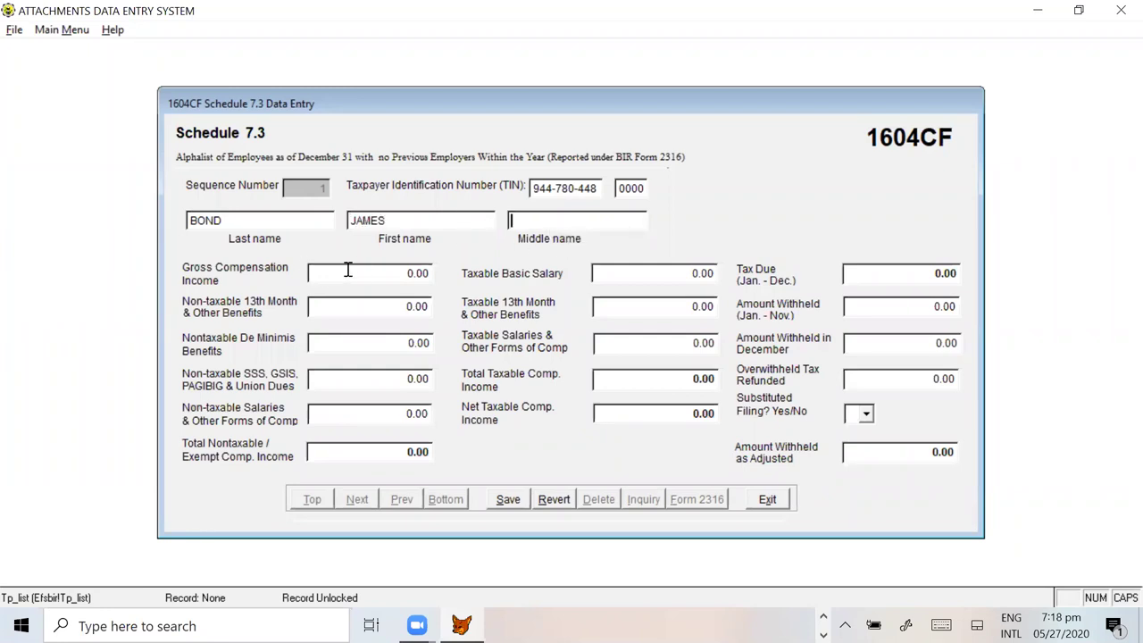
Step: Copy gross compensation 127,193.92 from Excel Q9 into Gross Compensation Income
{"action": "key", "text": "alt+Tab"}
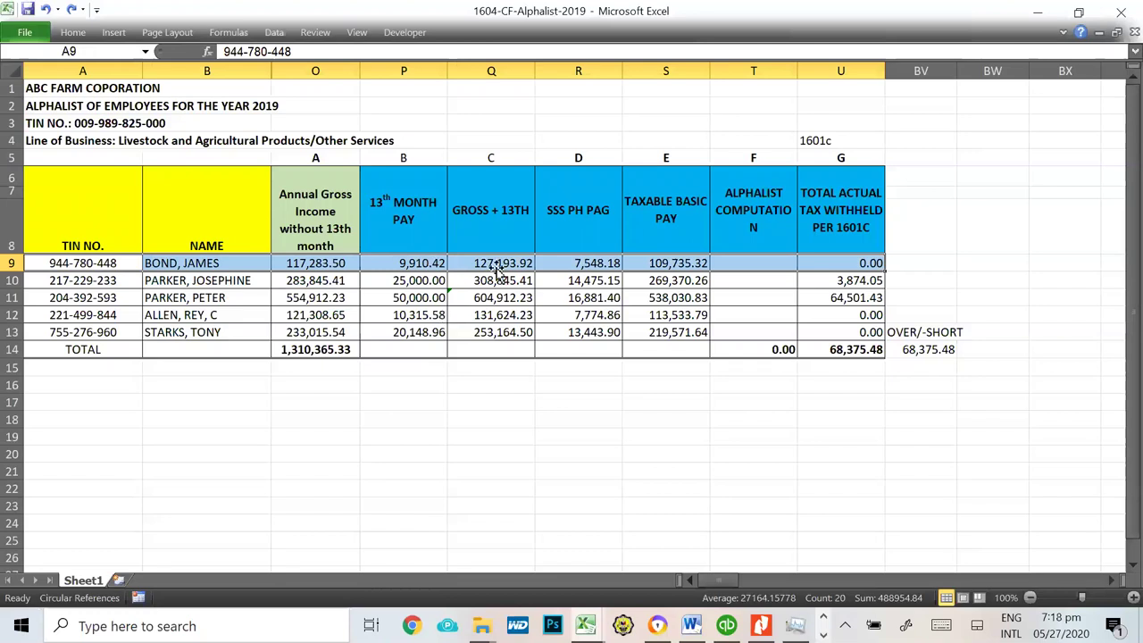
{"action": "left_click_drag", "start_coordinate": [500, 158], "coordinate": [498, 350]}
{"action": "left_click", "coordinate": [489, 263]}
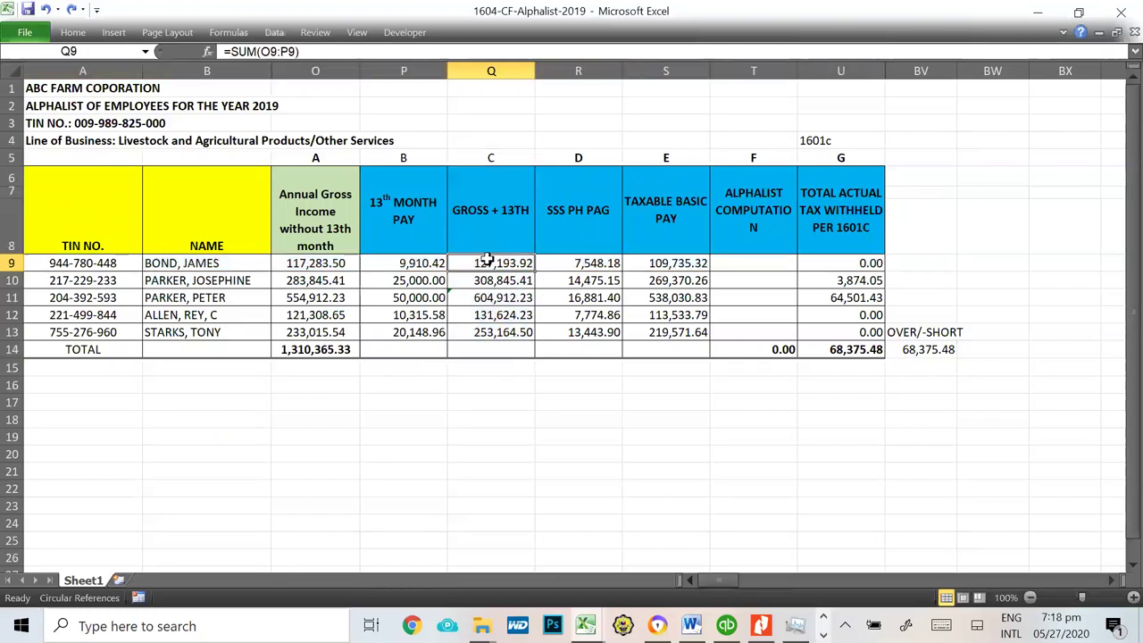
{"action": "key", "text": "ctrl+c"}
{"action": "key", "text": "alt+Tab"}
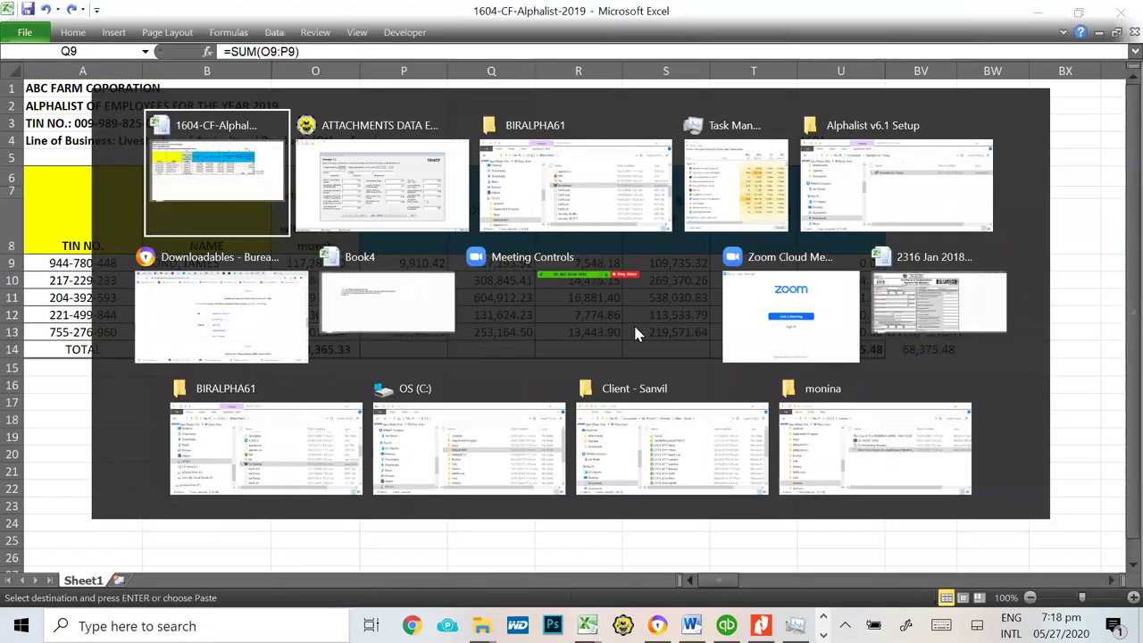
{"action": "key", "text": "ctrl+v"}
{"action": "key", "text": "Tab"}
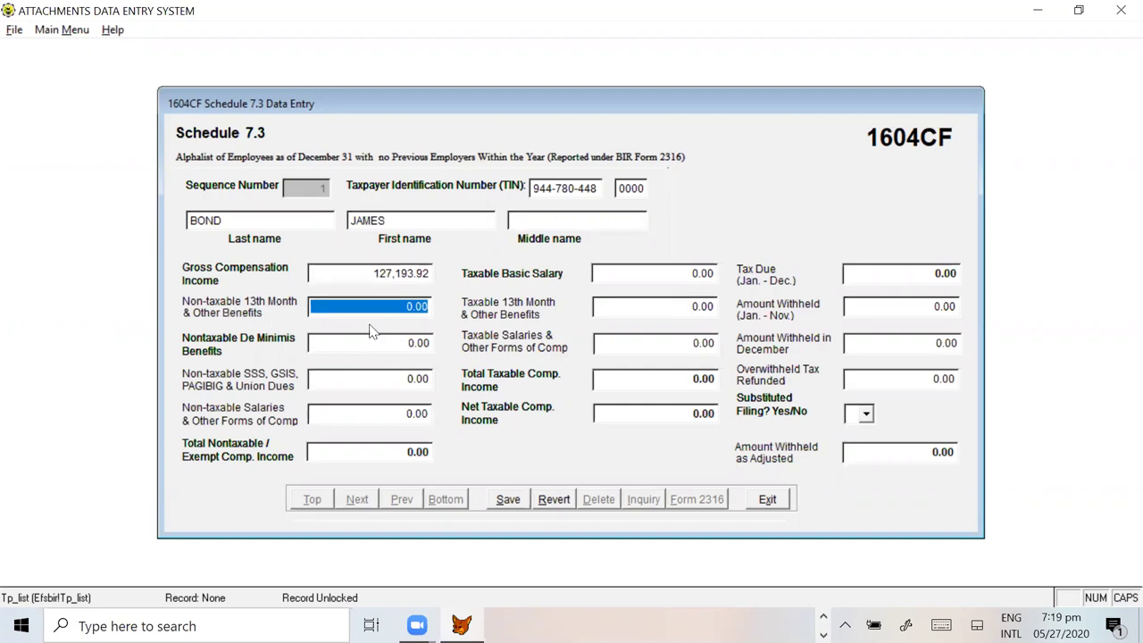
Step: Copy 9,910.42 from Excel P9 into Non-taxable 13th Month pay
{"action": "key", "text": "alt+Tab"}
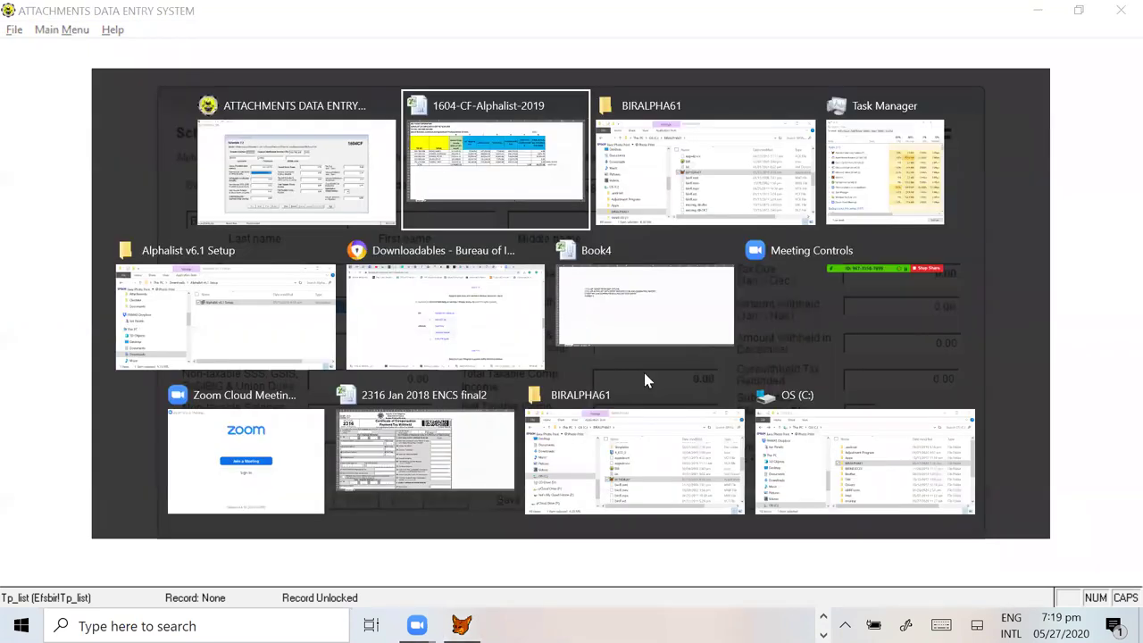
{"action": "left_click", "coordinate": [403, 262]}
{"action": "key", "text": "ctrl+c"}
{"action": "key", "text": "alt+Tab"}
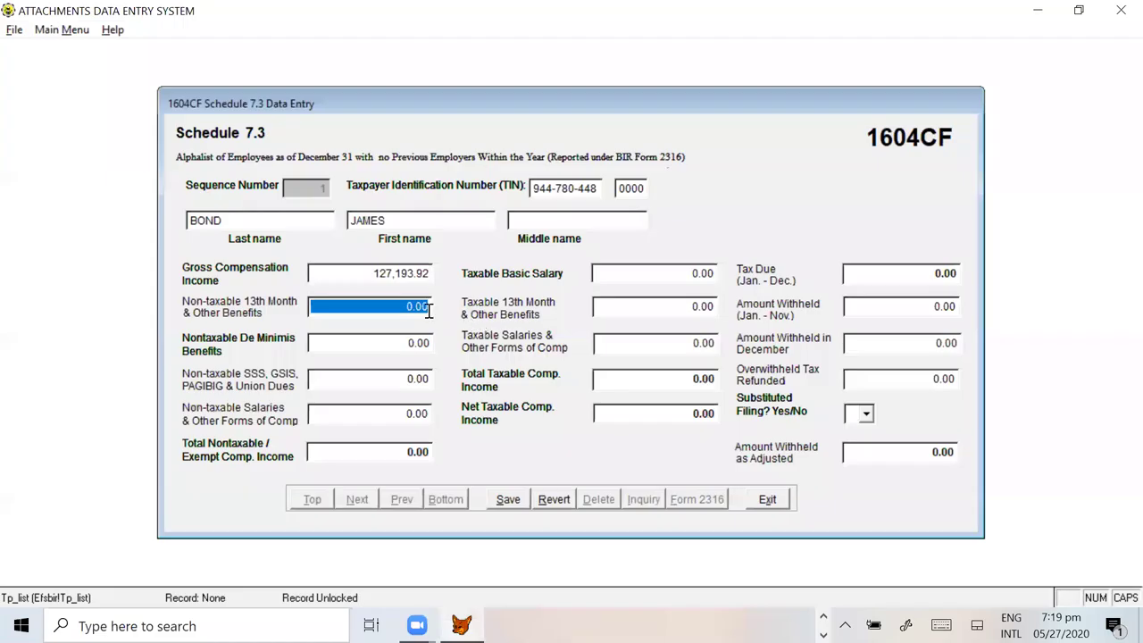
{"action": "key", "text": "ctrl+v"}
{"action": "left_click", "coordinate": [399, 342]}
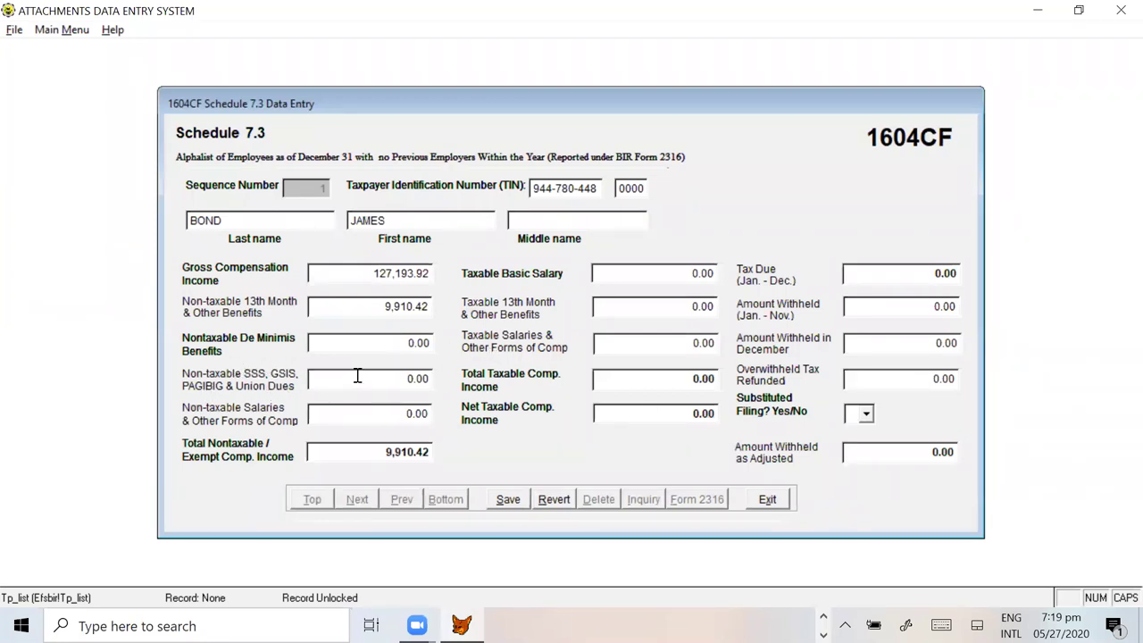
Step: Copy 7,548.18 from Excel R9 into the Non-taxable SSS, GSIS, PAGIBIG dues field
{"action": "key", "text": "alt+Tab"}
{"action": "left_click", "coordinate": [591, 261]}
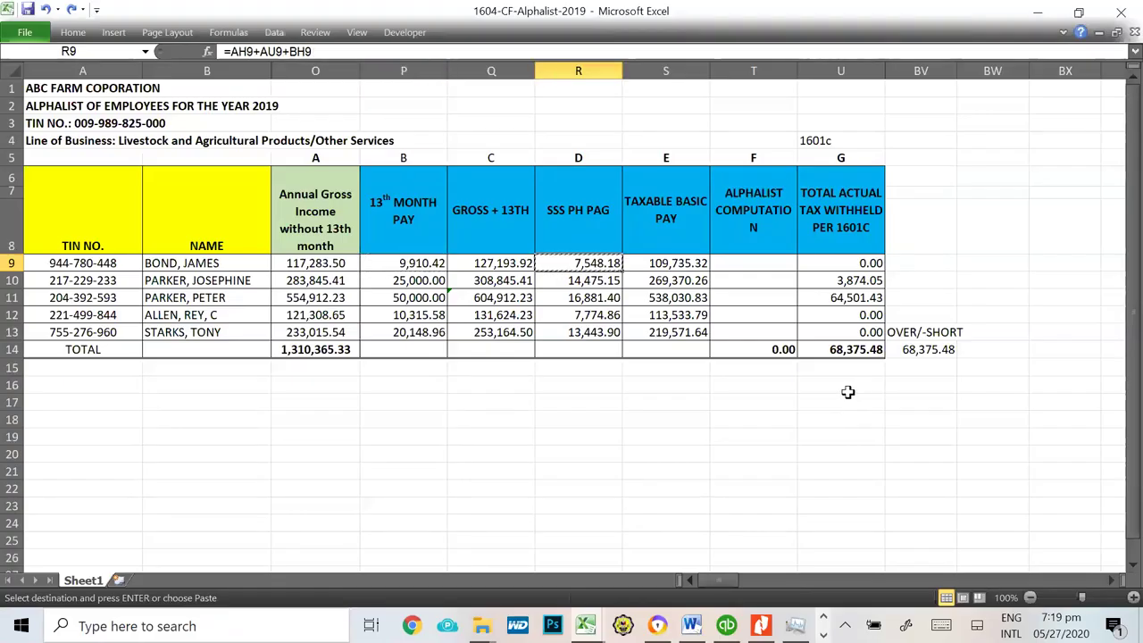
{"action": "key", "text": "ctrl+c"}
{"action": "key", "text": "alt+Tab"}
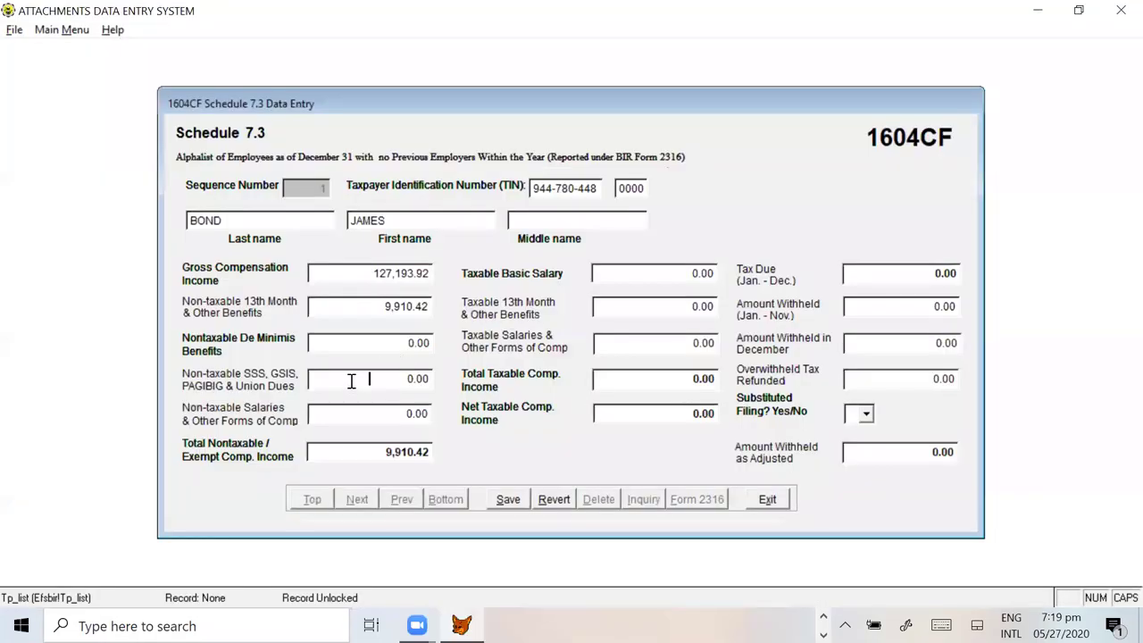
{"action": "left_click", "coordinate": [348, 379]}
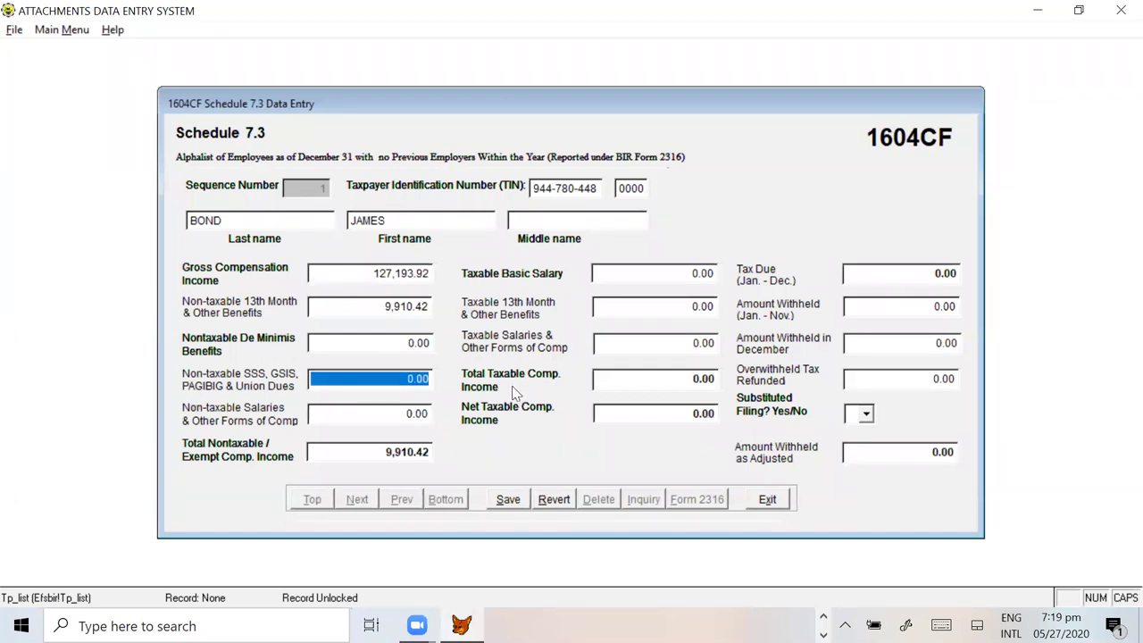
{"action": "key", "text": "ctrl+v"}
{"action": "key", "text": "Tab"}
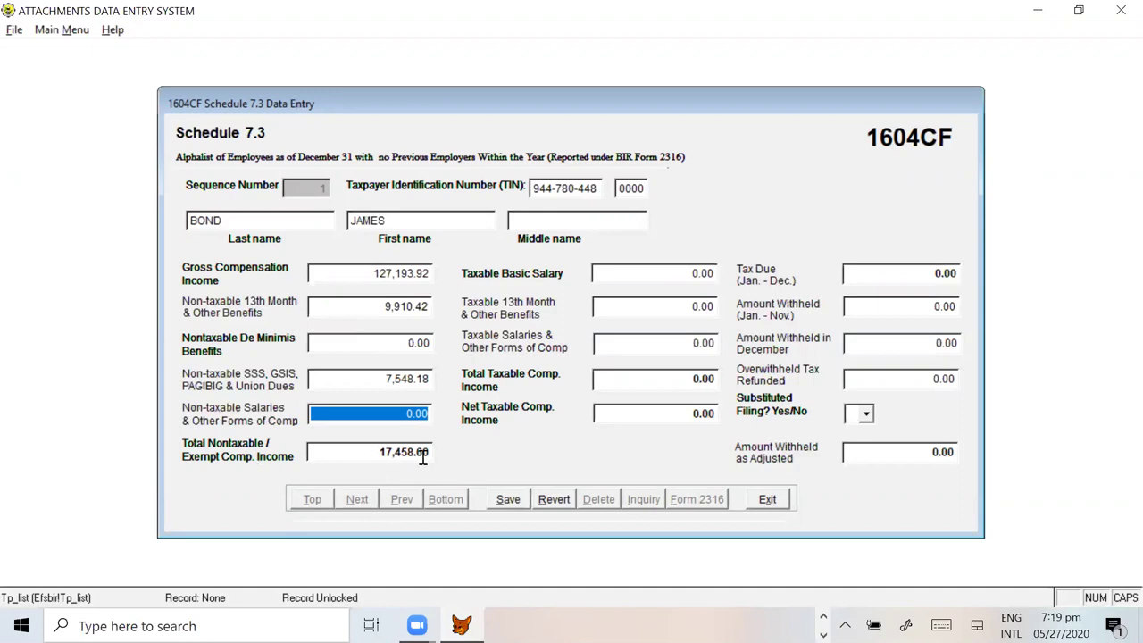
{"action": "left_click", "coordinate": [652, 272]}
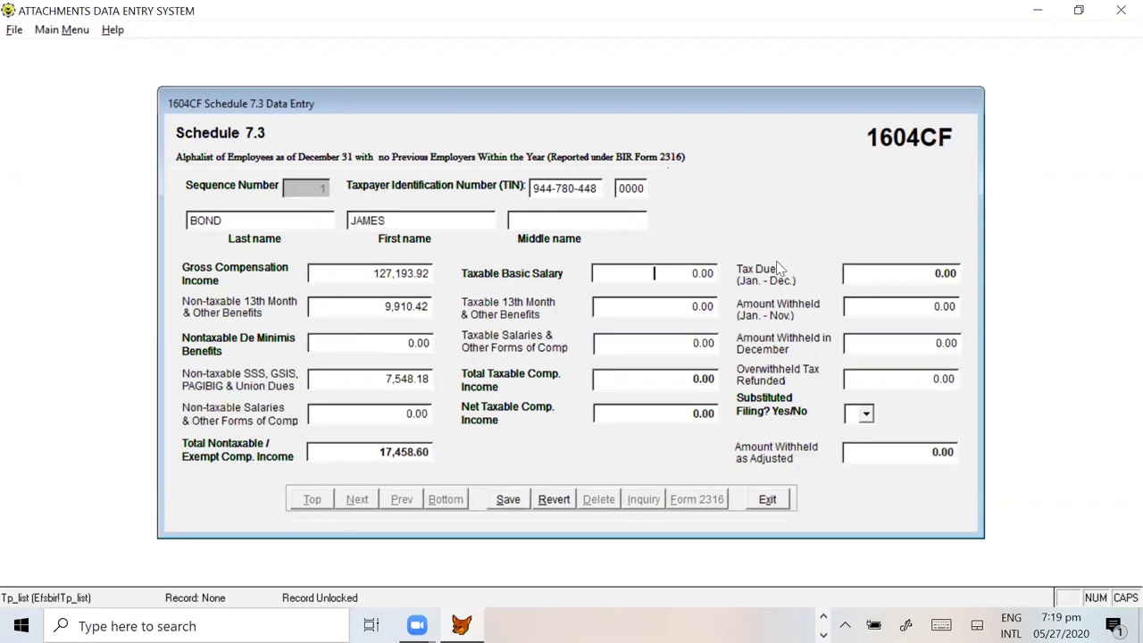
Step: Copy 109,735.32 from Excel S9 into Taxable Basic Salary
{"action": "left_click_drag", "start_coordinate": [369, 273], "coordinate": [451, 272]}
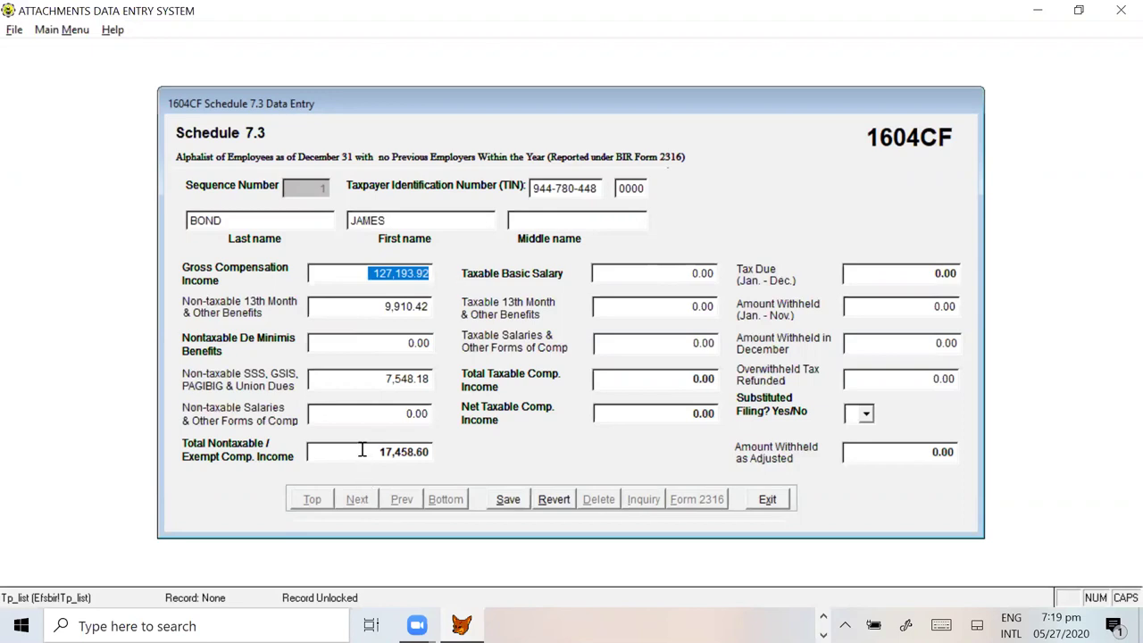
{"action": "left_click_drag", "start_coordinate": [361, 451], "coordinate": [440, 449]}
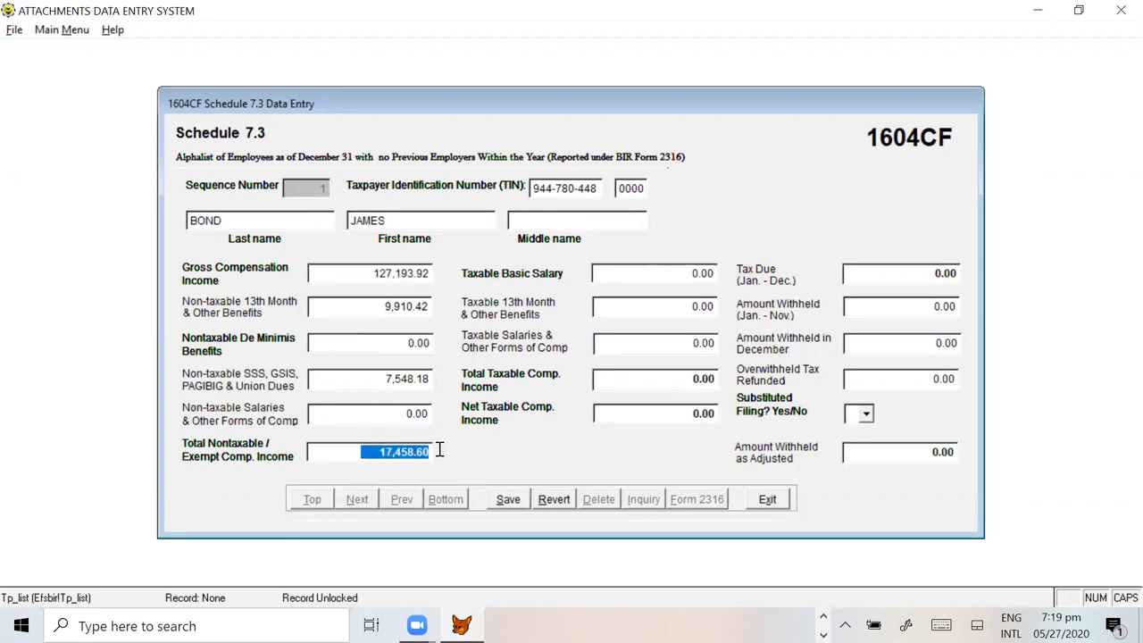
{"action": "left_click", "coordinate": [657, 272]}
{"action": "key", "text": "alt+Tab"}
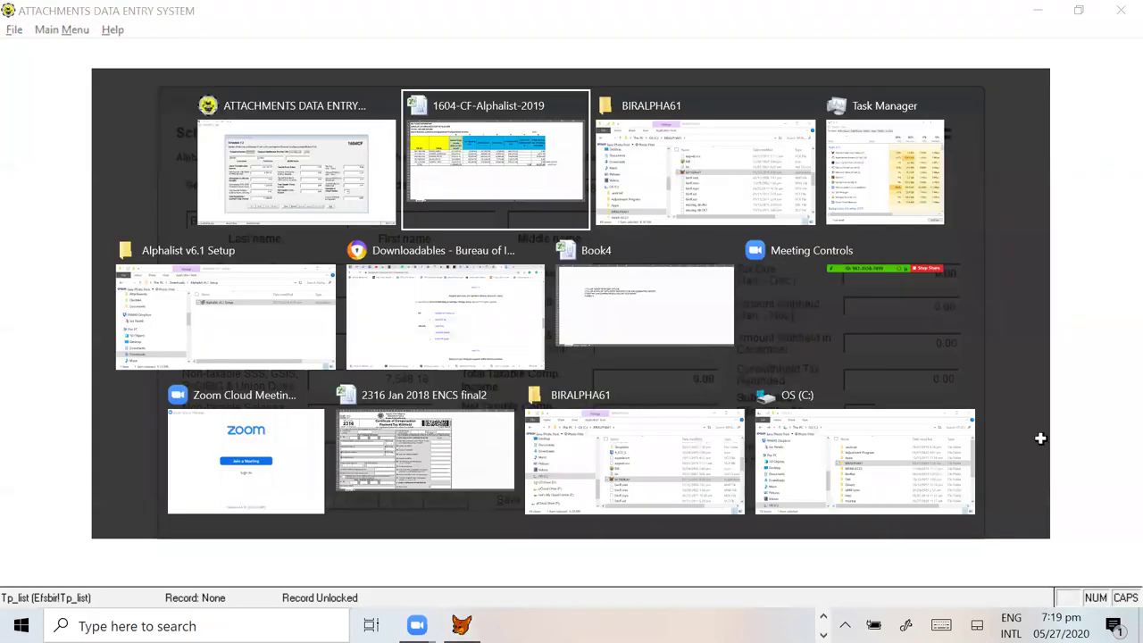
{"action": "key", "text": "Escape"}
{"action": "left_click", "coordinate": [683, 265]}
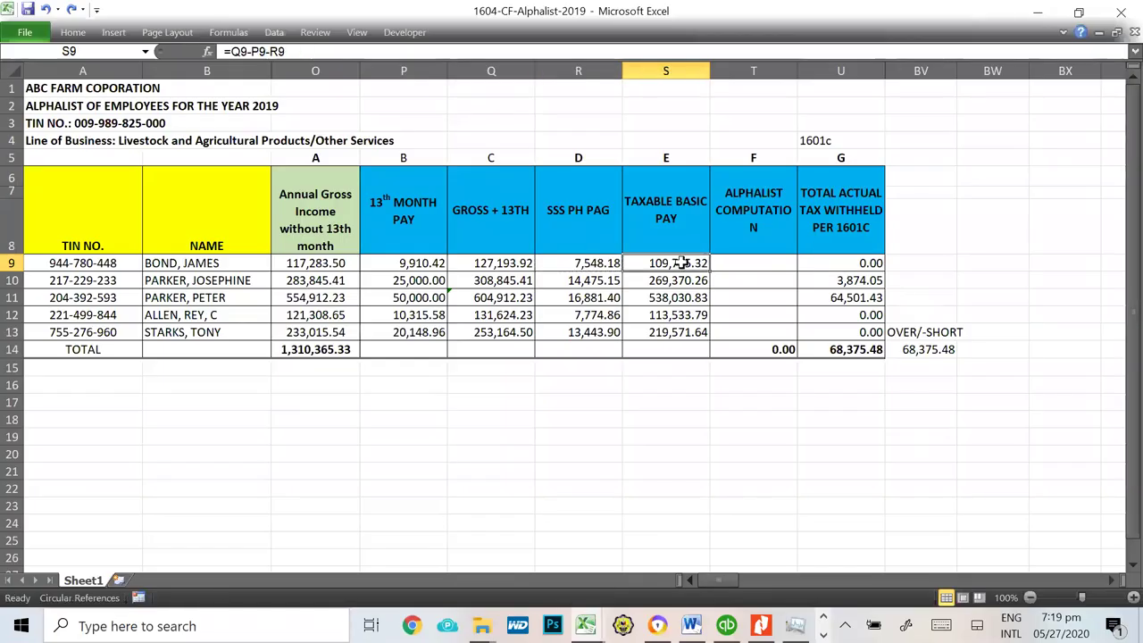
{"action": "key", "text": "ctrl+c"}
{"action": "key", "text": "alt+Tab"}
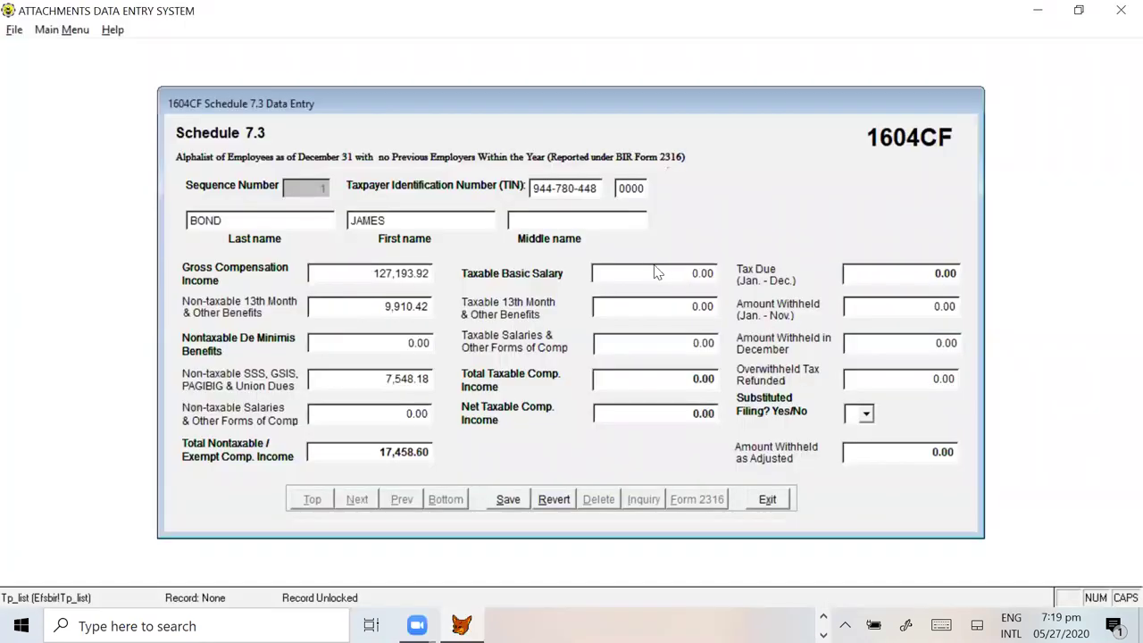
{"action": "left_click", "coordinate": [640, 273]}
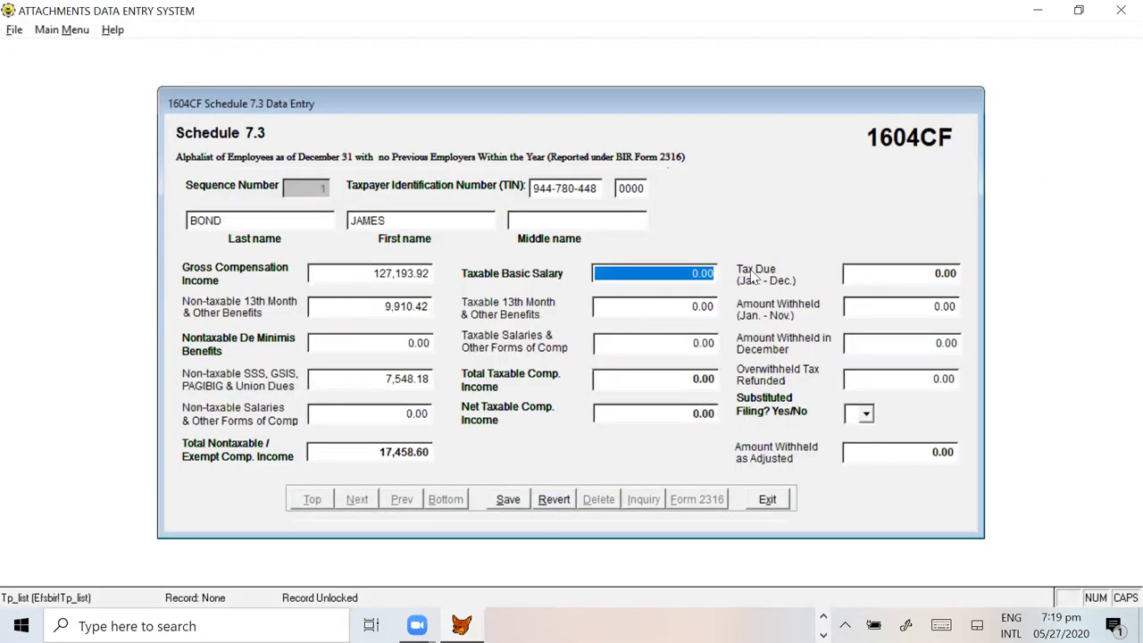
{"action": "key", "text": "ctrl+v"}
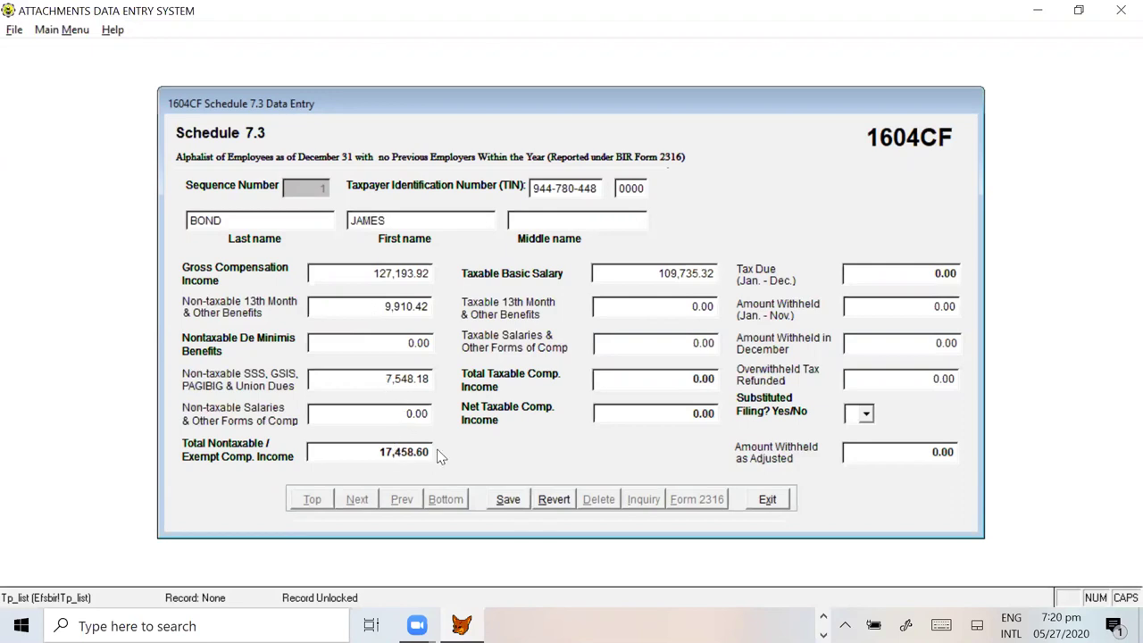
Step: Step through the taxable totals, leaving 109,735.32 net taxable and 0.00 tax due
{"action": "left_click", "coordinate": [704, 307]}
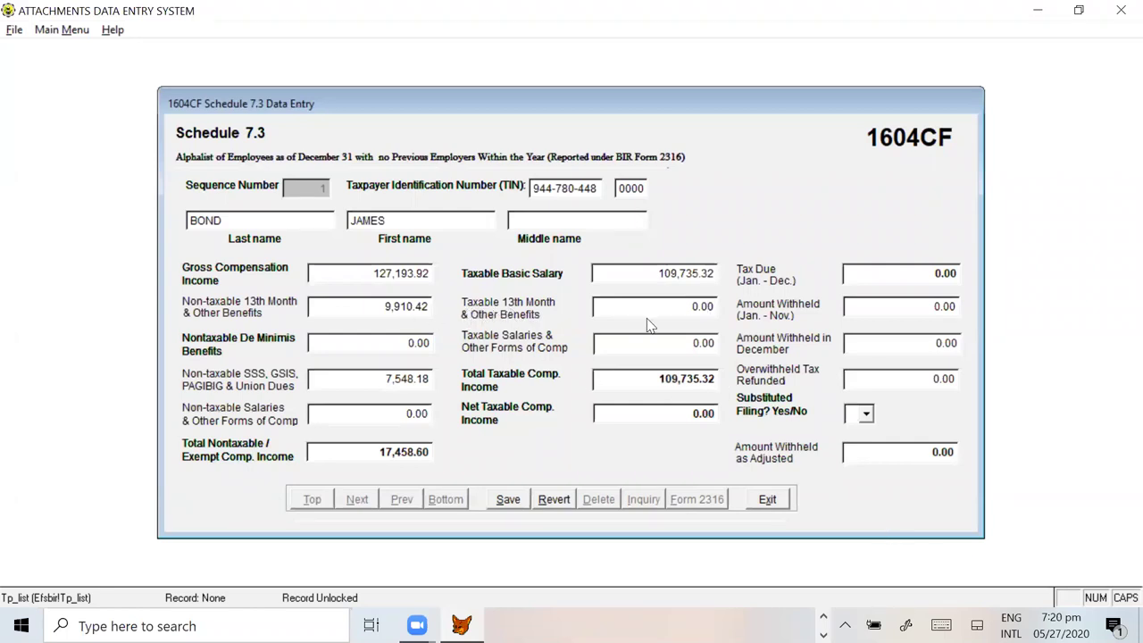
{"action": "left_click", "coordinate": [652, 348]}
{"action": "key", "text": "Tab"}
{"action": "key", "text": "Tab"}
{"action": "key", "text": "Tab"}
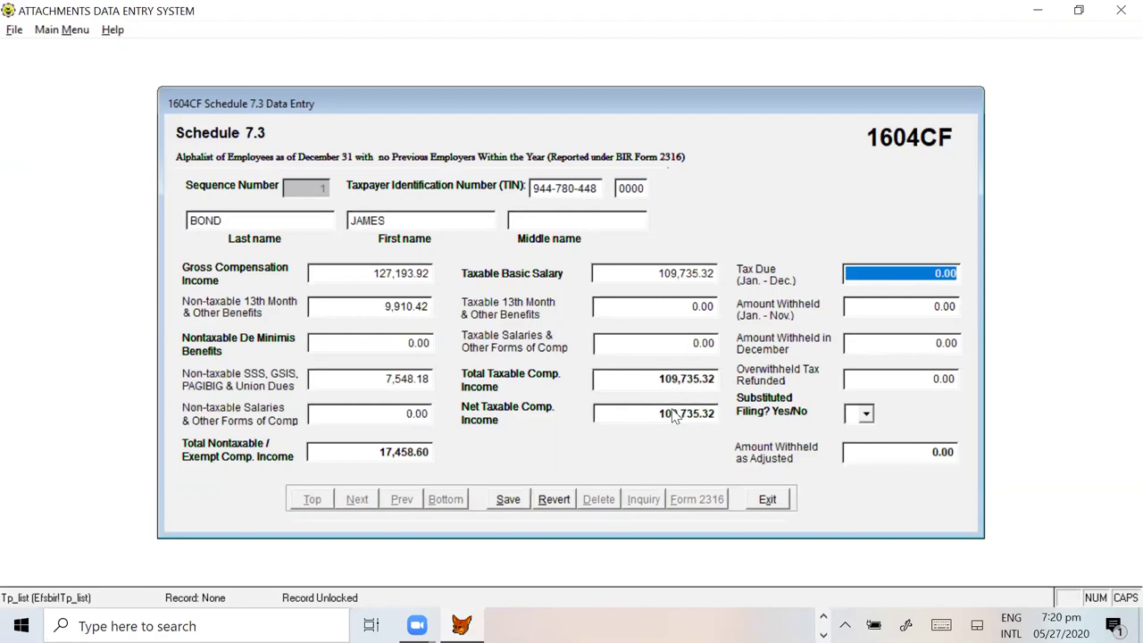
{"action": "key", "text": "Tab"}
{"action": "key", "text": "Tab"}
{"action": "key", "text": "Tab"}
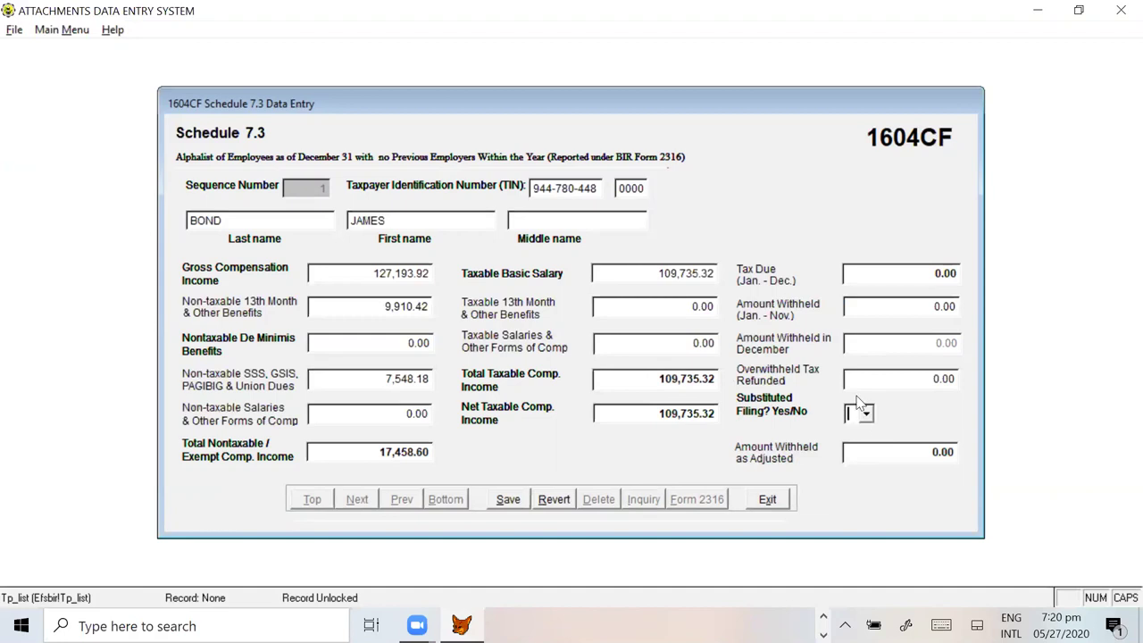
Step: Set Substituted Filing to Y and save the first employee's record
{"action": "left_click", "coordinate": [866, 416]}
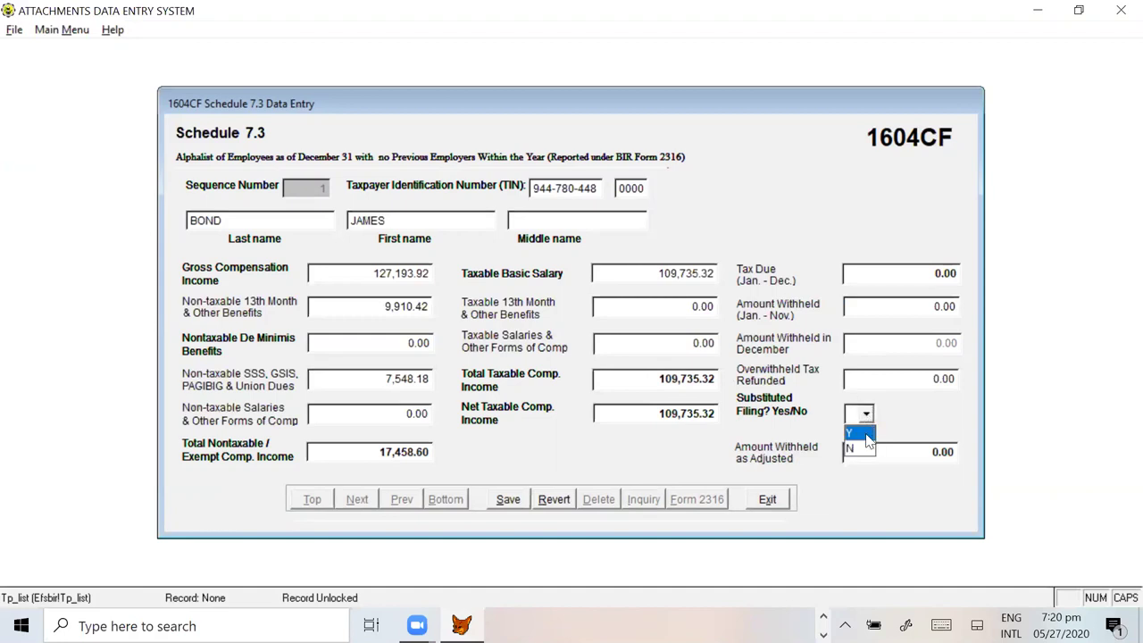
{"action": "left_click", "coordinate": [863, 434]}
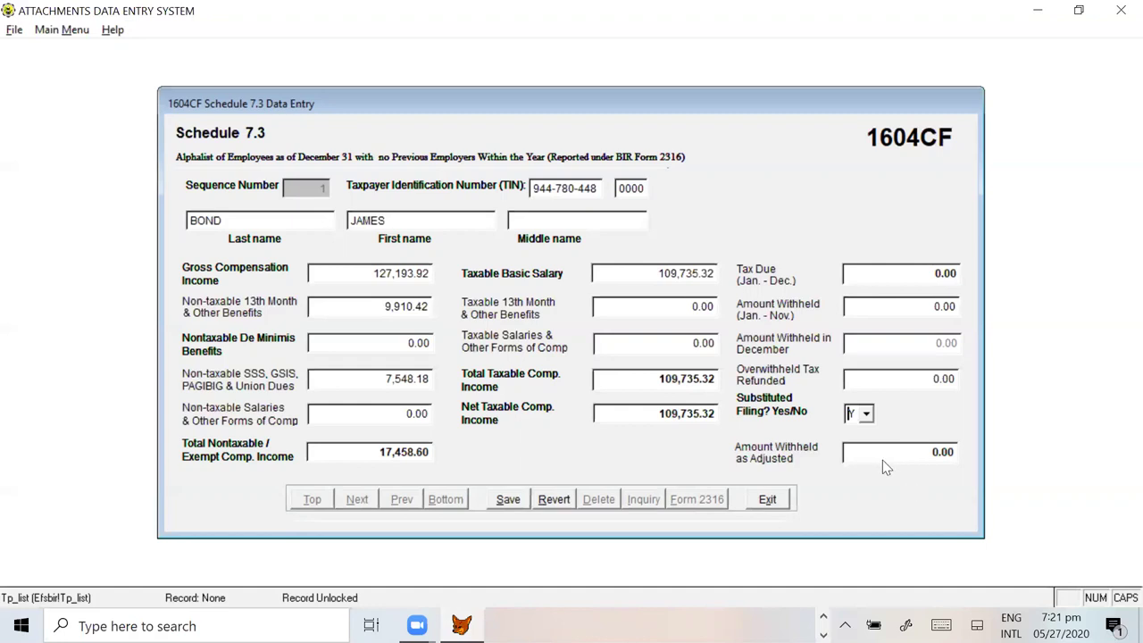
{"action": "left_click", "coordinate": [915, 454]}
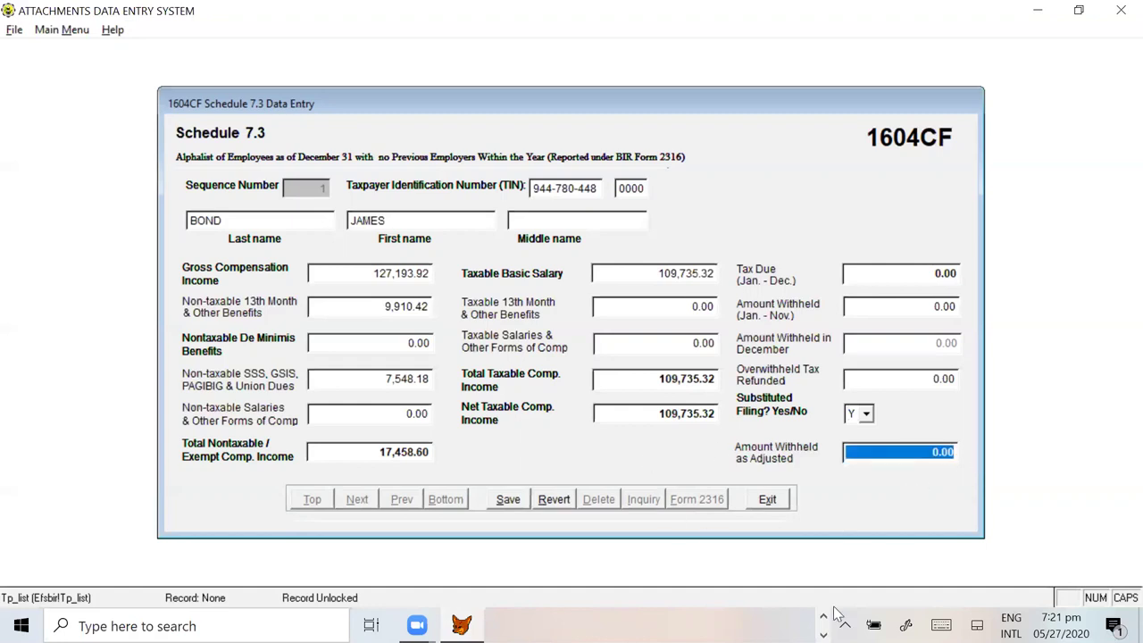
{"action": "left_click", "coordinate": [509, 502]}
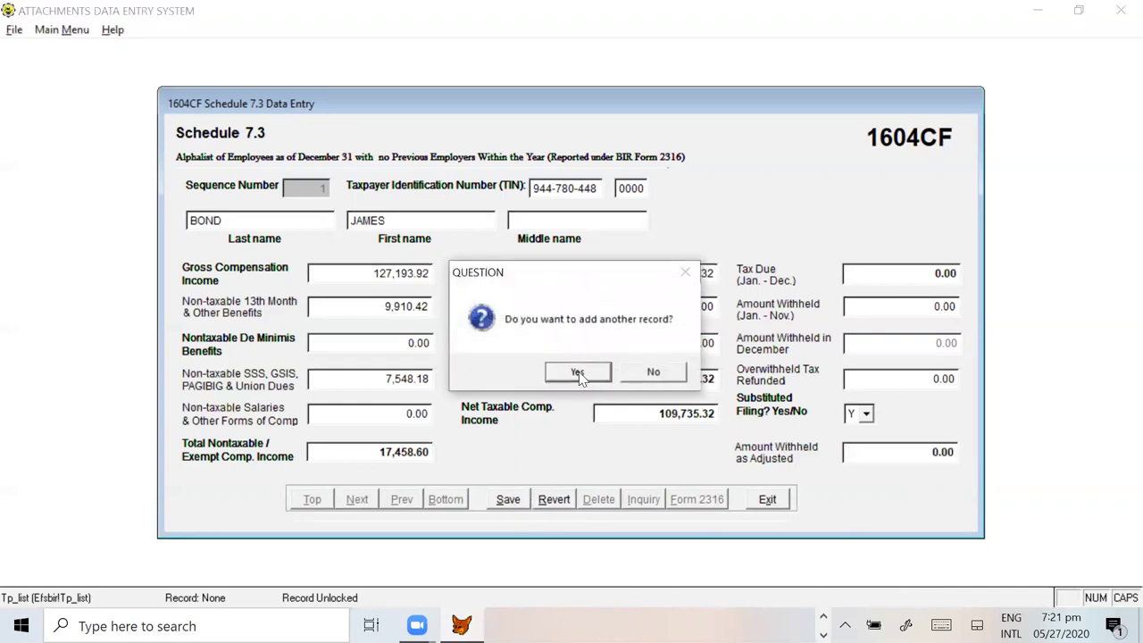
Step: Start a second record and enter the employee's TIN from Excel cell A10
{"action": "left_click", "coordinate": [578, 371]}
{"action": "key", "text": "alt+Tab"}
{"action": "left_click", "coordinate": [67, 281]}
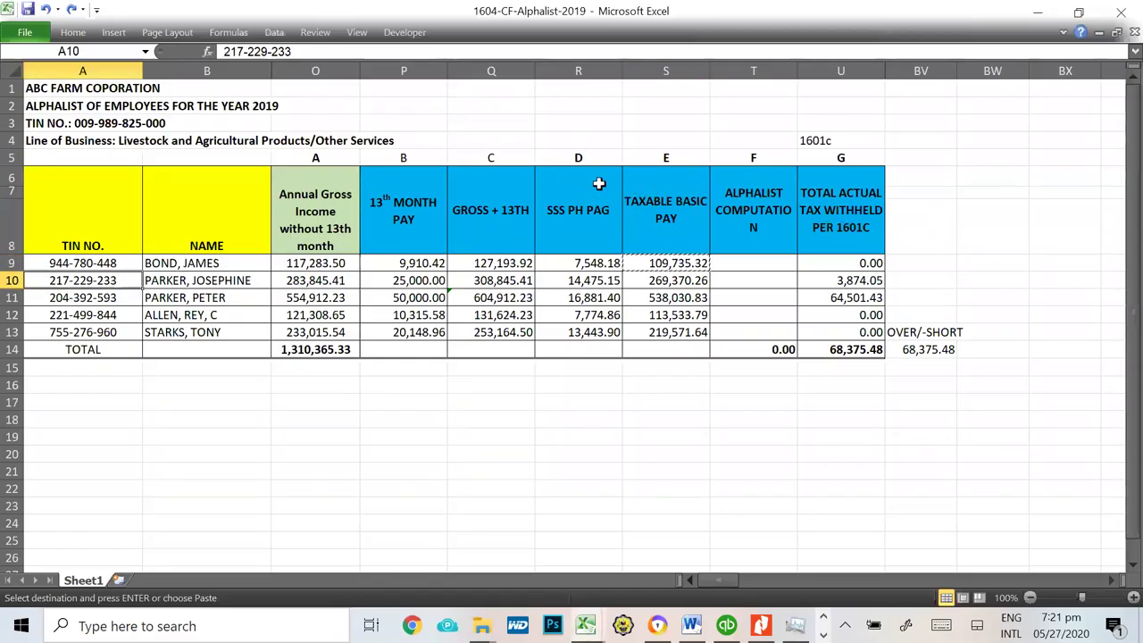
{"action": "key", "text": "alt+Tab"}
{"action": "left_click", "coordinate": [545, 187]}
{"action": "type", "text": "217- -"}
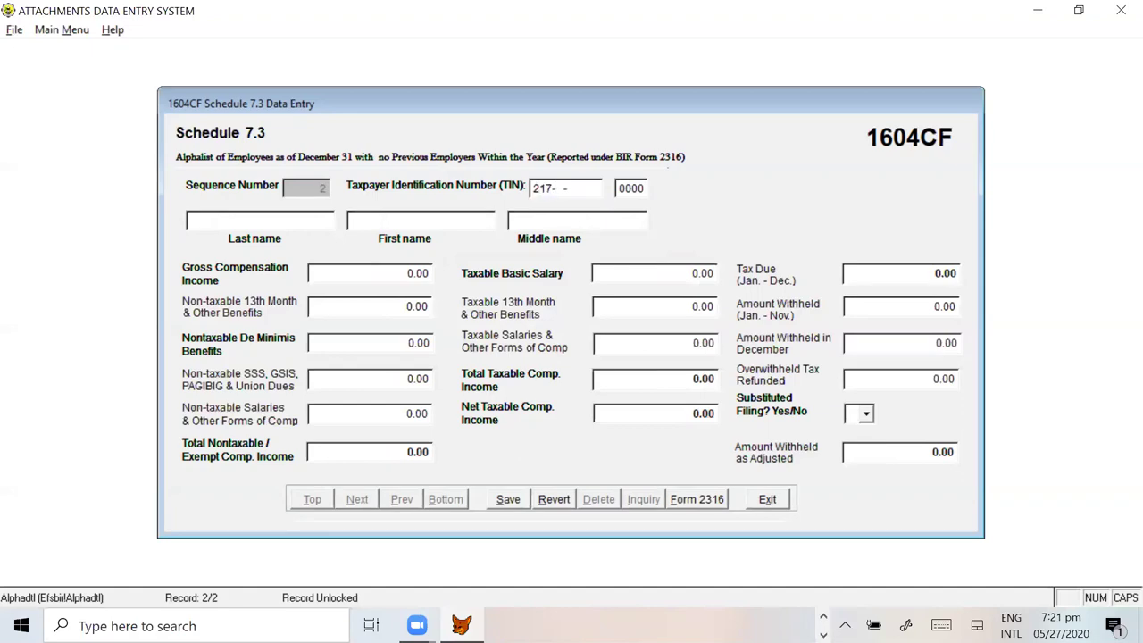
{"action": "key", "text": "alt+Tab"}
{"action": "key", "text": "alt+Tab"}
{"action": "key", "text": "alt+Tab"}
{"action": "type", "text": "-229-"}
{"action": "key", "text": "alt+Tab"}
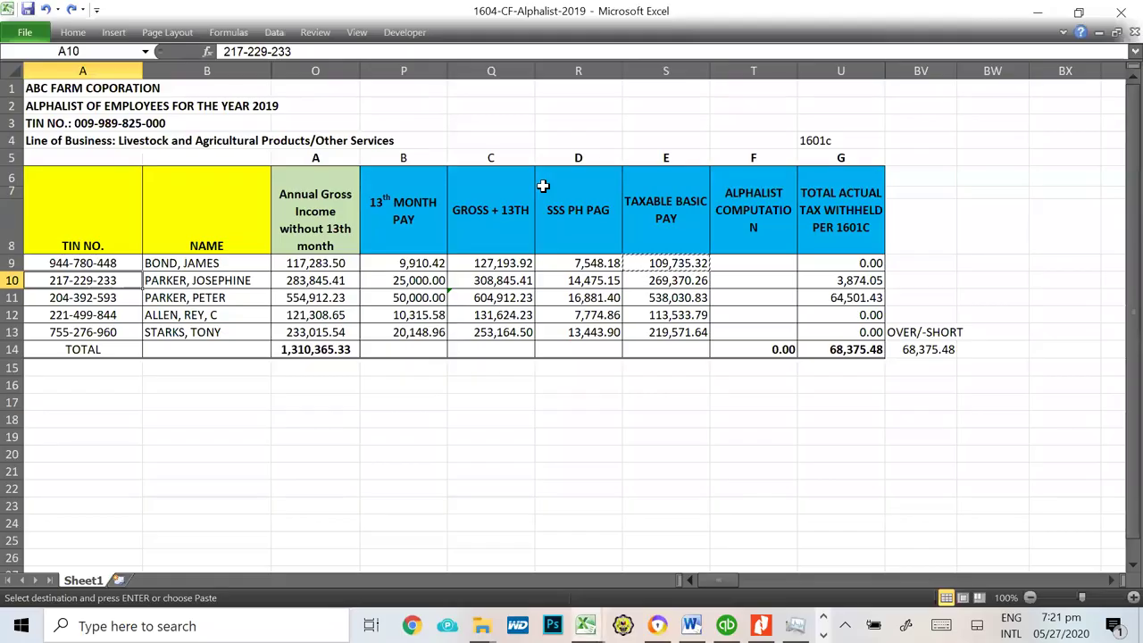
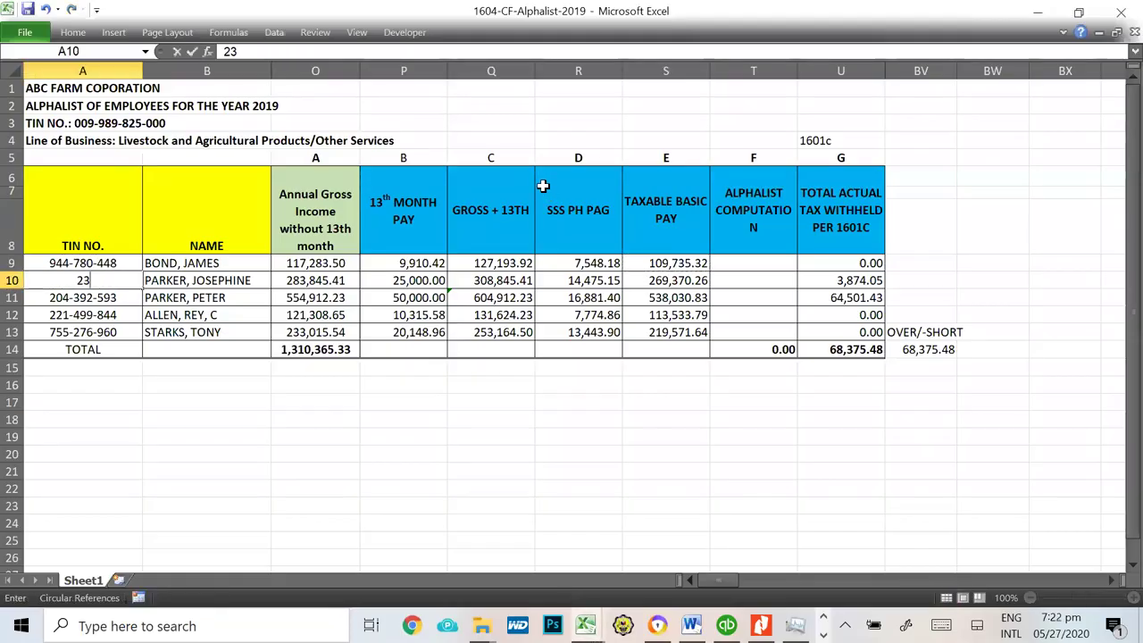
{"action": "key", "text": "ctrl+Return"}
{"action": "key", "text": "alt+Tab"}
{"action": "key", "text": "Escape"}
{"action": "key", "text": "alt+Tab"}
{"action": "key", "text": "Tab"}
{"action": "key", "text": "Tab"}
Step: Enter the second employee's last and first name
{"action": "key", "text": "alt+Tab"}
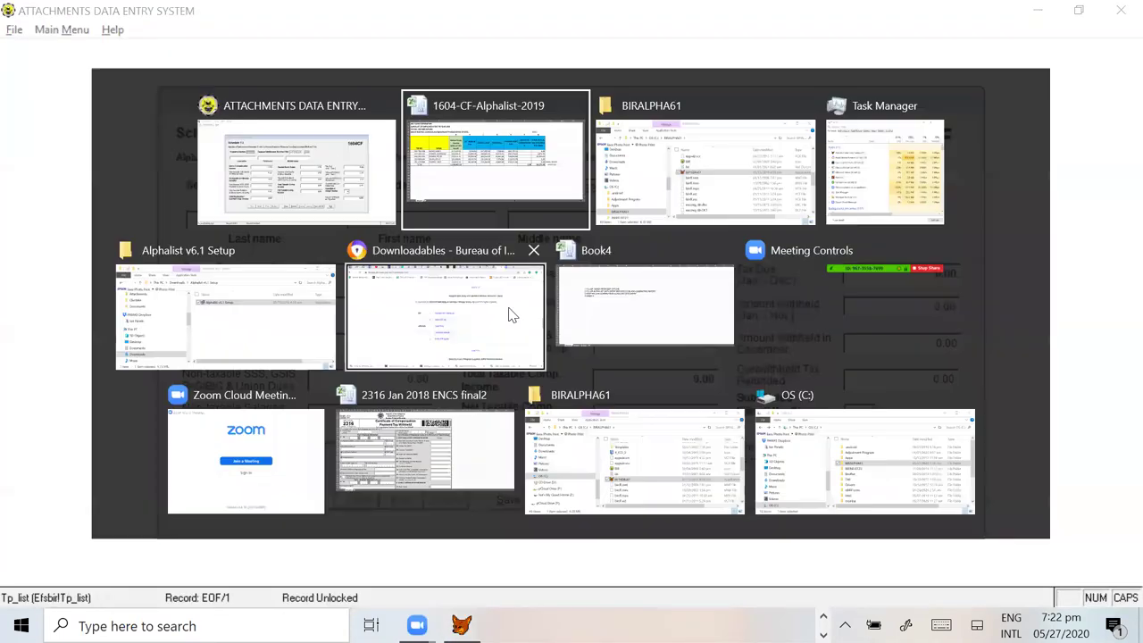
{"action": "key", "text": "ctrl+c"}
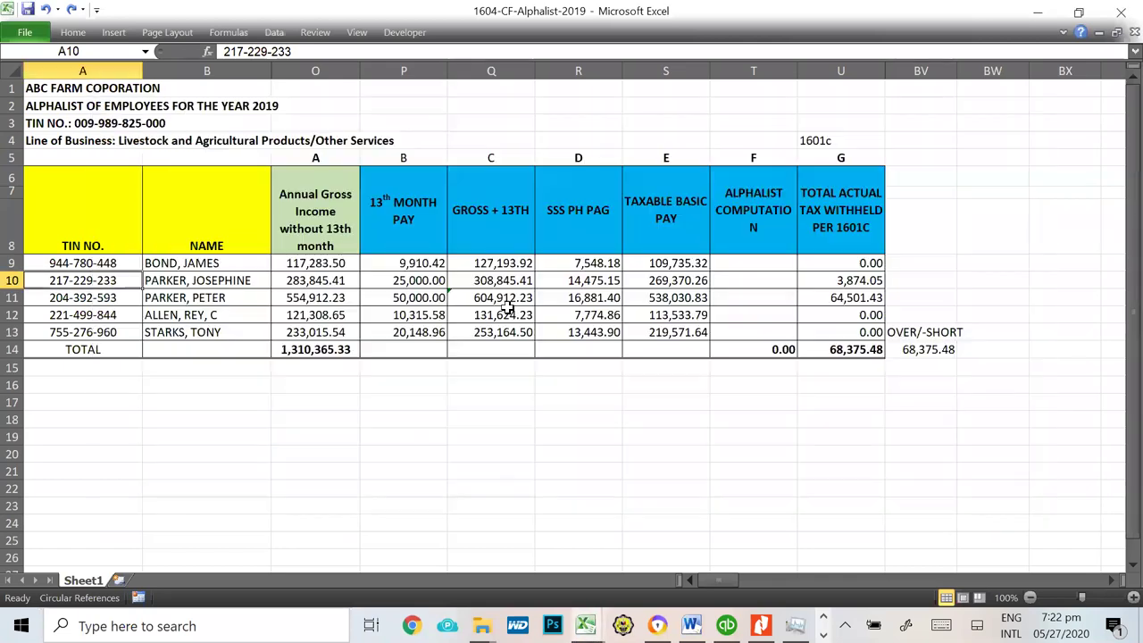
{"action": "key", "text": "alt+Tab"}
{"action": "type", "text": "PARKER"}
{"action": "key", "text": "Tab"}
{"action": "type", "text": "JOS"}
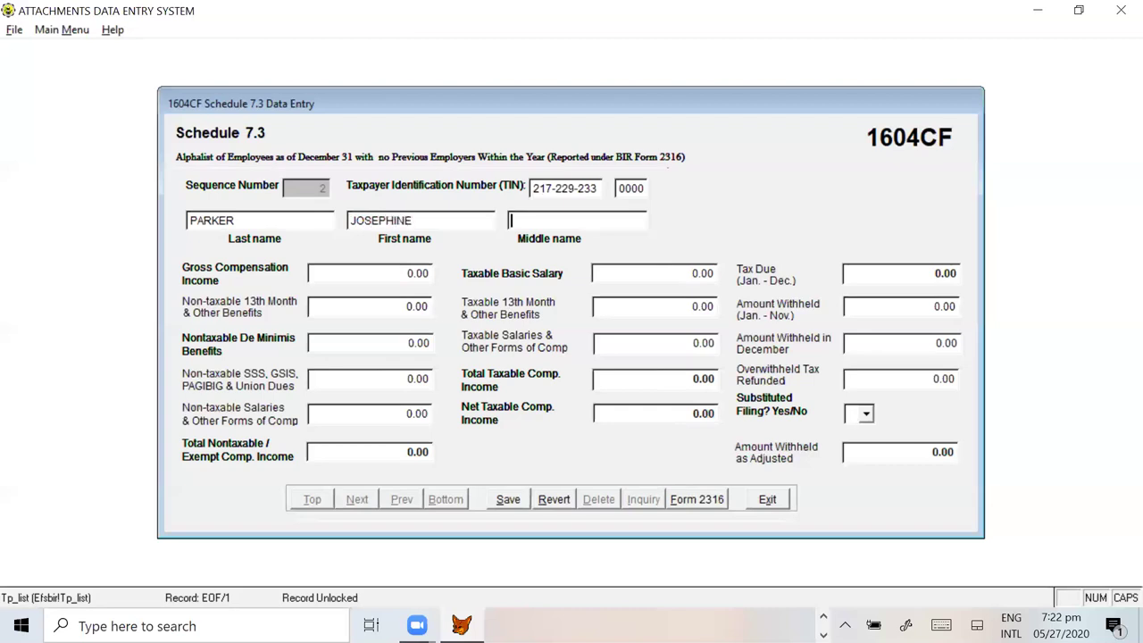
Step: Copy gross compensation 308,845.41 from Excel Q10 into Gross Compensation Income
{"action": "key", "text": "alt+Tab"}
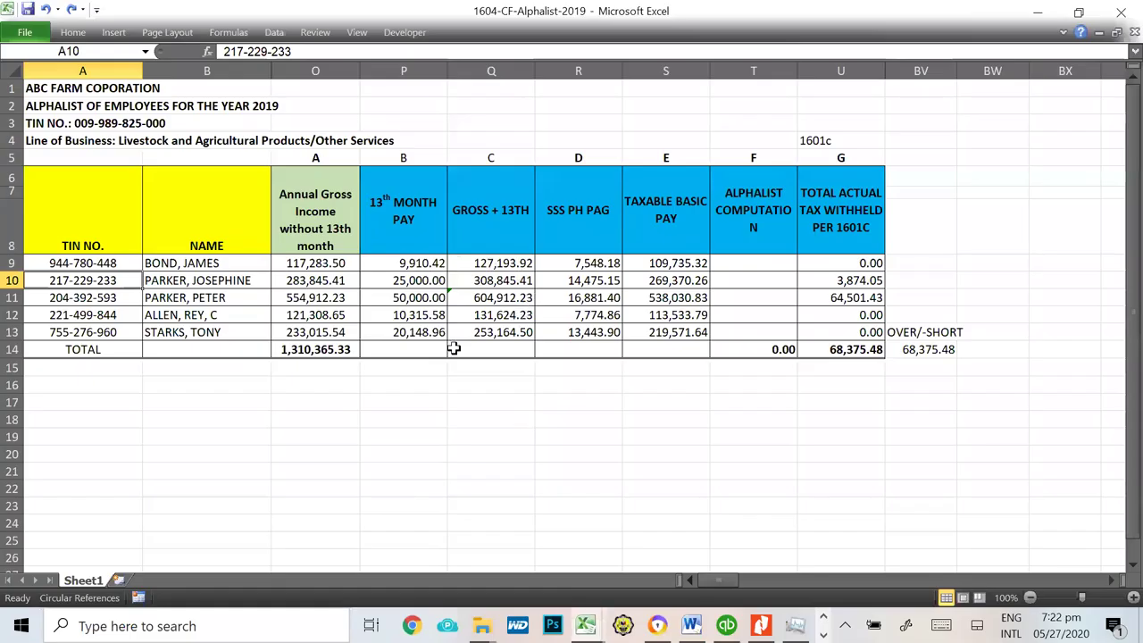
{"action": "left_click", "coordinate": [491, 279]}
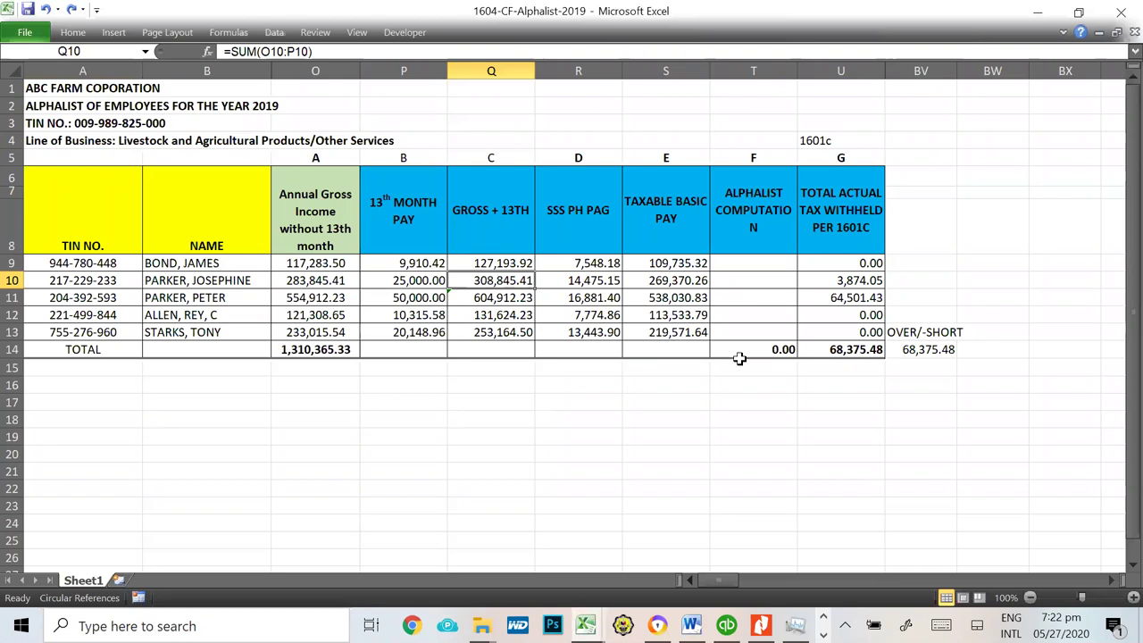
{"action": "key", "text": "ctrl+c"}
{"action": "key", "text": "alt+Tab"}
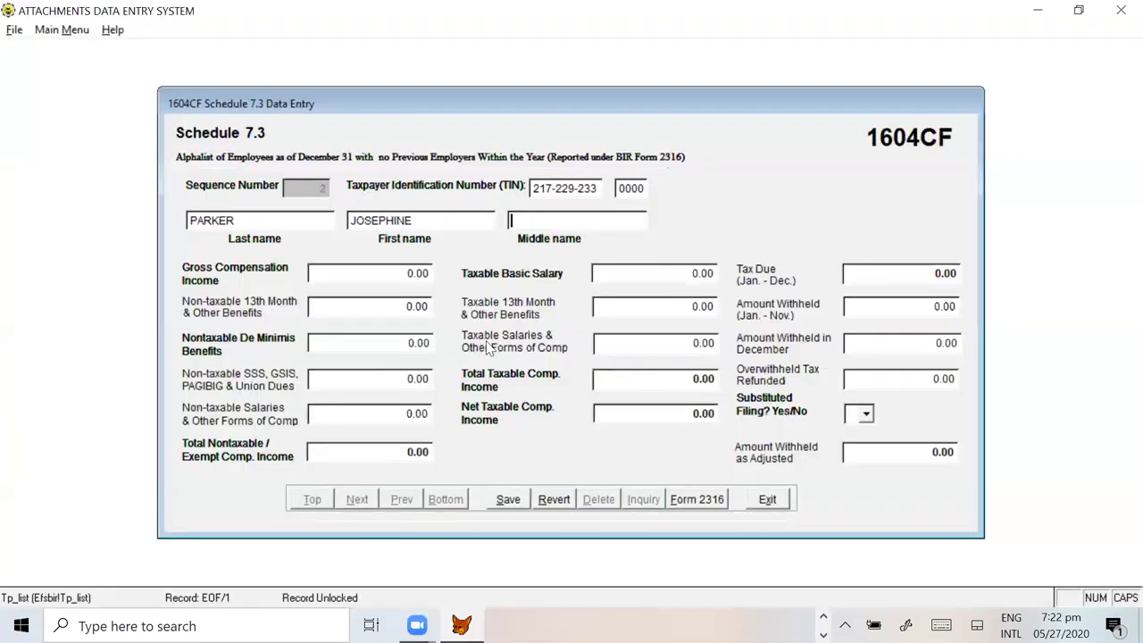
{"action": "left_click", "coordinate": [375, 273]}
{"action": "key", "text": "ctrl+v"}
{"action": "key", "text": "Tab"}
Step: Paste 25,000.00 non-taxable 13th month (P10) and 14,475.15 SSS contributions (R10)
{"action": "key", "text": "alt+Tab"}
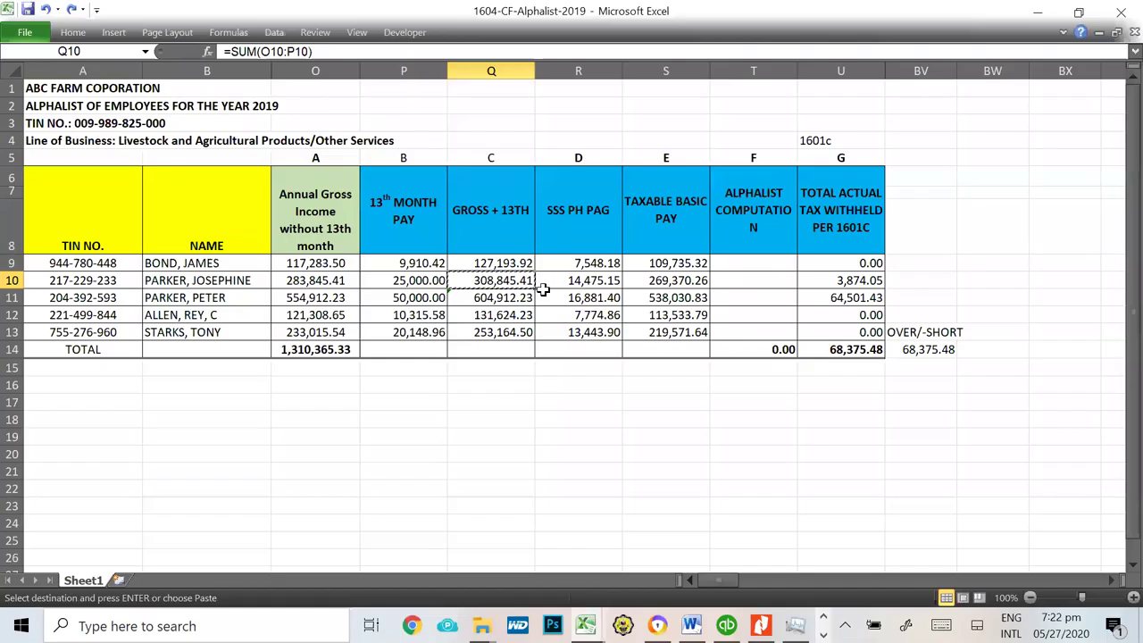
{"action": "left_click", "coordinate": [398, 280]}
{"action": "key", "text": "ctrl+c"}
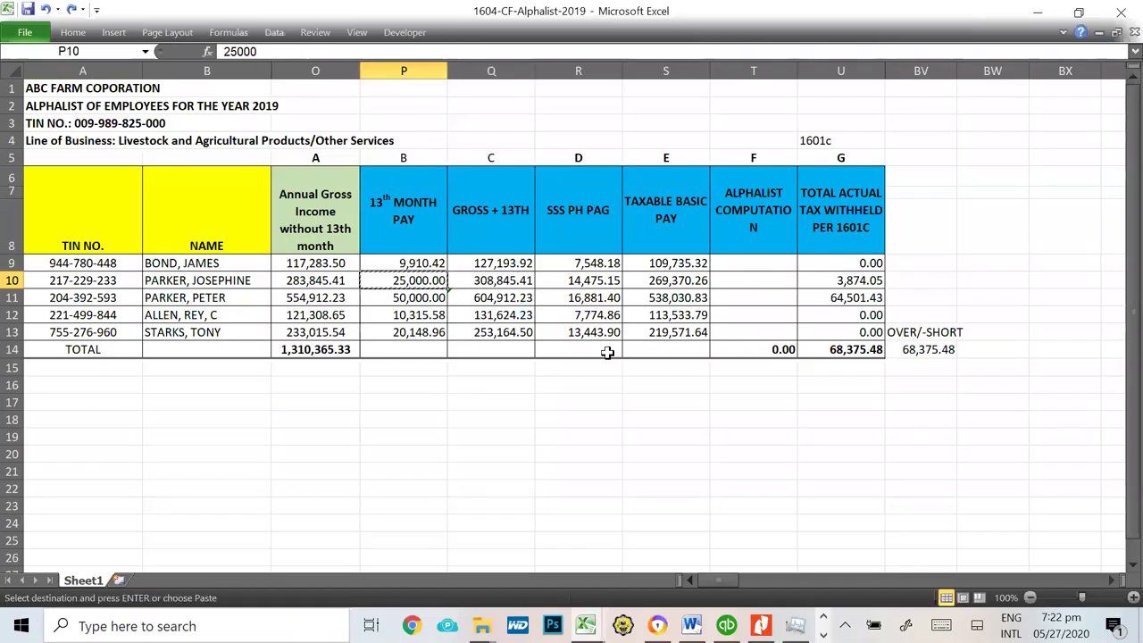
{"action": "key", "text": "alt+Tab"}
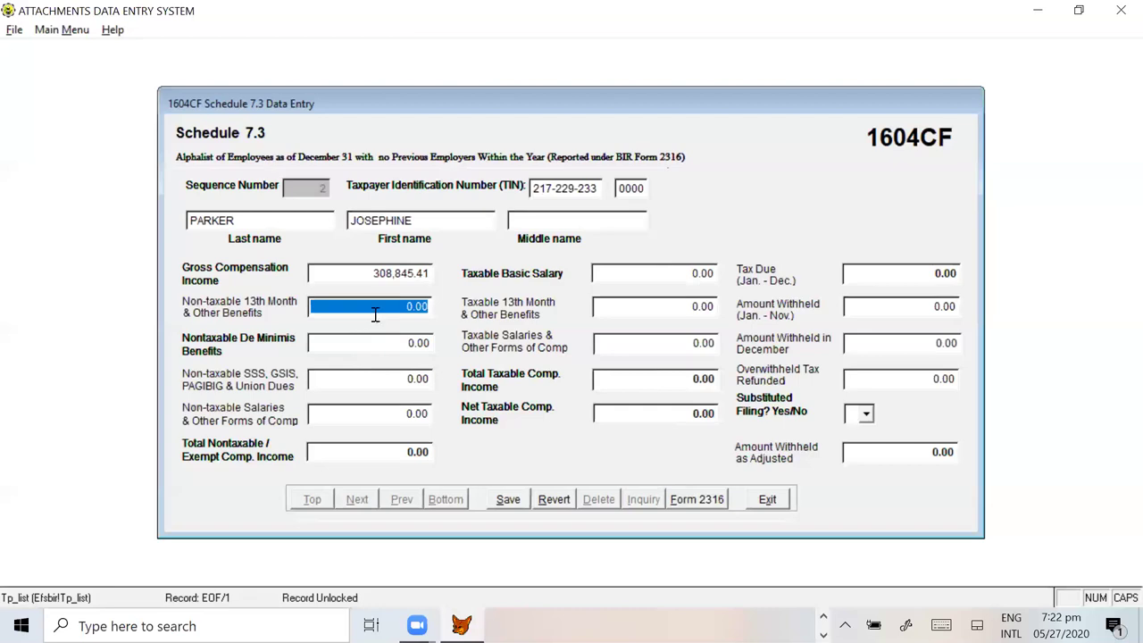
{"action": "key", "text": "ctrl+v"}
{"action": "left_click", "coordinate": [370, 341]}
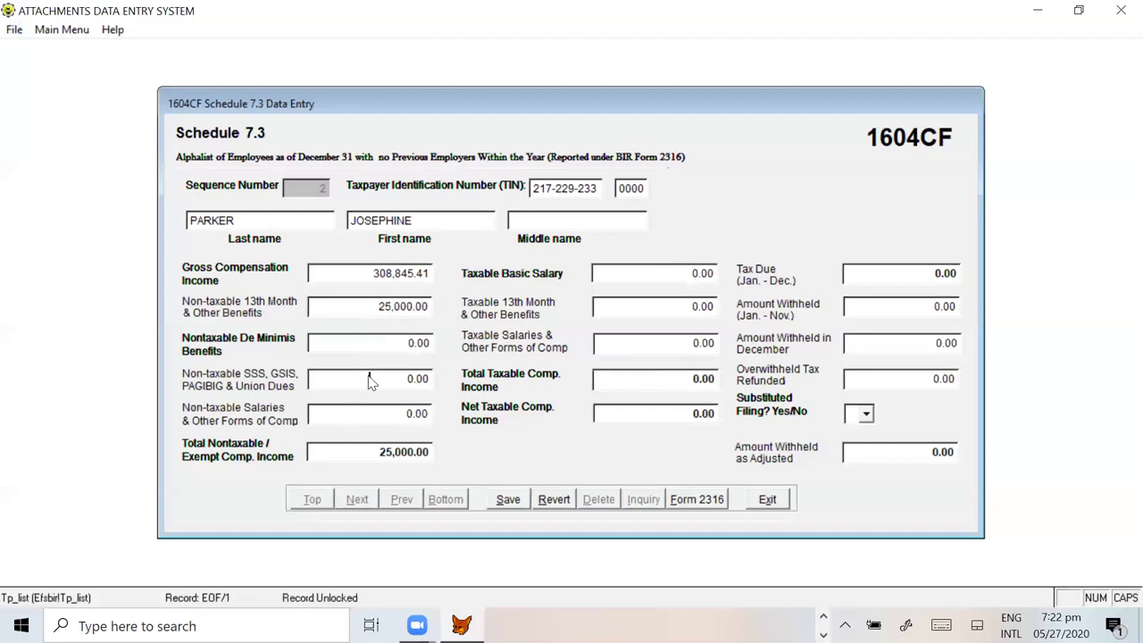
{"action": "key", "text": "alt+Tab"}
{"action": "left_click", "coordinate": [578, 281]}
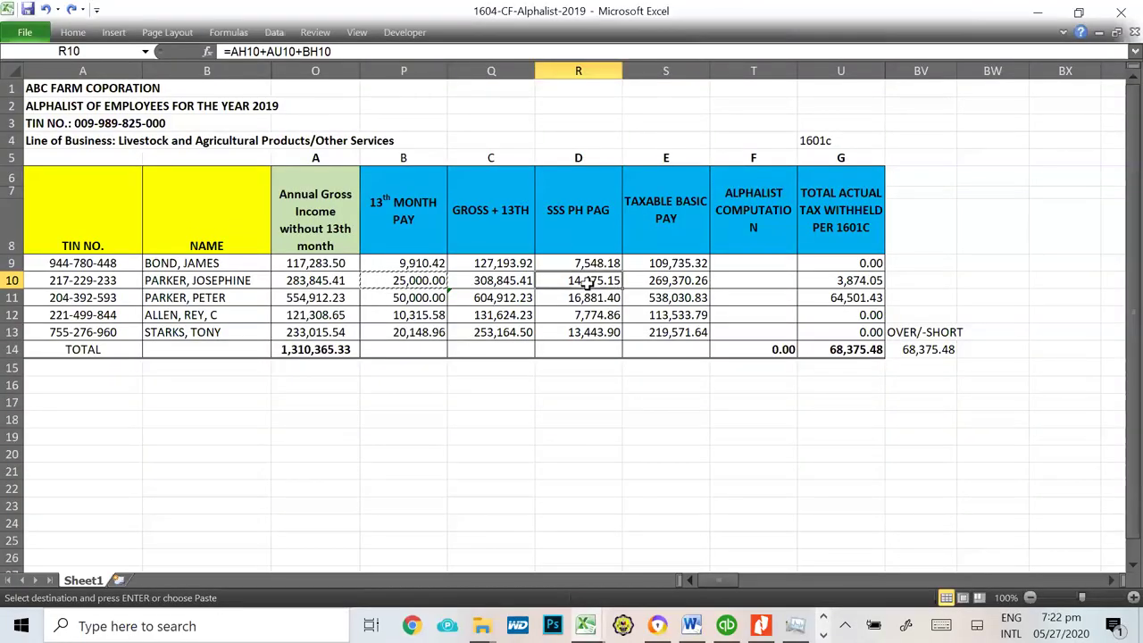
{"action": "key", "text": "alt+Tab"}
{"action": "key", "text": "alt+Tab"}
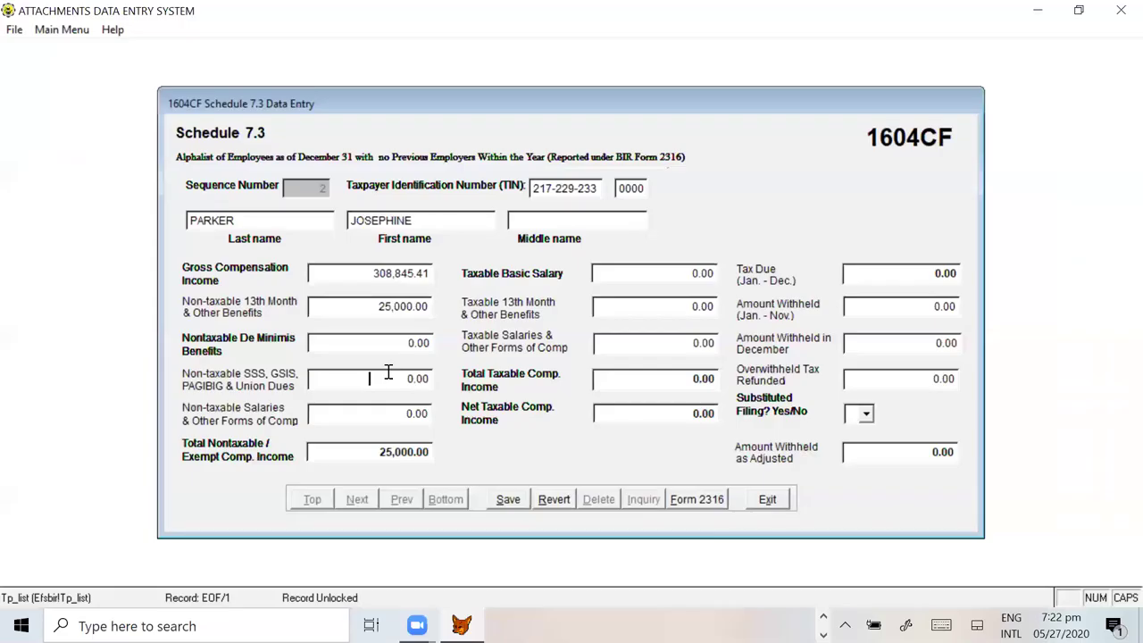
{"action": "left_click", "coordinate": [349, 380]}
{"action": "key", "text": "ctrl+v"}
{"action": "left_click", "coordinate": [351, 410]}
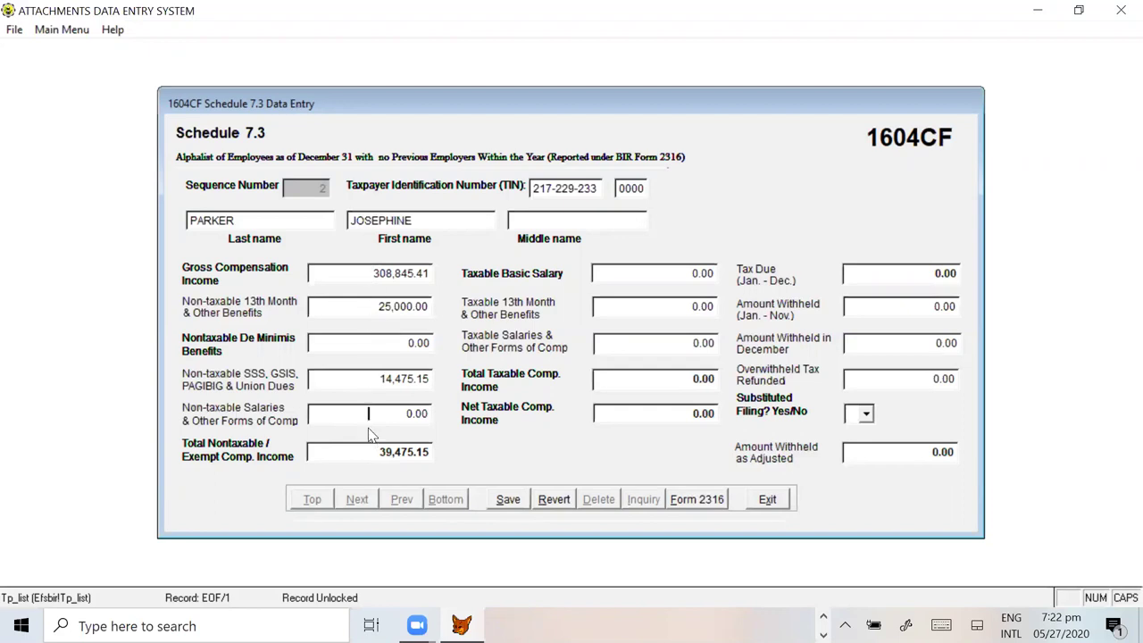
Step: Copy 269,370.26 from Excel S10 into Taxable Basic Salary
{"action": "key", "text": "alt+Tab"}
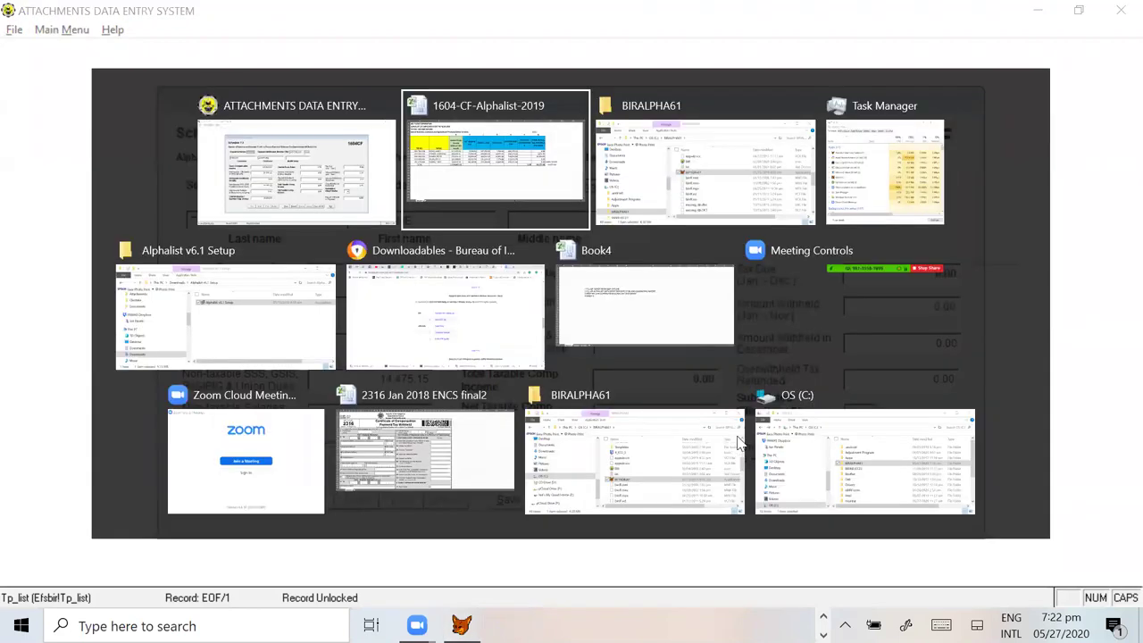
{"action": "left_click", "coordinate": [674, 279]}
{"action": "key", "text": "ctrl+c"}
{"action": "key", "text": "alt+Tab"}
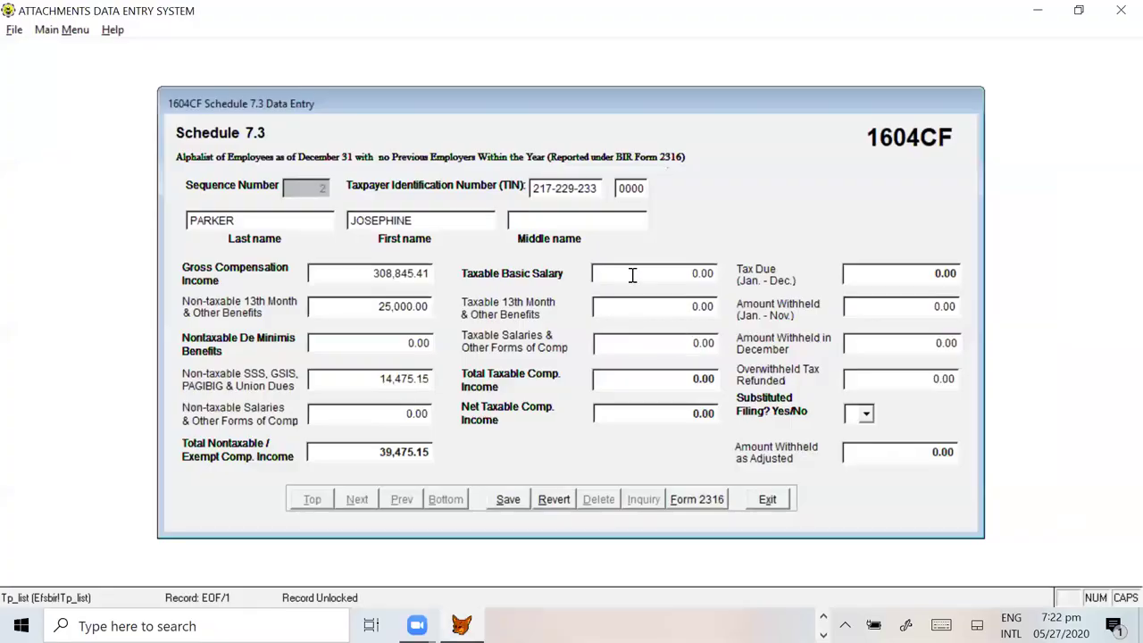
{"action": "left_click", "coordinate": [632, 275]}
{"action": "key", "text": "ctrl+v"}
Step: Advance through the taxable totals so Tax Due computes 3,874.05, then select the Jan.–Nov. withheld field
{"action": "key", "text": "Tab"}
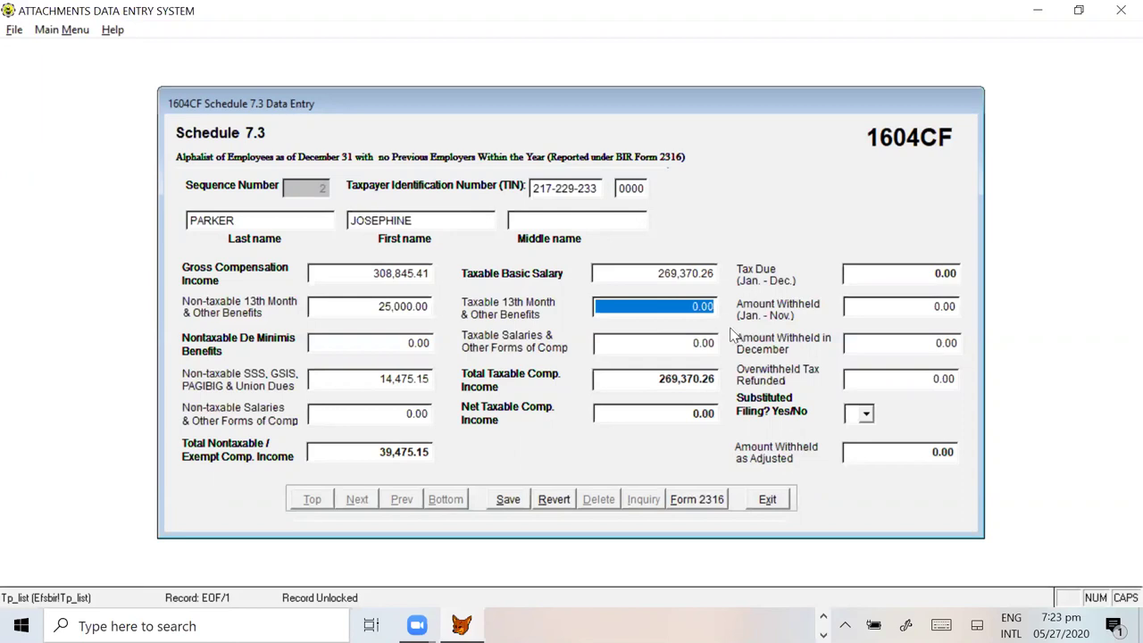
{"action": "key", "text": "Tab"}
{"action": "key", "text": "Tab"}
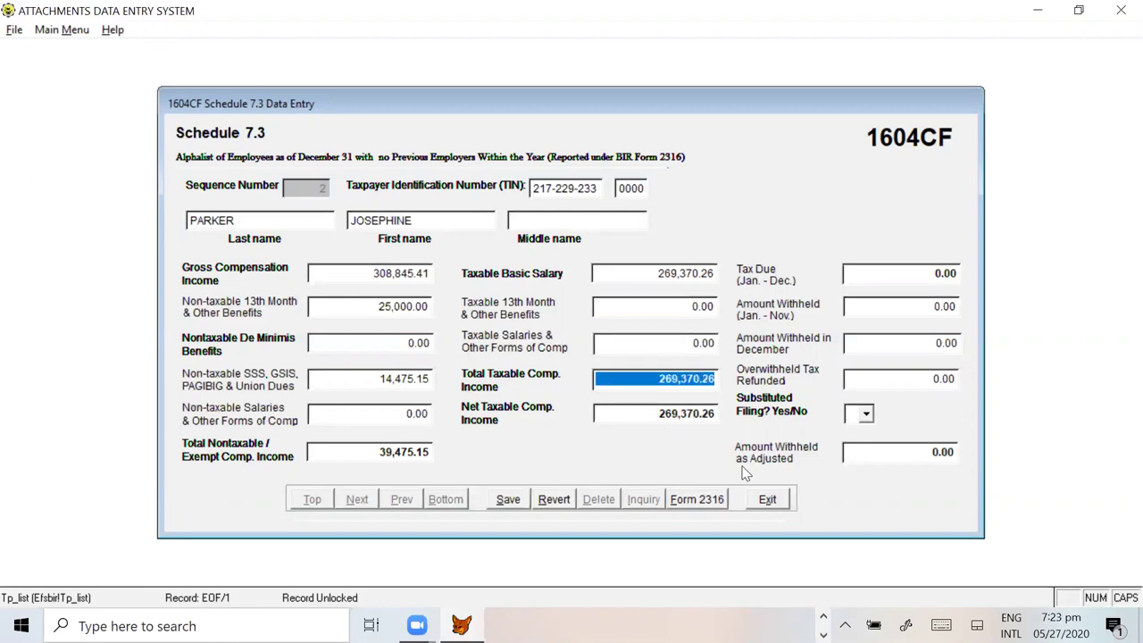
{"action": "key", "text": "Tab"}
{"action": "key", "text": "Tab"}
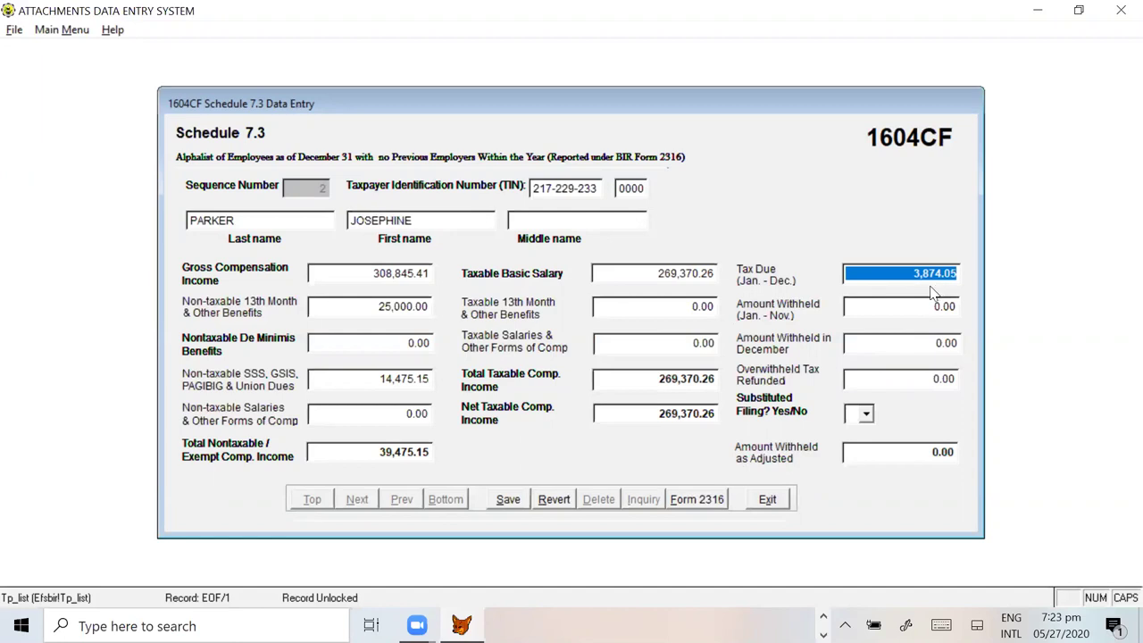
{"action": "key", "text": "Tab"}
{"action": "key", "text": "Tab"}
{"action": "left_click", "coordinate": [901, 308]}
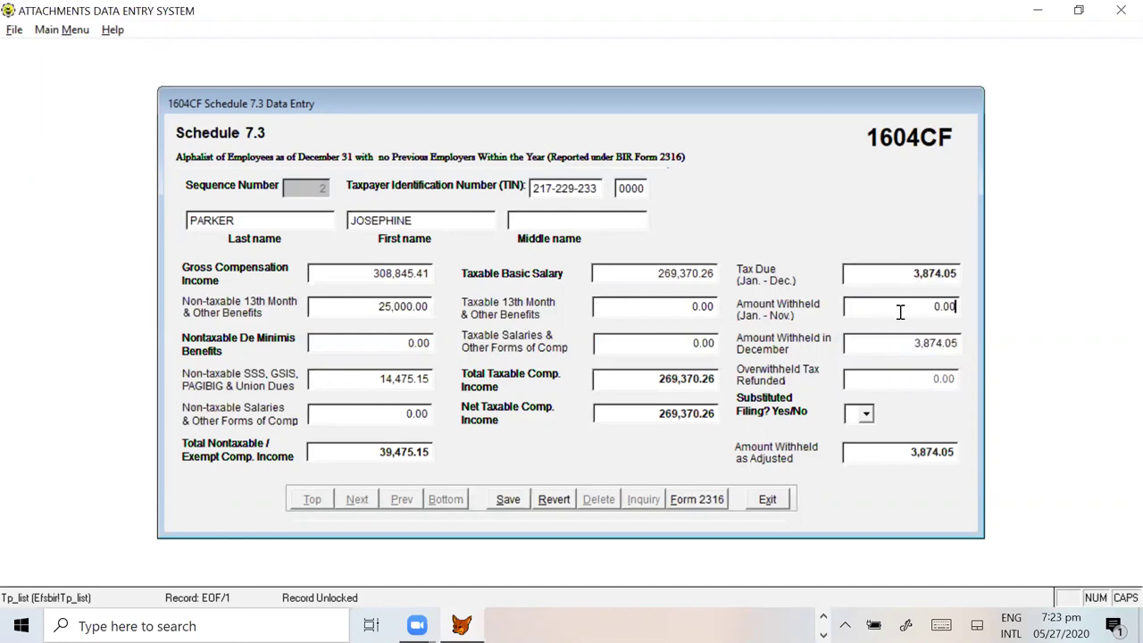
{"action": "key", "text": "alt+Tab"}
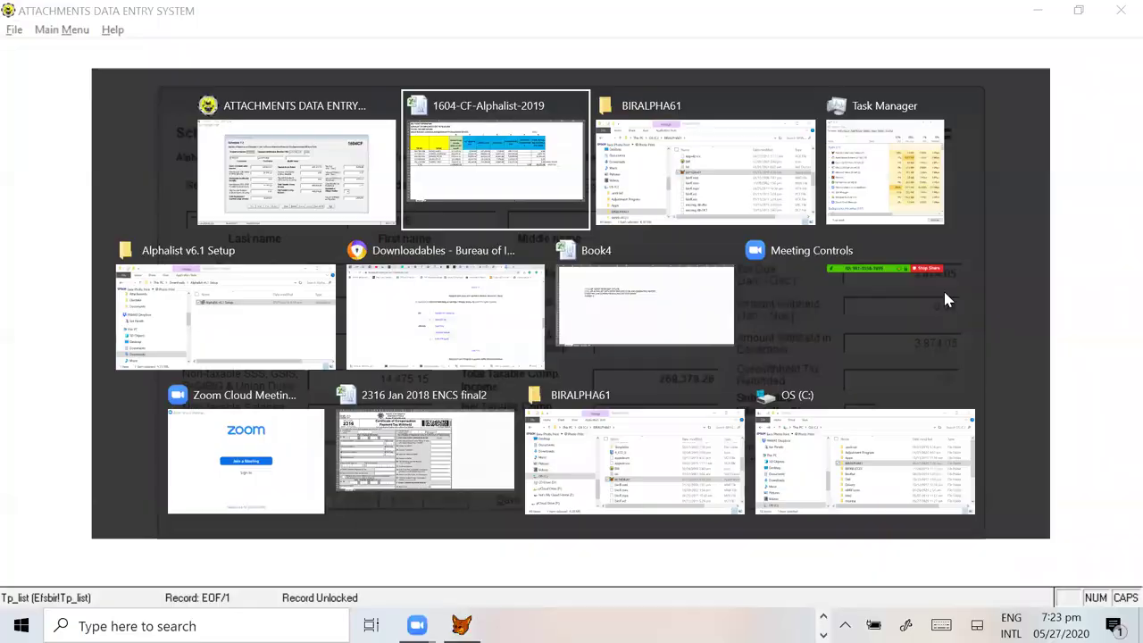
Step: Enter 3874.05 in cell T10 and copy the U10 withheld total
{"action": "left_click", "coordinate": [849, 284]}
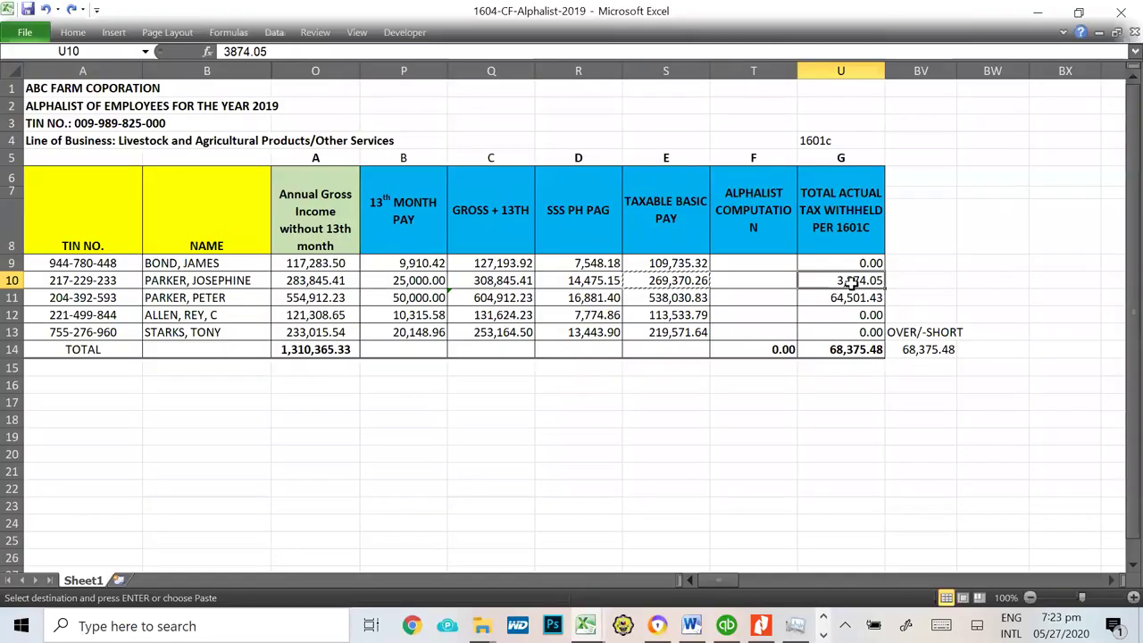
{"action": "left_click", "coordinate": [757, 286]}
{"action": "type", "text": "3874.0"}
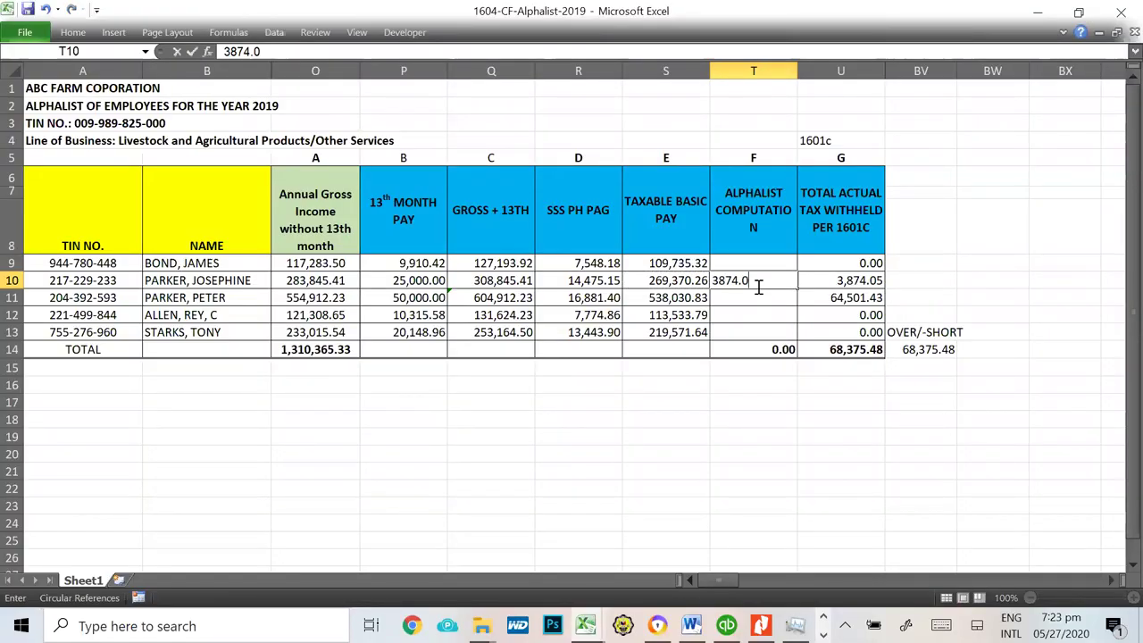
{"action": "type", "text": "5"}
{"action": "key", "text": "Return"}
{"action": "left_click", "coordinate": [844, 280]}
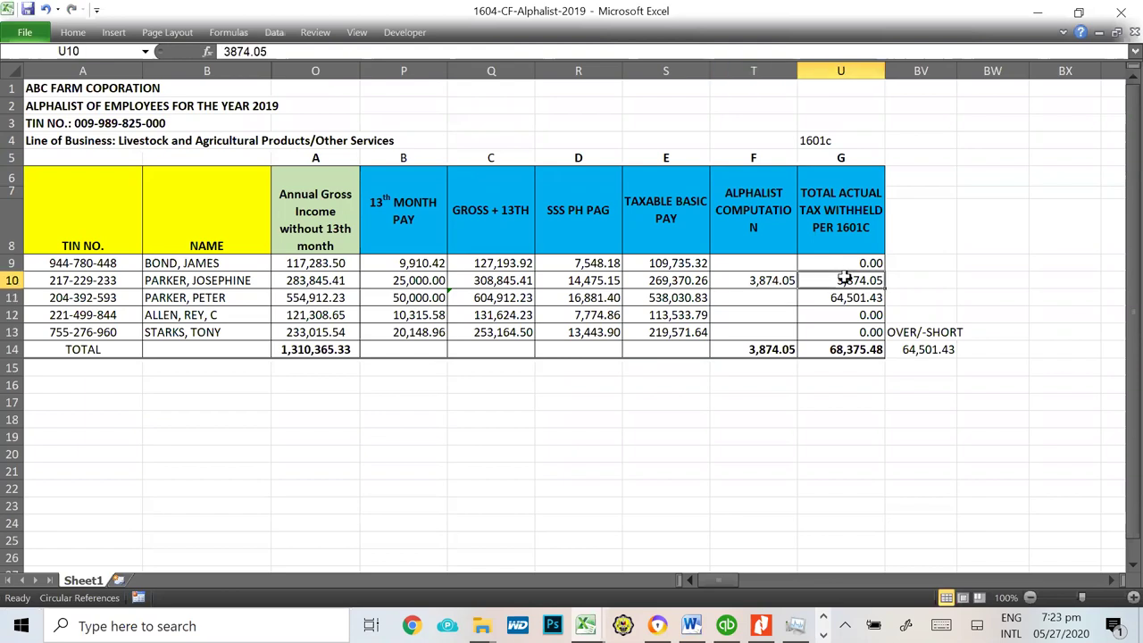
{"action": "key", "text": "ctrl+c"}
{"action": "key", "text": "alt+Tab"}
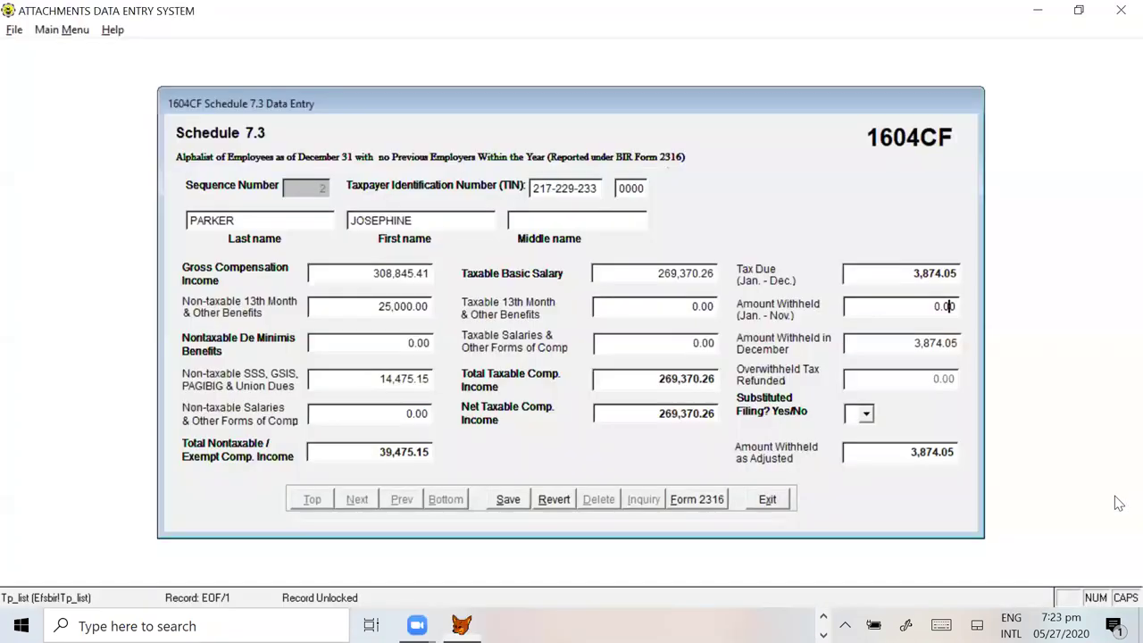
{"action": "left_click", "coordinate": [898, 306]}
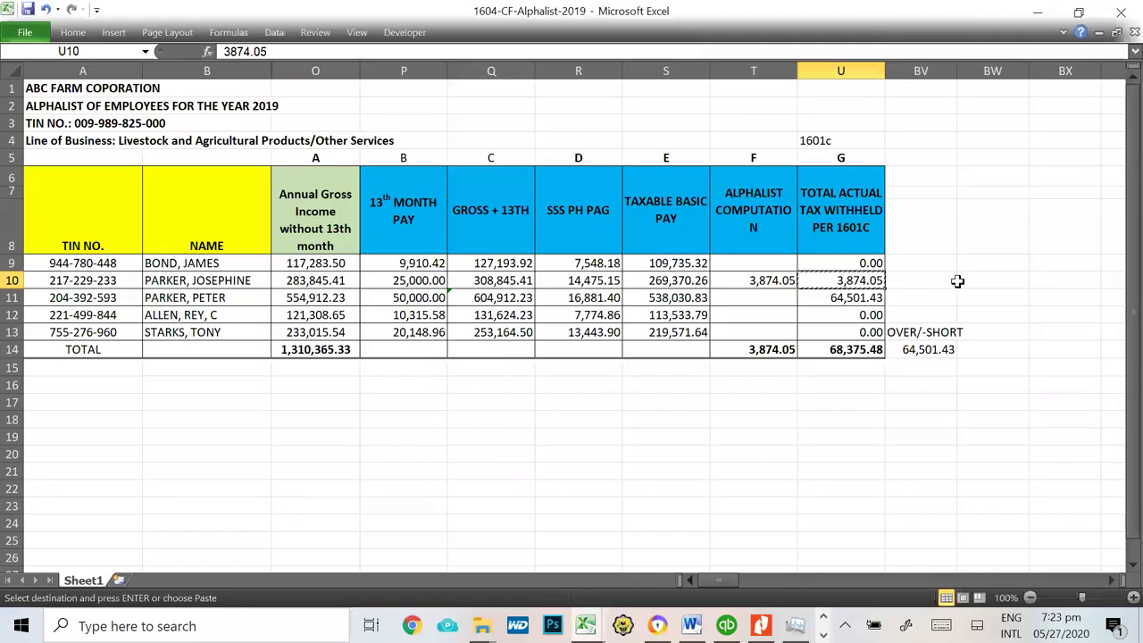
Step: Add the monthly helper formula =U10/11 in cell BW10
{"action": "left_click", "coordinate": [969, 279]}
{"action": "type", "text": "="}
{"action": "key", "text": "Left"}
{"action": "key", "text": "Left"}
{"action": "type", "text": "/"}
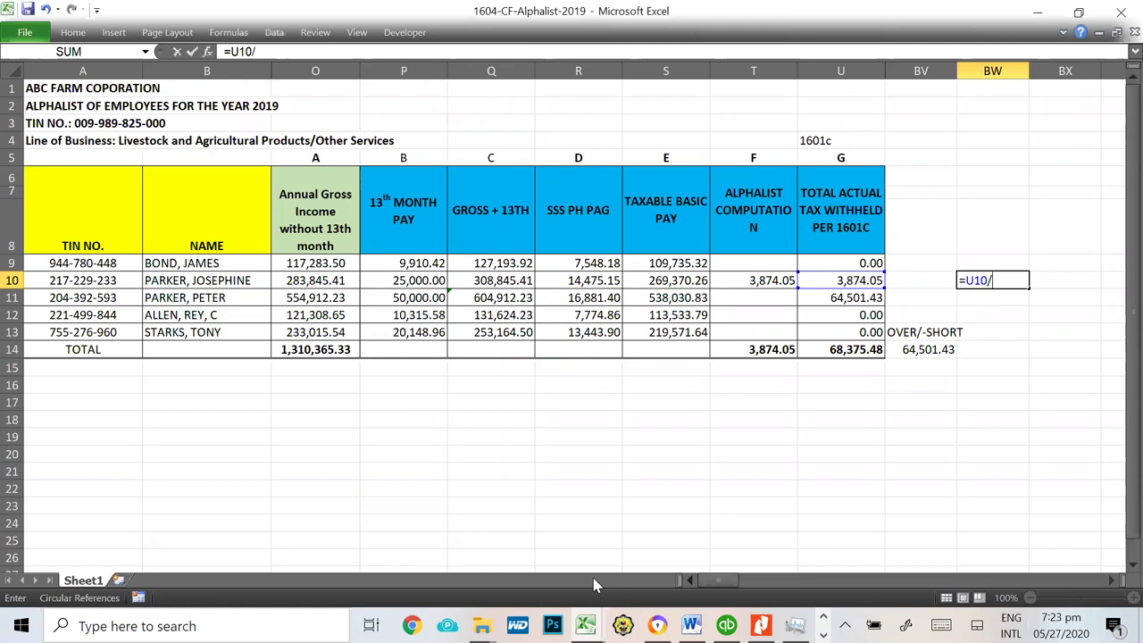
{"action": "key", "text": "Return"}
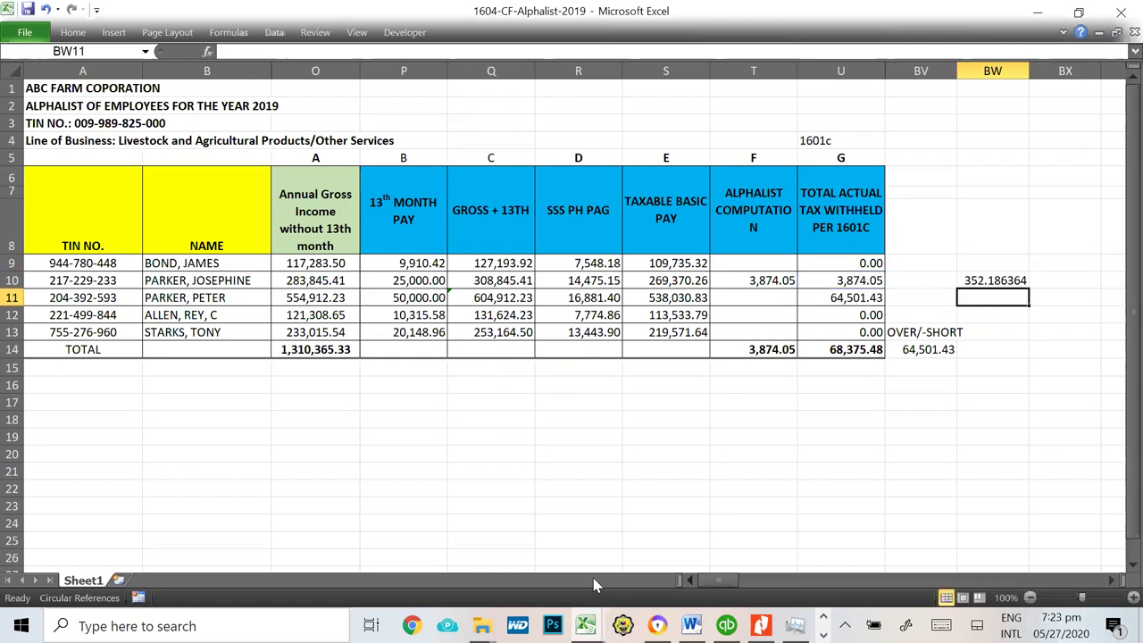
{"action": "key", "text": "Up"}
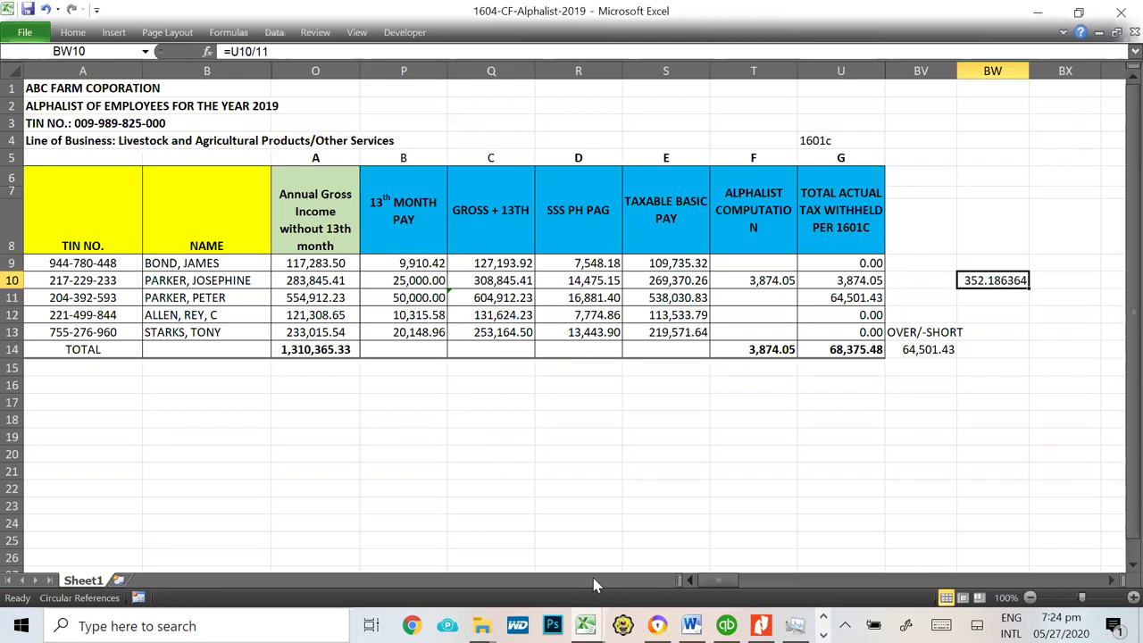
Step: Enter =BW10*10 in BX10 and copy its 3,521.86 January–November result
{"action": "key", "text": "Right"}
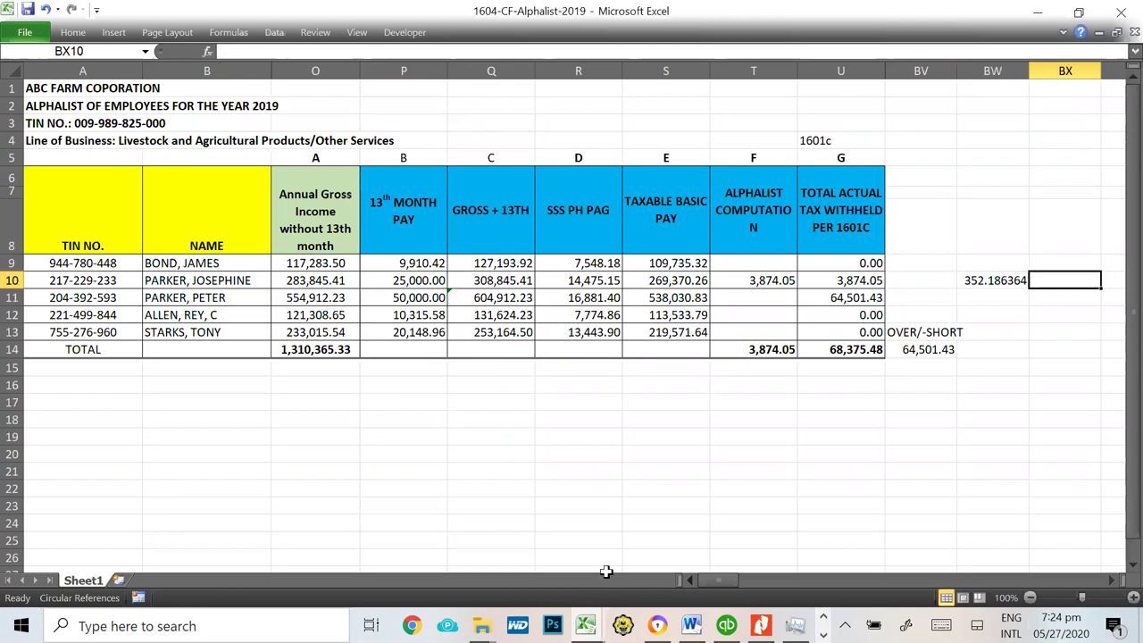
{"action": "type", "text": "="}
{"action": "key", "text": "Left"}
{"action": "type", "text": "*"}
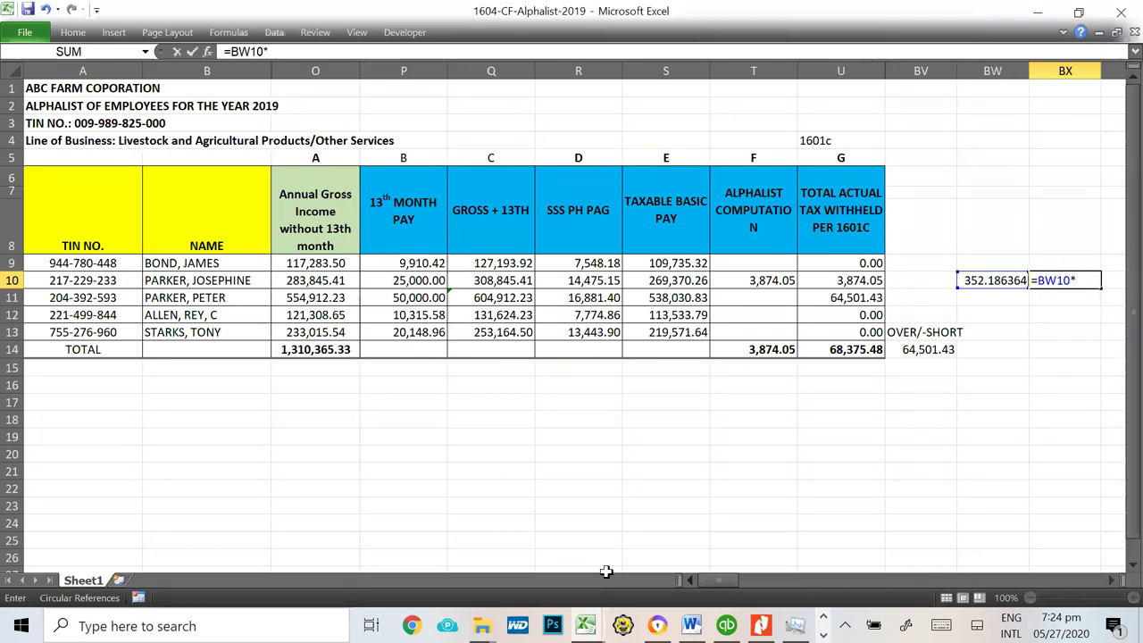
{"action": "type", "text": "1"}
{"action": "key", "text": "Return"}
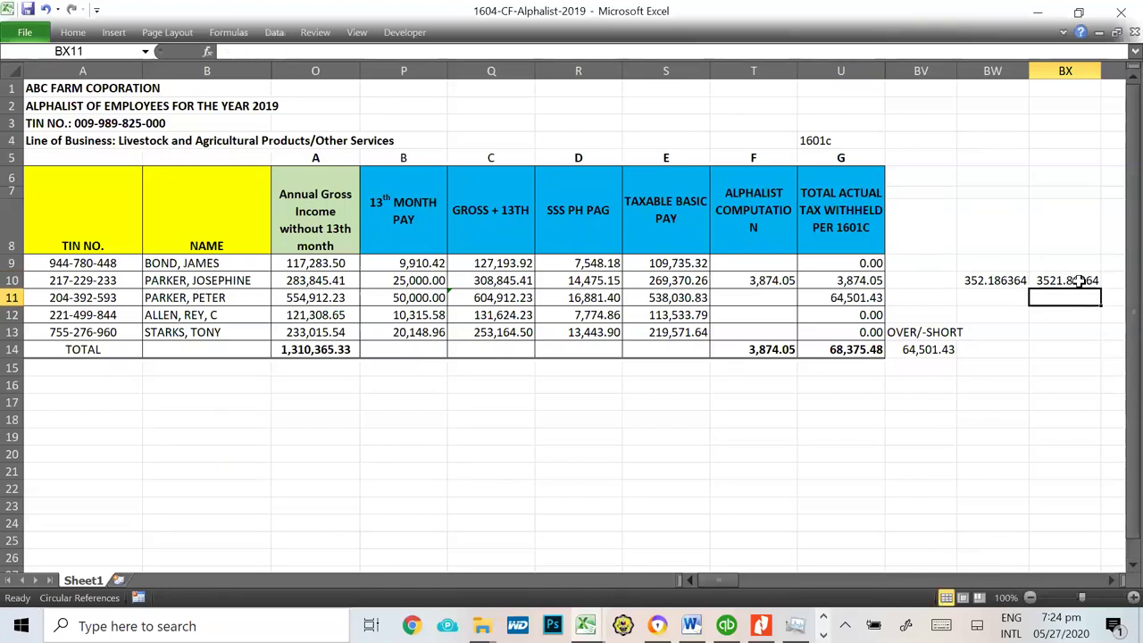
{"action": "left_click", "coordinate": [1081, 281]}
{"action": "key", "text": "ctrl+c"}
{"action": "key", "text": "alt+Tab"}
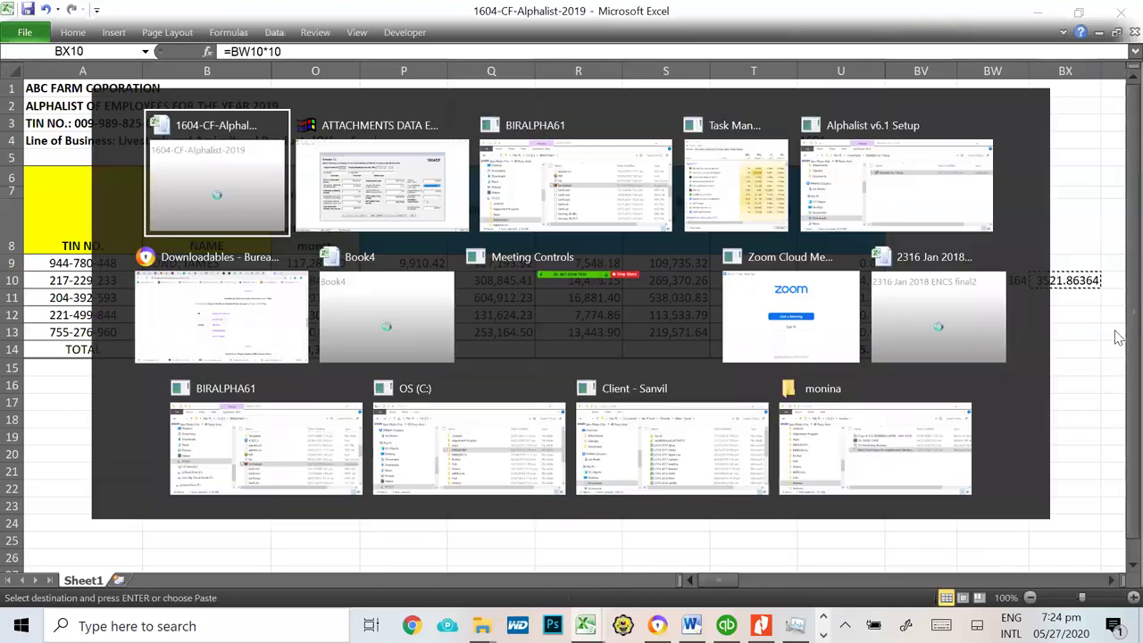
{"action": "key", "text": "alt+Tab"}
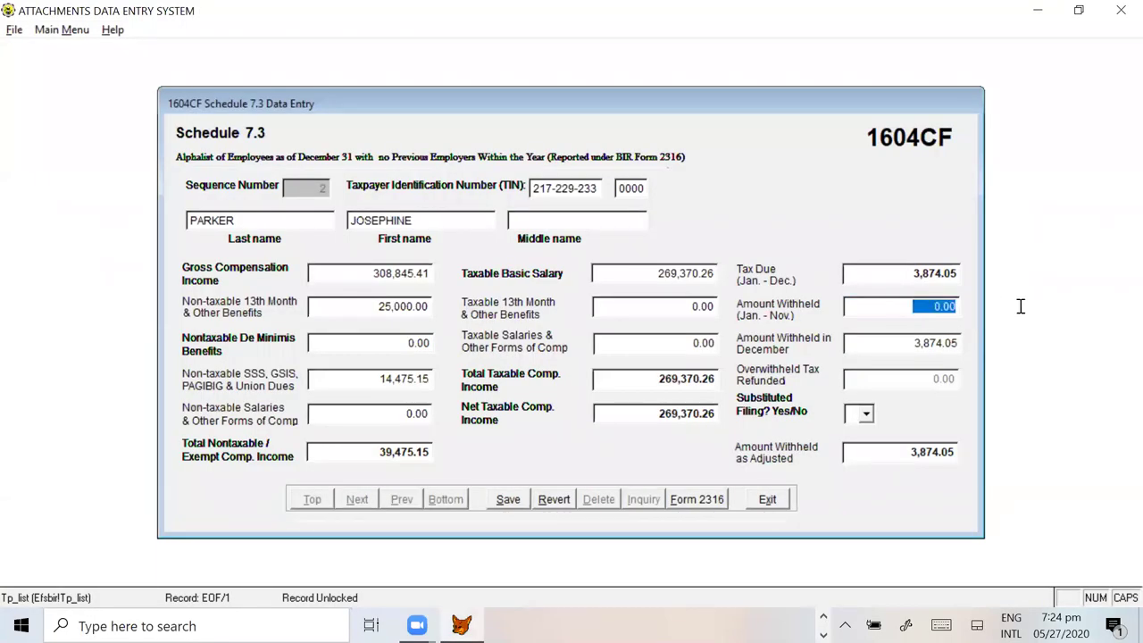
Step: Paste 3,521.86 as January–November withholding and enter 352.19 for December
{"action": "key", "text": "ctrl+v"}
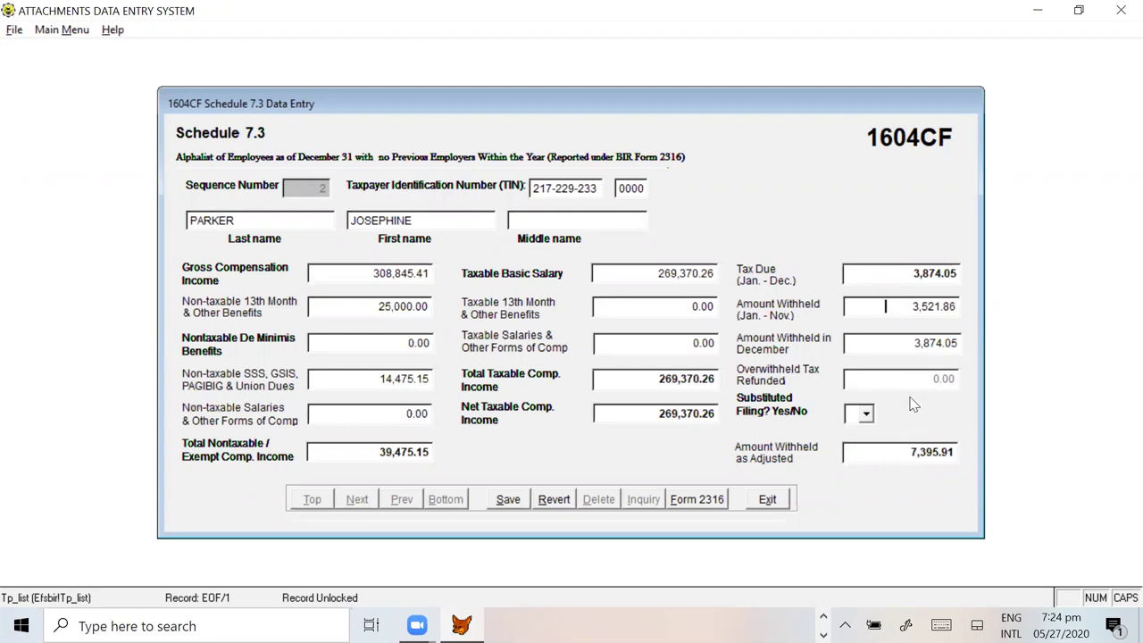
{"action": "left_click_drag", "start_coordinate": [894, 342], "coordinate": [996, 341]}
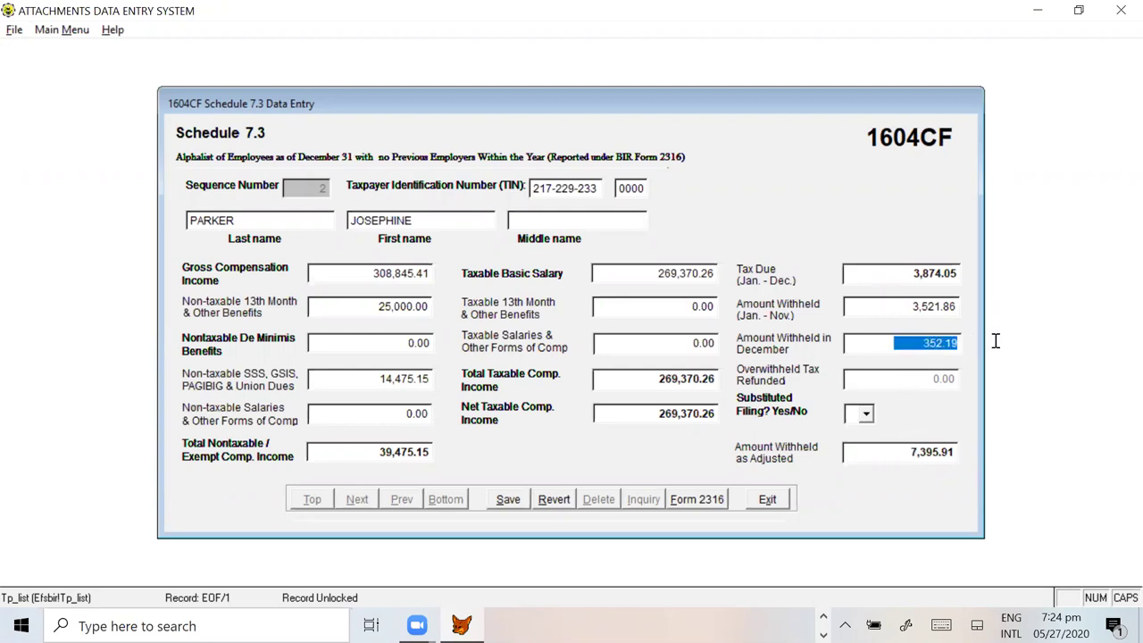
{"action": "key", "text": "alt+Tab"}
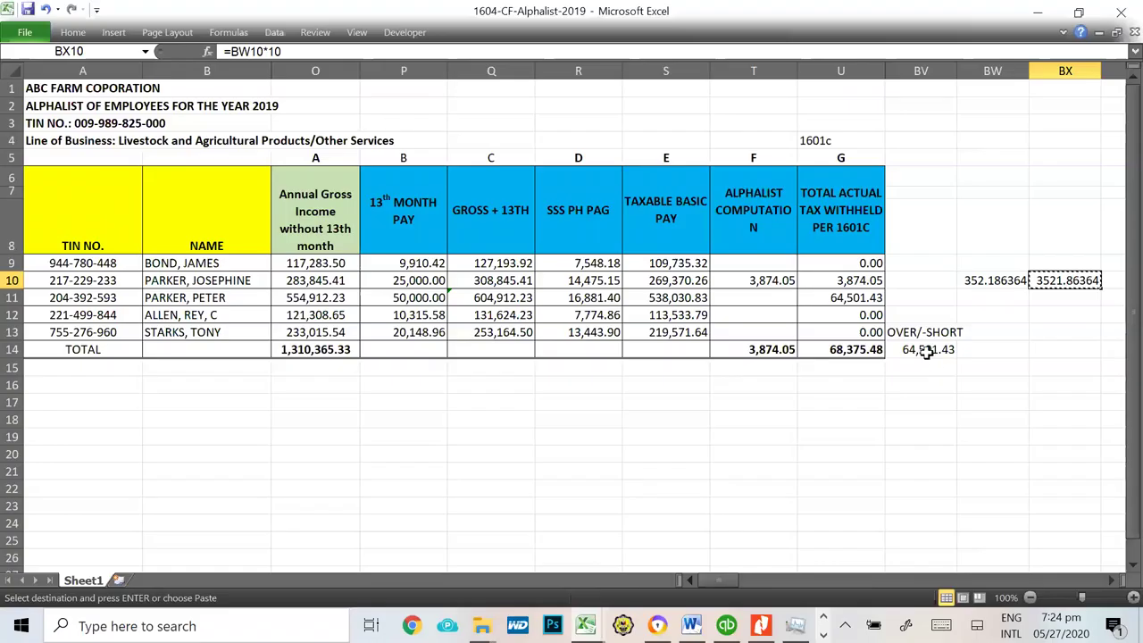
{"action": "left_click", "coordinate": [971, 282]}
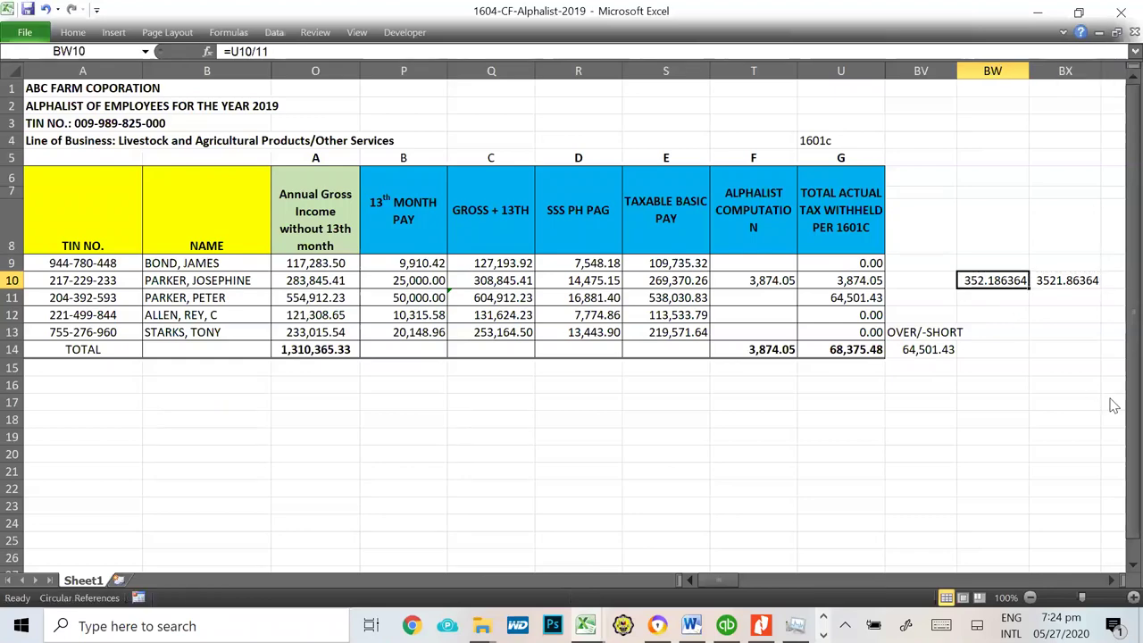
{"action": "key", "text": "alt+Tab"}
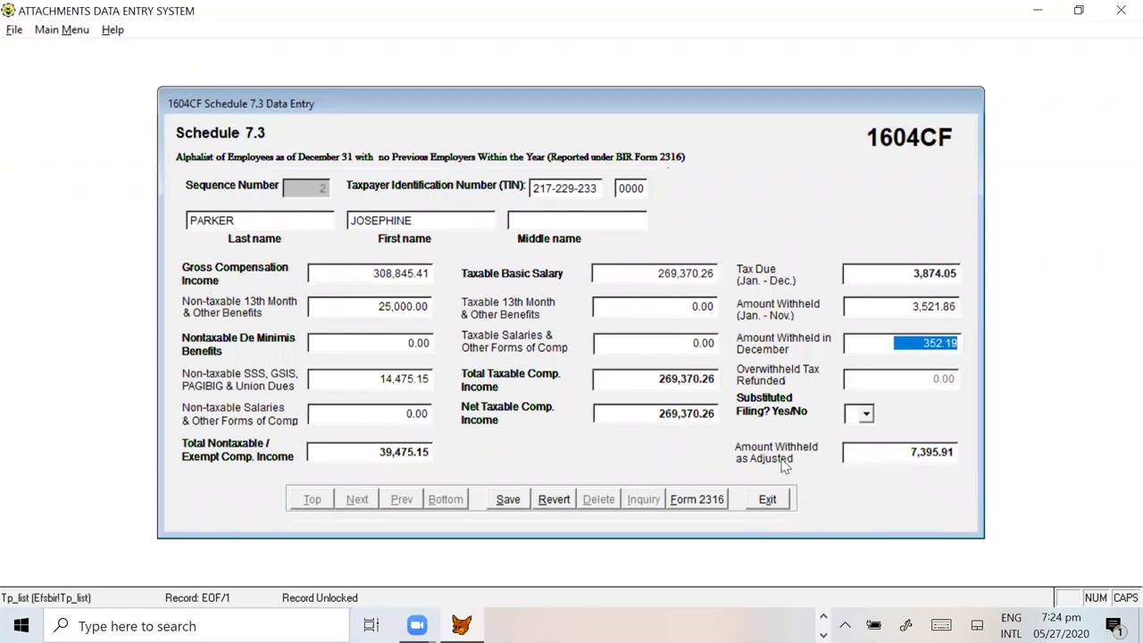
{"action": "left_click", "coordinate": [882, 456]}
Step: Set substituted filing to Y, save record 2, and confirm adding another record
{"action": "left_click", "coordinate": [868, 413]}
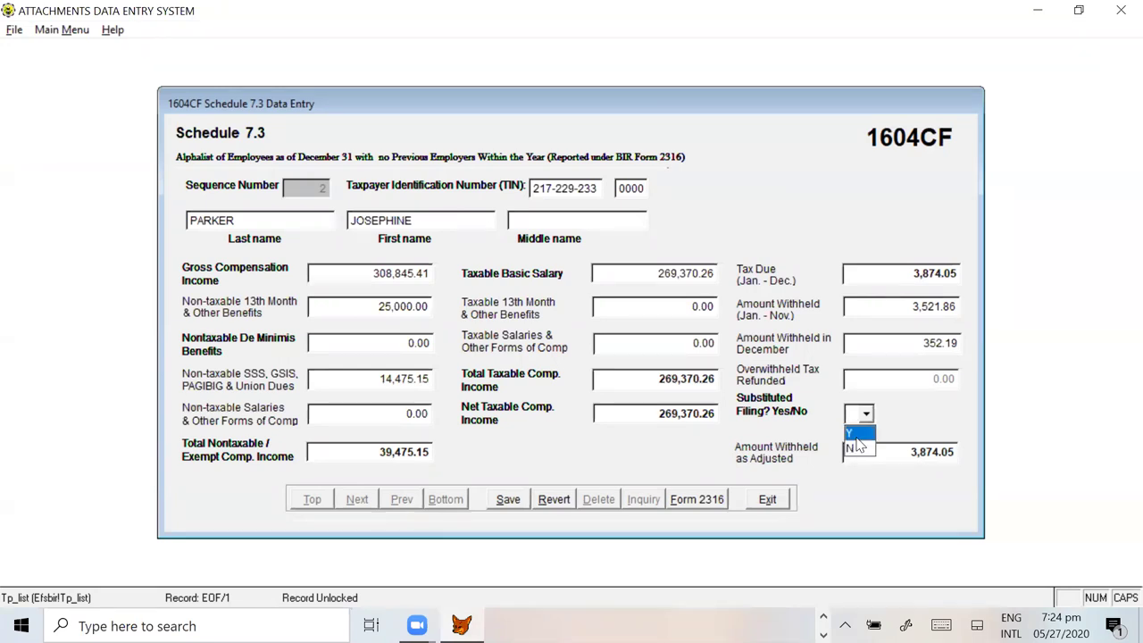
{"action": "left_click", "coordinate": [859, 436]}
{"action": "key", "text": "Tab"}
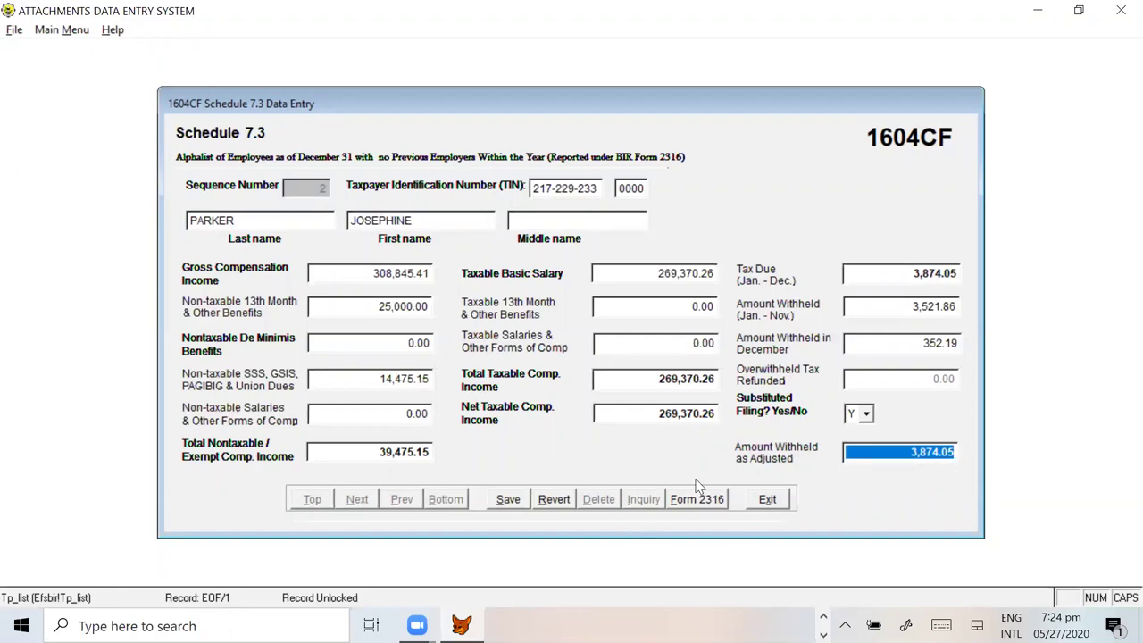
{"action": "left_click", "coordinate": [510, 500]}
{"action": "left_click", "coordinate": [577, 373]}
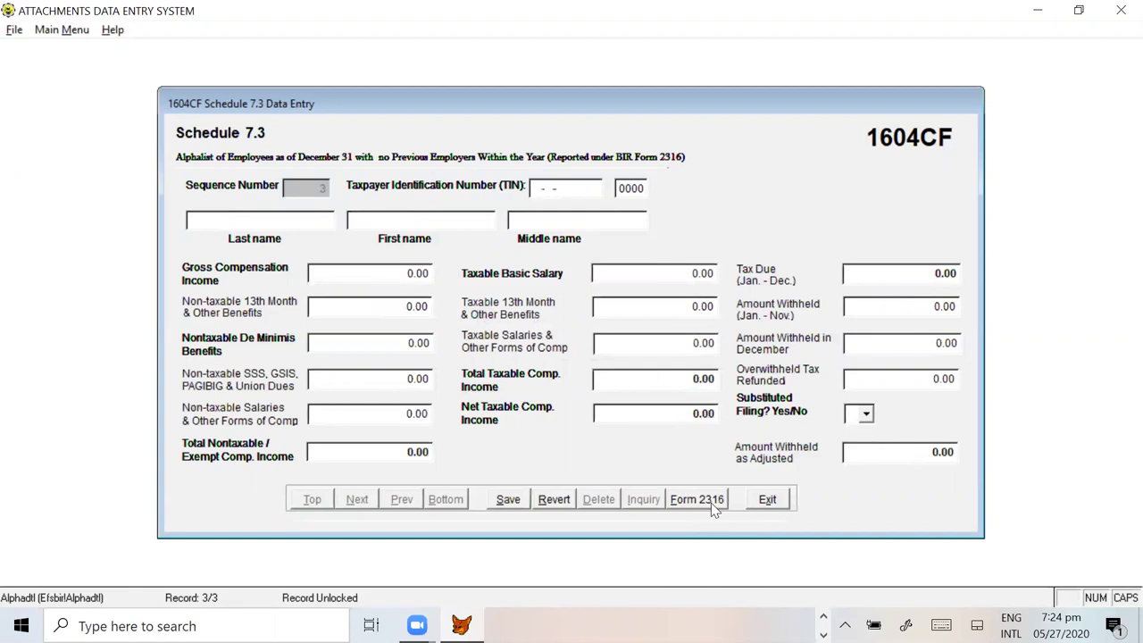
Step: Enter the third employee's TIN and full name from row 11 of the workbook
{"action": "key", "text": "alt+Tab"}
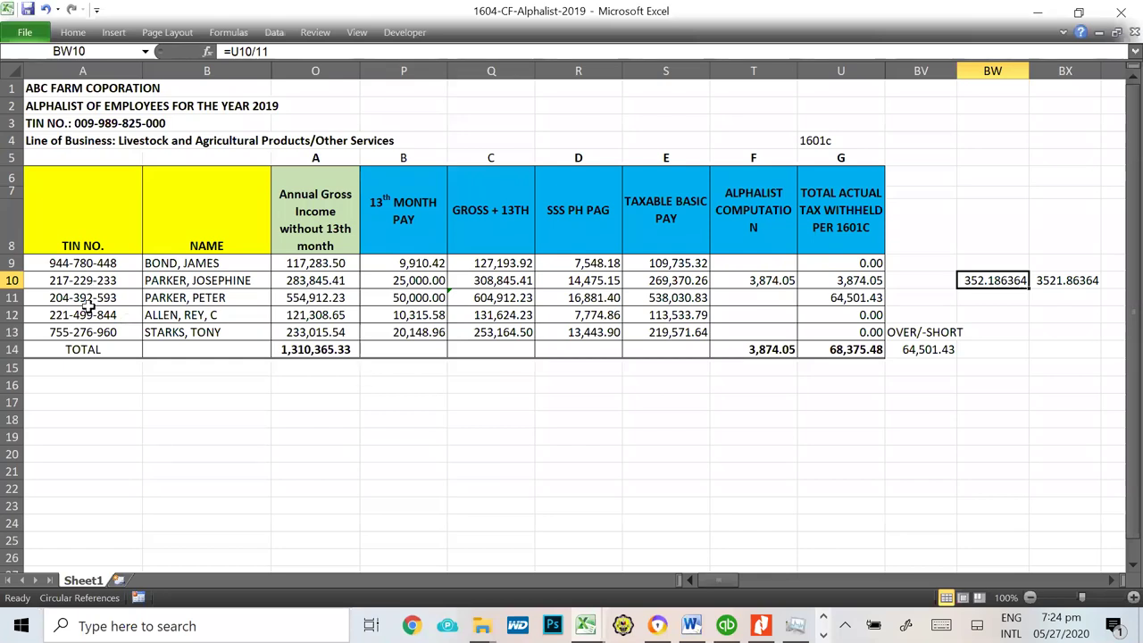
{"action": "left_click", "coordinate": [89, 309]}
{"action": "left_click", "coordinate": [93, 293]}
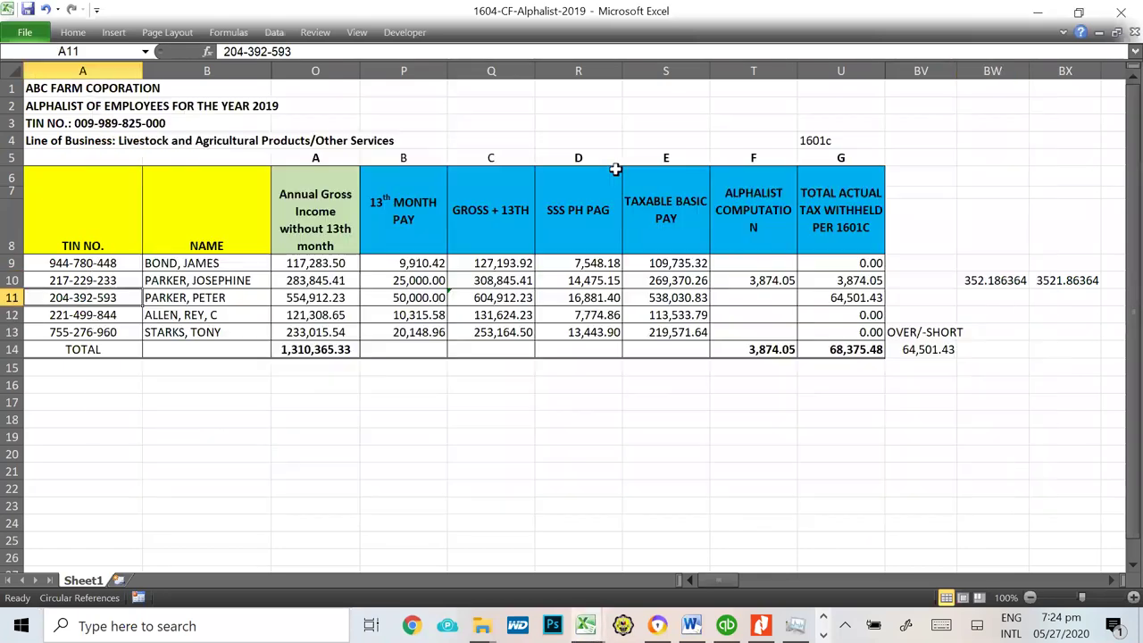
{"action": "key", "text": "alt+Tab"}
{"action": "key", "text": "Tab"}
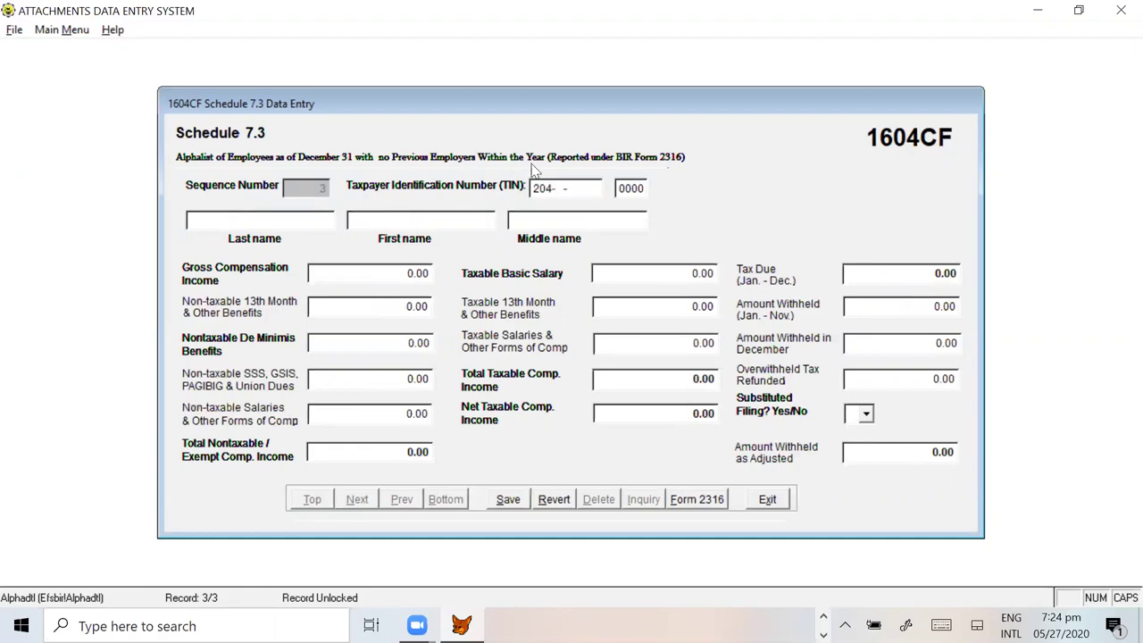
{"action": "key", "text": "alt+Tab"}
{"action": "key", "text": "alt+Tab"}
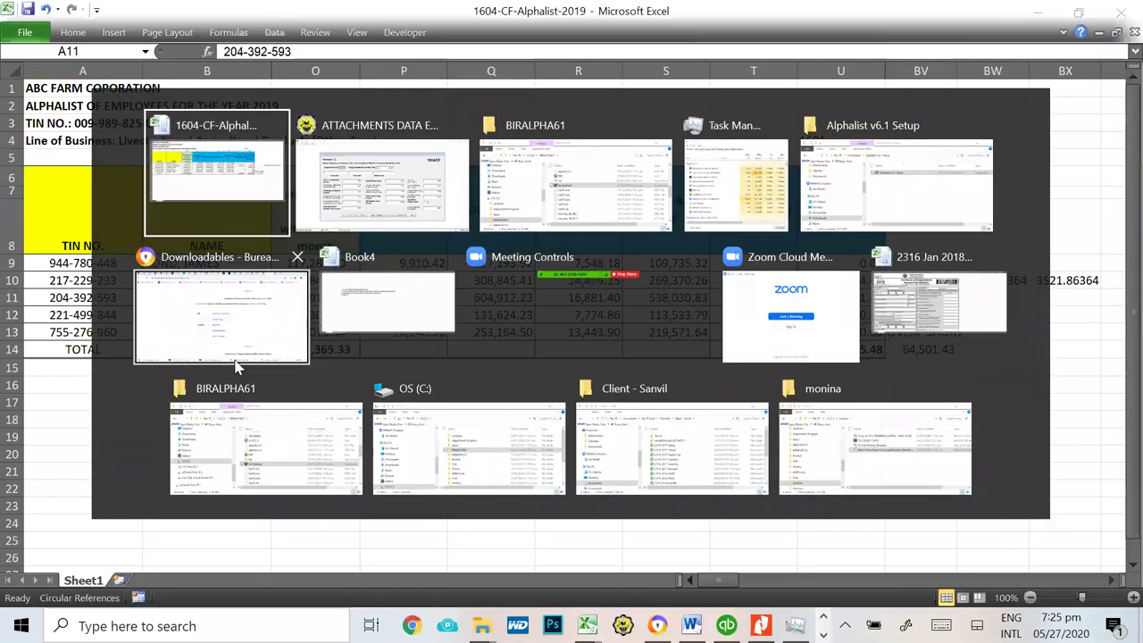
{"action": "key", "text": "Tab"}
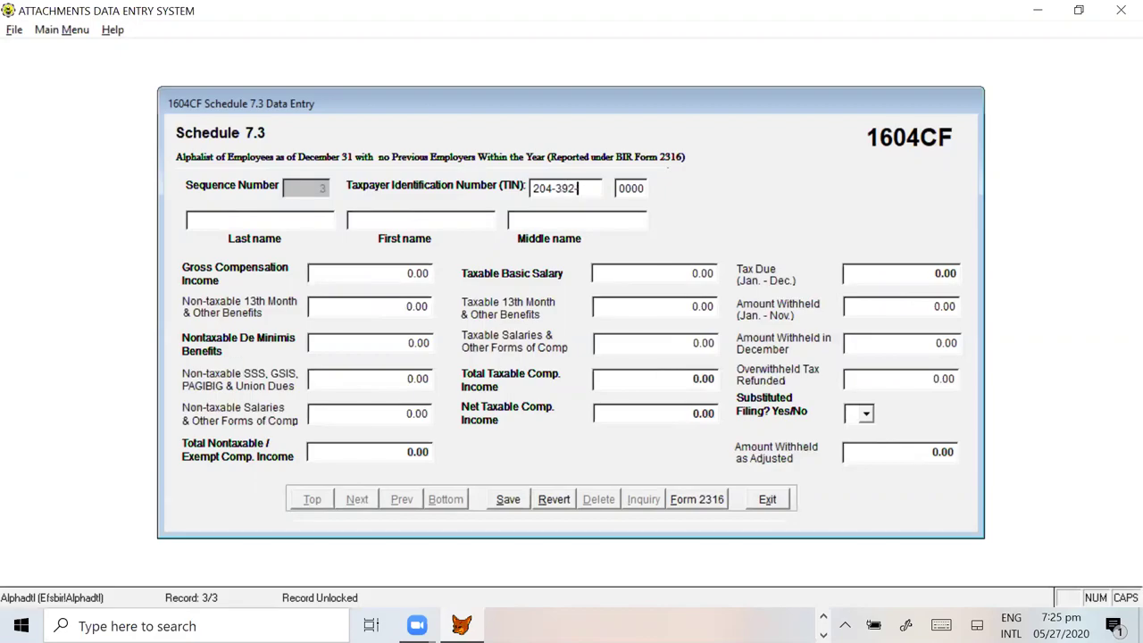
{"action": "key", "text": "alt+Tab"}
{"action": "key", "text": "alt+Tab"}
{"action": "key", "text": "Tab"}
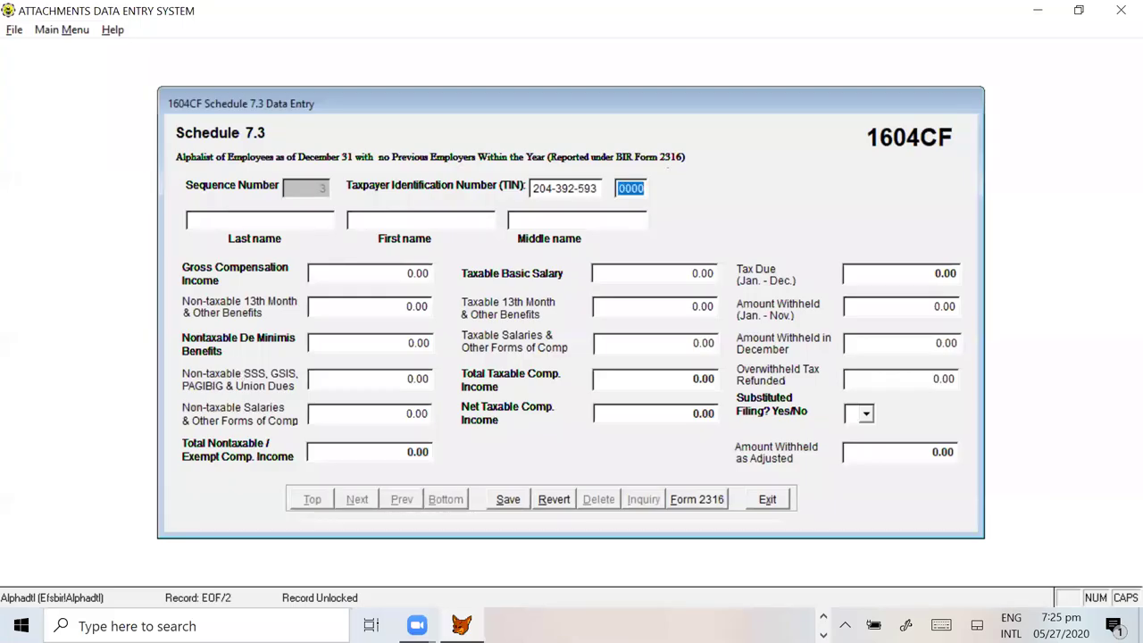
{"action": "left_click", "coordinate": [241, 224]}
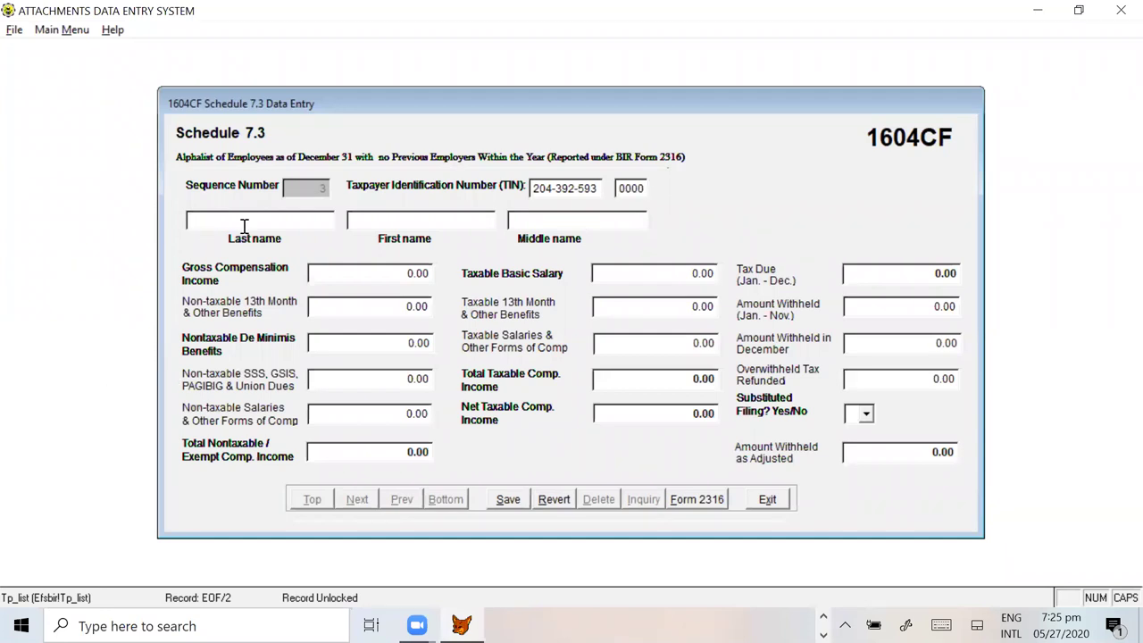
{"action": "type", "text": "PARKER, "}
{"action": "type", "text": "PETER"}
{"action": "key", "text": "Tab"}
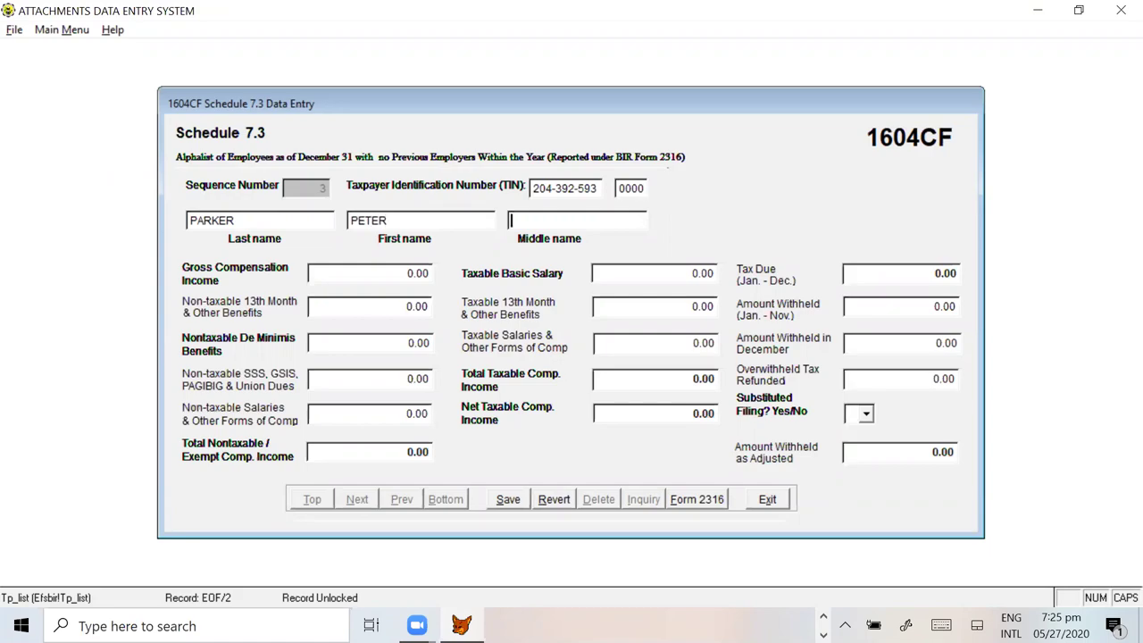
{"action": "key", "text": "Tab"}
Step: Fill gross compensation 604,912.23 from Q11 and non-taxable 13th month 50,000.00 from P11
{"action": "key", "text": "alt+Tab"}
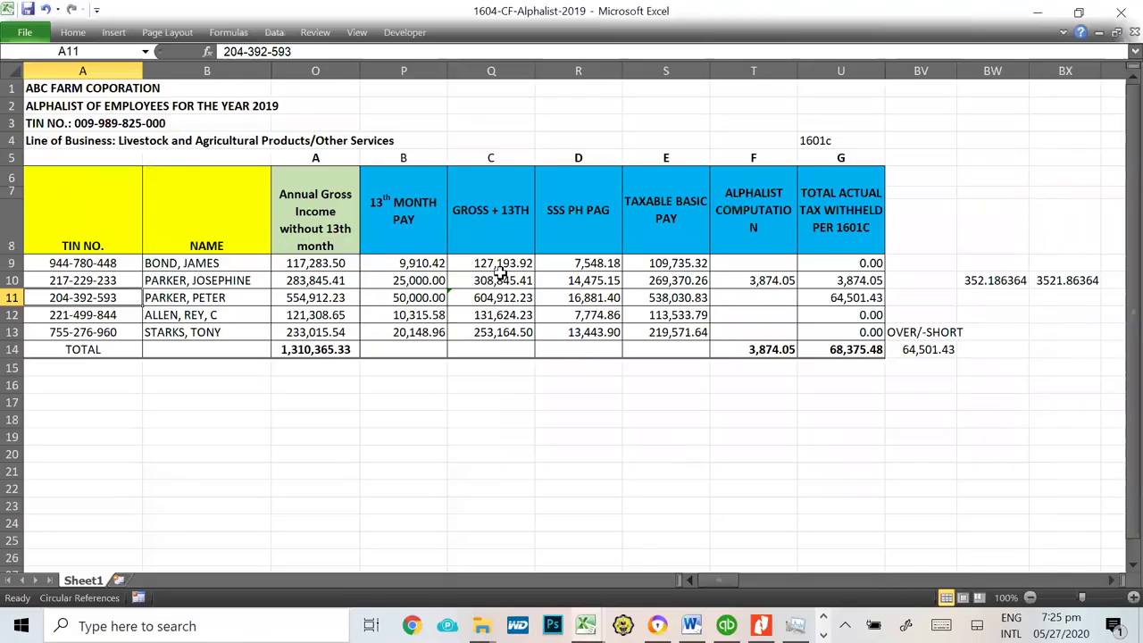
{"action": "left_click", "coordinate": [489, 298]}
{"action": "key", "text": "ctrl+c"}
{"action": "key", "text": "alt+Tab"}
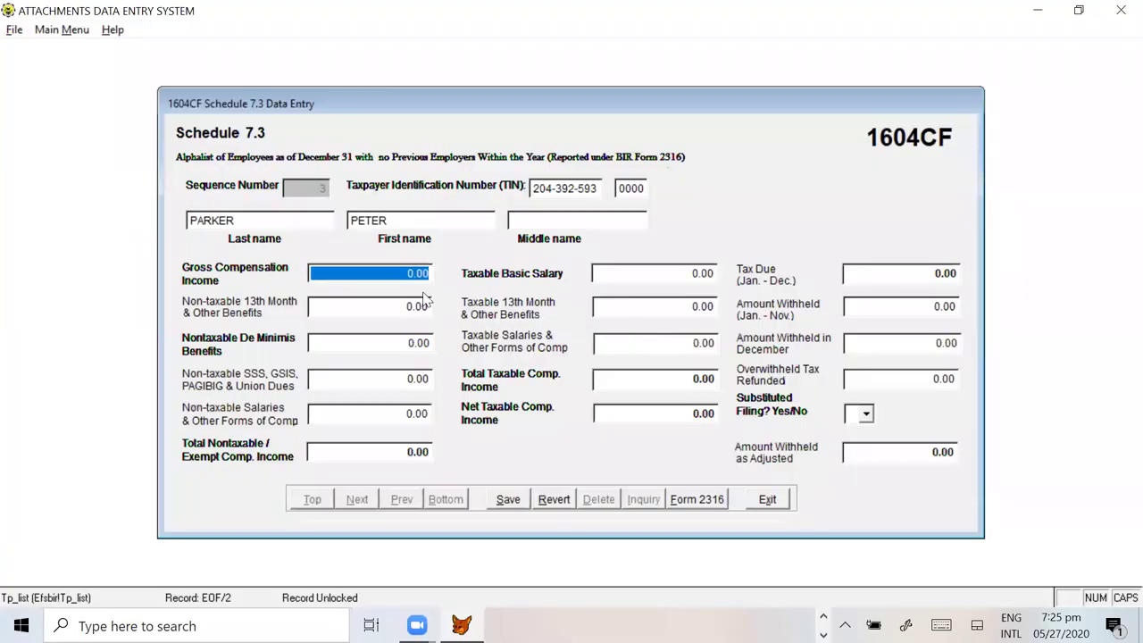
{"action": "key", "text": "ctrl+v"}
{"action": "key", "text": "Tab"}
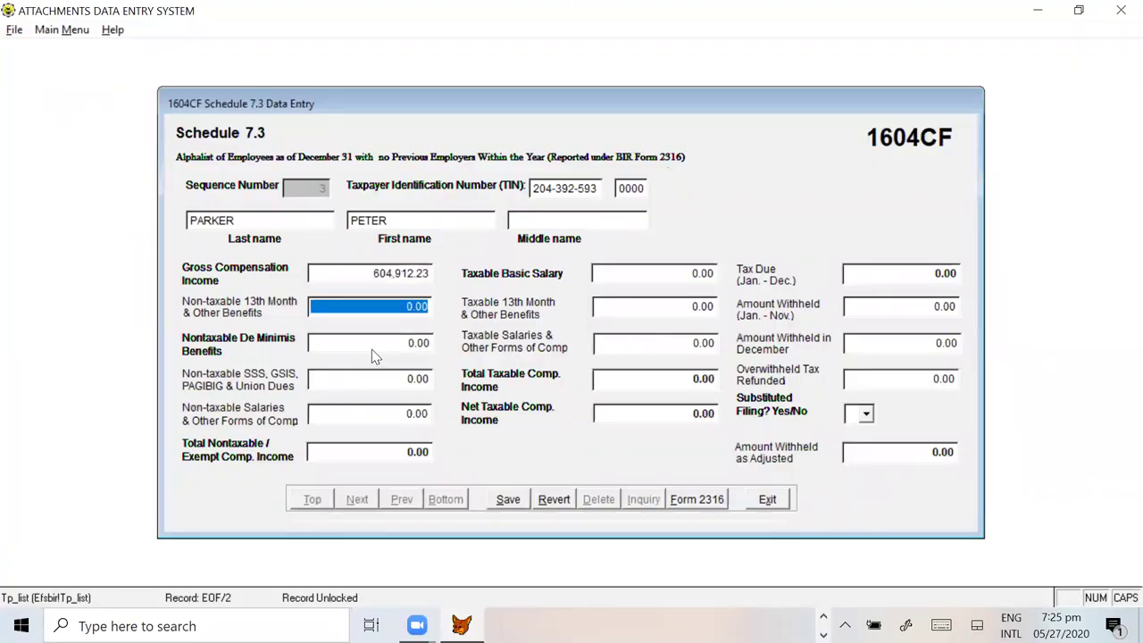
{"action": "key", "text": "alt+Tab"}
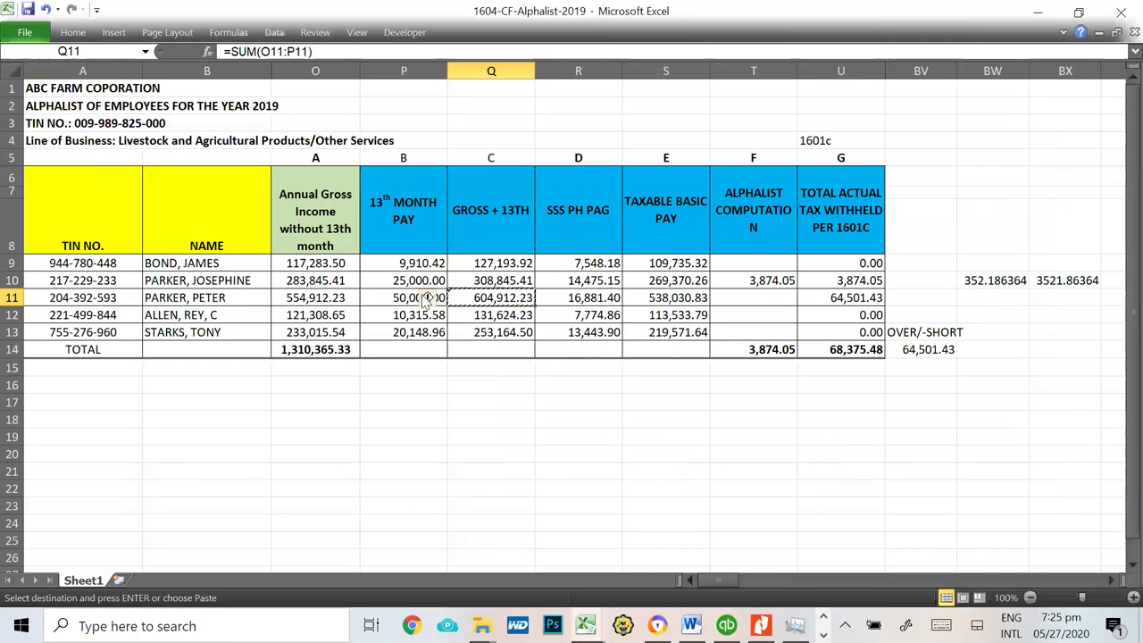
{"action": "left_click", "coordinate": [427, 300]}
{"action": "key", "text": "alt+Tab"}
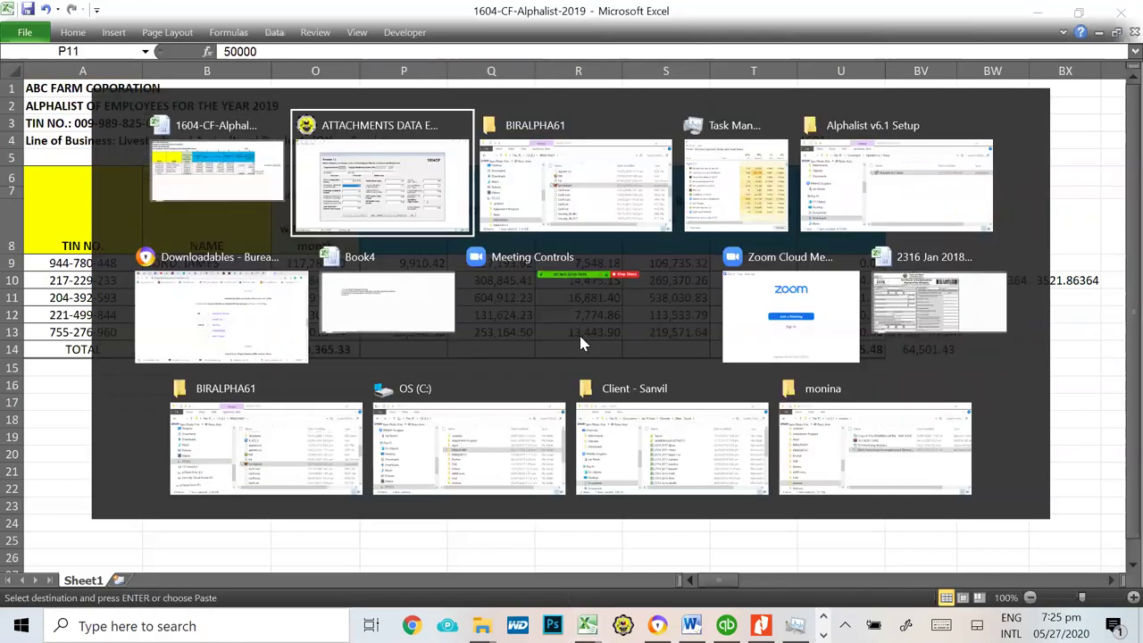
{"action": "key", "text": "ctrl+v"}
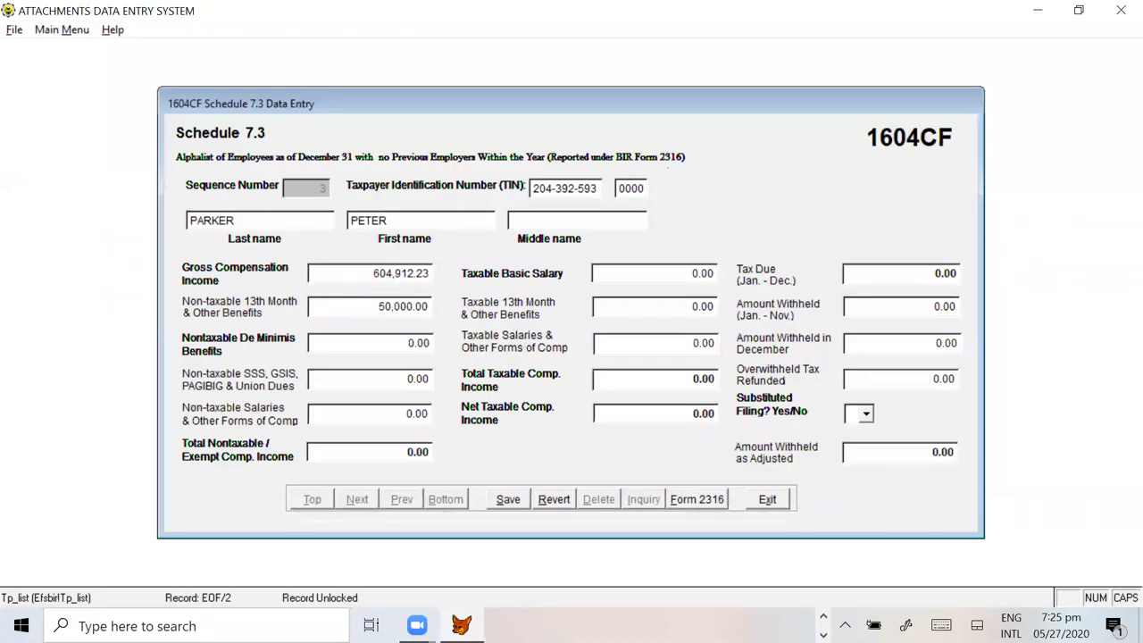
{"action": "key", "text": "Tab"}
{"action": "key", "text": "Tab"}
Step: Fill SSS contributions 16,881.40 from R11 and taxable basic salary 538,030.83 from S11
{"action": "key", "text": "alt+Tab"}
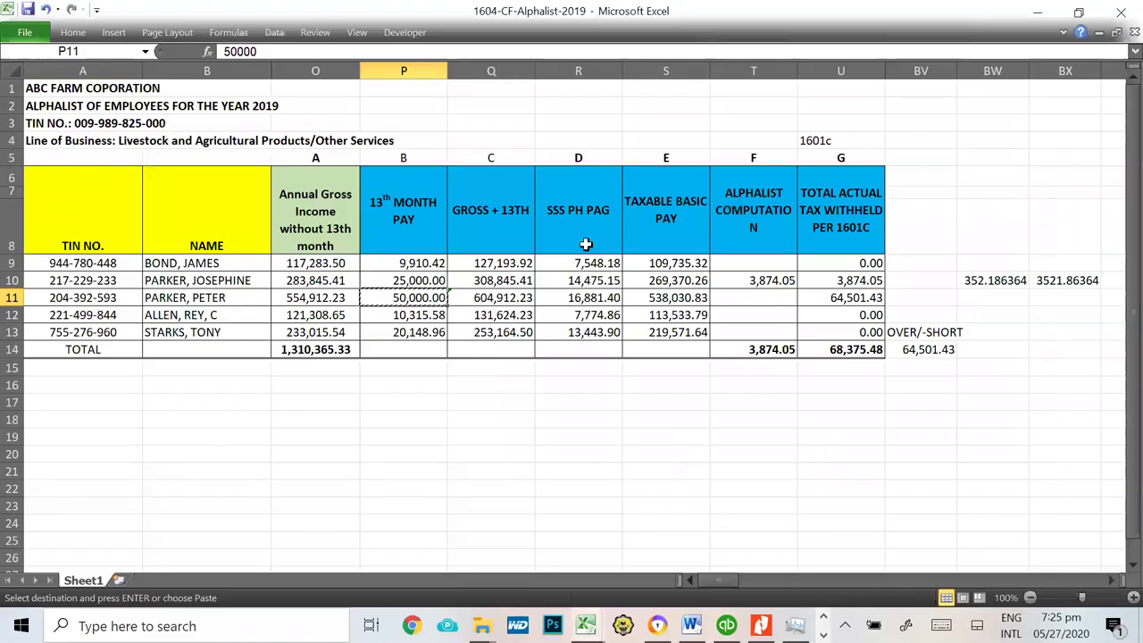
{"action": "left_click", "coordinate": [583, 299]}
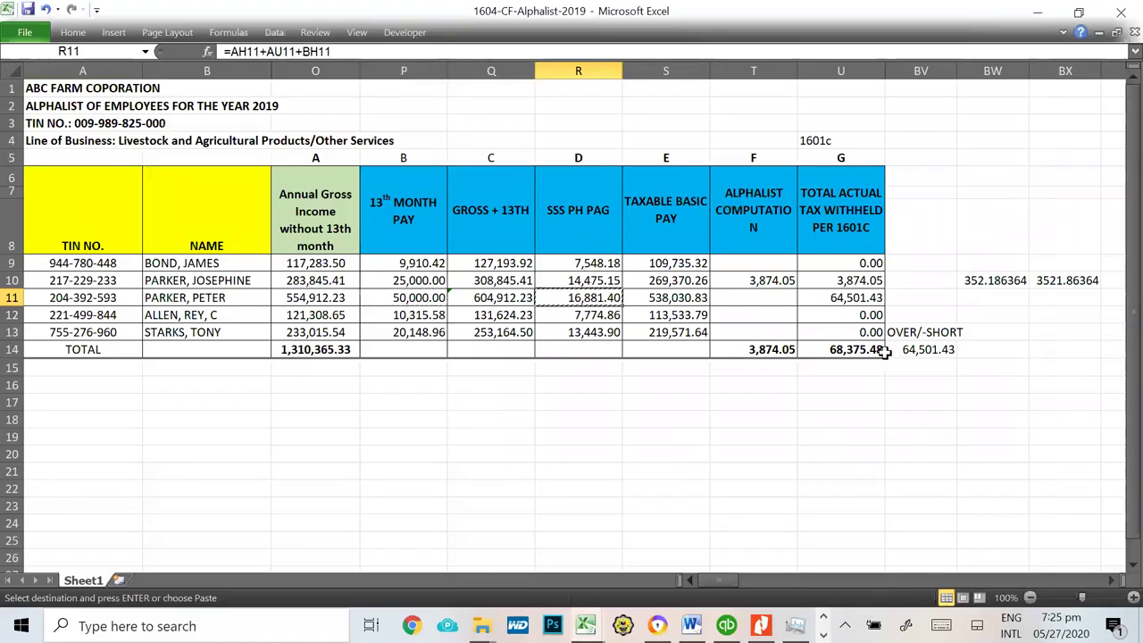
{"action": "key", "text": "ctrl+c"}
{"action": "key", "text": "alt+Tab"}
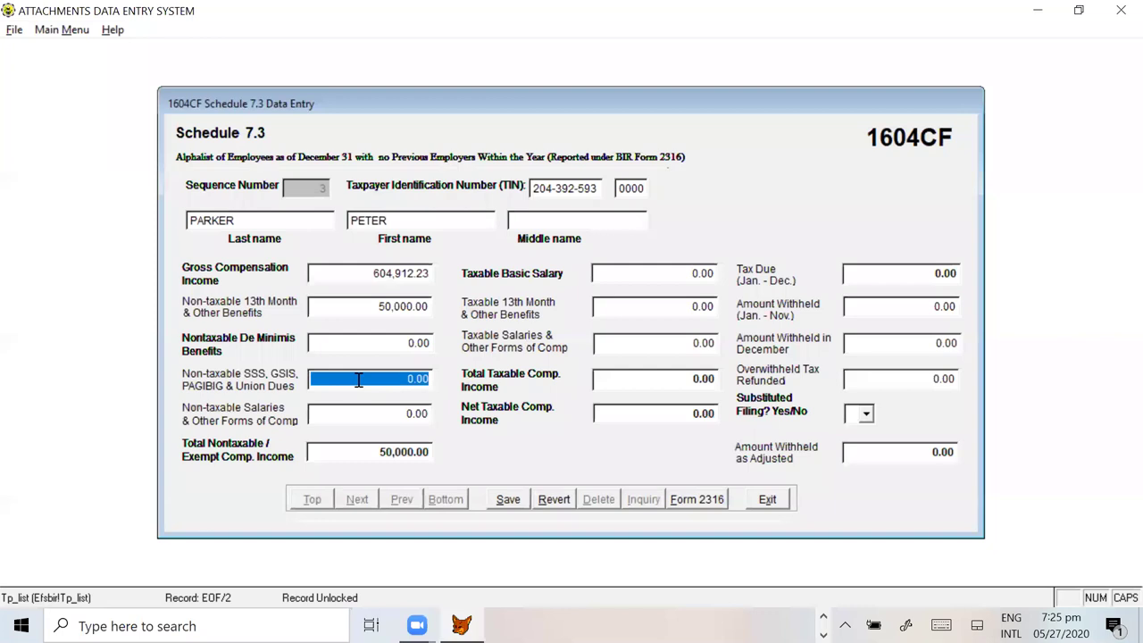
{"action": "key", "text": "ctrl+v"}
{"action": "key", "text": "Tab"}
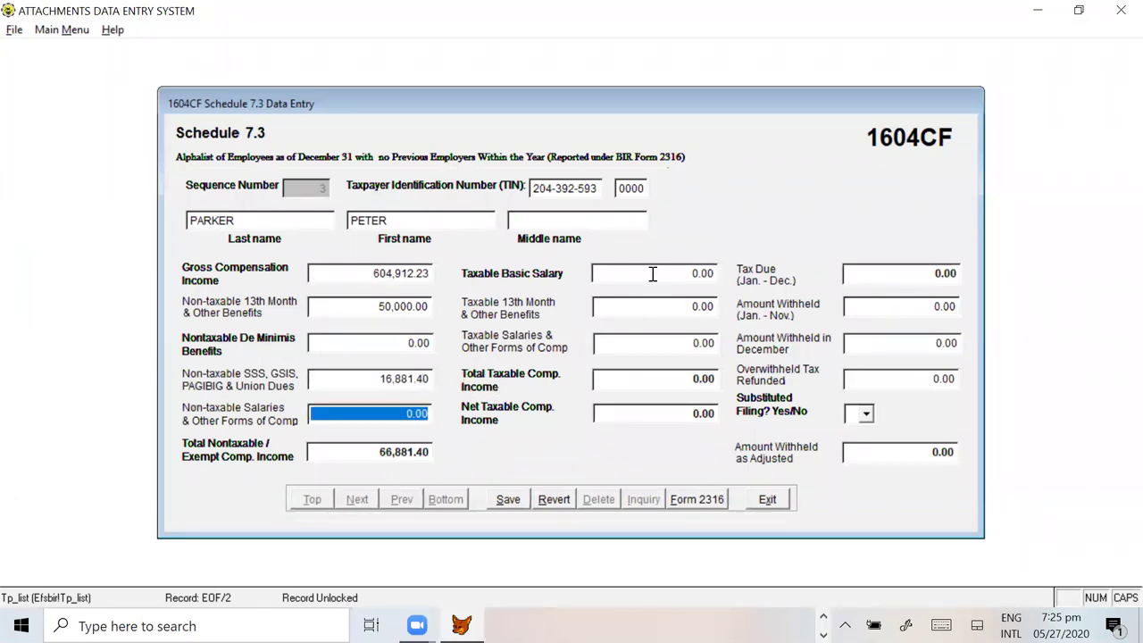
{"action": "key", "text": "alt+Tab"}
{"action": "left_click", "coordinate": [668, 301]}
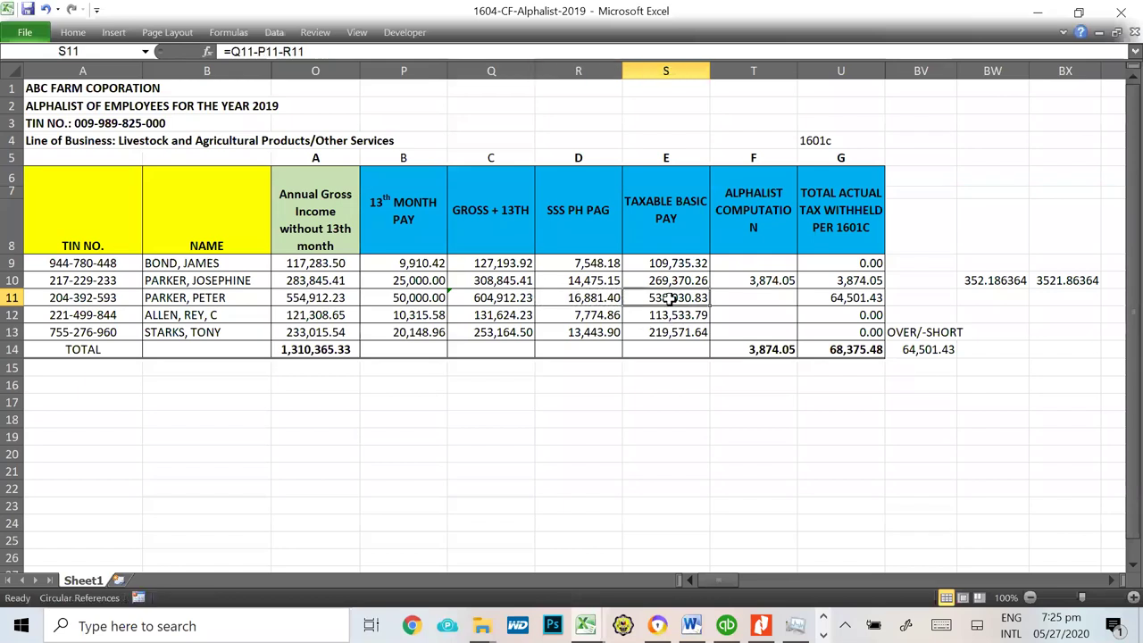
{"action": "key", "text": "ctrl+c"}
{"action": "key", "text": "alt+Tab"}
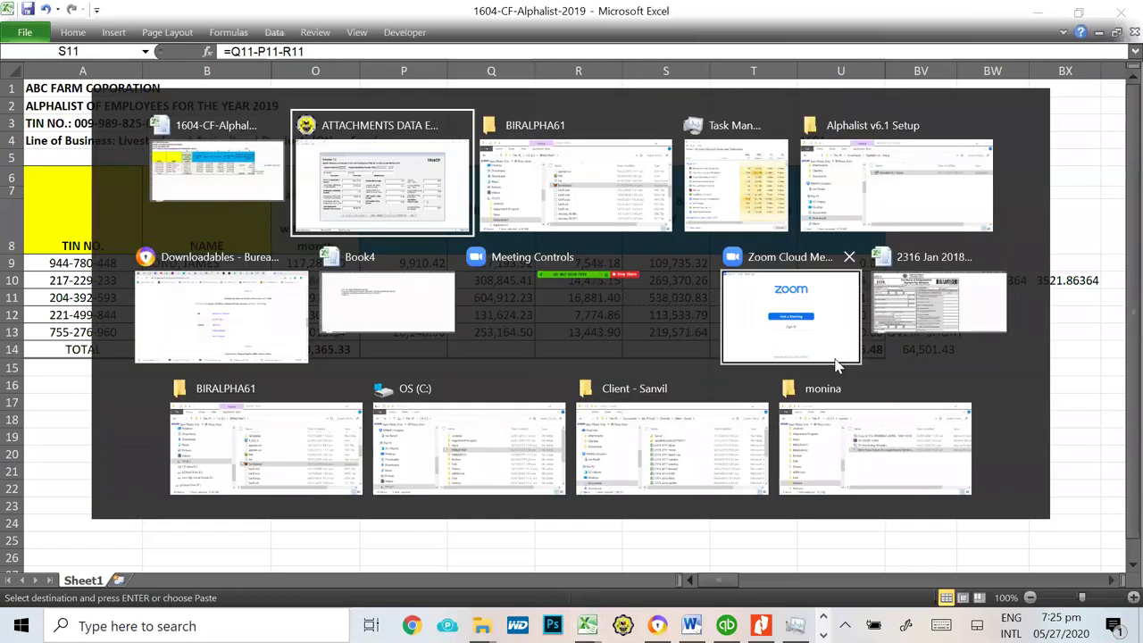
{"action": "left_click_drag", "start_coordinate": [596, 273], "coordinate": [761, 275]}
{"action": "key", "text": "ctrl+v"}
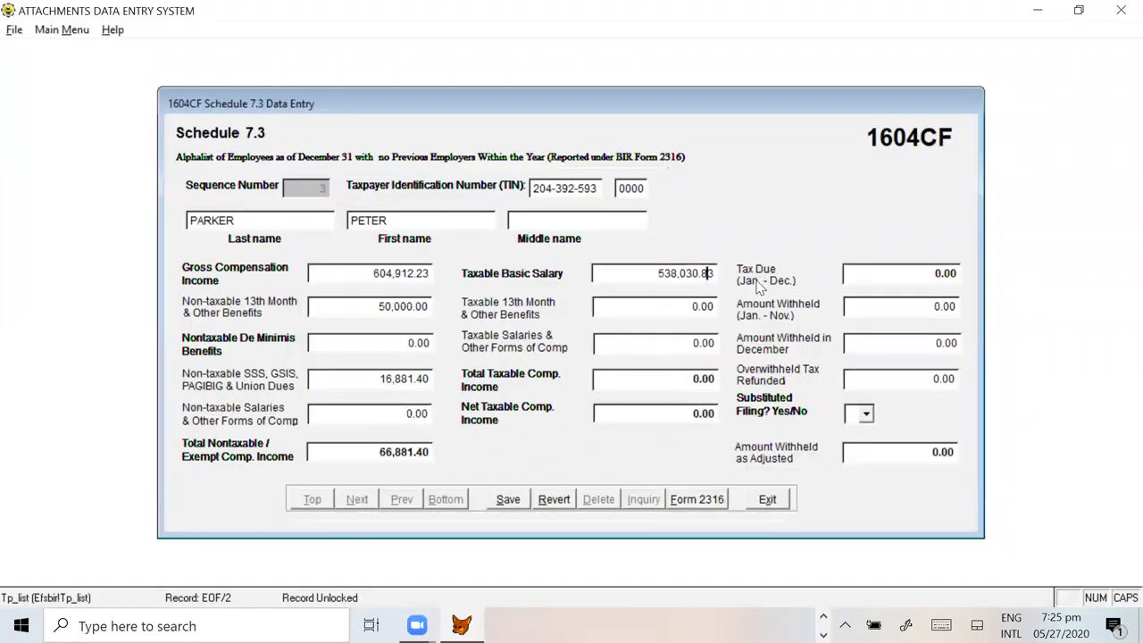
{"action": "key", "text": "Tab"}
{"action": "key", "text": "Tab"}
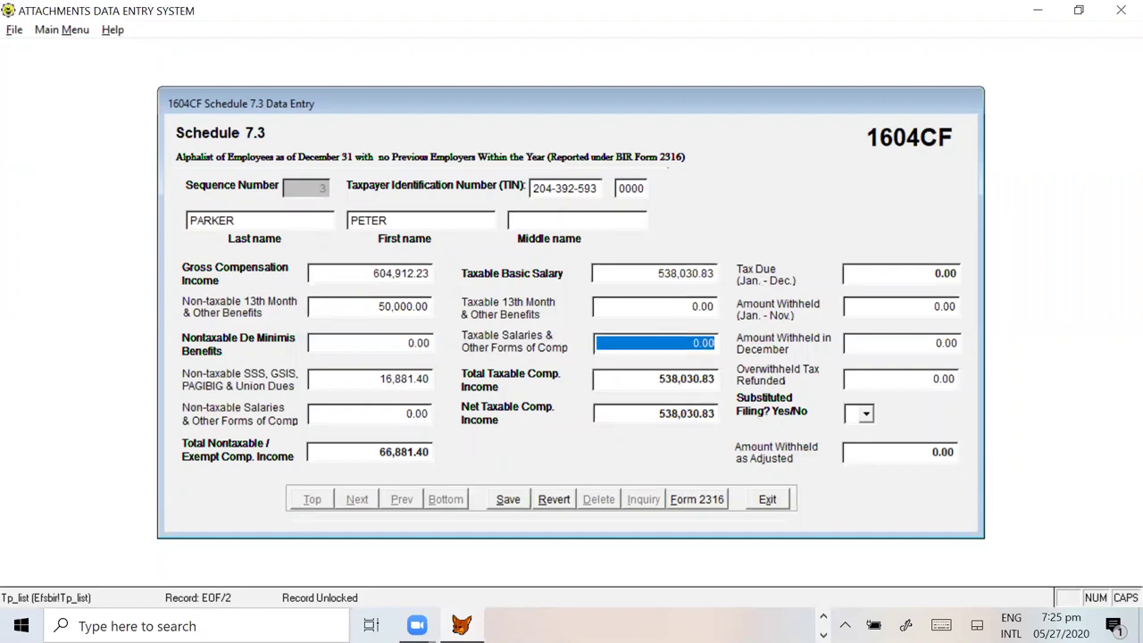
{"action": "key", "text": "Tab"}
{"action": "key", "text": "Tab"}
{"action": "key", "text": "Tab"}
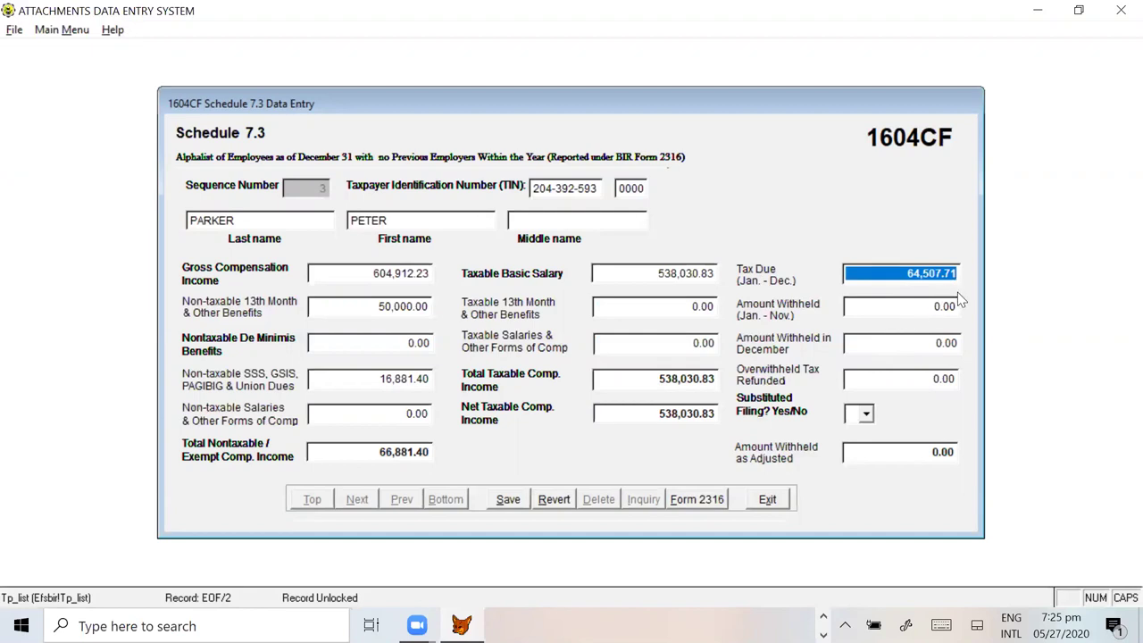
Step: Check record 3's 64,507.71 tax due against Excel's U11 total withheld of 64,501.43
{"action": "key", "text": "alt+Tab"}
{"action": "left_click", "coordinate": [846, 301]}
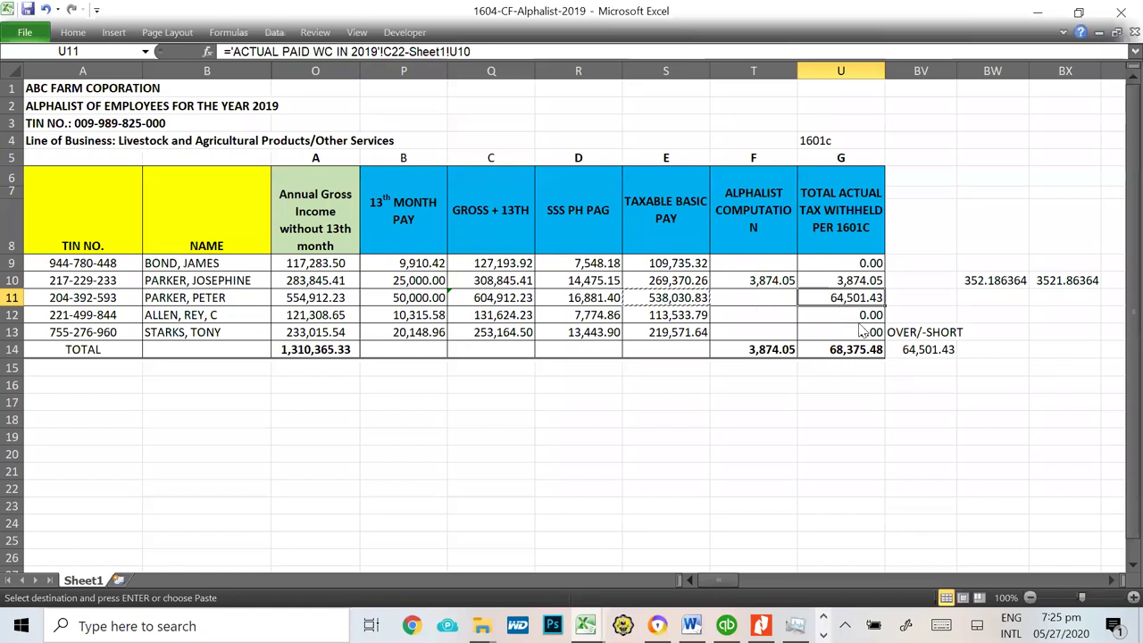
{"action": "key", "text": "alt+Tab"}
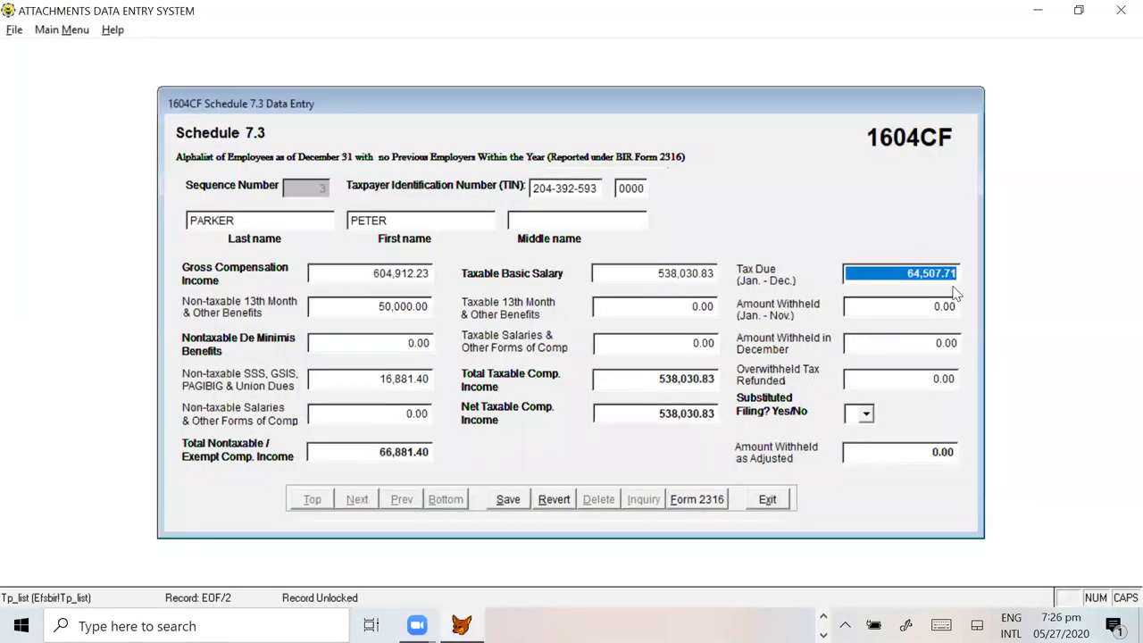
{"action": "left_click", "coordinate": [948, 284]}
{"action": "left_click_drag", "start_coordinate": [867, 273], "coordinate": [1076, 271]}
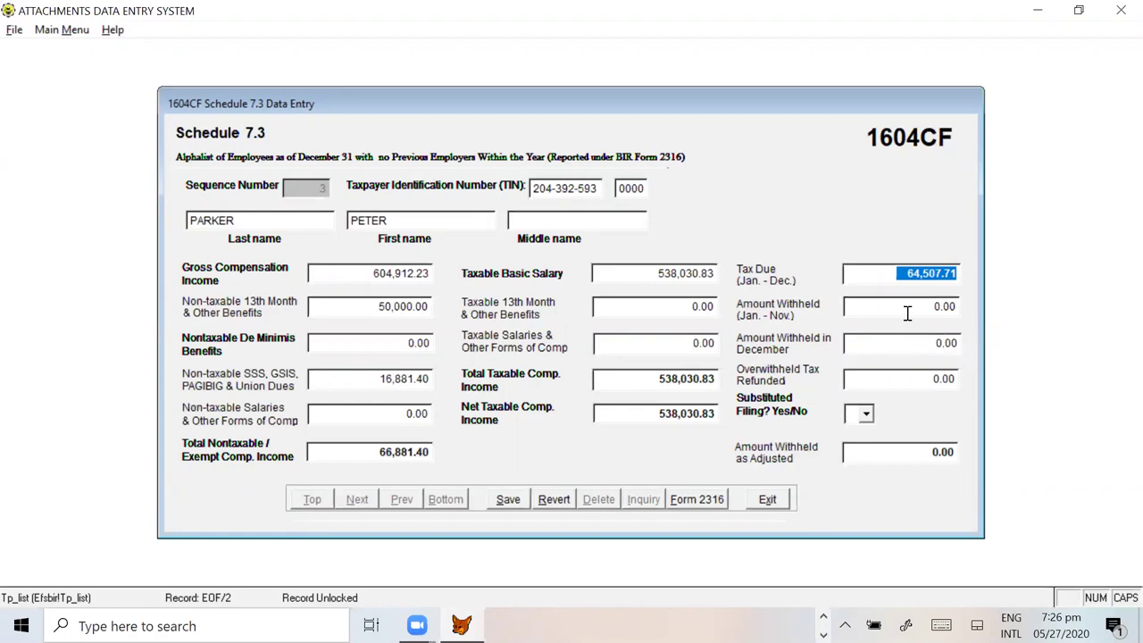
{"action": "left_click_drag", "start_coordinate": [910, 308], "coordinate": [951, 307]}
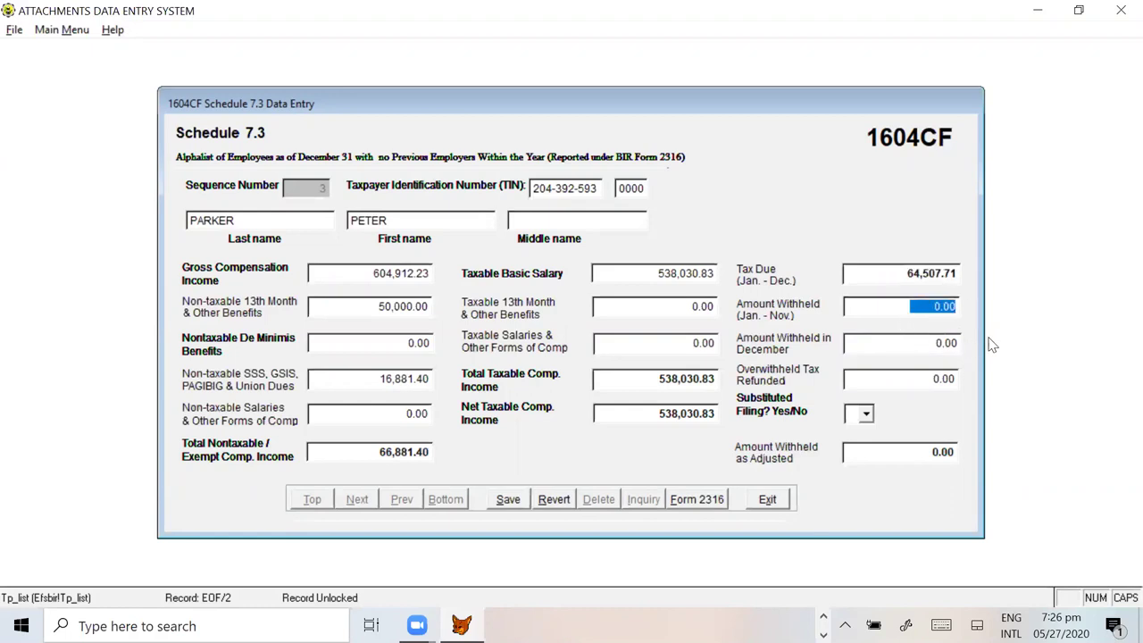
{"action": "key", "text": "alt+Tab"}
{"action": "left_click", "coordinate": [994, 299]}
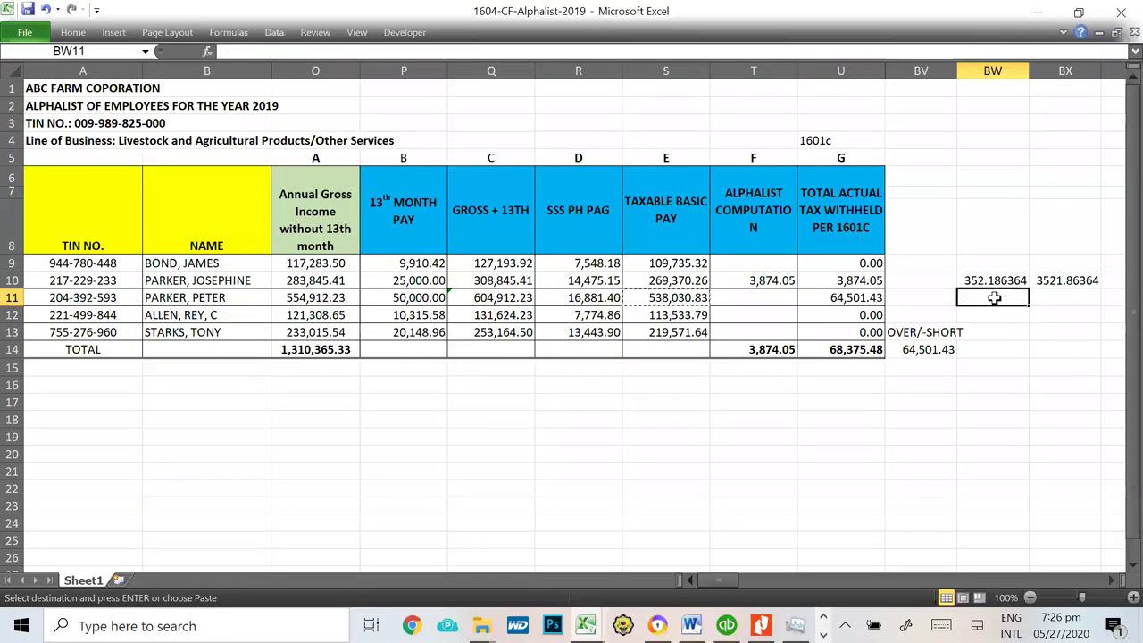
Step: Enter =U11/11 in BW11 for a 5,863.77 monthly withheld amount
{"action": "type", "text": "="}
{"action": "key", "text": "Left"}
{"action": "key", "text": "Left"}
{"action": "key", "text": "Left"}
{"action": "key", "text": "Right"}
{"action": "type", "text": "/"}
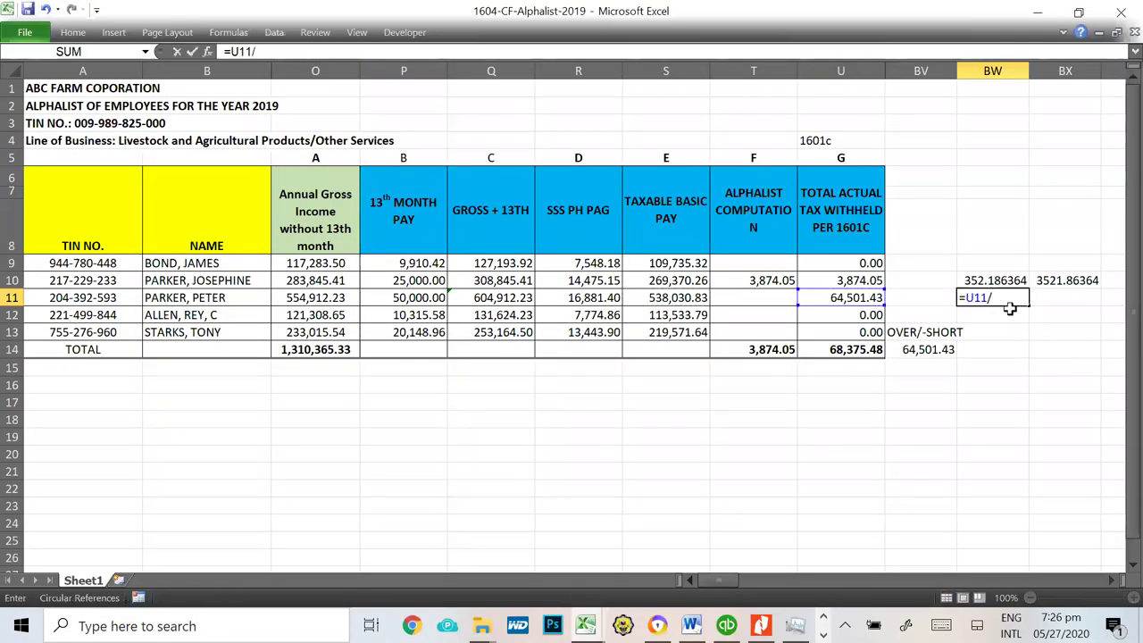
{"action": "type", "text": "11"}
{"action": "key", "text": "Return"}
{"action": "key", "text": "Up"}
Step: Enter =BW11*10 in BX11 and paste its 58,637.66 into Amount Withheld Jan.–Nov
{"action": "key", "text": "Right"}
{"action": "key", "text": "Right"}
{"action": "key", "text": "Left"}
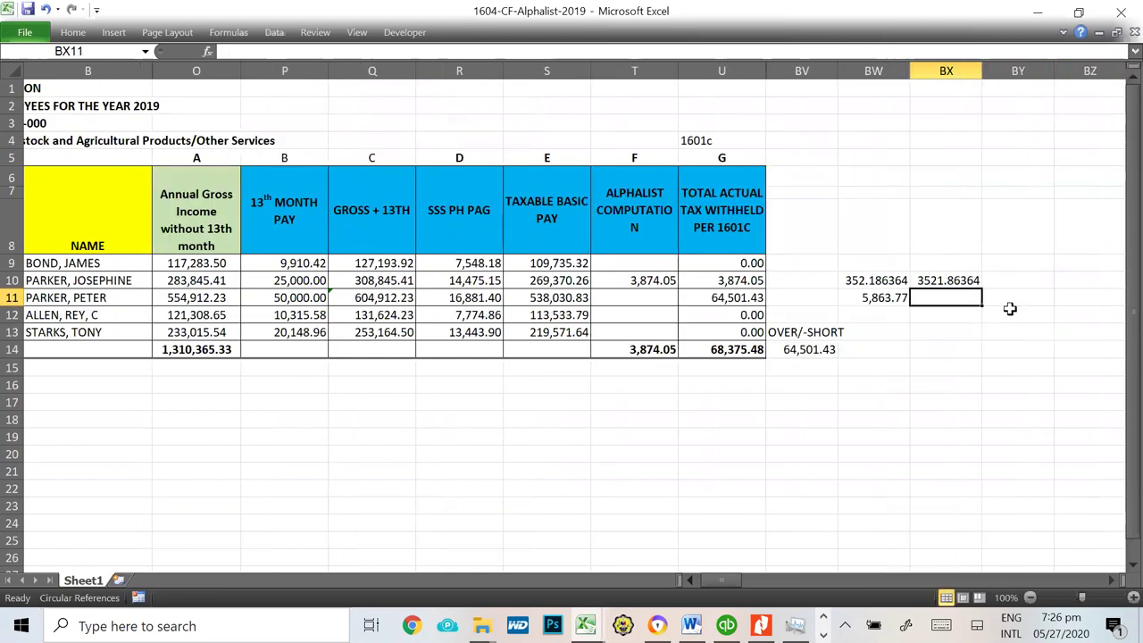
{"action": "type", "text": "="}
{"action": "key", "text": "Left"}
{"action": "type", "text": "*10"}
{"action": "key", "text": "Return"}
{"action": "left_click", "coordinate": [951, 296]}
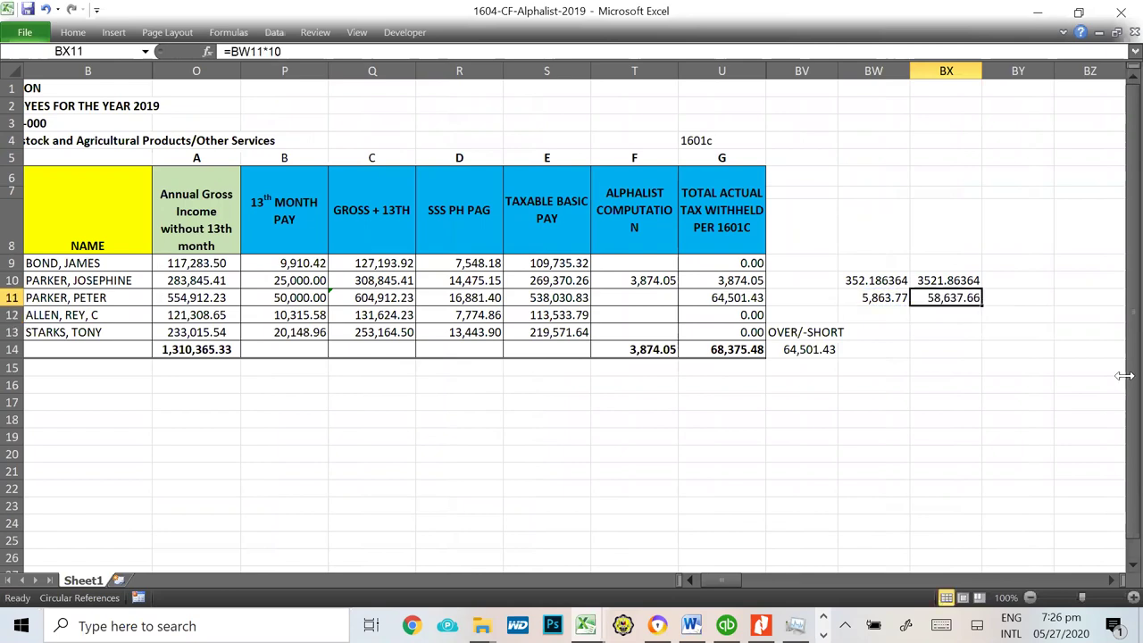
{"action": "key", "text": "ctrl+c"}
{"action": "key", "text": "alt+Tab"}
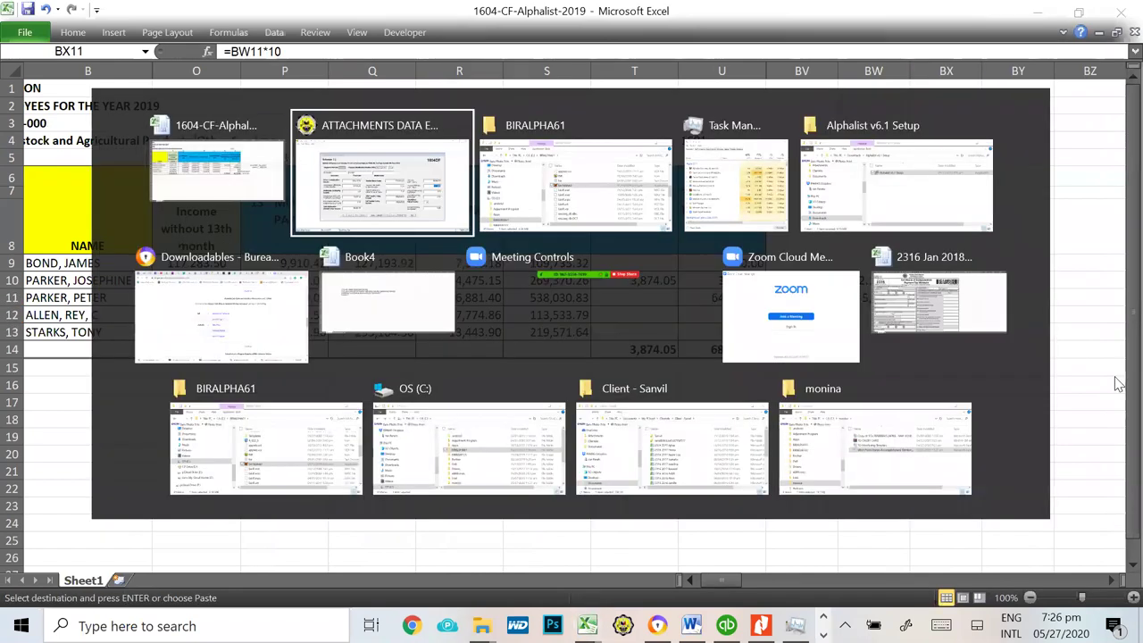
{"action": "key", "text": "ctrl+v"}
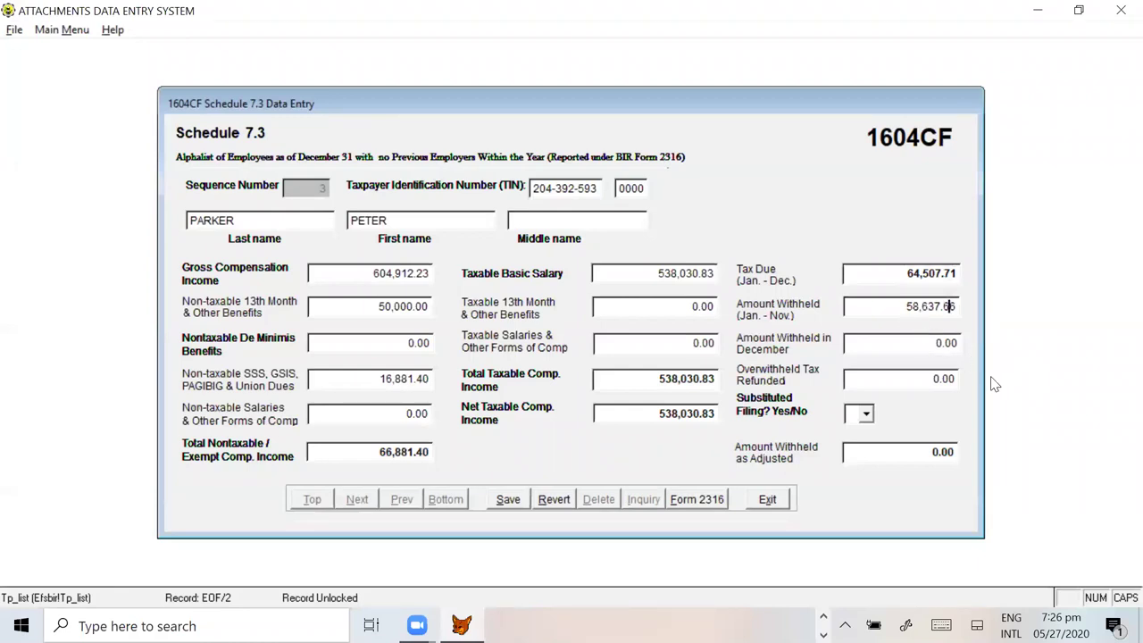
Step: Enter 5,870.05 December withholding, set substituted filing to Y, and save record 3
{"action": "key", "text": "Tab"}
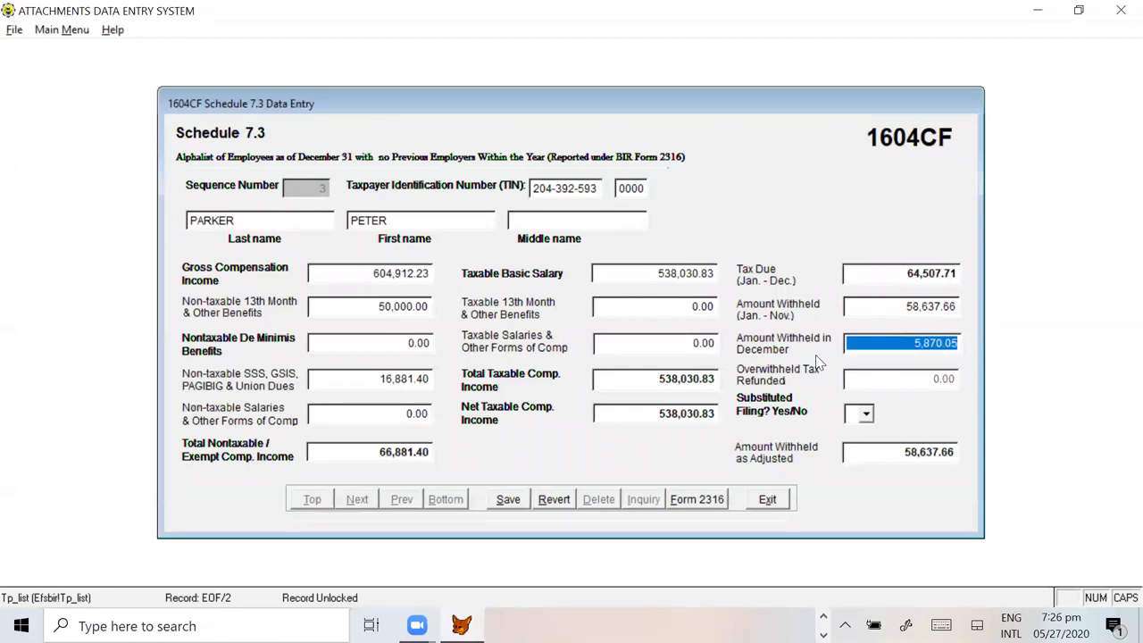
{"action": "key", "text": "alt+Tab"}
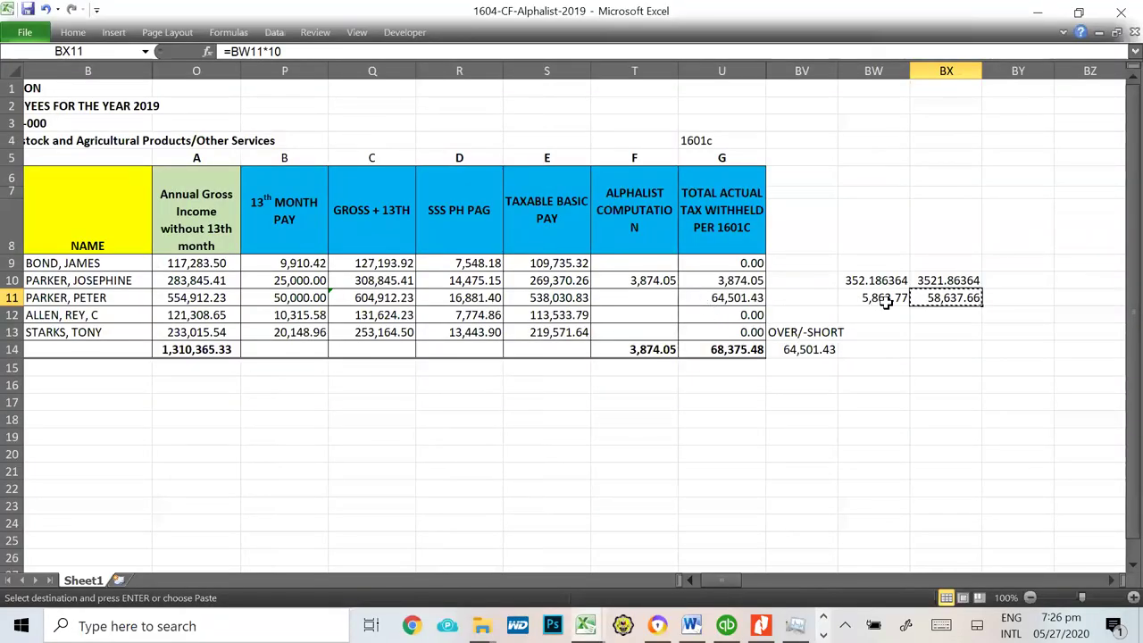
{"action": "key", "text": "alt+Tab"}
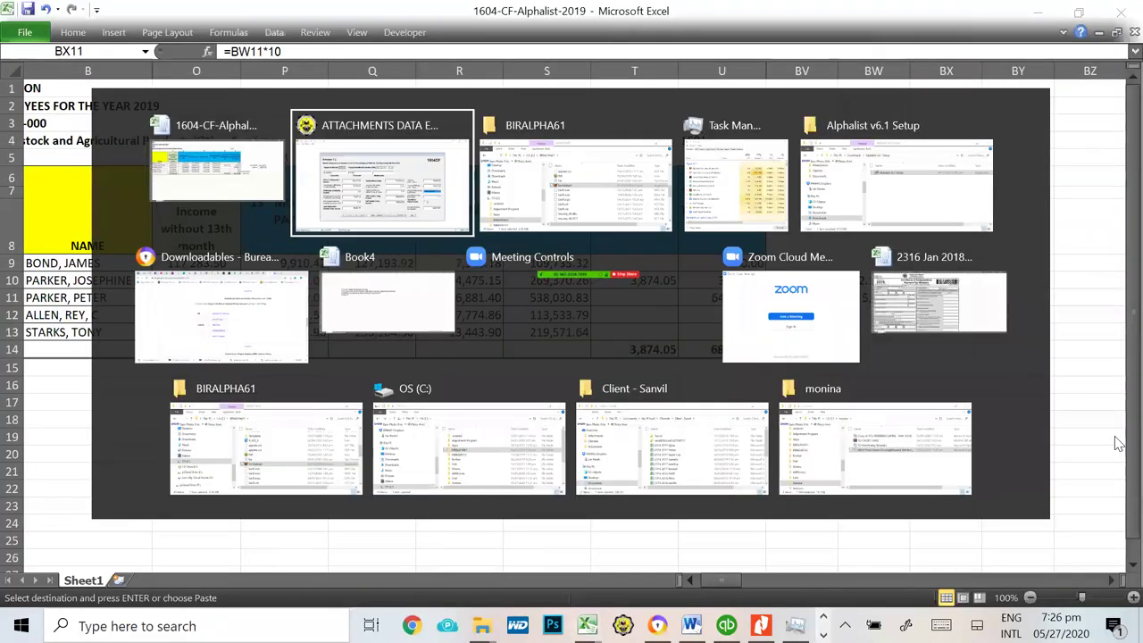
{"action": "key", "text": "Tab"}
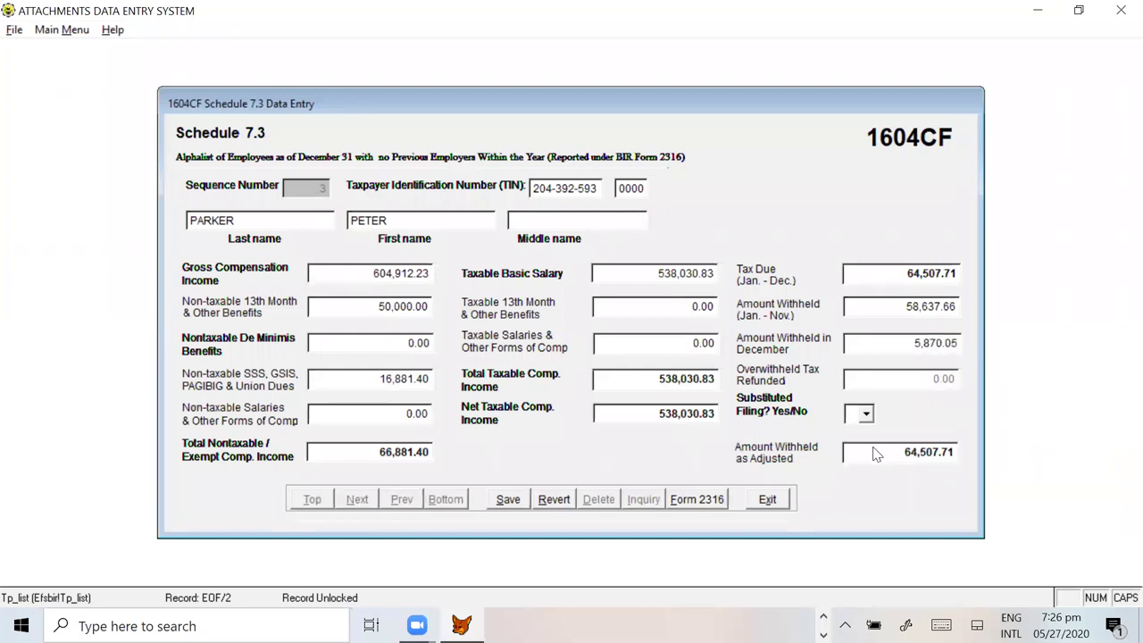
{"action": "left_click", "coordinate": [862, 411]}
{"action": "left_click", "coordinate": [860, 431]}
{"action": "key", "text": "Tab"}
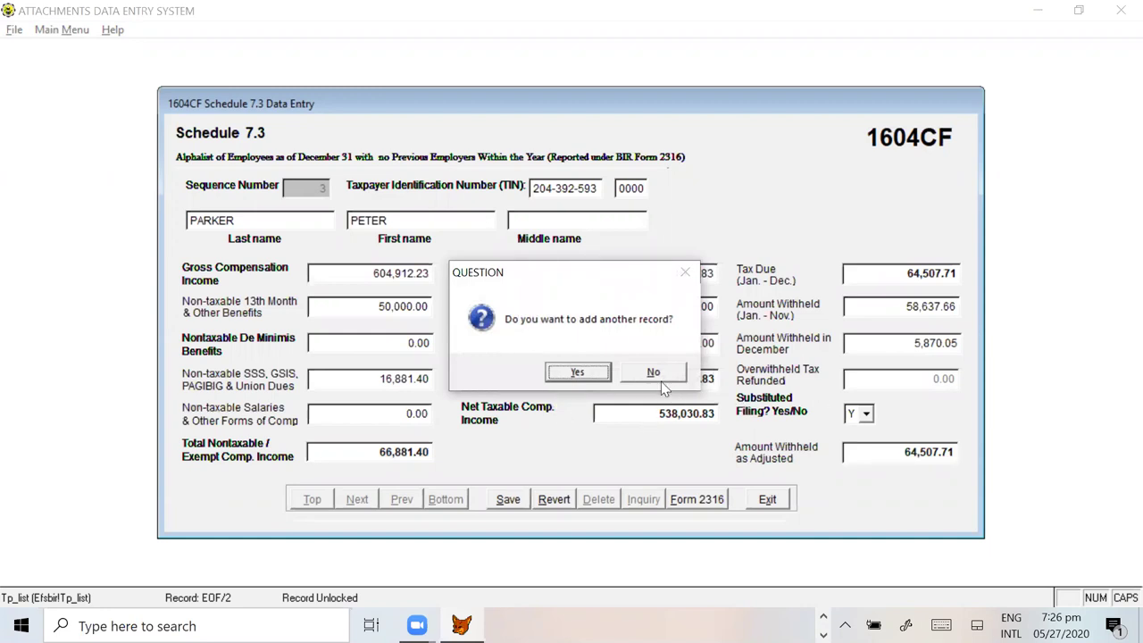
Step: Add a new record and paste the fourth employee's TIN from cell A12
{"action": "left_click", "coordinate": [578, 370]}
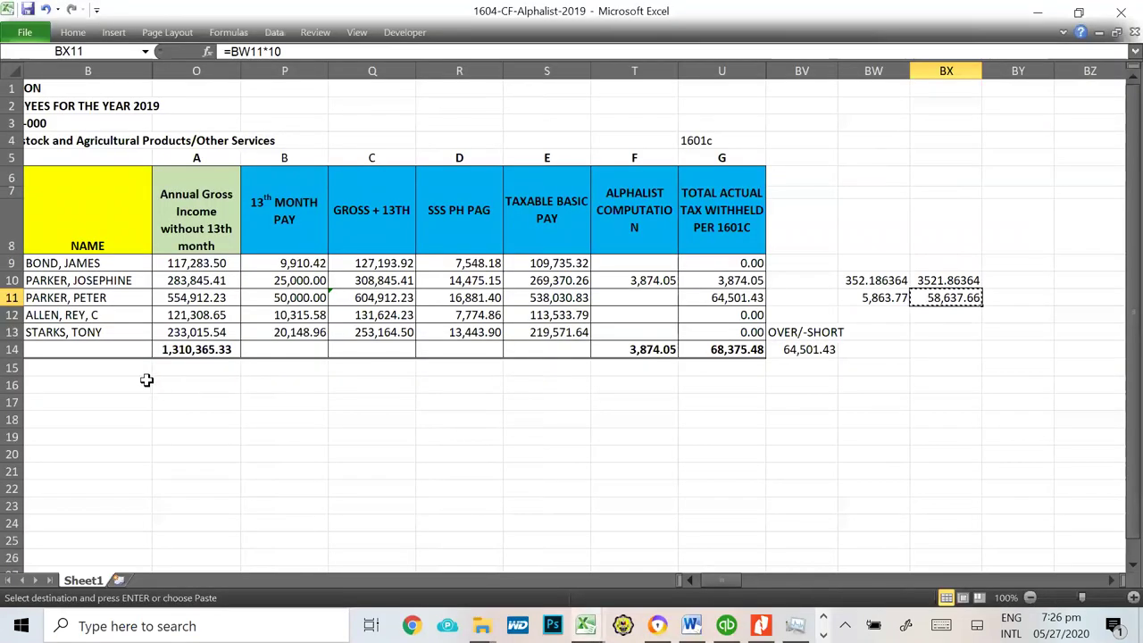
{"action": "left_click", "coordinate": [88, 318]}
{"action": "key", "text": "Left"}
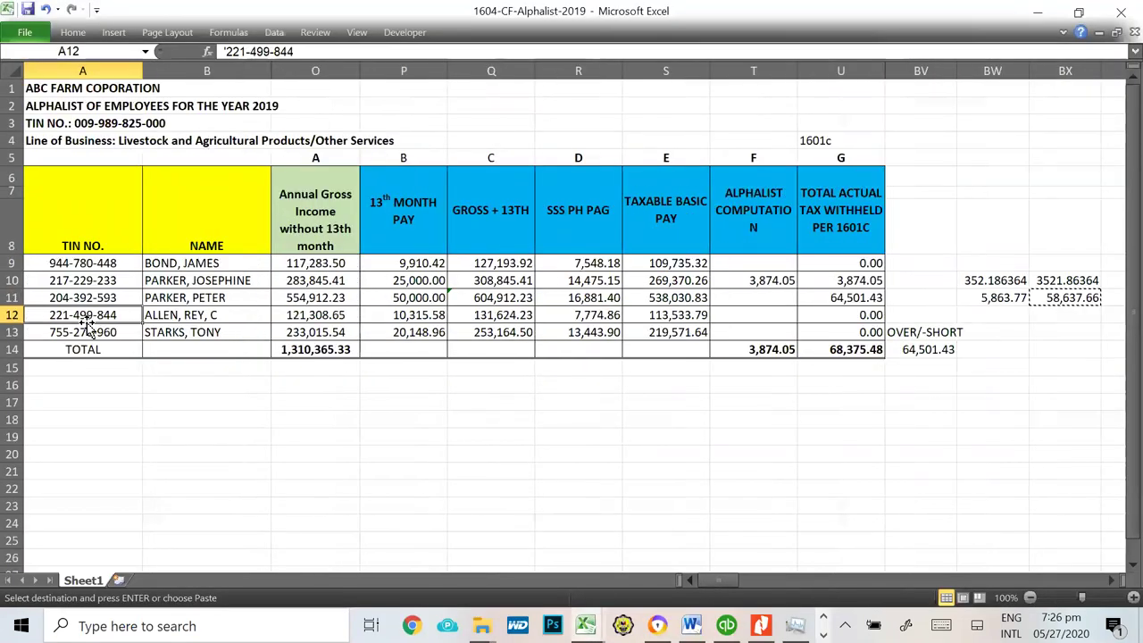
{"action": "key", "text": "alt+Tab"}
{"action": "key", "text": "alt+Tab"}
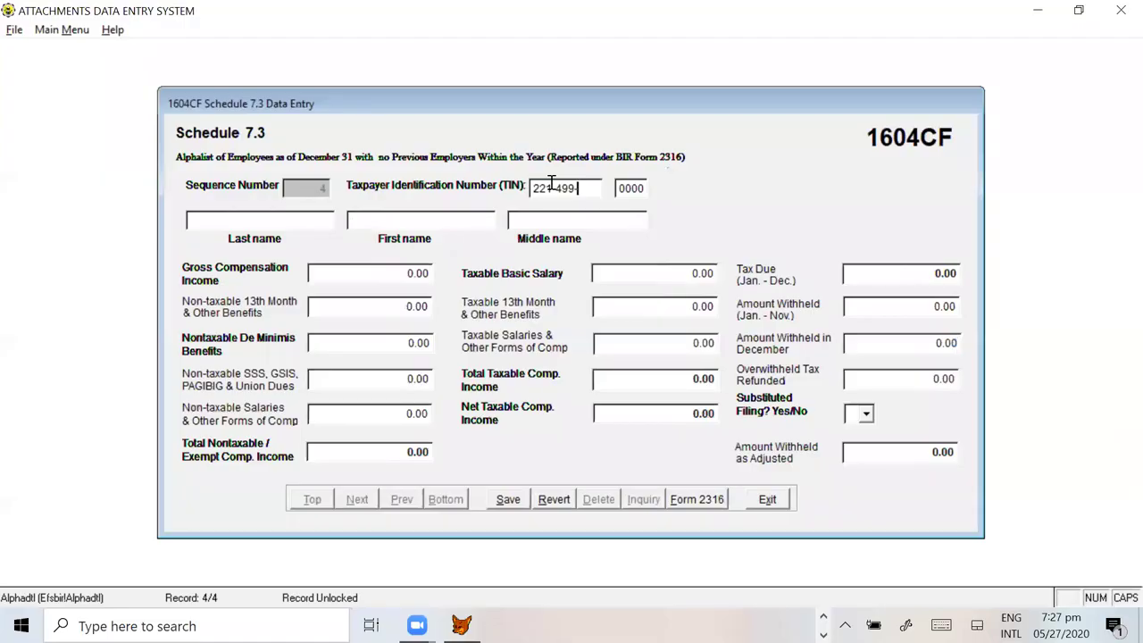
{"action": "key", "text": "ctrl+v"}
{"action": "key", "text": "Tab"}
{"action": "key", "text": "Tab"}
Step: Type the employee's name, undoing a stray overwrite of Excel cell A12
{"action": "key", "text": "alt+Tab"}
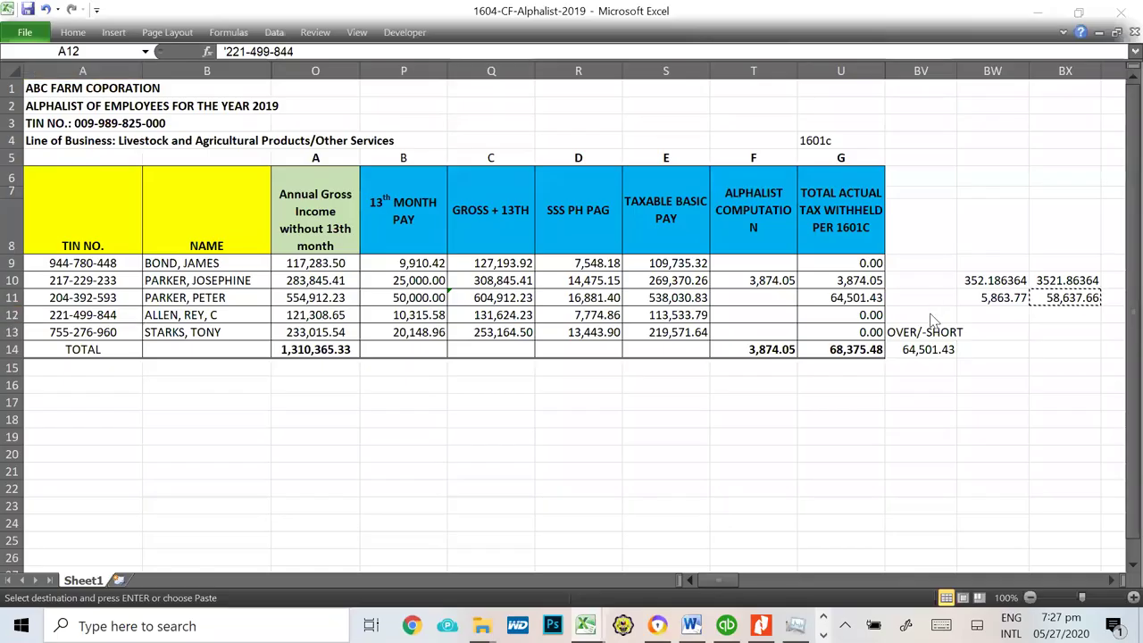
{"action": "type", "text": "ALLEN"}
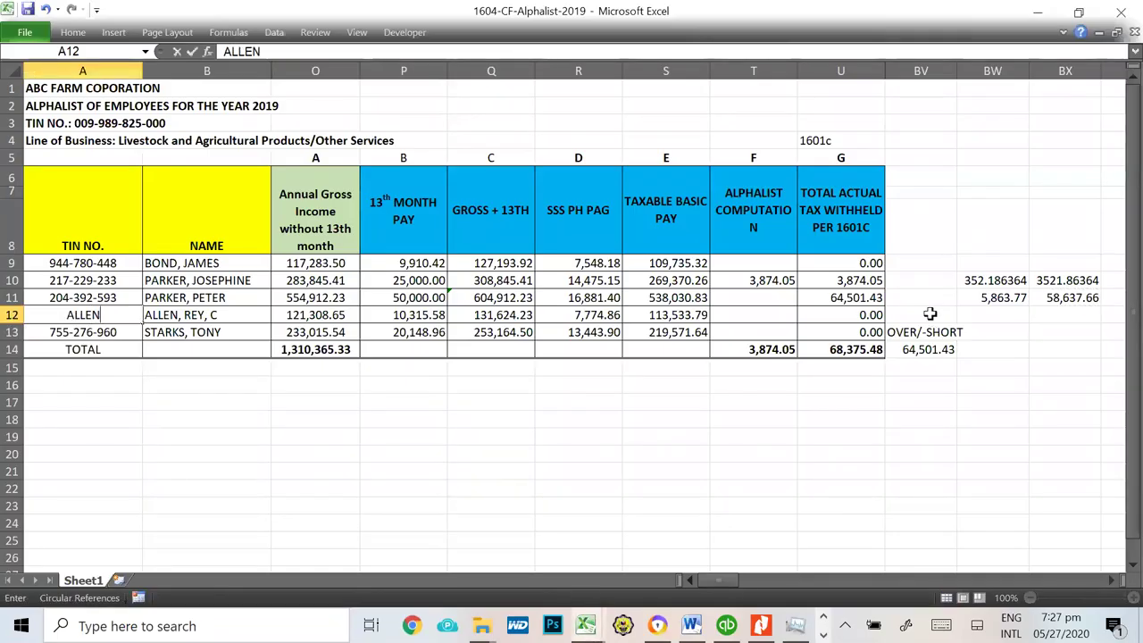
{"action": "key", "text": "Tab"}
{"action": "type", "text": "R"}
{"action": "key", "text": "Escape"}
{"action": "key", "text": "ctrl+z"}
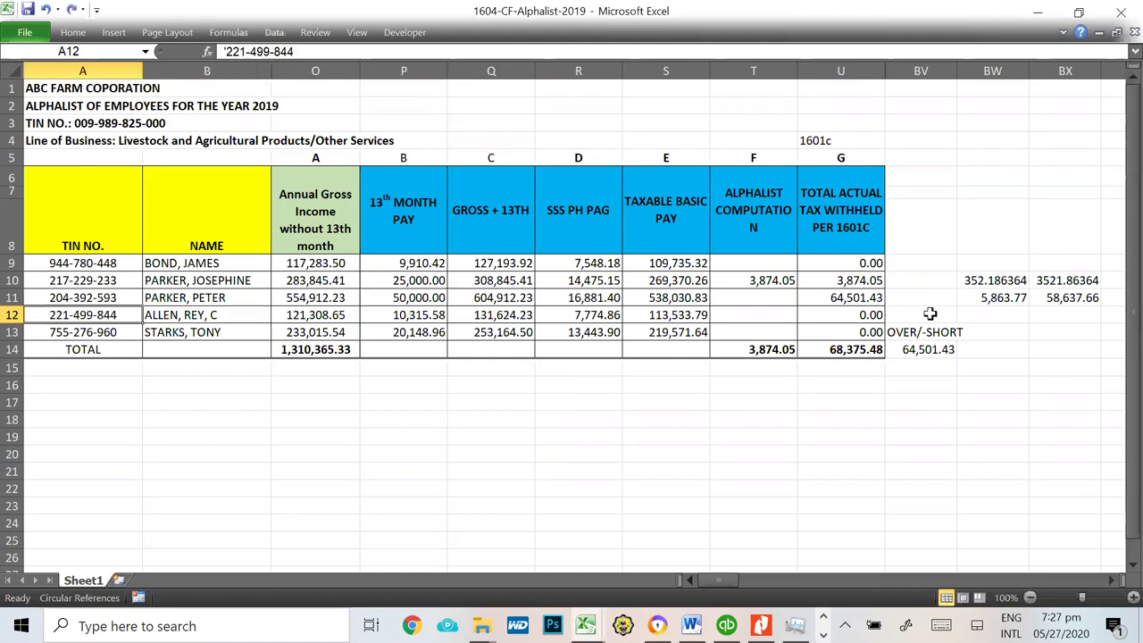
{"action": "key", "text": "alt+Tab"}
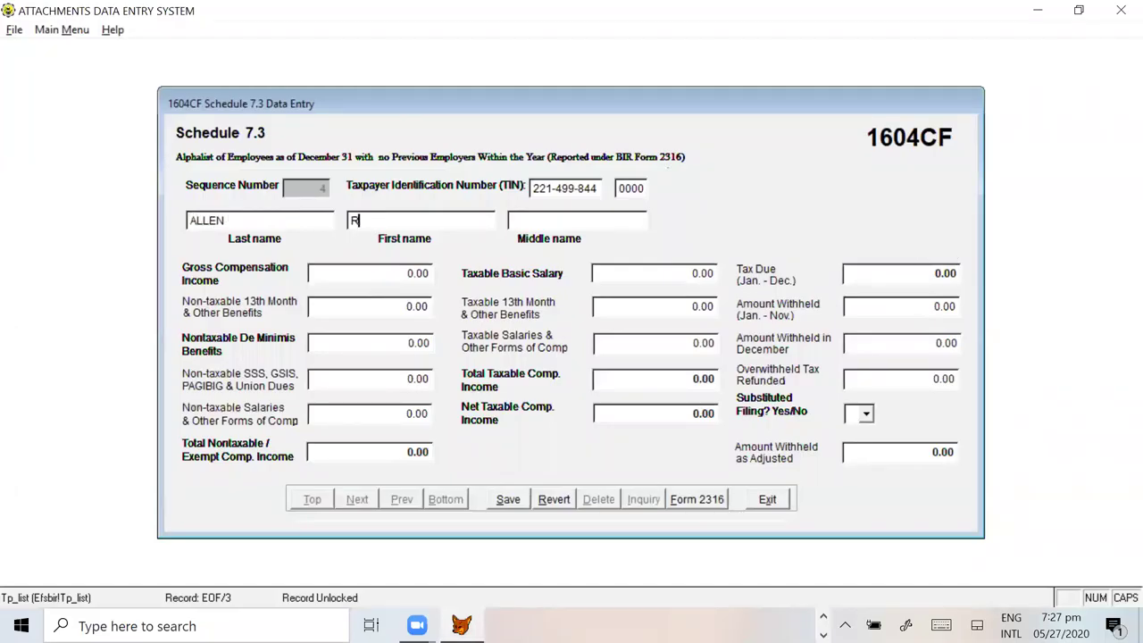
{"action": "key", "text": "Tab"}
{"action": "key", "text": "alt+Tab"}
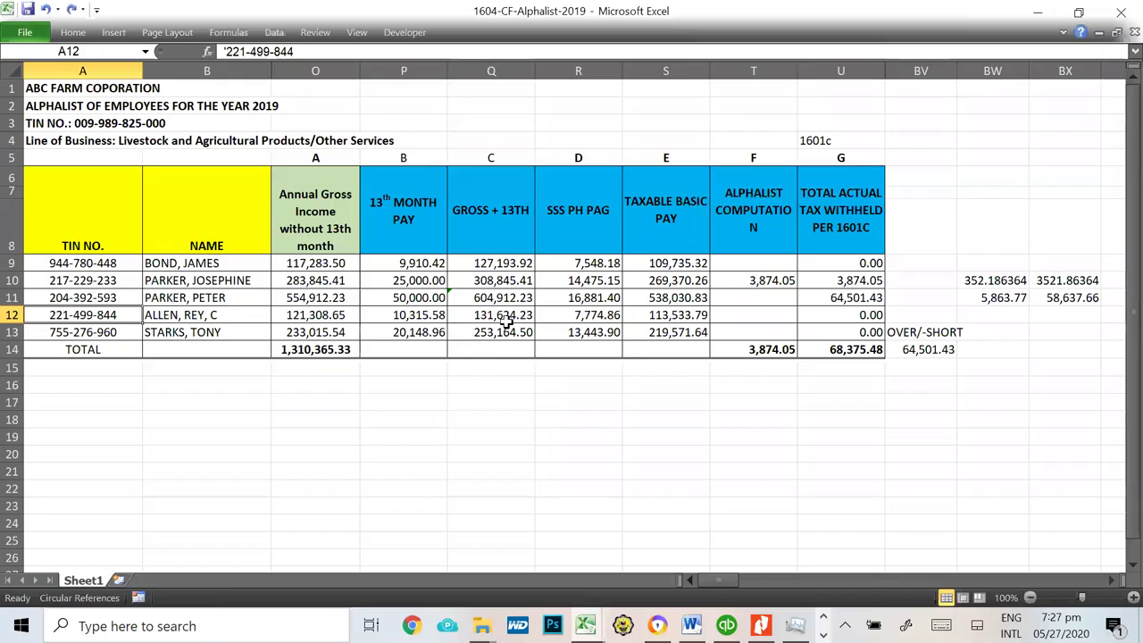
Step: Enter 131,624.23 gross compensation and 10,315.58 non-taxable 13th month pay from the spreadsheet
{"action": "left_click", "coordinate": [508, 316]}
{"action": "key", "text": "ctrl+c"}
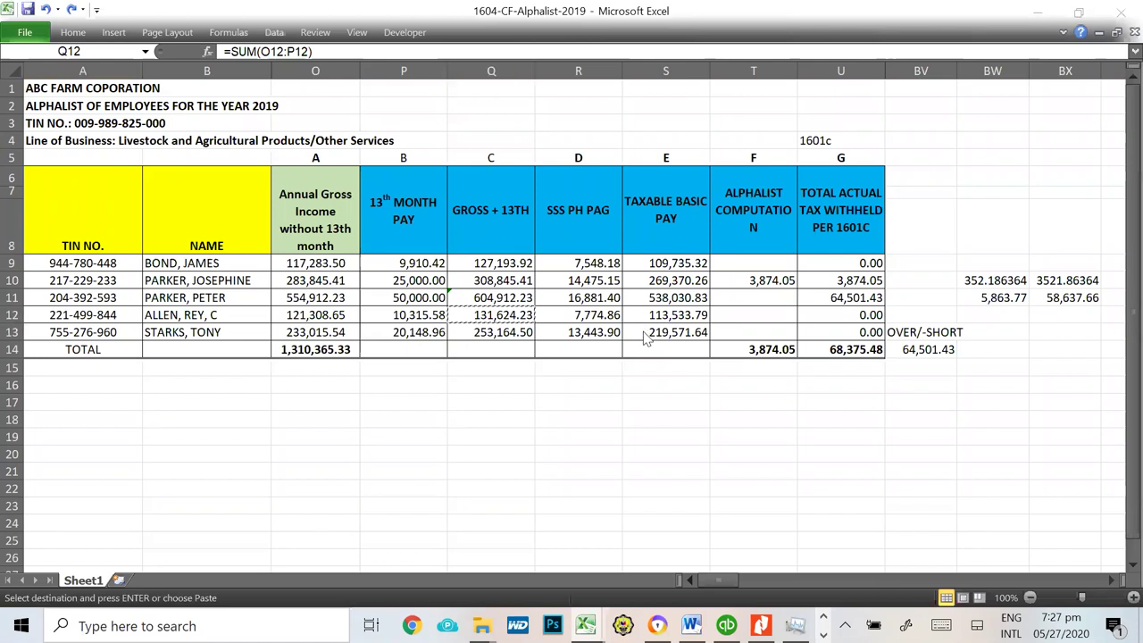
{"action": "key", "text": "alt+Tab"}
{"action": "key", "text": "ctrl+v"}
{"action": "key", "text": "Tab"}
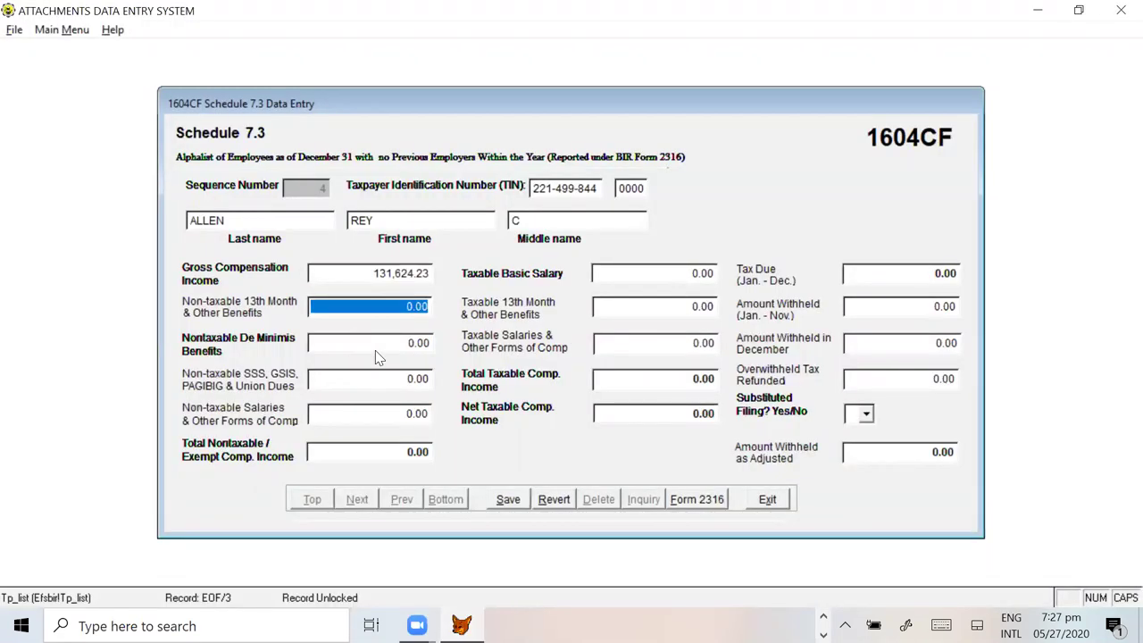
{"action": "key", "text": "alt+Tab"}
{"action": "left_click", "coordinate": [417, 318]}
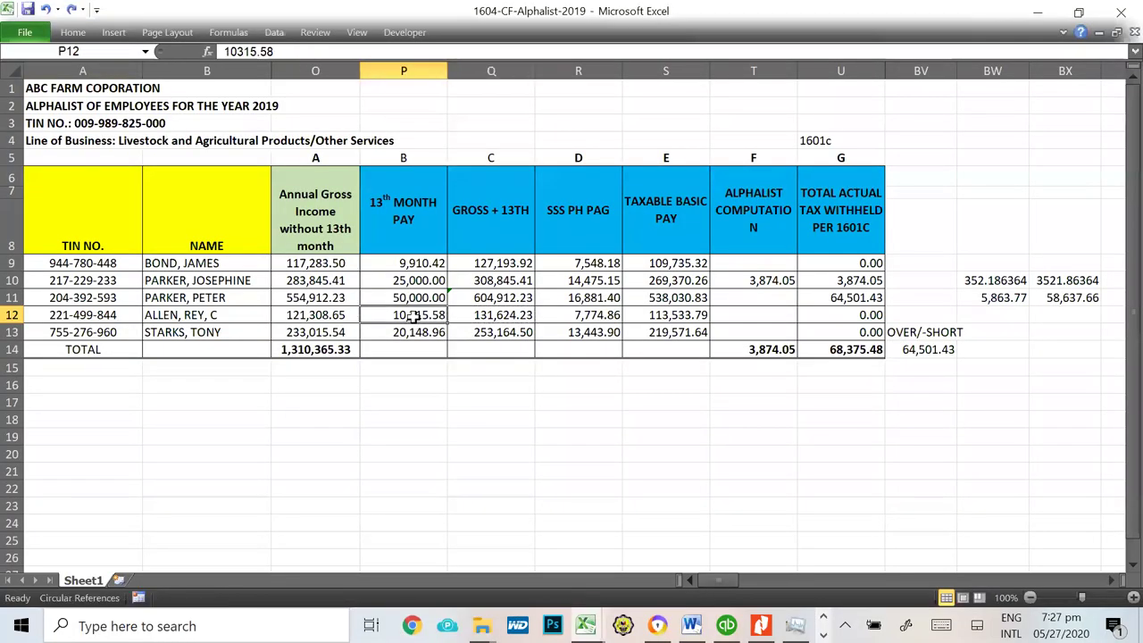
{"action": "key", "text": "ctrl+c"}
{"action": "key", "text": "alt+Tab"}
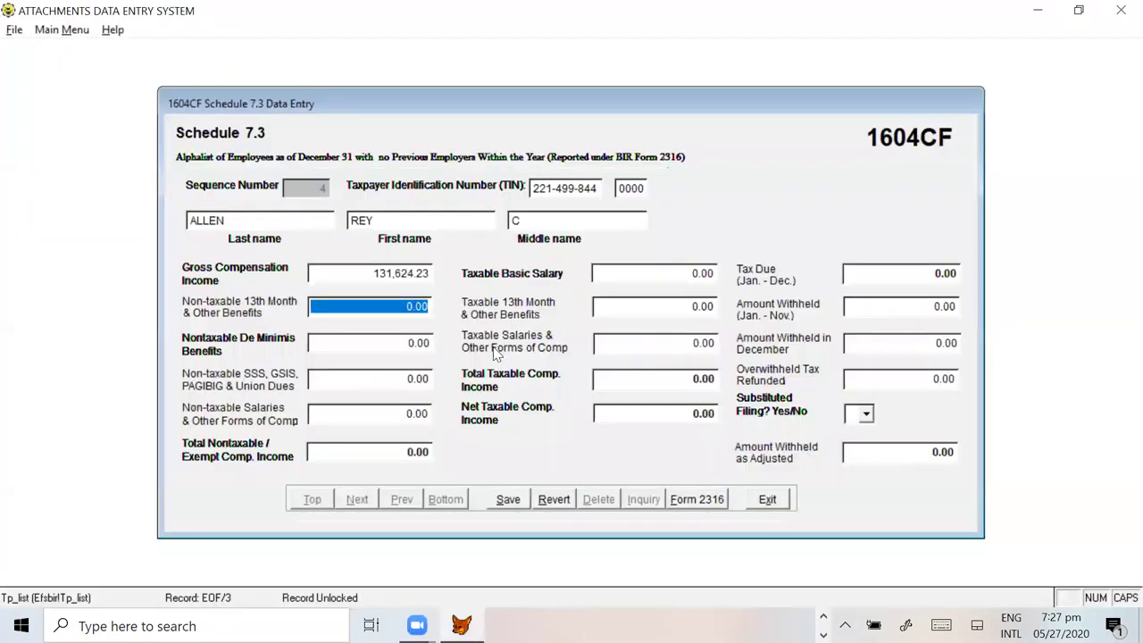
{"action": "key", "text": "ctrl+v"}
{"action": "key", "text": "Tab"}
{"action": "key", "text": "Tab"}
{"action": "key", "text": "Tab"}
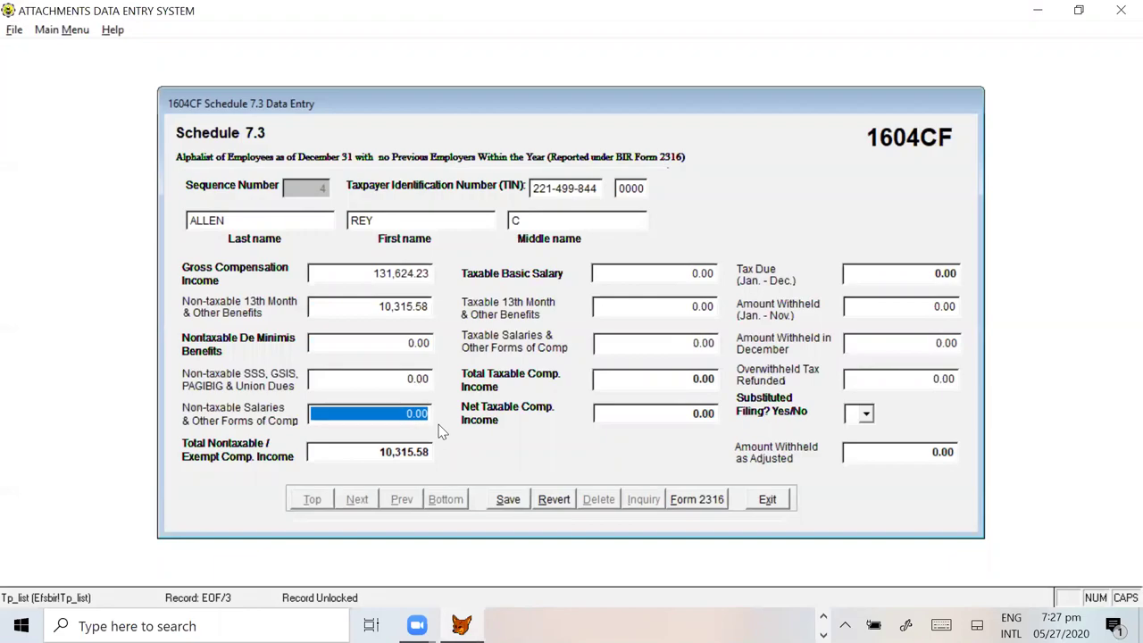
Step: Enter the 7,774.86 SSS PH PAG amount as SSS contributions
{"action": "left_click", "coordinate": [397, 388]}
{"action": "key", "text": "alt+Tab"}
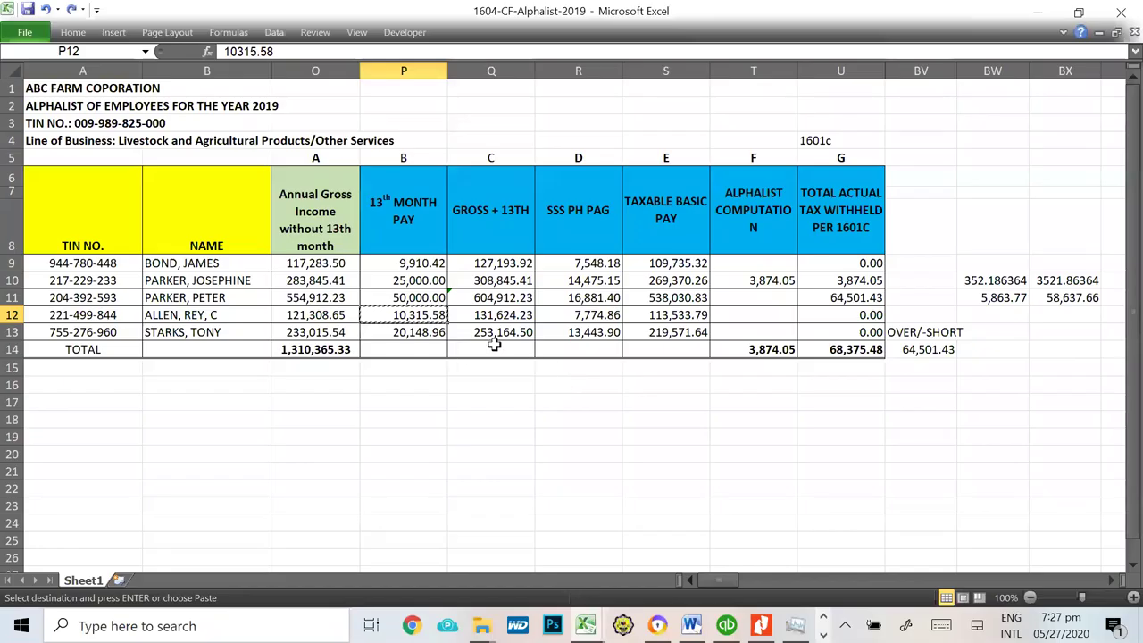
{"action": "key", "text": "Escape"}
{"action": "left_click", "coordinate": [600, 315]}
{"action": "key", "text": "ctrl+c"}
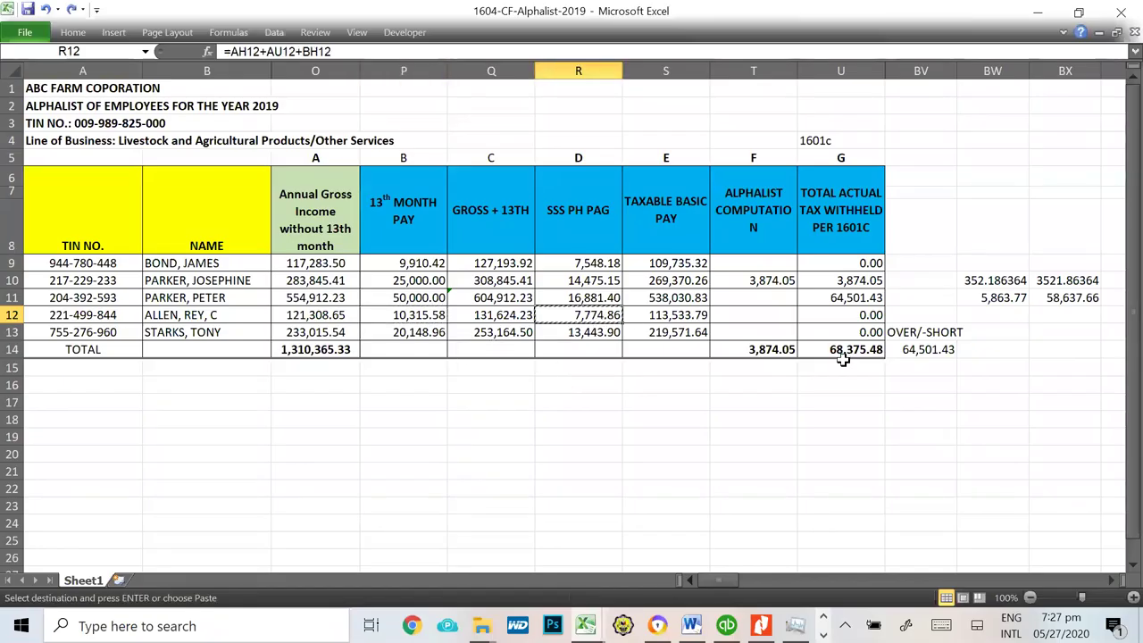
{"action": "key", "text": "alt+Tab"}
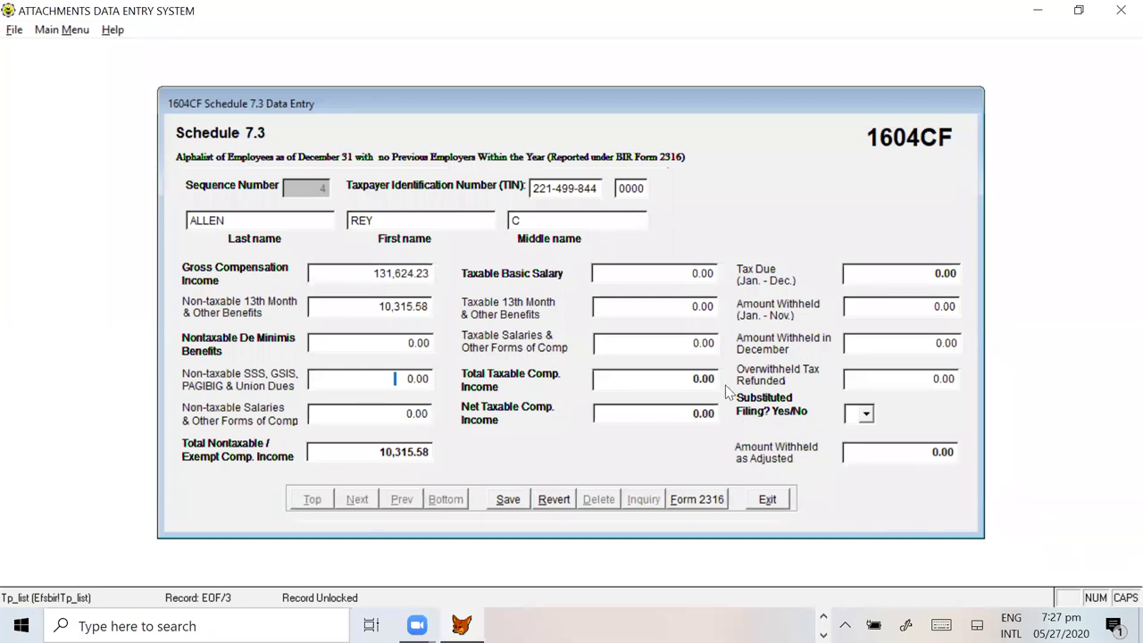
{"action": "left_click", "coordinate": [358, 378]}
{"action": "key", "text": "ctrl+v"}
{"action": "key", "text": "Tab"}
{"action": "key", "text": "Tab"}
Step: Enter 113,533.79 from the spreadsheet as the taxable basic salary
{"action": "key", "text": "alt+Tab"}
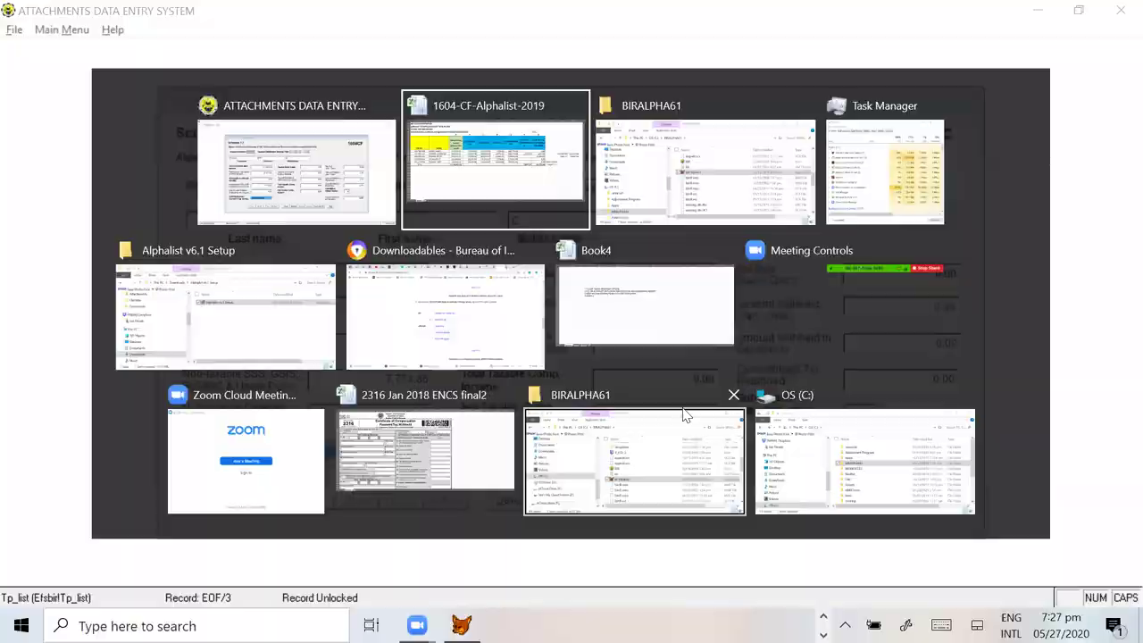
{"action": "left_click", "coordinate": [679, 318]}
{"action": "key", "text": "ctrl+c"}
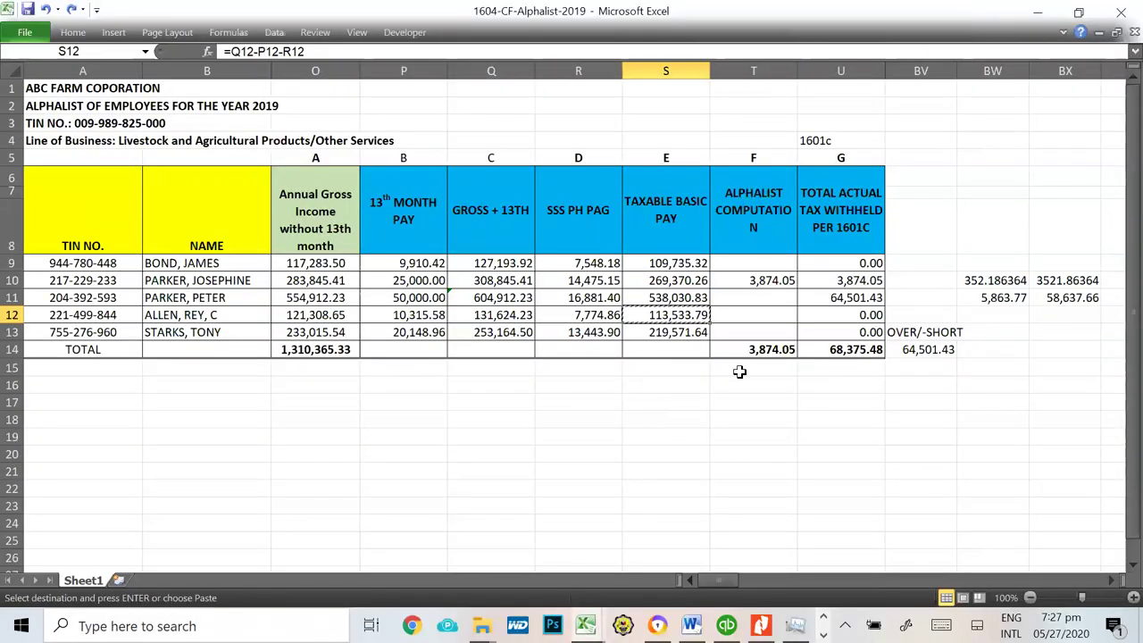
{"action": "key", "text": "alt+Tab"}
{"action": "left_click", "coordinate": [704, 282]}
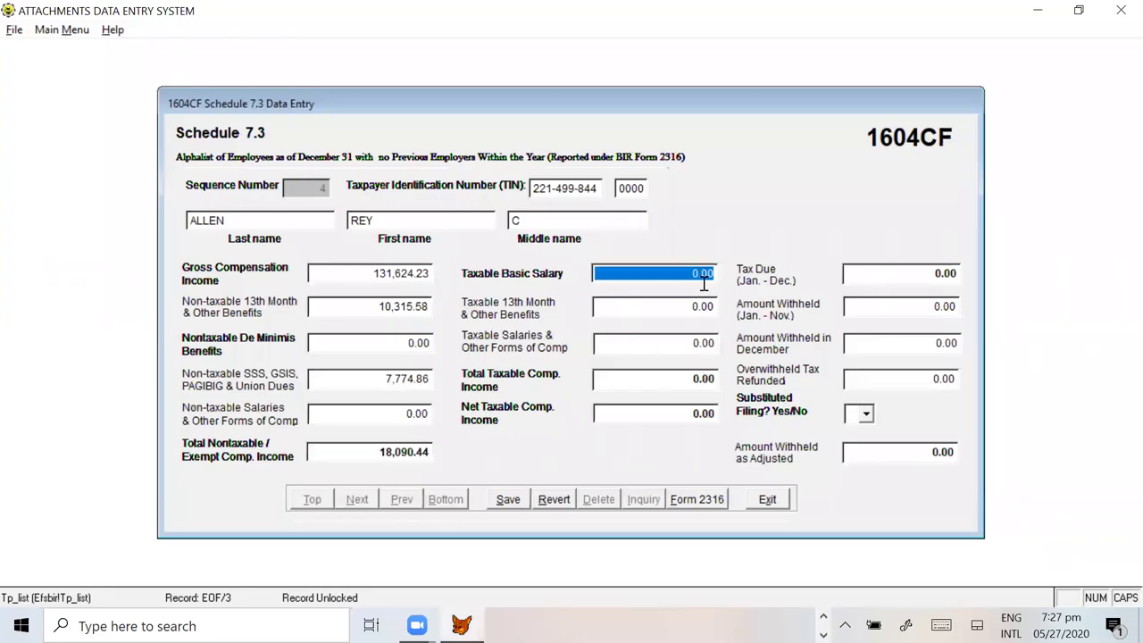
{"action": "key", "text": "ctrl+v"}
{"action": "key", "text": "Tab"}
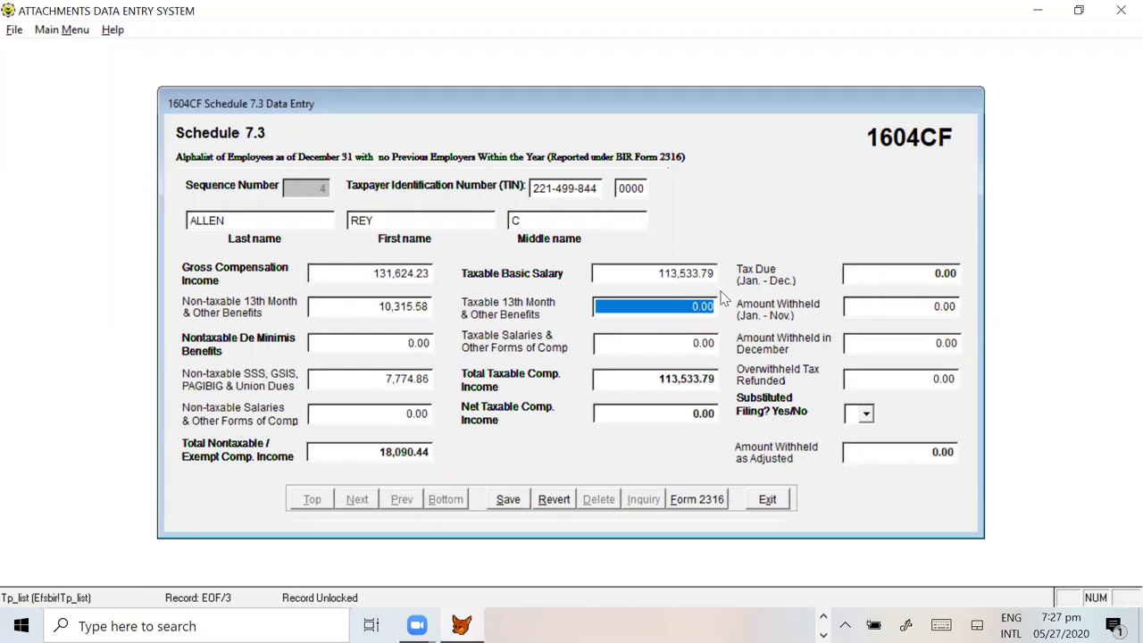
{"action": "key", "text": "Tab"}
{"action": "key", "text": "Tab"}
{"action": "key", "text": "Tab"}
{"action": "key", "text": "Tab"}
{"action": "key", "text": "Tab"}
{"action": "key", "text": "Tab"}
{"action": "key", "text": "Tab"}
Step: Set substituted filing to Y and save the fourth employee's record
{"action": "left_click", "coordinate": [866, 414]}
{"action": "left_click", "coordinate": [855, 445]}
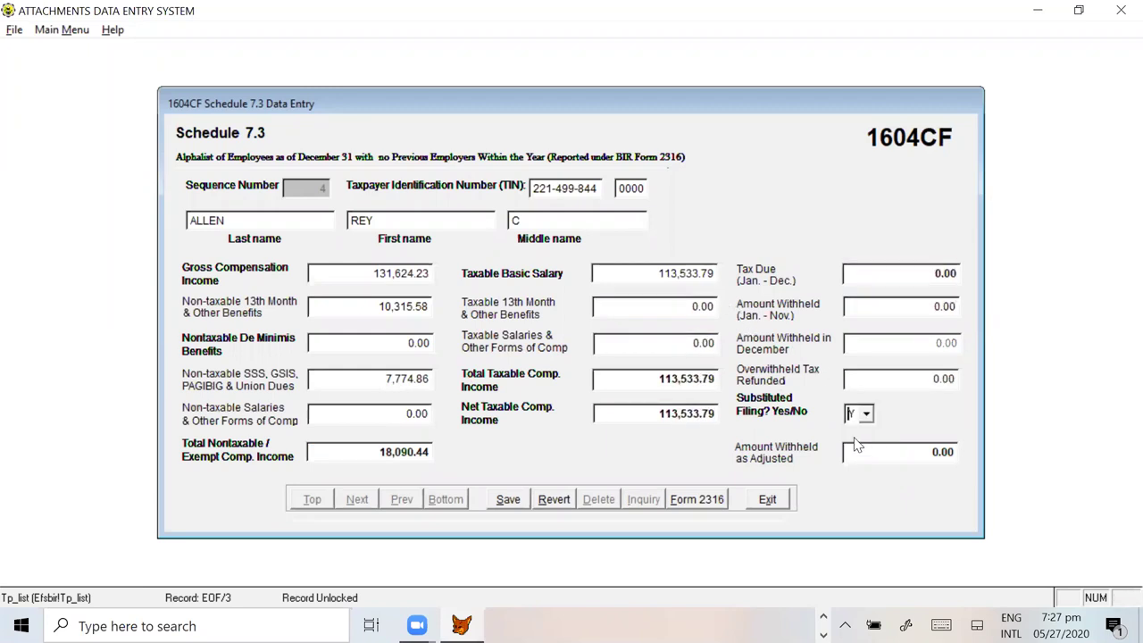
{"action": "left_click", "coordinate": [508, 500]}
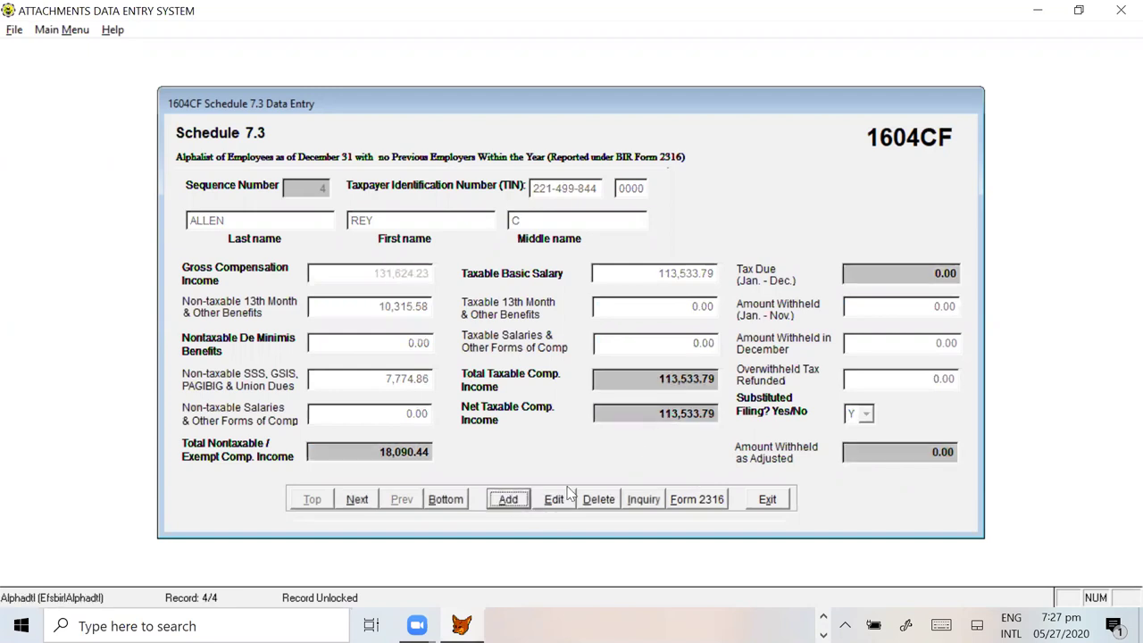
Step: Start a fifth record and fill in the next employee's TIN and full name
{"action": "left_click", "coordinate": [508, 500]}
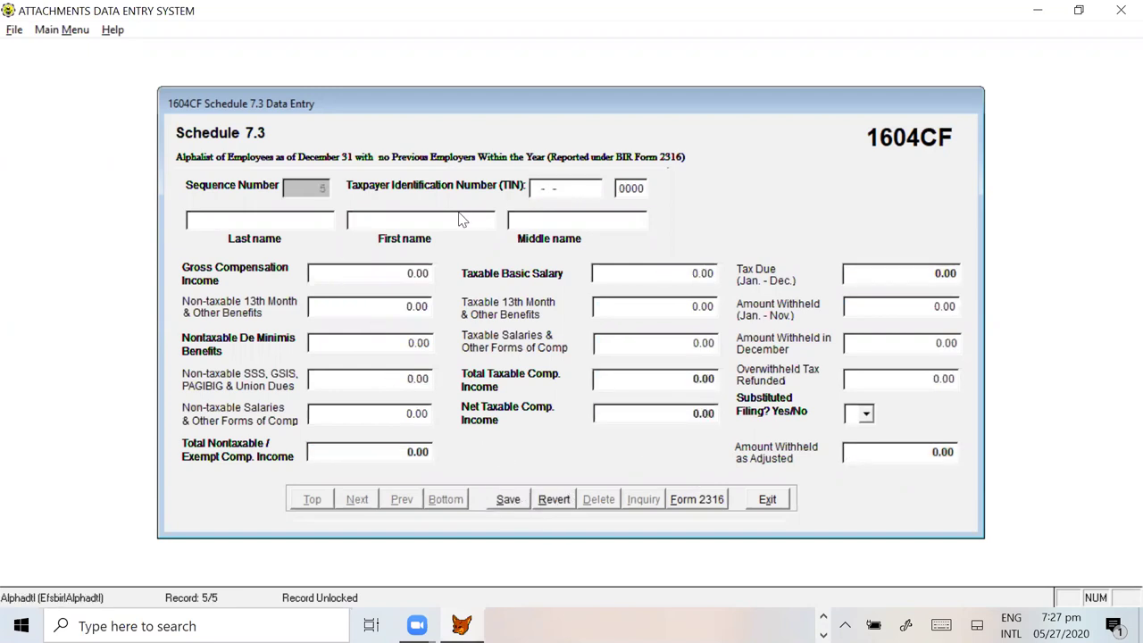
{"action": "key", "text": "alt+Tab"}
{"action": "key", "text": "alt+Tab"}
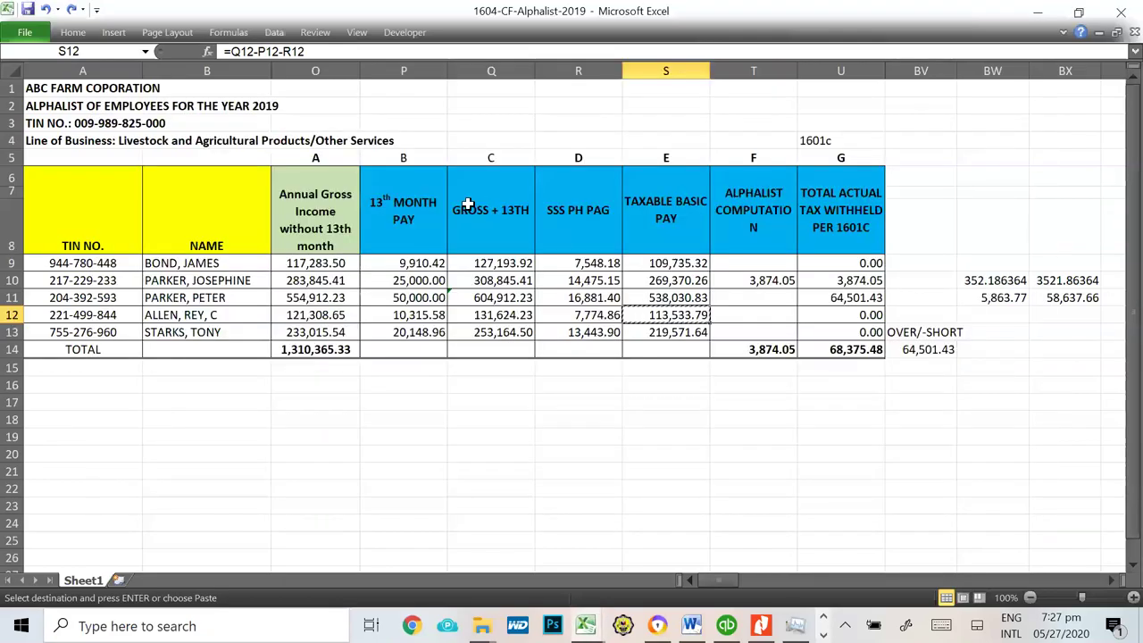
{"action": "key", "text": "alt+Tab"}
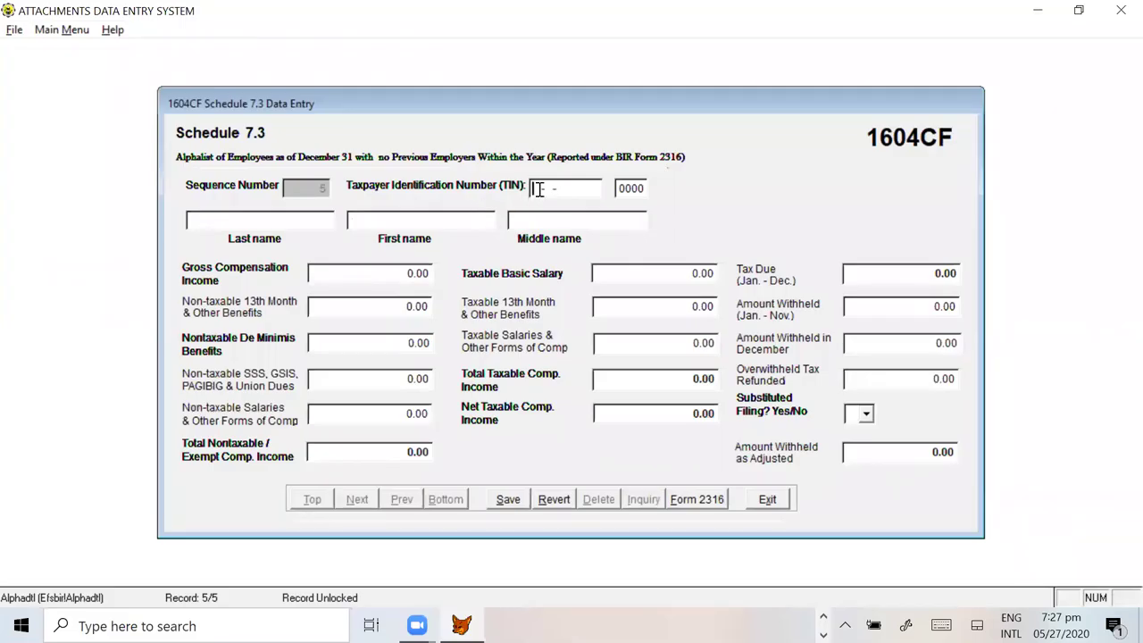
{"action": "key", "text": "alt+Tab"}
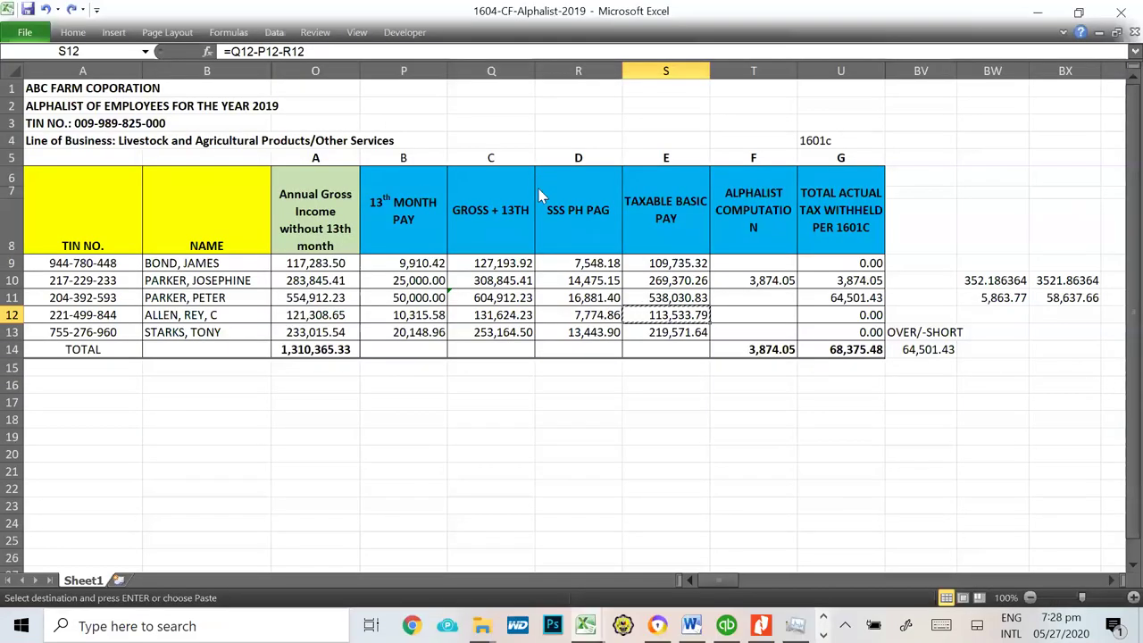
{"action": "key", "text": "alt+Tab"}
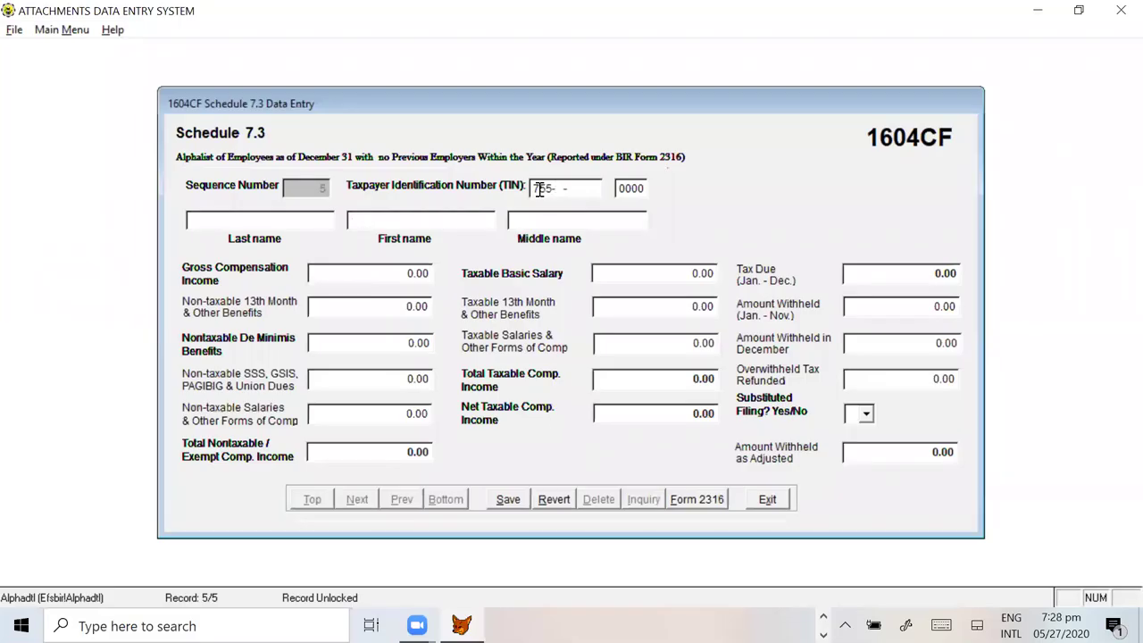
{"action": "key", "text": "alt+Tab"}
{"action": "key", "text": "ctrl+c"}
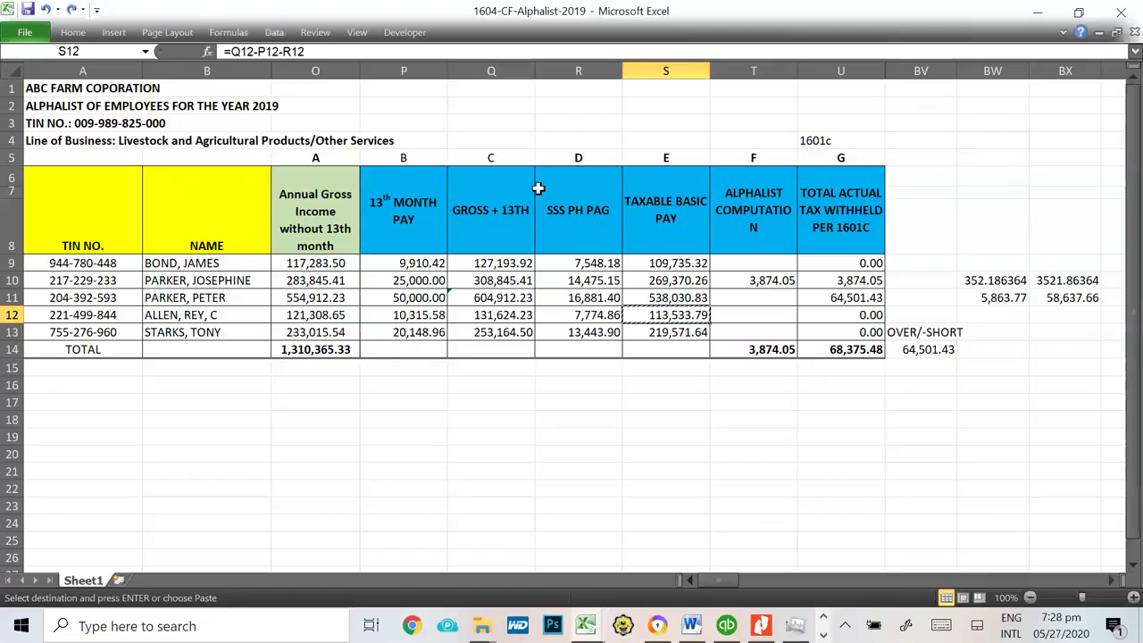
{"action": "key", "text": "alt+Tab"}
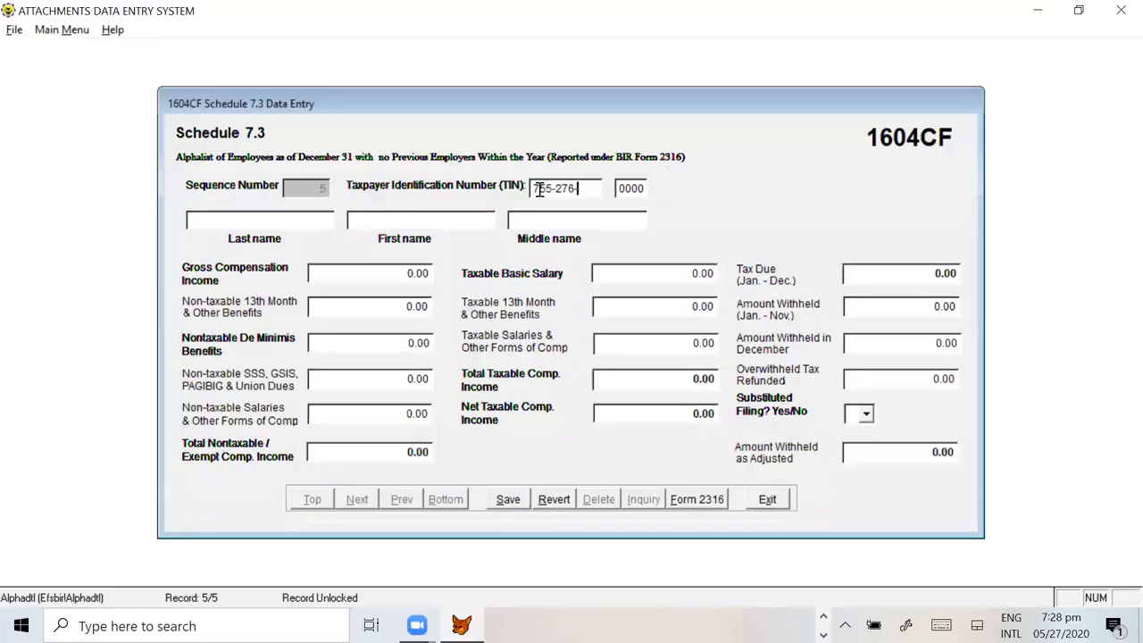
{"action": "type", "text": "960"}
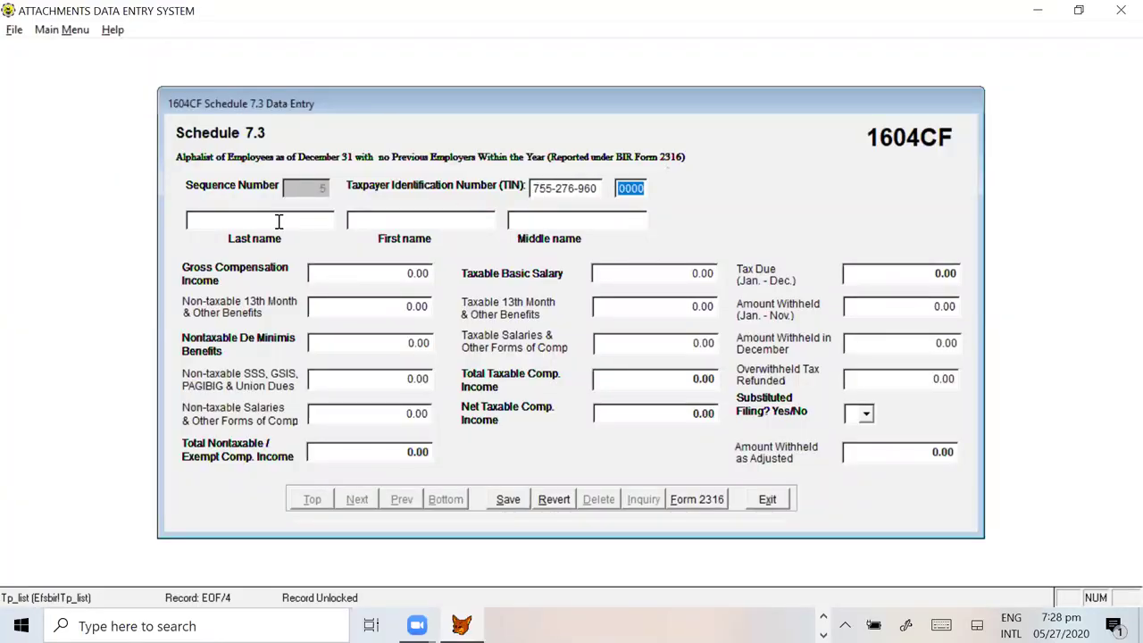
{"action": "key", "text": "alt+Tab"}
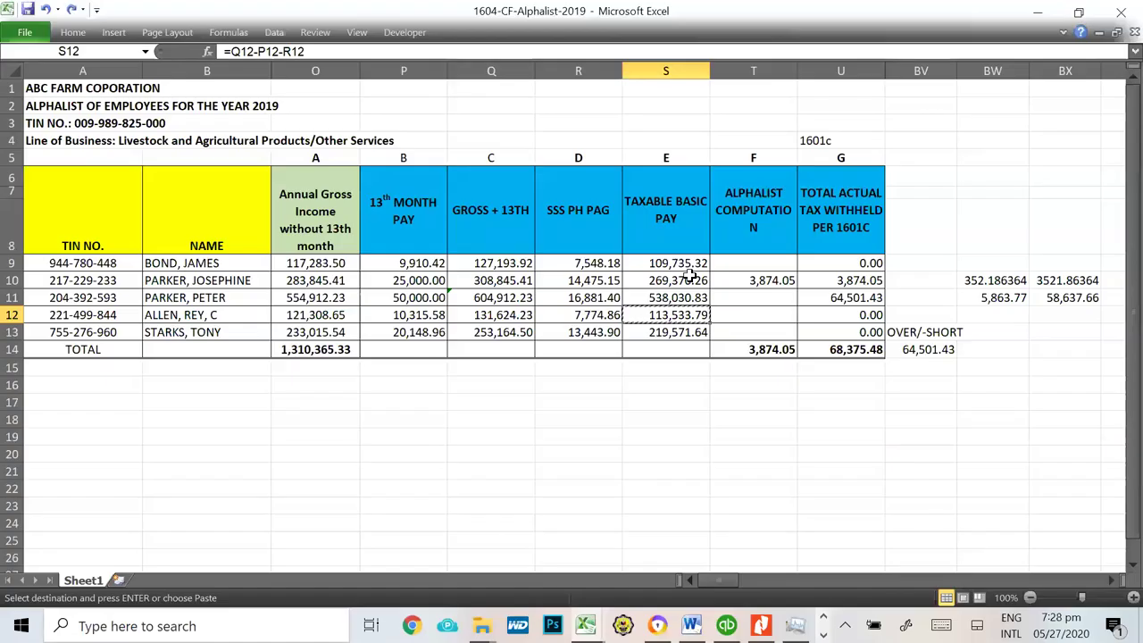
{"action": "key", "text": "alt+Tab"}
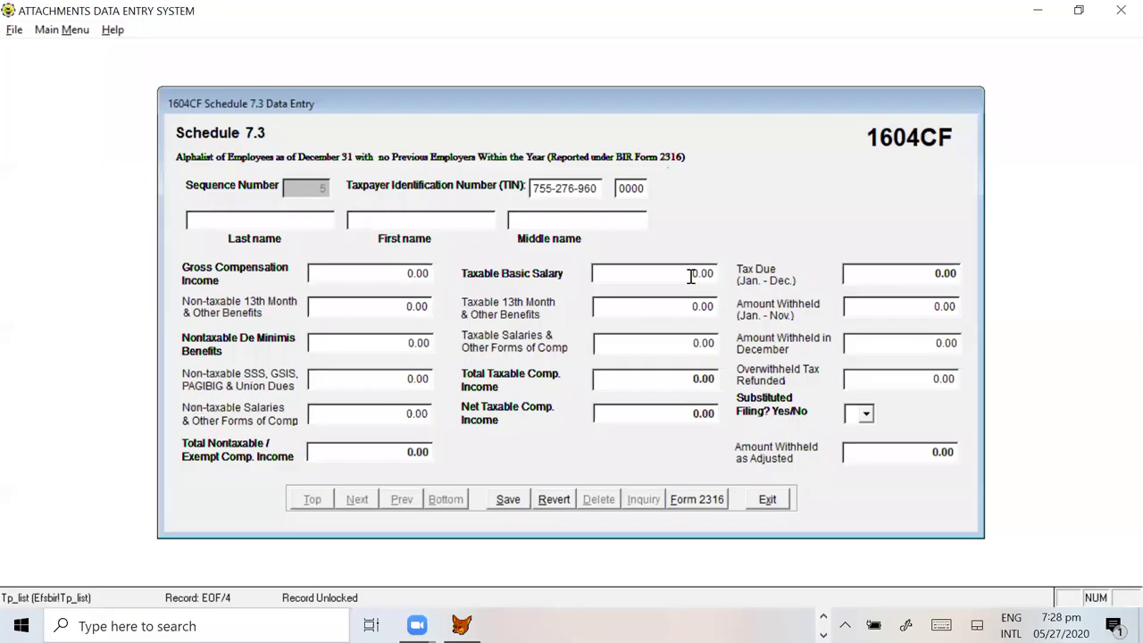
{"action": "type", "text": "STARKS"}
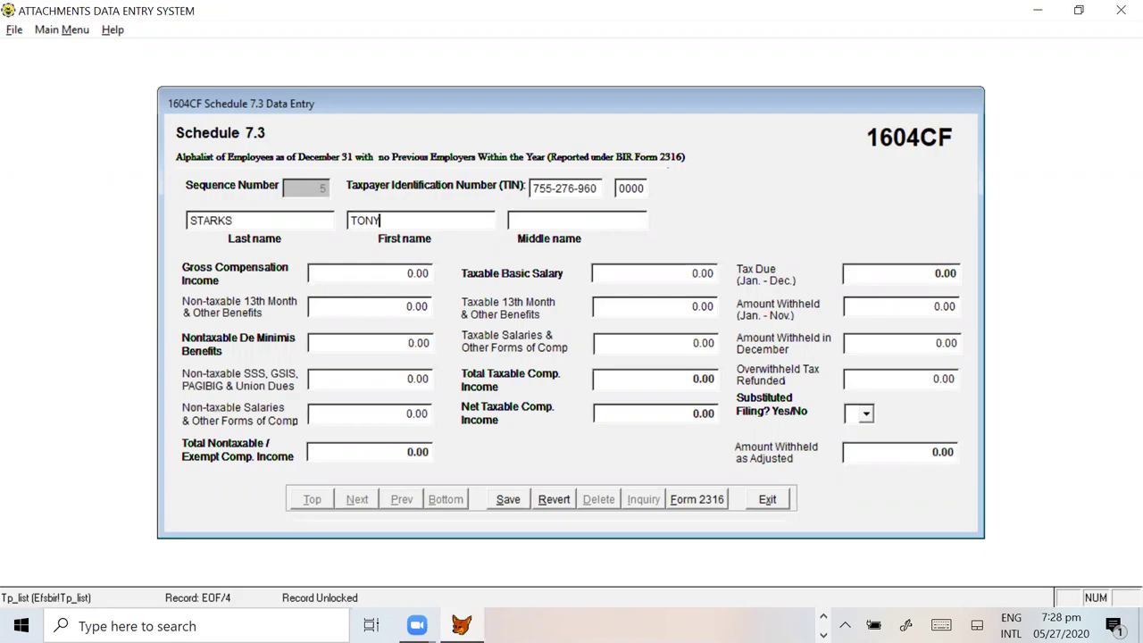
Step: Copy the employee's 253,164.50 gross-plus-13th total from cell Q13
{"action": "key", "text": "alt+Tab"}
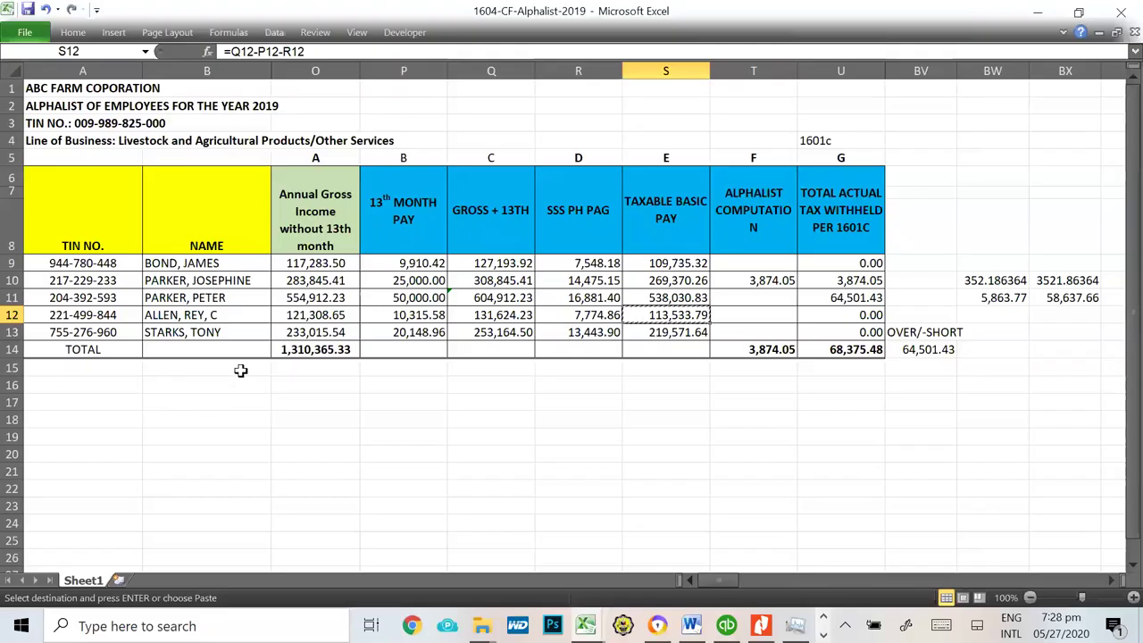
{"action": "left_click", "coordinate": [505, 331]}
{"action": "key", "text": "alt+Tab"}
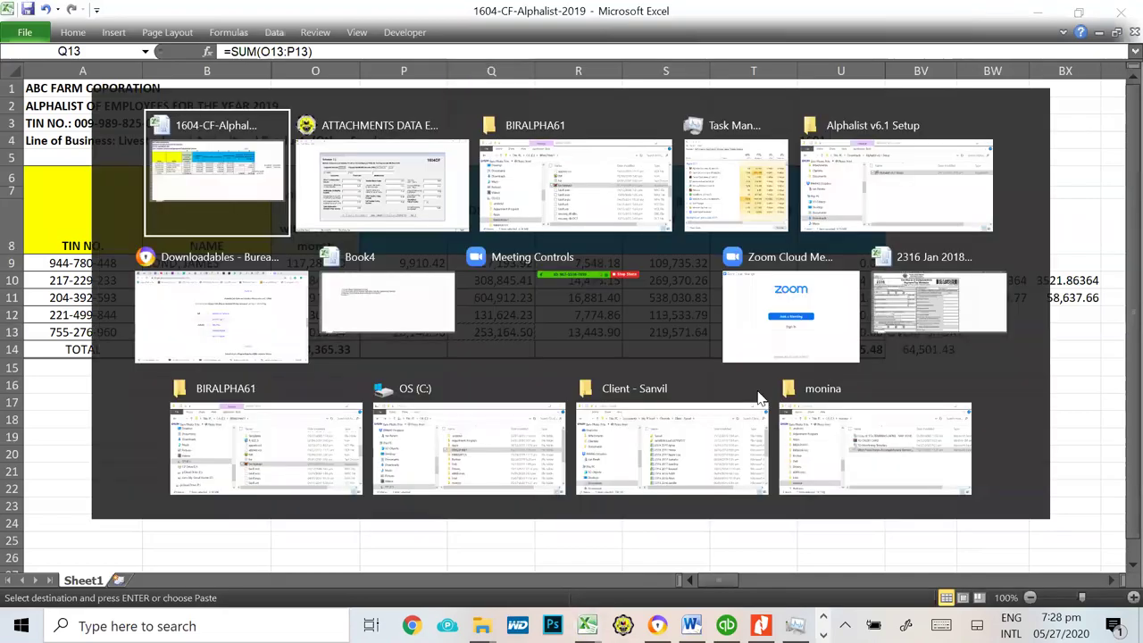
{"action": "key", "text": "alt+Tab"}
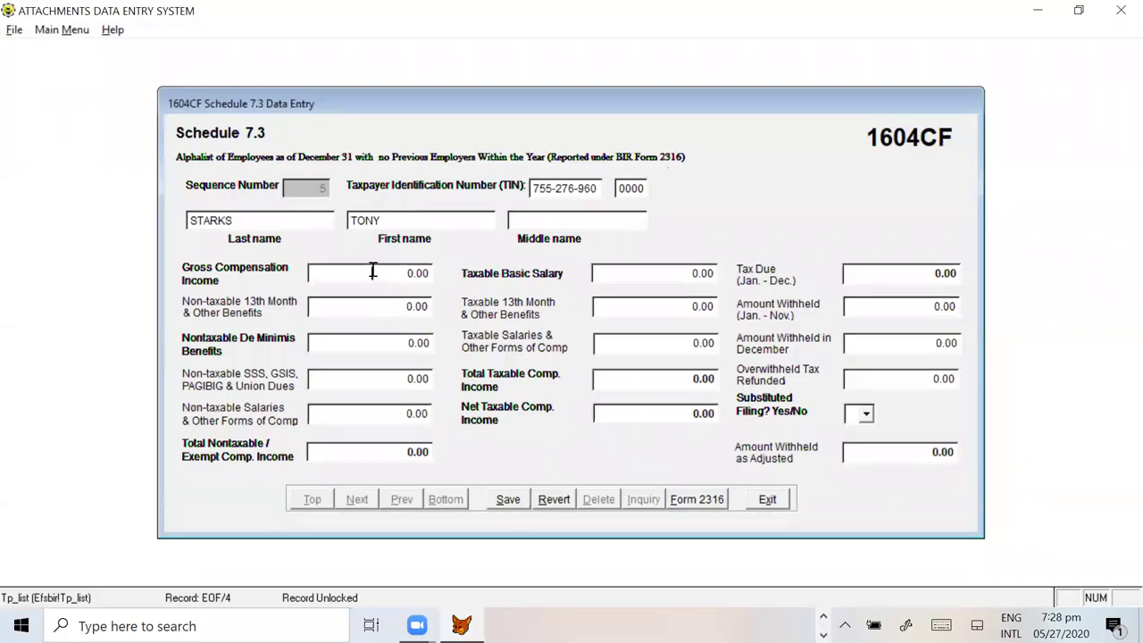
Step: Enter 253,164.50 gross compensation and 20,148.96 non-taxable 13th month pay from P13
{"action": "left_click_drag", "start_coordinate": [374, 272], "coordinate": [470, 278]}
{"action": "key", "text": "ctrl+v"}
{"action": "key", "text": "Tab"}
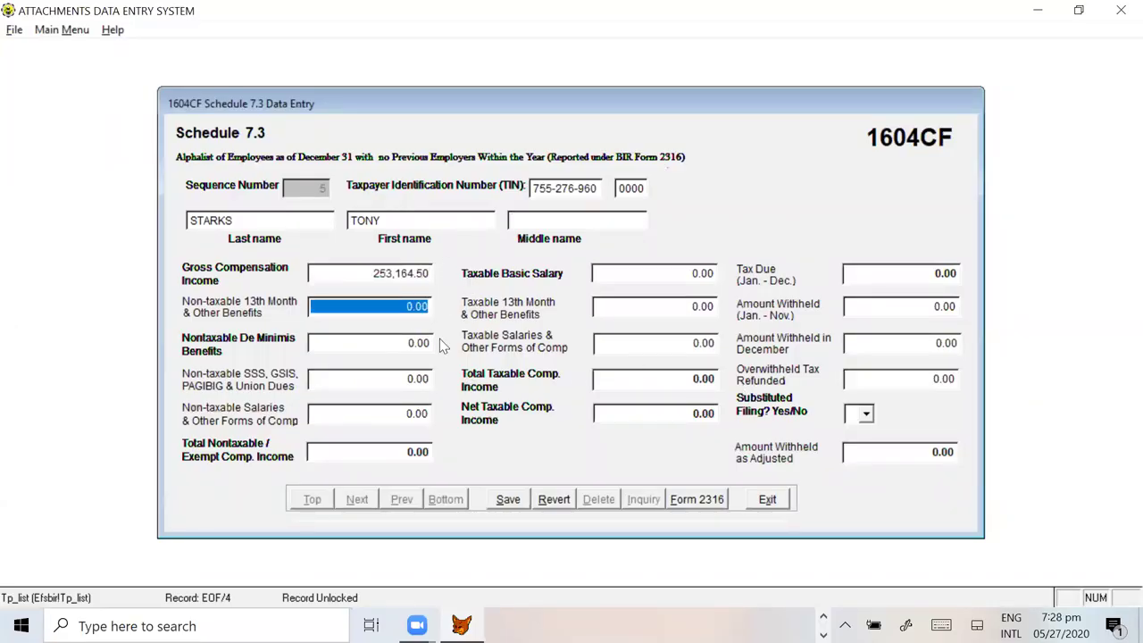
{"action": "key", "text": "alt+Tab"}
{"action": "left_click", "coordinate": [412, 330]}
{"action": "key", "text": "ctrl+c"}
{"action": "key", "text": "alt+Tab"}
{"action": "key", "text": "ctrl+v"}
{"action": "key", "text": "Tab"}
{"action": "key", "text": "Tab"}
Step: Enter 13,443.90 from R13 as SSS and union dues
{"action": "key", "text": "alt+Tab"}
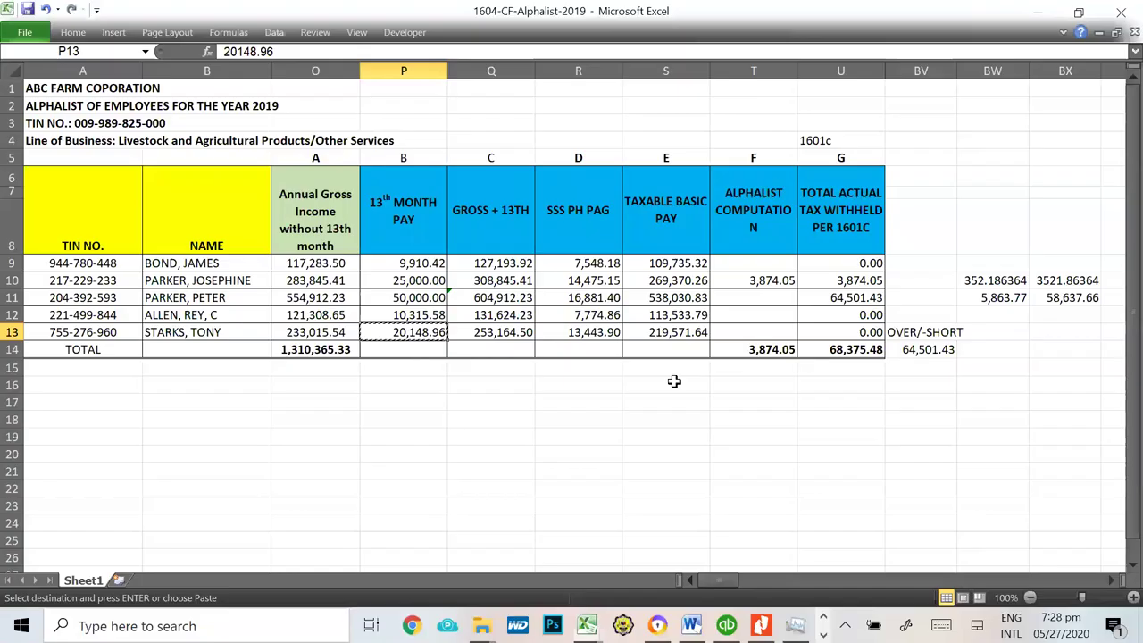
{"action": "left_click", "coordinate": [589, 337]}
{"action": "key", "text": "ctrl+c"}
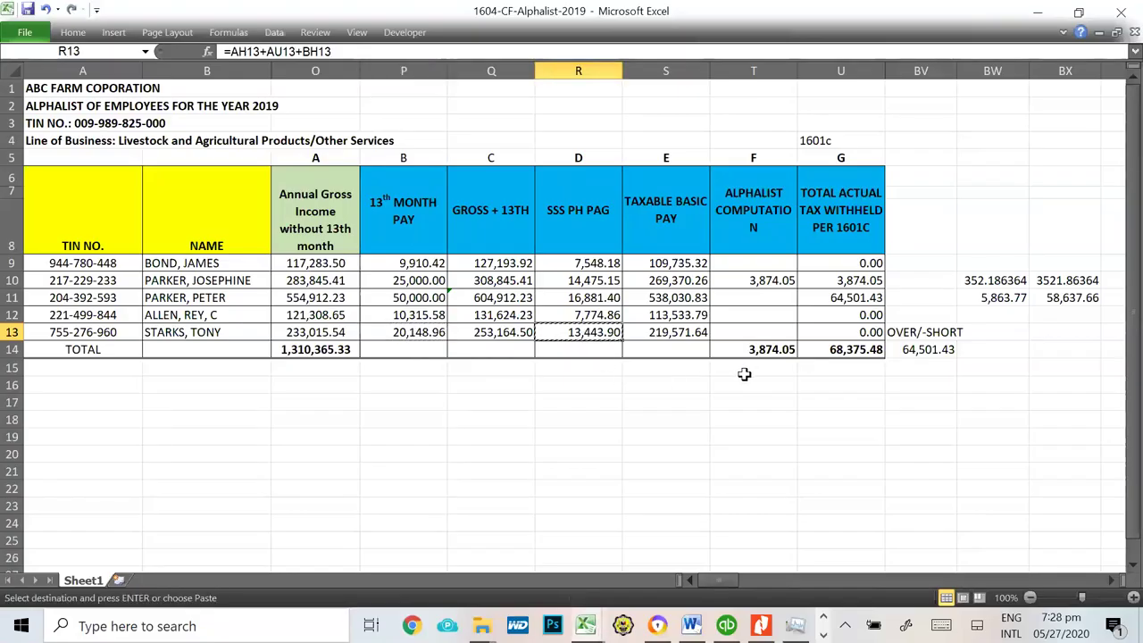
{"action": "key", "text": "alt+Tab"}
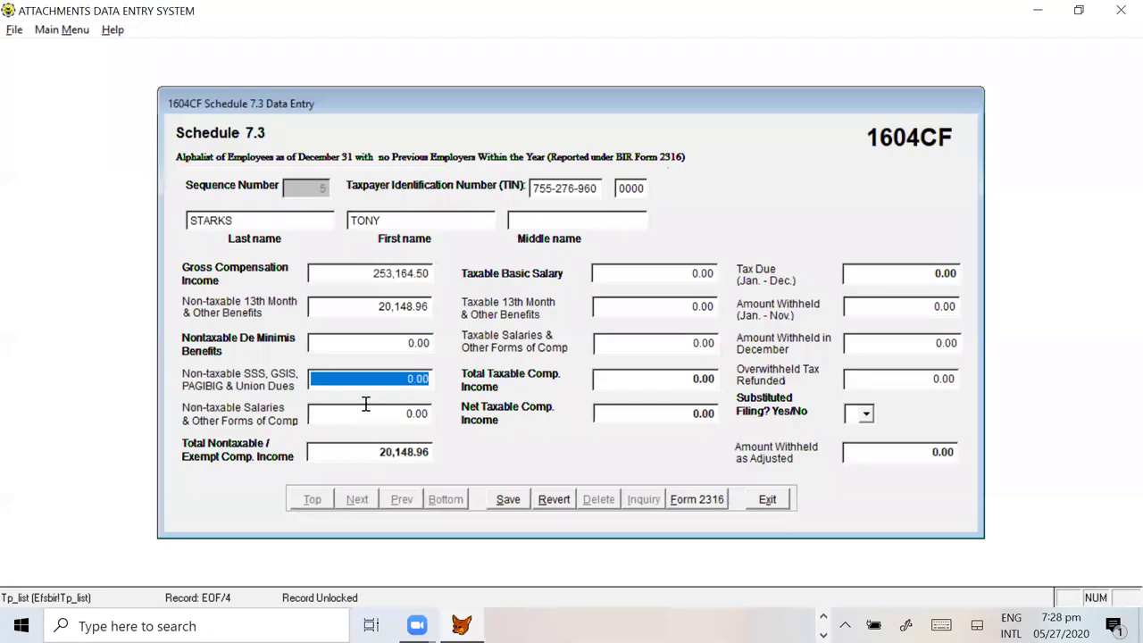
{"action": "key", "text": "ctrl+v"}
{"action": "key", "text": "Tab"}
{"action": "key", "text": "Tab"}
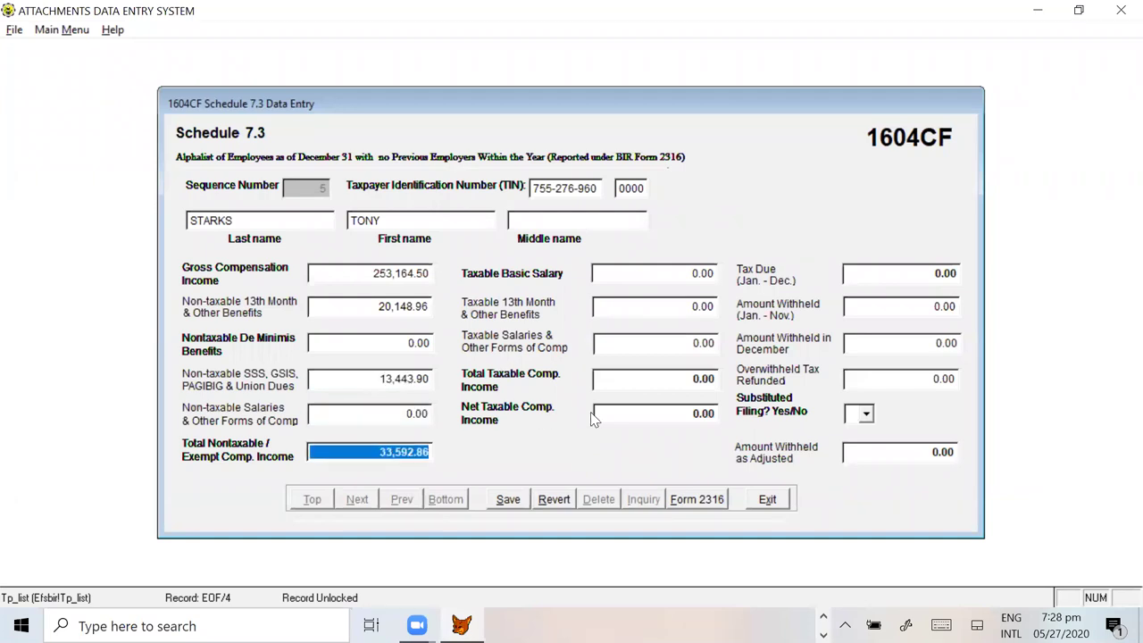
Step: Enter 219,571.64 from S13 as the taxable basic salary
{"action": "key", "text": "alt+Tab"}
{"action": "left_click", "coordinate": [669, 331]}
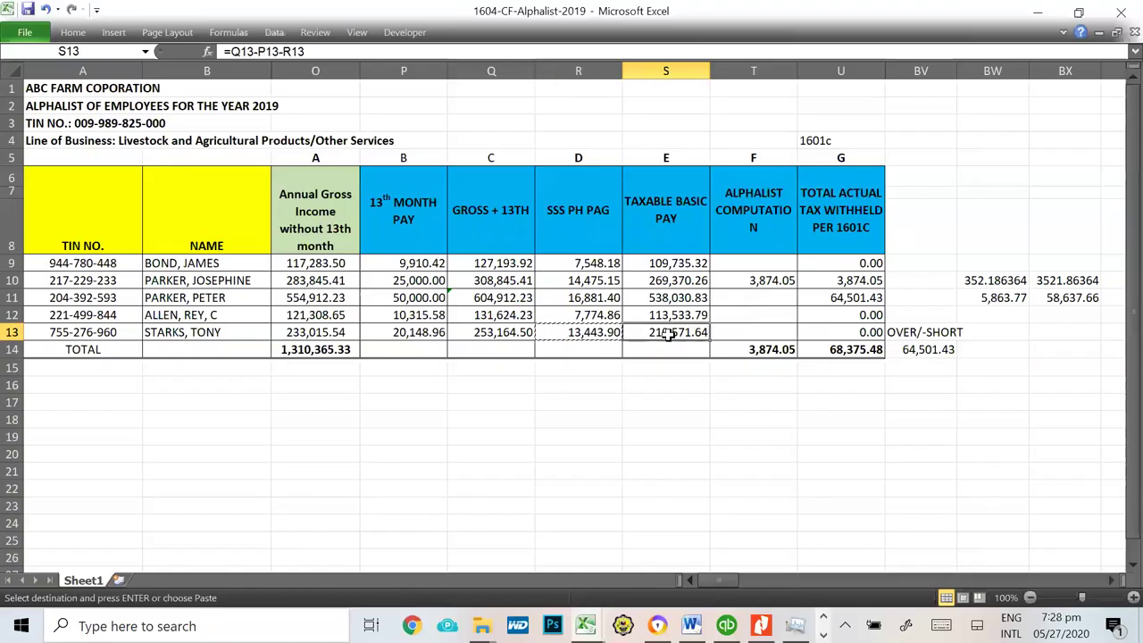
{"action": "key", "text": "ctrl+c"}
{"action": "key", "text": "alt+Tab"}
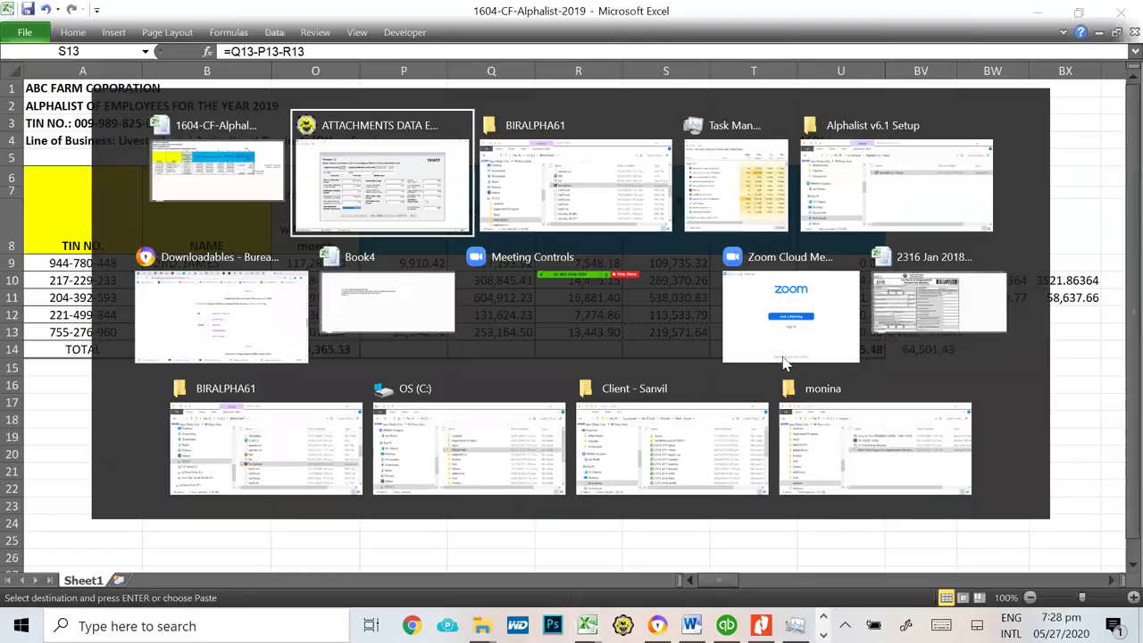
{"action": "left_click", "coordinate": [655, 274]}
{"action": "key", "text": "ctrl+v"}
{"action": "key", "text": "Tab"}
{"action": "key", "text": "Tab"}
{"action": "key", "text": "Tab"}
{"action": "key", "text": "Tab"}
{"action": "key", "text": "Tab"}
{"action": "key", "text": "Tab"}
Step: Set substituted filing to Y, save record 5, and agree to add another record
{"action": "key", "text": "Tab"}
{"action": "key", "text": "Tab"}
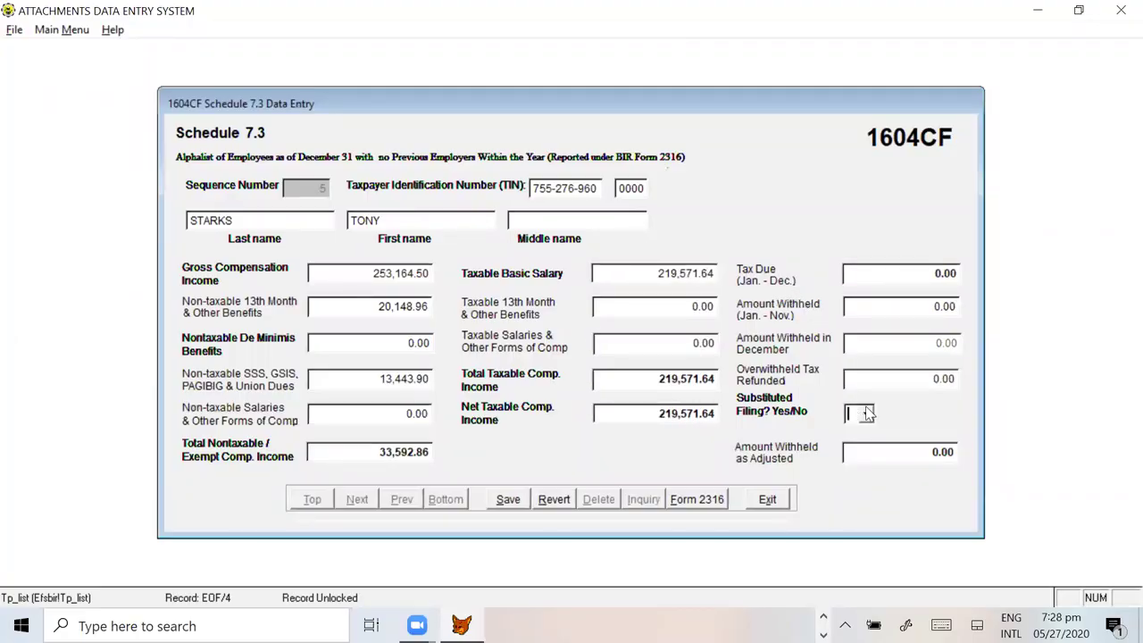
{"action": "left_click", "coordinate": [866, 413]}
{"action": "left_click", "coordinate": [855, 432]}
{"action": "key", "text": "Tab"}
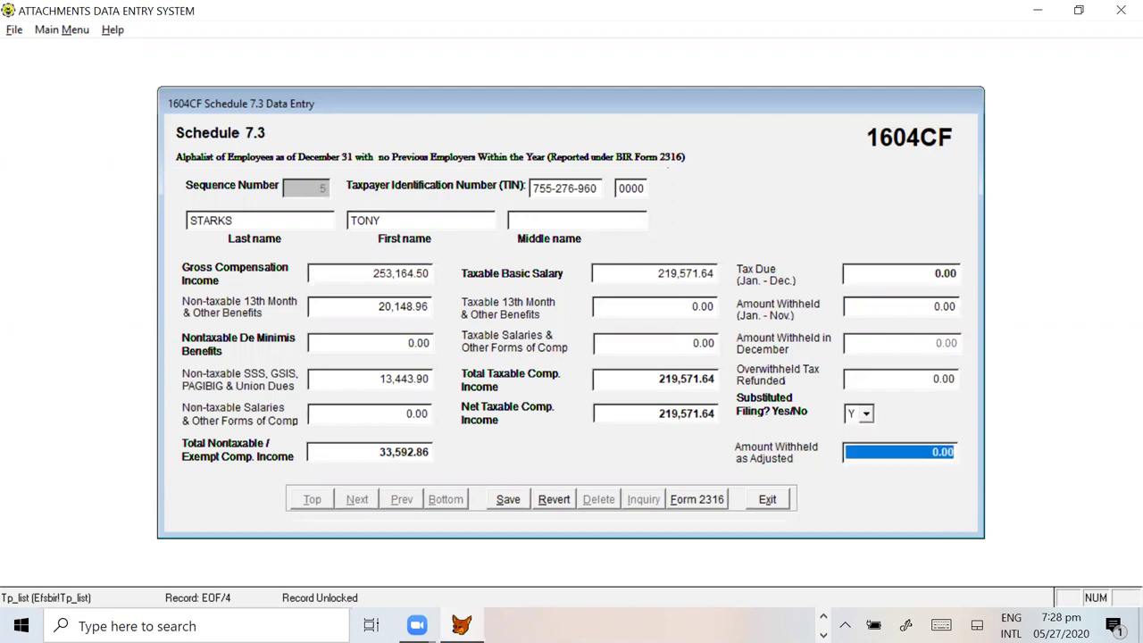
{"action": "left_click", "coordinate": [518, 500]}
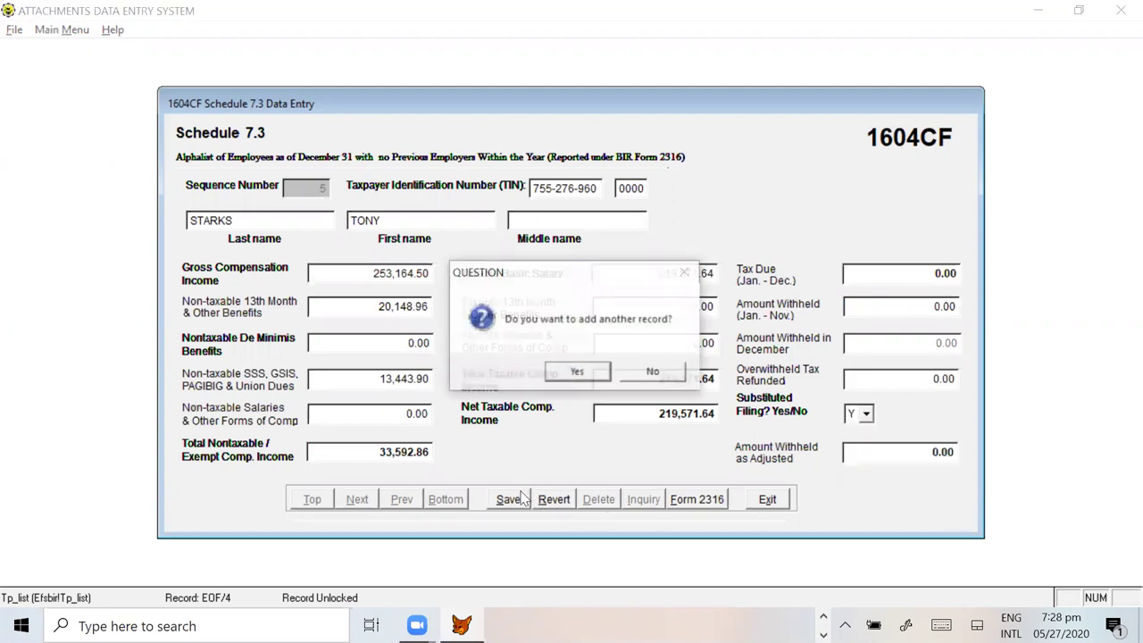
{"action": "left_click", "coordinate": [577, 372]}
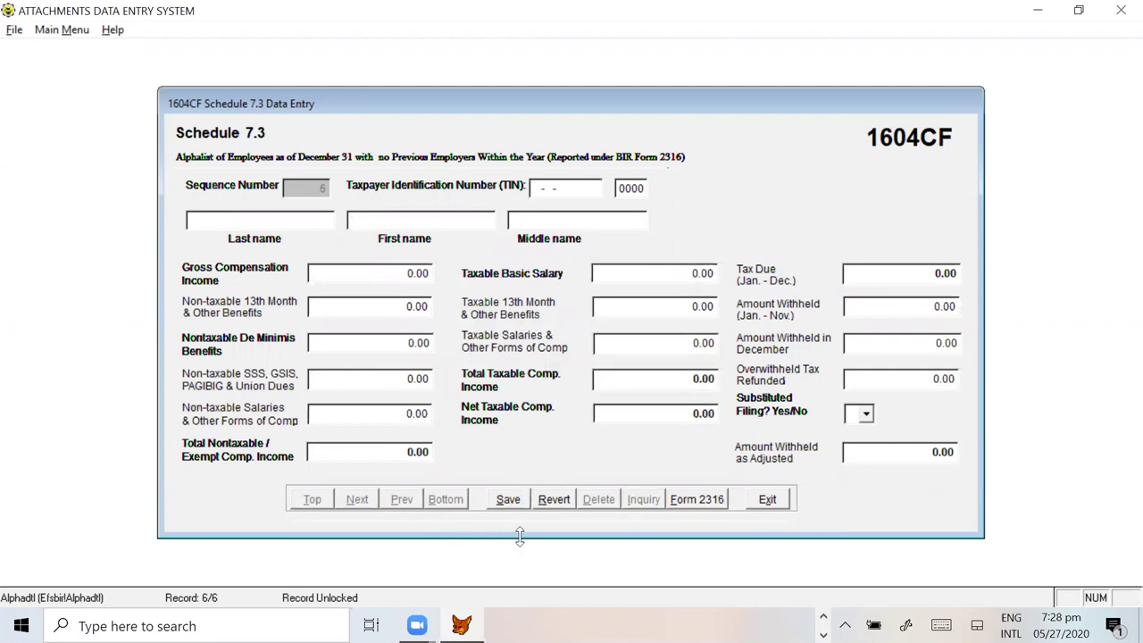
Step: Revert the blank sixth record and step forward through all records to end of file
{"action": "left_click", "coordinate": [553, 500]}
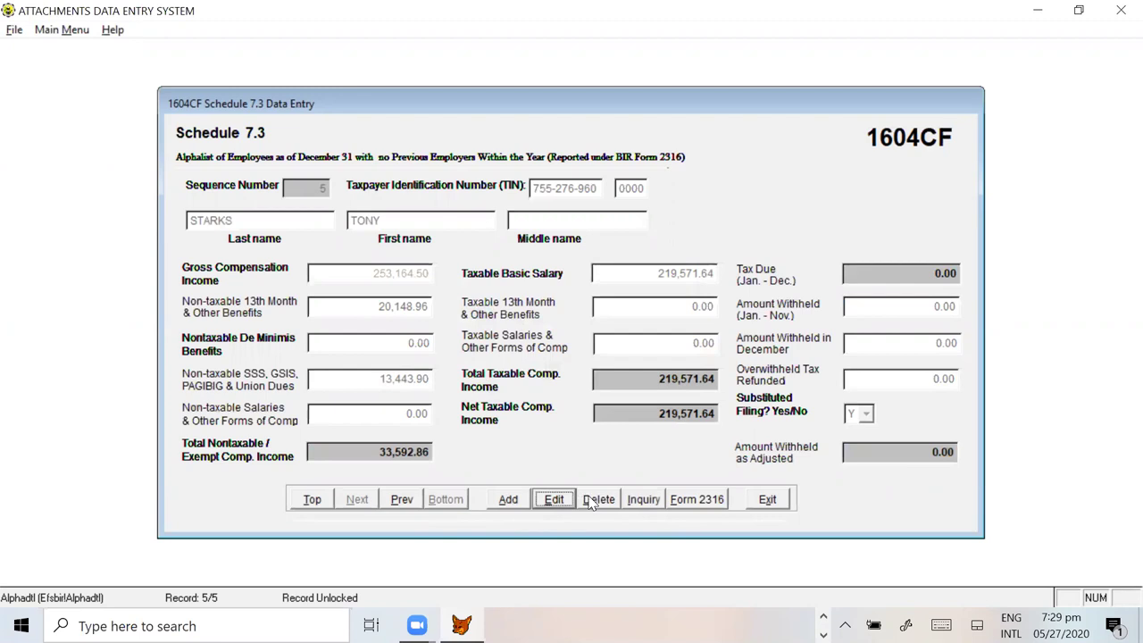
{"action": "left_click", "coordinate": [313, 502]}
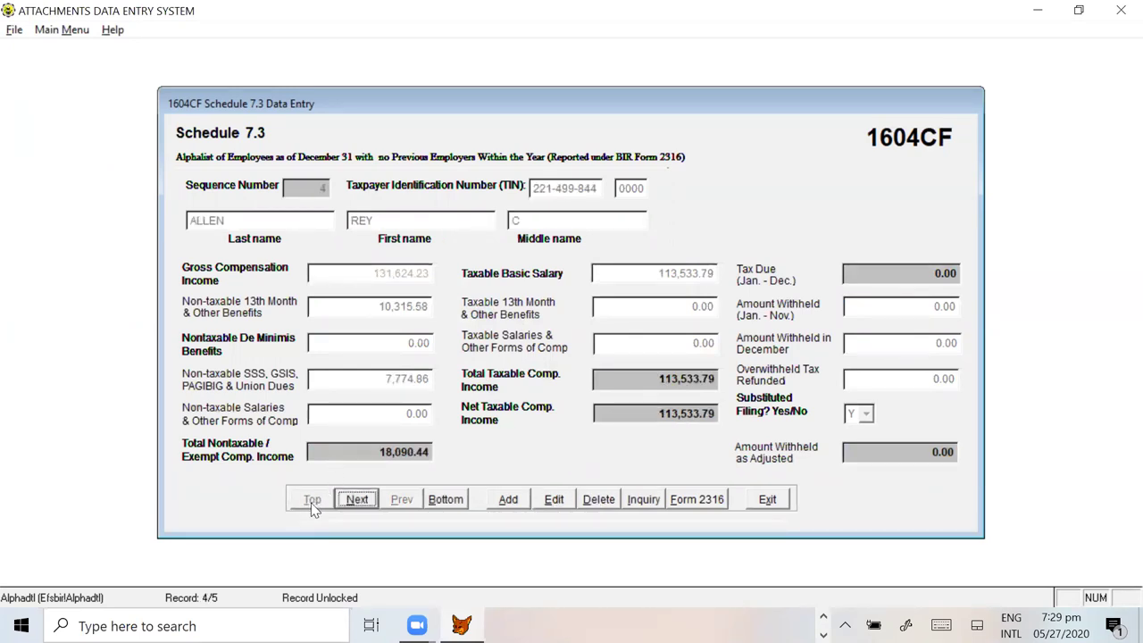
{"action": "left_click", "coordinate": [359, 502]}
{"action": "left_click", "coordinate": [359, 500]}
{"action": "left_click", "coordinate": [359, 500]}
{"action": "left_click", "coordinate": [359, 500]}
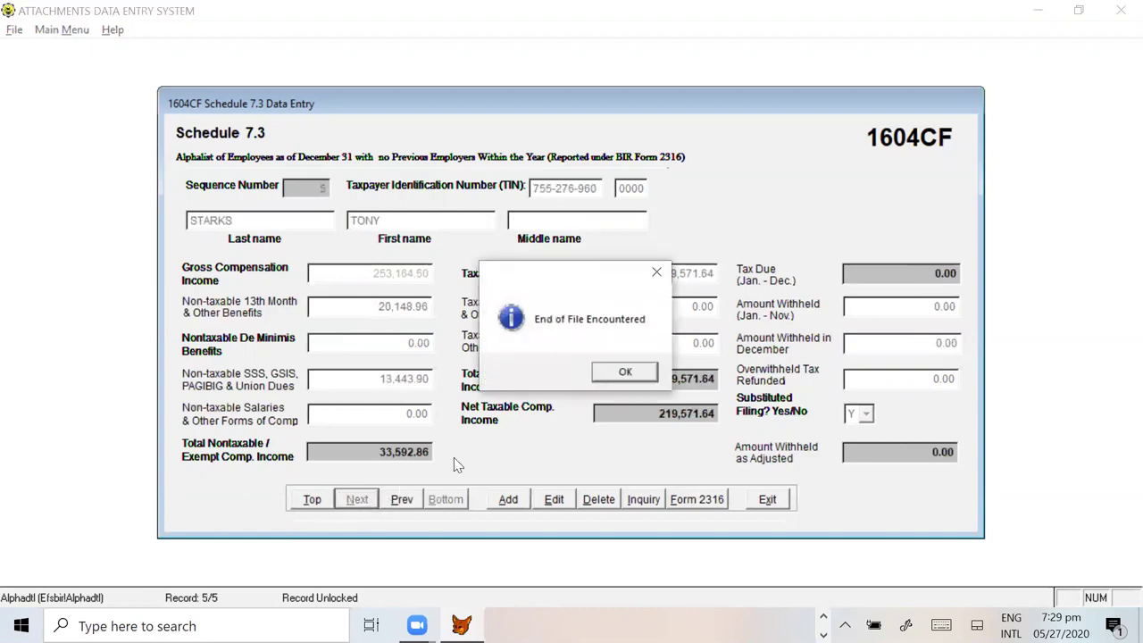
{"action": "left_click", "coordinate": [631, 375]}
Step: Browse back from the last record to record 1 and compare it with the Excel alphalist
{"action": "left_click", "coordinate": [318, 502]}
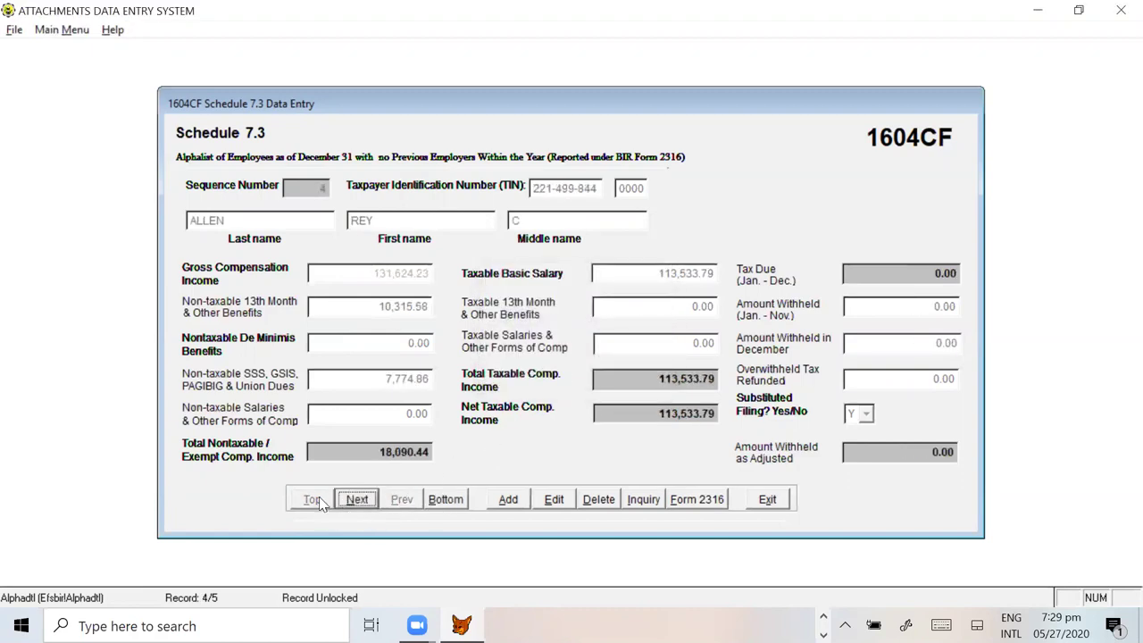
{"action": "left_click", "coordinate": [446, 500]}
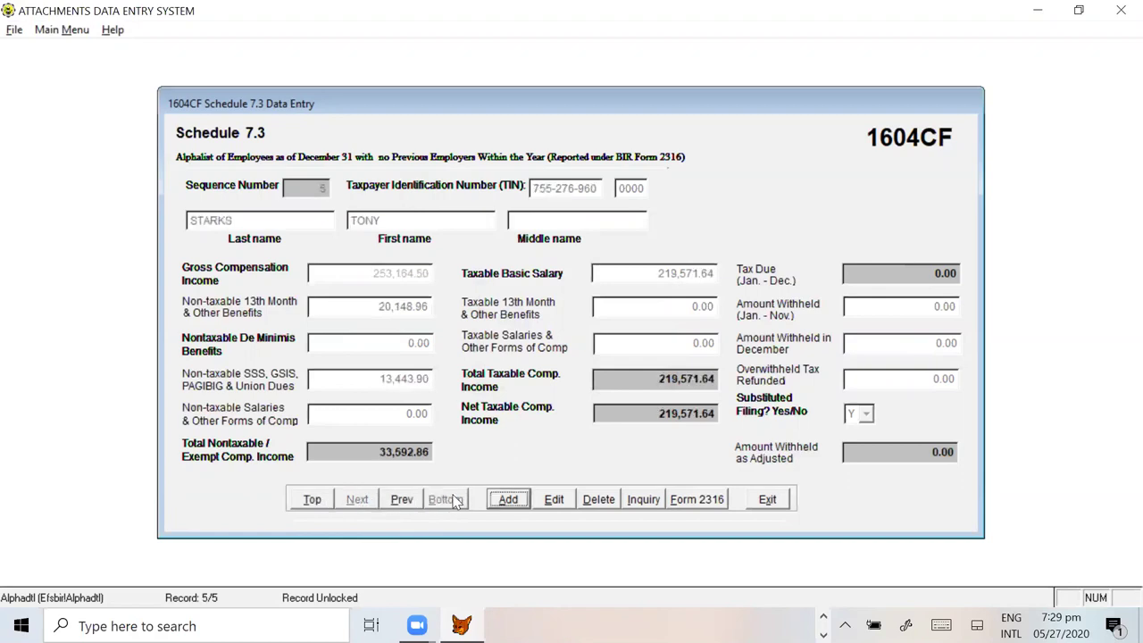
{"action": "left_click", "coordinate": [401, 502]}
{"action": "left_click", "coordinate": [401, 502]}
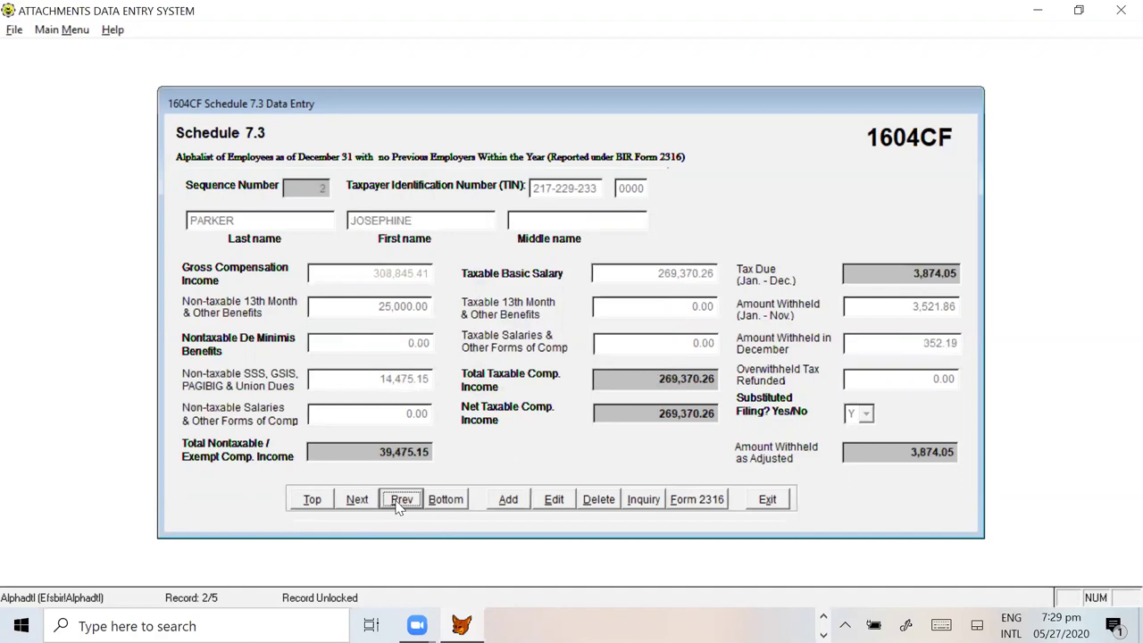
{"action": "left_click", "coordinate": [400, 502]}
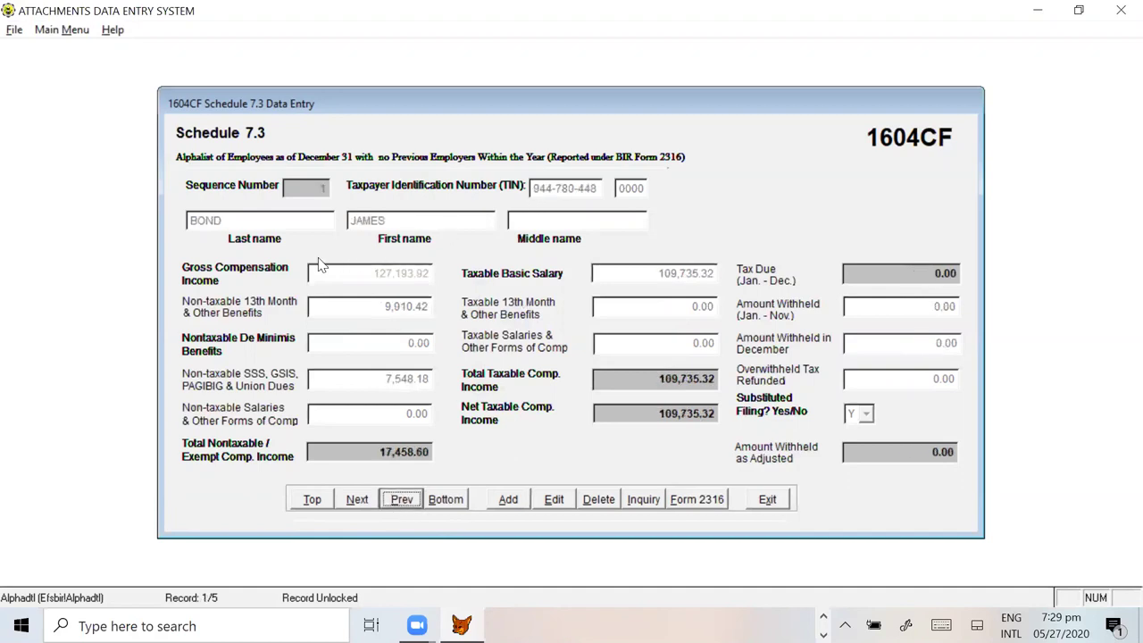
{"action": "key", "text": "alt+Tab"}
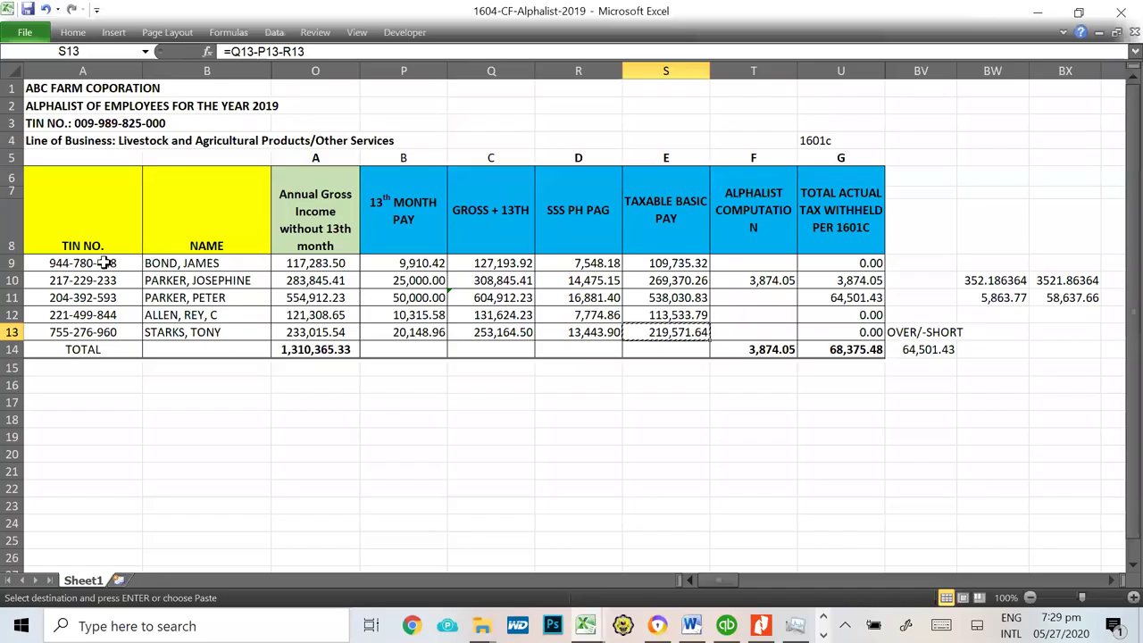
{"action": "key", "text": "alt+Tab"}
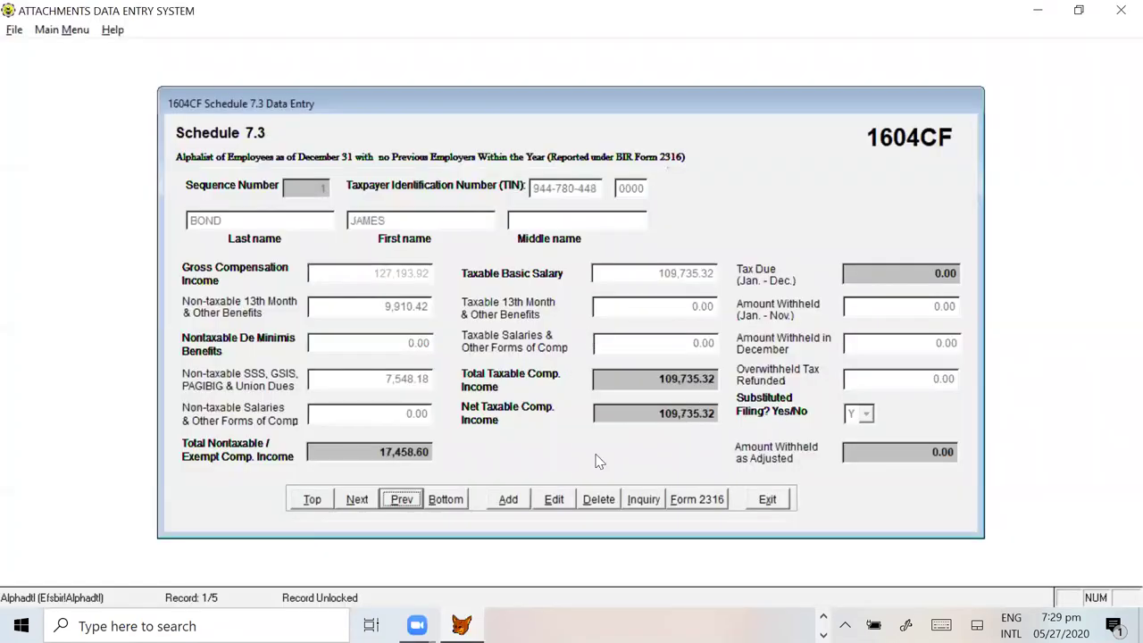
Step: Generate the first employee's Form 2316, maximize it, and scroll through the certificate
{"action": "left_click", "coordinate": [697, 499]}
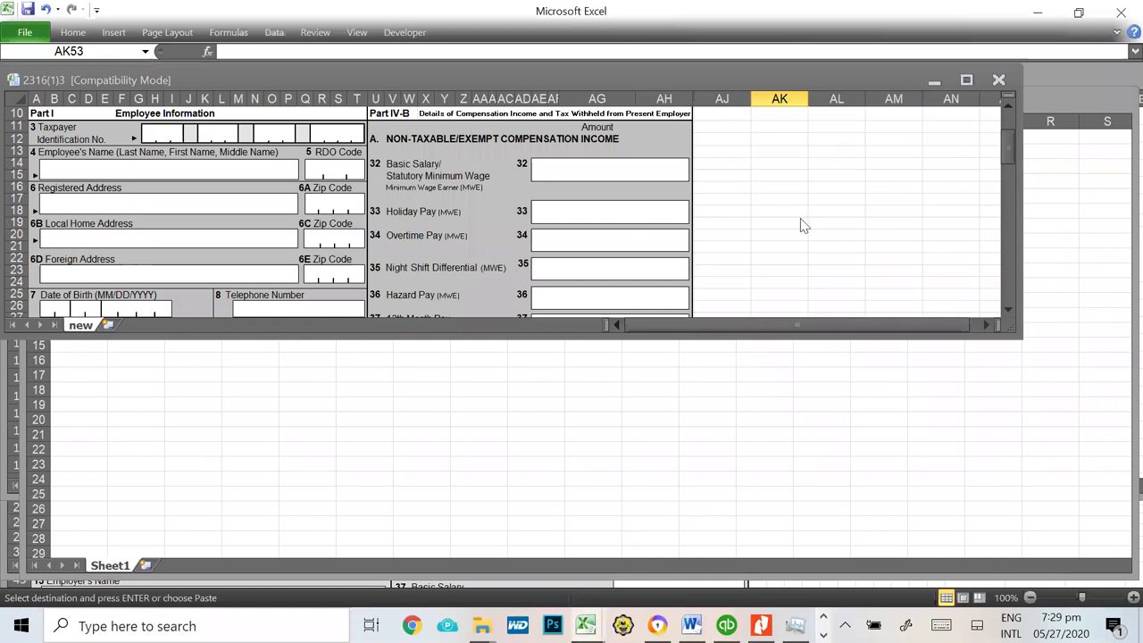
{"action": "left_click", "coordinate": [966, 80]}
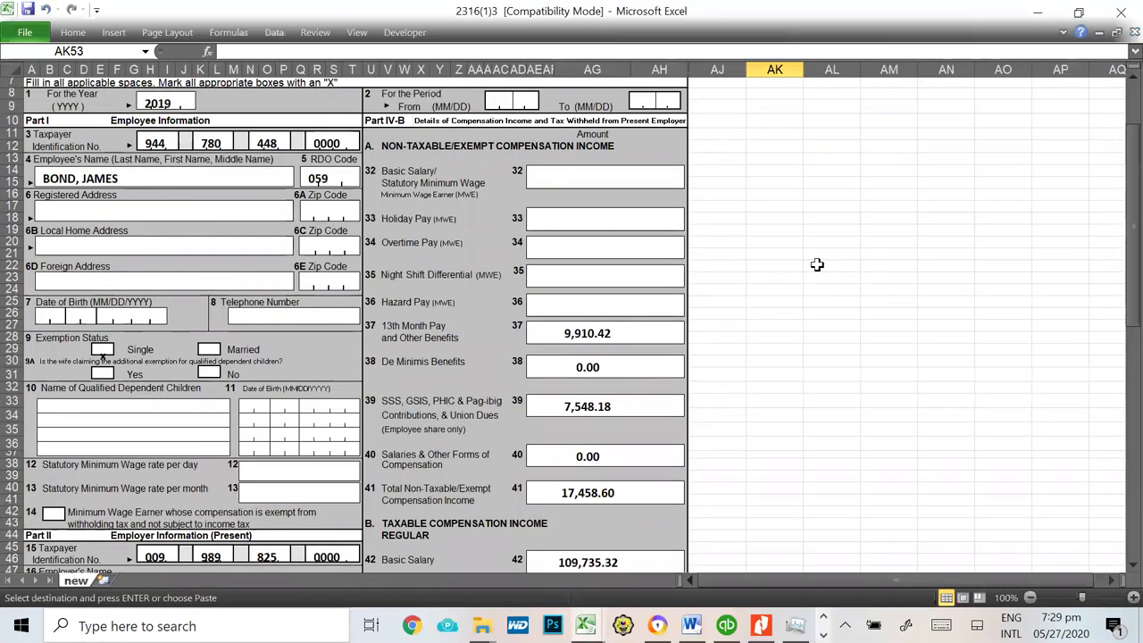
{"action": "scroll", "coordinate": [816, 264], "scroll_direction": "up", "scroll_amount": 3}
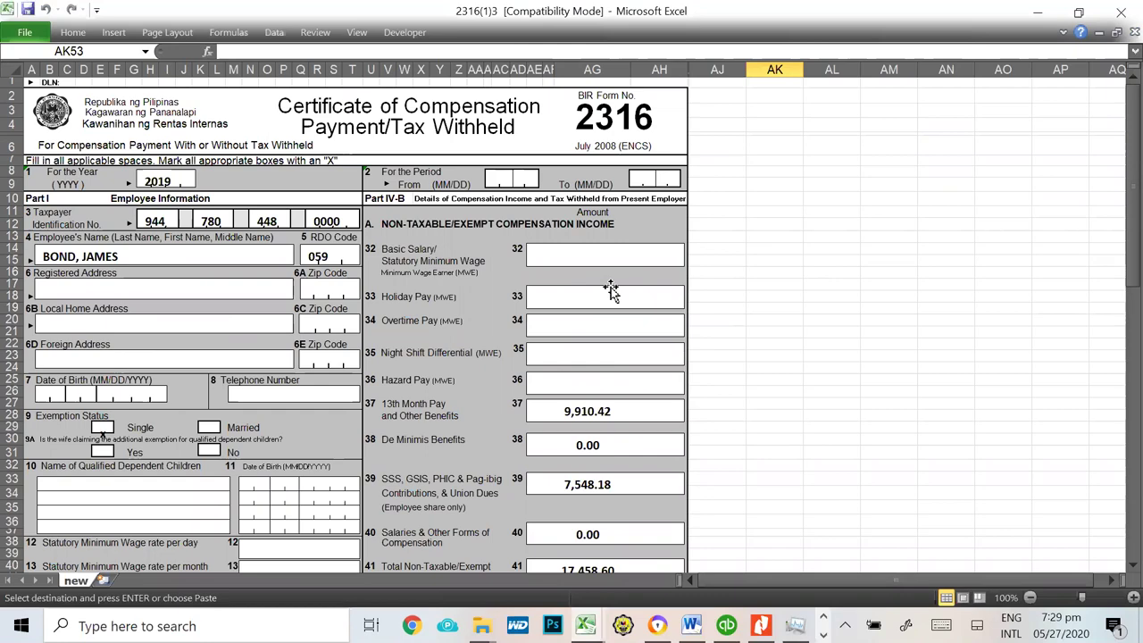
{"action": "scroll", "coordinate": [786, 277], "scroll_direction": "down", "scroll_amount": 20}
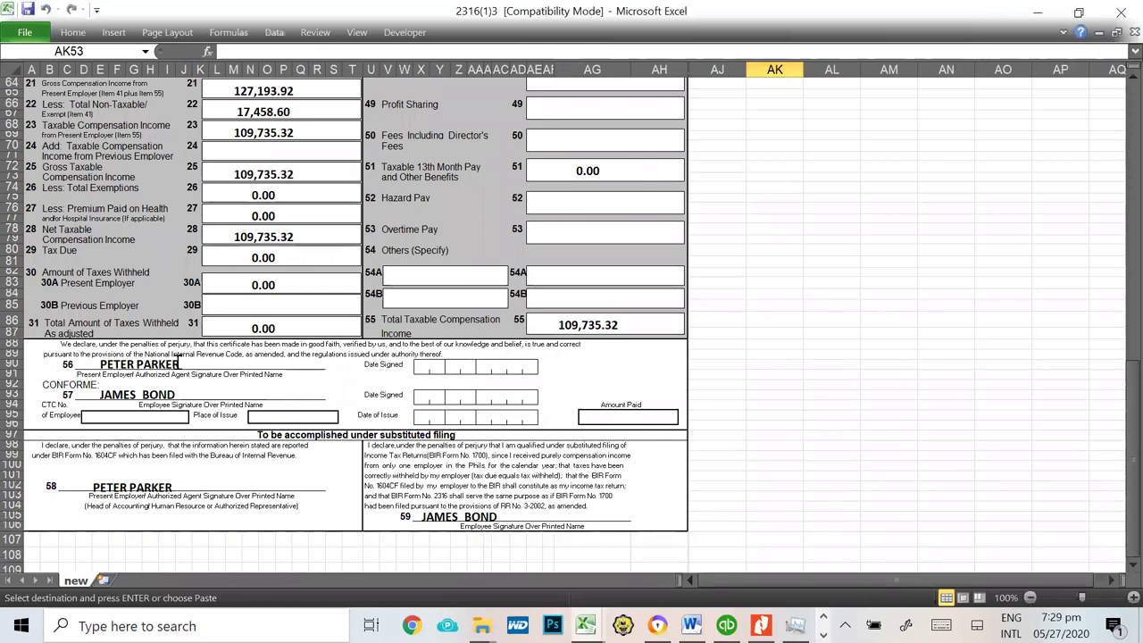
{"action": "scroll", "coordinate": [564, 401], "scroll_direction": "up", "scroll_amount": 15}
{"action": "scroll", "coordinate": [570, 393], "scroll_direction": "up", "scroll_amount": 6}
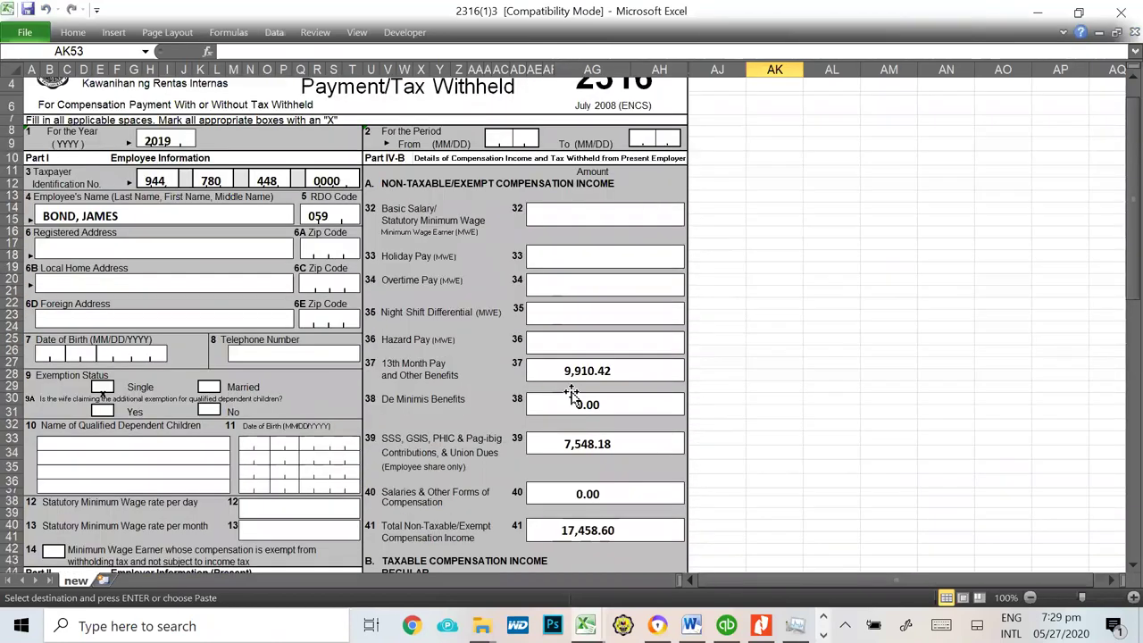
{"action": "scroll", "coordinate": [305, 360], "scroll_direction": "down", "scroll_amount": 20}
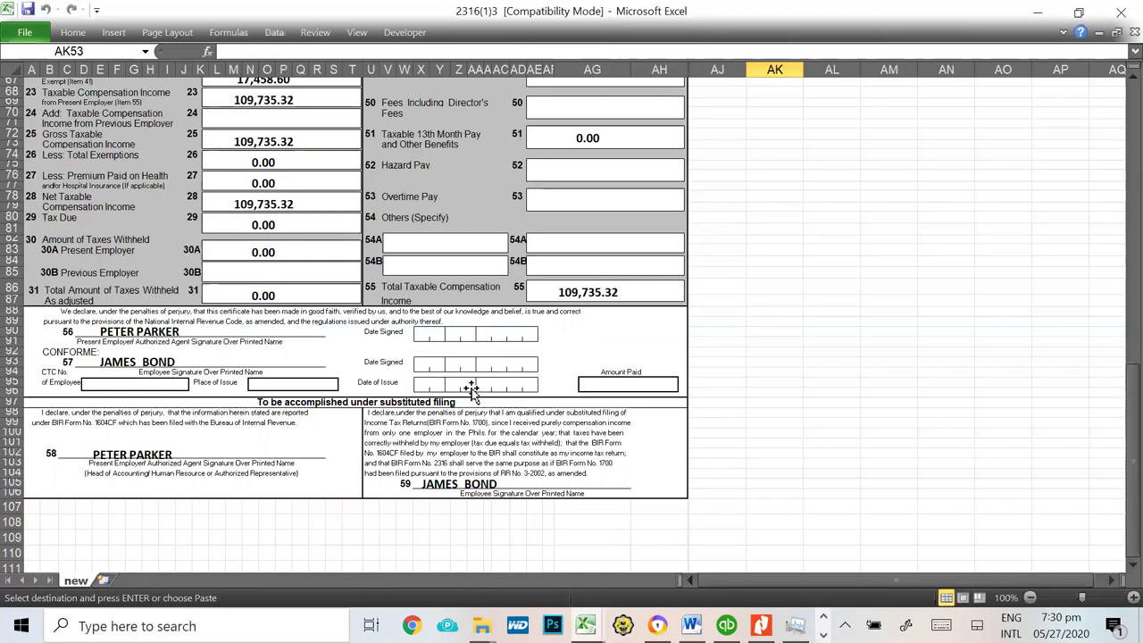
Step: Look over the top of the form, cancel the pending copy, and open Save As
{"action": "left_click", "coordinate": [875, 367]}
{"action": "scroll", "coordinate": [877, 295], "scroll_direction": "up", "scroll_amount": 3}
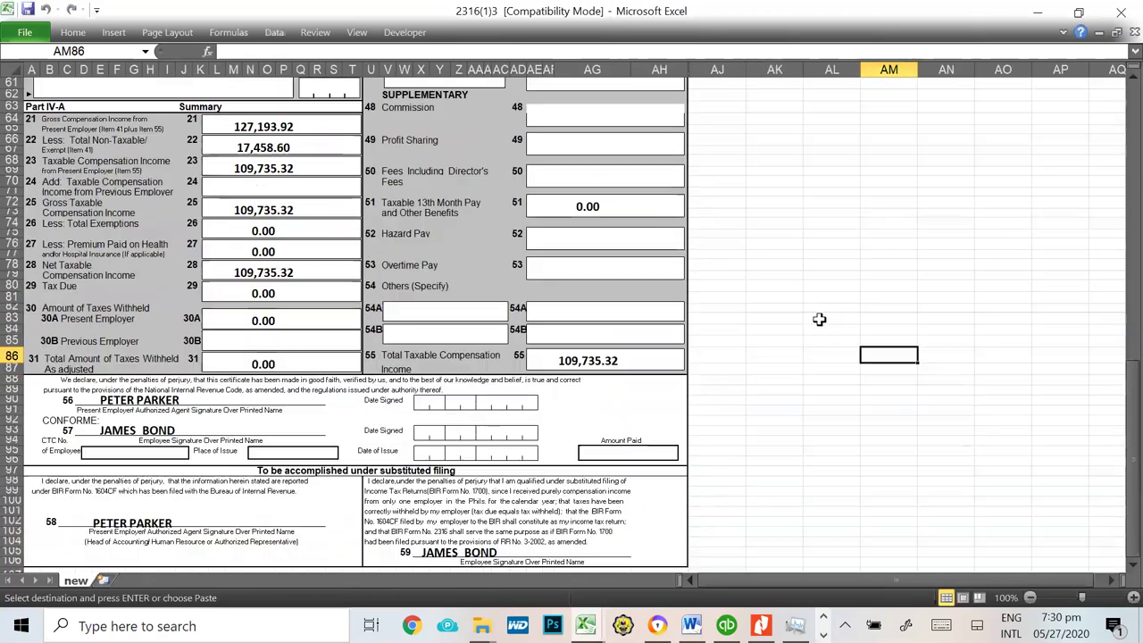
{"action": "scroll", "coordinate": [819, 319], "scroll_direction": "up", "scroll_amount": 20}
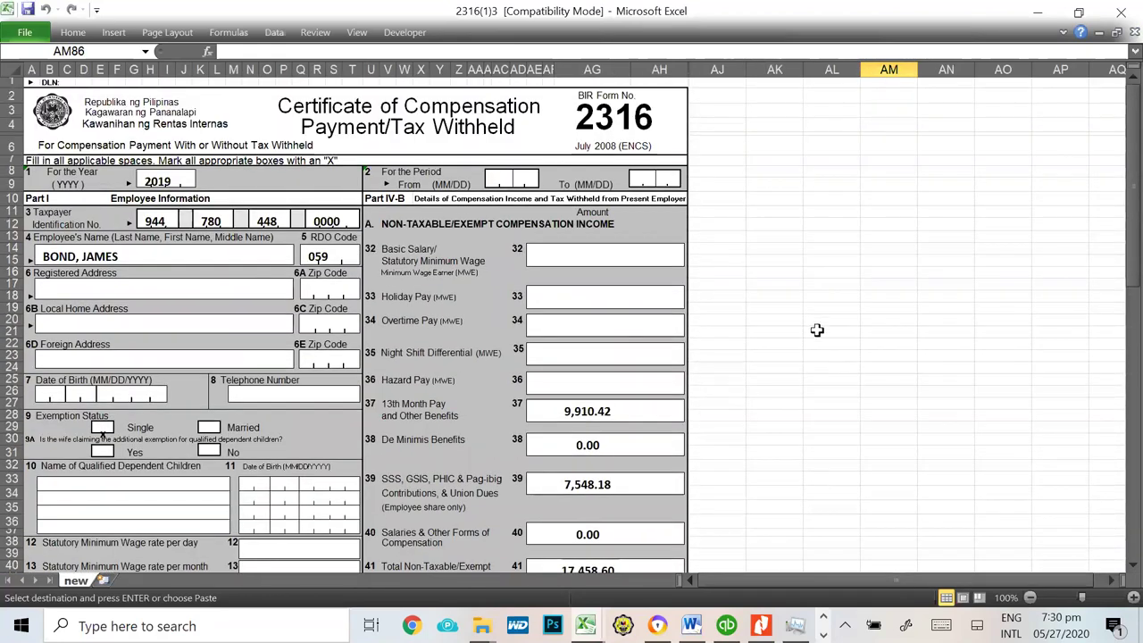
{"action": "left_click", "coordinate": [817, 330]}
{"action": "key", "text": "Escape"}
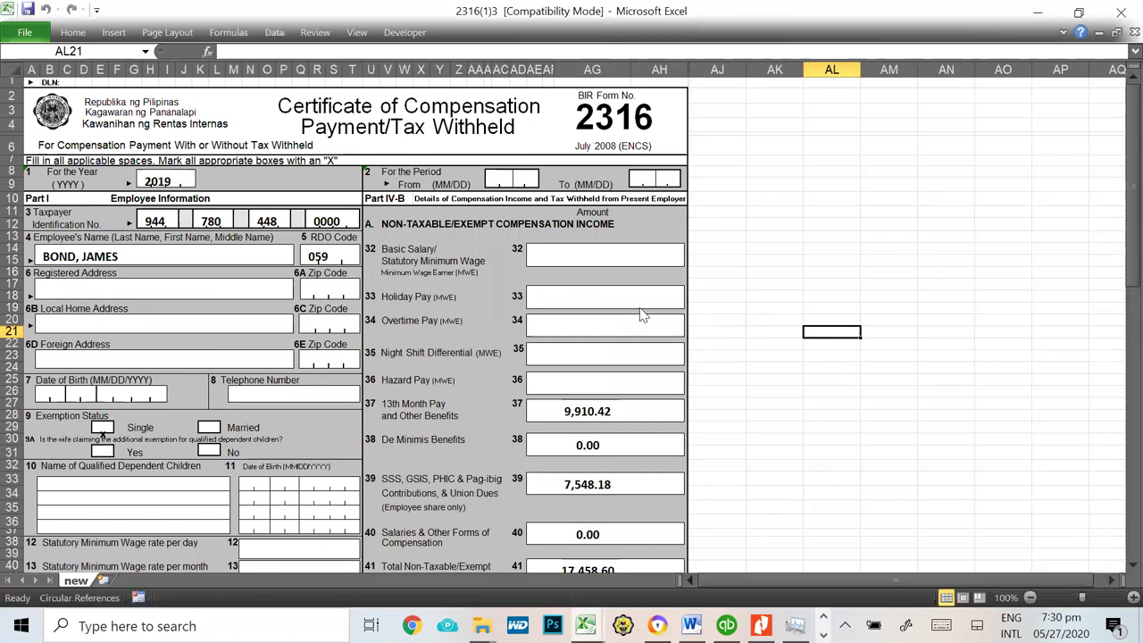
{"action": "key", "text": "F12"}
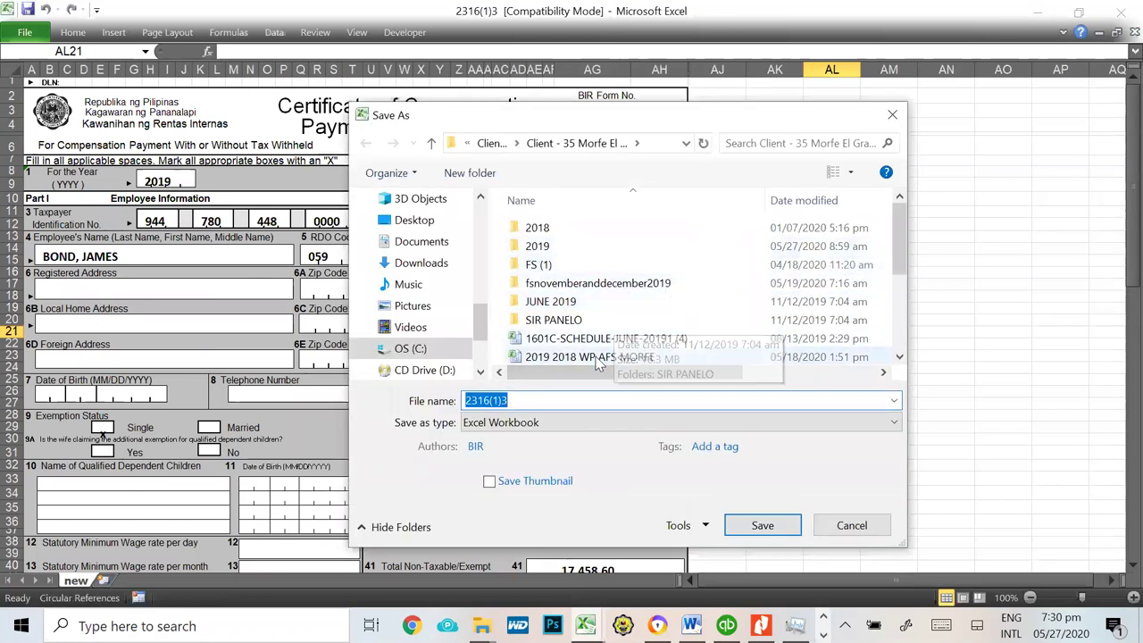
Step: Cancel Save As and close the 2316 form workbook with Don't Save
{"action": "left_click", "coordinate": [550, 404]}
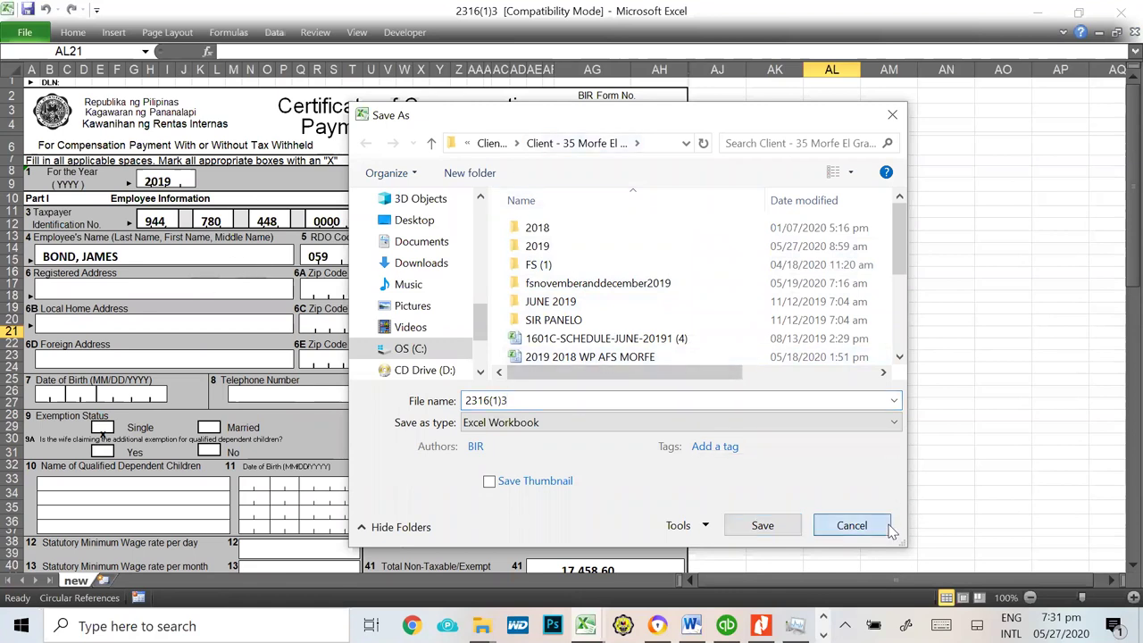
{"action": "left_click", "coordinate": [852, 525]}
{"action": "left_click", "coordinate": [903, 462]}
{"action": "key", "text": "alt+F4"}
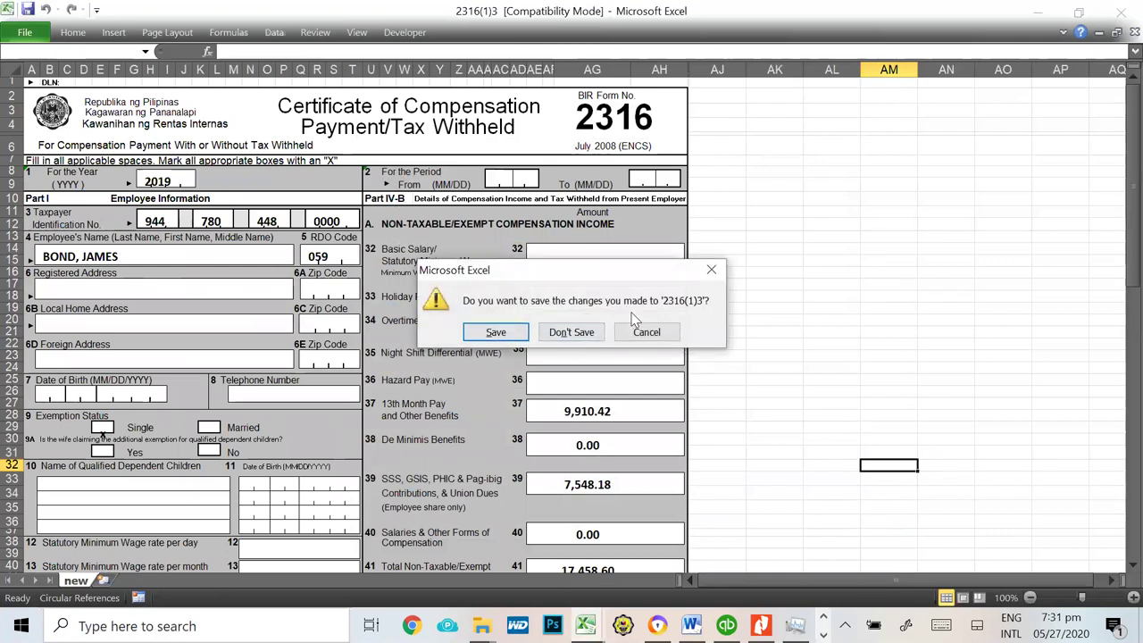
{"action": "left_click", "coordinate": [572, 332]}
{"action": "left_click", "coordinate": [875, 409]}
Step: Acknowledge the data entry system's error and confirm exiting the program
{"action": "key", "text": "alt+Tab"}
{"action": "key", "text": "alt+Tab"}
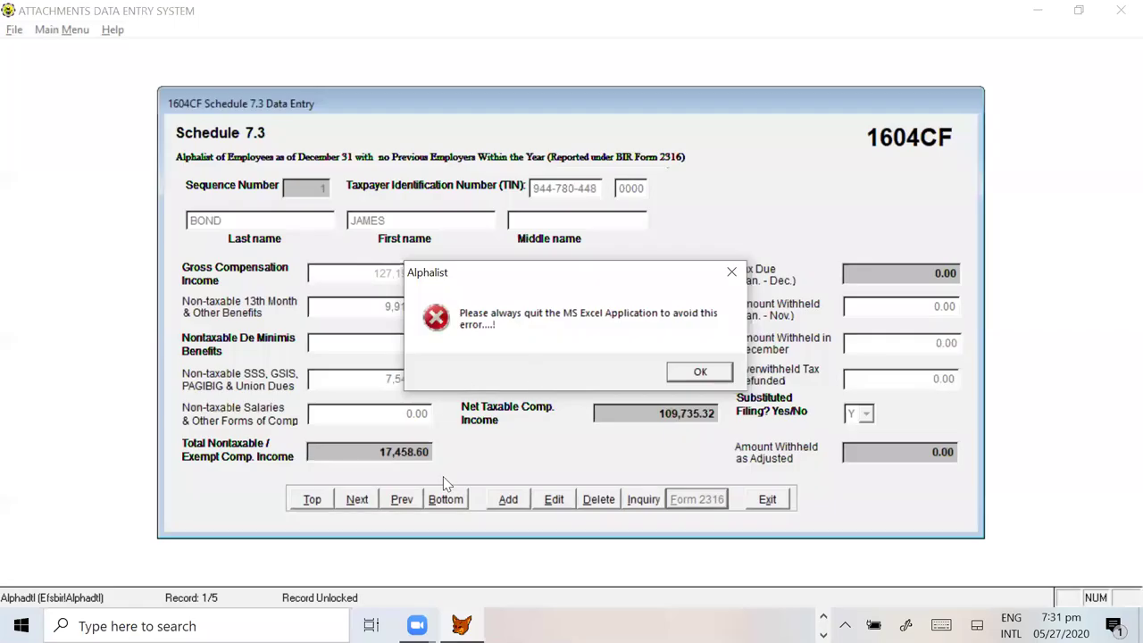
{"action": "left_click", "coordinate": [712, 370]}
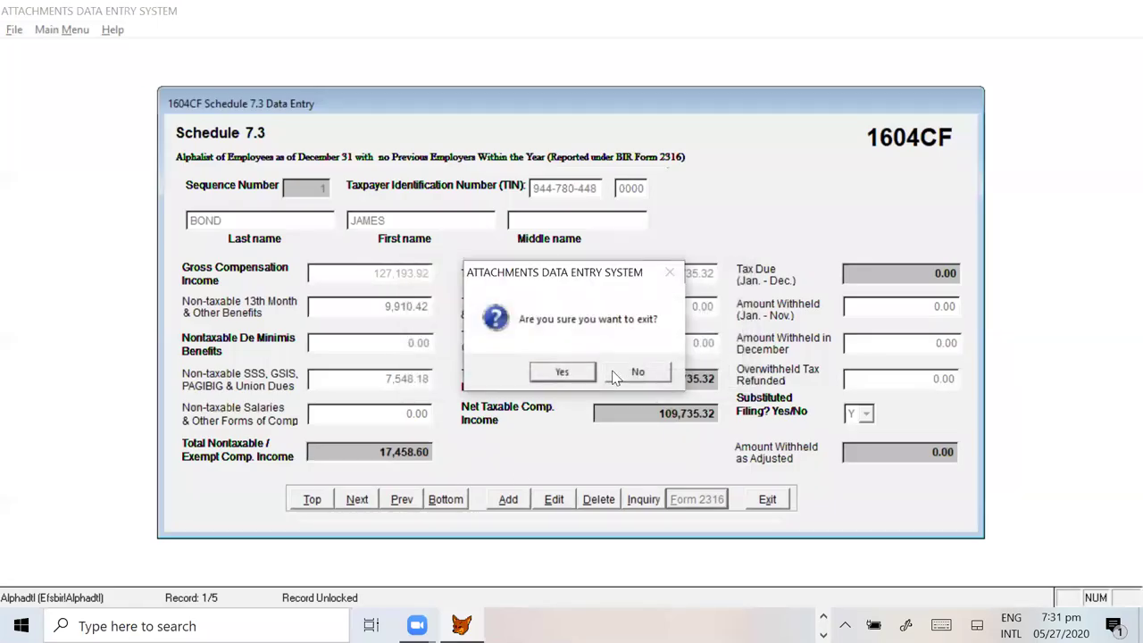
{"action": "left_click", "coordinate": [564, 374]}
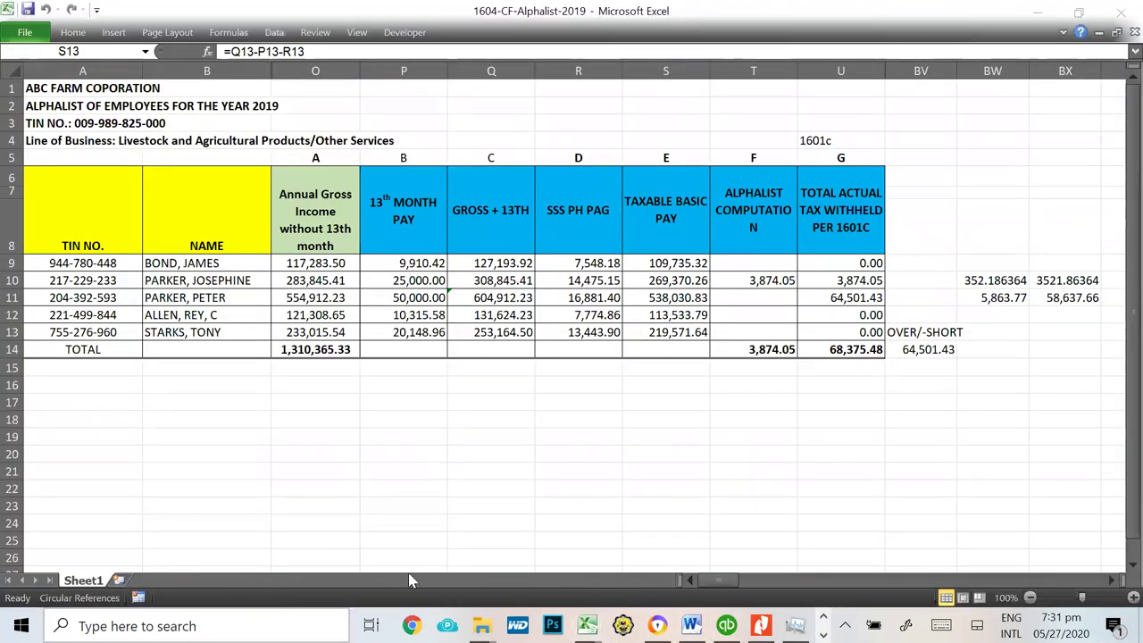
Step: Browse File Explorer to This PC > OS (C:) > BIRALPHA61 and launch bir1604v61
{"action": "key", "text": "super"}
{"action": "left_click", "coordinate": [839, 443]}
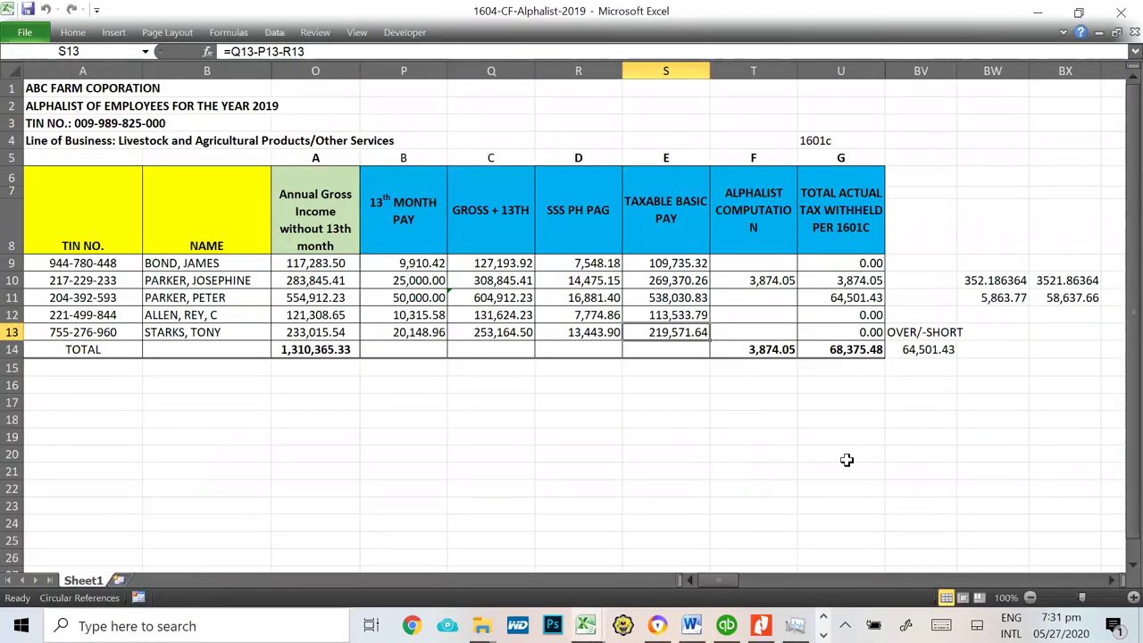
{"action": "key", "text": "super+e"}
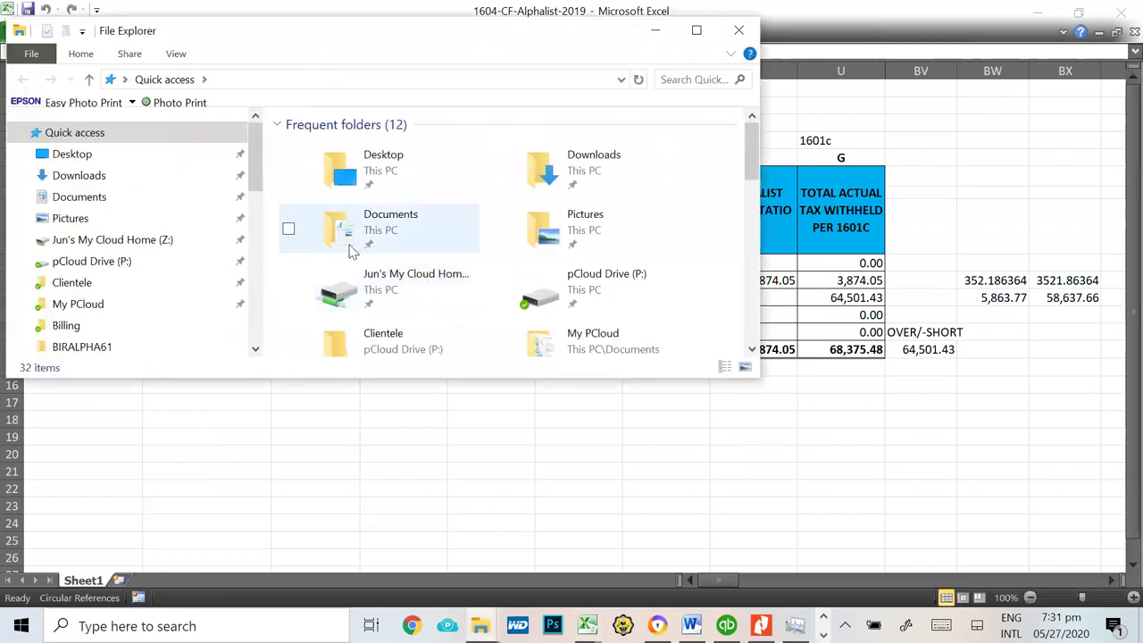
{"action": "mouse_move", "coordinate": [256, 156]}
{"action": "left_mouse_down"}
{"action": "mouse_move", "coordinate": [259, 195]}
{"action": "mouse_move", "coordinate": [259, 176]}
{"action": "left_mouse_up"}
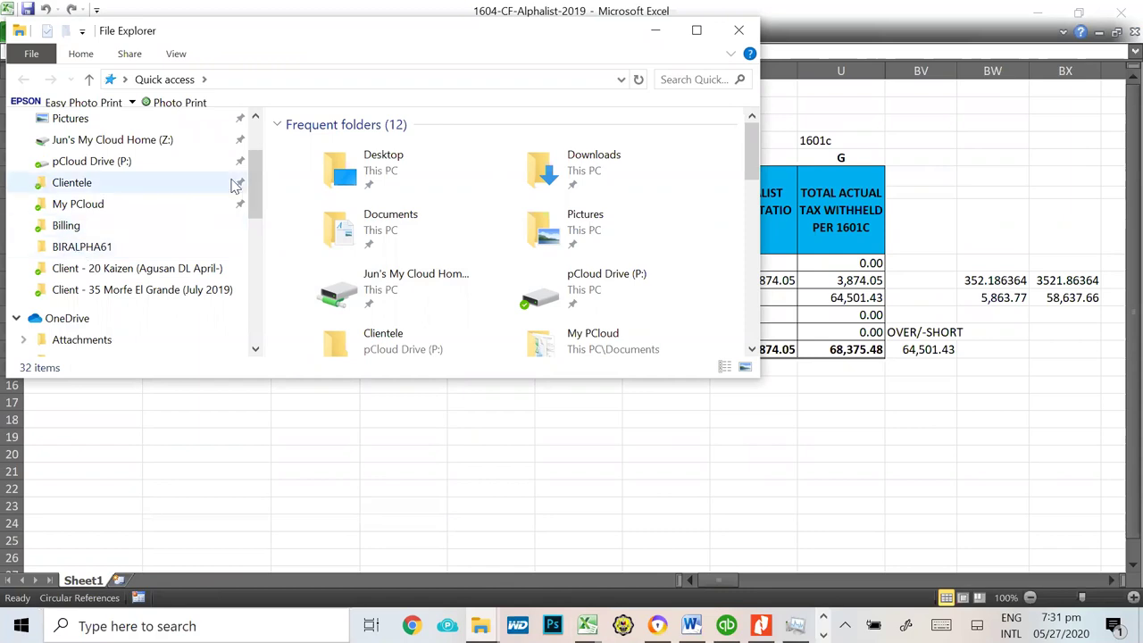
{"action": "left_click_drag", "start_coordinate": [257, 188], "coordinate": [256, 317]}
{"action": "left_click", "coordinate": [86, 233]}
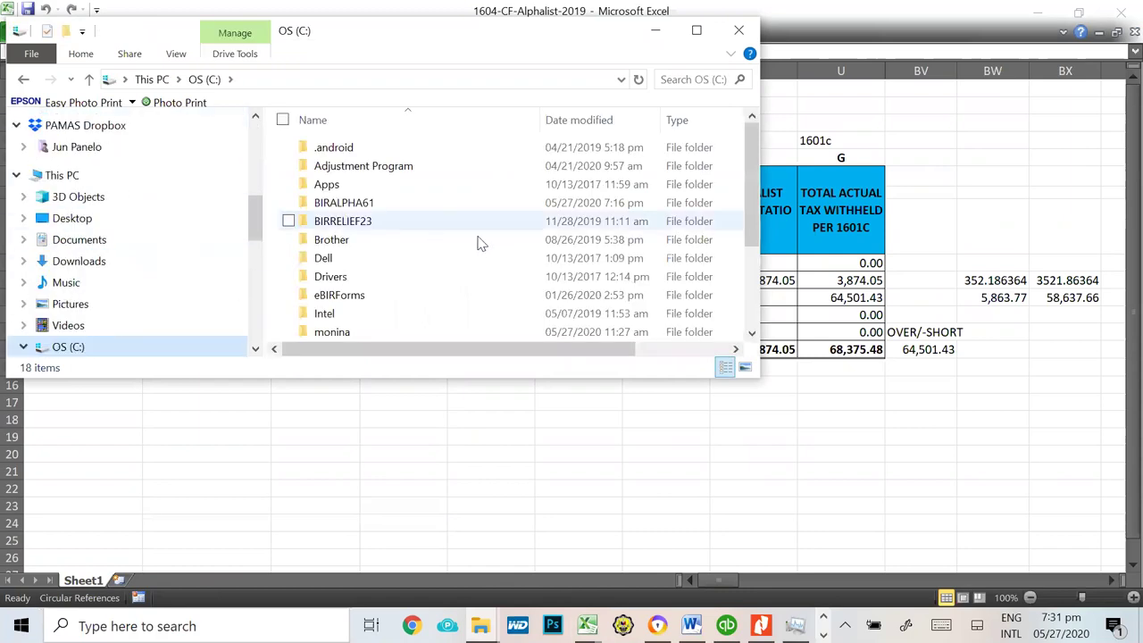
{"action": "double_click", "coordinate": [357, 202]}
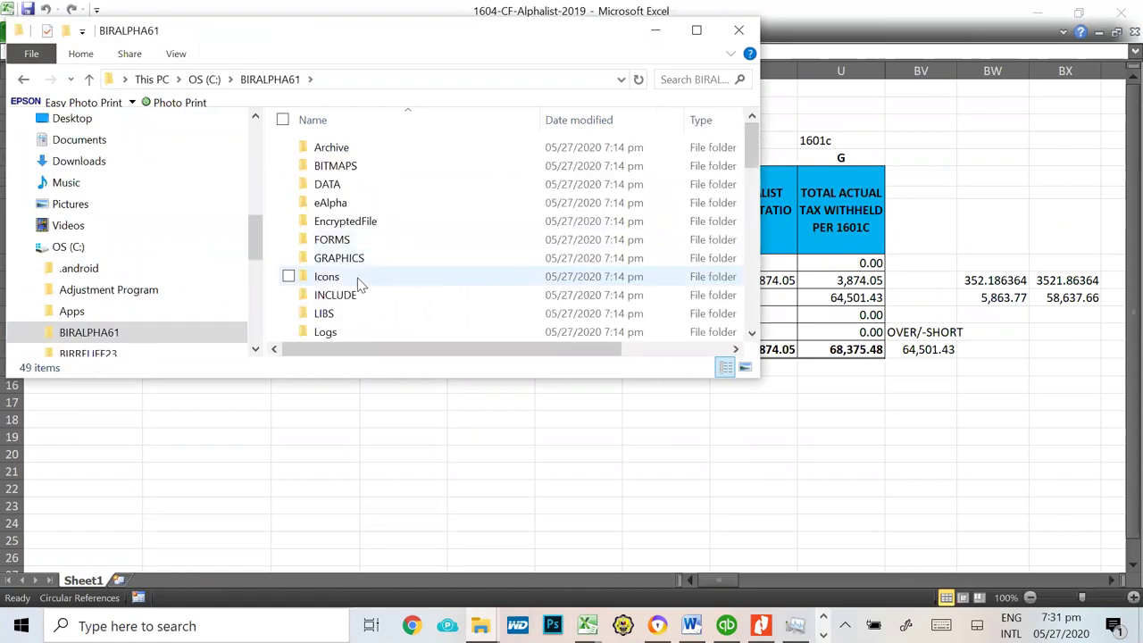
{"action": "scroll", "coordinate": [380, 293], "scroll_direction": "down", "scroll_amount": 4}
{"action": "scroll", "coordinate": [380, 293], "scroll_direction": "down", "scroll_amount": 2}
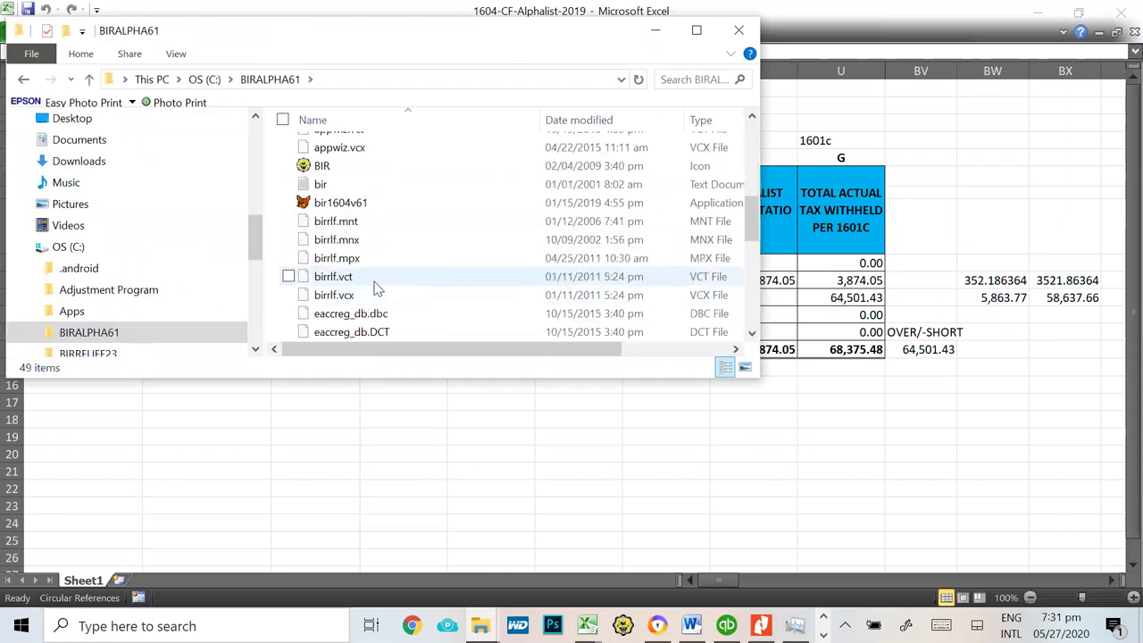
{"action": "double_click", "coordinate": [362, 202]}
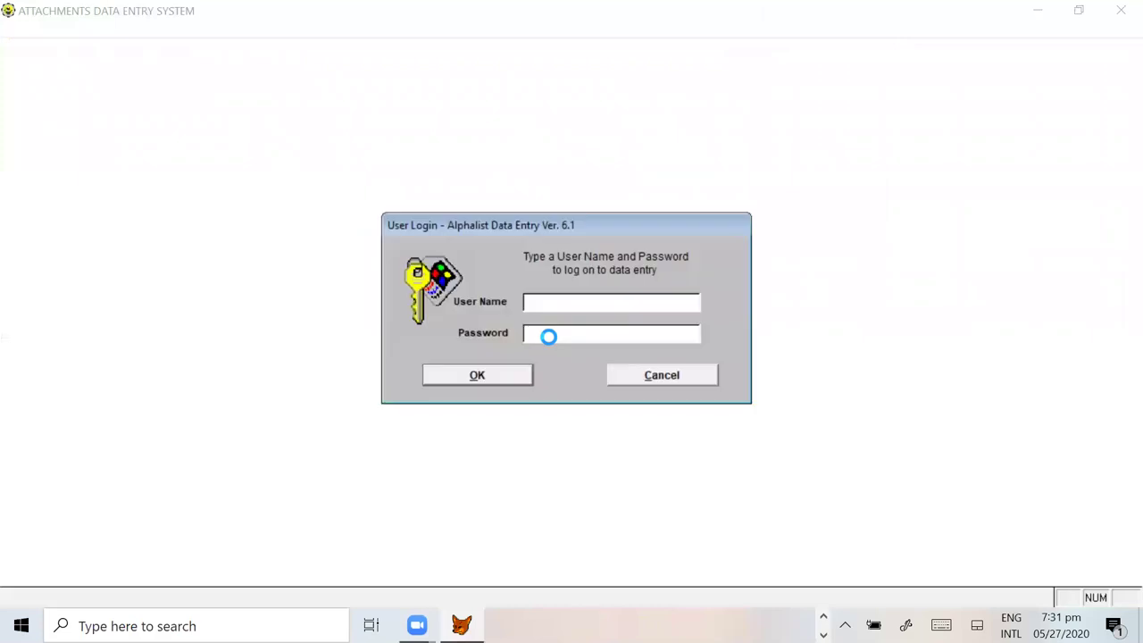
Step: Log in, open 1604CF Schedule 7.3, go to record 1, and generate its Form 2316
{"action": "type", "text": "admin"}
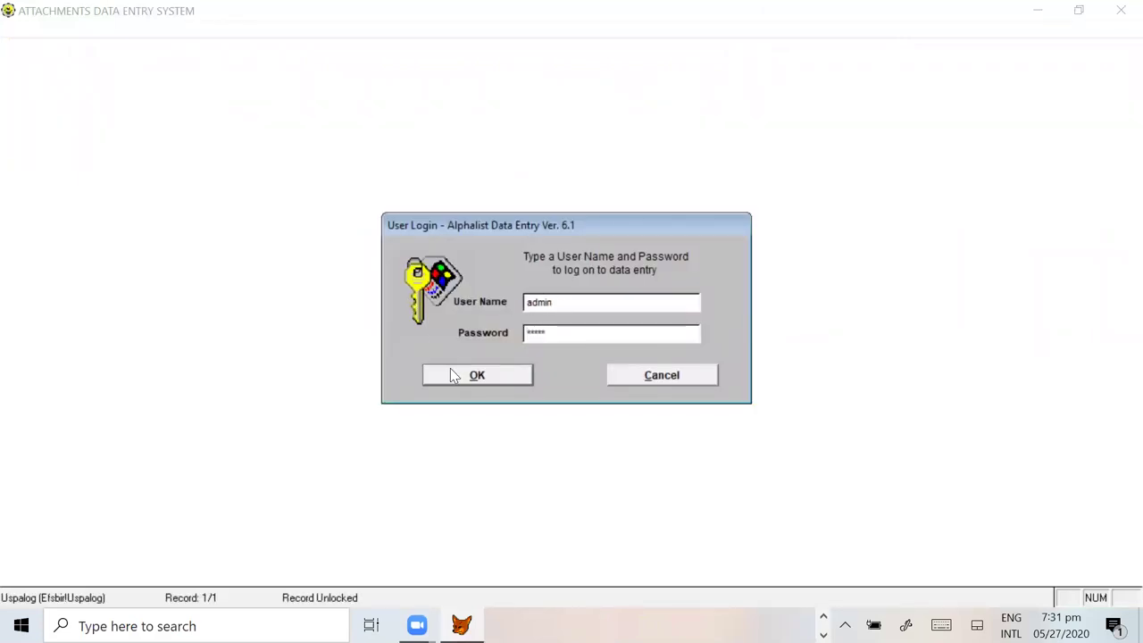
{"action": "left_click", "coordinate": [454, 375]}
{"action": "left_click", "coordinate": [699, 366]}
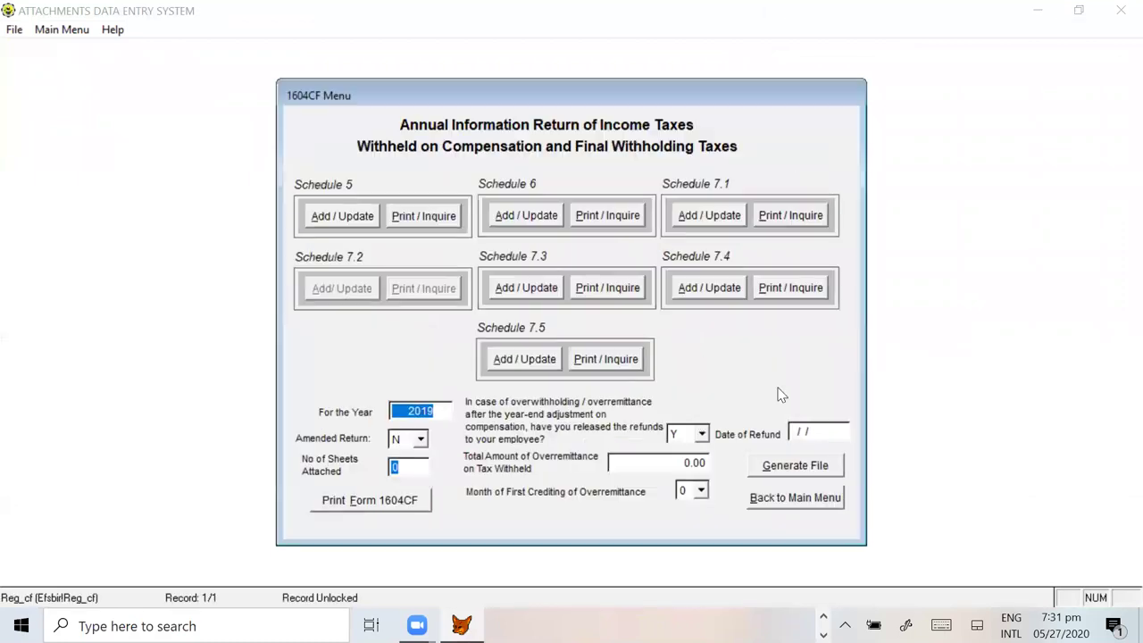
{"action": "left_click", "coordinate": [527, 289]}
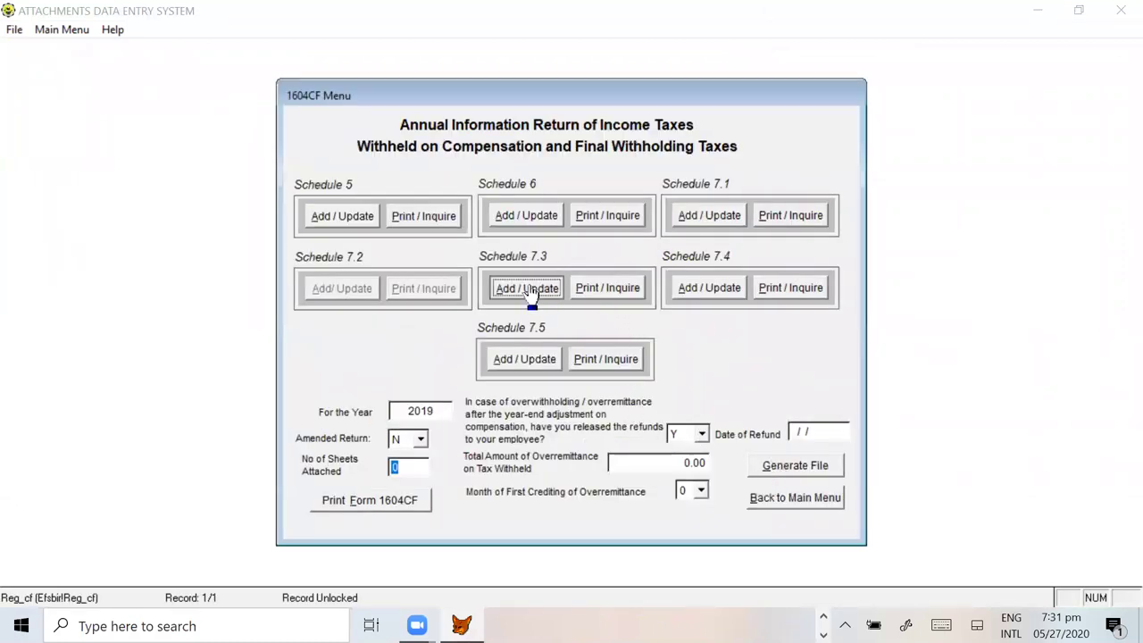
{"action": "left_click", "coordinate": [646, 373]}
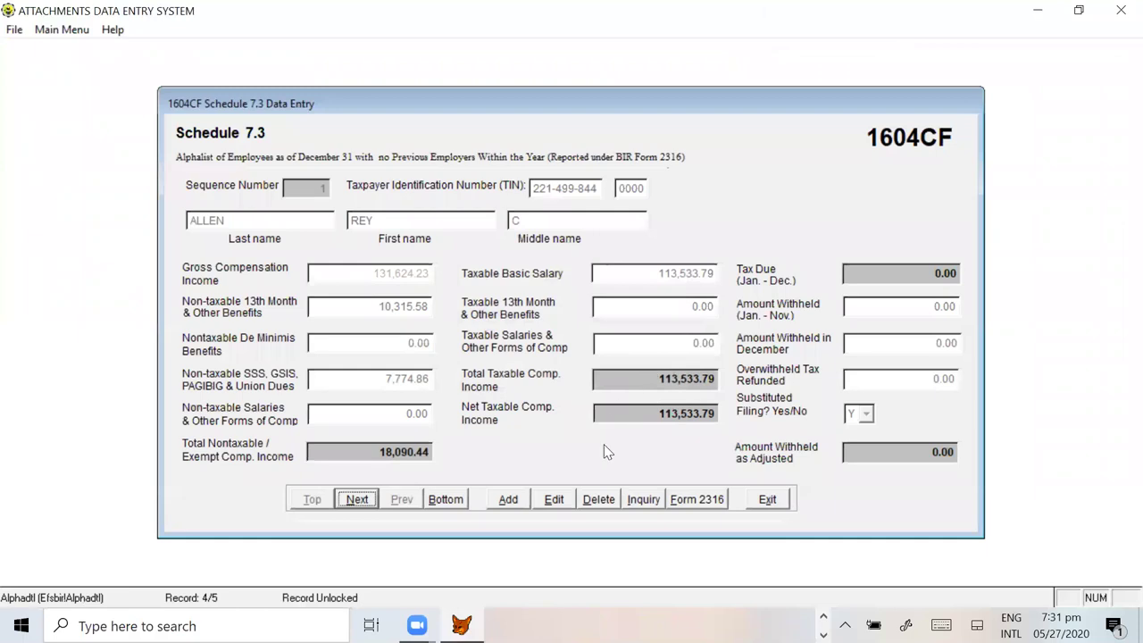
{"action": "left_click", "coordinate": [359, 501]}
{"action": "left_click", "coordinate": [698, 499]}
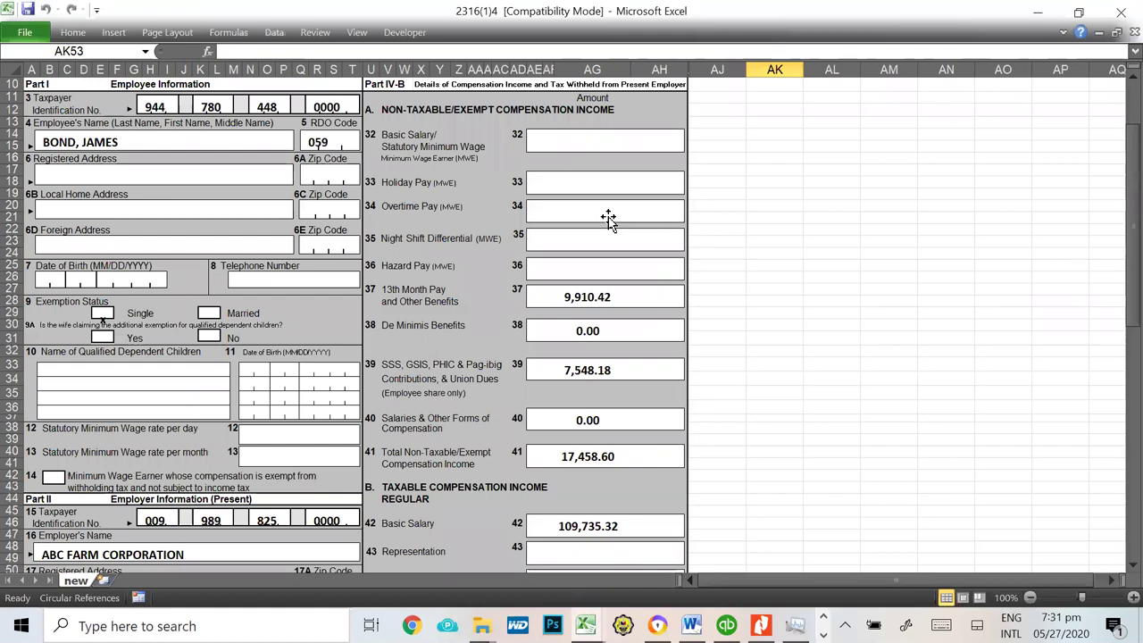
Step: Scroll through the regenerated 2316 form, then close the workbook with Don't Save
{"action": "scroll", "coordinate": [607, 220], "scroll_direction": "up", "scroll_amount": 3}
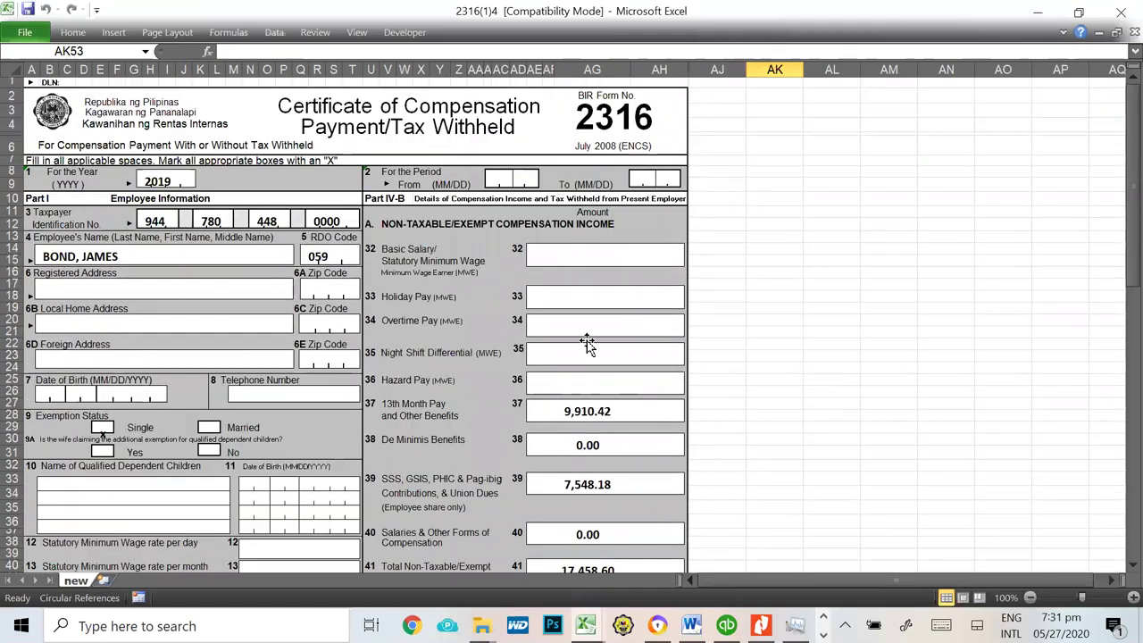
{"action": "scroll", "coordinate": [613, 350], "scroll_direction": "down", "scroll_amount": 6}
{"action": "scroll", "coordinate": [612, 351], "scroll_direction": "down", "scroll_amount": 5}
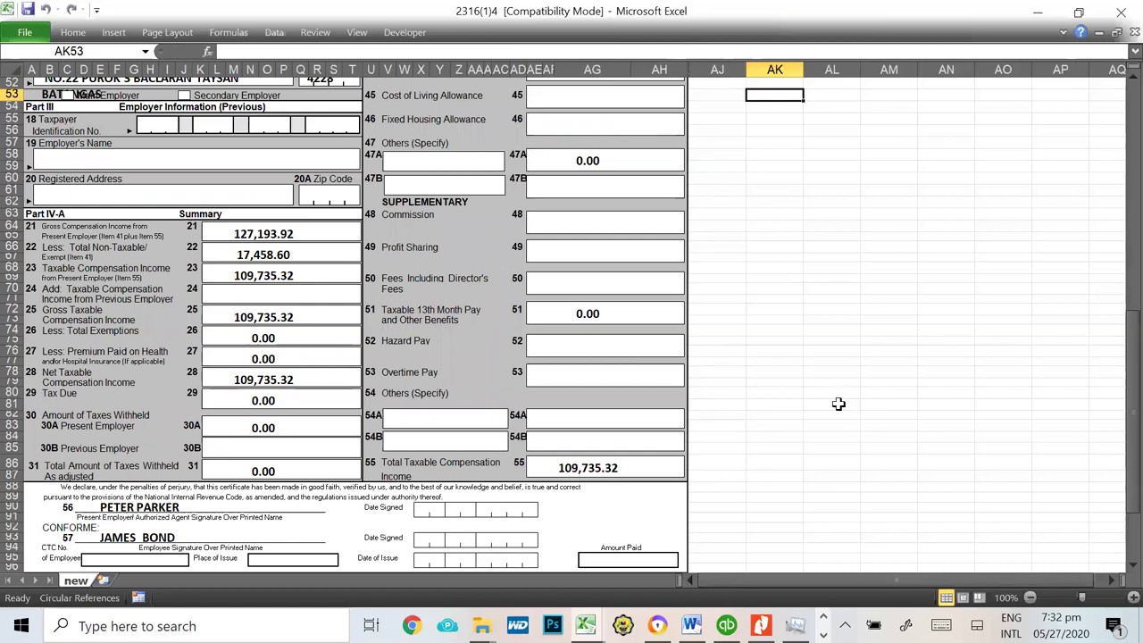
{"action": "key", "text": "ctrl+w"}
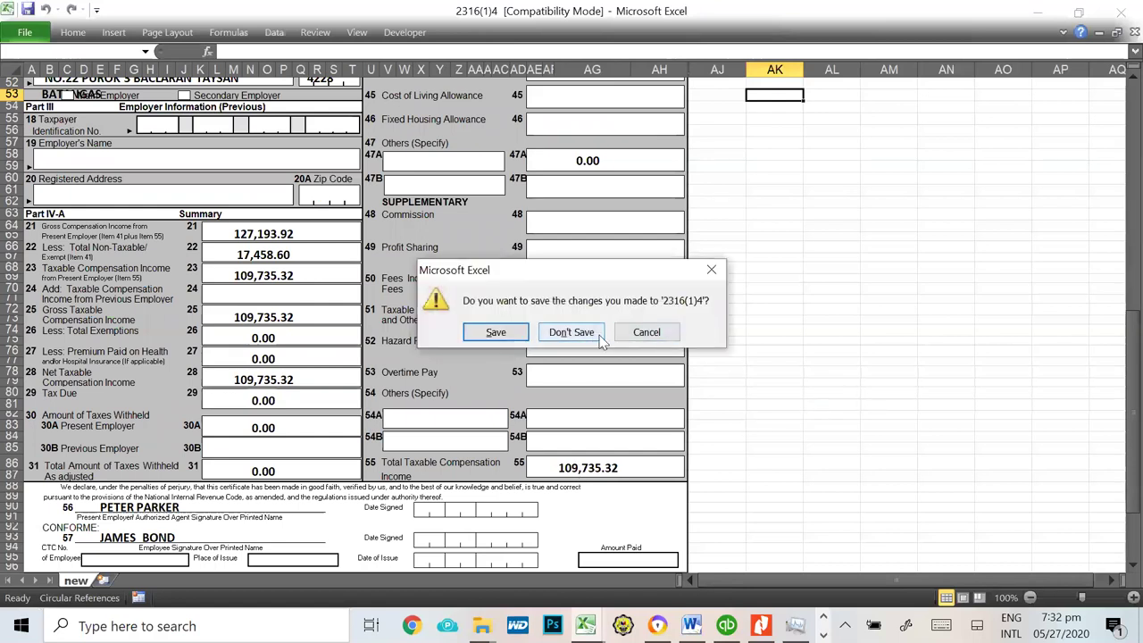
{"action": "left_click", "coordinate": [592, 332]}
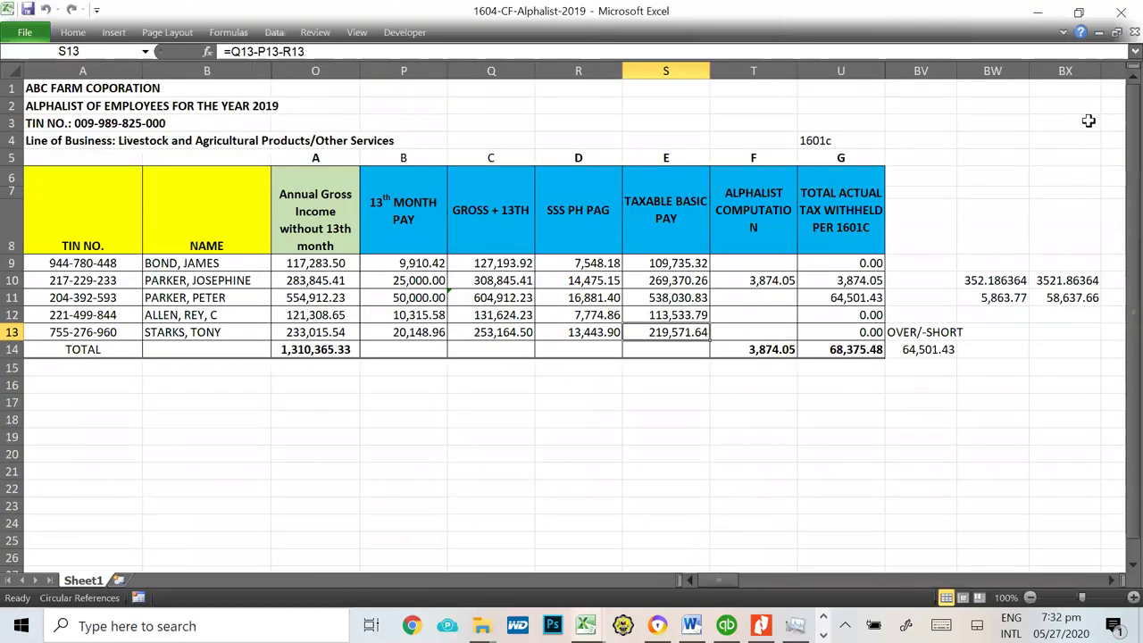
Step: Dismiss the Excel warnings and decline to exit, keeping the Alphalist data-entry session open
{"action": "key", "text": "alt+Tab"}
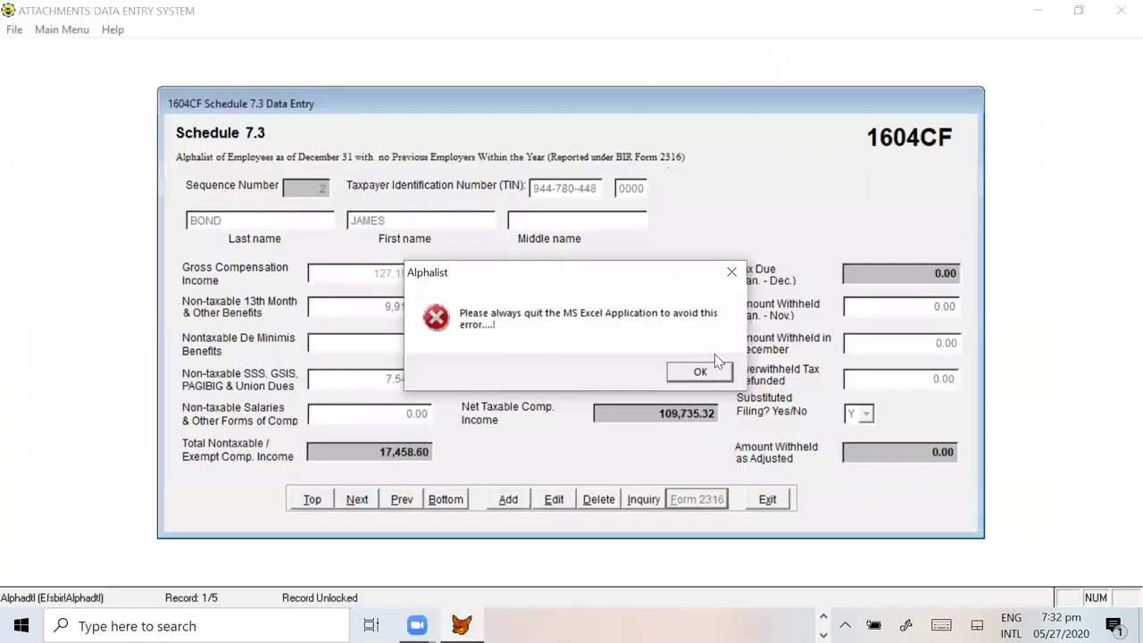
{"action": "left_click", "coordinate": [701, 372]}
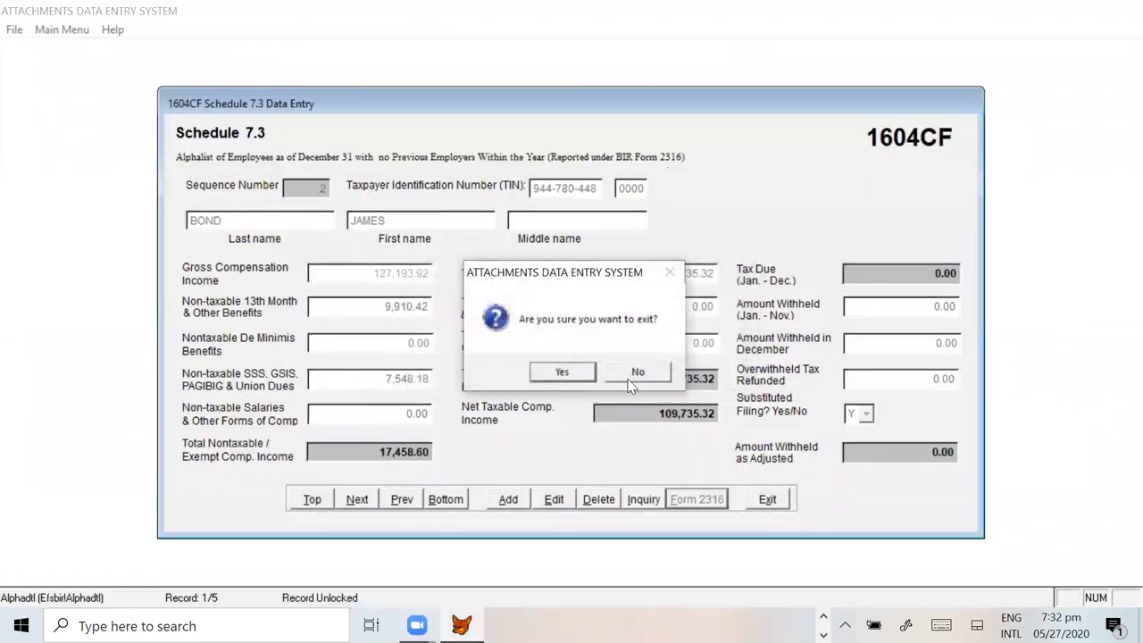
{"action": "left_click", "coordinate": [641, 377]}
{"action": "left_click", "coordinate": [700, 372]}
{"action": "left_click", "coordinate": [643, 372]}
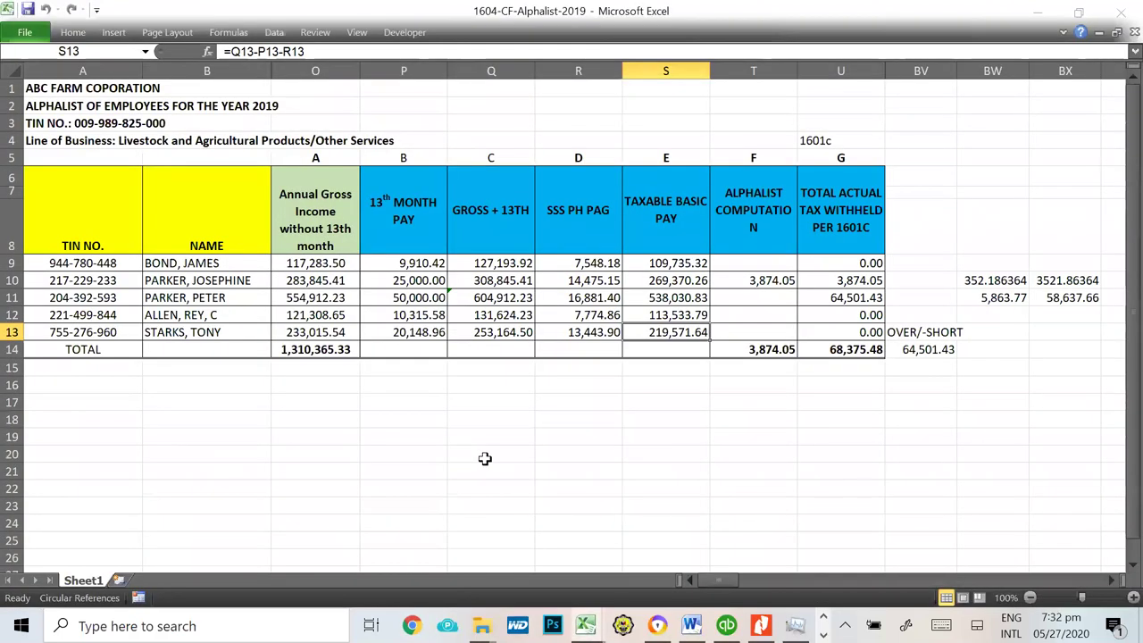
{"action": "left_click", "coordinate": [485, 459]}
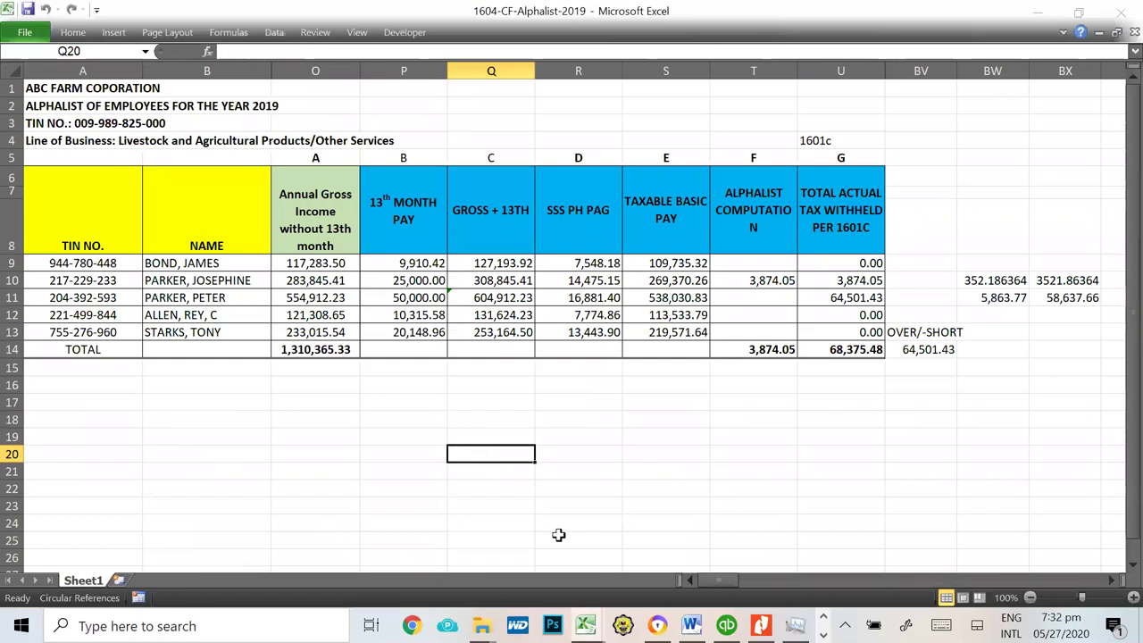
Step: Relaunch bir1604v61 from the BIRALPHA61 folder window
{"action": "key", "text": "alt+Tab"}
{"action": "key", "text": "Tab"}
{"action": "key", "text": "Escape"}
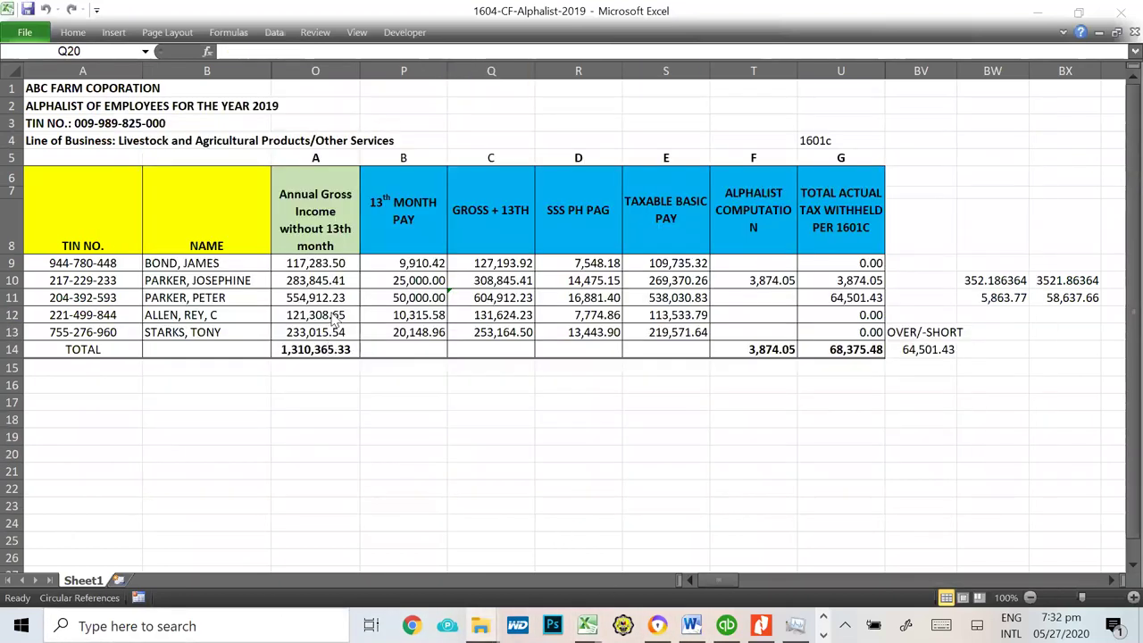
{"action": "key", "text": "alt+Tab"}
{"action": "key", "text": "Tab"}
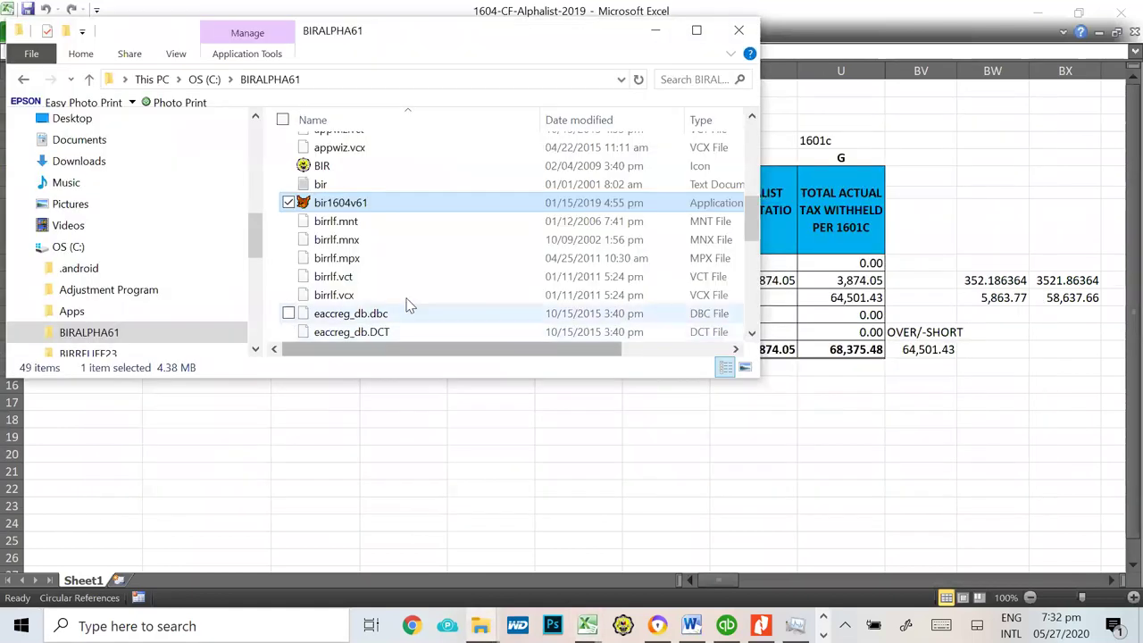
{"action": "double_click", "coordinate": [365, 202]}
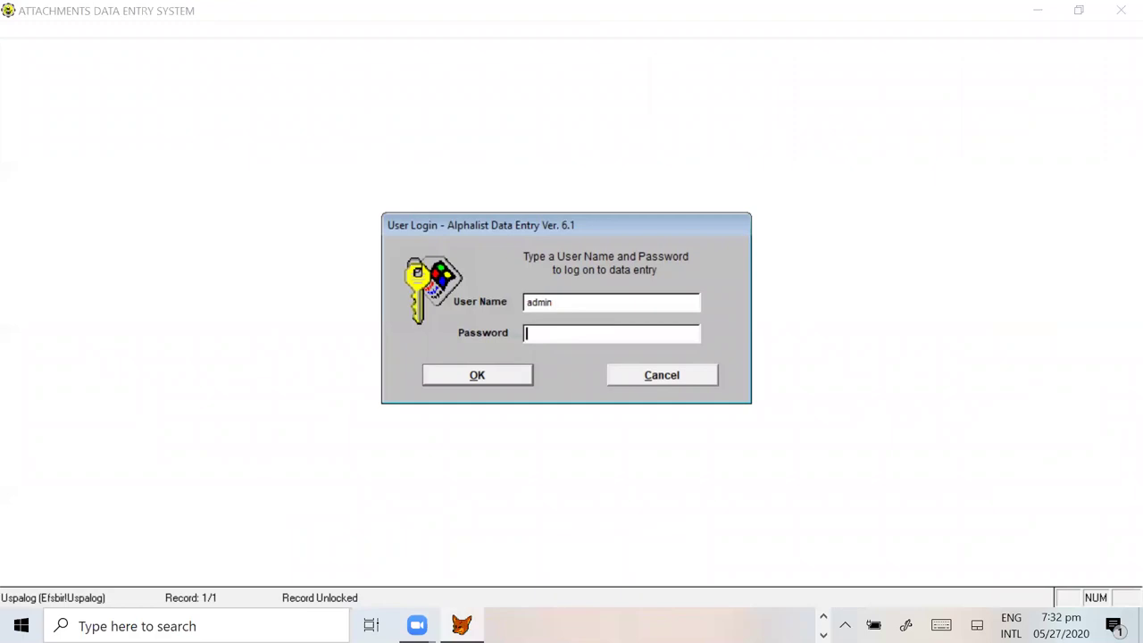
{"action": "key", "text": "Tab"}
{"action": "left_click", "coordinate": [492, 376]}
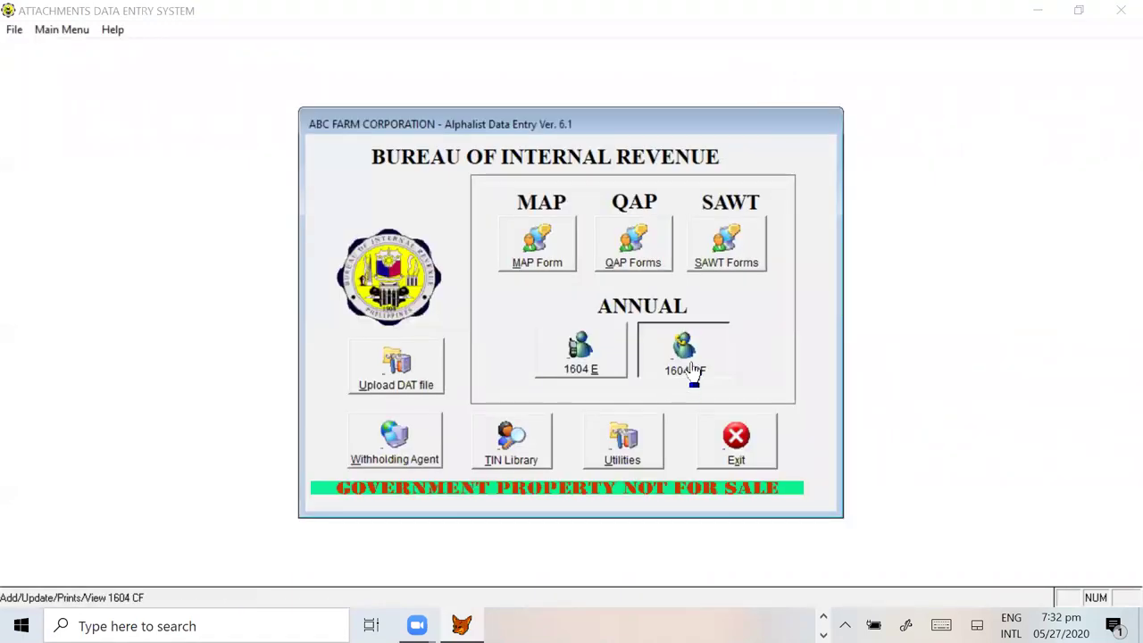
{"action": "left_click", "coordinate": [694, 374]}
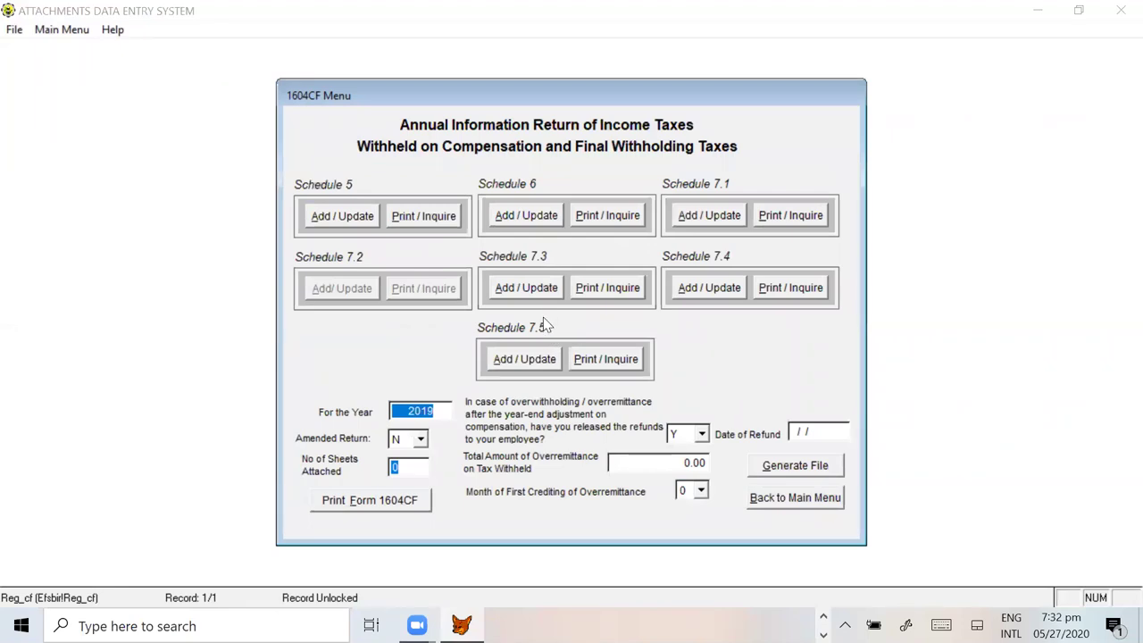
{"action": "left_click", "coordinate": [527, 288]}
{"action": "left_click", "coordinate": [645, 373]}
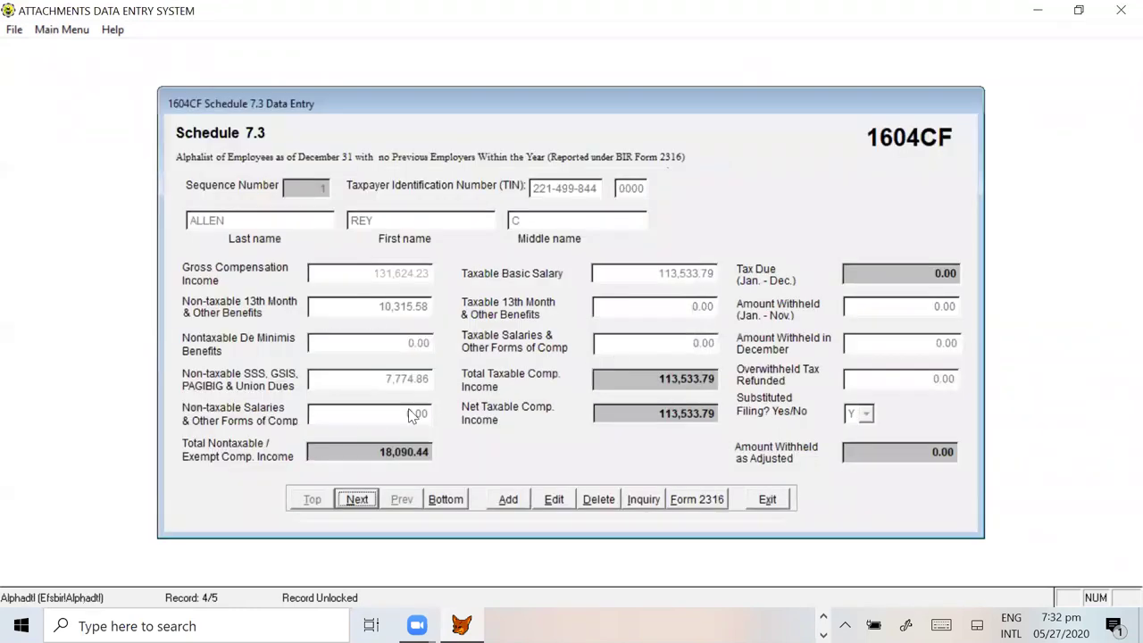
{"action": "left_click", "coordinate": [361, 500]}
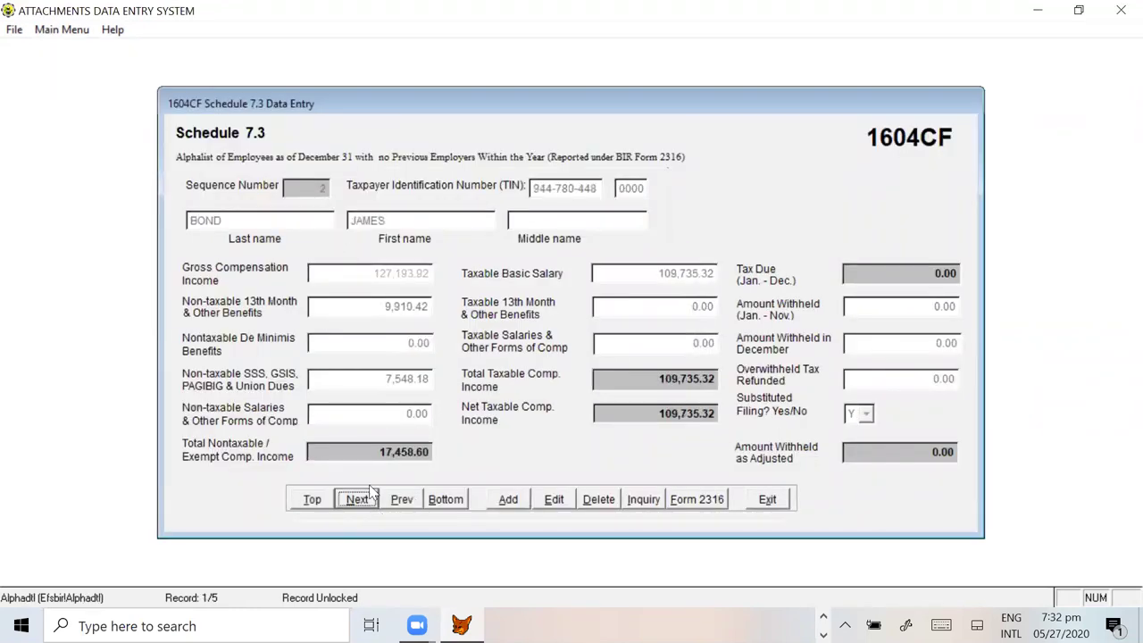
{"action": "left_click", "coordinate": [359, 501]}
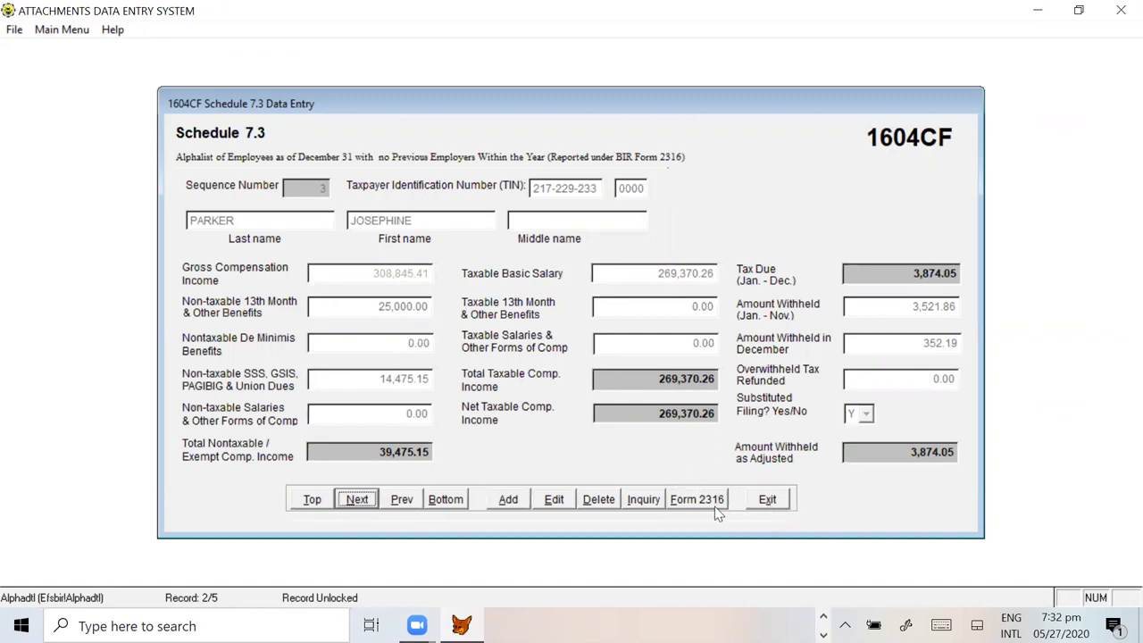
{"action": "left_click", "coordinate": [775, 503]}
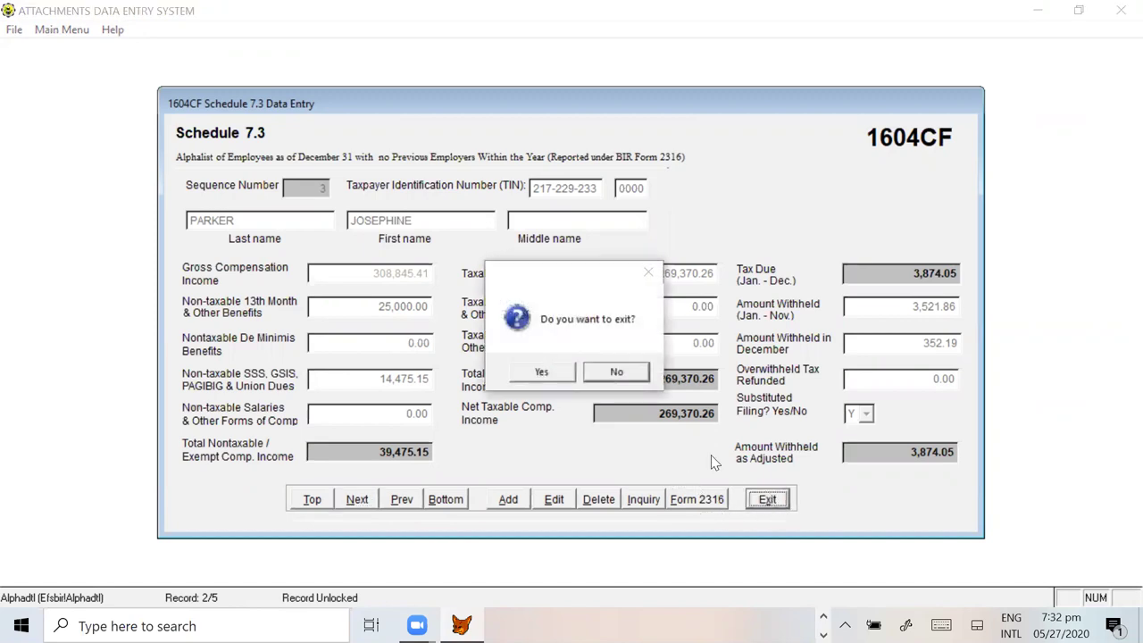
{"action": "left_click", "coordinate": [534, 373]}
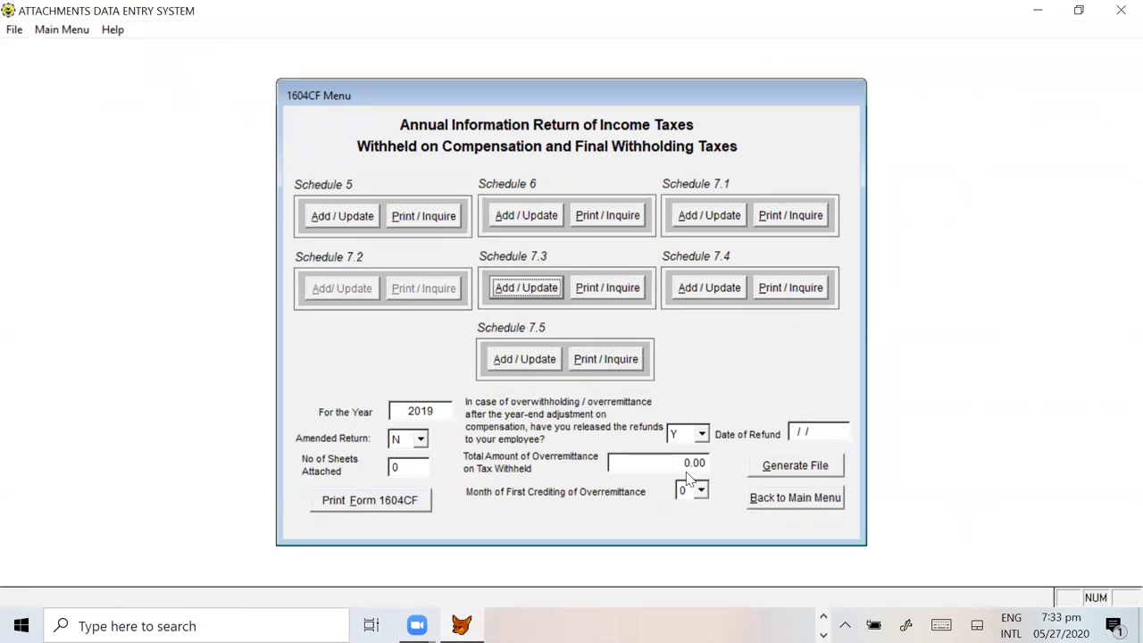
Step: Print Form 1604CF to Excel and scroll through the maximized filled-in return
{"action": "left_click", "coordinate": [399, 507]}
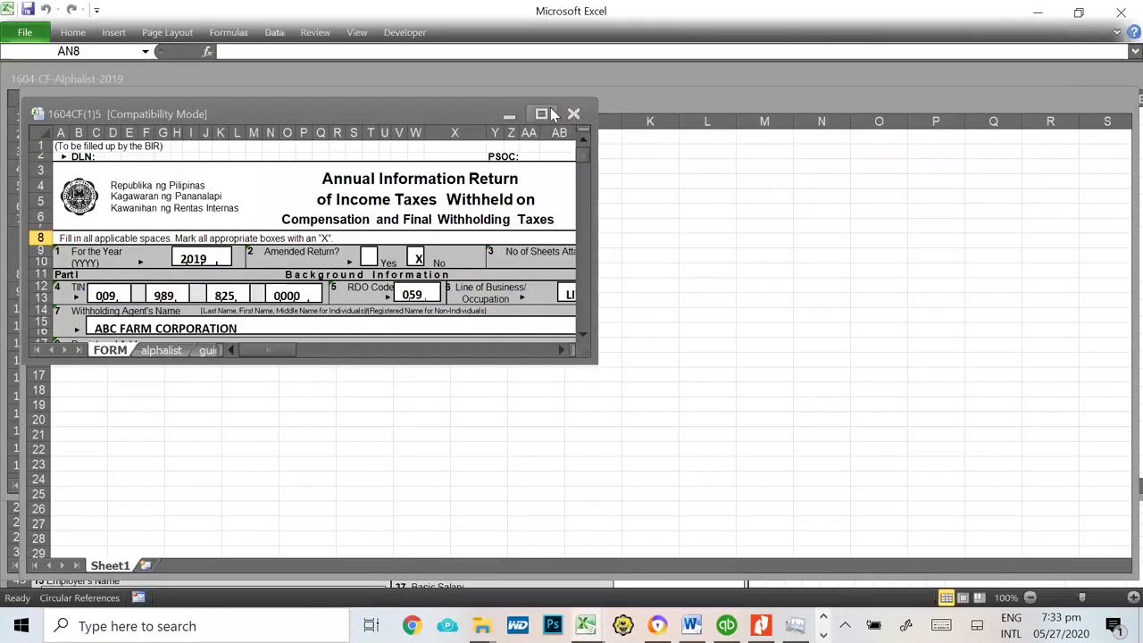
{"action": "left_click", "coordinate": [541, 113]}
{"action": "scroll", "coordinate": [594, 375], "scroll_direction": "down", "scroll_amount": 14}
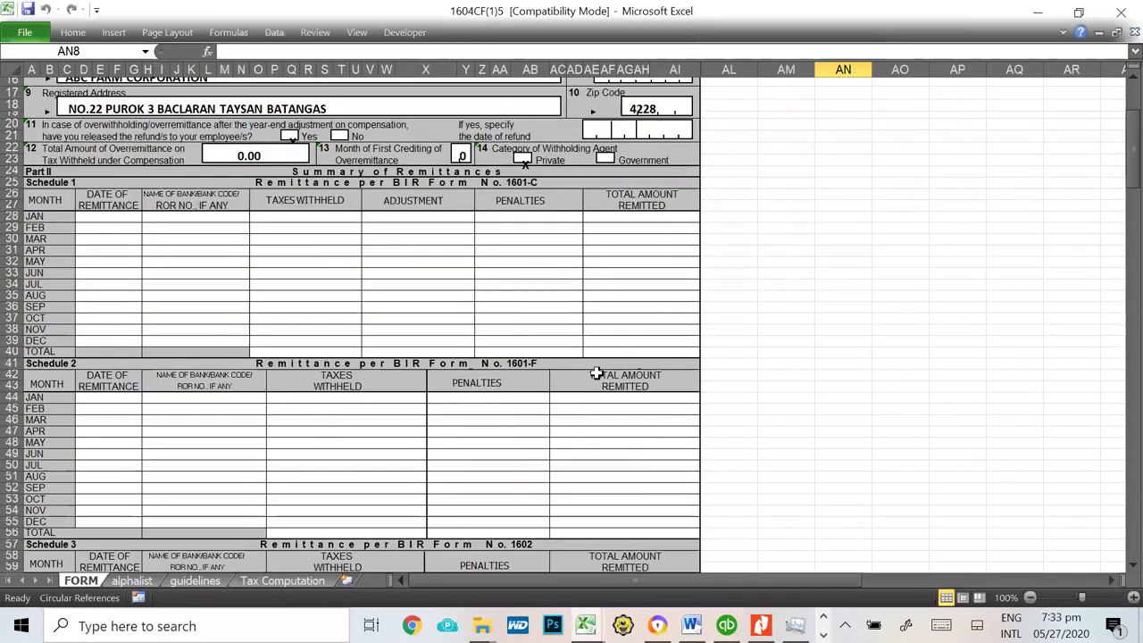
{"action": "scroll", "coordinate": [597, 376], "scroll_direction": "down", "scroll_amount": 15}
{"action": "scroll", "coordinate": [597, 373], "scroll_direction": "up", "scroll_amount": 14}
{"action": "scroll", "coordinate": [597, 373], "scroll_direction": "up", "scroll_amount": 15}
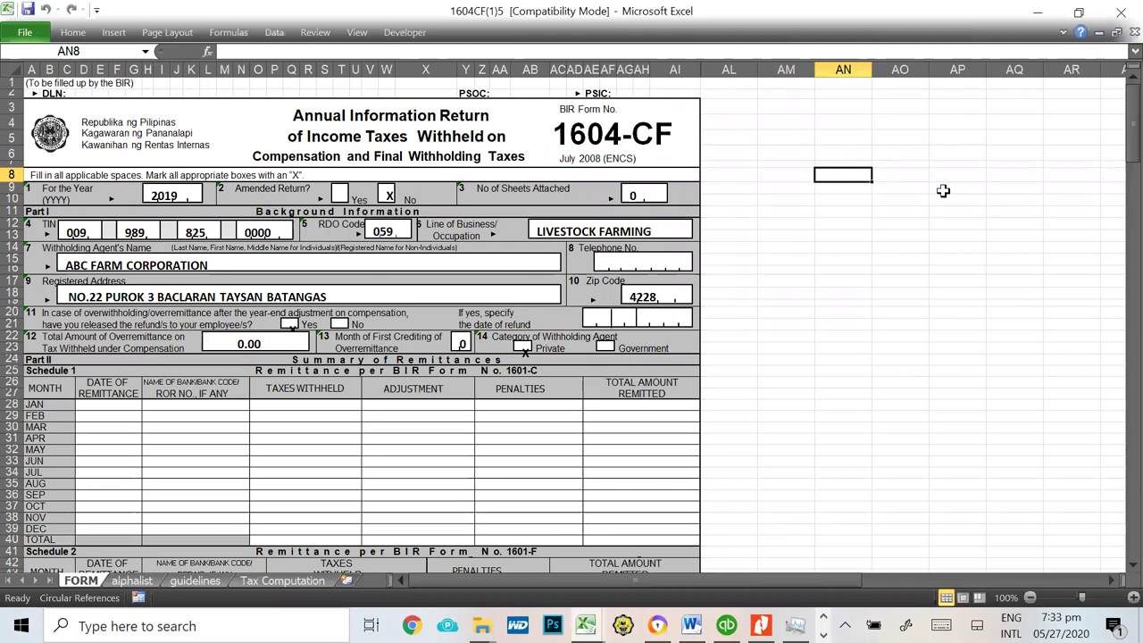
{"action": "scroll", "coordinate": [899, 431], "scroll_direction": "down", "scroll_amount": 3}
{"action": "left_click", "coordinate": [938, 220]}
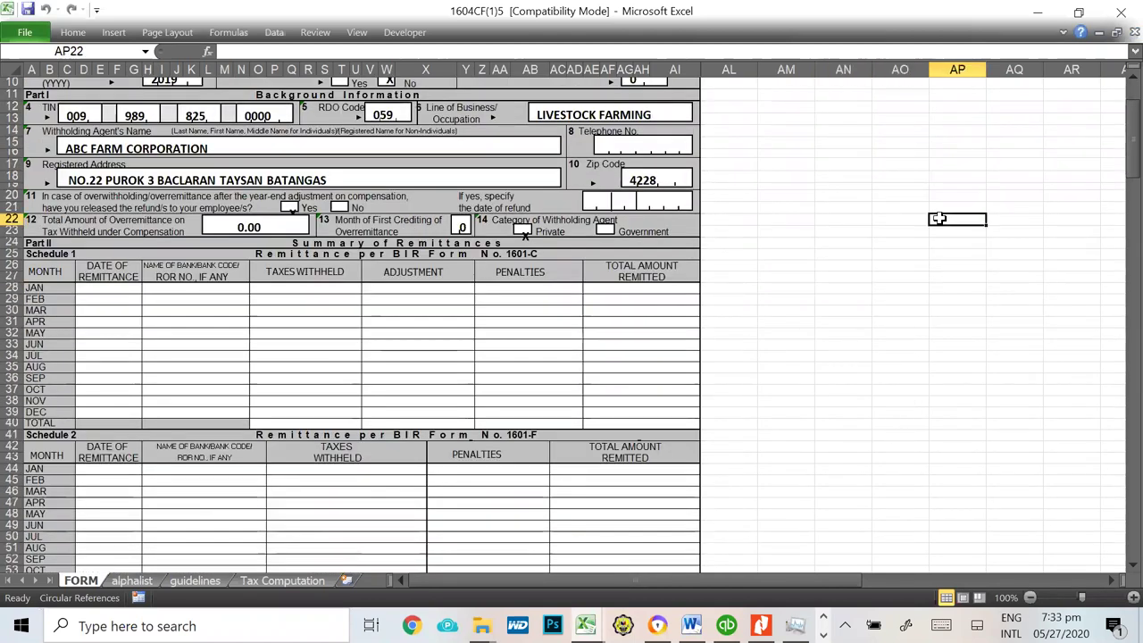
Step: Close the 1604CF workbook without saving and return to Alphalist
{"action": "key", "text": "alt+F4"}
{"action": "left_click", "coordinate": [571, 333]}
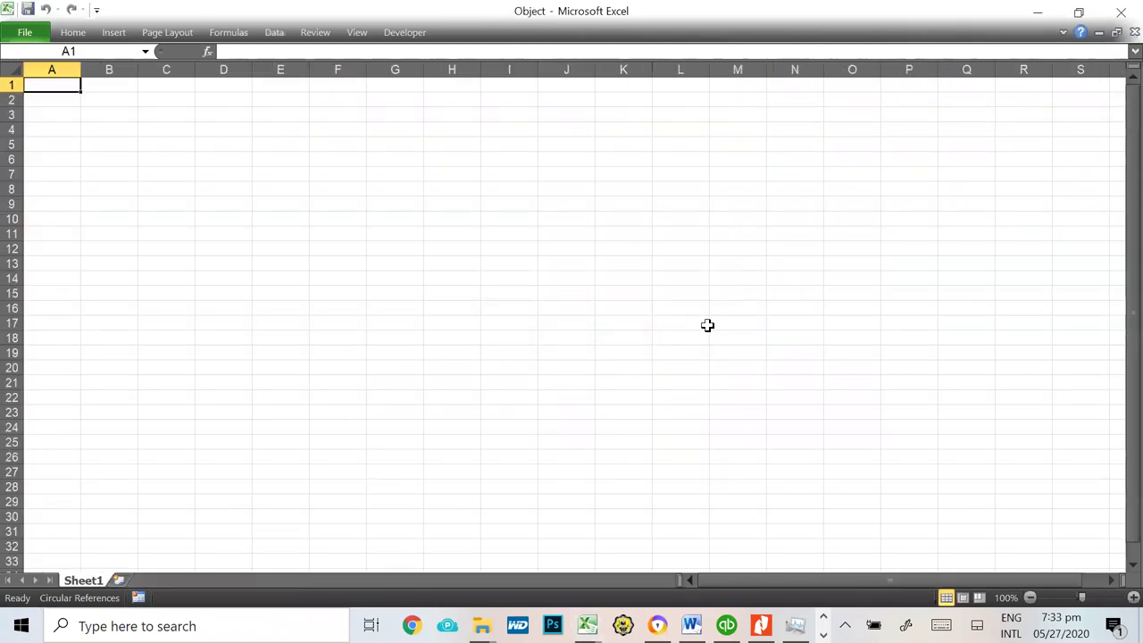
{"action": "key", "text": "alt+Tab"}
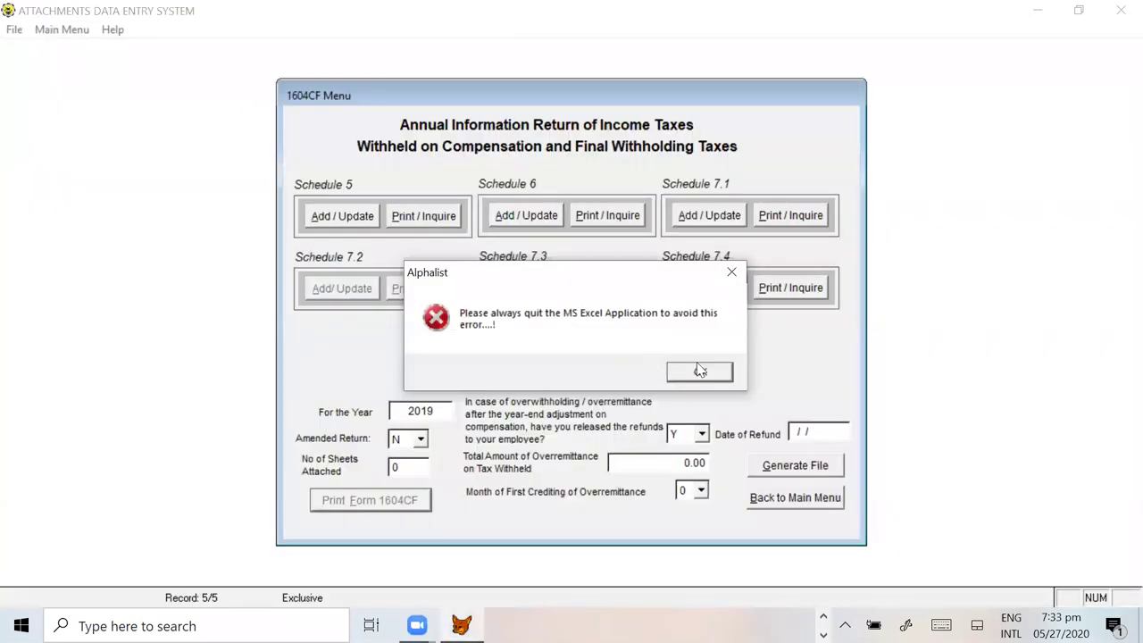
Step: Exit Alphalist after the quit-Excel error, relaunch bir1604v61, log in, and open the 1604CF menu
{"action": "left_click", "coordinate": [700, 374]}
{"action": "left_click", "coordinate": [562, 371]}
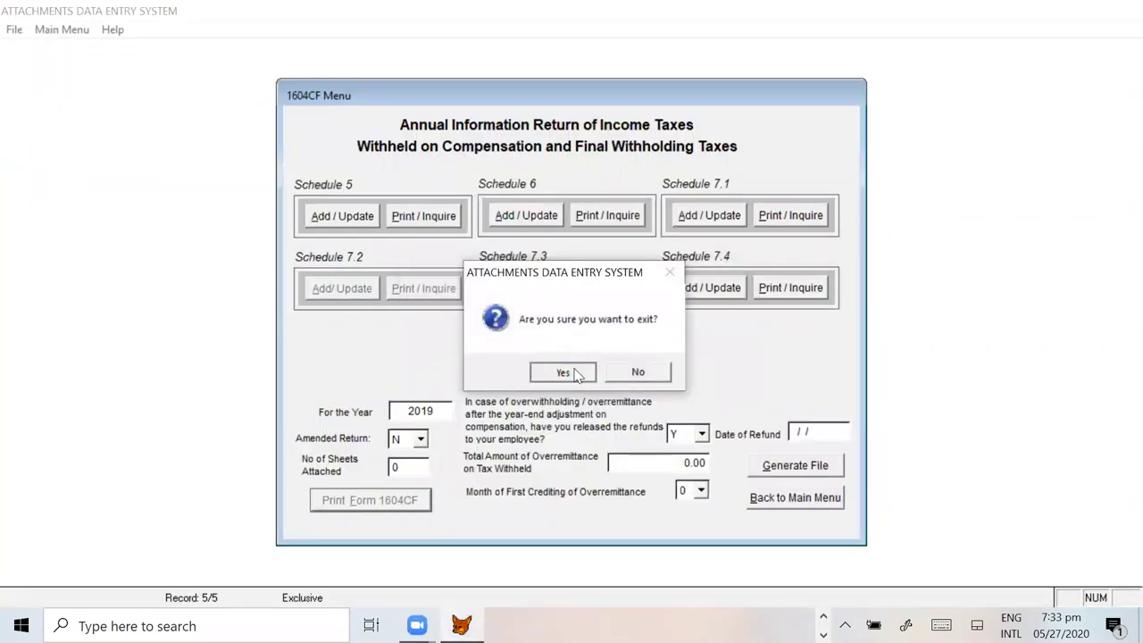
{"action": "key", "text": "alt+Tab"}
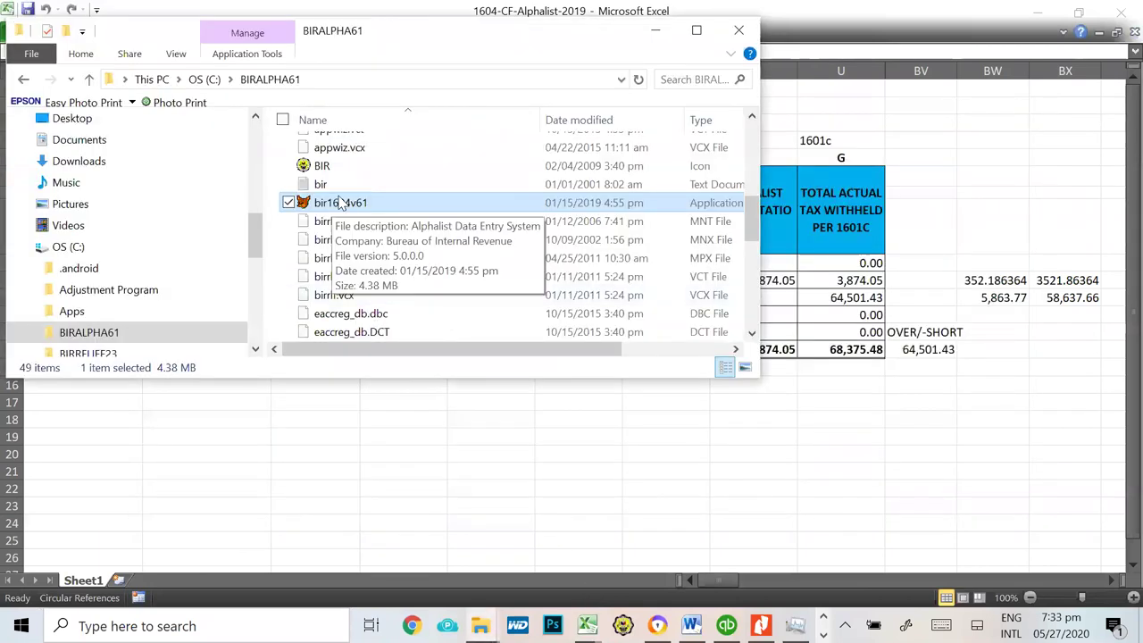
{"action": "double_click", "coordinate": [344, 202]}
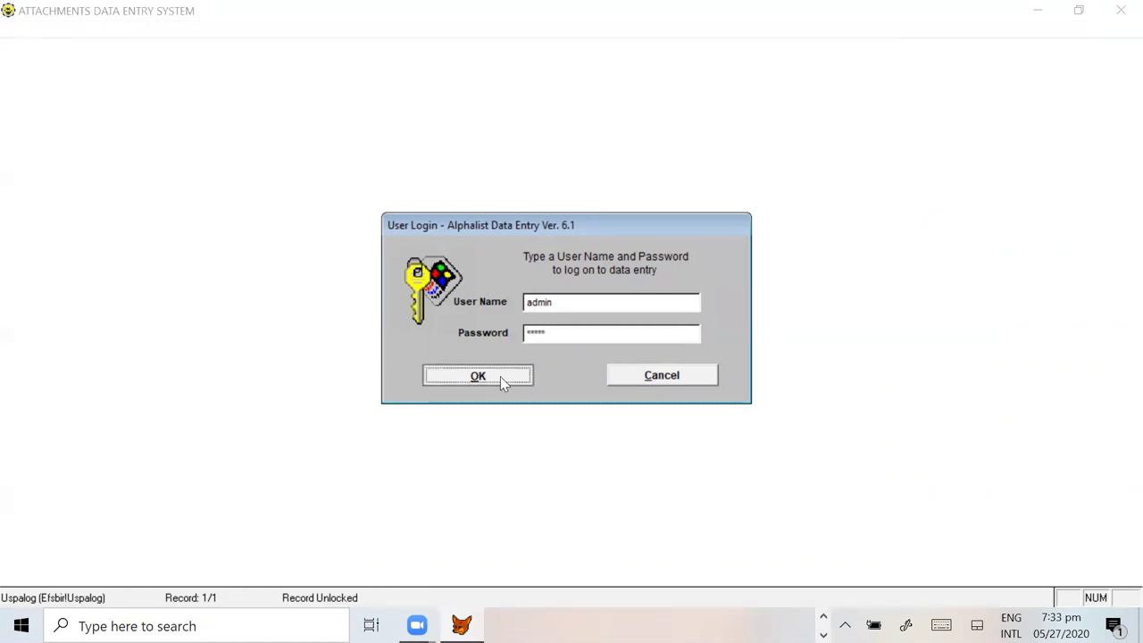
{"action": "left_click", "coordinate": [500, 375]}
{"action": "left_click", "coordinate": [705, 366]}
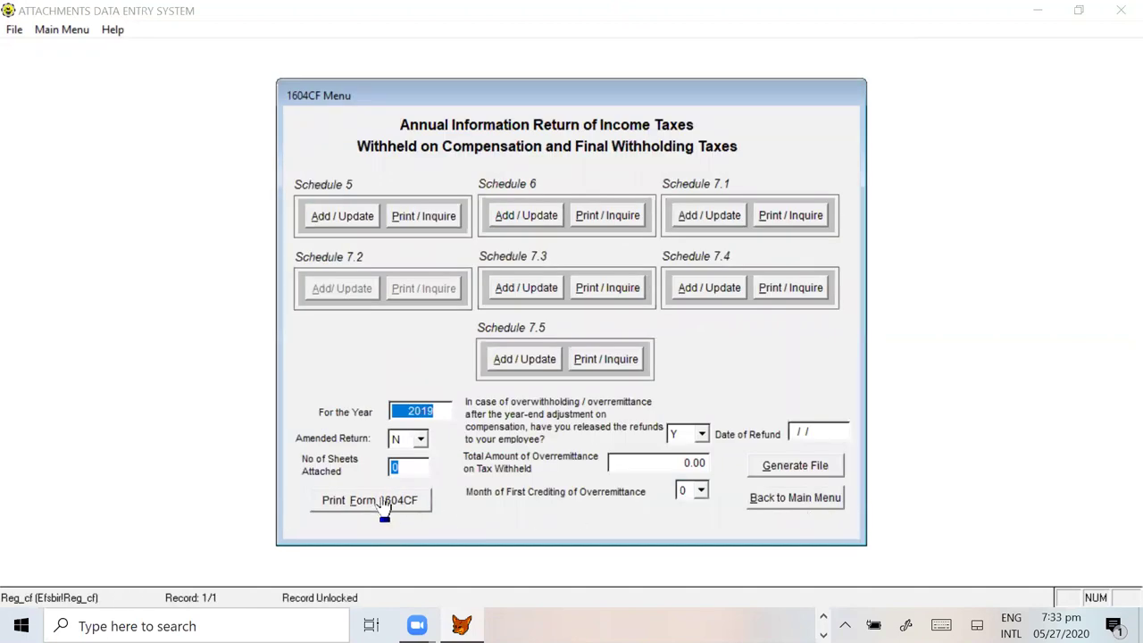
Step: Generate the 1604CF DAT file and save it under its default name in BIRALPHA61
{"action": "left_click", "coordinate": [818, 471]}
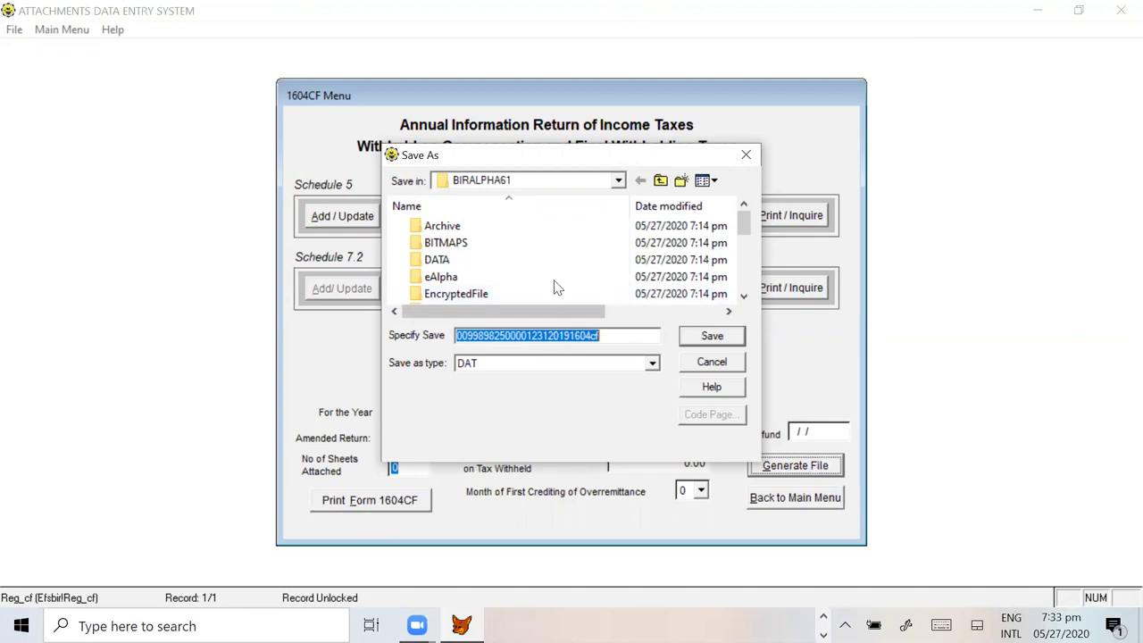
{"action": "left_click", "coordinate": [619, 181]}
{"action": "left_click", "coordinate": [620, 181]}
{"action": "left_click", "coordinate": [619, 182]}
{"action": "left_click", "coordinate": [619, 181]}
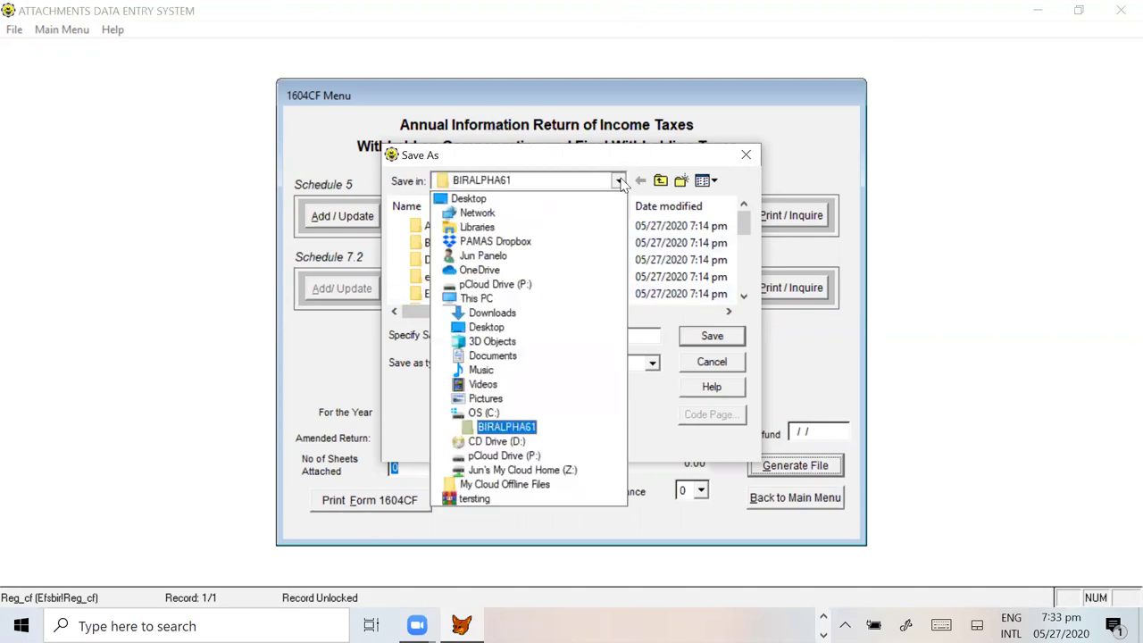
{"action": "left_click", "coordinate": [497, 428]}
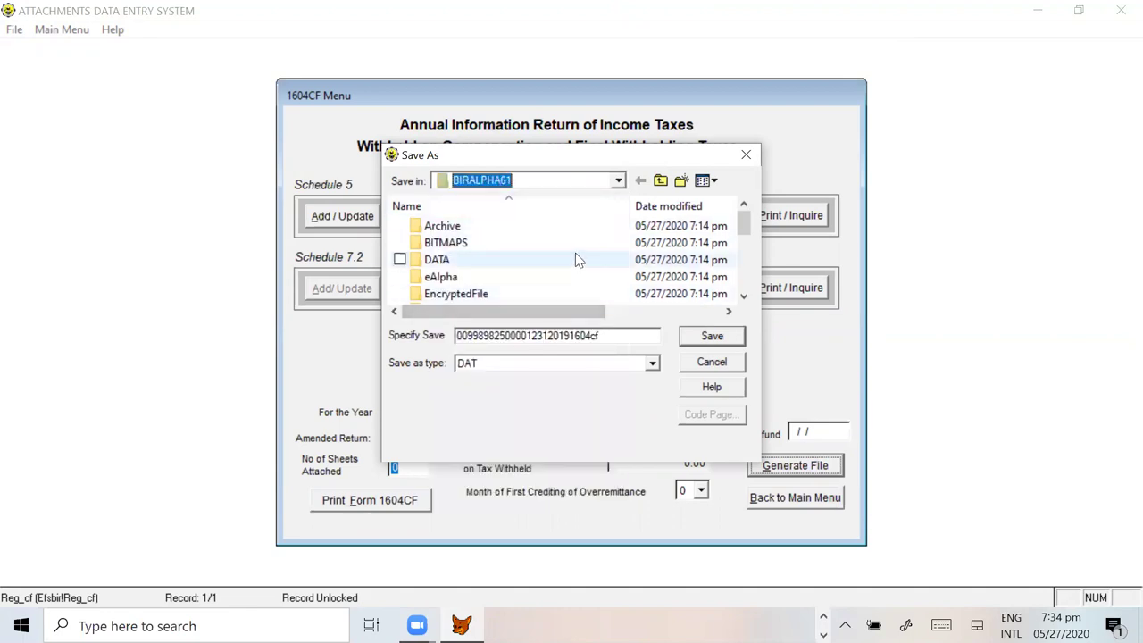
{"action": "scroll", "coordinate": [579, 261], "scroll_direction": "down", "scroll_amount": 3}
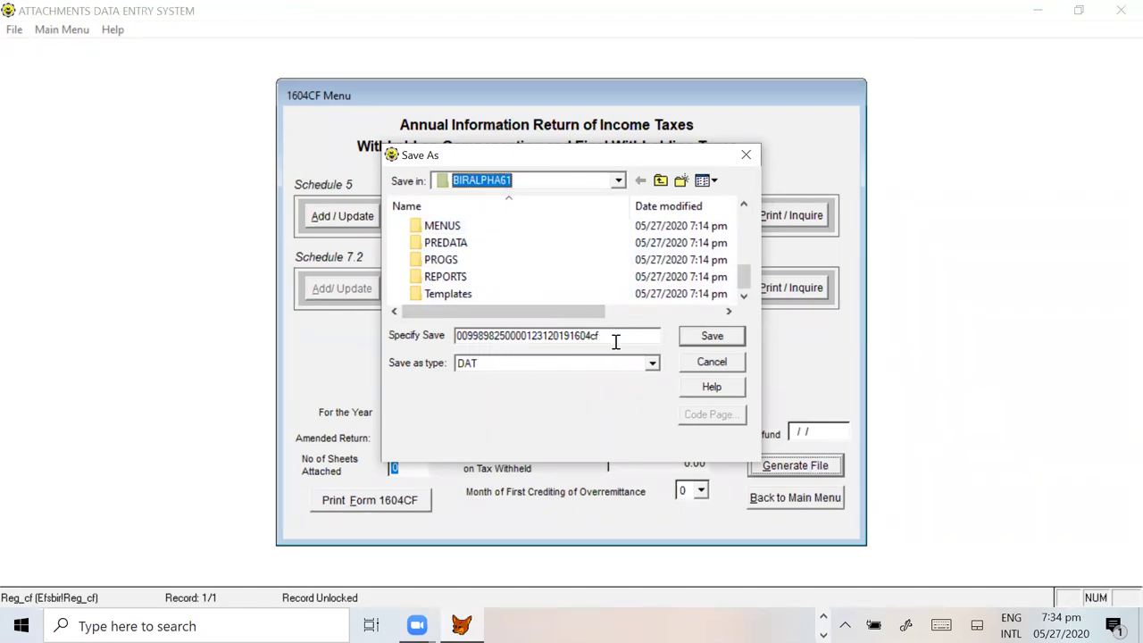
{"action": "left_click", "coordinate": [712, 337]}
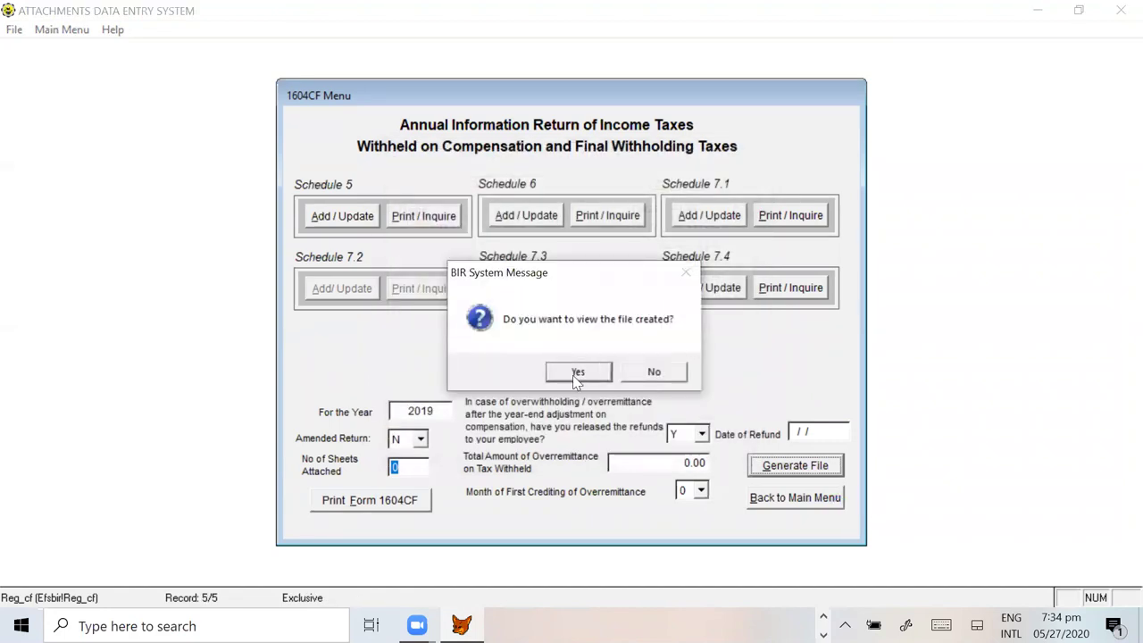
Step: View the generated DAT file's contents, then exit the Alphalist program
{"action": "left_click", "coordinate": [577, 373]}
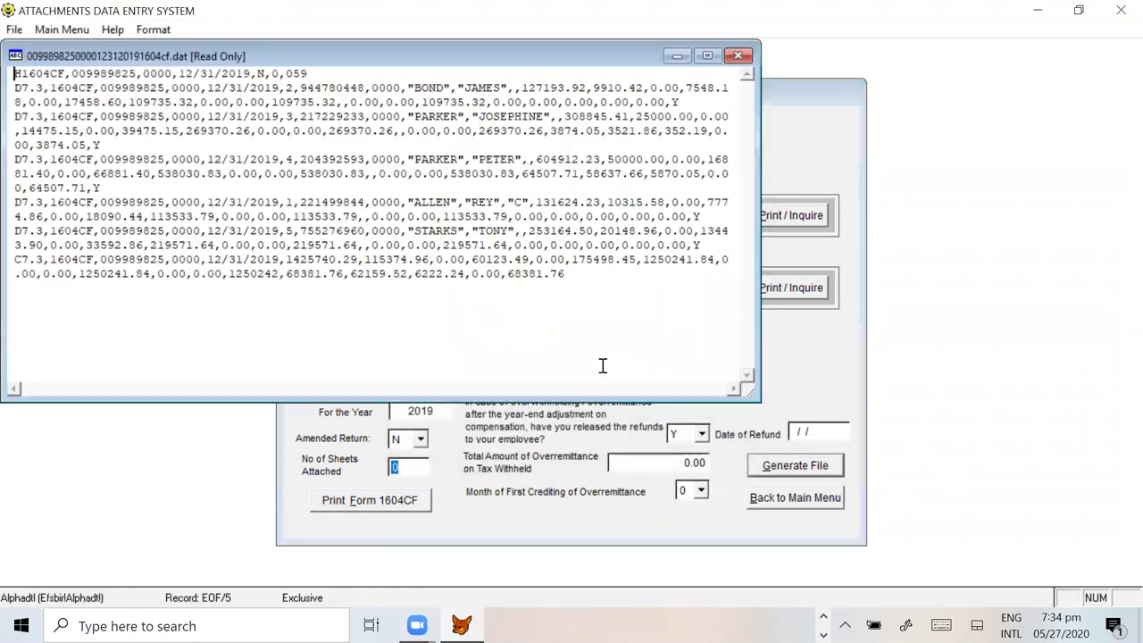
{"action": "left_click", "coordinate": [738, 55]}
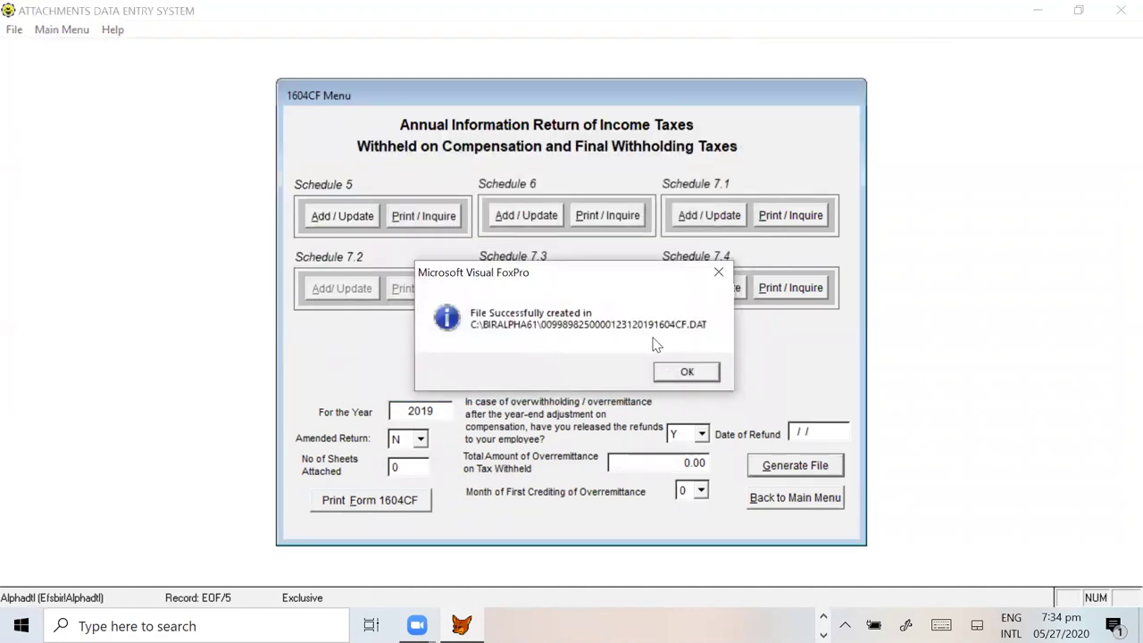
{"action": "left_click", "coordinate": [687, 374]}
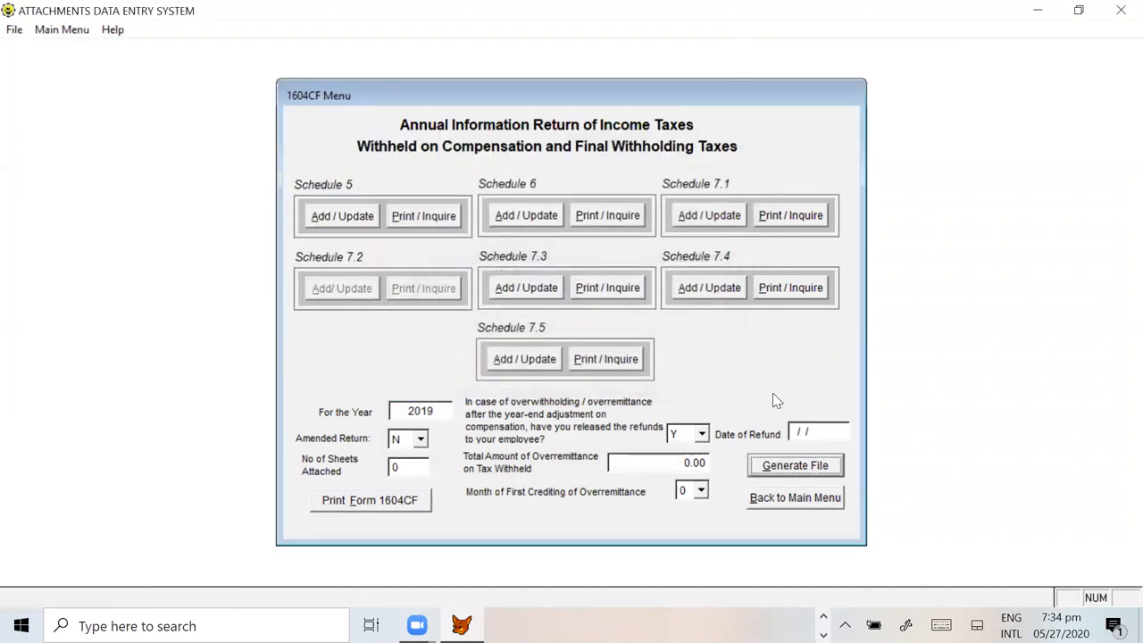
{"action": "left_click", "coordinate": [801, 503]}
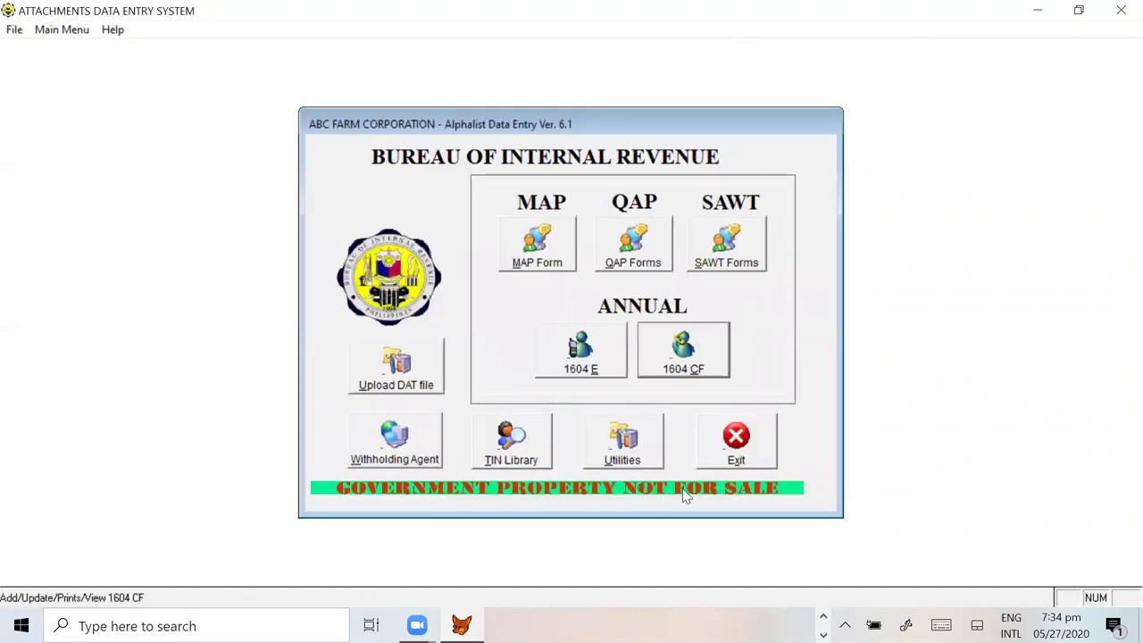
{"action": "left_click", "coordinate": [738, 454]}
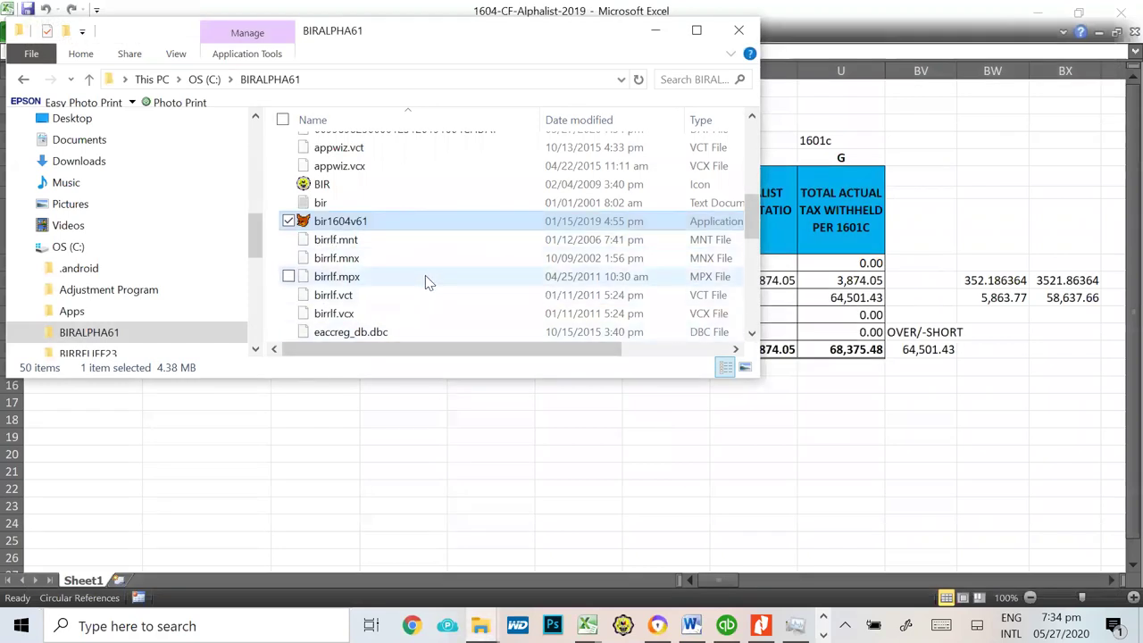
Step: Check the new 1604CF DAT file in BIRALPHA61 and launch val1604v61
{"action": "scroll", "coordinate": [426, 278], "scroll_direction": "up", "scroll_amount": 4}
{"action": "scroll", "coordinate": [425, 277], "scroll_direction": "down", "scroll_amount": 1}
{"action": "left_click", "coordinate": [366, 296]}
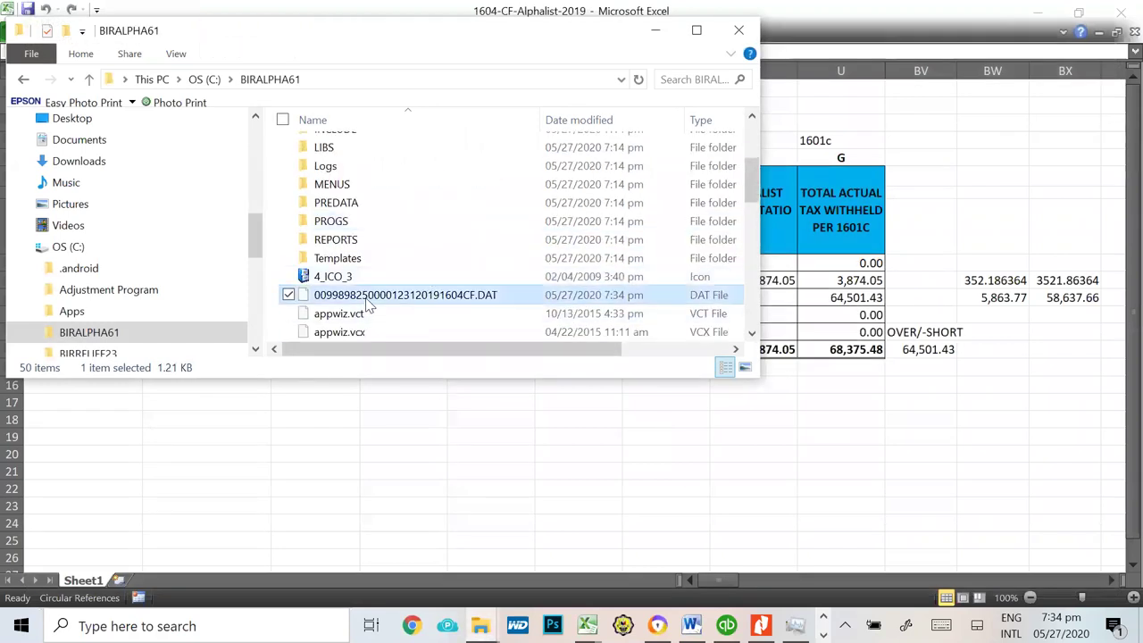
{"action": "scroll", "coordinate": [471, 311], "scroll_direction": "down", "scroll_amount": 5}
{"action": "scroll", "coordinate": [473, 312], "scroll_direction": "down", "scroll_amount": 3}
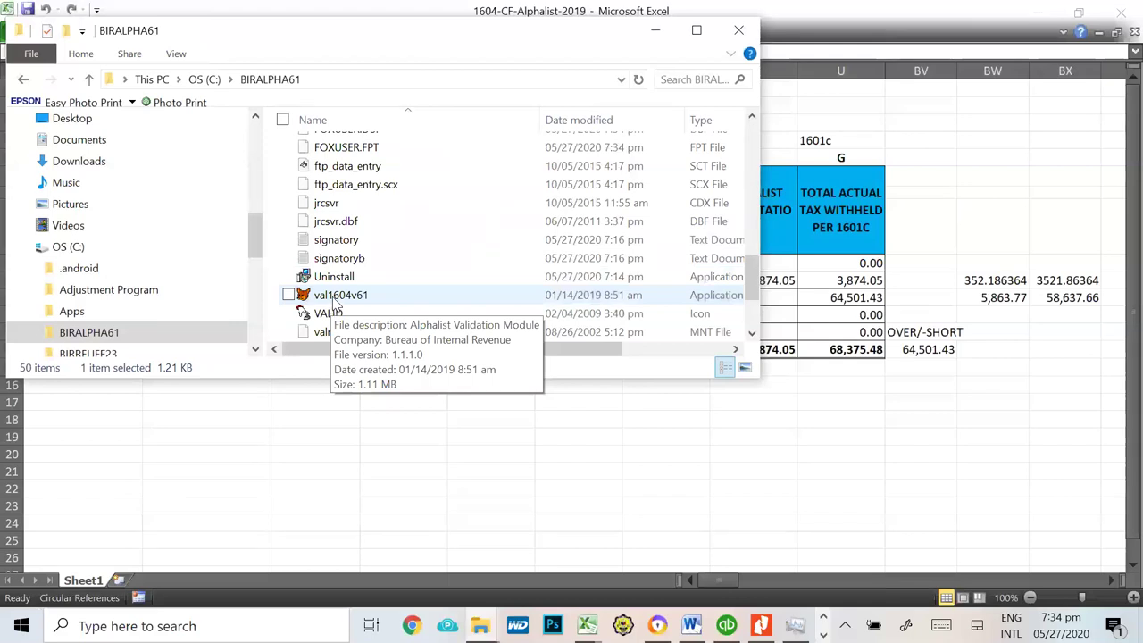
{"action": "double_click", "coordinate": [337, 298]}
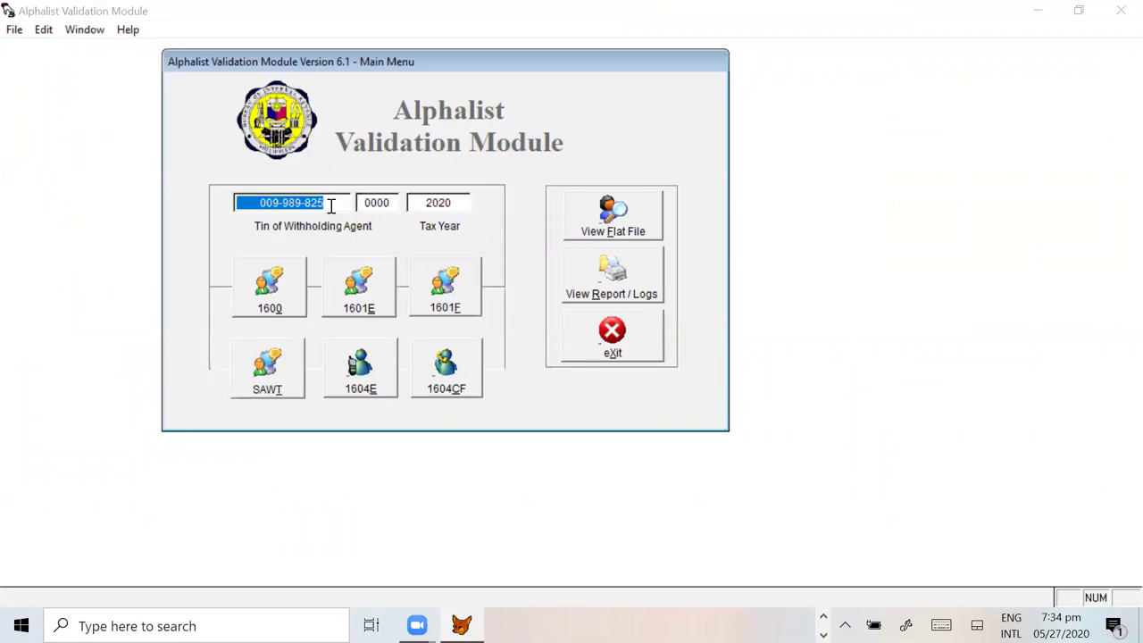
Step: Set the tax year to 2019 and open the 1604CF validation menu
{"action": "left_click", "coordinate": [447, 203]}
{"action": "type", "text": "2019"}
{"action": "key", "text": "Tab"}
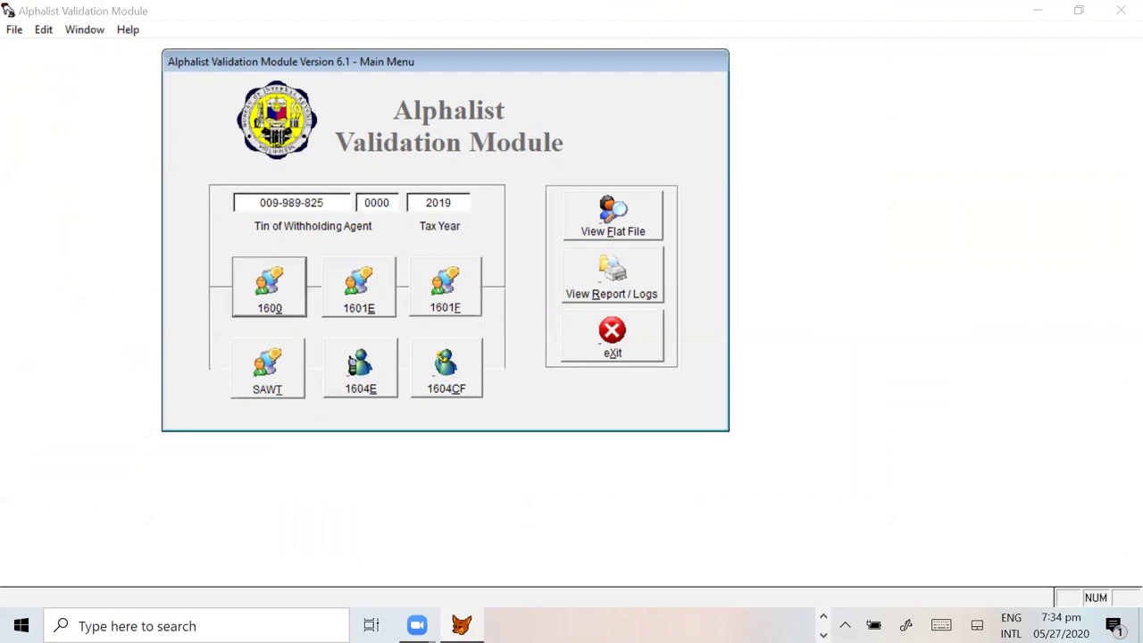
{"action": "left_click", "coordinate": [451, 389]}
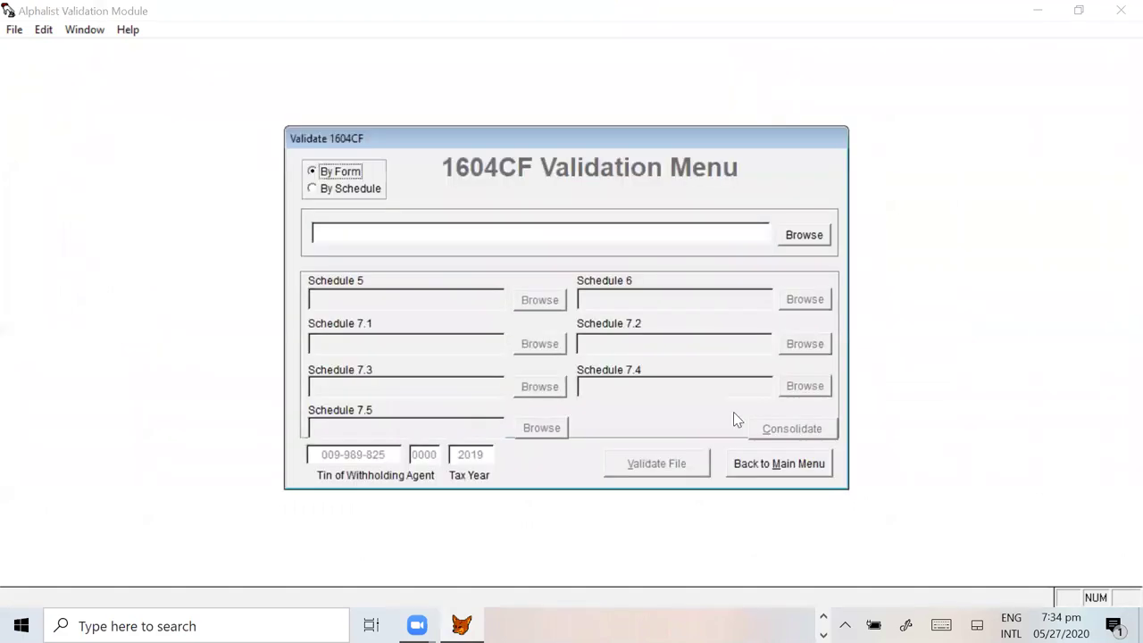
Step: Select the generated 1604CF DAT file for validation
{"action": "left_click", "coordinate": [807, 239]}
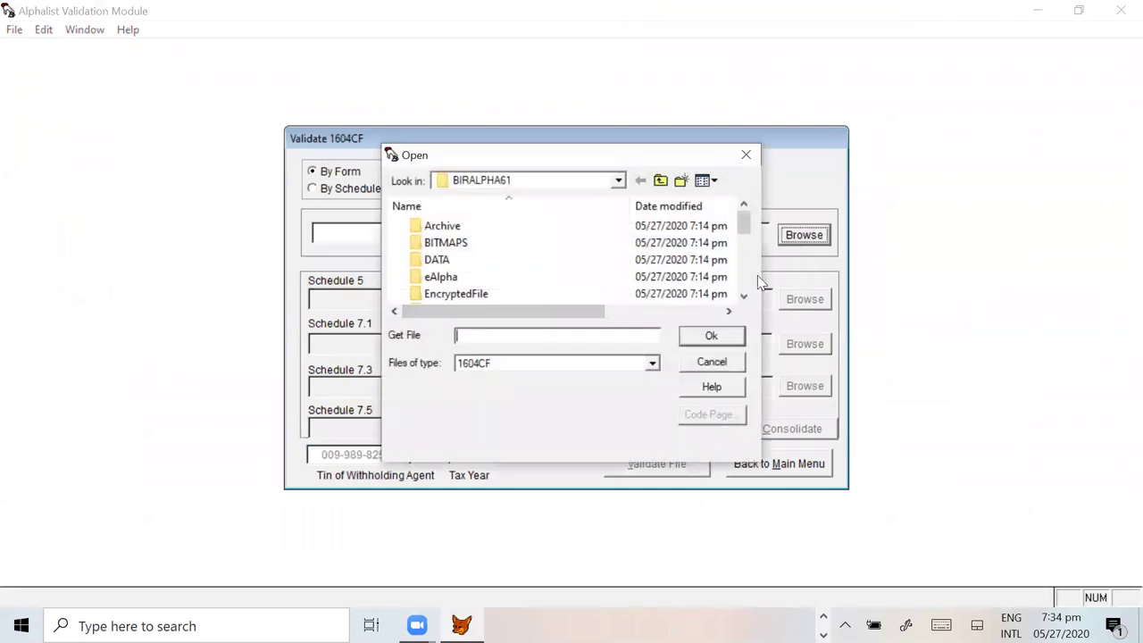
{"action": "left_click_drag", "start_coordinate": [743, 219], "coordinate": [744, 278]}
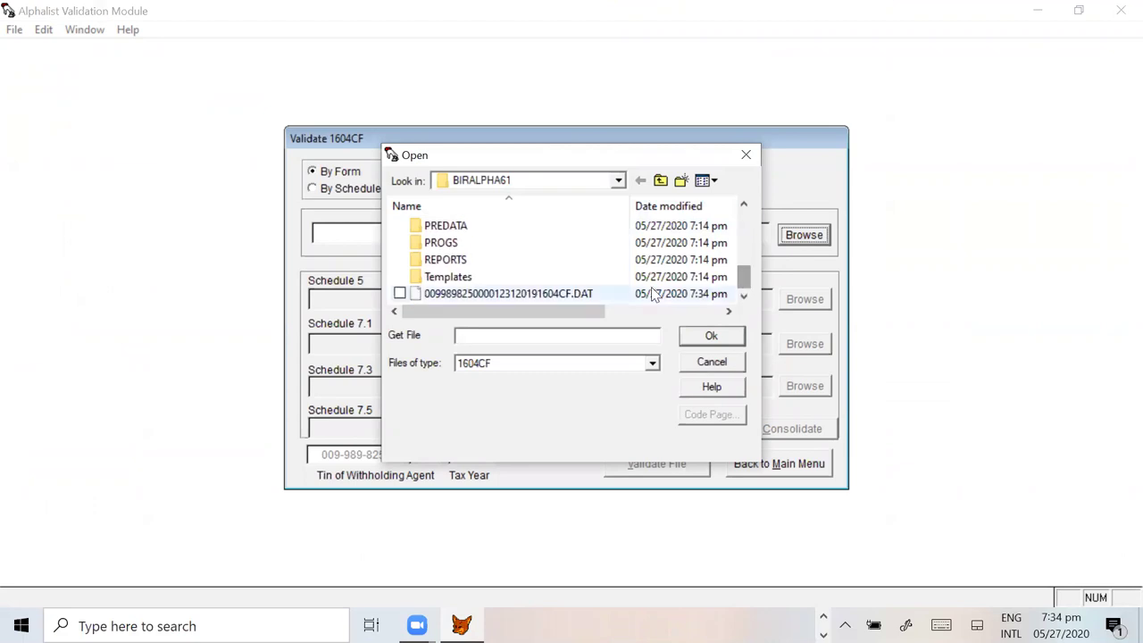
{"action": "left_click", "coordinate": [570, 296]}
{"action": "left_click", "coordinate": [714, 336]}
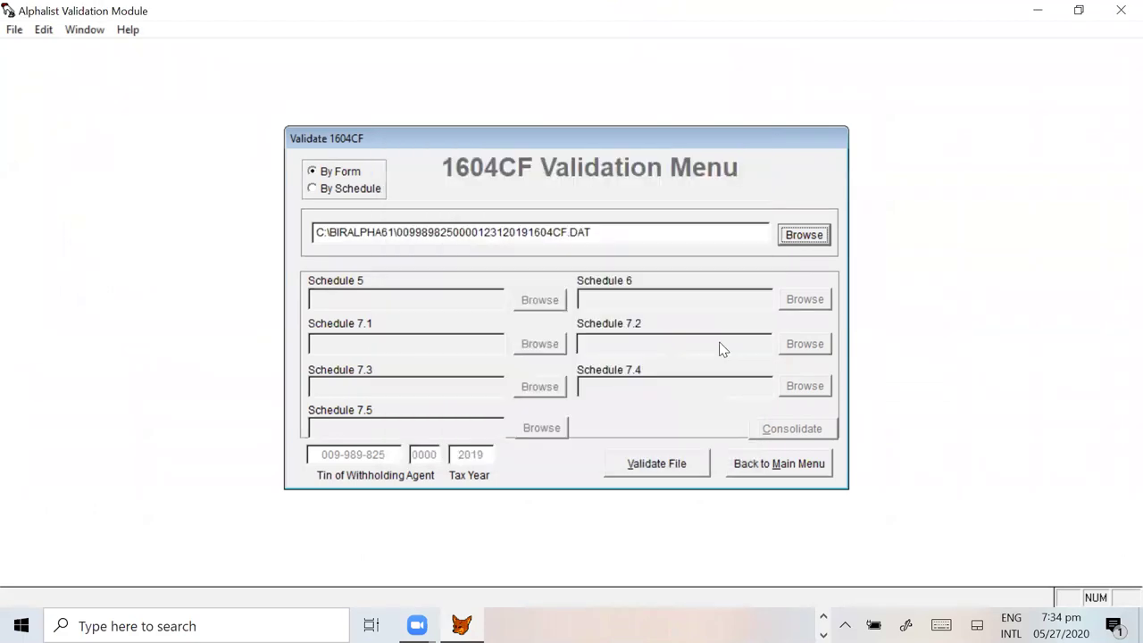
Step: Validate into the reports folder, confirm the report shows No Errors Encountered, and dismiss the messages
{"action": "left_click", "coordinate": [678, 465]}
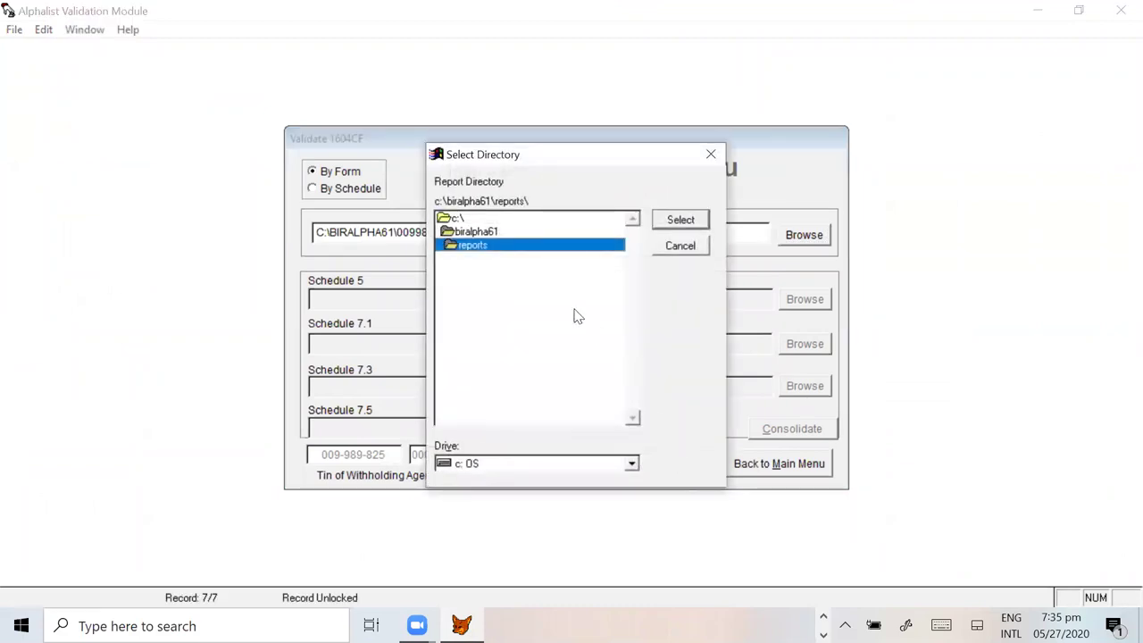
{"action": "left_click", "coordinate": [681, 219]}
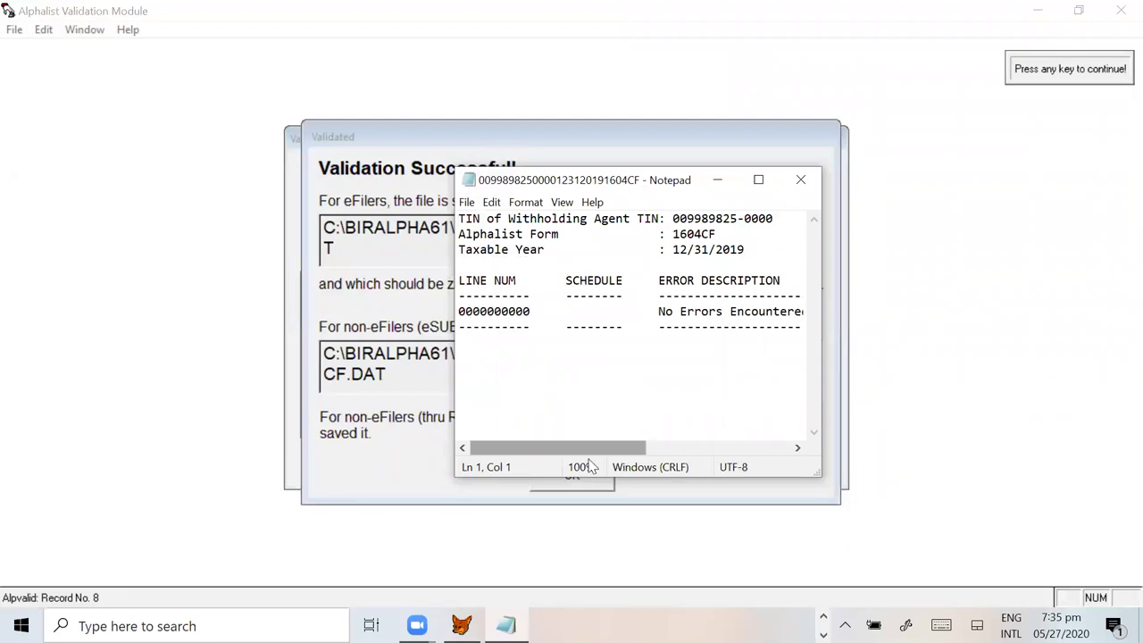
{"action": "mouse_move", "coordinate": [565, 450]}
{"action": "left_mouse_down"}
{"action": "mouse_move", "coordinate": [712, 462]}
{"action": "mouse_move", "coordinate": [583, 460]}
{"action": "left_mouse_up"}
{"action": "left_click_drag", "start_coordinate": [628, 312], "coordinate": [796, 313]}
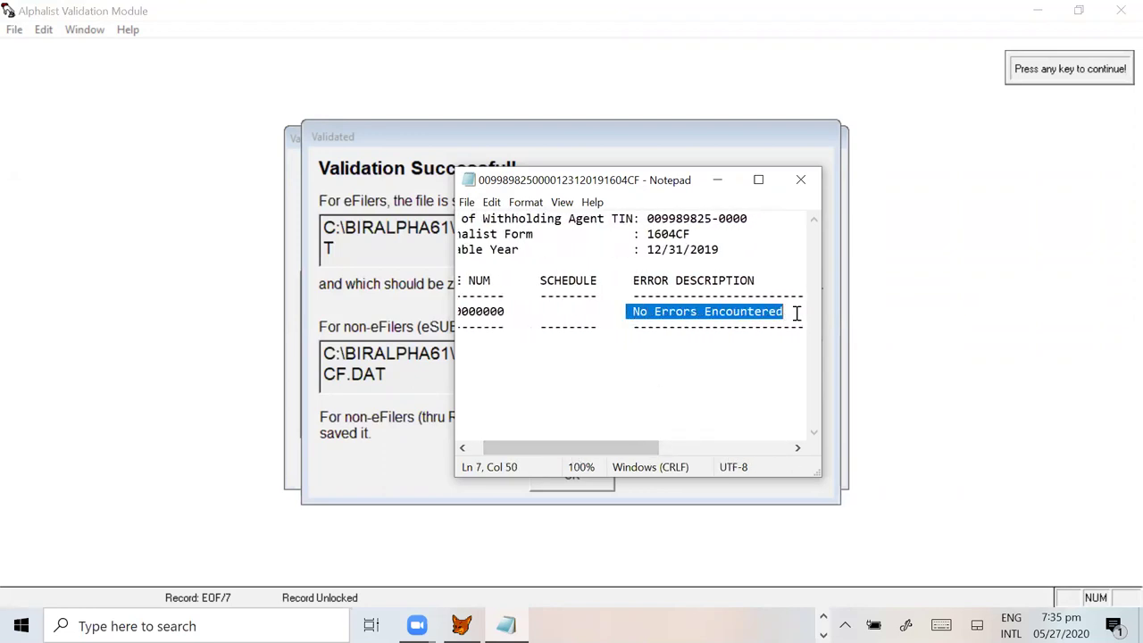
{"action": "left_click", "coordinate": [801, 180]}
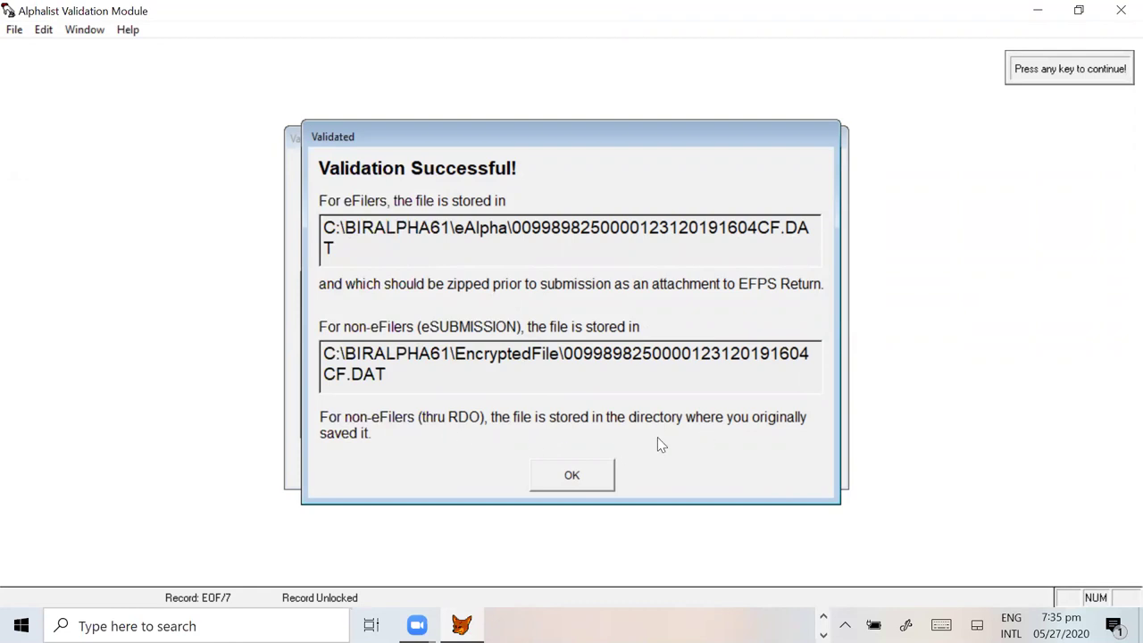
{"action": "left_click", "coordinate": [578, 476]}
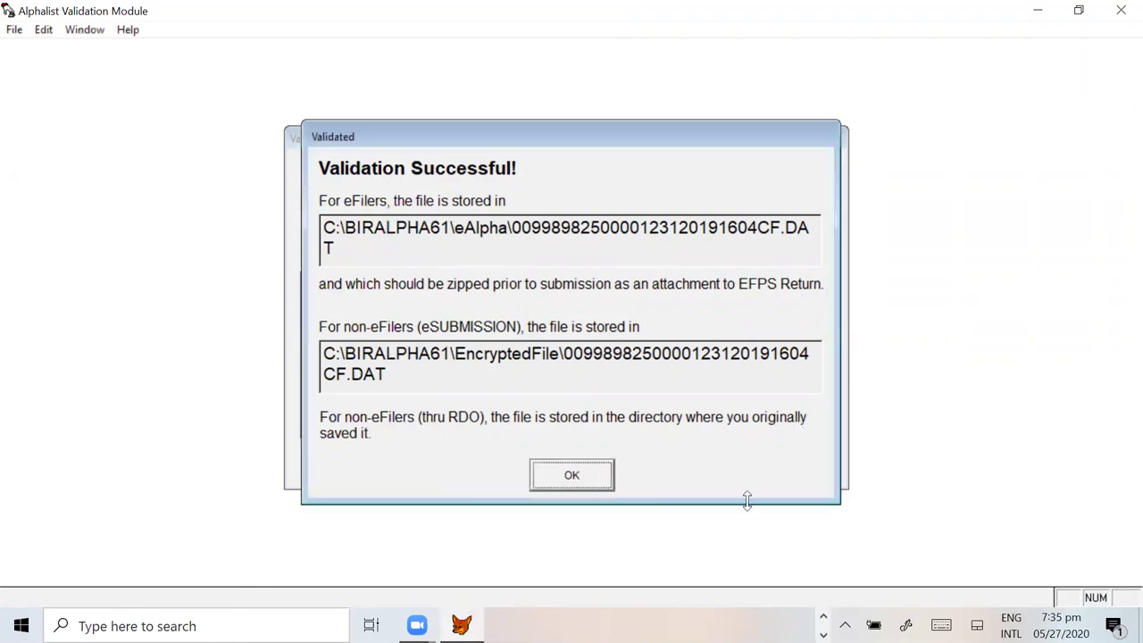
{"action": "left_click", "coordinate": [568, 475]}
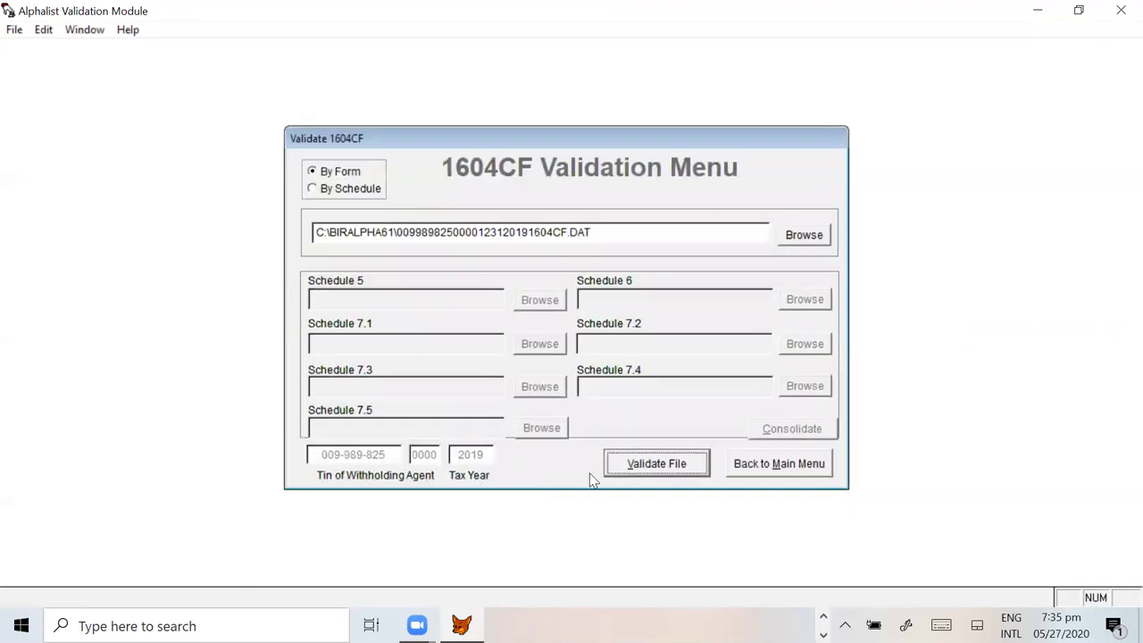
Step: Exit the Validation Module and select the generated DAT file in BIRALPHA61
{"action": "left_click", "coordinate": [795, 474]}
{"action": "left_click", "coordinate": [616, 338]}
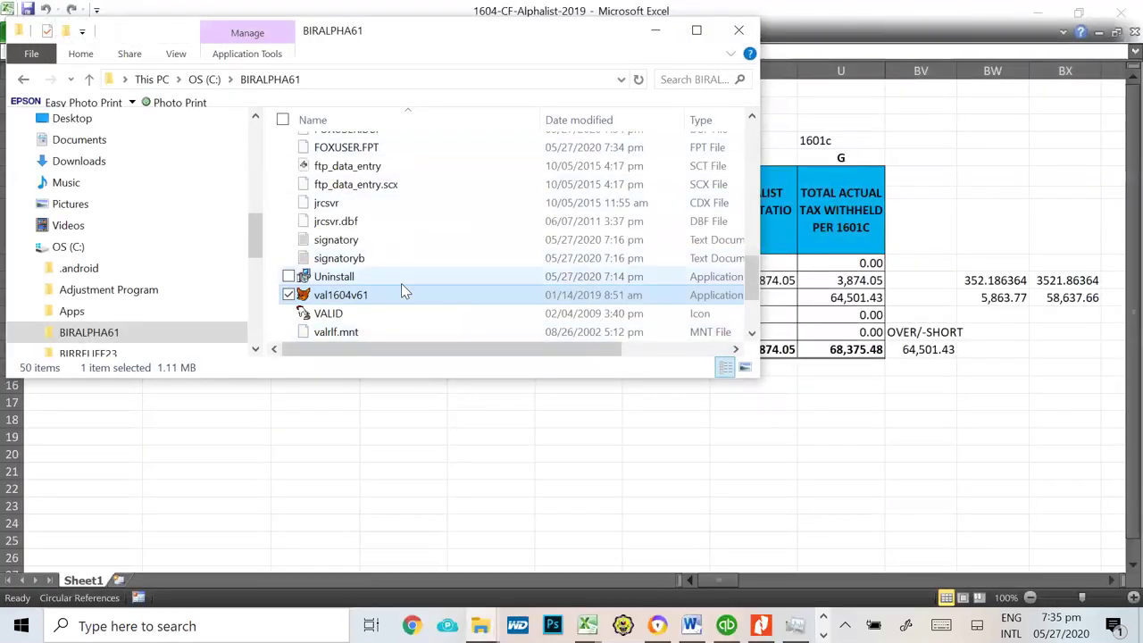
{"action": "scroll", "coordinate": [404, 280], "scroll_direction": "up", "scroll_amount": 2}
{"action": "scroll", "coordinate": [405, 279], "scroll_direction": "up", "scroll_amount": 5}
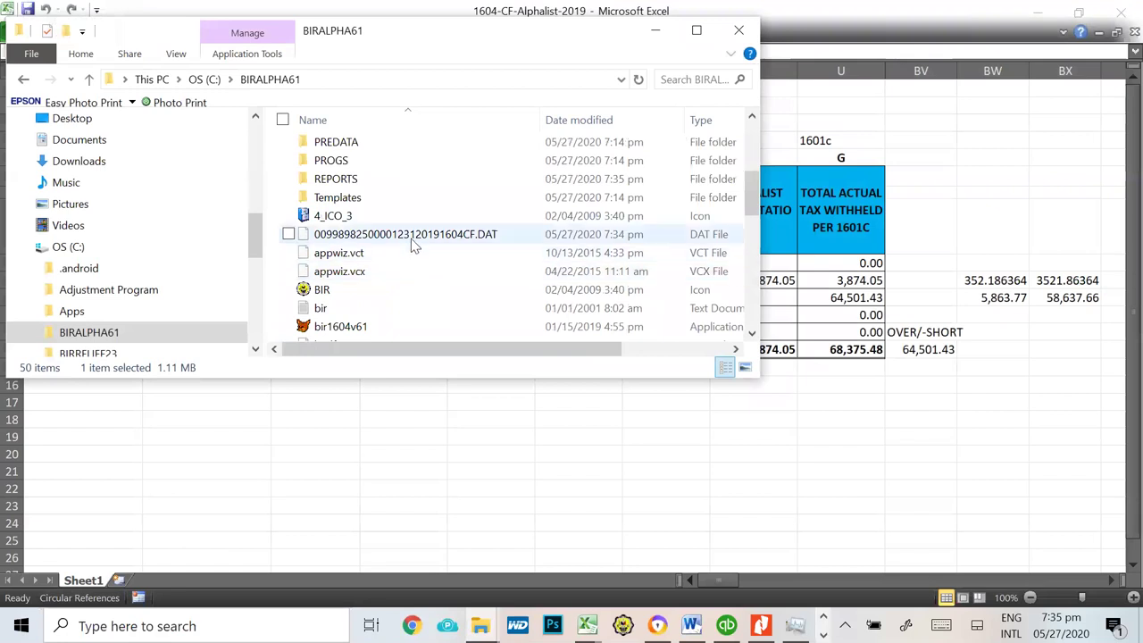
{"action": "left_click", "coordinate": [411, 236]}
Step: Close the BIRALPHA61 folder window and switch to Chrome
{"action": "scroll", "coordinate": [451, 286], "scroll_direction": "down", "scroll_amount": 6}
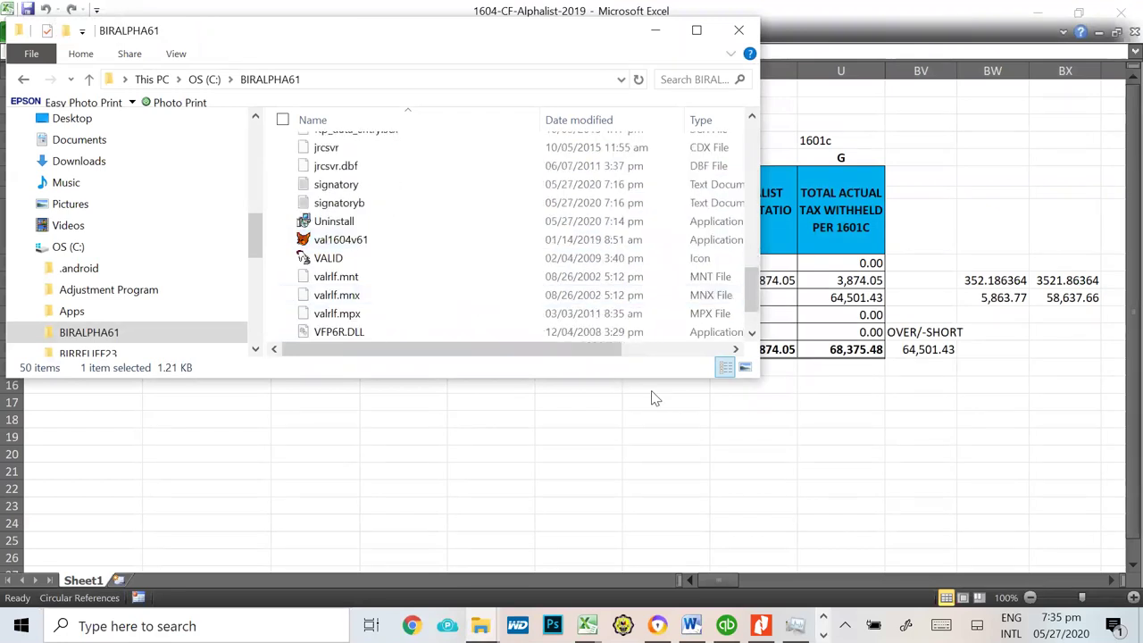
{"action": "left_click", "coordinate": [480, 626]}
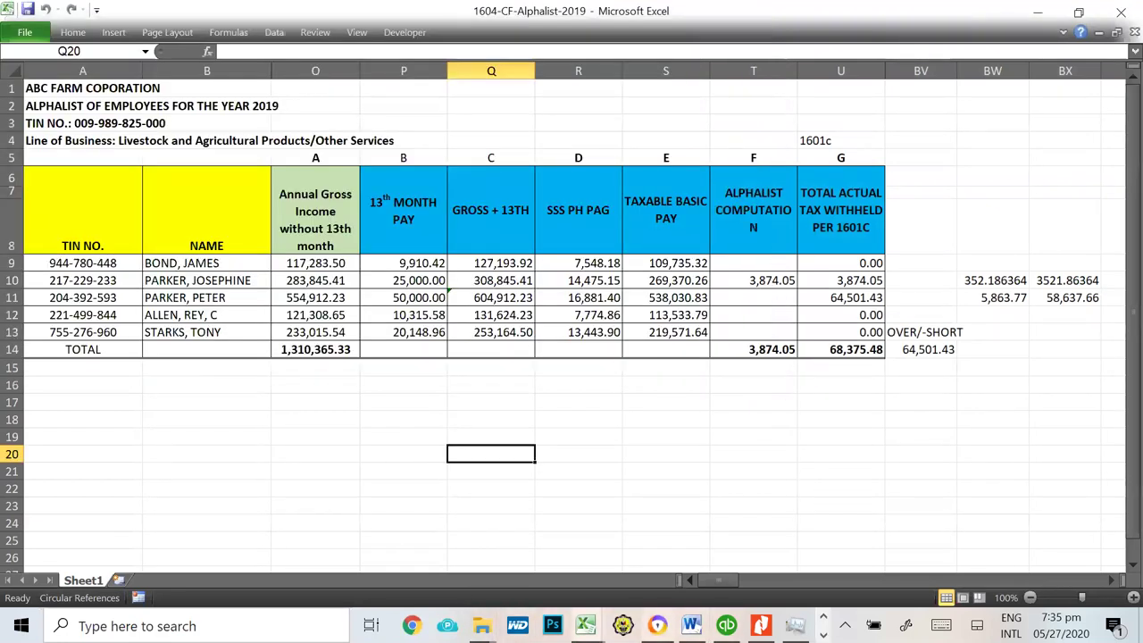
{"action": "left_click", "coordinate": [410, 626]}
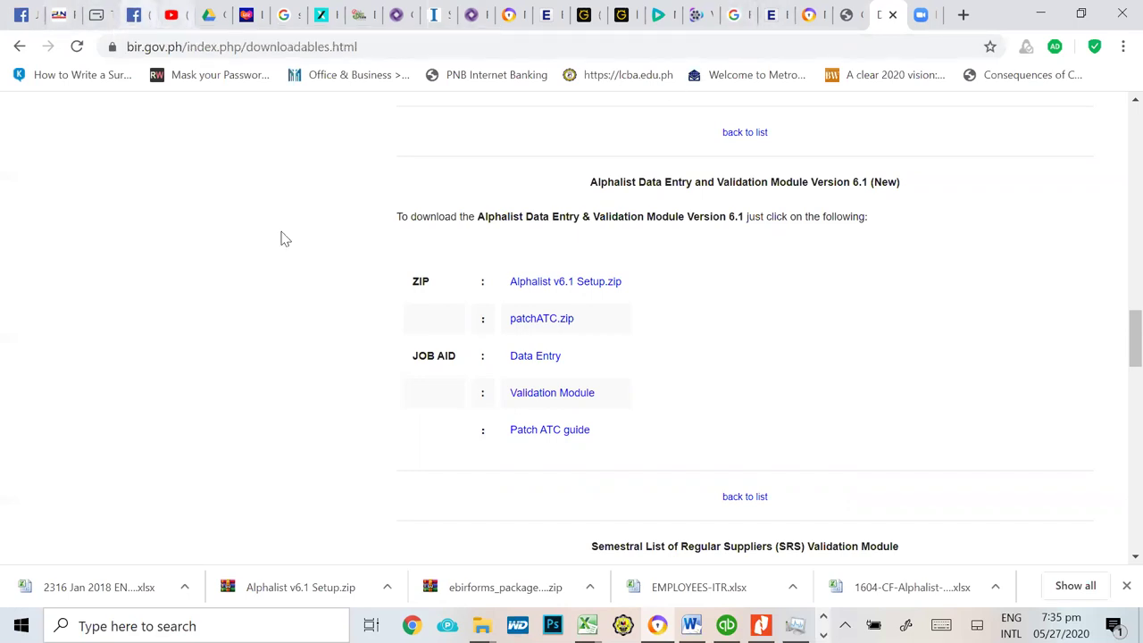
Step: Open gmail.com in a new Chrome tab and start a new message
{"action": "left_click", "coordinate": [964, 15]}
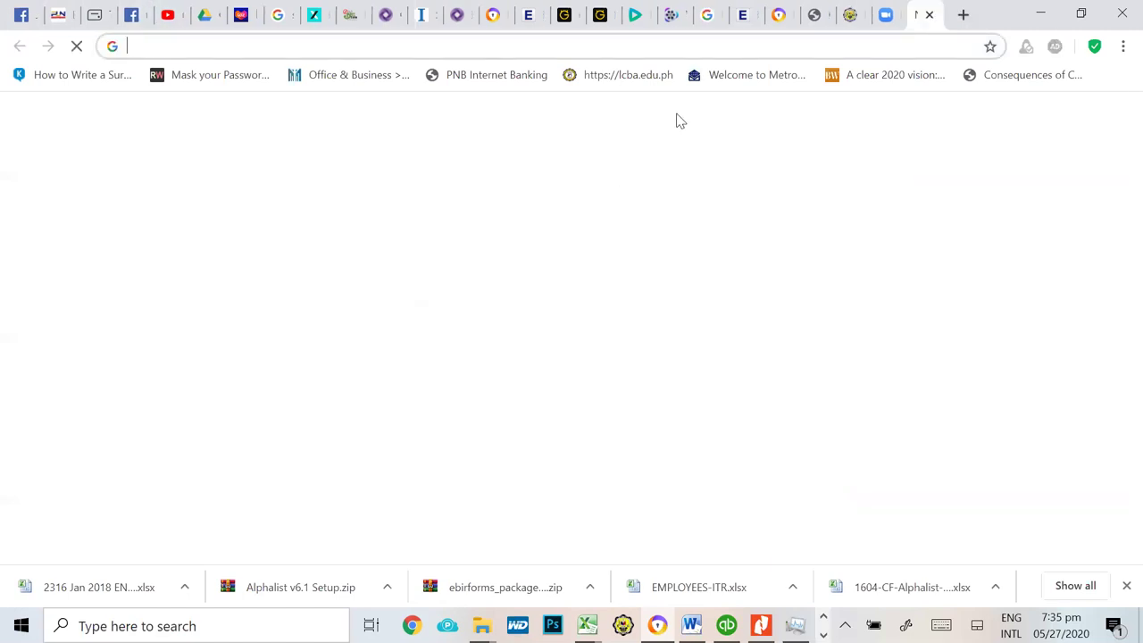
{"action": "type", "text": "gmail.com"}
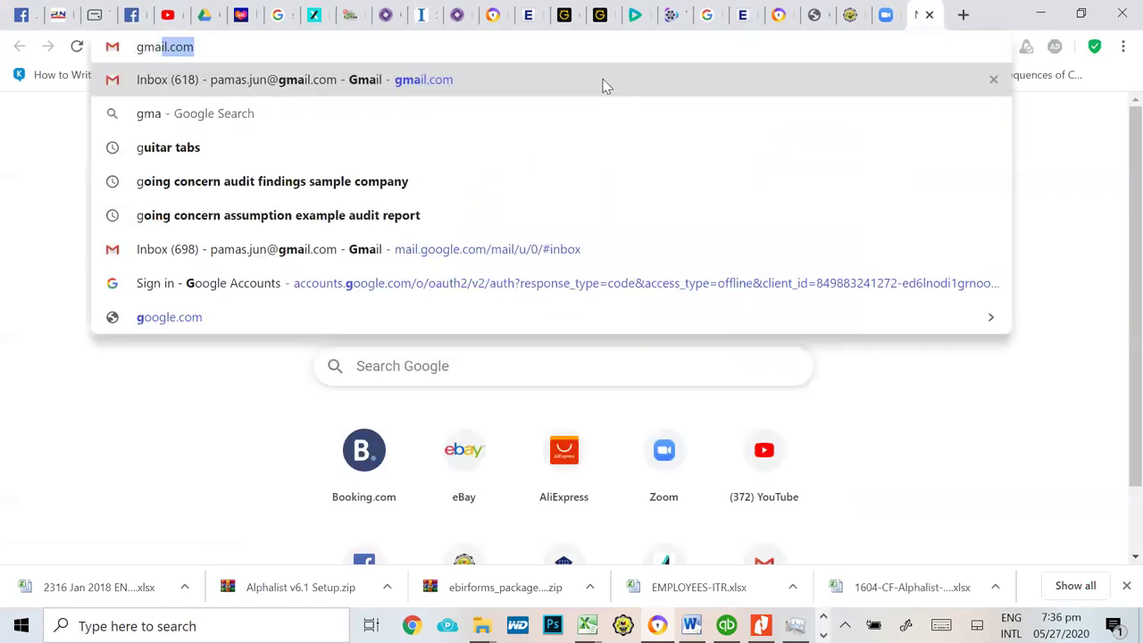
{"action": "key", "text": "Return"}
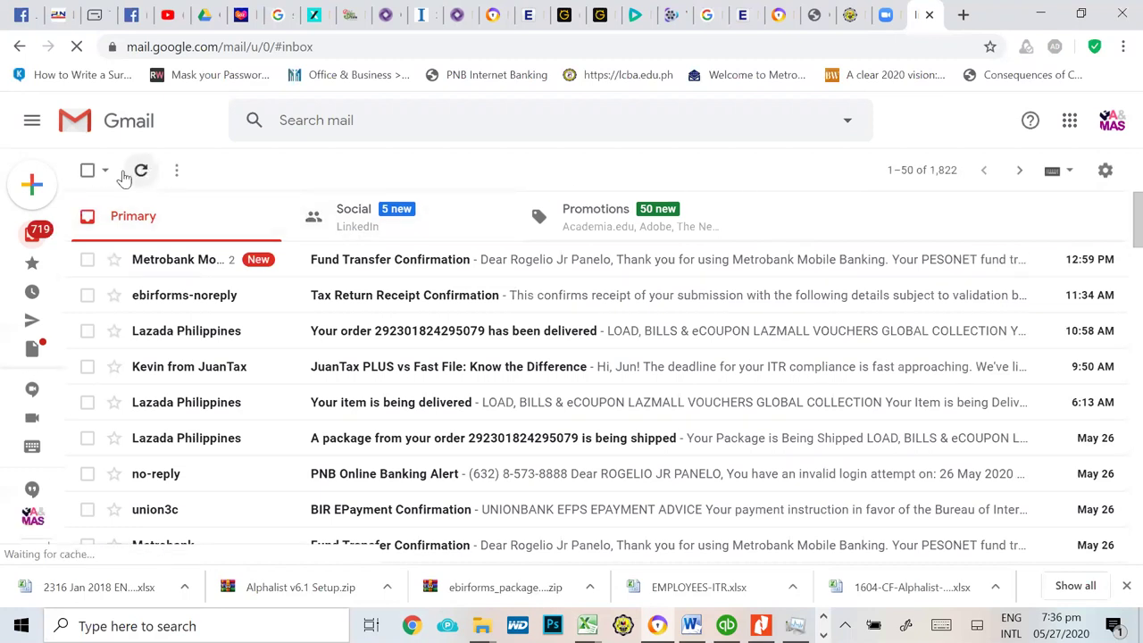
{"action": "left_click", "coordinate": [35, 186]}
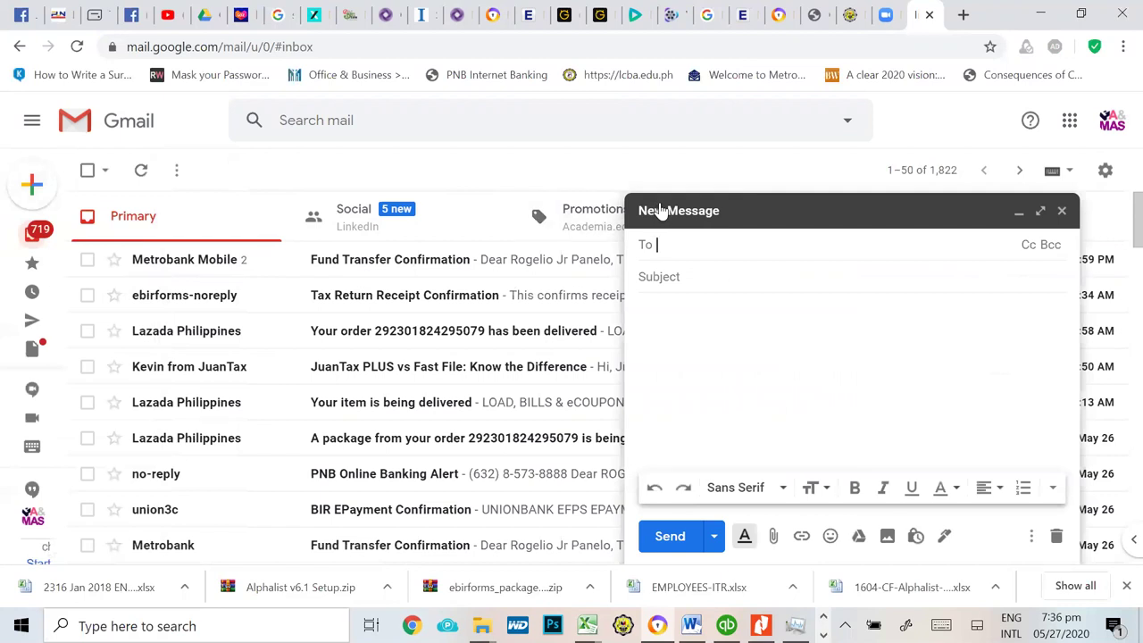
Step: Address the message to BIR eSubmission, subject '1604CF FOR THE YEAR 2019 (ABC FARM CORP)', body 'Please see attached file.'
{"action": "type", "text": "esub"}
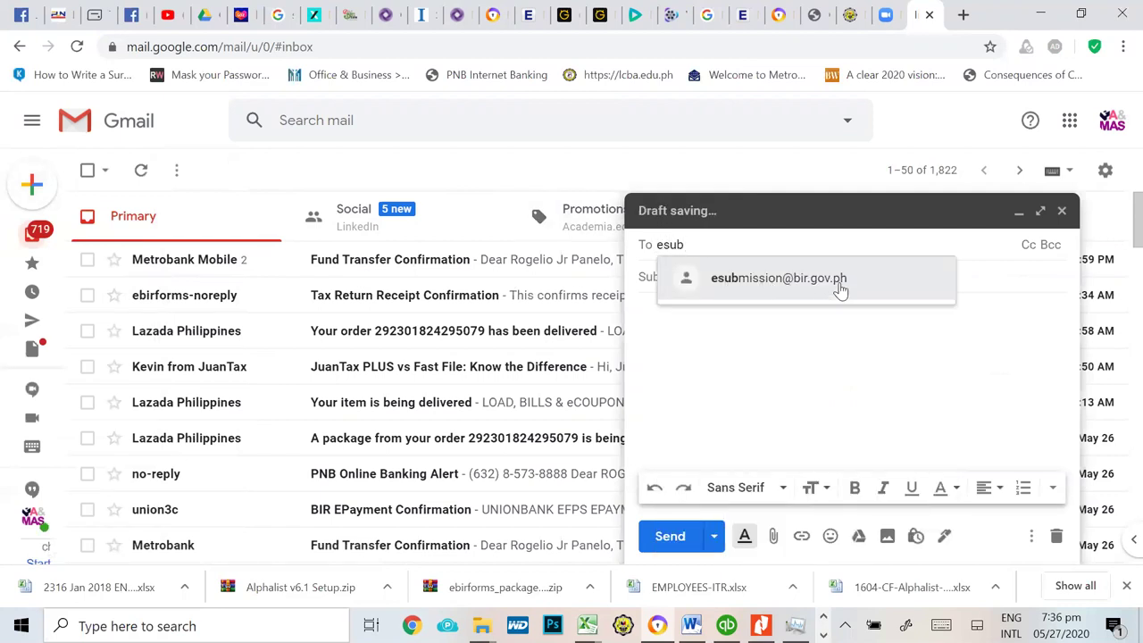
{"action": "left_click", "coordinate": [839, 284]}
{"action": "left_click", "coordinate": [698, 278]}
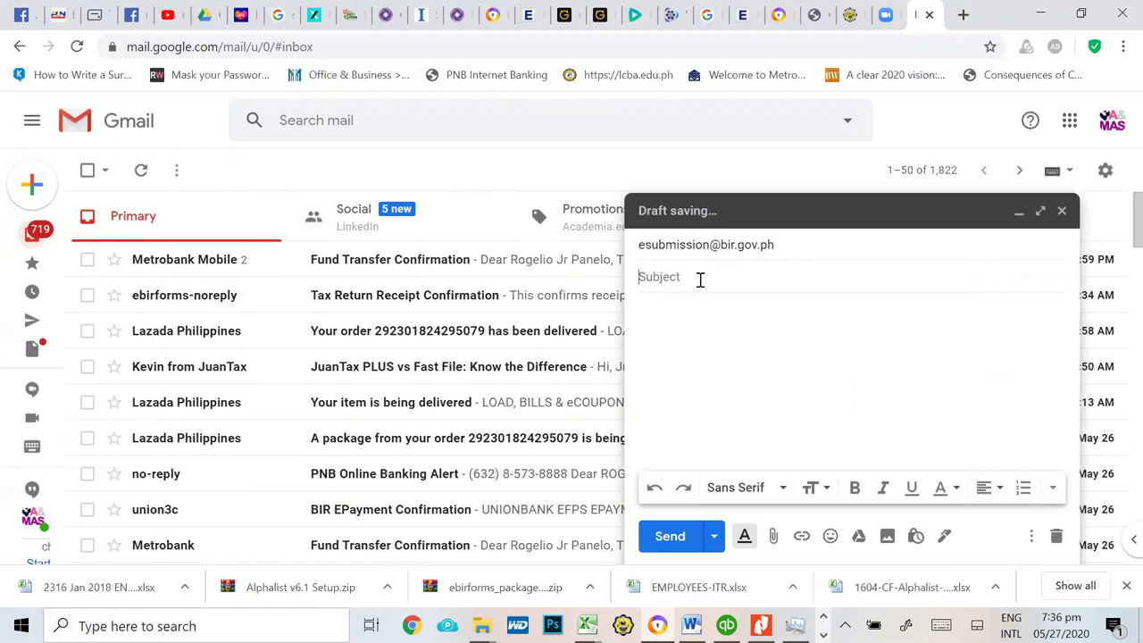
{"action": "type", "text": "16"}
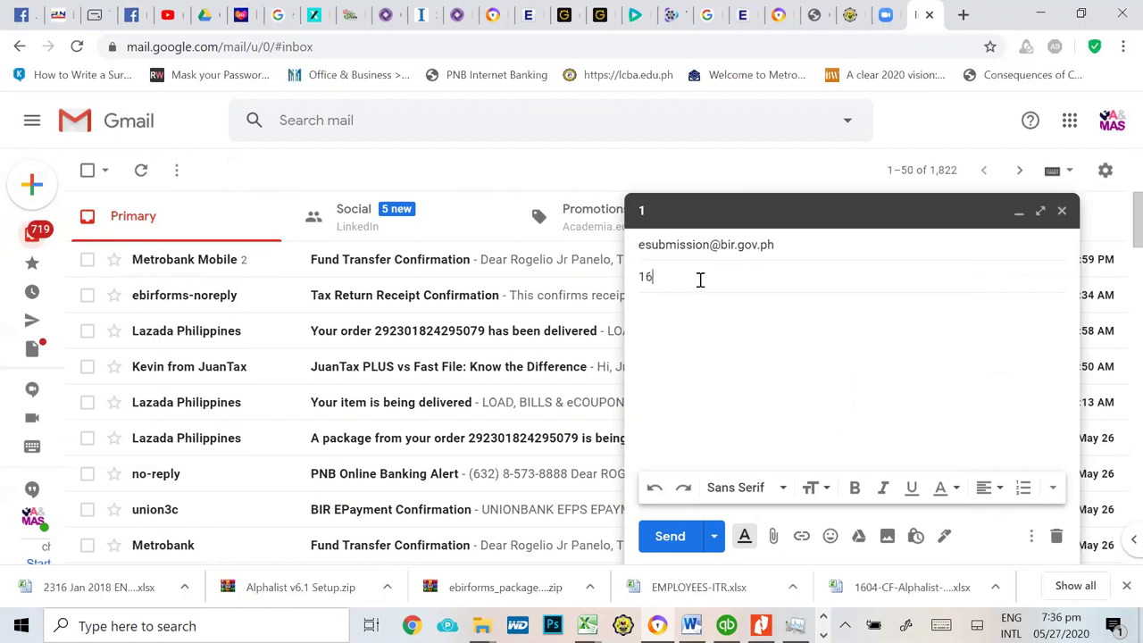
{"action": "type", "text": "04CGF"}
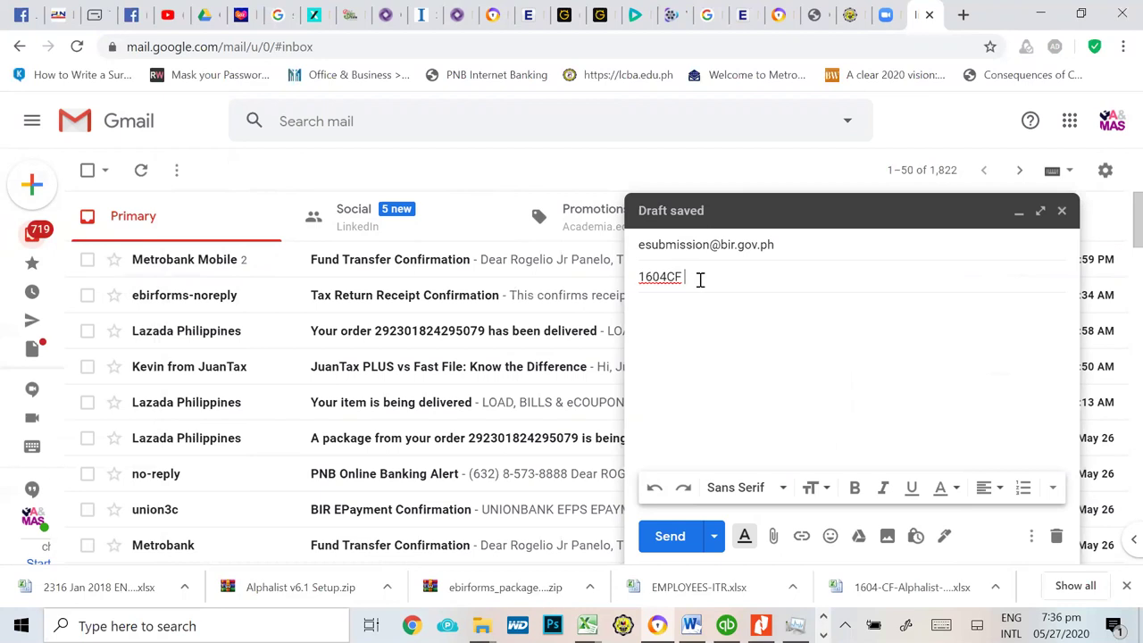
{"action": "type", "text": "FOR THE YEAR 201"}
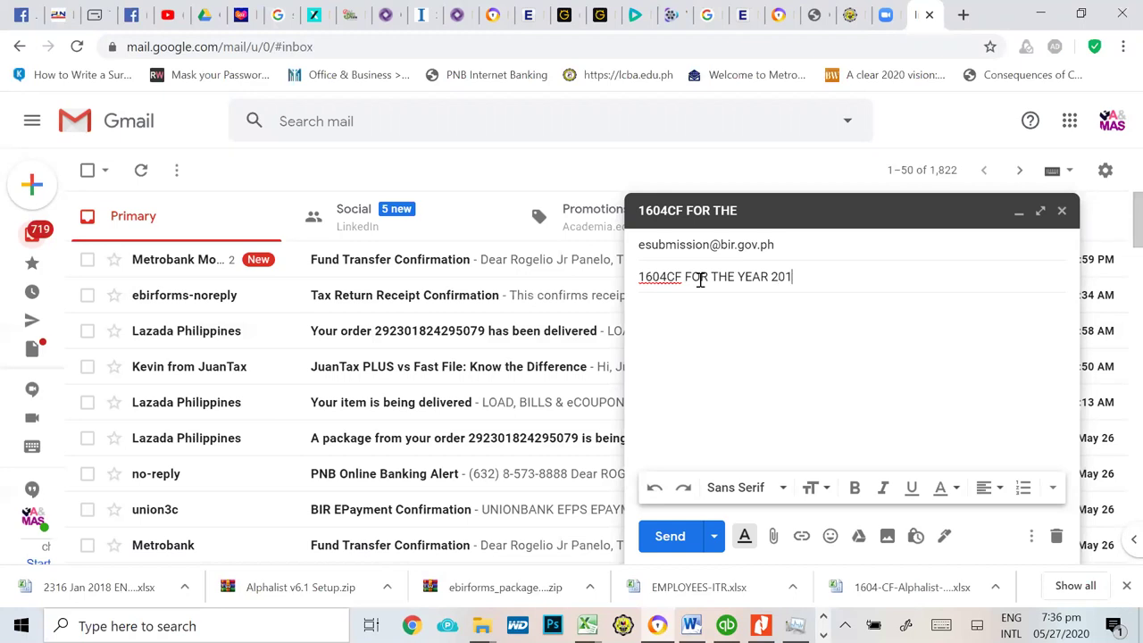
{"action": "type", "text": "9 (ABC FARM CORP"}
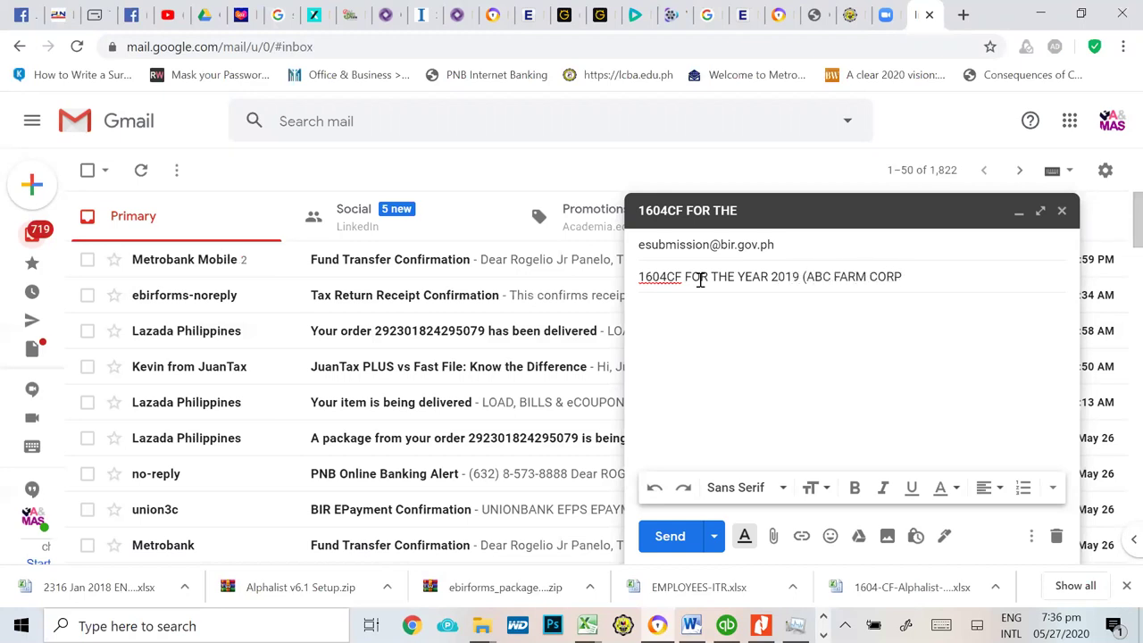
{"action": "left_click", "coordinate": [708, 308]}
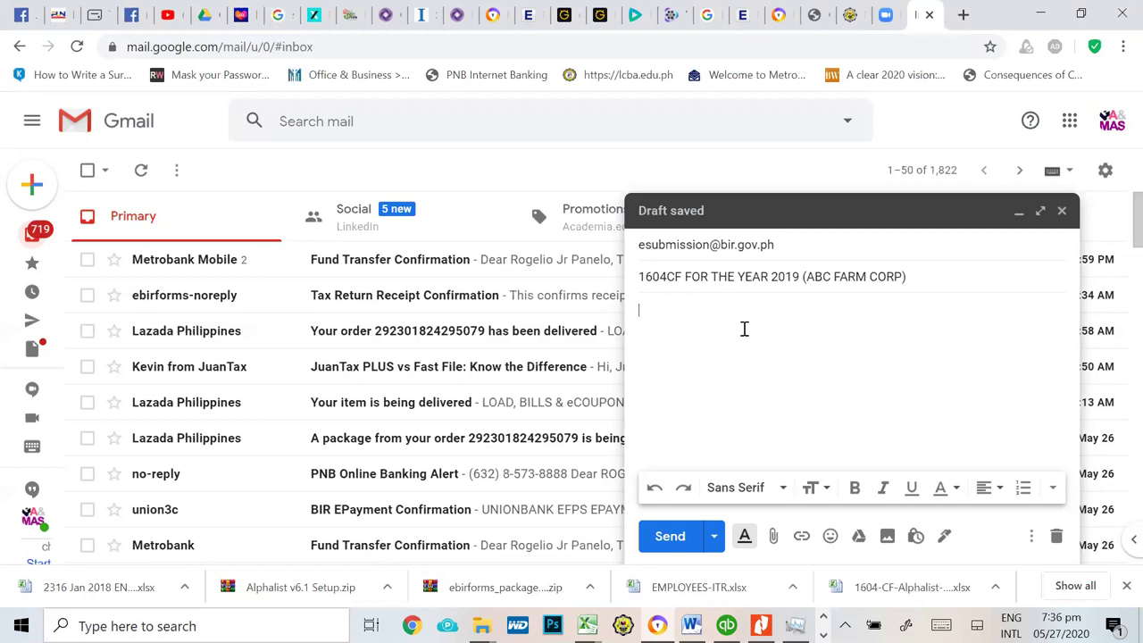
{"action": "type", "text": "pLE"}
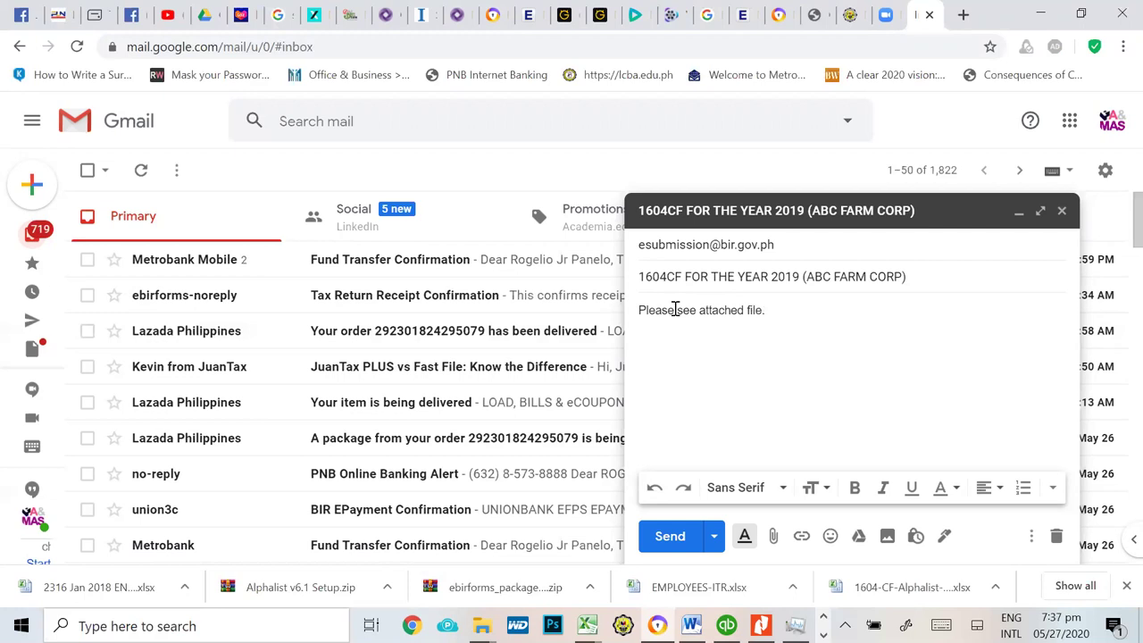
Step: Attach the 1604CF DAT file from C:\BIRALPHA61 to the draft
{"action": "left_click", "coordinate": [773, 536]}
{"action": "left_click", "coordinate": [774, 536]}
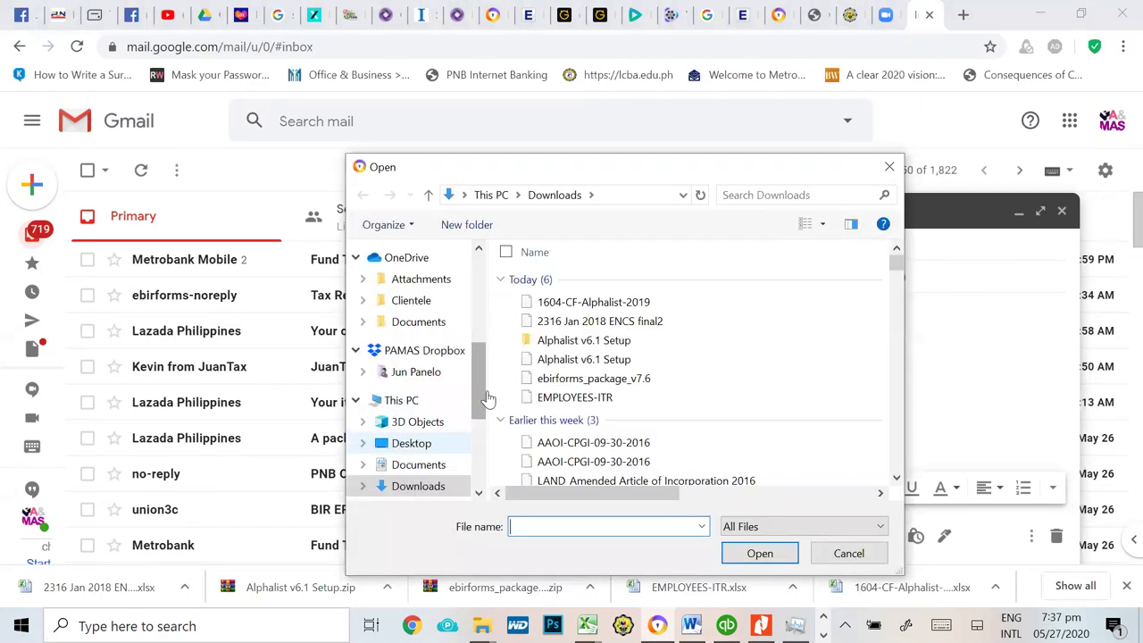
{"action": "left_click_drag", "start_coordinate": [479, 375], "coordinate": [479, 420]}
{"action": "left_click", "coordinate": [408, 430]}
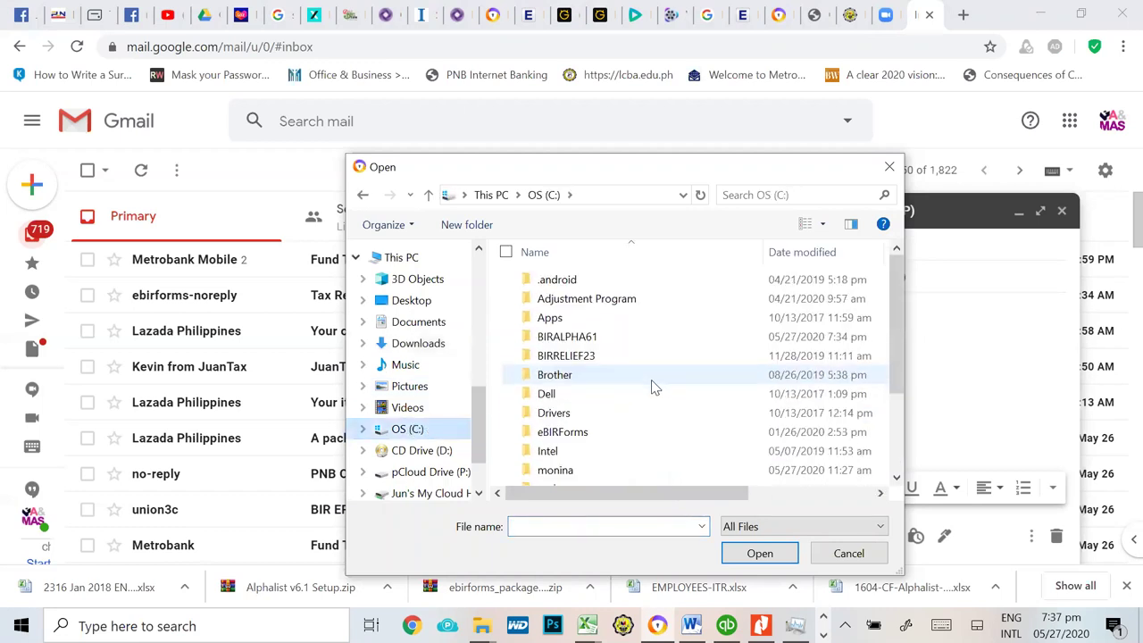
{"action": "left_click", "coordinate": [579, 341]}
{"action": "double_click", "coordinate": [578, 340]}
{"action": "left_click_drag", "start_coordinate": [890, 272], "coordinate": [904, 323]}
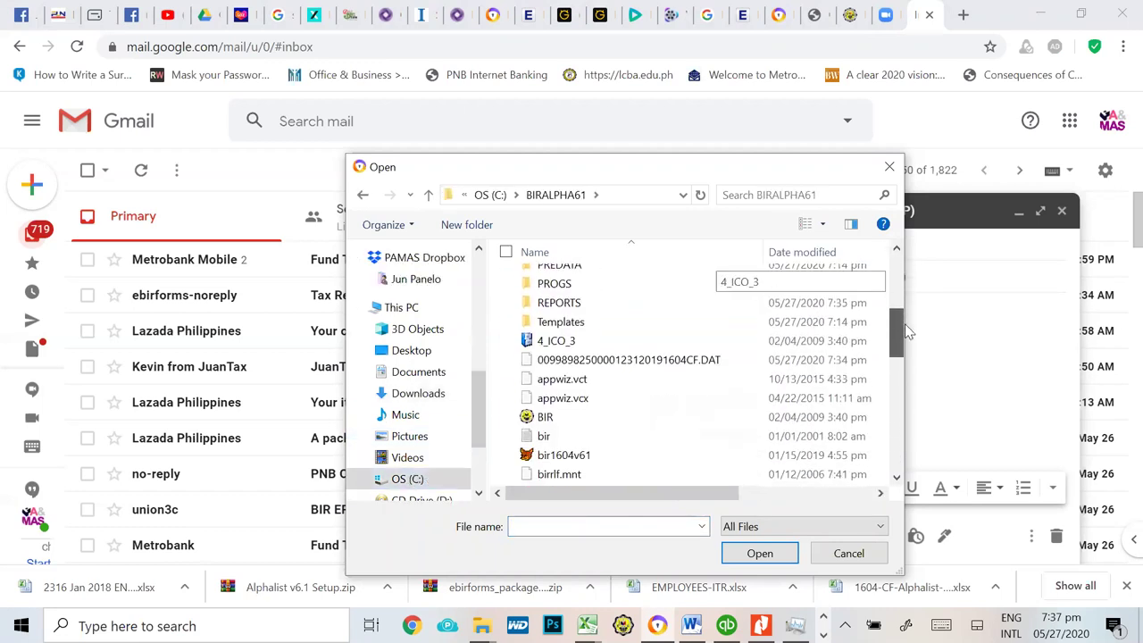
{"action": "left_click", "coordinate": [659, 360]}
{"action": "left_click", "coordinate": [759, 554]}
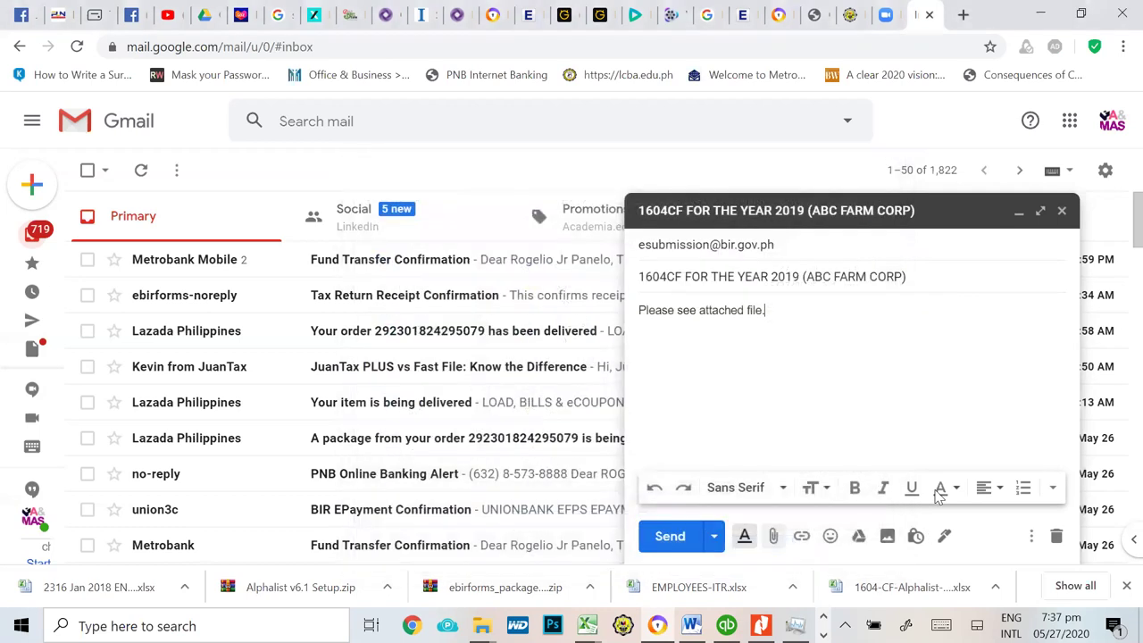
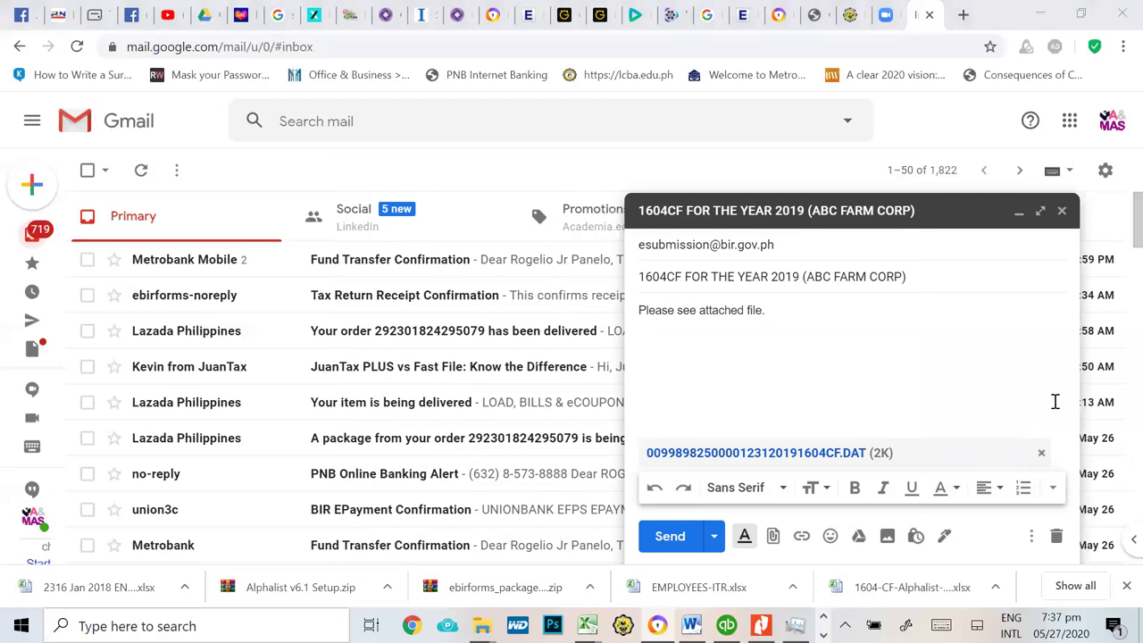
Step: Switch from the Gmail 1604CF draft to the Book4 workbook and point out the 2316 printing step
{"action": "key", "text": "alt+Tab"}
{"action": "key", "text": "Tab"}
{"action": "key", "text": "Tab"}
{"action": "key", "text": "Tab"}
{"action": "key", "text": "Tab"}
{"action": "key", "text": "Tab"}
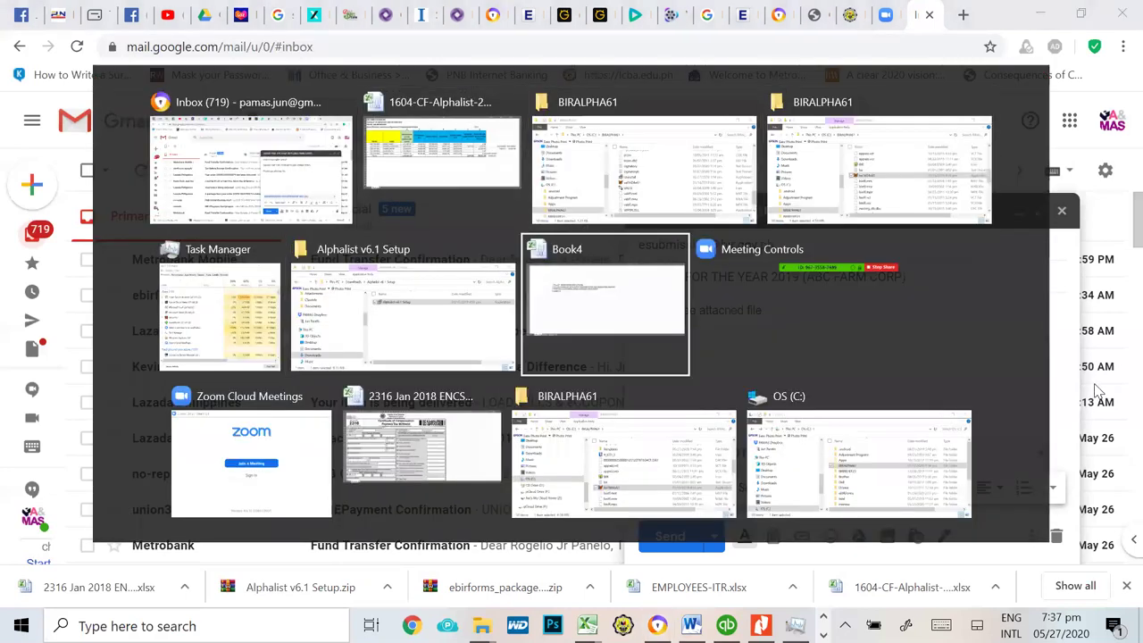
{"action": "left_click", "coordinate": [213, 252]}
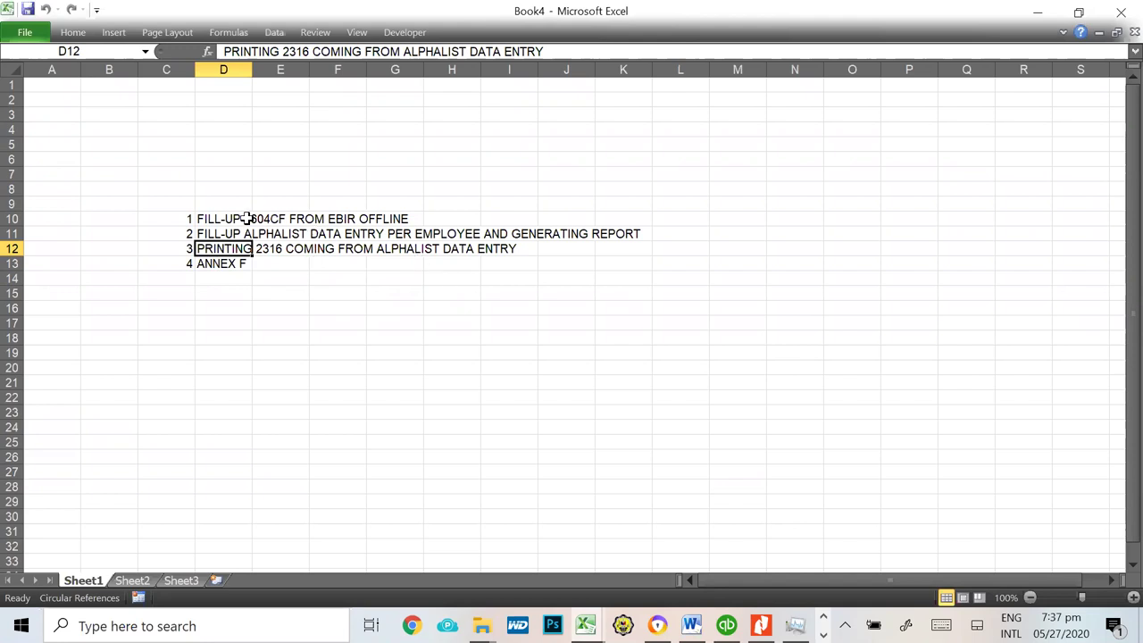
Step: Walk through the Book4 steps from filling 1604CF to ANNEX F, then preview the other open workbooks
{"action": "left_click", "coordinate": [204, 221]}
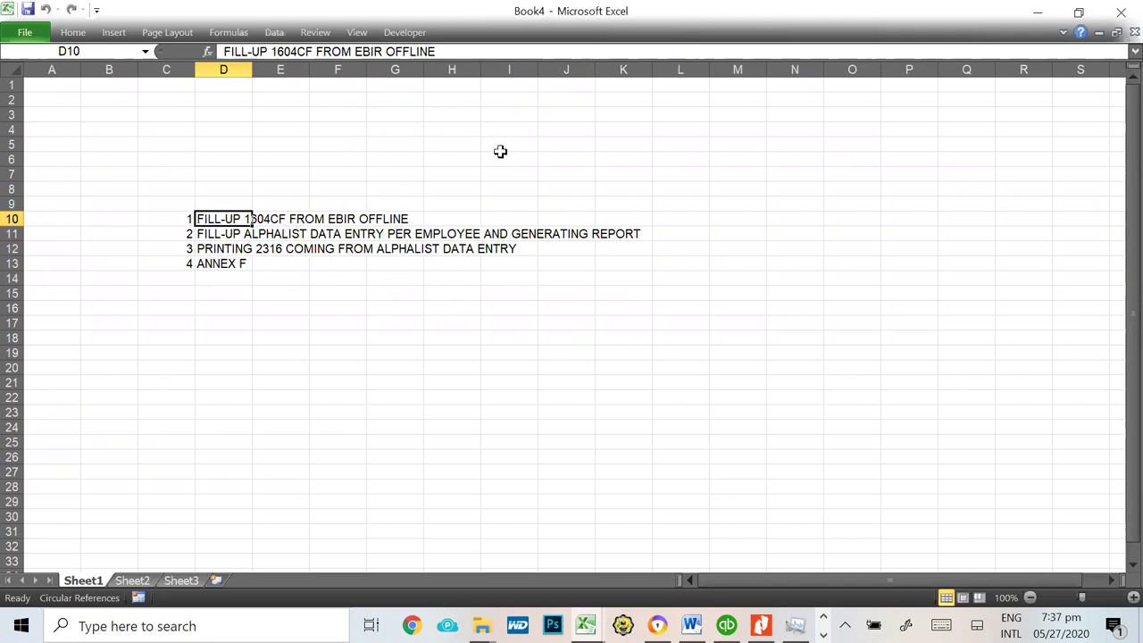
{"action": "left_click", "coordinate": [443, 217]}
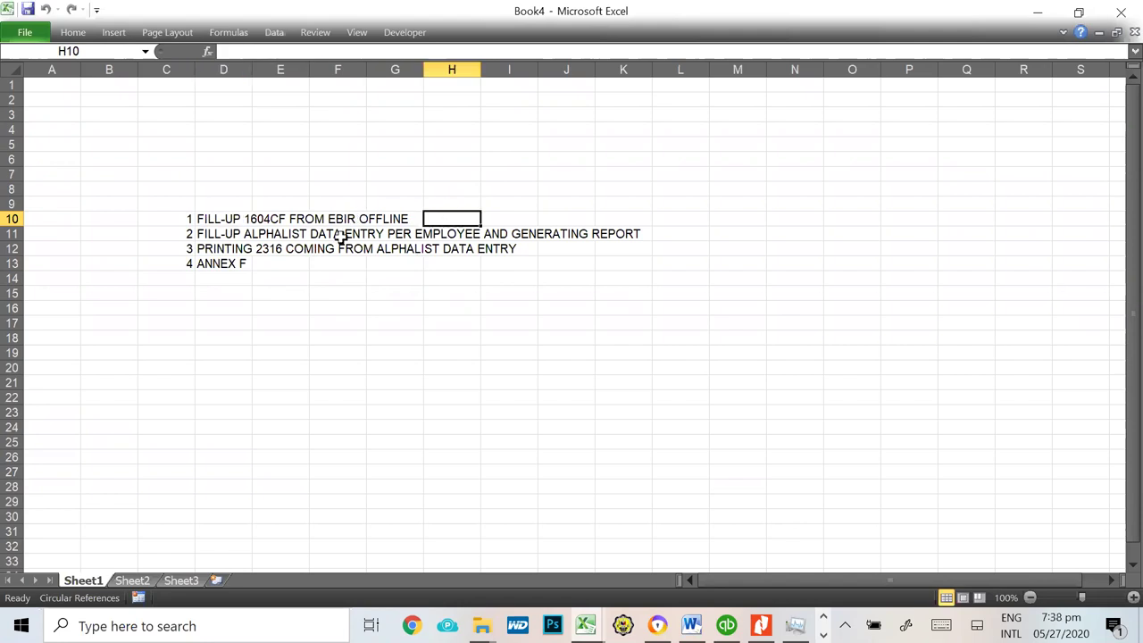
{"action": "left_click", "coordinate": [554, 233]}
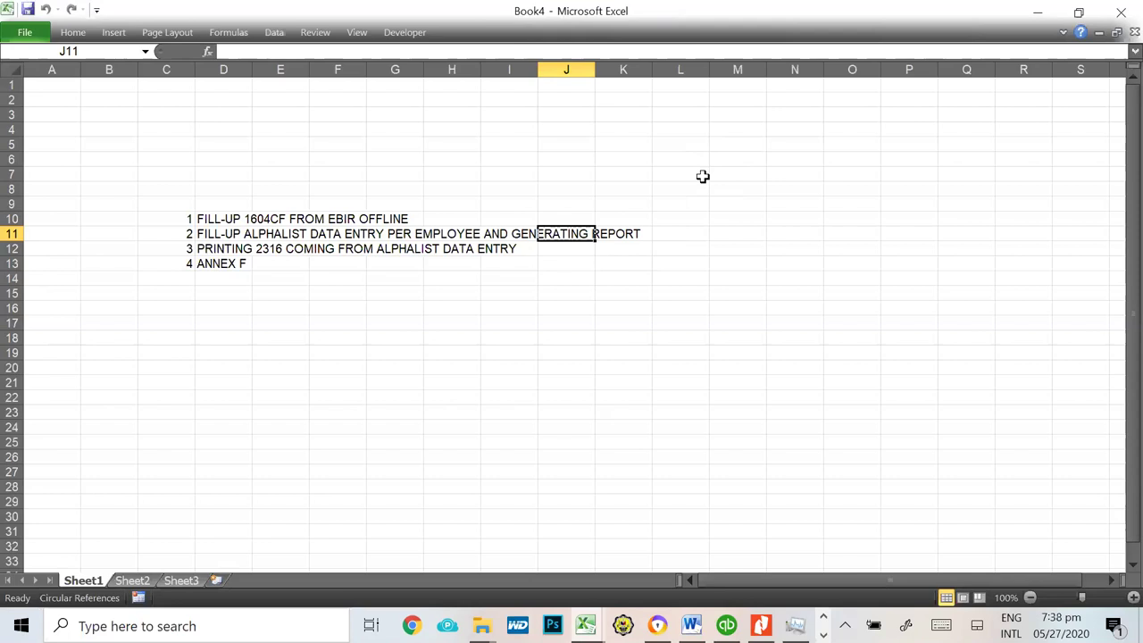
{"action": "left_click", "coordinate": [210, 261]}
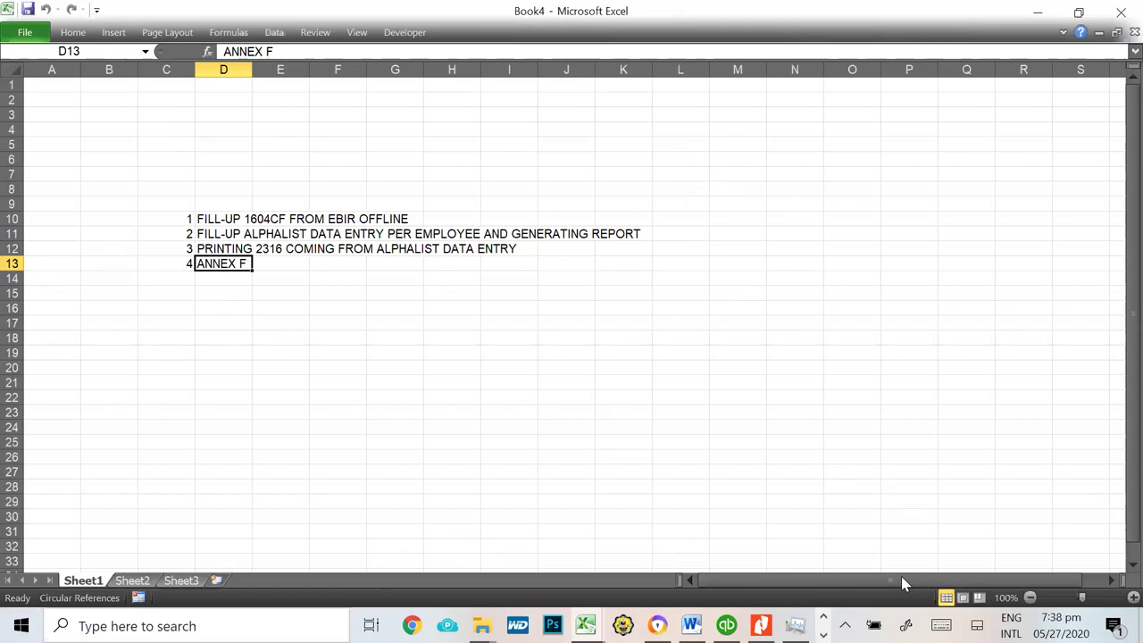
{"action": "left_click", "coordinate": [586, 625]}
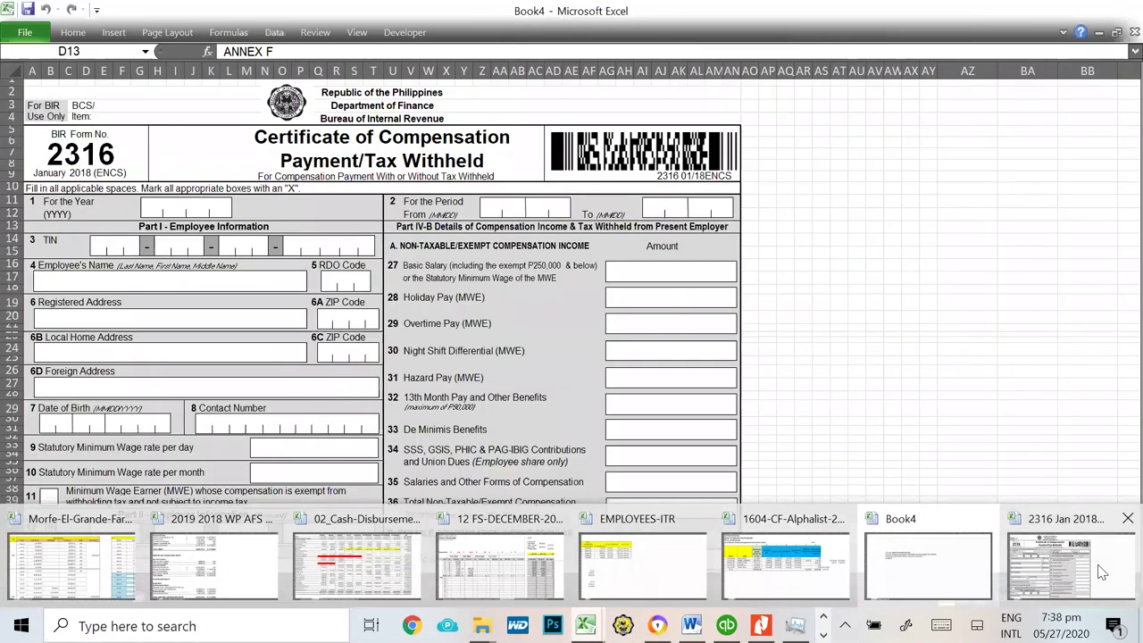
Step: Bring the blank 2316 Jan 2018 ENCS final2 certificate form to the front
{"action": "left_click", "coordinate": [1101, 572]}
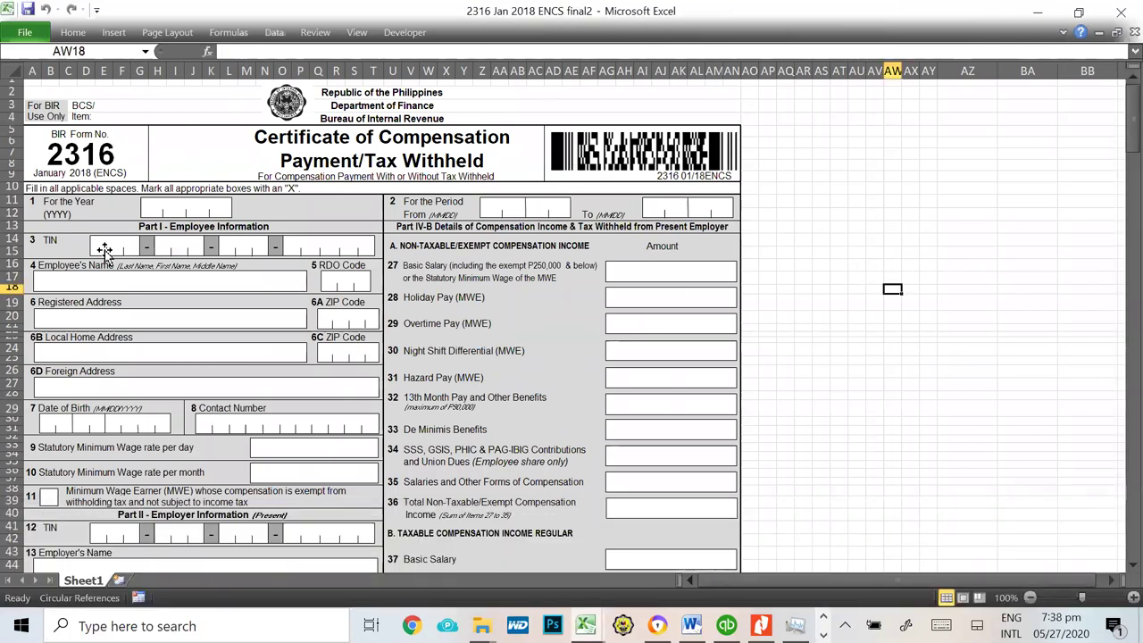
{"action": "left_click", "coordinate": [616, 162]}
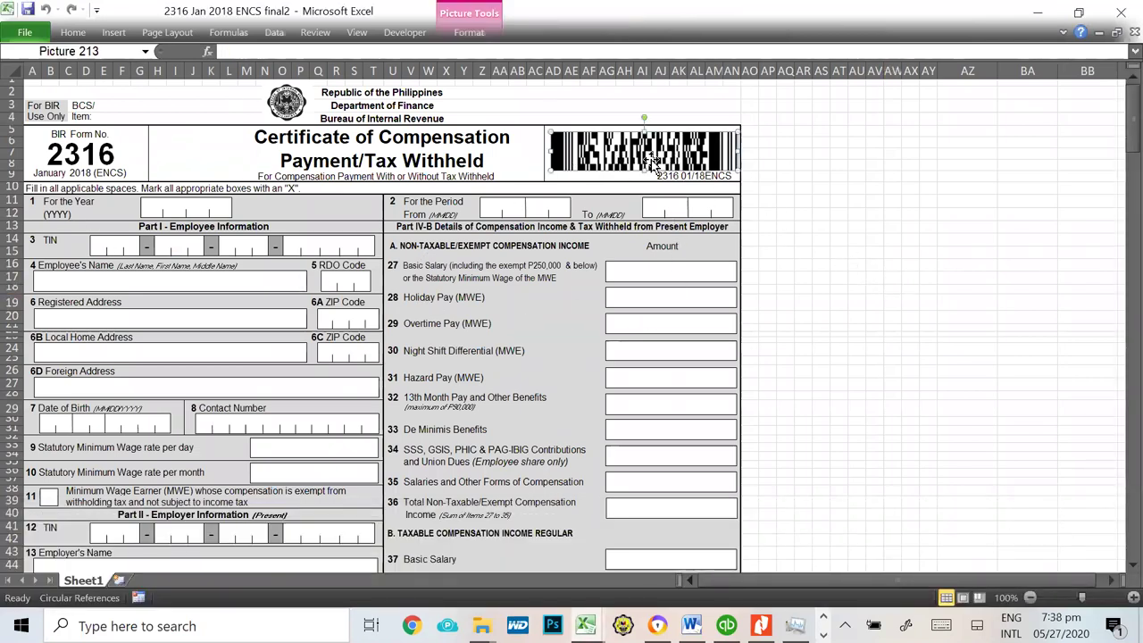
{"action": "left_click", "coordinate": [819, 188]}
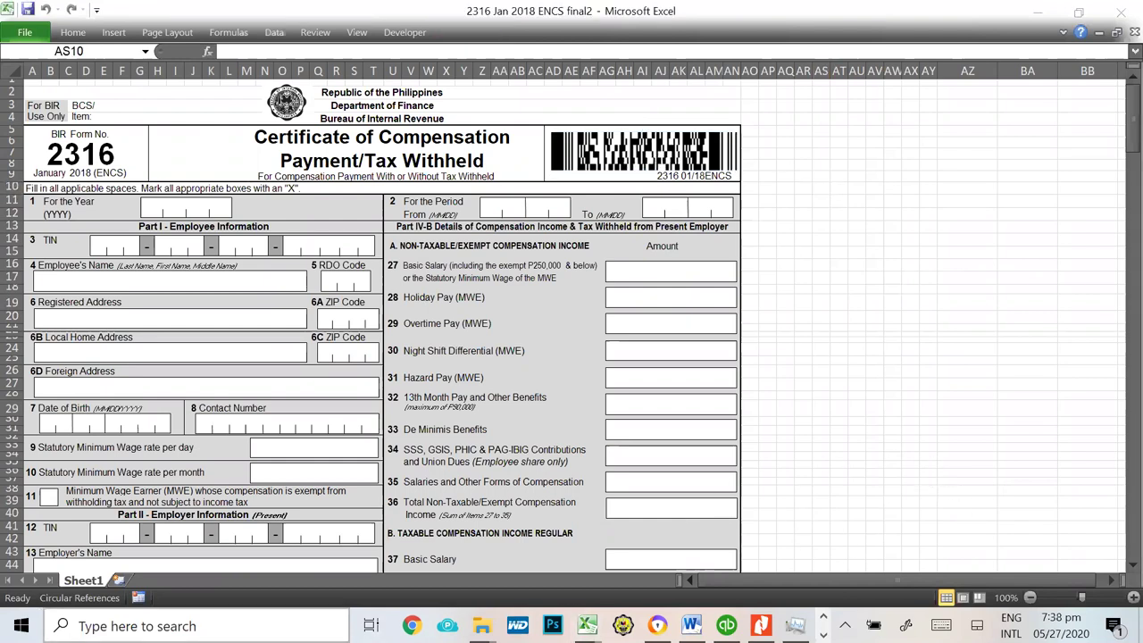
Step: Clear the search panel and recent folders list, then open File Explorer over the form
{"action": "left_click", "coordinate": [174, 626]}
{"action": "left_click", "coordinate": [897, 290]}
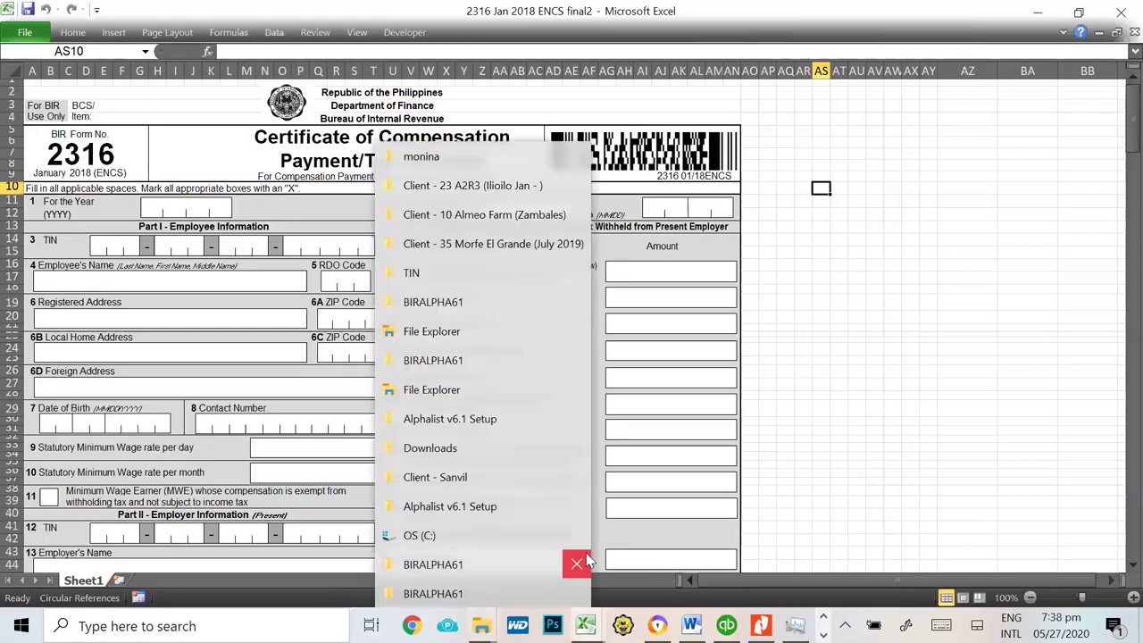
{"action": "left_click", "coordinate": [858, 419]}
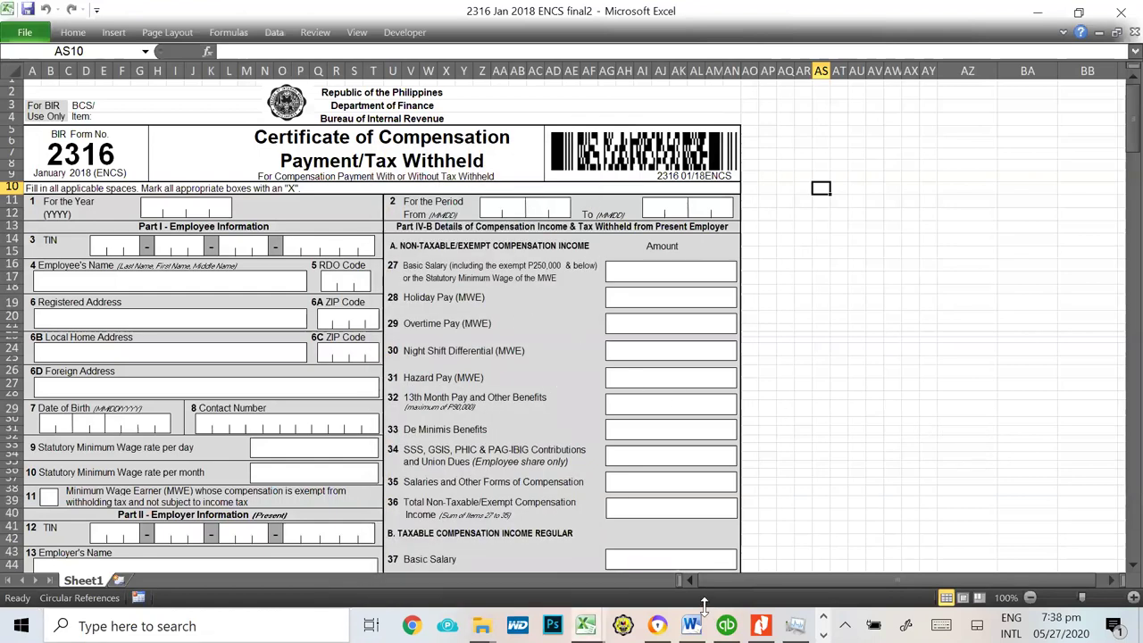
{"action": "key", "text": "super+e"}
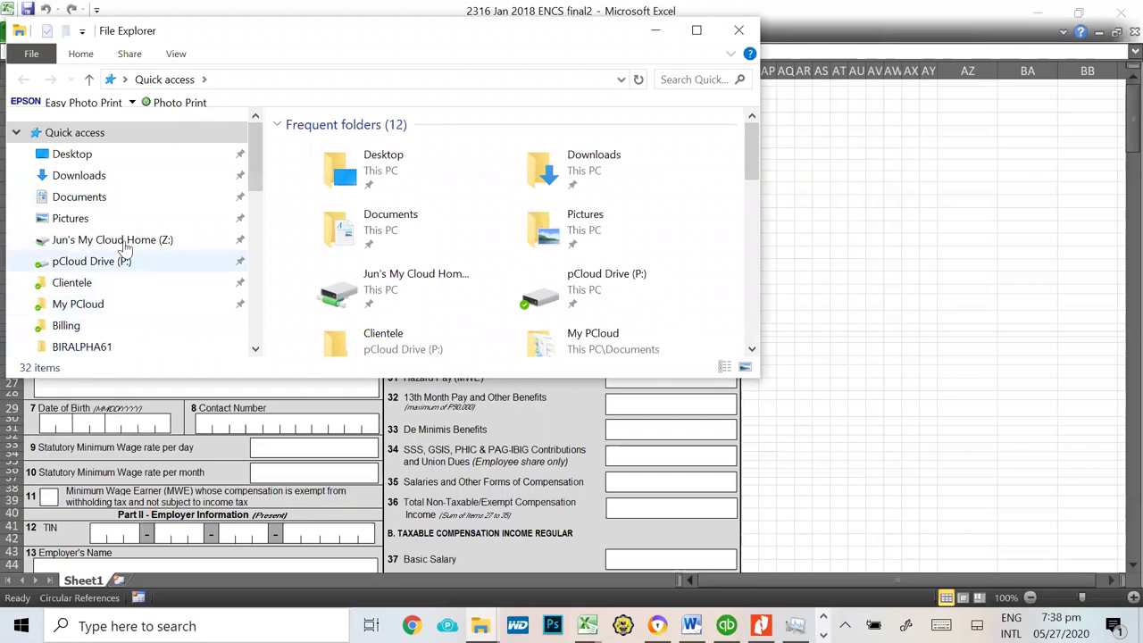
Step: Launch bir1604v61 from the BIRALPHA61 folder on OS (C:) to reach the Alphalist login
{"action": "left_click_drag", "start_coordinate": [252, 176], "coordinate": [248, 321]}
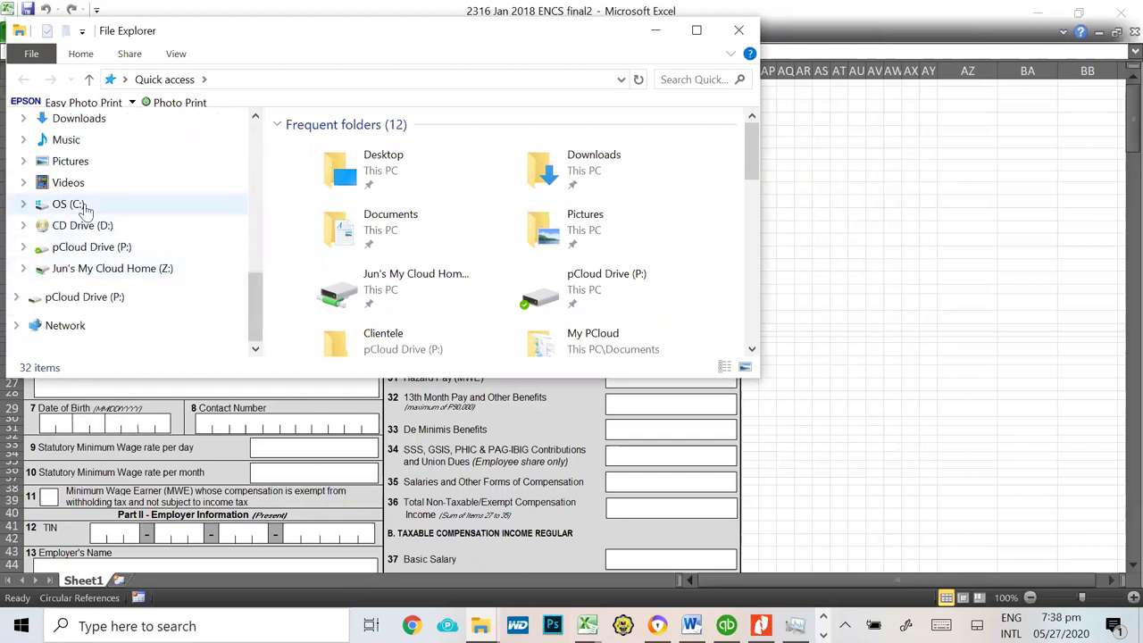
{"action": "left_click", "coordinate": [71, 204]}
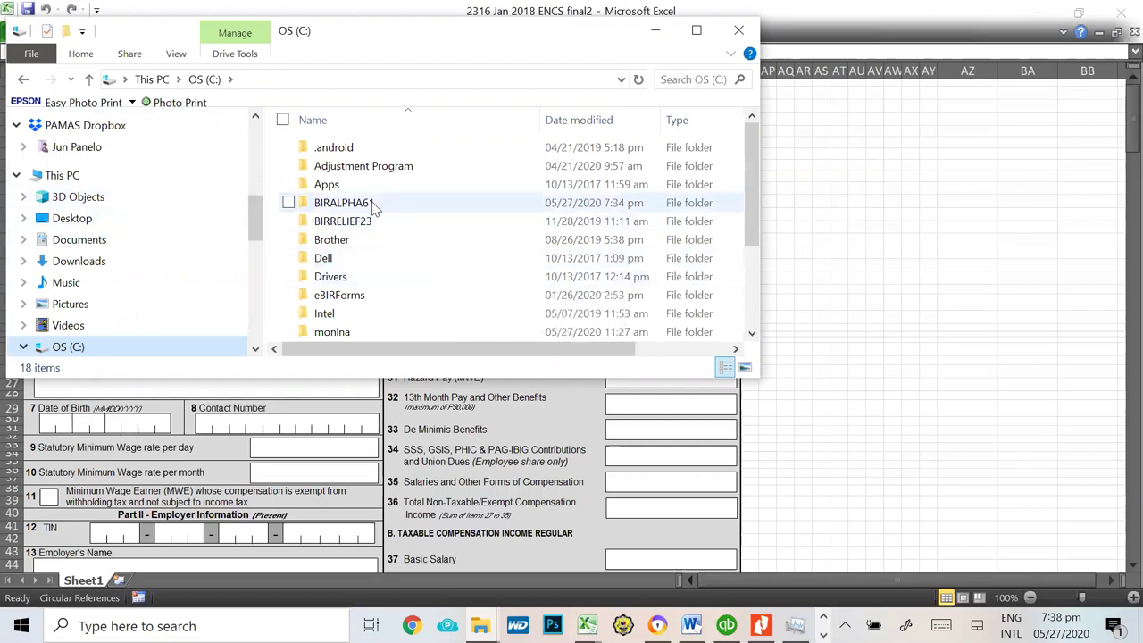
{"action": "double_click", "coordinate": [375, 207]}
{"action": "scroll", "coordinate": [366, 294], "scroll_direction": "down", "scroll_amount": 4}
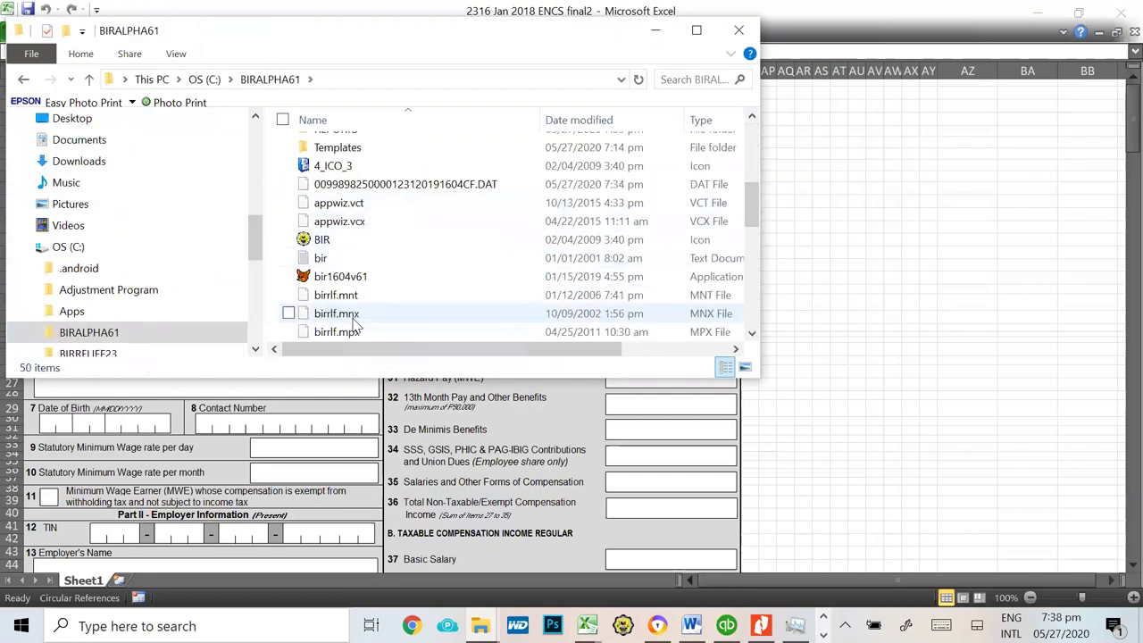
{"action": "scroll", "coordinate": [355, 327], "scroll_direction": "down", "scroll_amount": 1}
{"action": "double_click", "coordinate": [368, 222]}
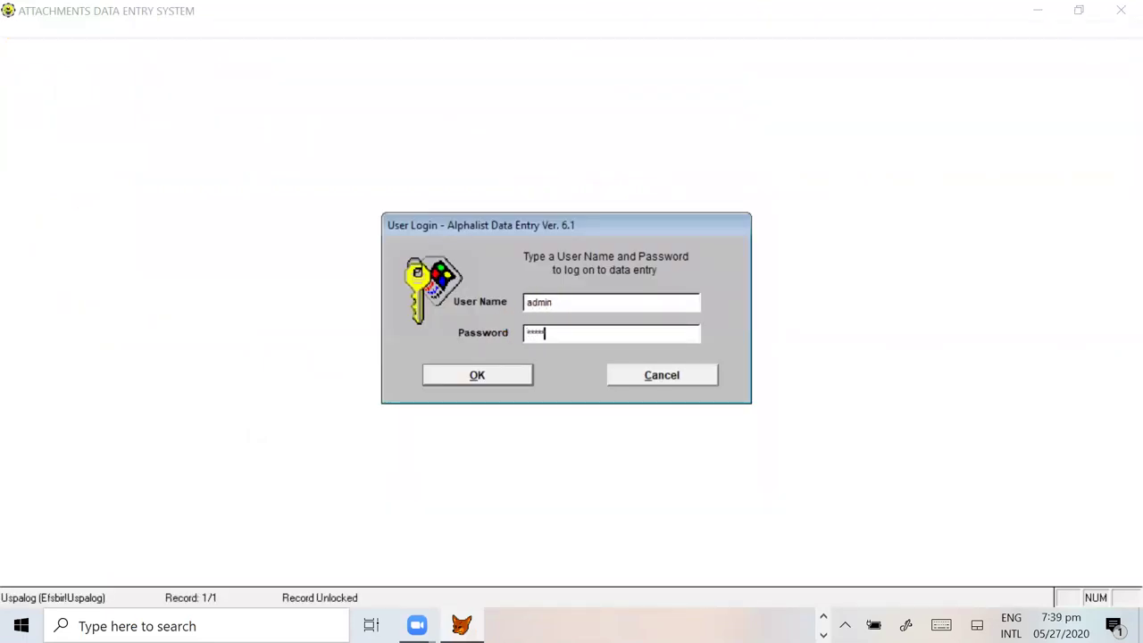
Step: Log in, open 1604CF Schedule 7.3 for 2019, and generate the employee's Form 2316
{"action": "left_click", "coordinate": [510, 382]}
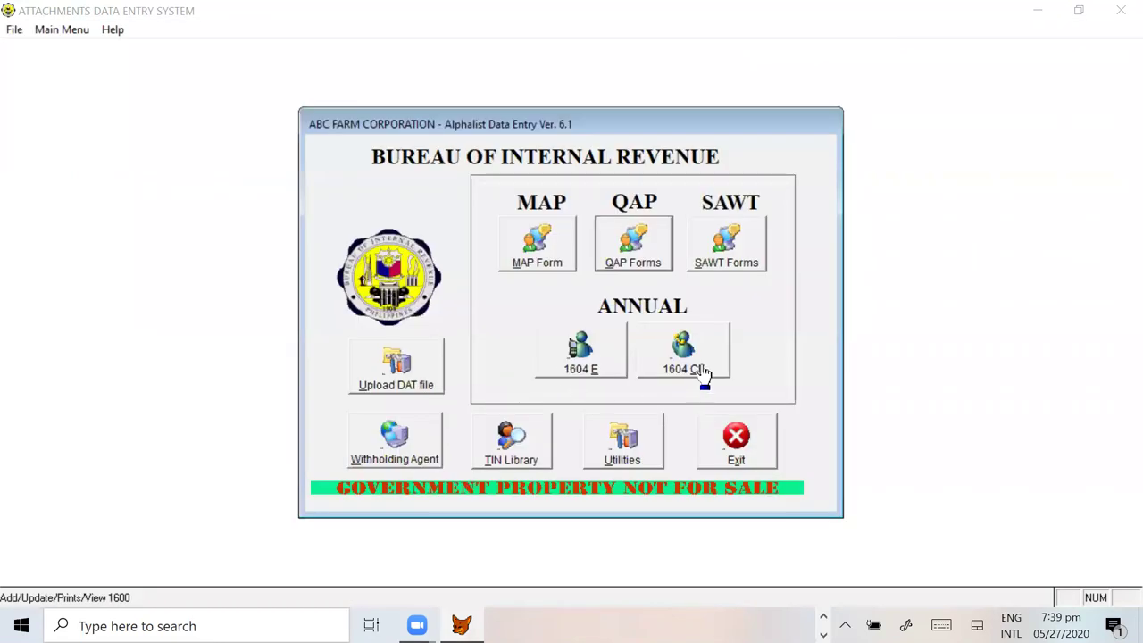
{"action": "left_click", "coordinate": [702, 371]}
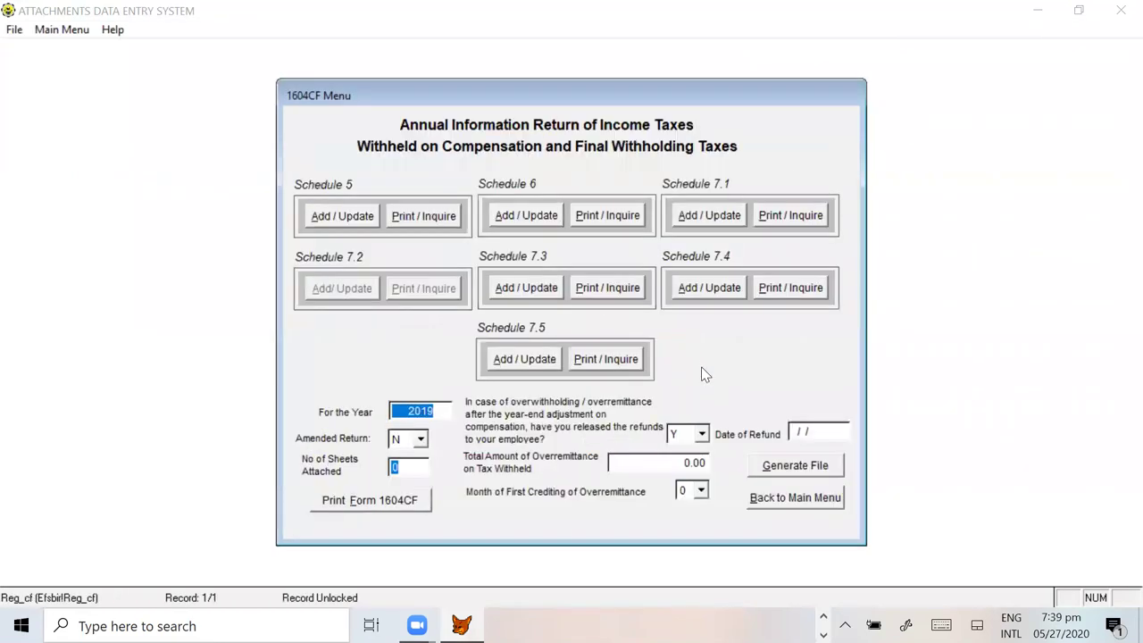
{"action": "left_click", "coordinate": [523, 287]}
{"action": "left_click", "coordinate": [641, 370]}
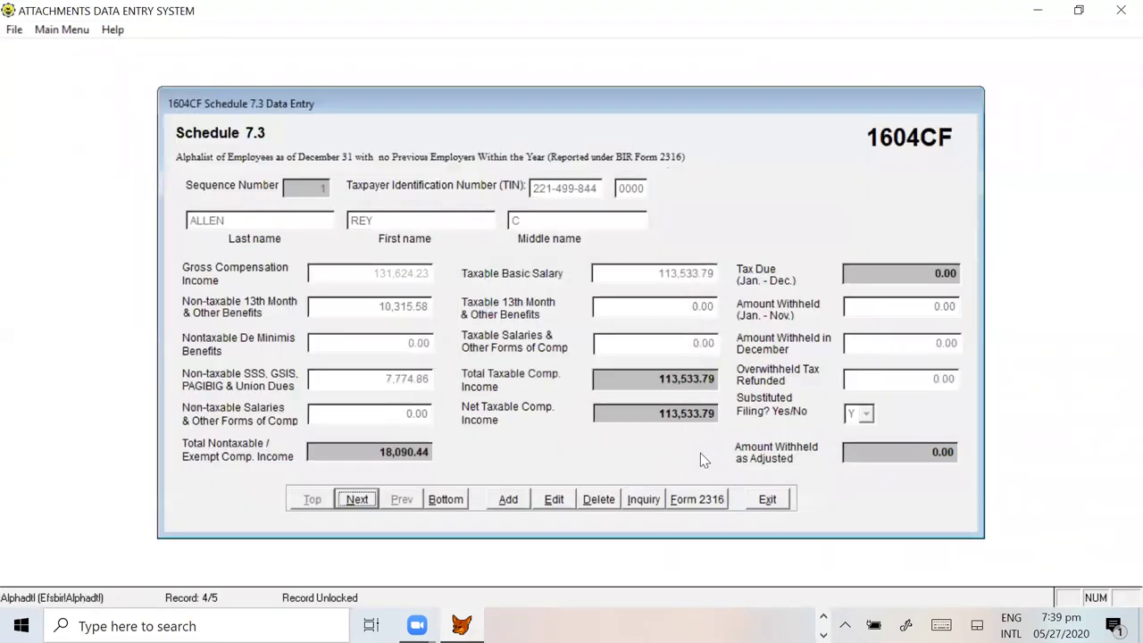
{"action": "left_click", "coordinate": [701, 505]}
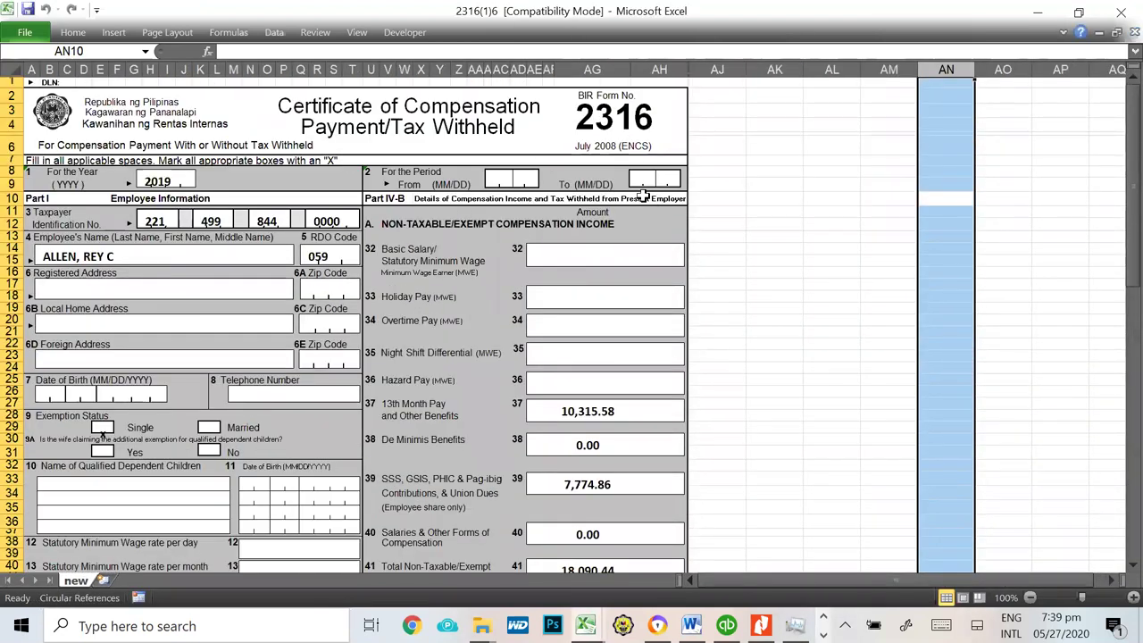
Step: Switch among the open workbooks and look over the prefilled 2316(1)6 Form 2316
{"action": "left_click", "coordinate": [718, 143]}
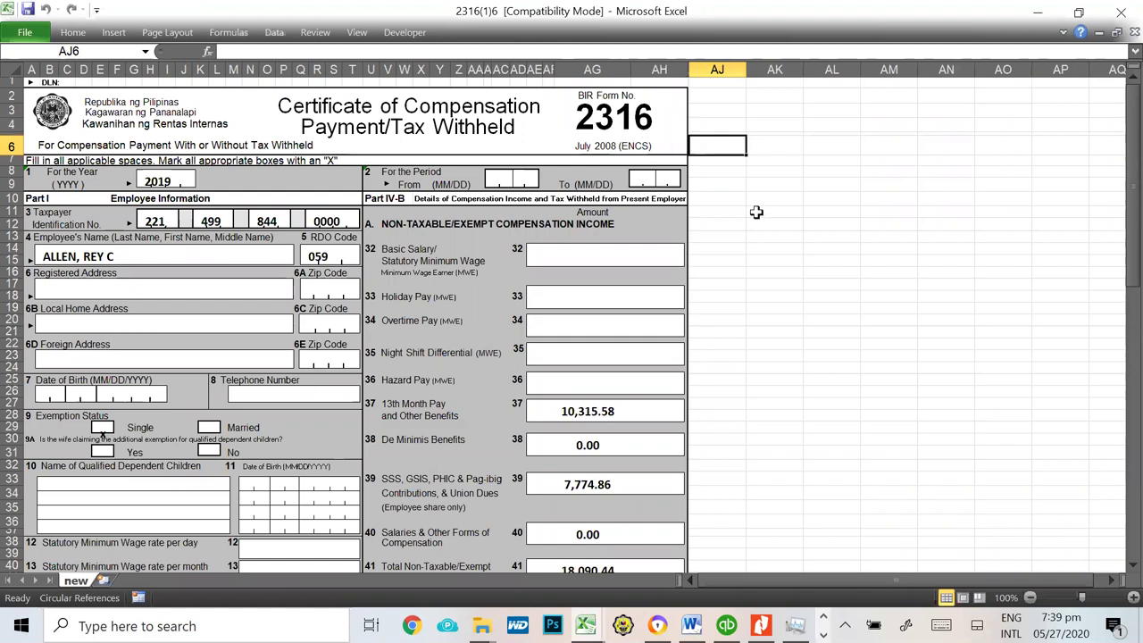
{"action": "key", "text": "alt+Tab"}
{"action": "key", "text": "alt+Tab"}
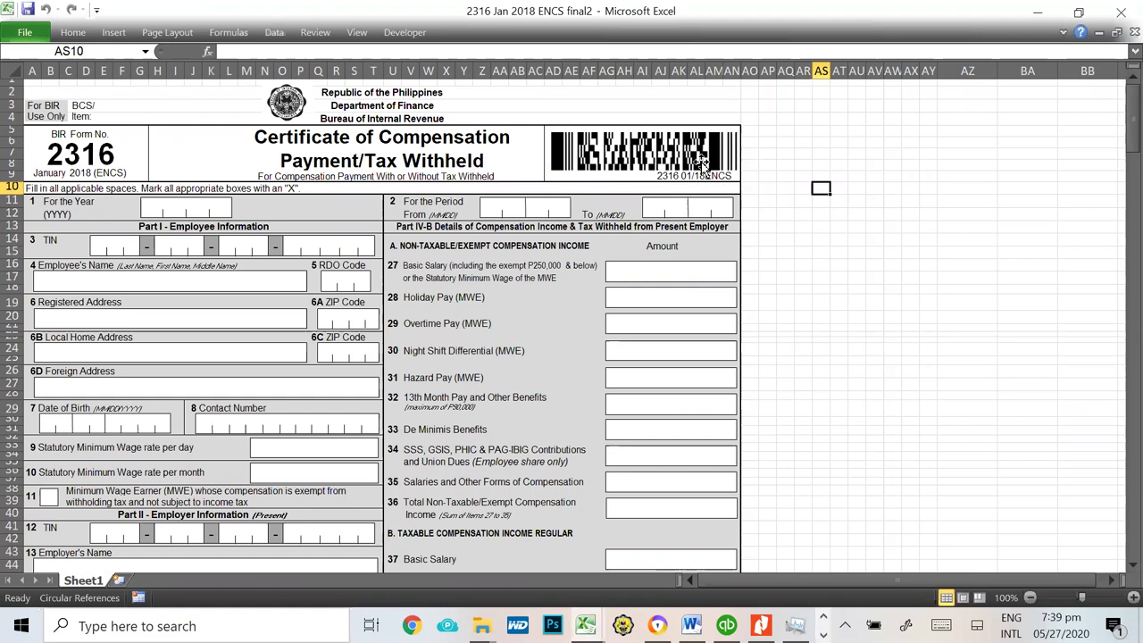
{"action": "key", "text": "alt+Tab"}
{"action": "key", "text": "alt+Tab"}
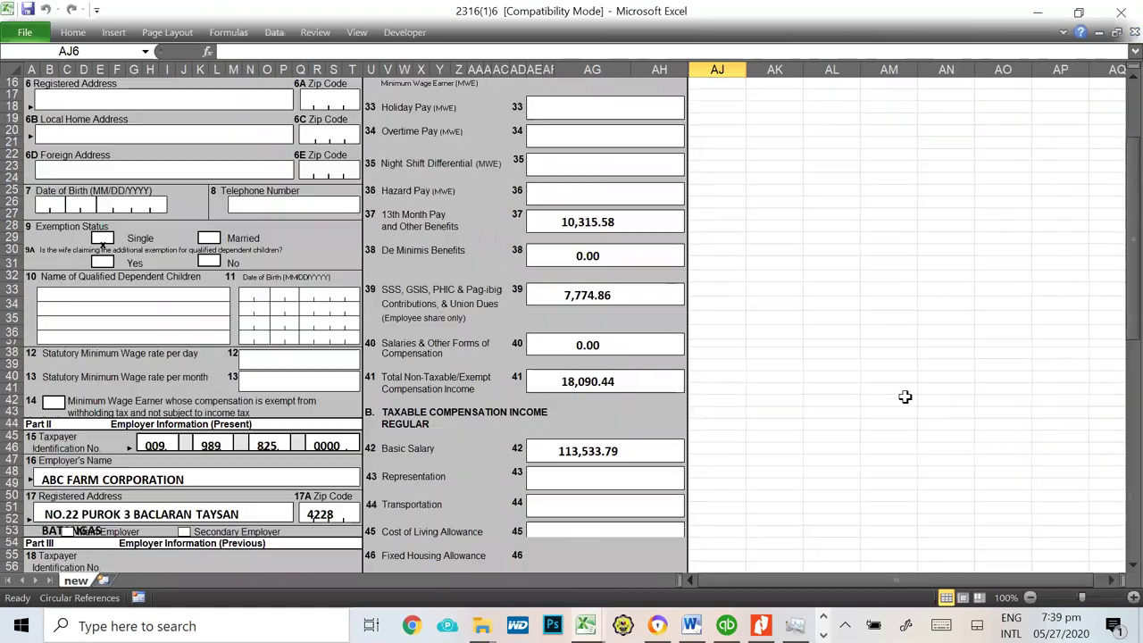
{"action": "scroll", "coordinate": [904, 396], "scroll_direction": "up", "scroll_amount": 5}
{"action": "left_click", "coordinate": [884, 319]}
{"action": "left_click", "coordinate": [893, 272]}
{"action": "key", "text": "alt+Tab"}
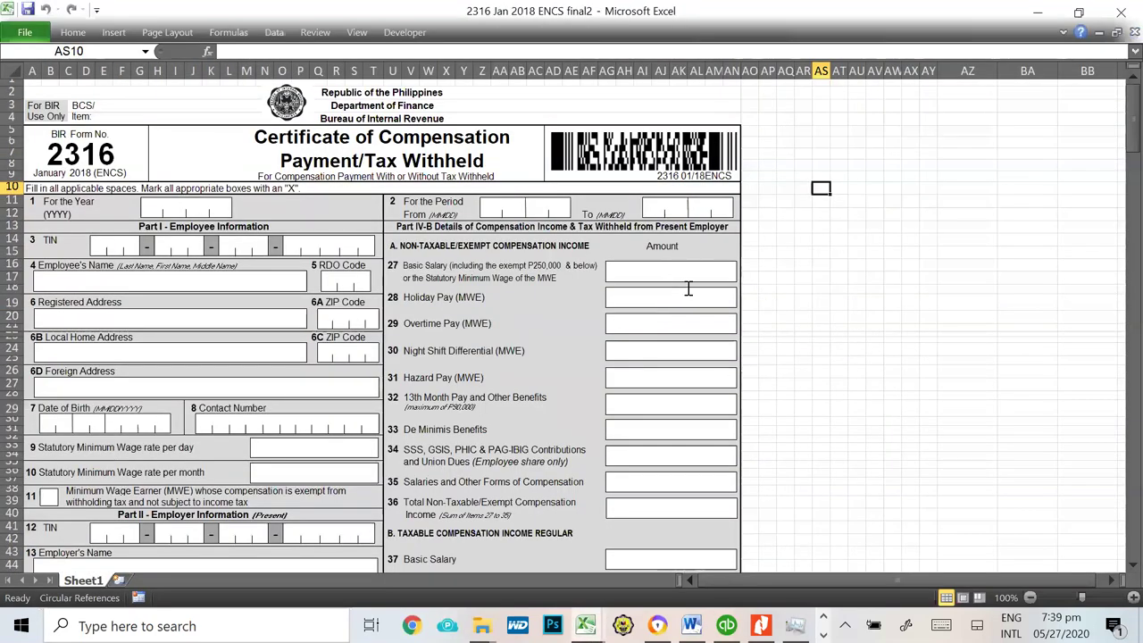
{"action": "key", "text": "alt+Tab"}
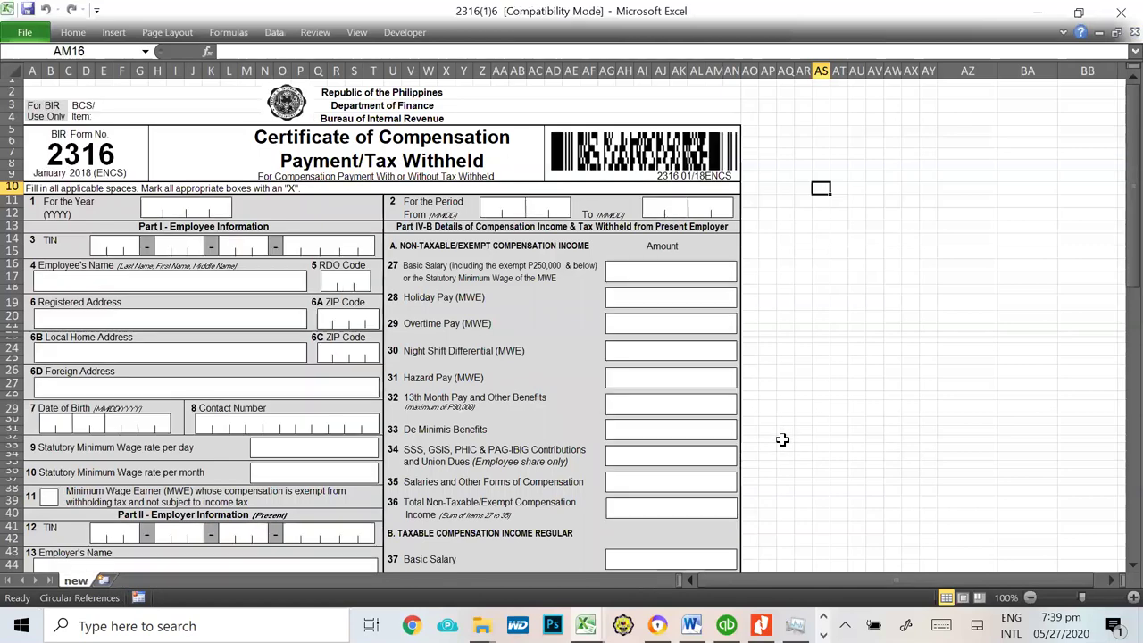
{"action": "left_click", "coordinate": [949, 210]}
{"action": "scroll", "coordinate": [884, 451], "scroll_direction": "down", "scroll_amount": 3}
{"action": "scroll", "coordinate": [895, 414], "scroll_direction": "up", "scroll_amount": 3}
{"action": "scroll", "coordinate": [1027, 511], "scroll_direction": "down", "scroll_amount": 13}
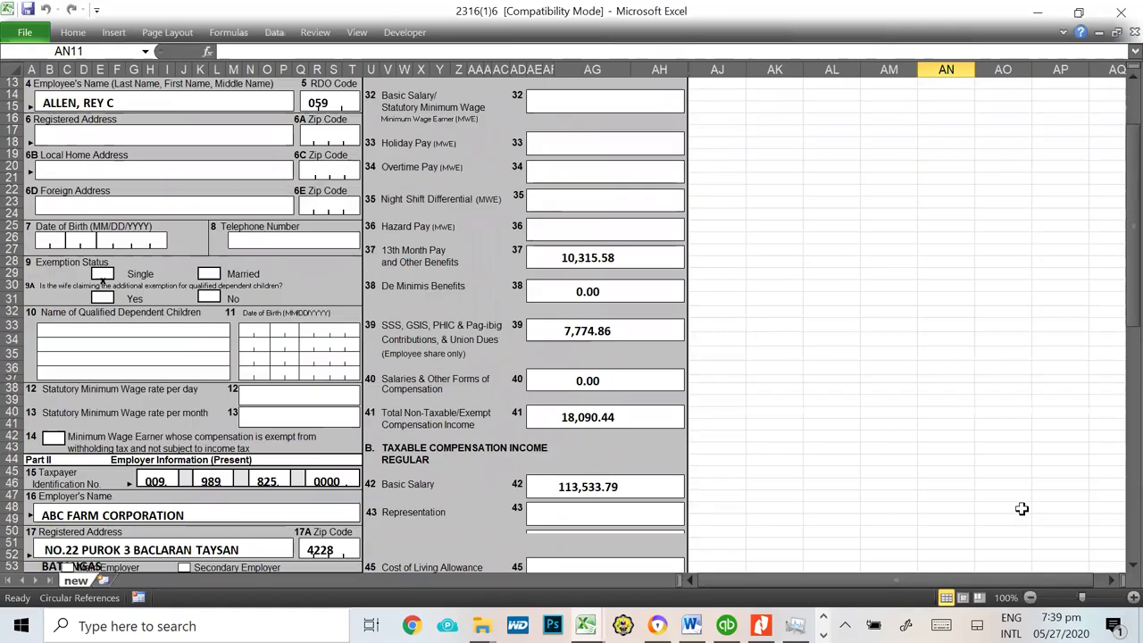
{"action": "scroll", "coordinate": [1027, 512], "scroll_direction": "down", "scroll_amount": 10}
{"action": "scroll", "coordinate": [1027, 512], "scroll_direction": "up", "scroll_amount": 11}
{"action": "scroll", "coordinate": [1027, 511], "scroll_direction": "up", "scroll_amount": 12}
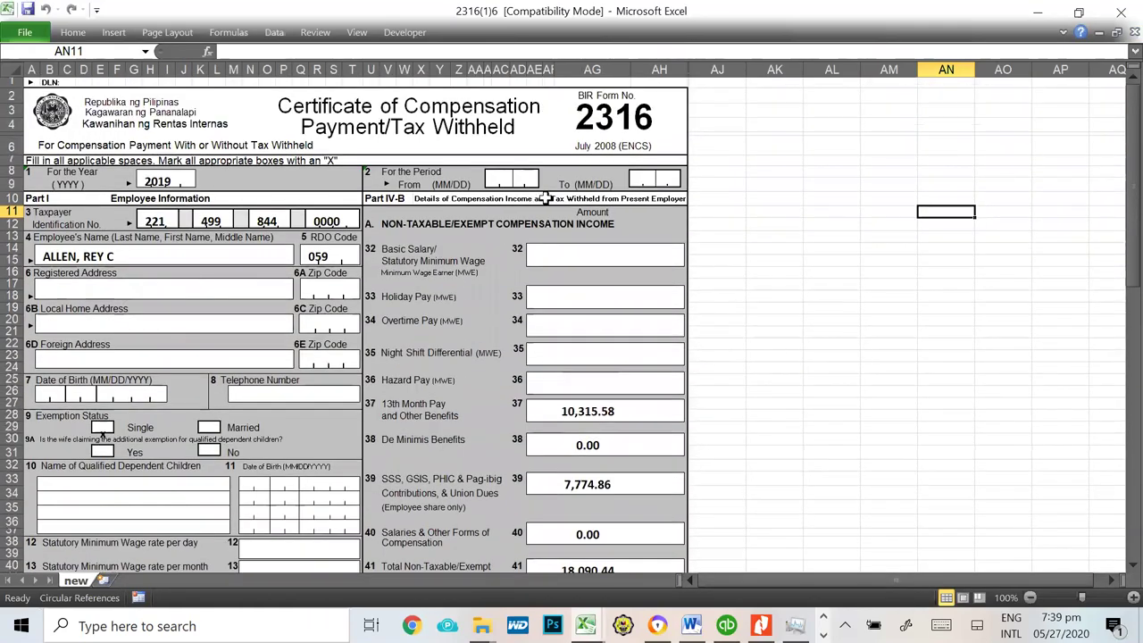
Step: Close the 2316 workbook without saving and return to the Book4 checklist
{"action": "left_click", "coordinate": [888, 342]}
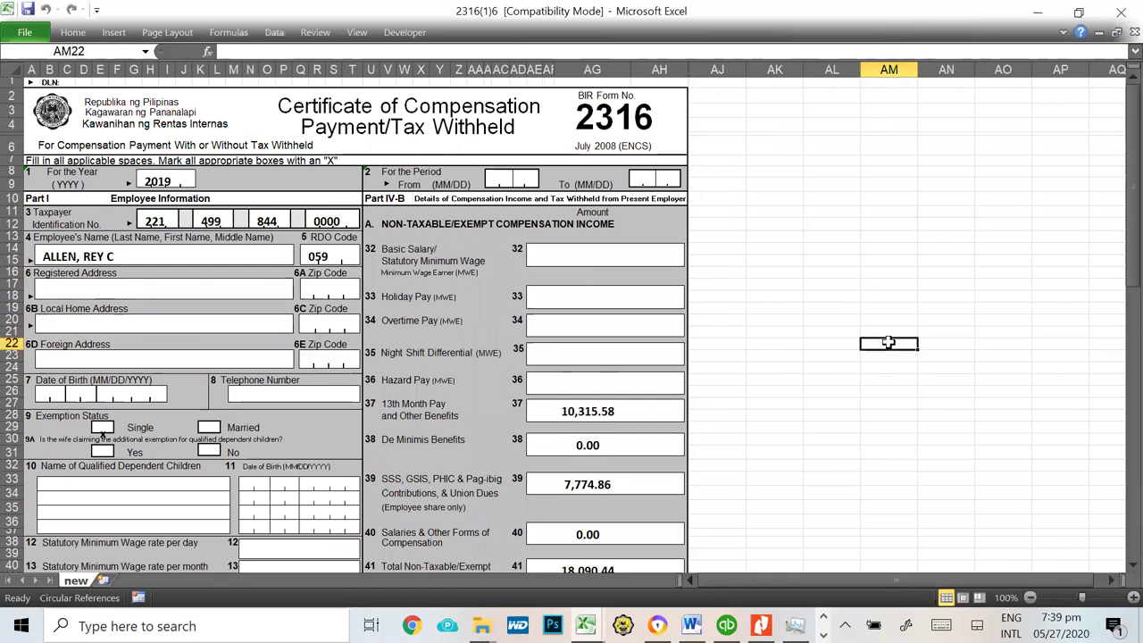
{"action": "key", "text": "ctrl+w"}
{"action": "left_click", "coordinate": [570, 330]}
{"action": "left_click", "coordinate": [942, 262]}
{"action": "key", "text": "alt+Tab"}
{"action": "key", "text": "Tab"}
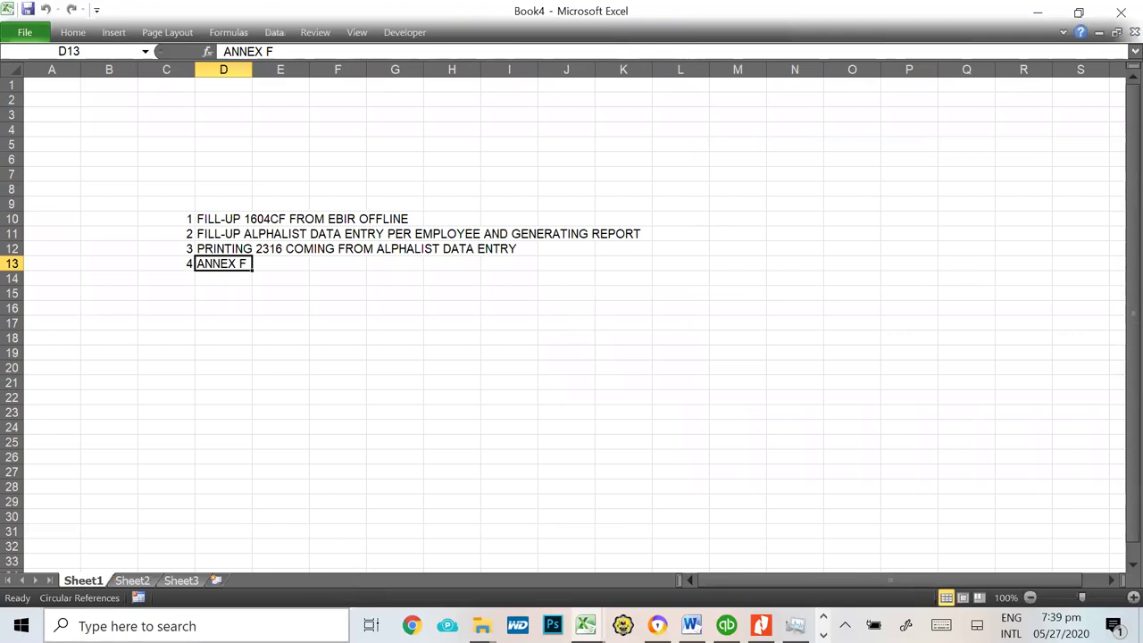
Step: Open Annex F RR 11-2018.docx from recent activities in Word, then go back to Chrome
{"action": "left_click", "coordinate": [134, 626]}
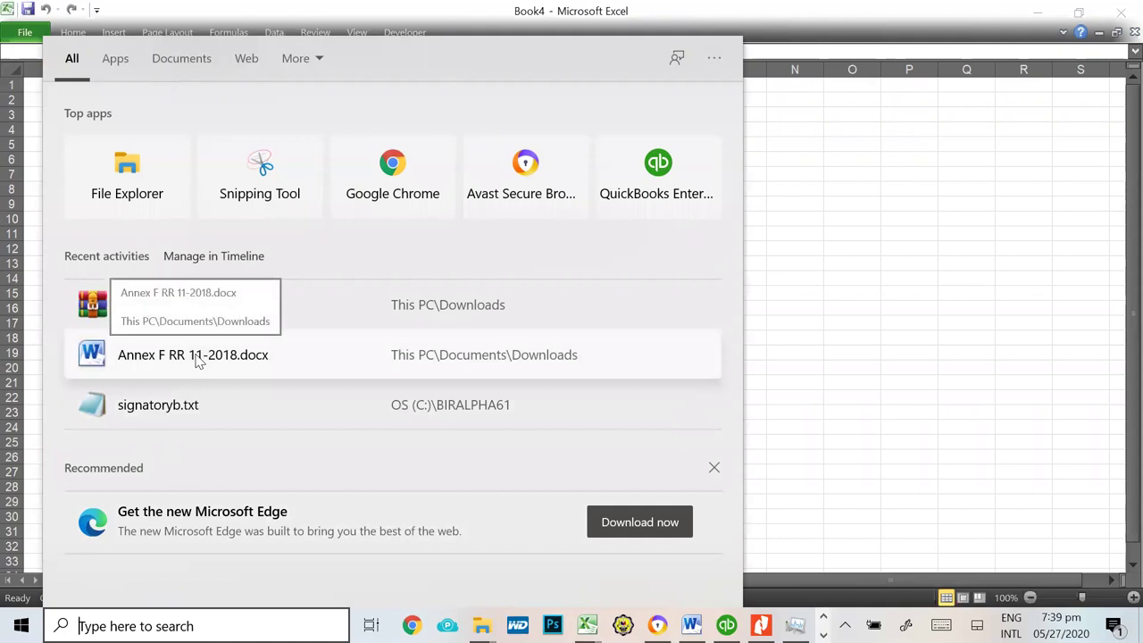
{"action": "left_click", "coordinate": [454, 373]}
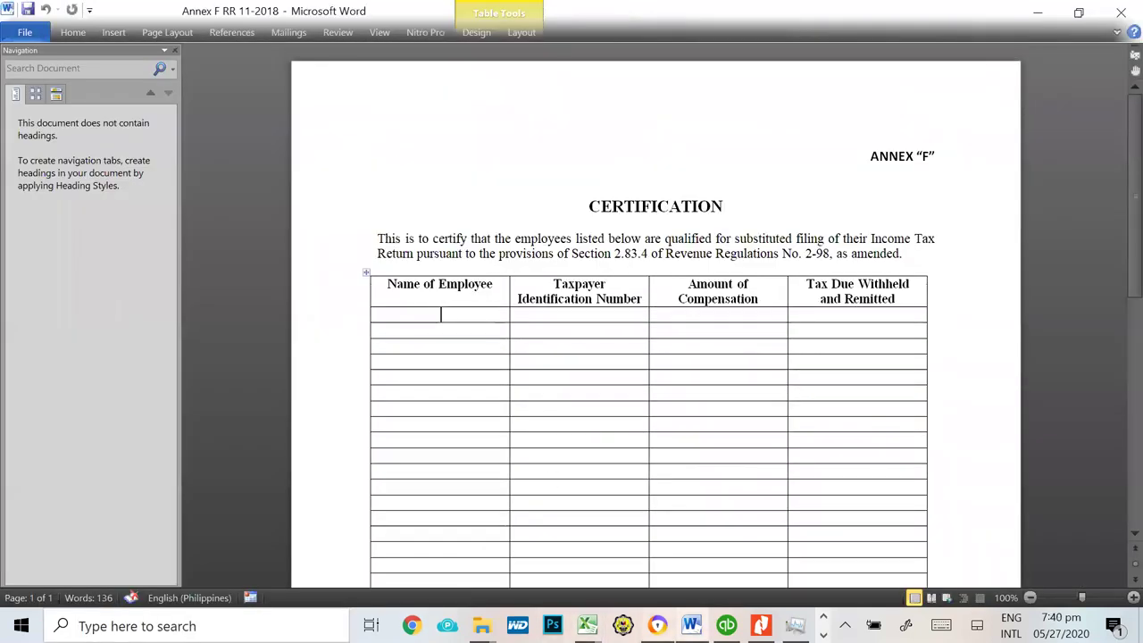
{"action": "key", "text": "alt+Tab"}
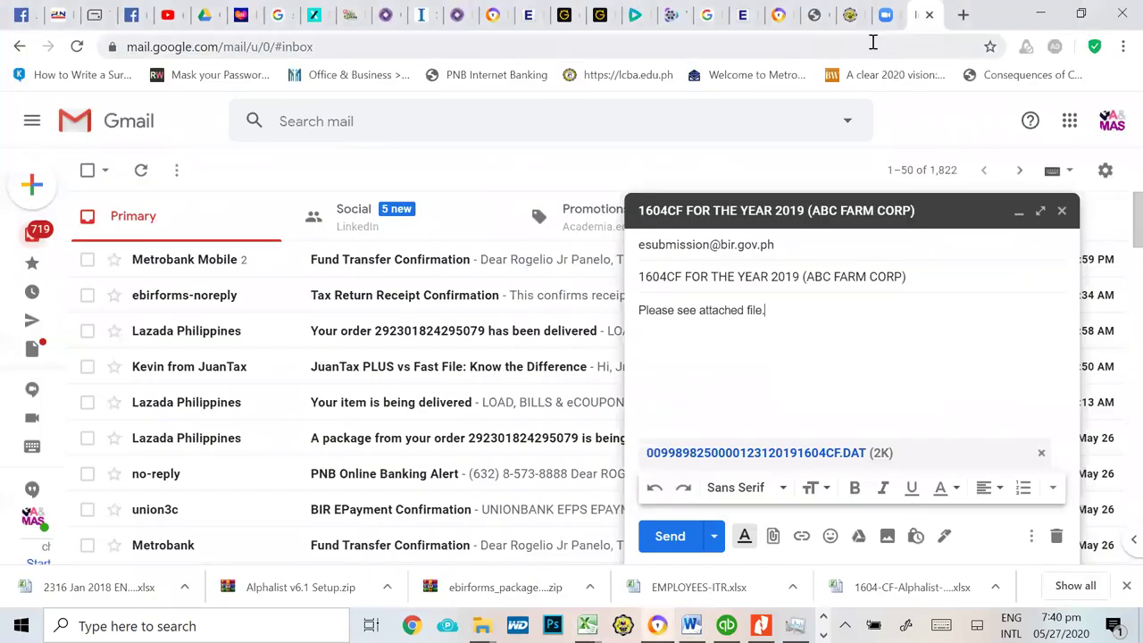
Step: Search Google in a new tab for 'annex f of rr no. 11-2018' and scan the results
{"action": "left_click", "coordinate": [963, 15]}
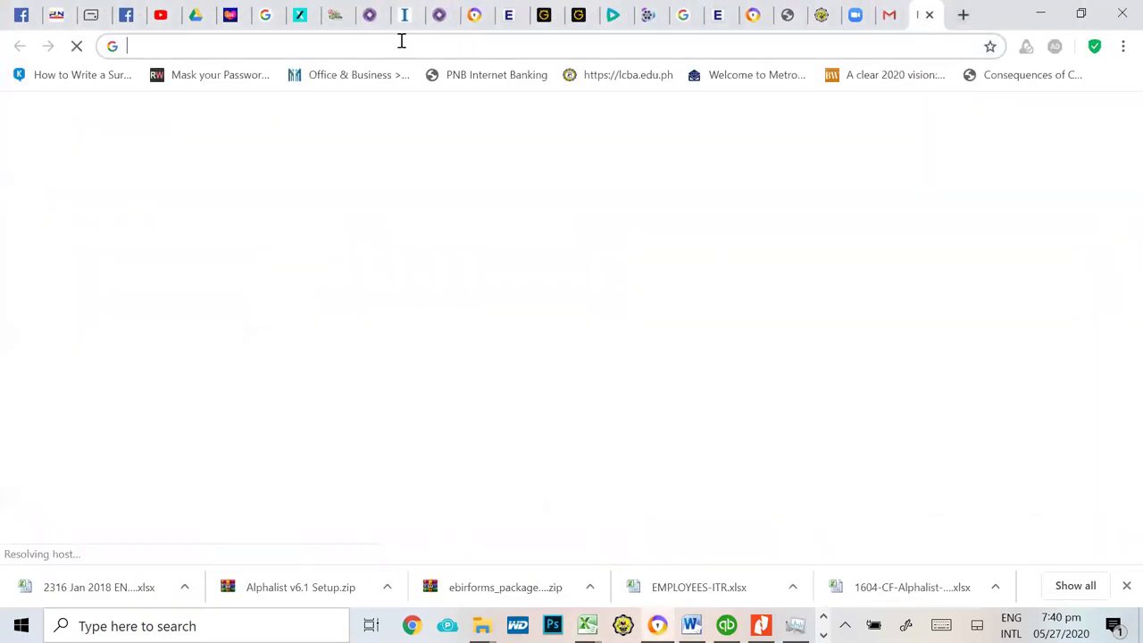
{"action": "type", "text": "annex f"}
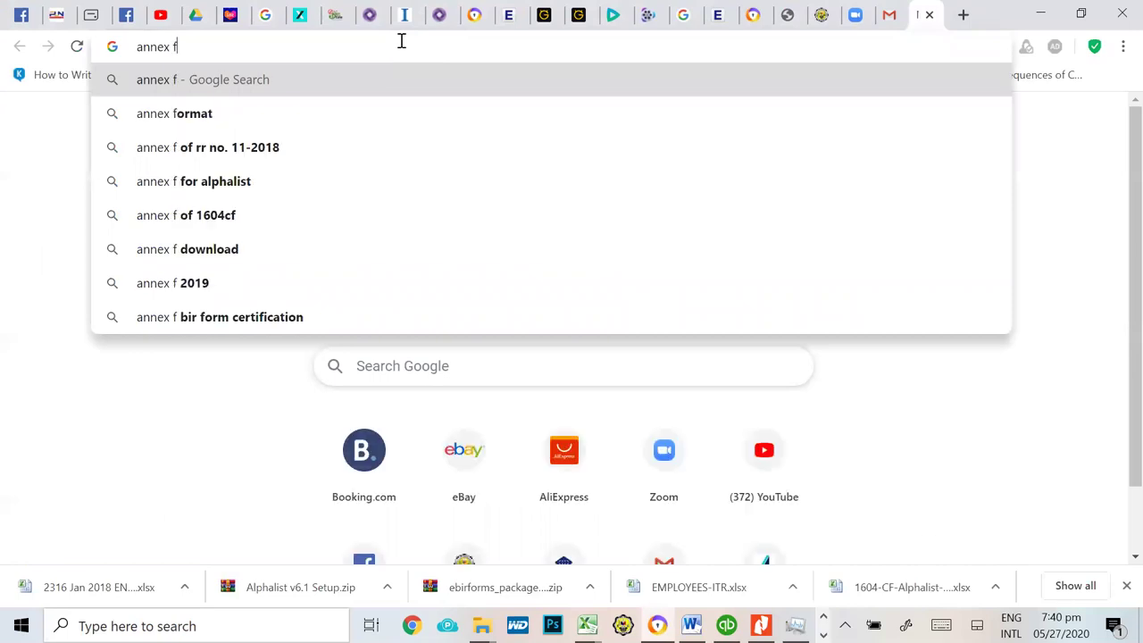
{"action": "key", "text": "Down"}
{"action": "key", "text": "Down"}
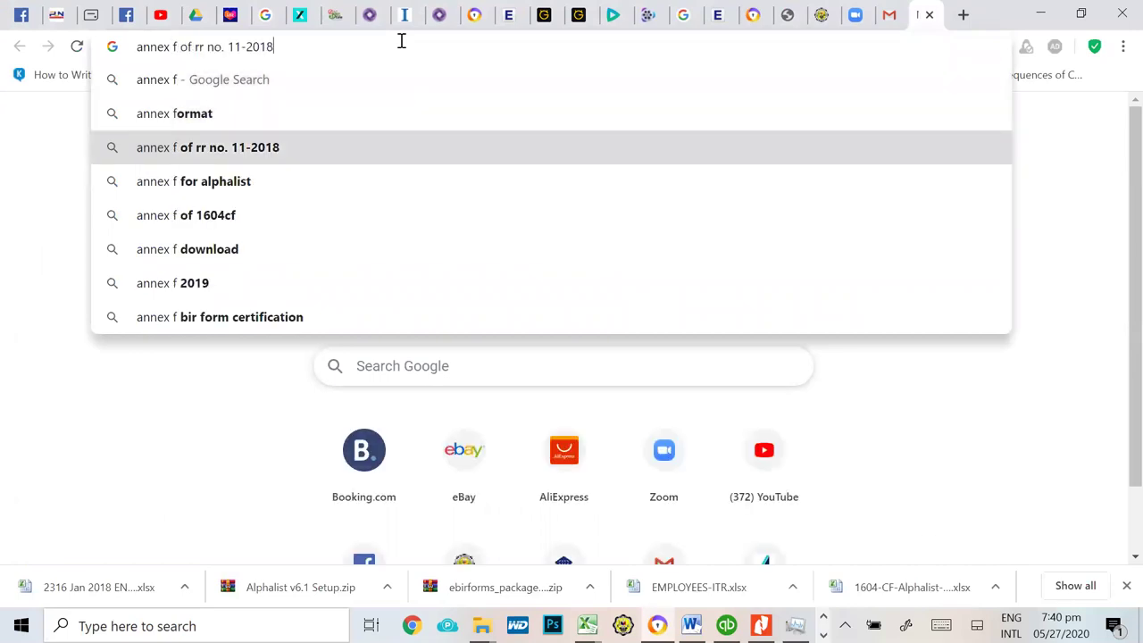
{"action": "key", "text": "Return"}
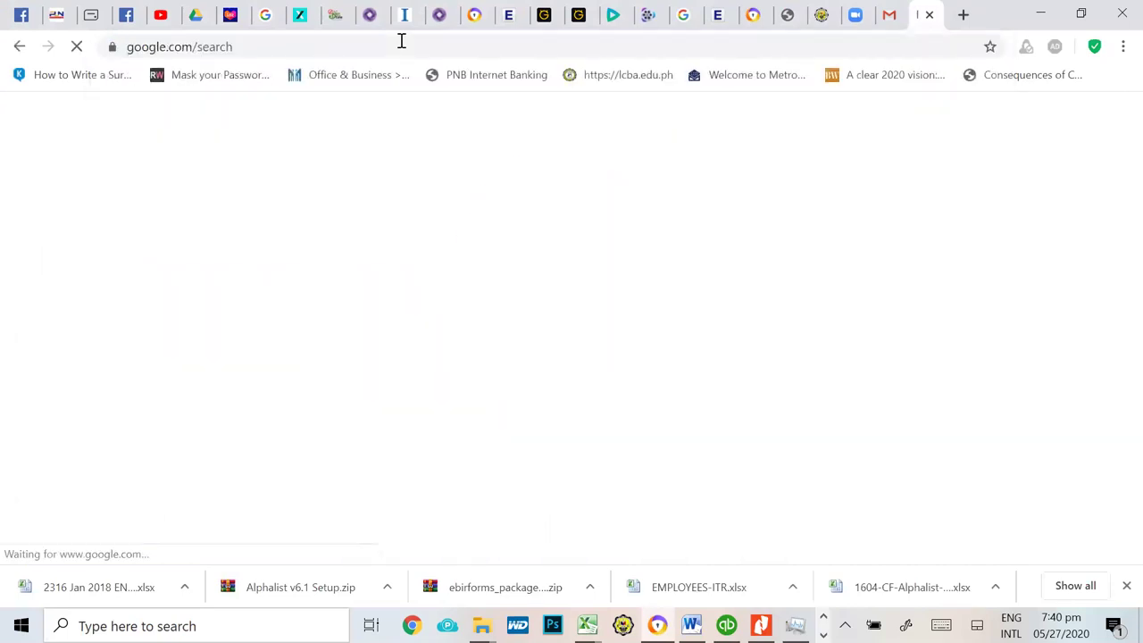
{"action": "scroll", "coordinate": [427, 360], "scroll_direction": "down", "scroll_amount": 6}
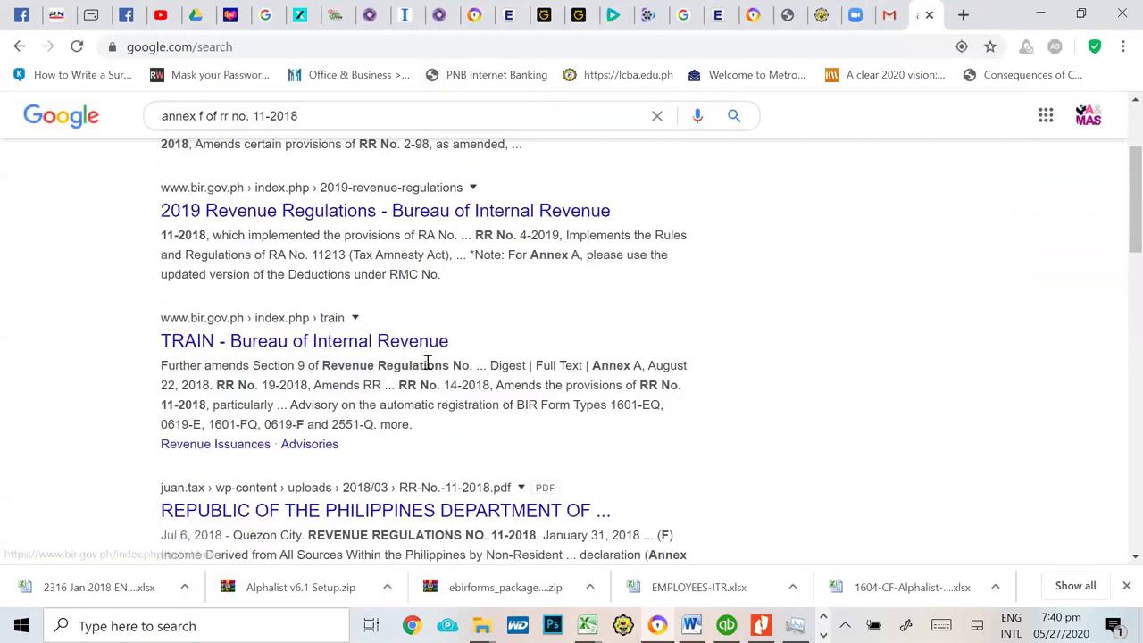
{"action": "scroll", "coordinate": [528, 443], "scroll_direction": "down", "scroll_amount": 3}
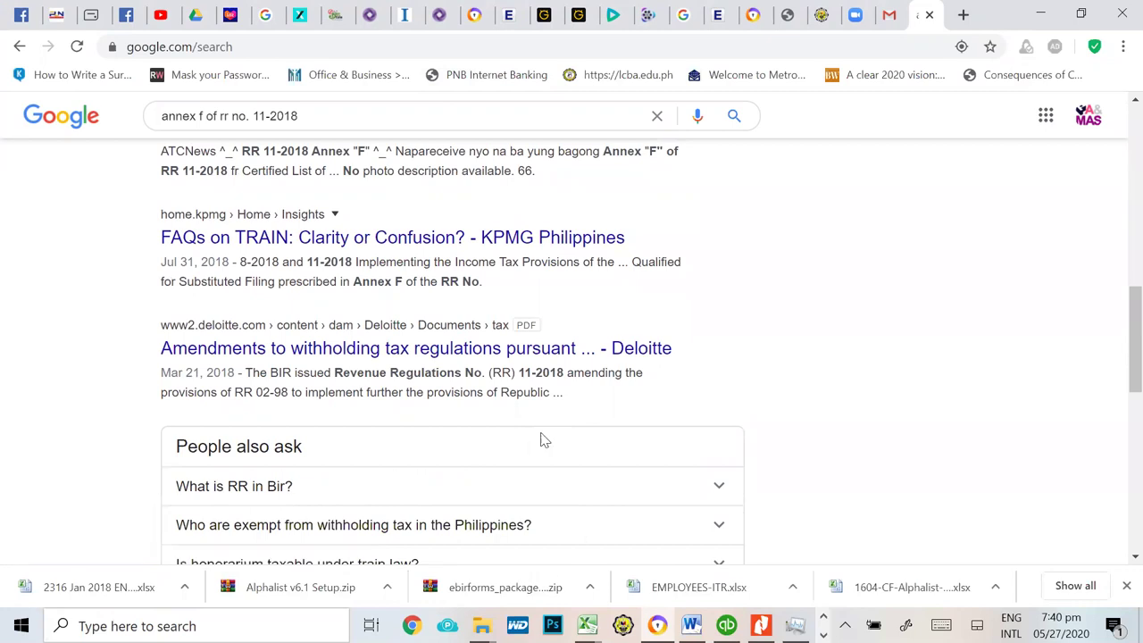
{"action": "scroll", "coordinate": [541, 439], "scroll_direction": "up", "scroll_amount": 9}
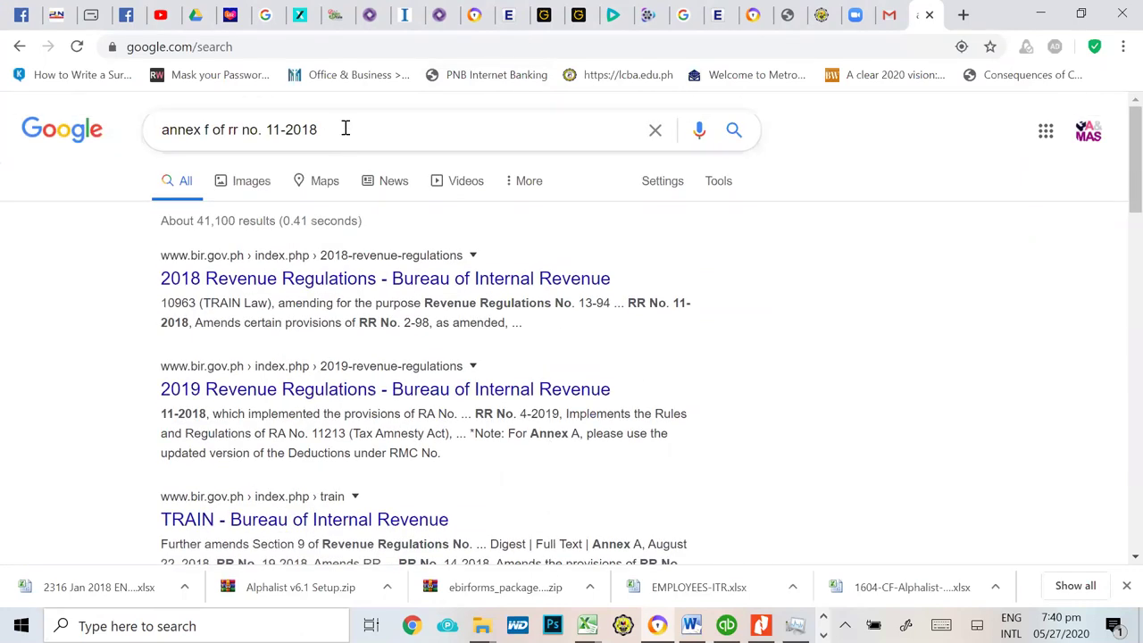
{"action": "left_click", "coordinate": [345, 128]}
{"action": "left_click_drag", "start_coordinate": [318, 129], "coordinate": [227, 129]}
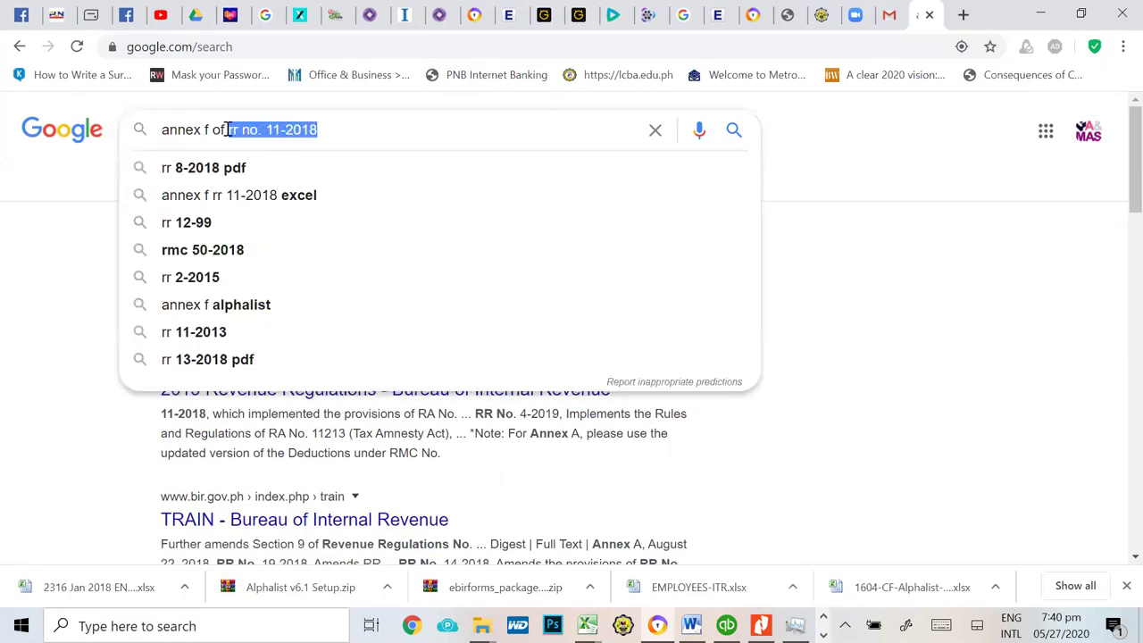
Step: Change the query to 'annex f download' and scroll through the results
{"action": "key", "text": "BackSpace"}
{"action": "type", "text": "download"}
{"action": "key", "text": "Return"}
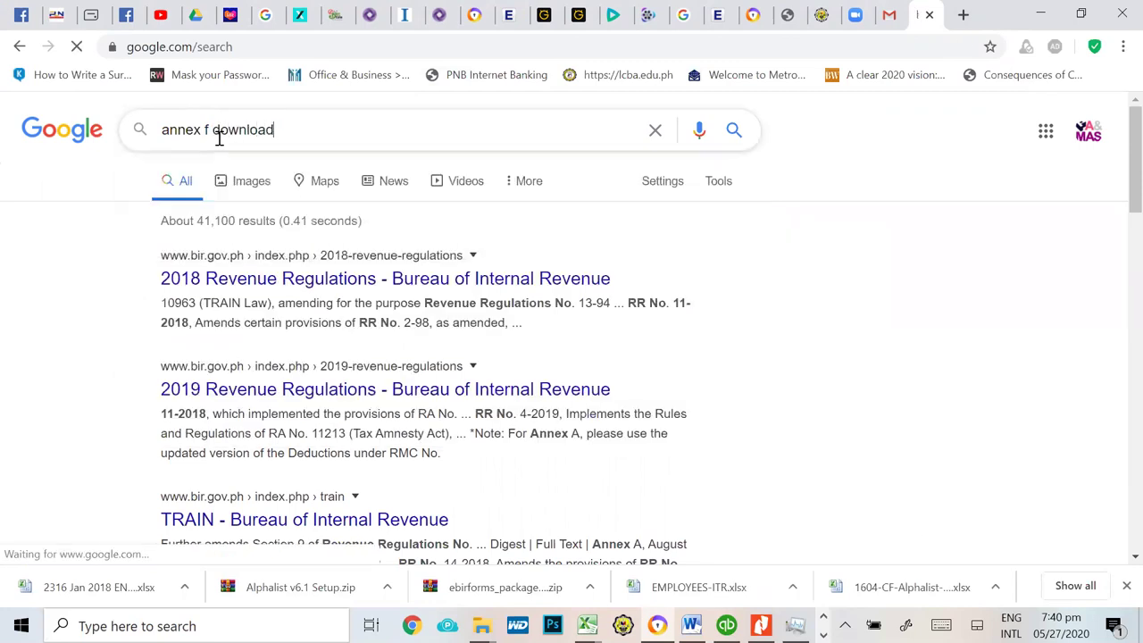
{"action": "scroll", "coordinate": [459, 339], "scroll_direction": "down", "scroll_amount": 2}
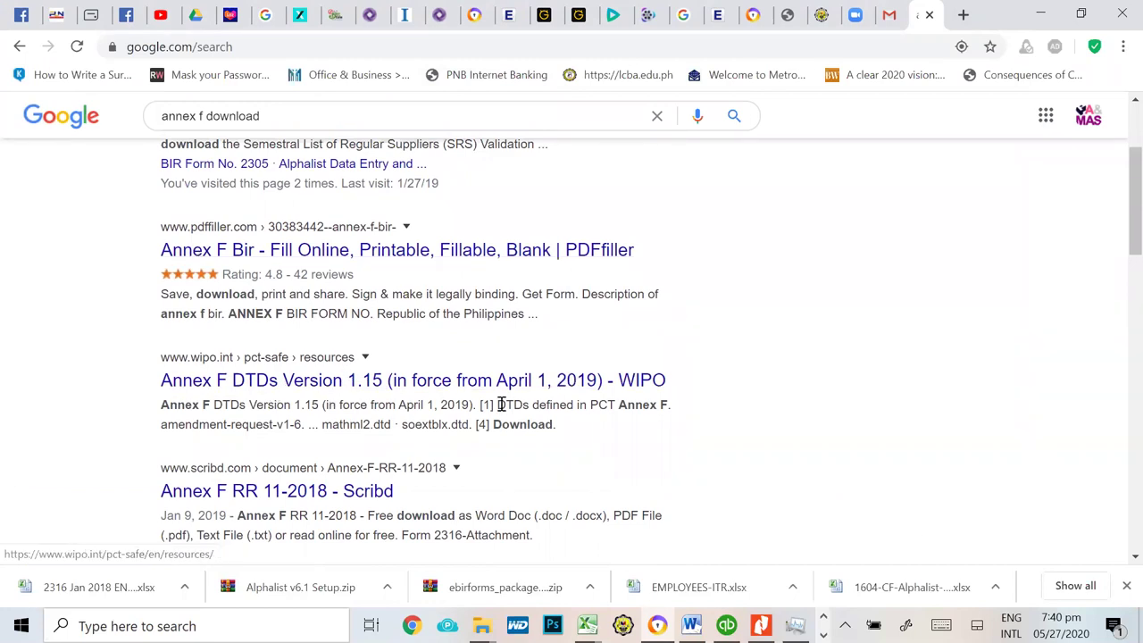
{"action": "scroll", "coordinate": [505, 407], "scroll_direction": "down", "scroll_amount": 2}
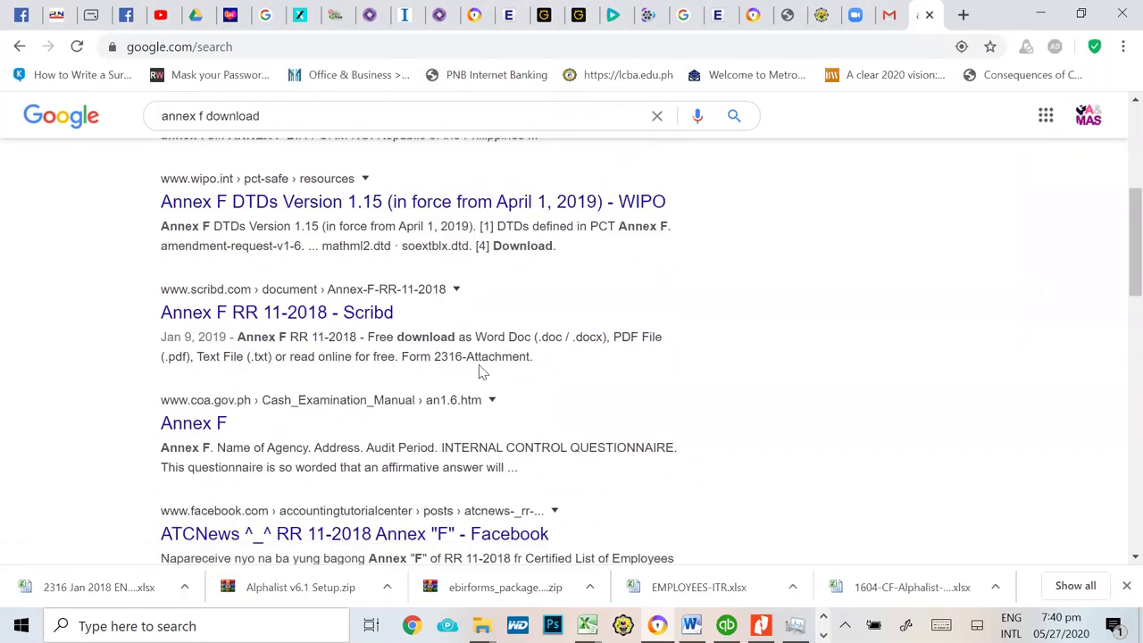
{"action": "scroll", "coordinate": [617, 439], "scroll_direction": "down", "scroll_amount": 2}
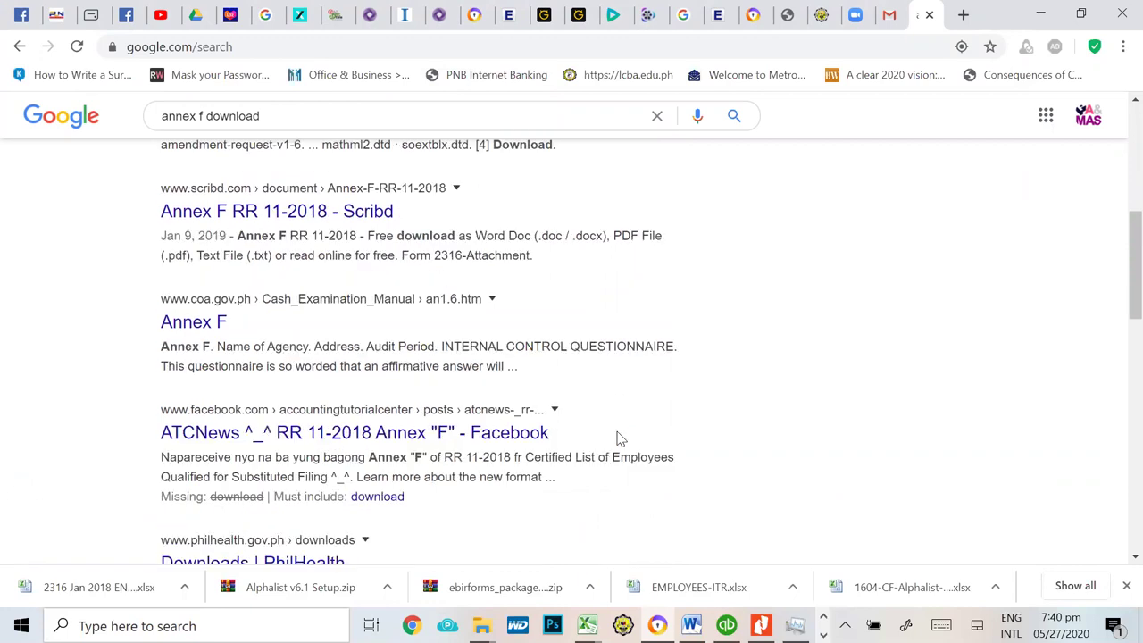
{"action": "scroll", "coordinate": [616, 436], "scroll_direction": "down", "scroll_amount": 5}
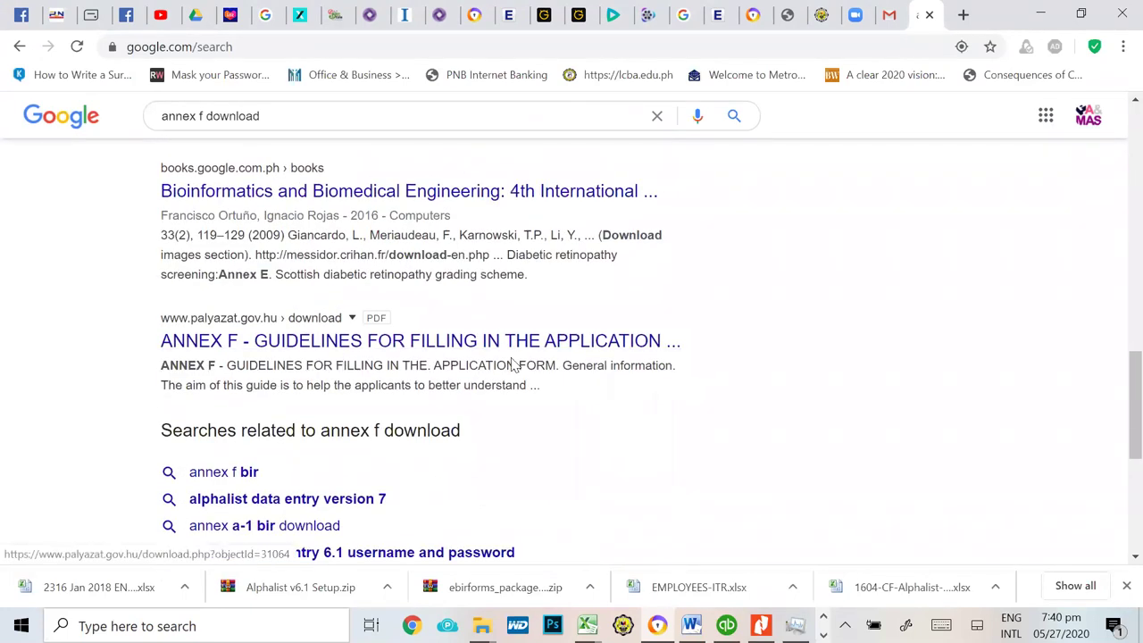
{"action": "scroll", "coordinate": [581, 357], "scroll_direction": "up", "scroll_amount": 5}
{"action": "scroll", "coordinate": [589, 335], "scroll_direction": "up", "scroll_amount": 6}
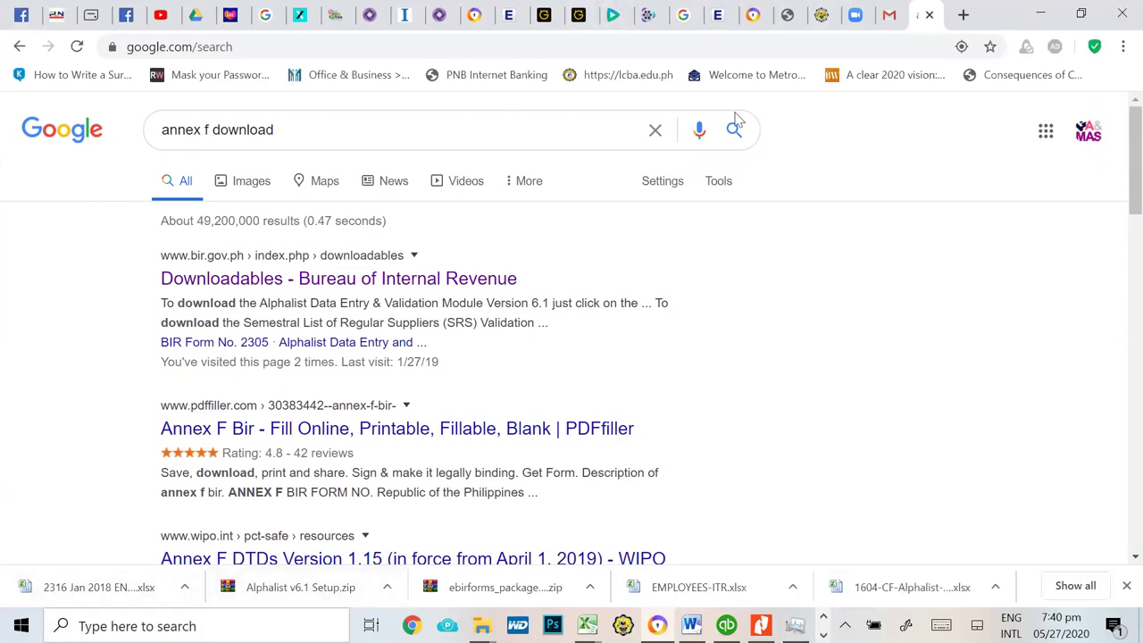
{"action": "key", "text": "ctrl+4"}
Step: Scroll through the Philippine Agri-Business Accounting group feed
{"action": "scroll", "coordinate": [465, 397], "scroll_direction": "down", "scroll_amount": 3}
{"action": "scroll", "coordinate": [471, 400], "scroll_direction": "down", "scroll_amount": 4}
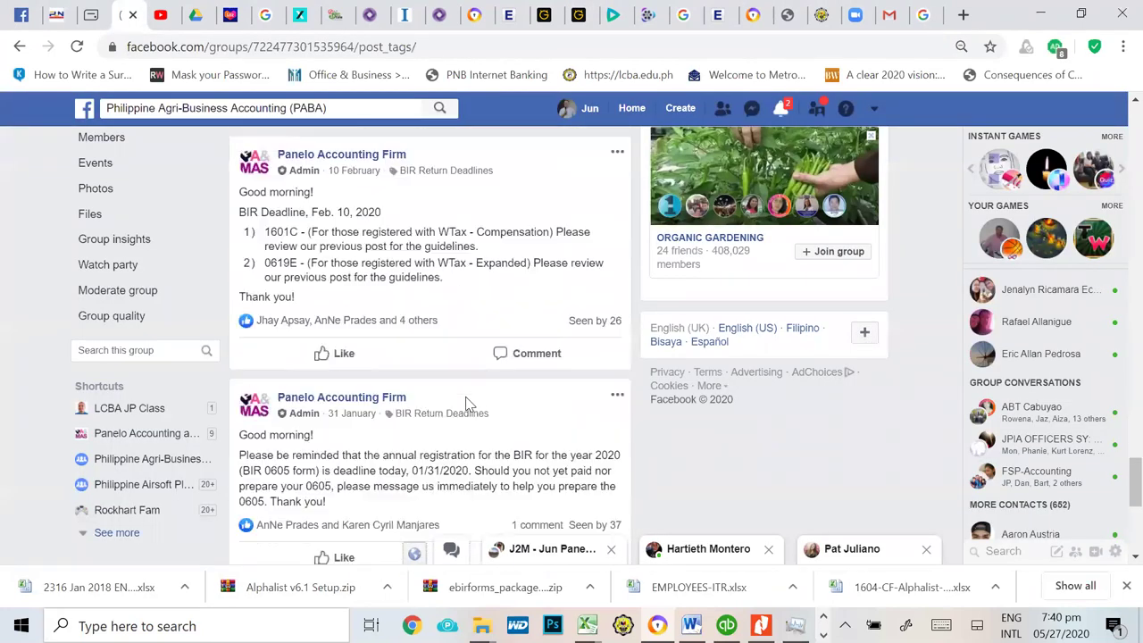
{"action": "scroll", "coordinate": [462, 396], "scroll_direction": "down", "scroll_amount": 2}
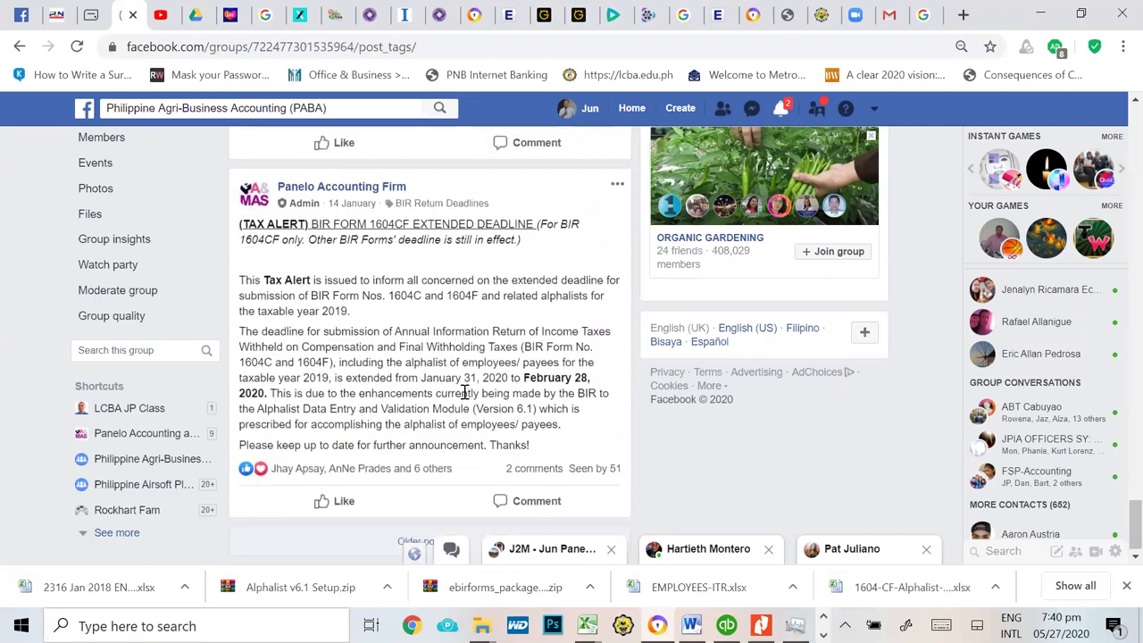
{"action": "scroll", "coordinate": [471, 388], "scroll_direction": "up", "scroll_amount": 6}
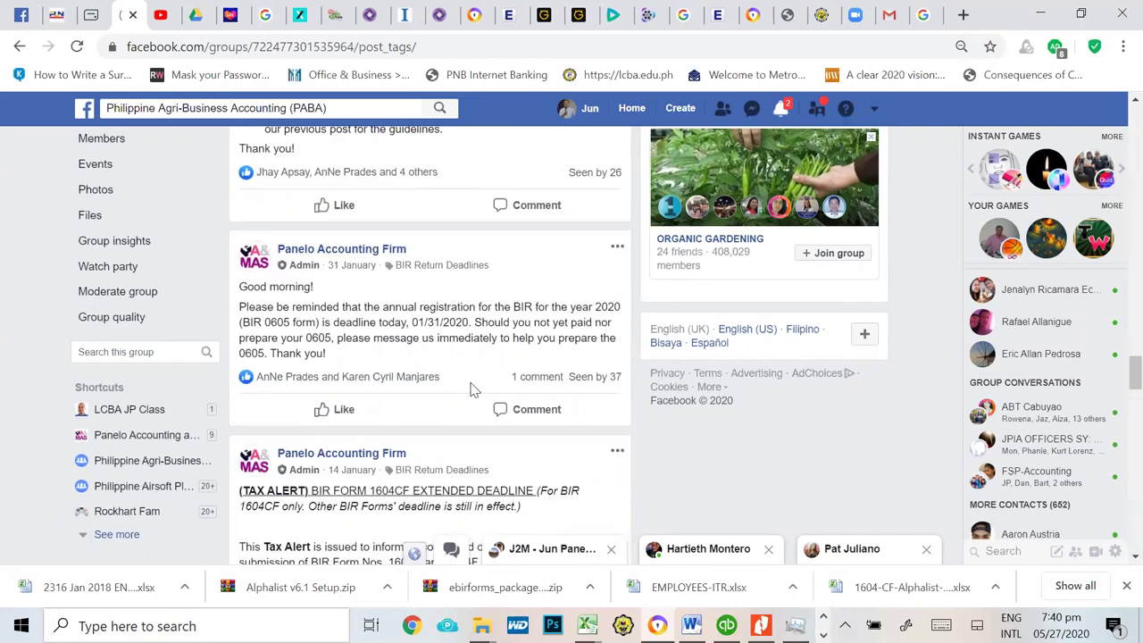
{"action": "scroll", "coordinate": [471, 386], "scroll_direction": "up", "scroll_amount": 7}
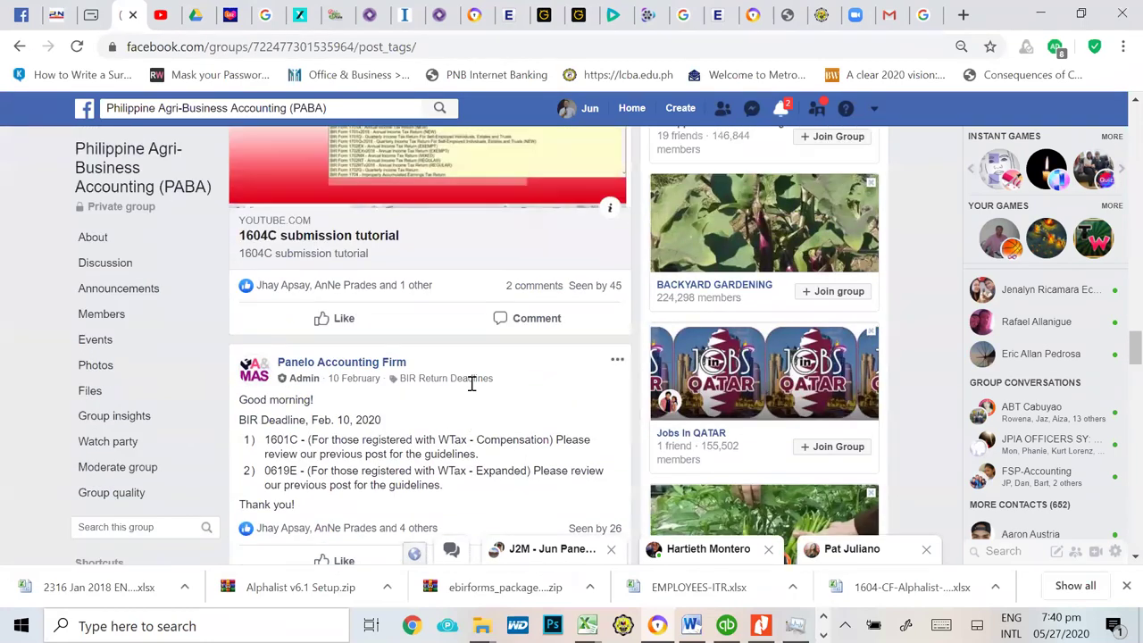
{"action": "scroll", "coordinate": [482, 387], "scroll_direction": "down", "scroll_amount": 1}
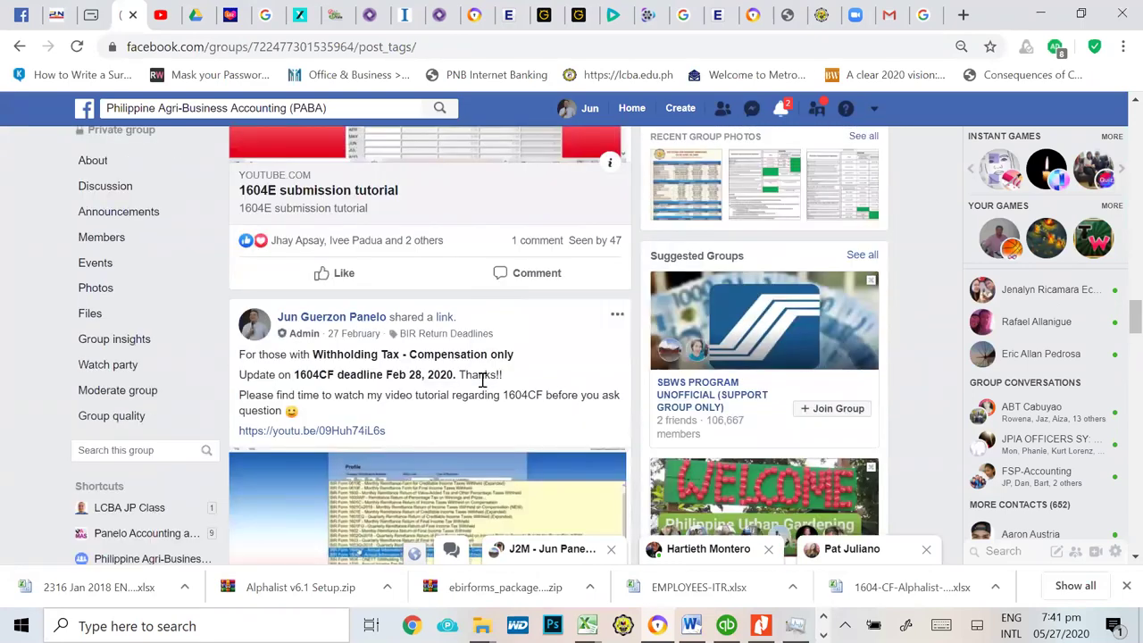
{"action": "scroll", "coordinate": [484, 379], "scroll_direction": "down", "scroll_amount": 2}
{"action": "scroll", "coordinate": [482, 428], "scroll_direction": "down", "scroll_amount": 3}
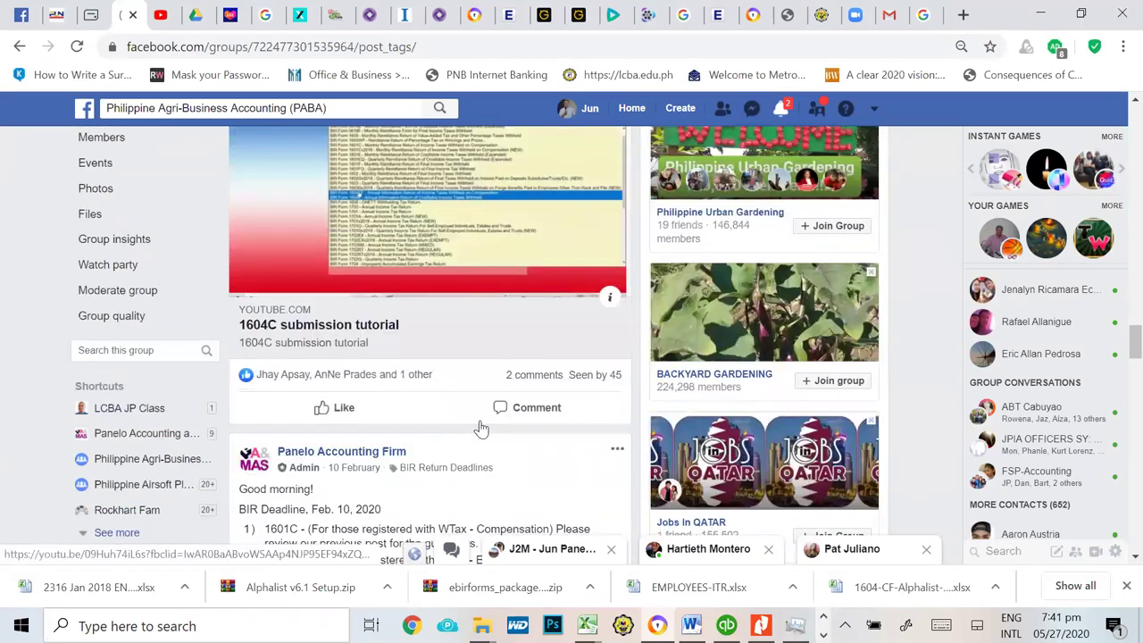
{"action": "scroll", "coordinate": [482, 429], "scroll_direction": "down", "scroll_amount": 3}
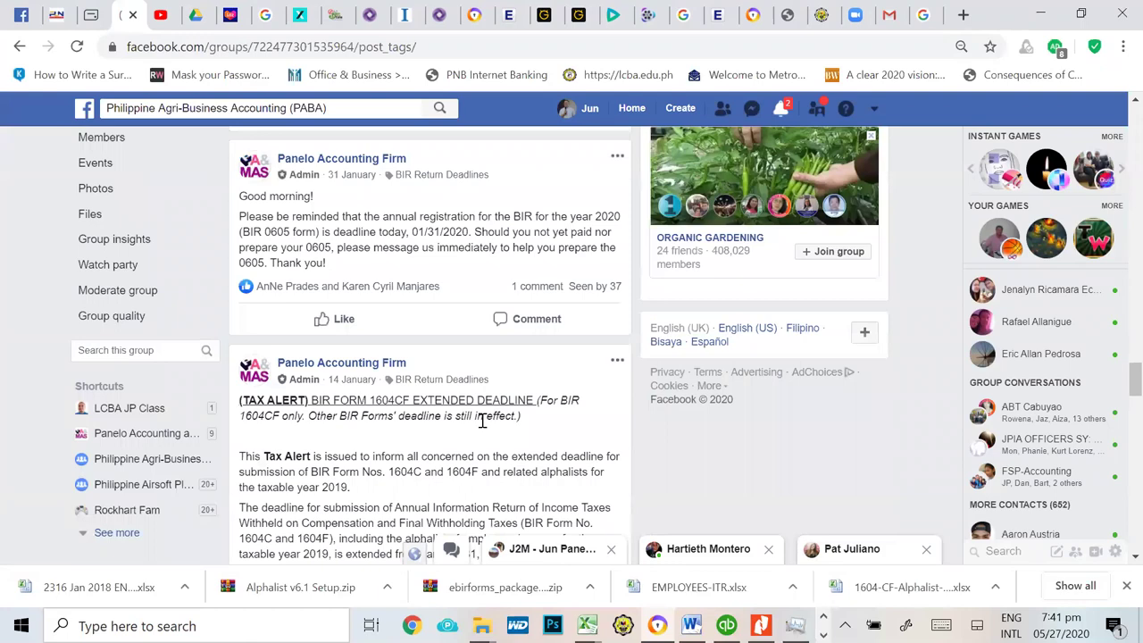
{"action": "scroll", "coordinate": [482, 420], "scroll_direction": "down", "scroll_amount": 5}
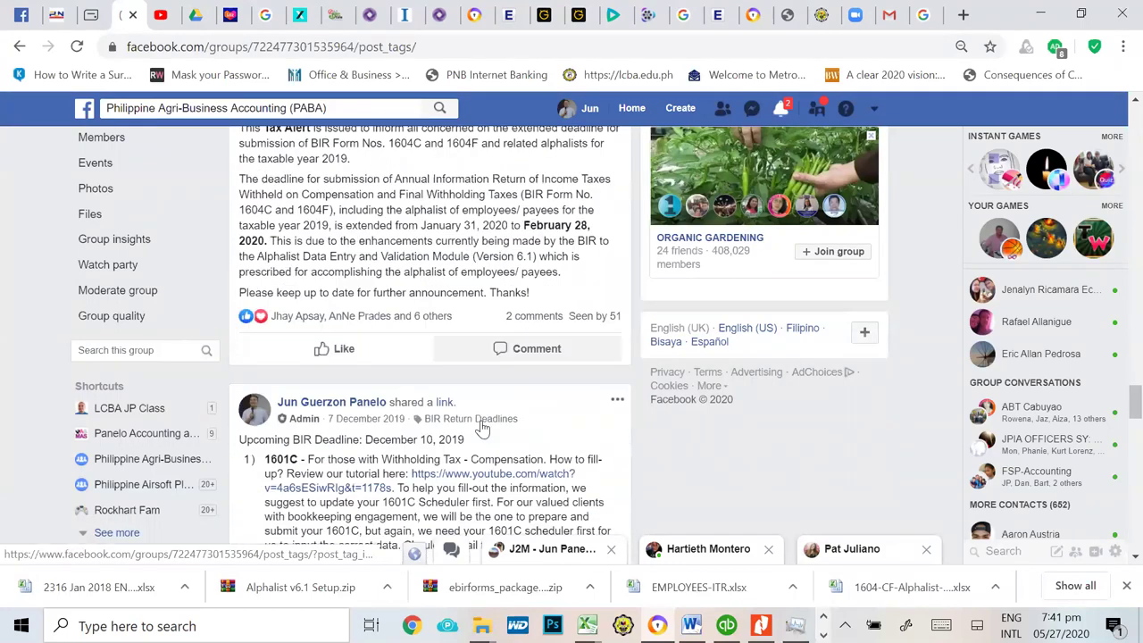
{"action": "scroll", "coordinate": [482, 429], "scroll_direction": "down", "scroll_amount": 11}
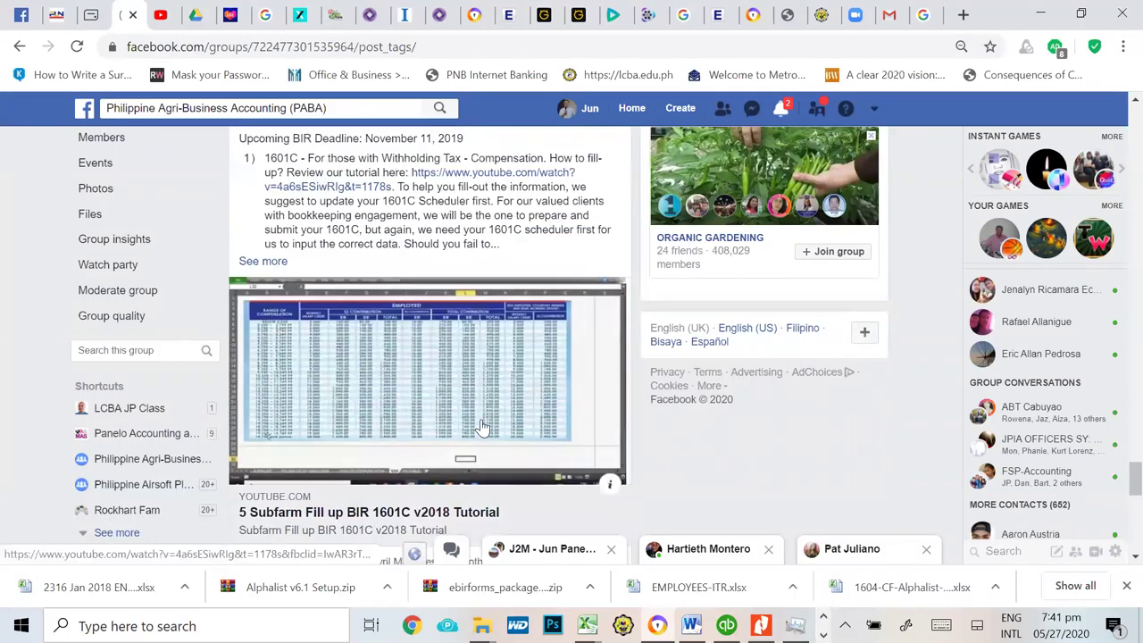
{"action": "scroll", "coordinate": [483, 427], "scroll_direction": "down", "scroll_amount": 7}
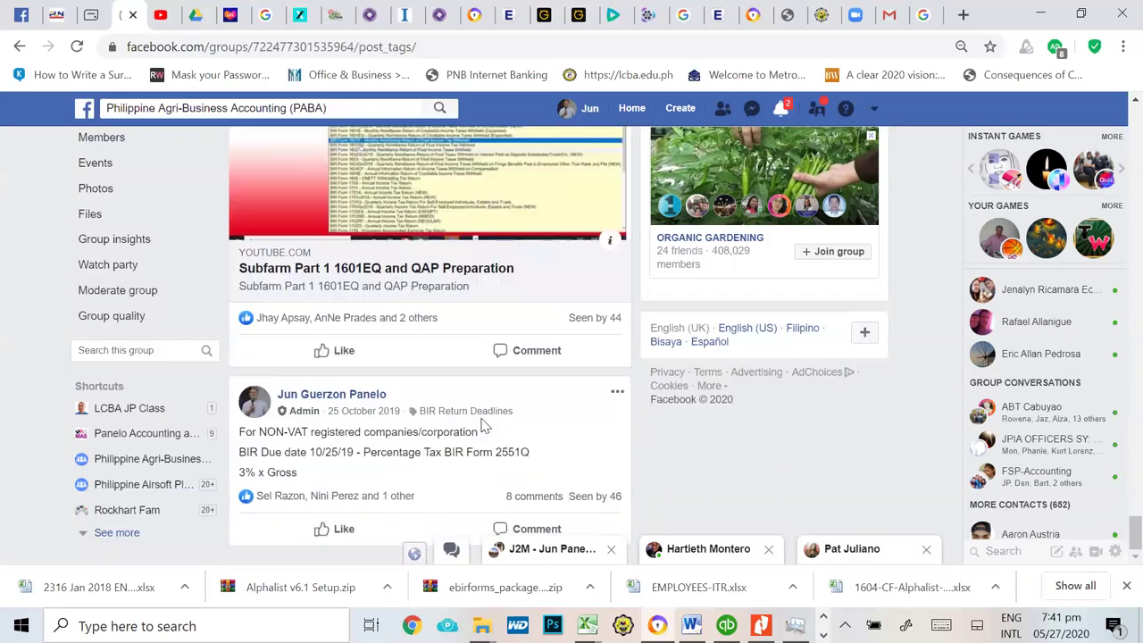
{"action": "scroll", "coordinate": [536, 349], "scroll_direction": "up", "scroll_amount": 10}
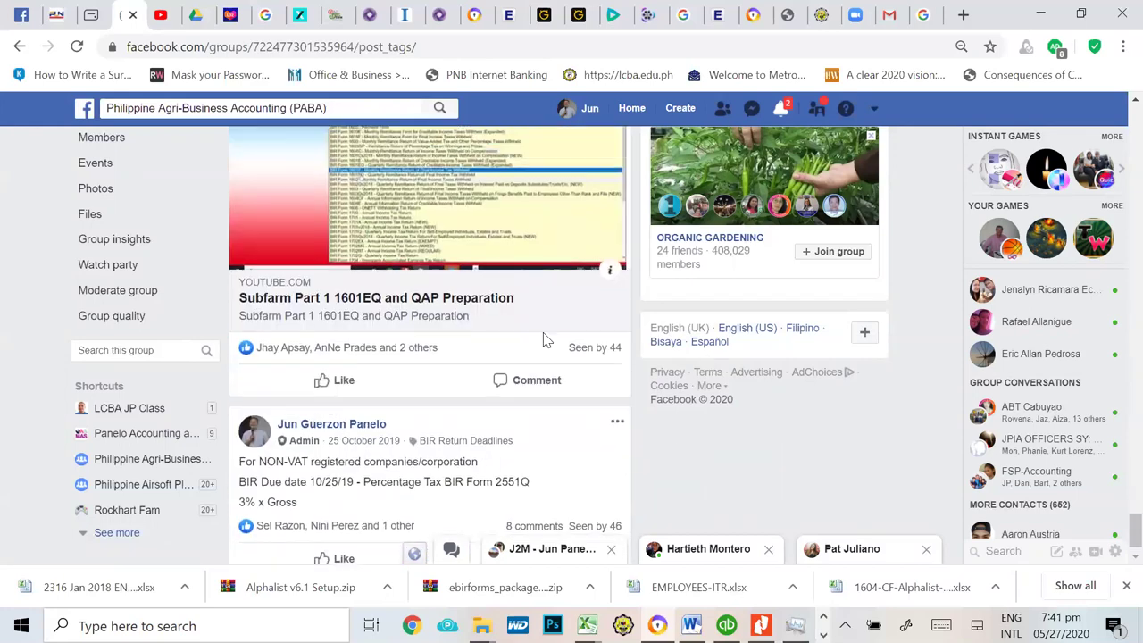
{"action": "scroll", "coordinate": [536, 351], "scroll_direction": "up", "scroll_amount": 3}
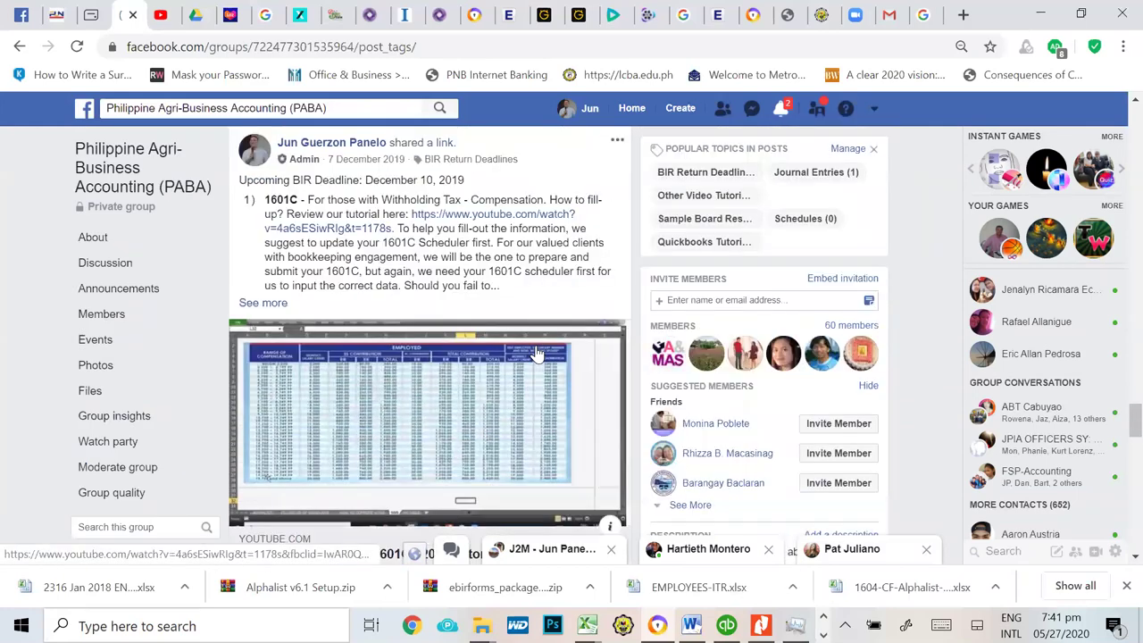
{"action": "scroll", "coordinate": [536, 351], "scroll_direction": "up", "scroll_amount": 4}
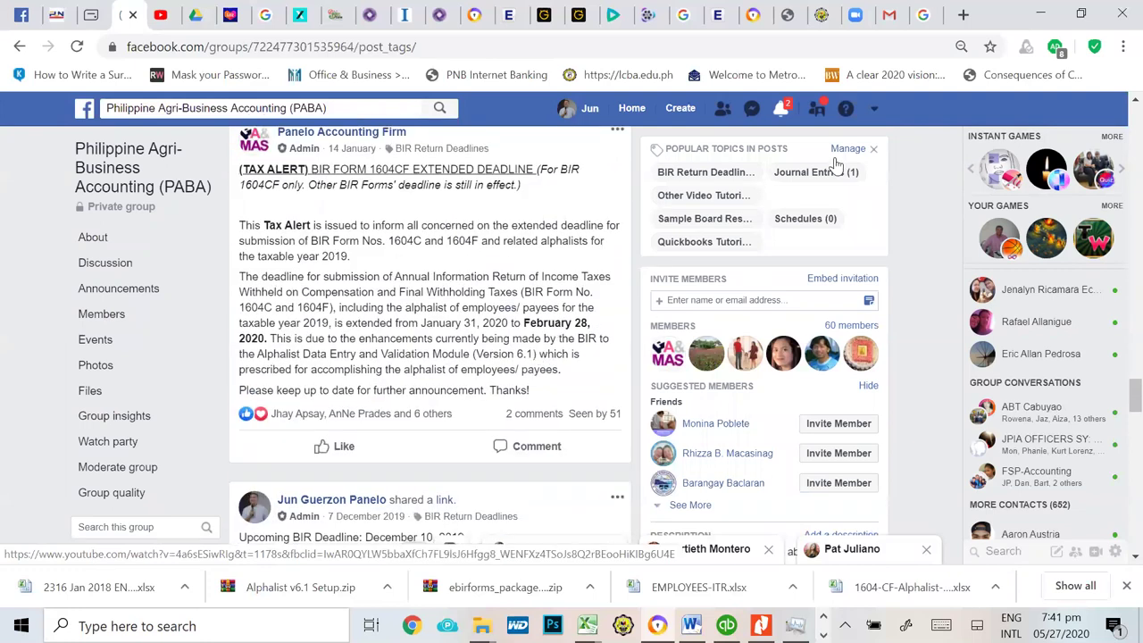
Step: Filter the group to BIR Return Deadlines posts and scroll down to the 1604E deadline post
{"action": "left_click", "coordinate": [727, 183]}
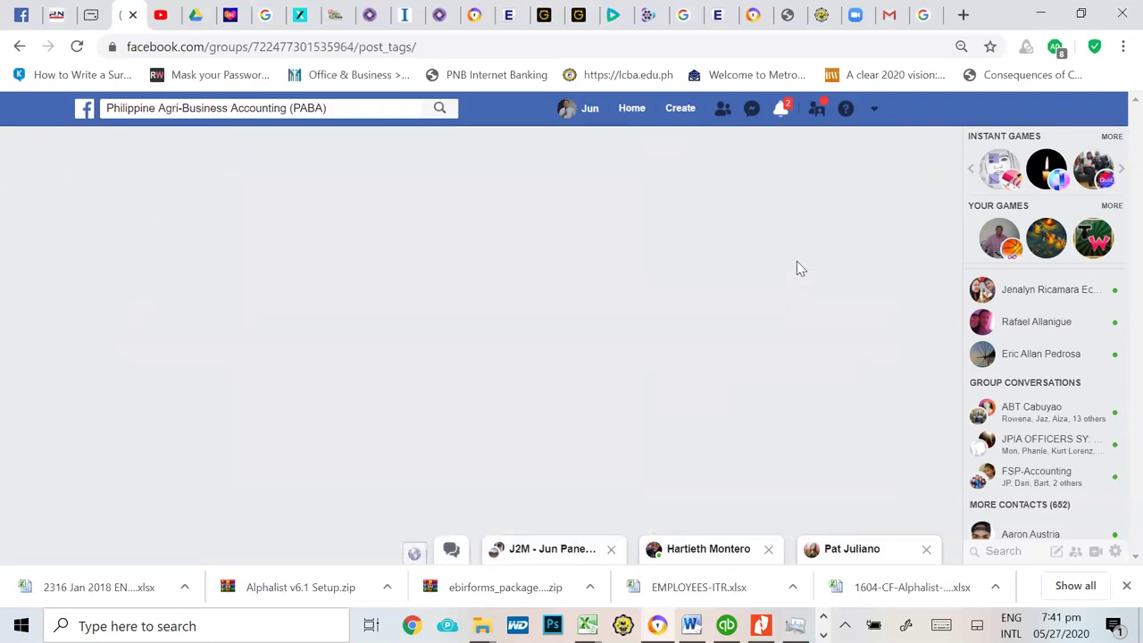
{"action": "scroll", "coordinate": [701, 407], "scroll_direction": "down", "scroll_amount": 3}
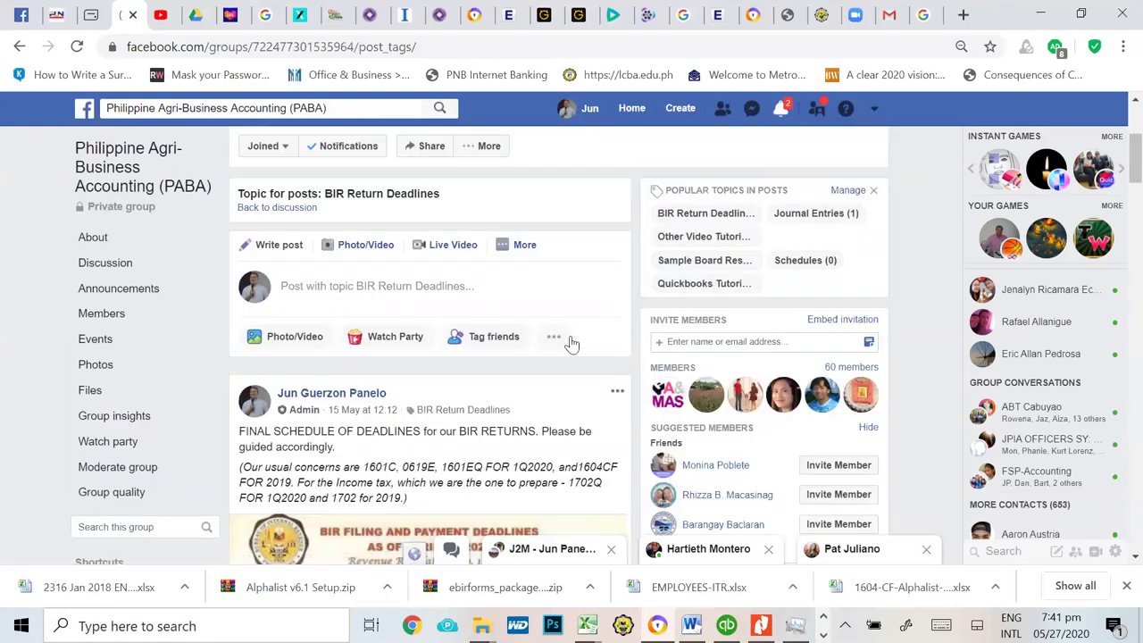
{"action": "scroll", "coordinate": [572, 348], "scroll_direction": "down", "scroll_amount": 15}
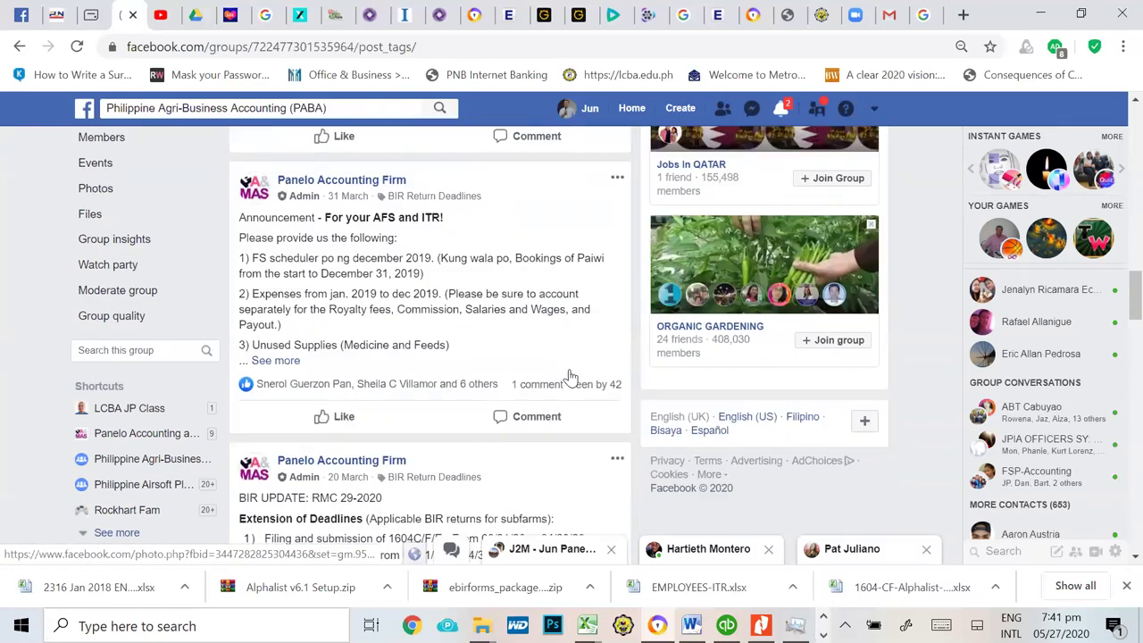
{"action": "scroll", "coordinate": [570, 375], "scroll_direction": "down", "scroll_amount": 10}
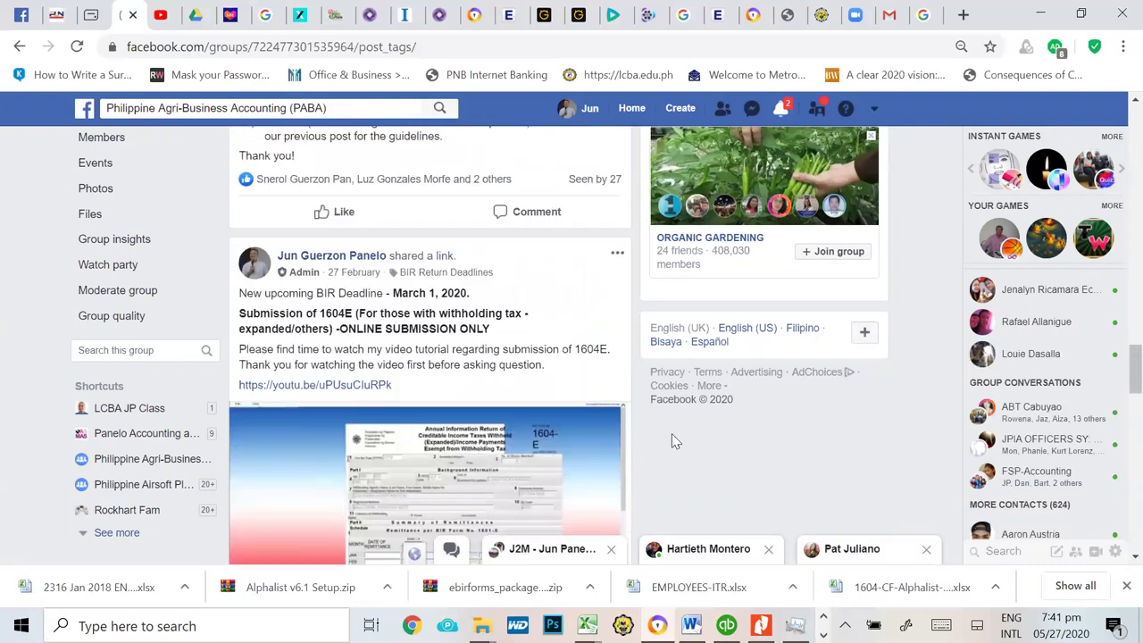
{"action": "key", "text": "alt+Tab"}
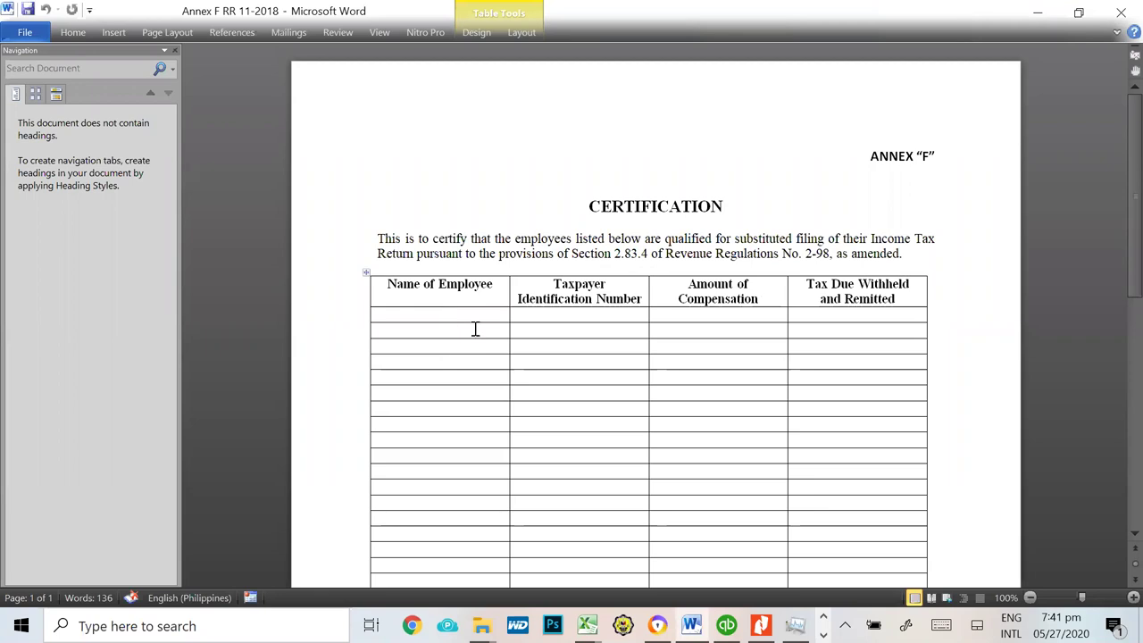
Step: Copy the first employee's name from cell B9 into the first row's Name cell in Word
{"action": "key", "text": "alt+Tab"}
{"action": "key", "text": "alt+Tab"}
{"action": "key", "text": "alt+Tab"}
{"action": "key", "text": "alt+Tab"}
{"action": "key", "text": "alt+Tab"}
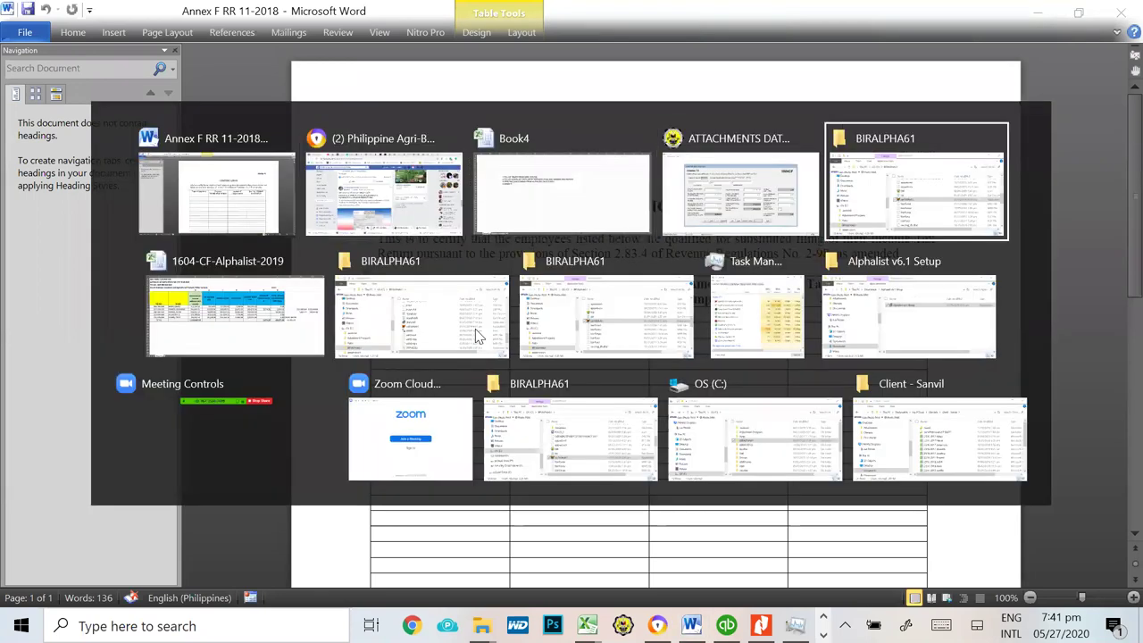
{"action": "left_click", "coordinate": [197, 263]}
{"action": "left_click_drag", "start_coordinate": [301, 51], "coordinate": [74, 58]}
{"action": "key", "text": "ctrl+c"}
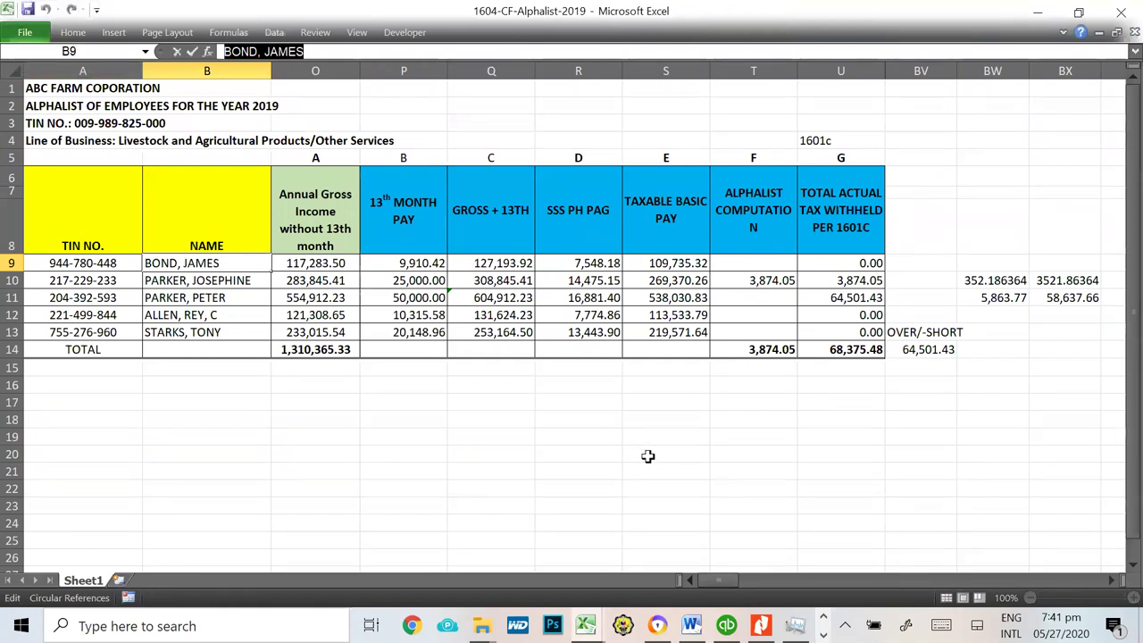
{"action": "key", "text": "alt+Tab"}
{"action": "key", "text": "ctrl+v"}
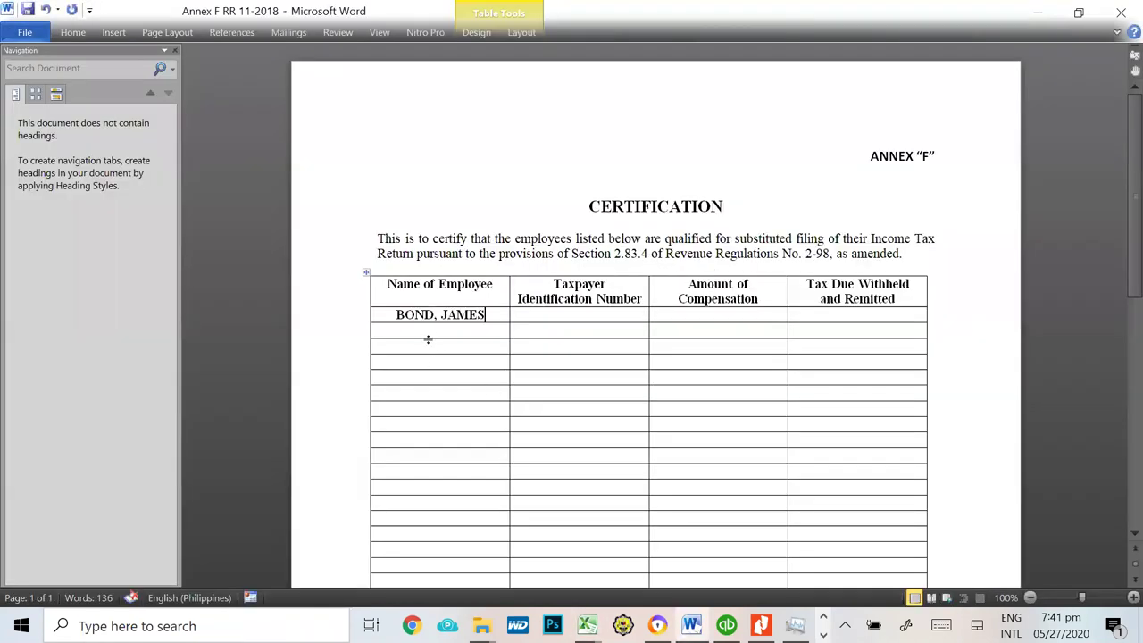
Step: Copy the first employee's TIN from cell A9 into the first row's TIN cell
{"action": "key", "text": "alt+Tab"}
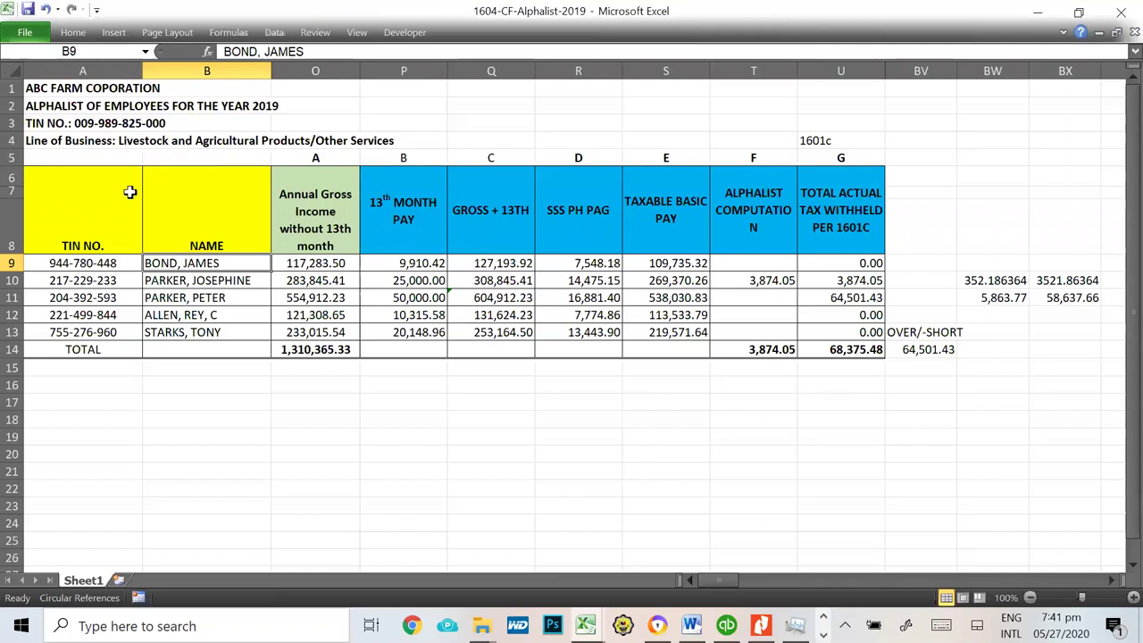
{"action": "left_click", "coordinate": [105, 264]}
{"action": "left_click", "coordinate": [304, 51]}
{"action": "left_click_drag", "start_coordinate": [303, 51], "coordinate": [223, 51]}
{"action": "key", "text": "ctrl+c"}
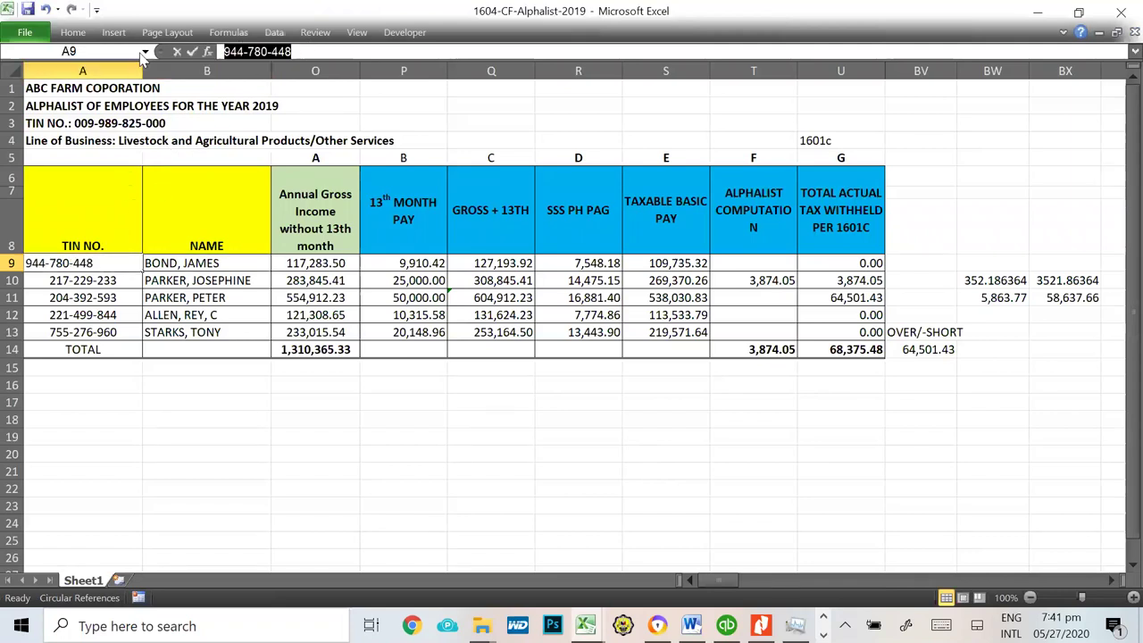
{"action": "key", "text": "alt+Tab"}
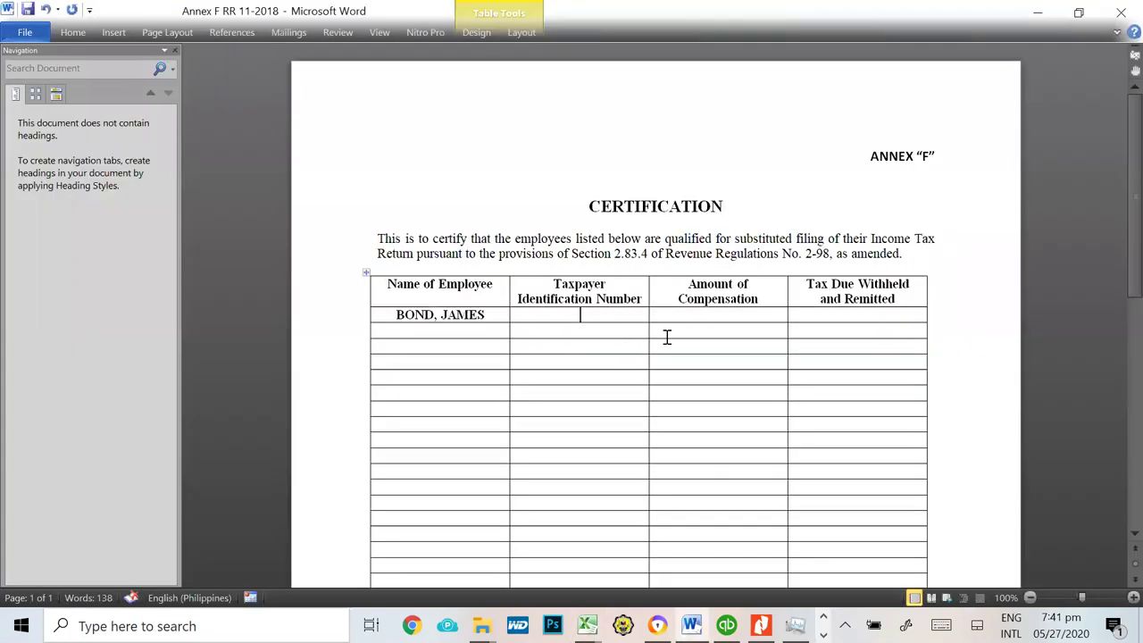
{"action": "left_click", "coordinate": [615, 314]}
{"action": "key", "text": "ctrl+v"}
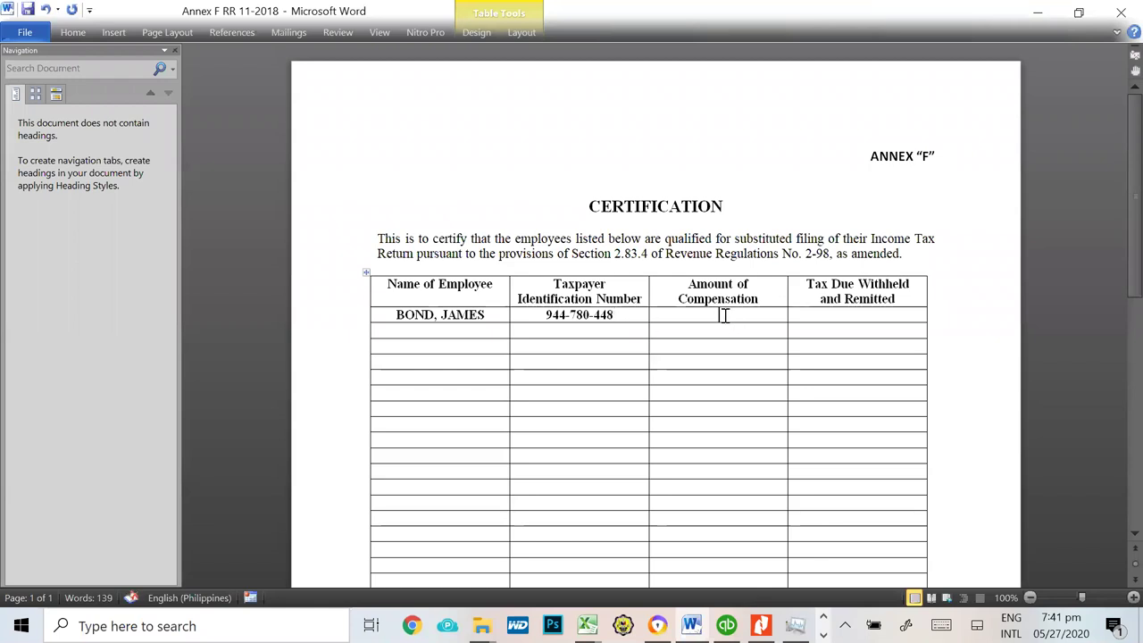
Step: Copy the taxable basic pay 109,735.32 from cell S9 in the alphalist
{"action": "key", "text": "alt+Tab"}
{"action": "key", "text": "alt+Tab"}
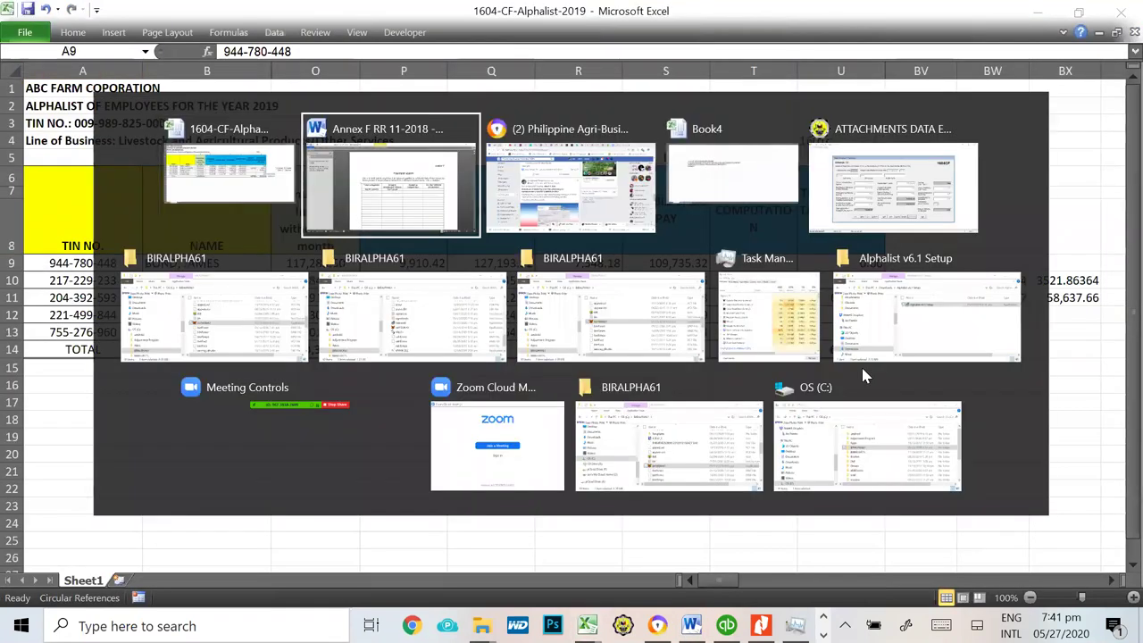
{"action": "key", "text": "alt+Tab"}
{"action": "key", "text": "Tab"}
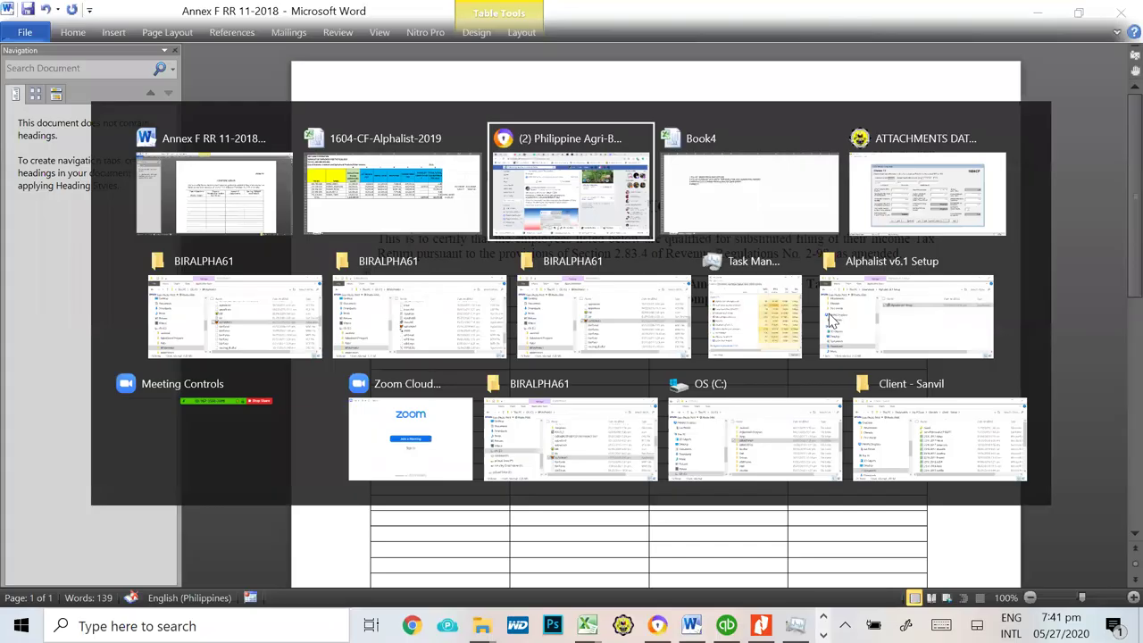
{"action": "key", "text": "alt+Tab"}
{"action": "key", "text": "Tab"}
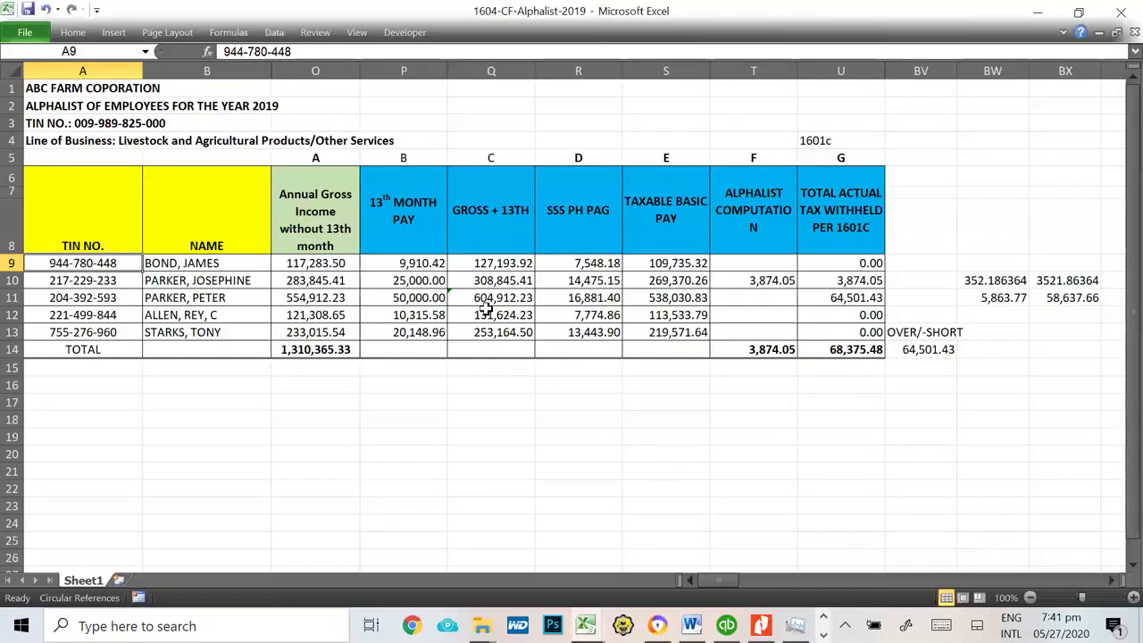
{"action": "left_click", "coordinate": [668, 264]}
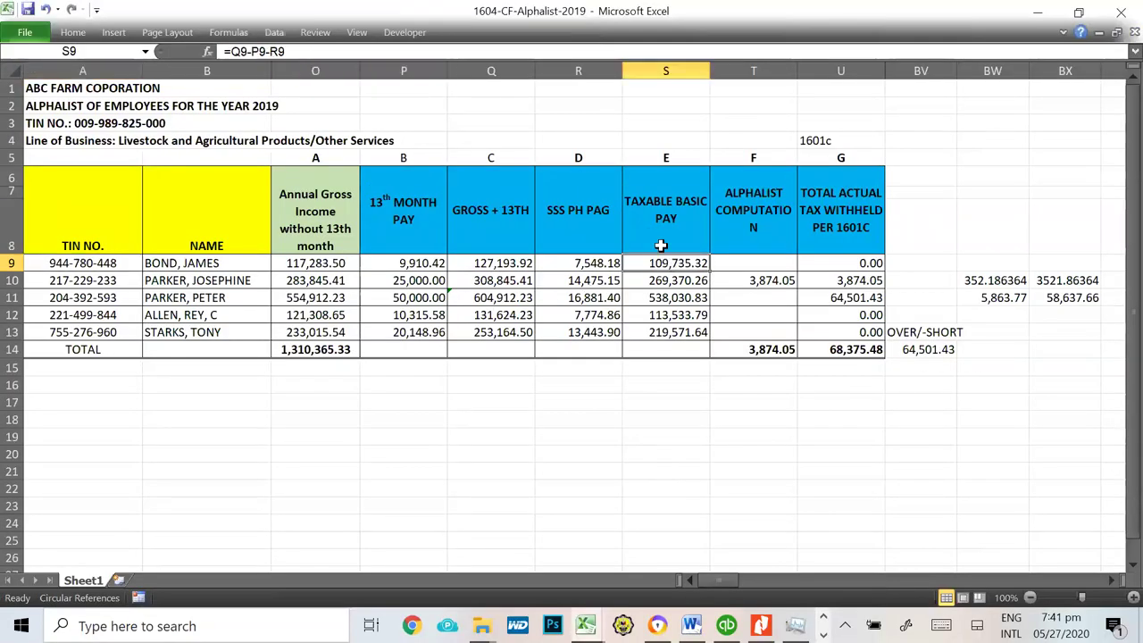
{"action": "key", "text": "ctrl+c"}
Step: Paste 109,735.32 as Keep Text Only into row one's compensation cell and enter Tax Due 0
{"action": "key", "text": "alt+Tab"}
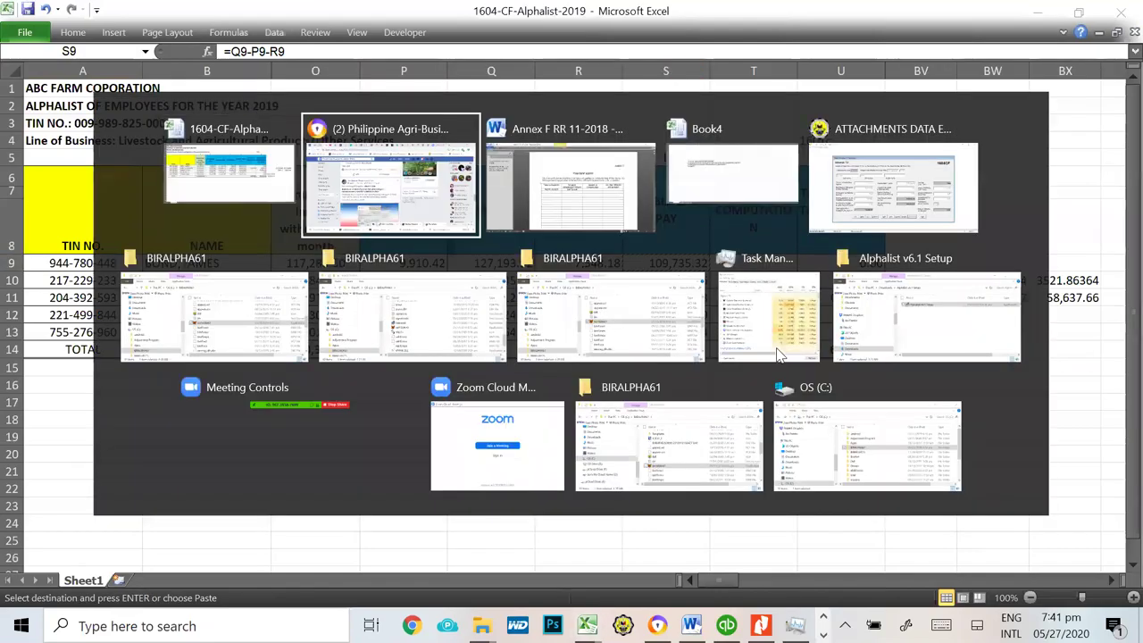
{"action": "key", "text": "alt+Tab"}
{"action": "key", "text": "Tab"}
{"action": "key", "text": "Tab"}
{"action": "key", "text": "alt+Tab"}
{"action": "key", "text": "Tab"}
{"action": "key", "text": "Tab"}
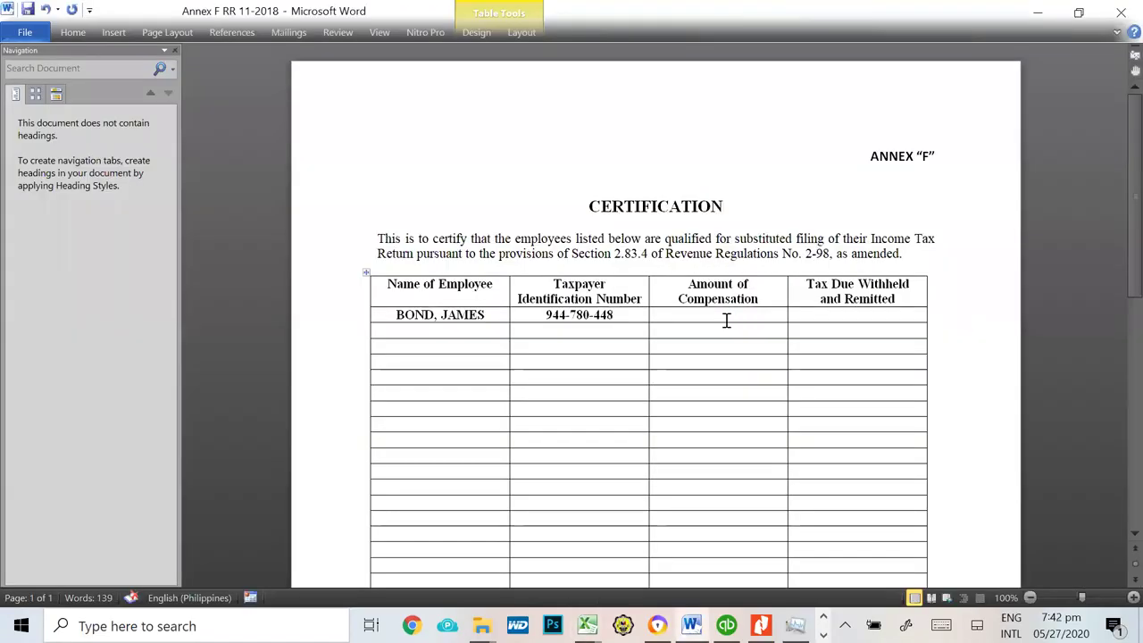
{"action": "key", "text": "ctrl+v"}
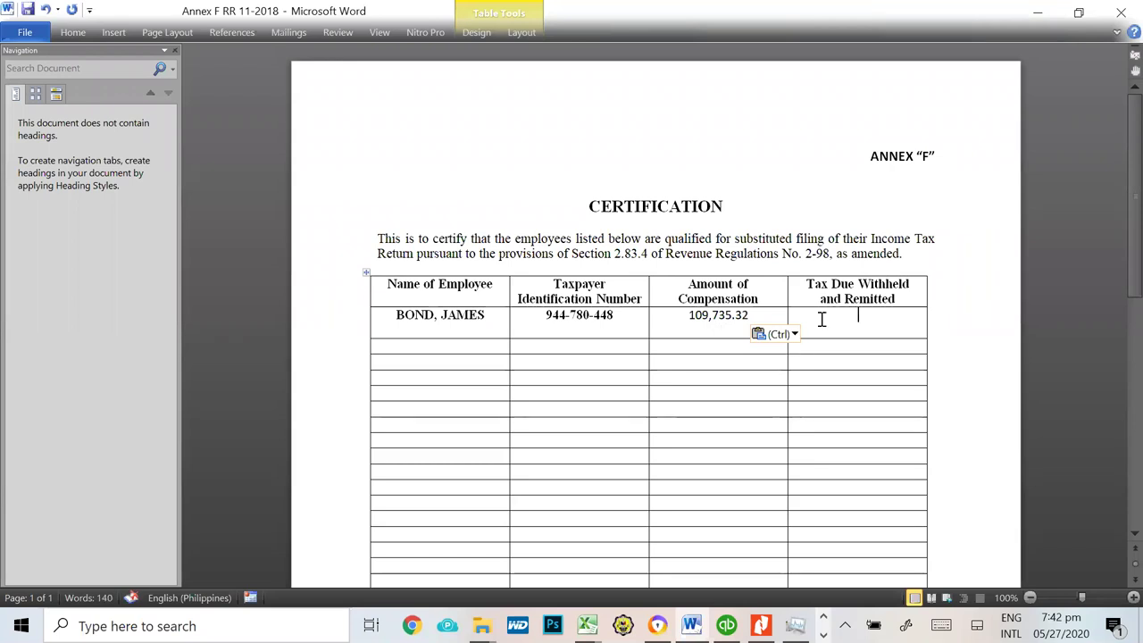
{"action": "left_click", "coordinate": [794, 334]}
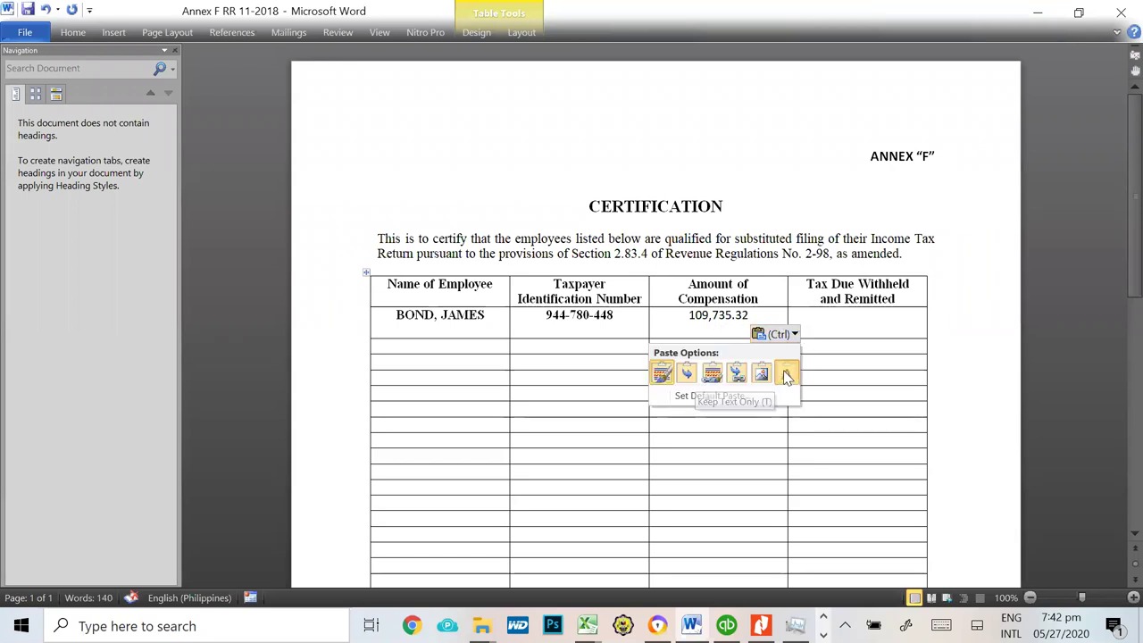
{"action": "left_click", "coordinate": [787, 374]}
{"action": "key", "text": "Tab"}
{"action": "type", "text": "0"}
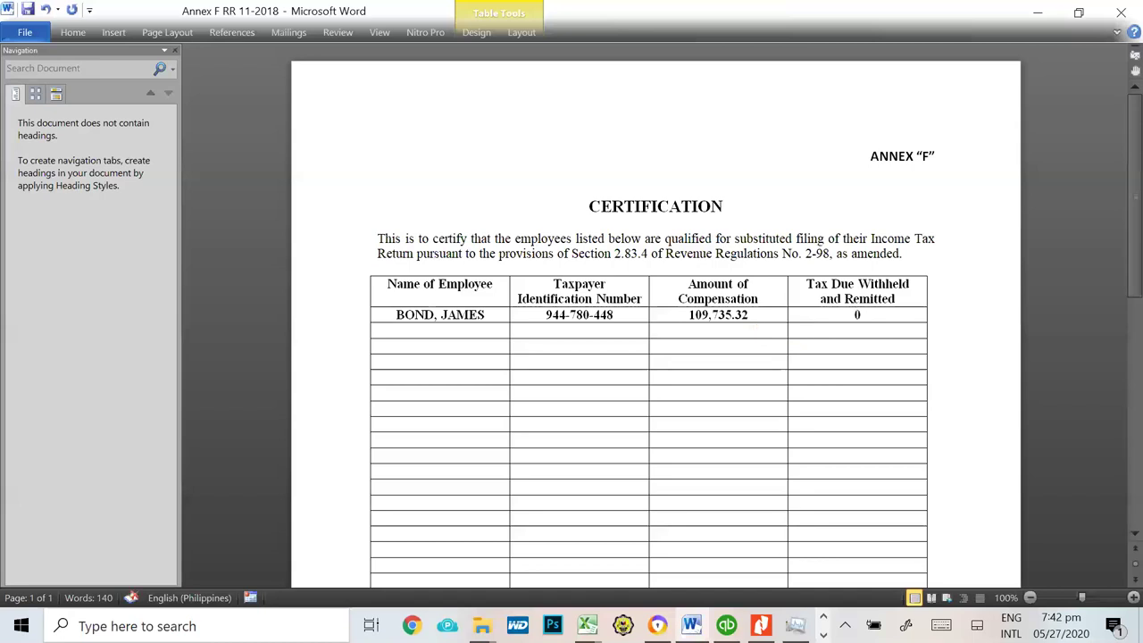
Step: Copy the second employee's name from the alphalist into the second Name row
{"action": "key", "text": "alt+Tab"}
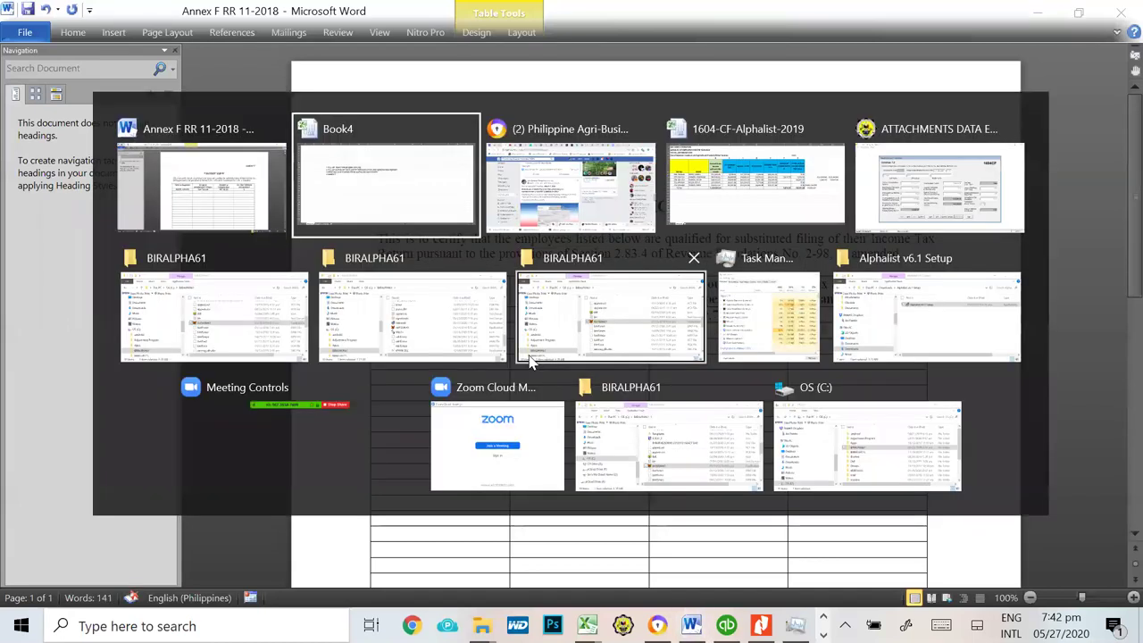
{"action": "key", "text": "alt+Tab"}
{"action": "key", "text": "alt+Tab"}
{"action": "key", "text": "alt+Tab"}
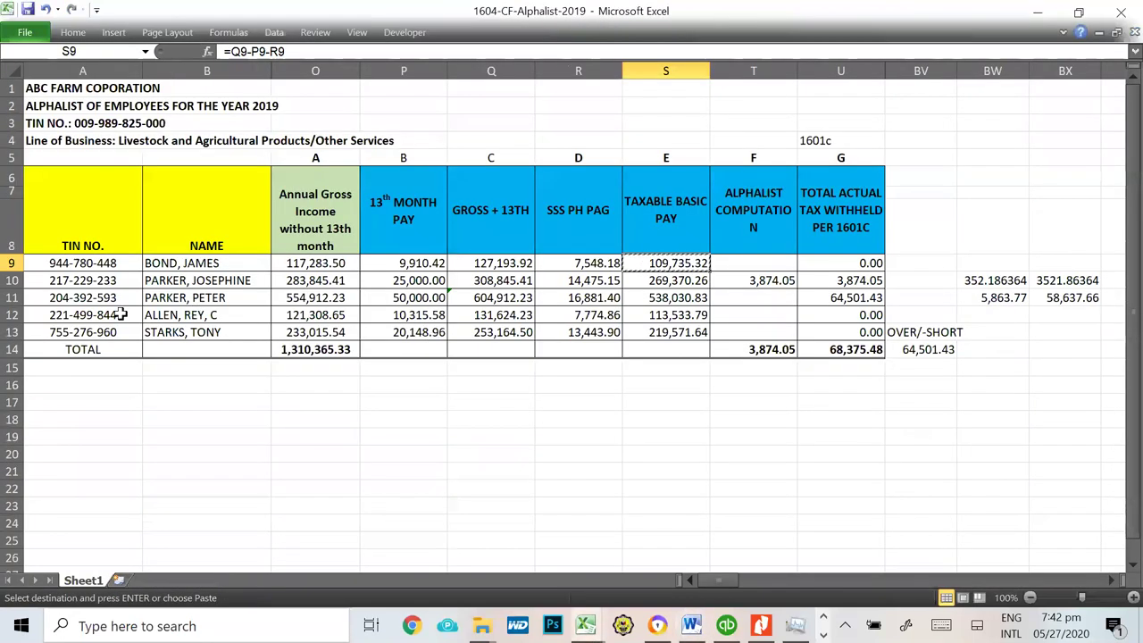
{"action": "left_click", "coordinate": [197, 281]}
{"action": "left_click", "coordinate": [344, 54]}
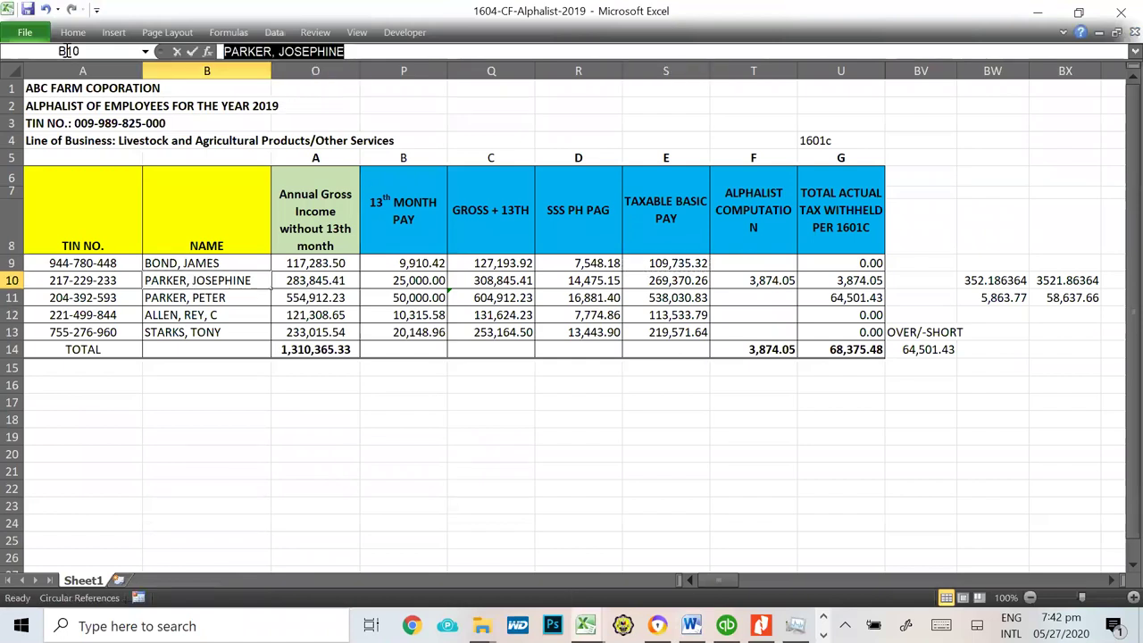
{"action": "key", "text": "alt+Tab"}
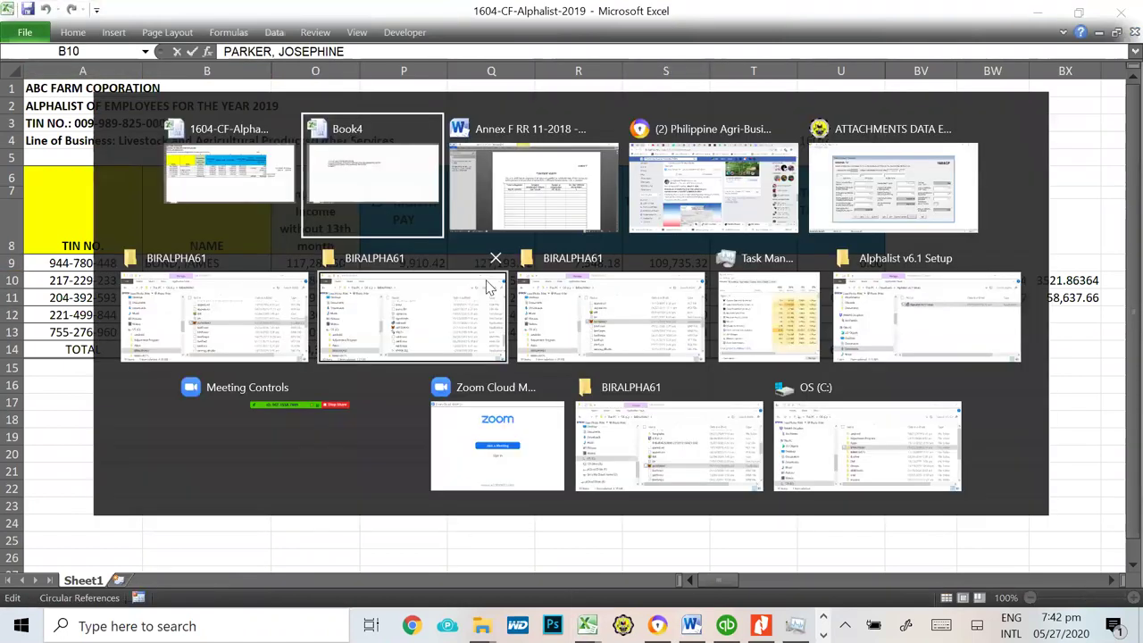
{"action": "key", "text": "alt+Tab"}
{"action": "key", "text": "alt+Tab"}
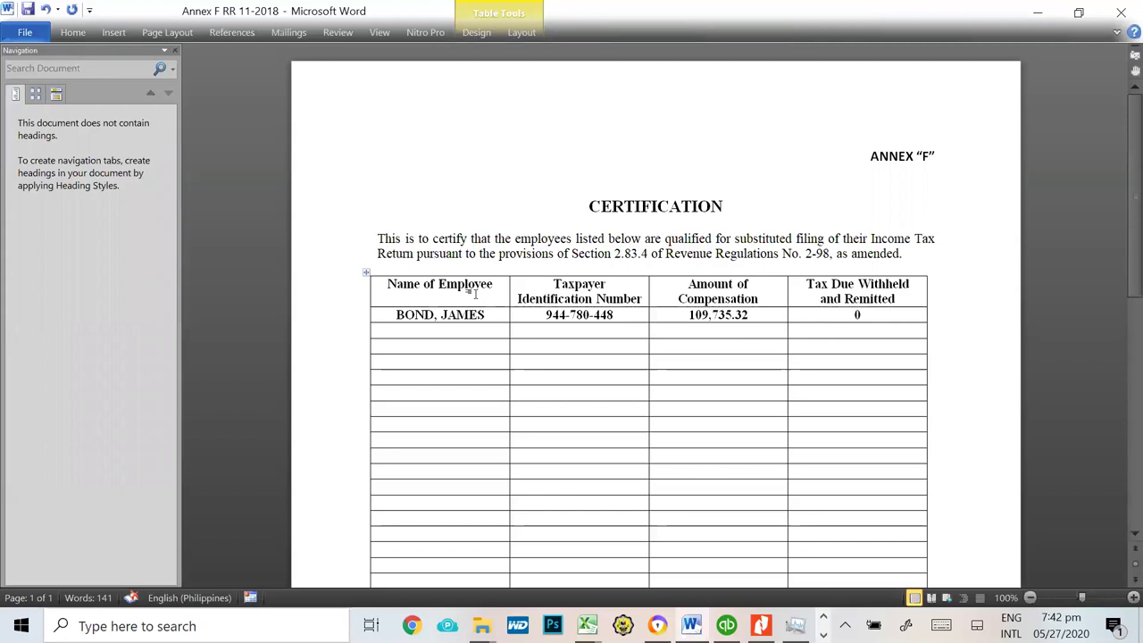
{"action": "key", "text": "ctrl+v"}
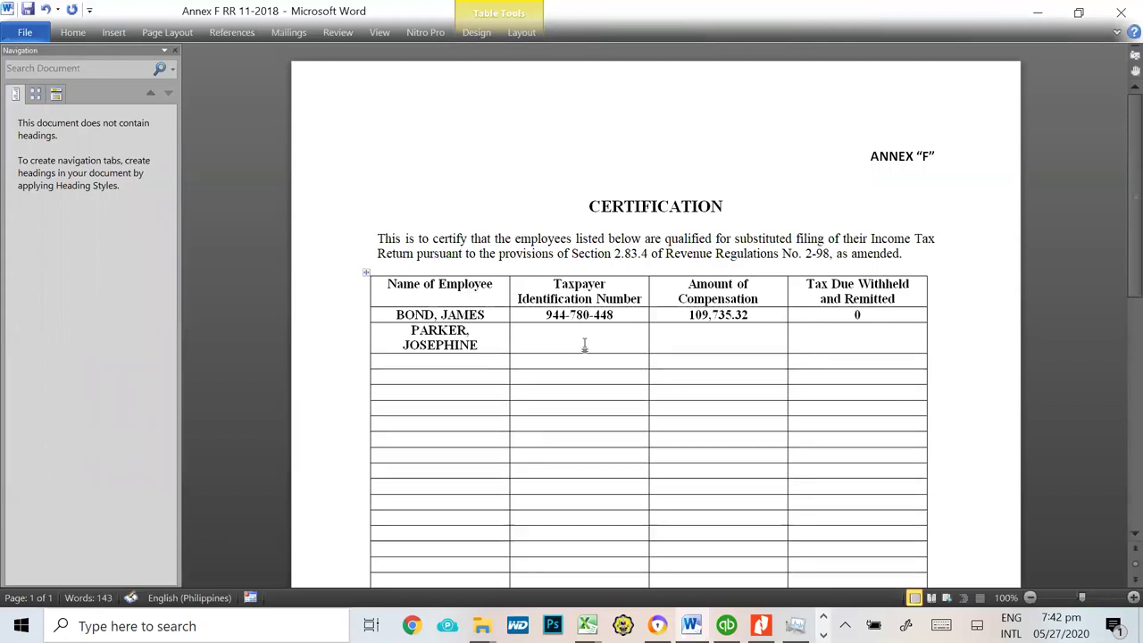
Step: Paste the second employee's TIN into row two as Keep Text Only
{"action": "key", "text": "alt+Tab"}
{"action": "key", "text": "alt+Tab"}
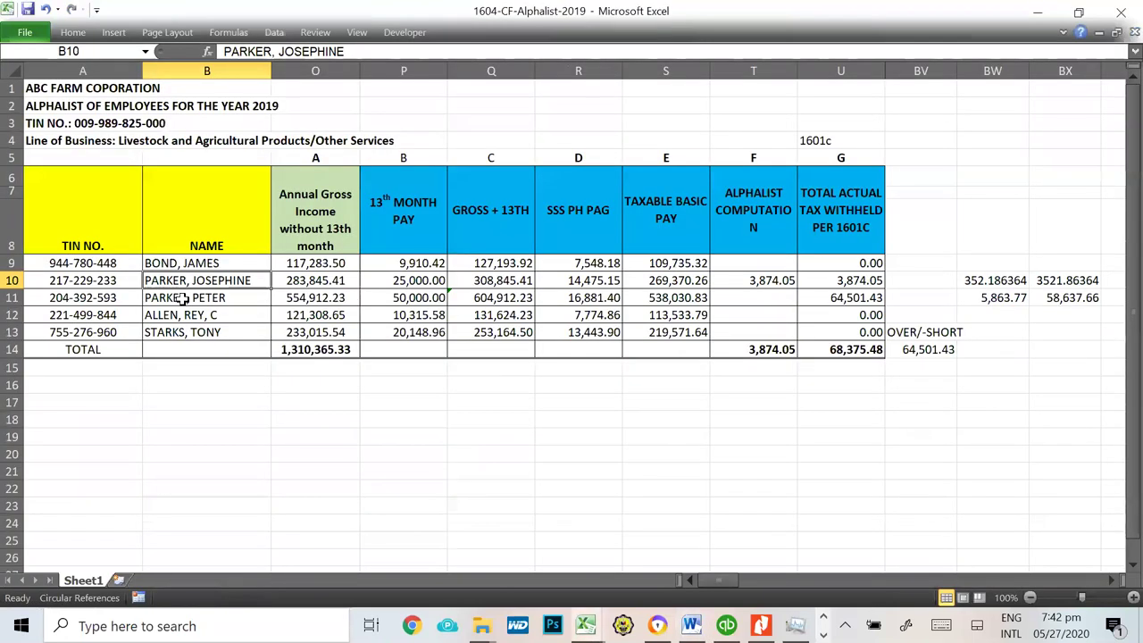
{"action": "left_click", "coordinate": [59, 282]}
{"action": "key", "text": "ctrl+c"}
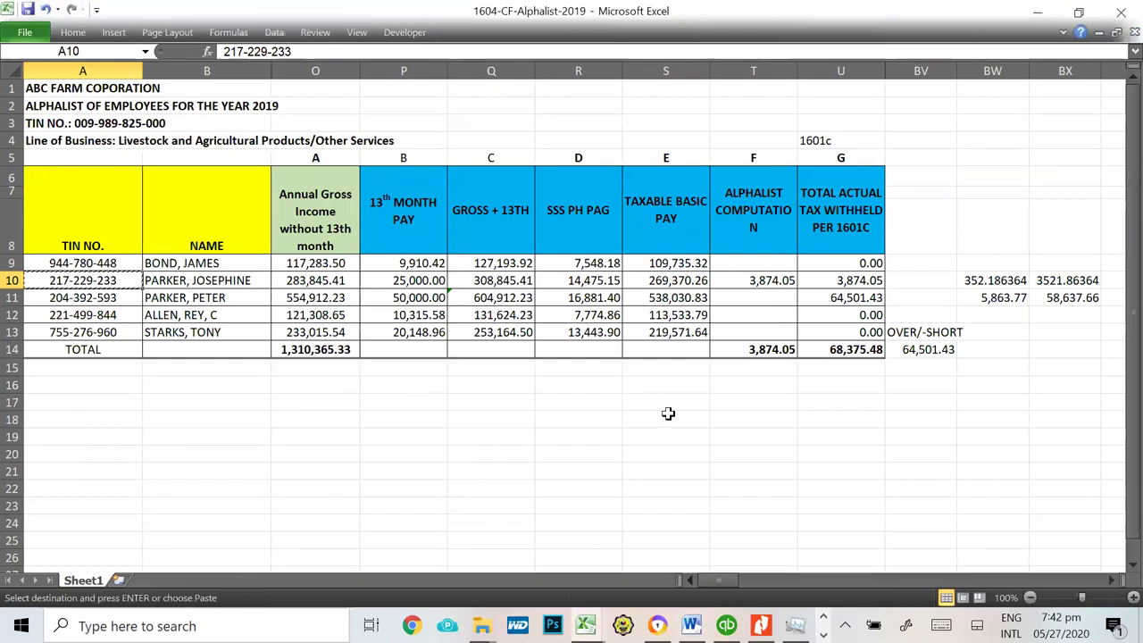
{"action": "key", "text": "alt+Tab"}
{"action": "key", "text": "ctrl+v"}
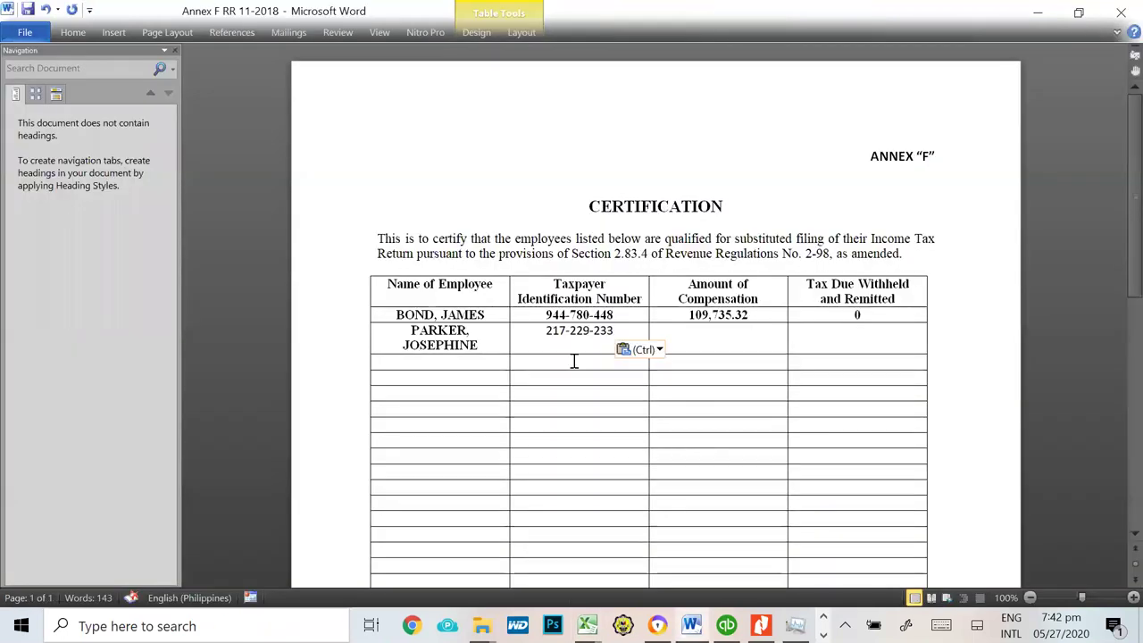
{"action": "left_click", "coordinate": [652, 349]}
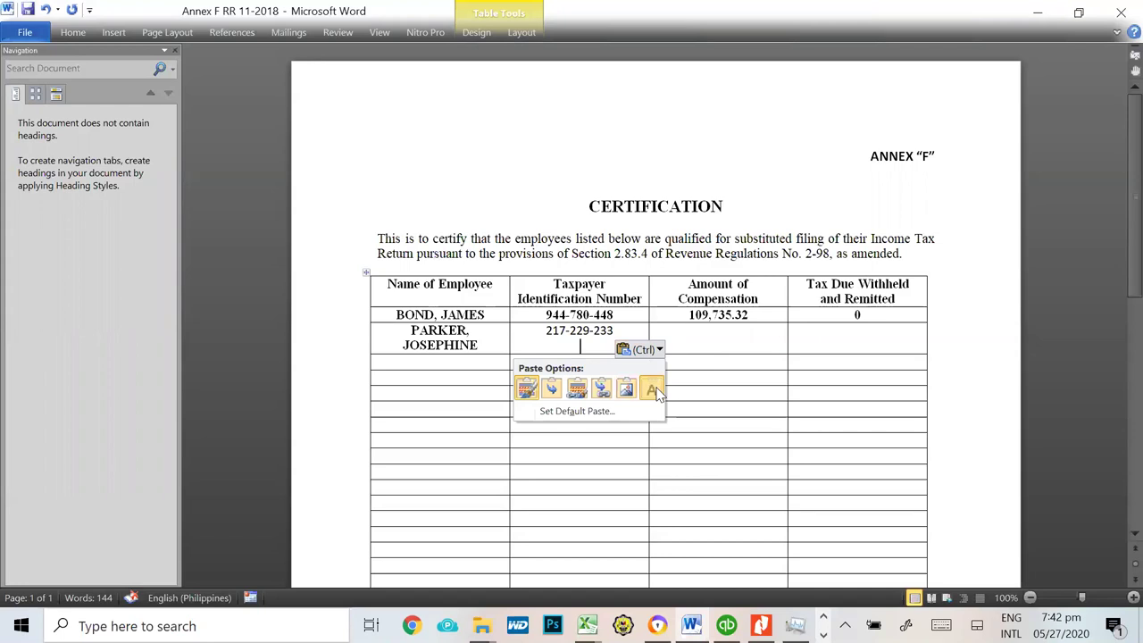
{"action": "left_click", "coordinate": [652, 390]}
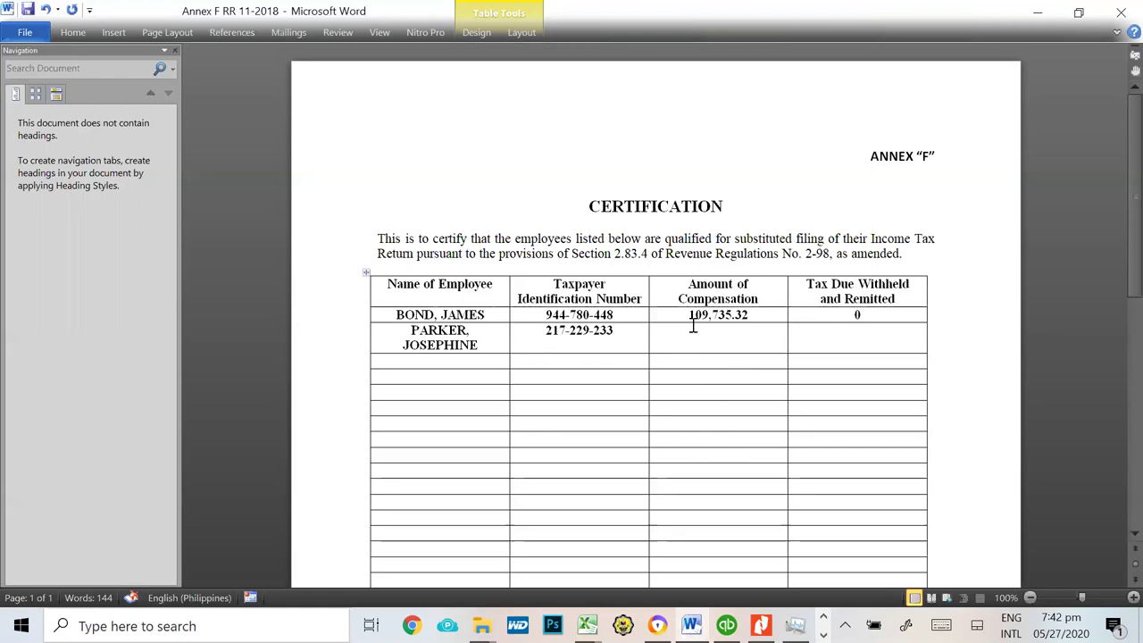
{"action": "scroll", "coordinate": [693, 326], "scroll_direction": "down", "scroll_amount": 1}
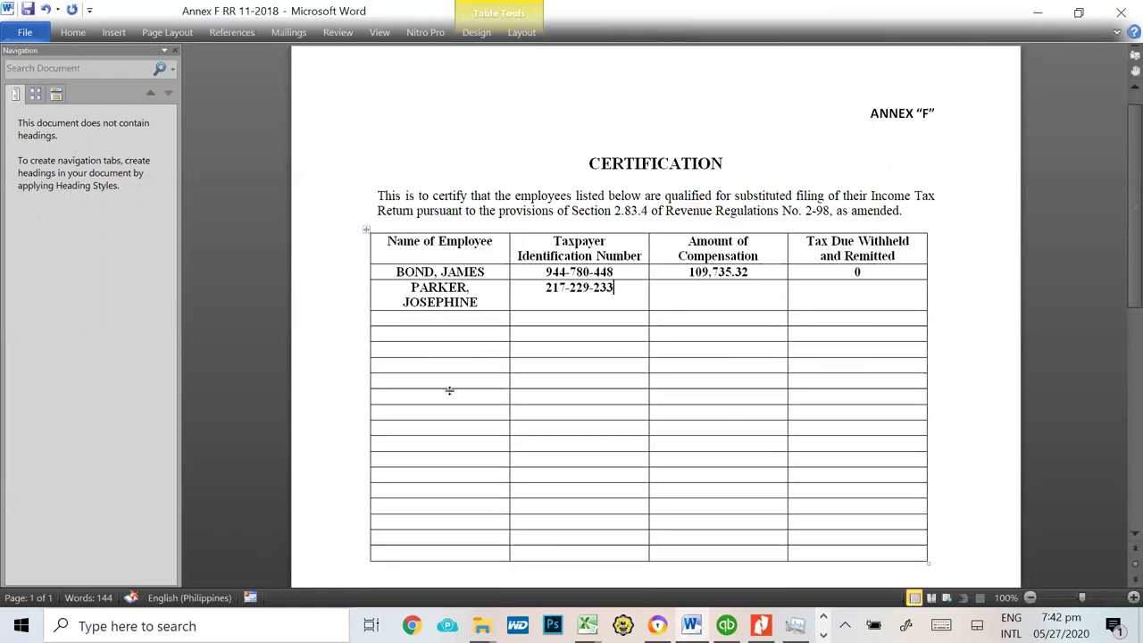
{"action": "scroll", "coordinate": [607, 451], "scroll_direction": "down", "scroll_amount": 4}
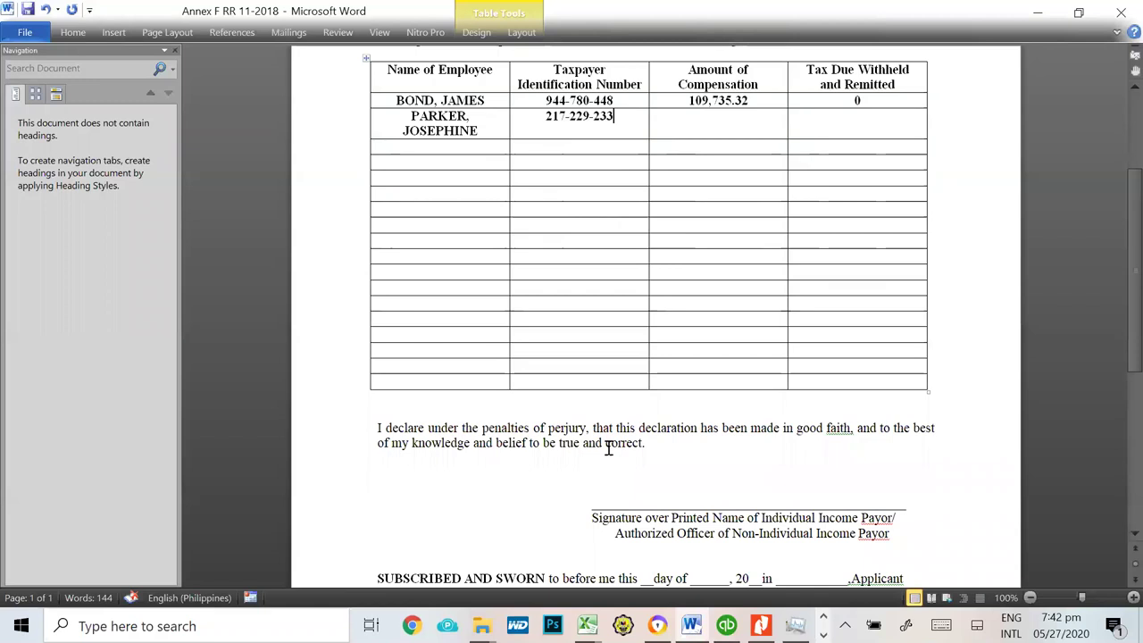
{"action": "scroll", "coordinate": [608, 446], "scroll_direction": "up", "scroll_amount": 4}
{"action": "scroll", "coordinate": [605, 438], "scroll_direction": "down", "scroll_amount": 3}
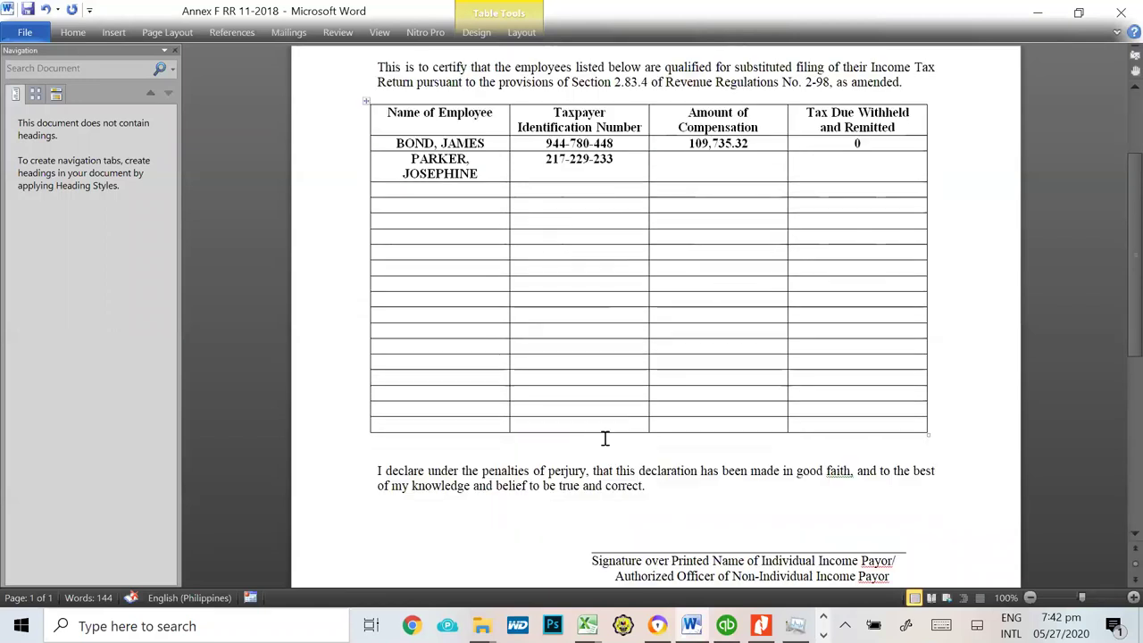
{"action": "scroll", "coordinate": [590, 432], "scroll_direction": "down", "scroll_amount": 4}
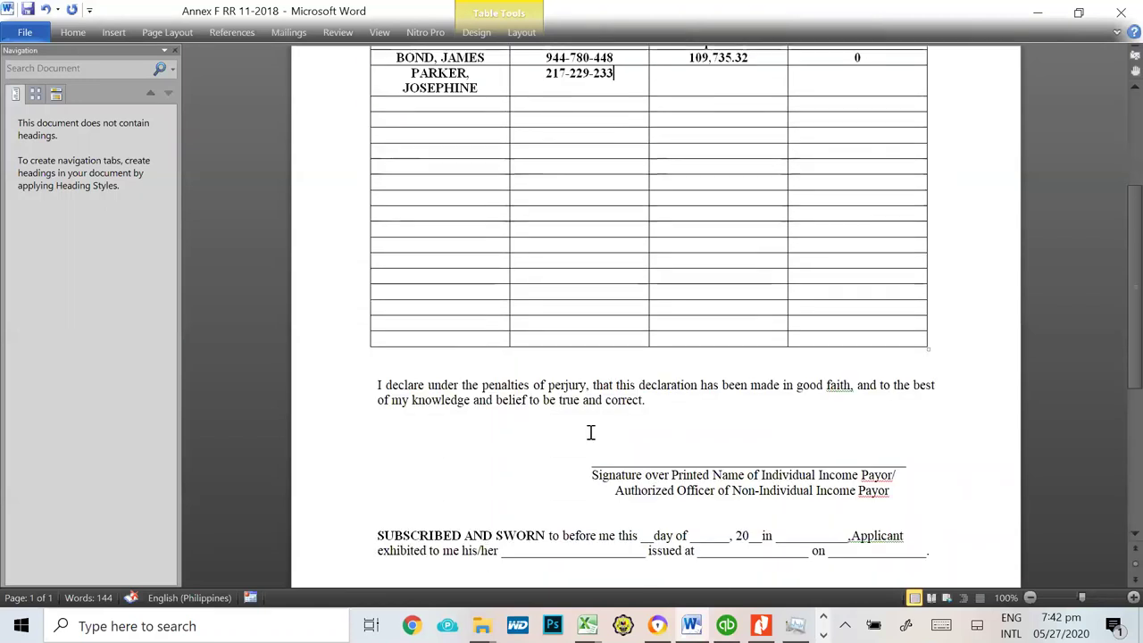
{"action": "scroll", "coordinate": [567, 422], "scroll_direction": "down", "scroll_amount": 2}
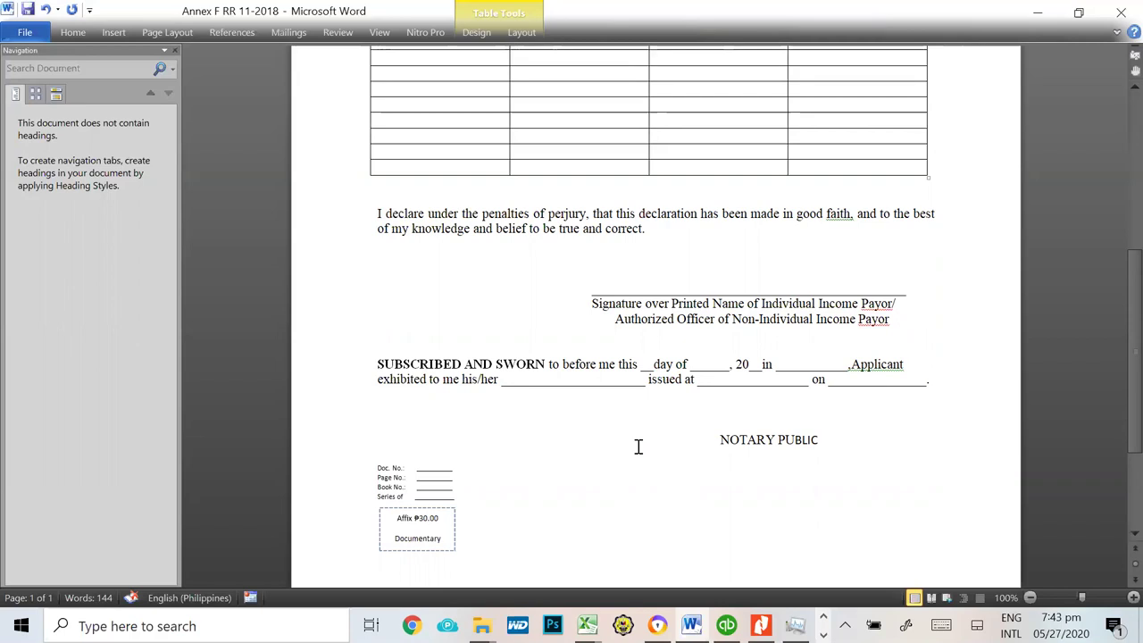
{"action": "scroll", "coordinate": [639, 446], "scroll_direction": "up", "scroll_amount": 8}
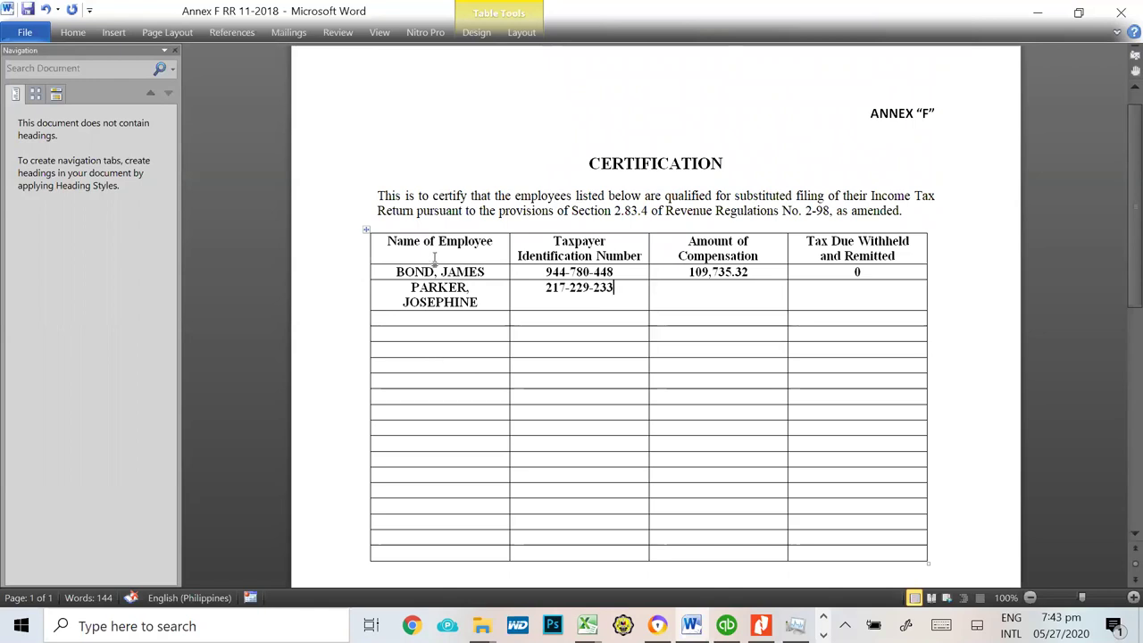
Step: Bring the Book4 notes workbook forward and select its notes rows 7 to 15
{"action": "key", "text": "alt+Tab"}
{"action": "key", "text": "Tab"}
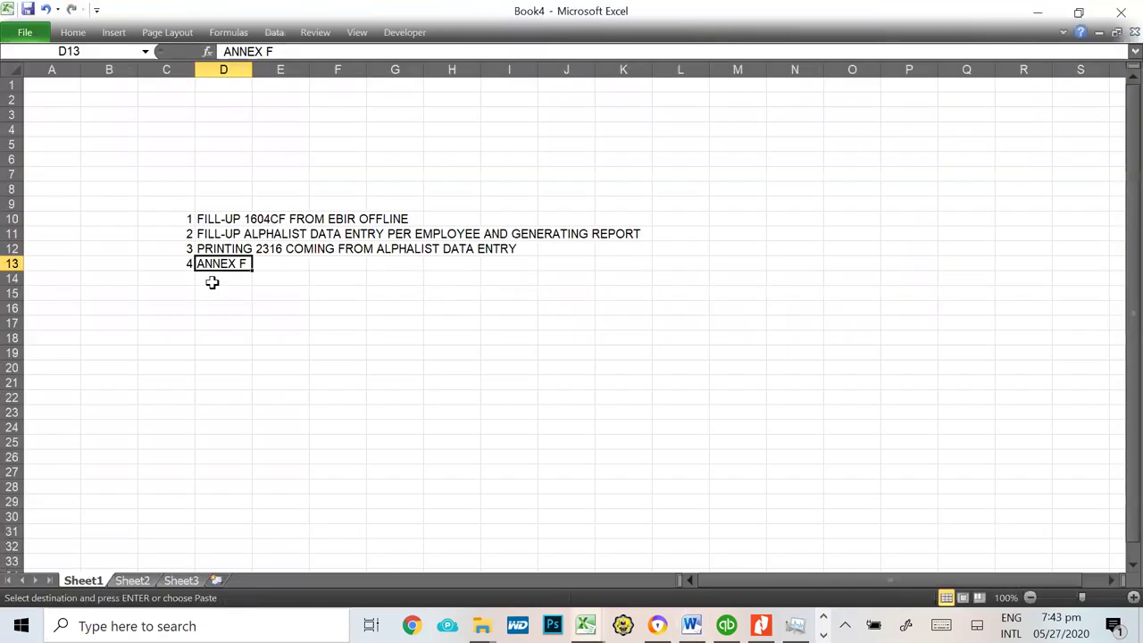
{"action": "left_click", "coordinate": [214, 312]}
{"action": "left_click_drag", "start_coordinate": [202, 171], "coordinate": [692, 296]}
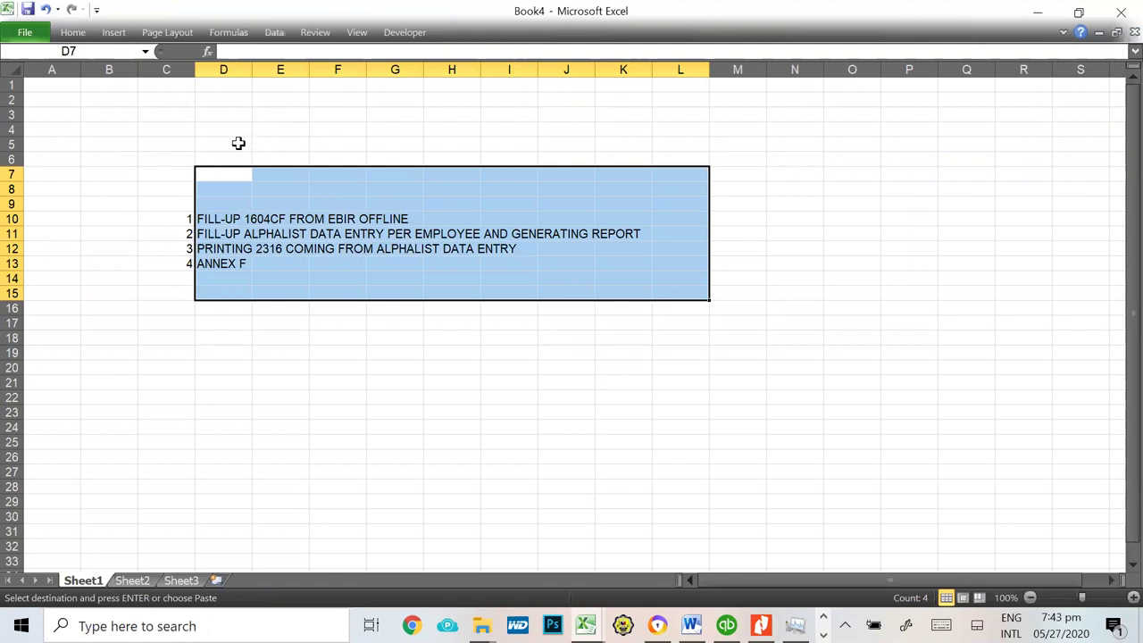
Step: Enter the label 1604CF in cell D5 and select the numbered task list C9:L14
{"action": "left_click", "coordinate": [237, 144]}
{"action": "type", "text": "1604CF"}
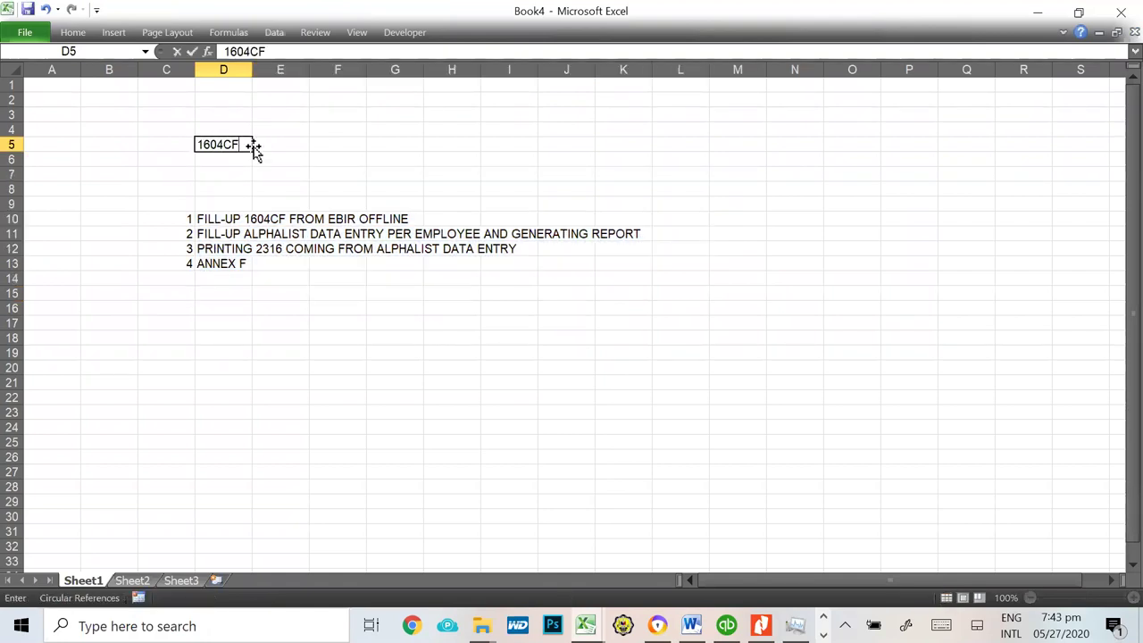
{"action": "key", "text": "Return"}
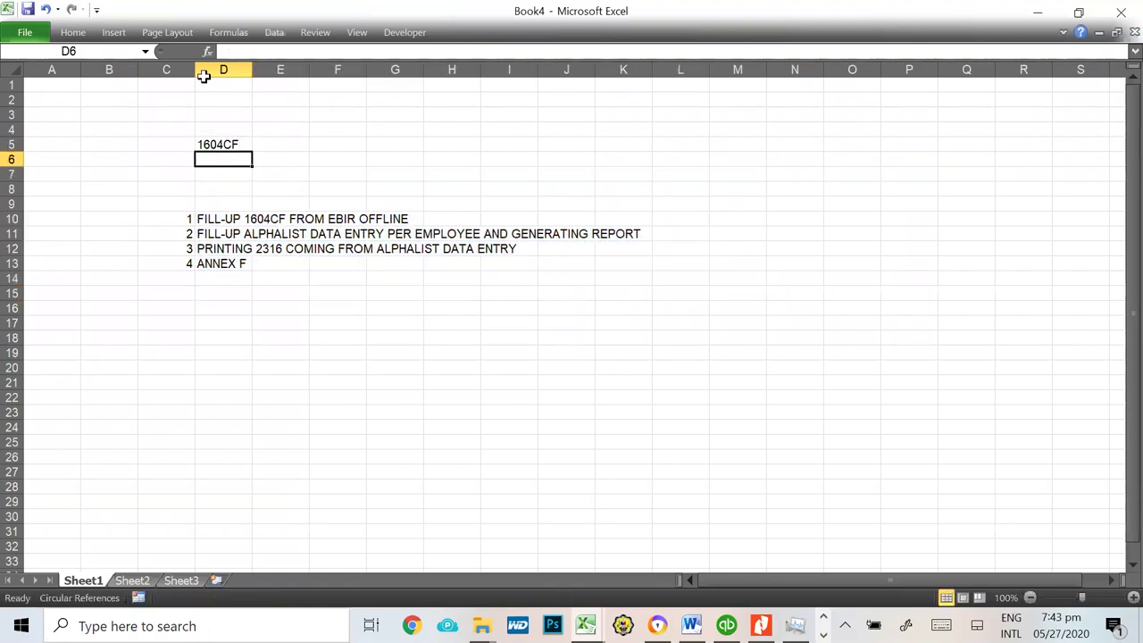
{"action": "left_click_drag", "start_coordinate": [153, 205], "coordinate": [686, 309]}
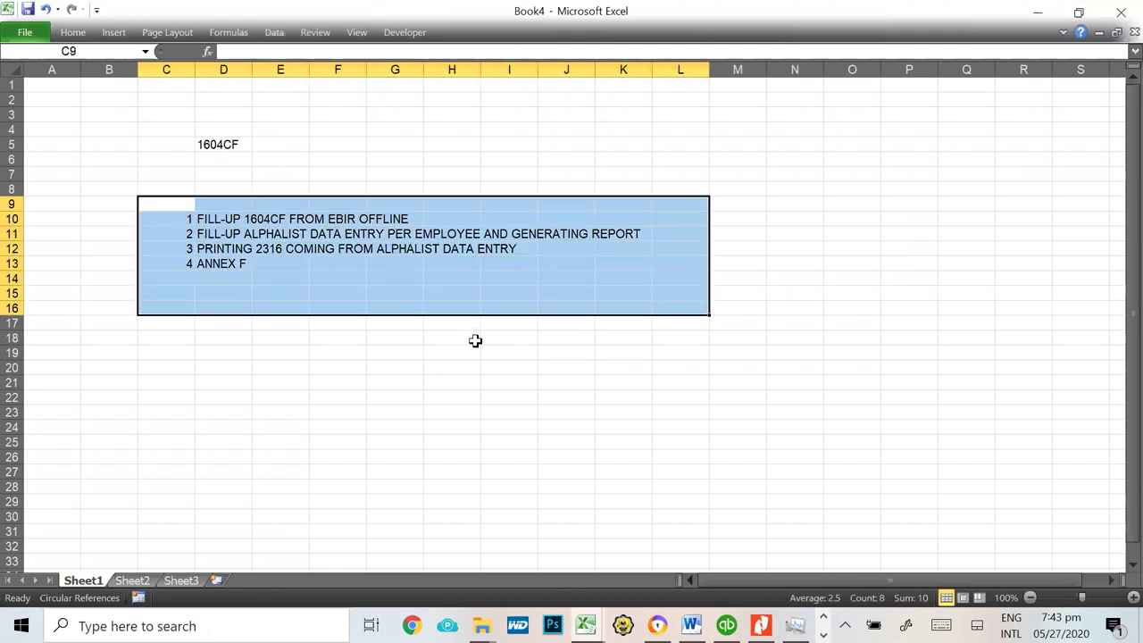